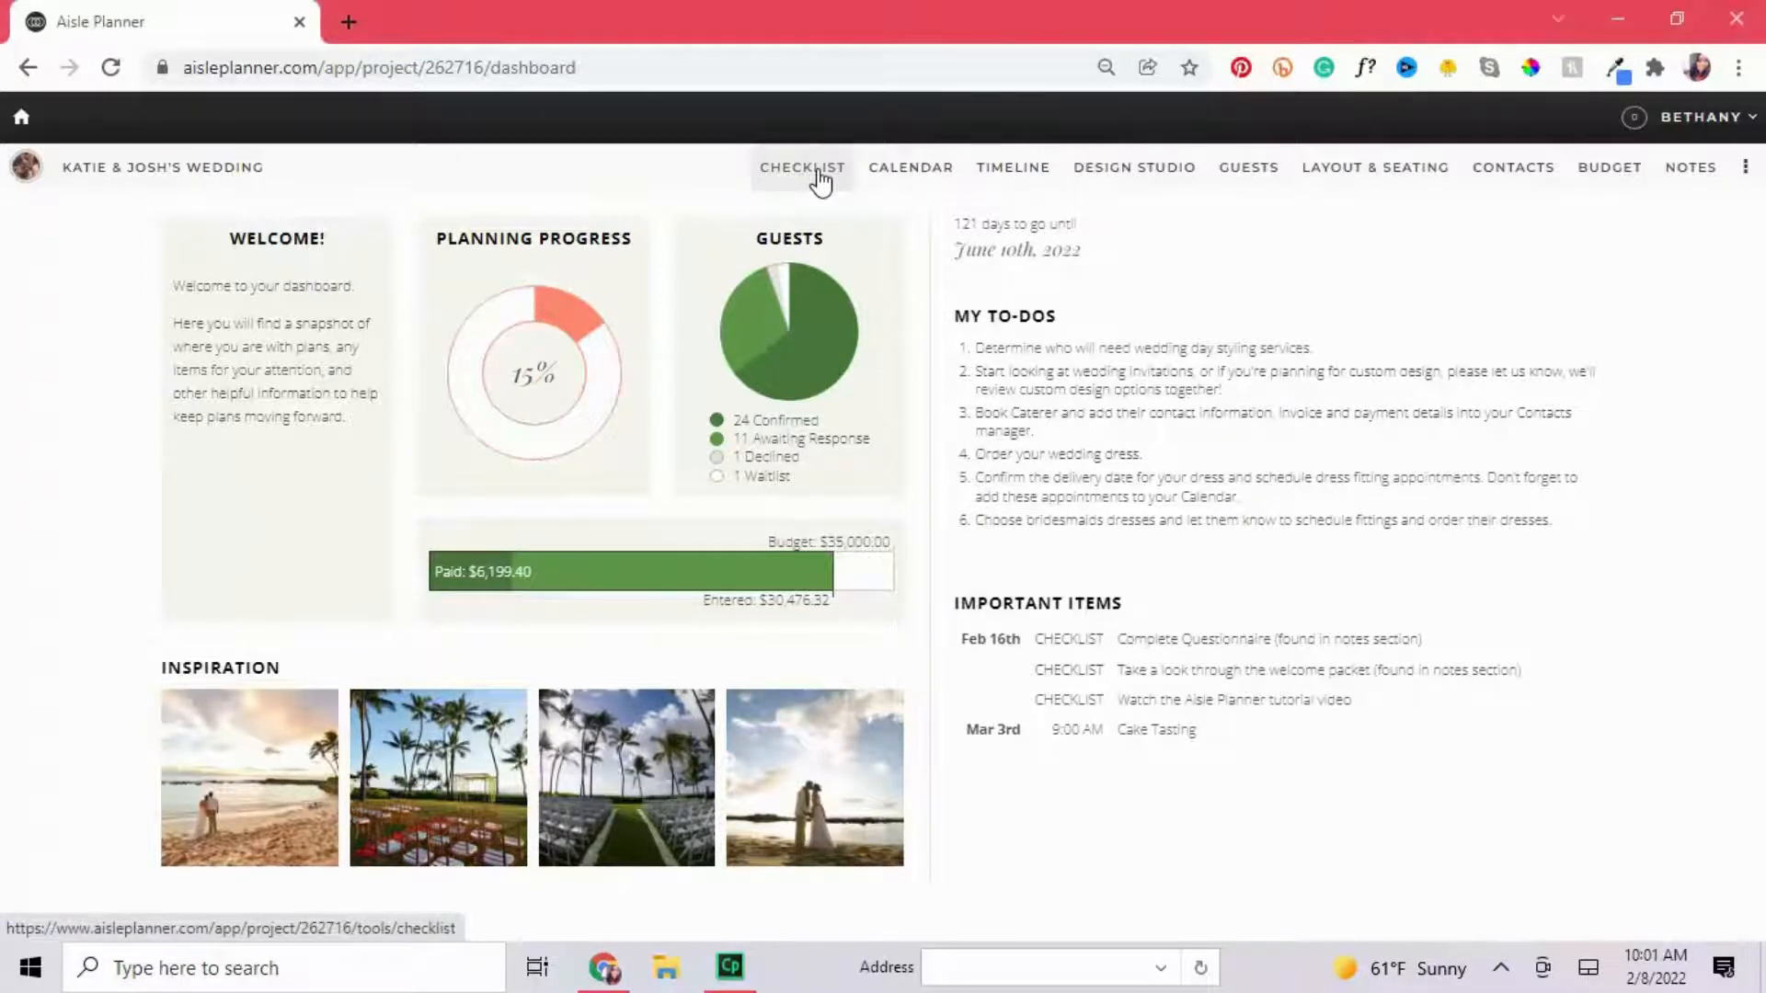
Open the wedding checklist's assignments overview and look at the additional project options.
left_click(819, 180)
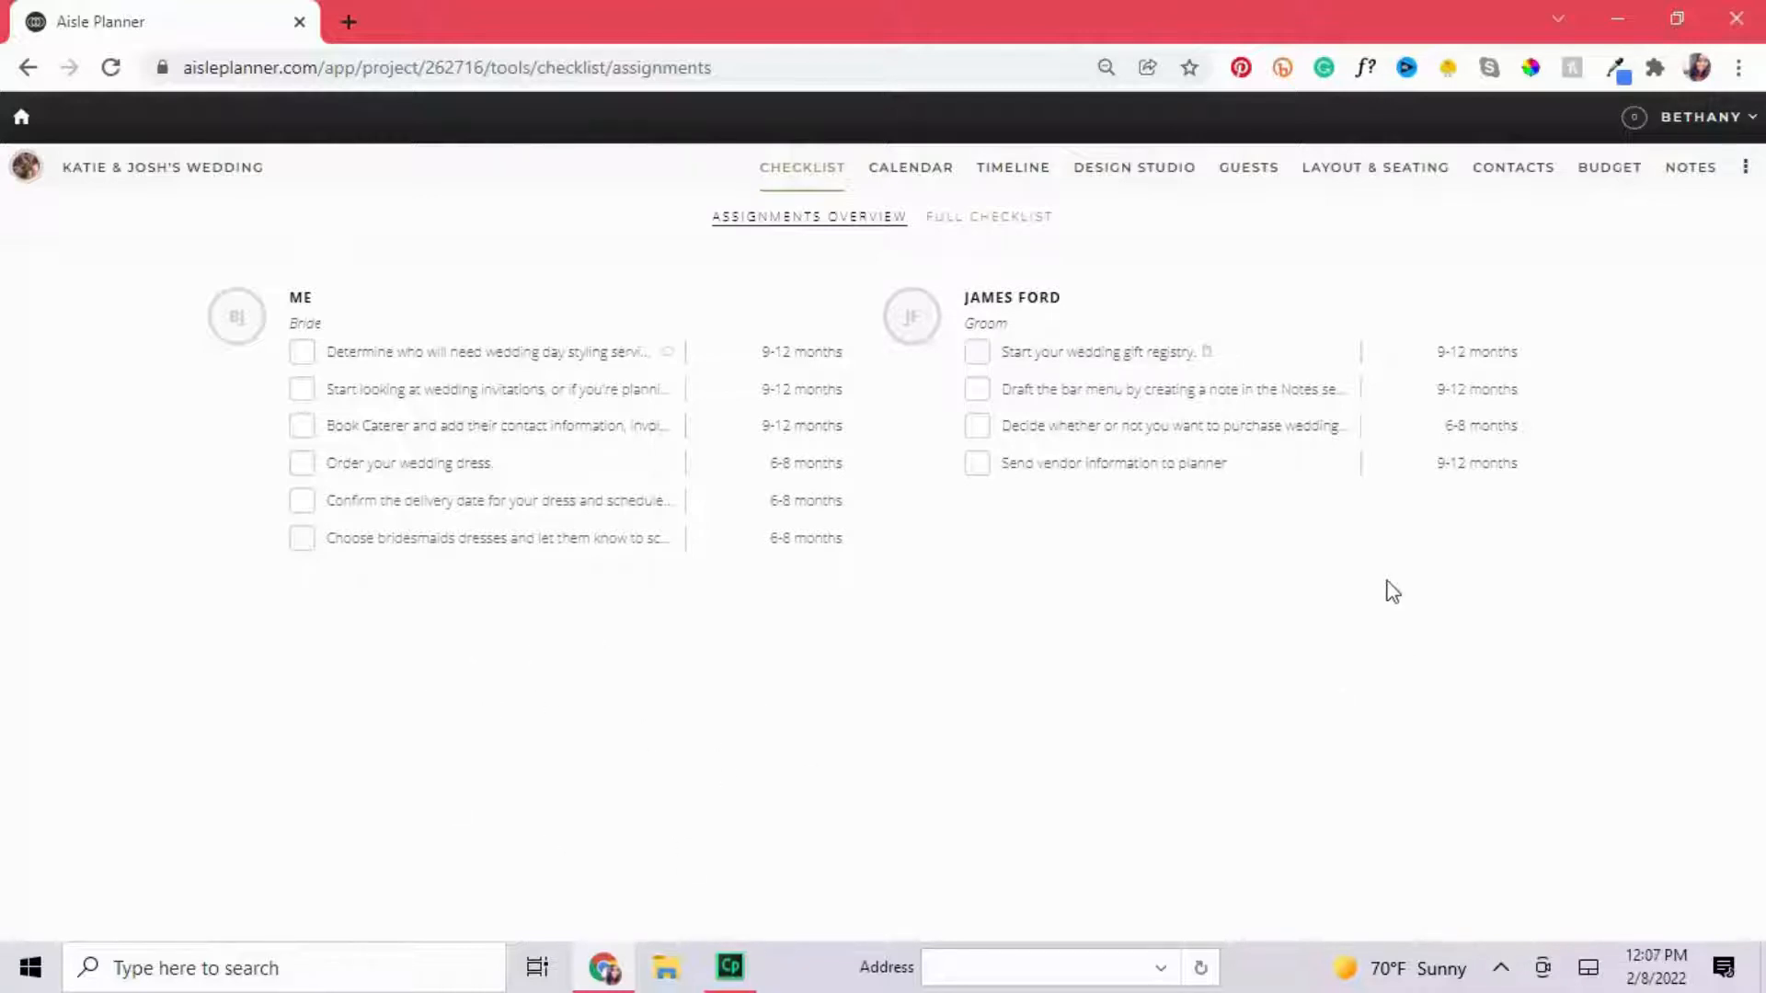
left_click(1745, 173)
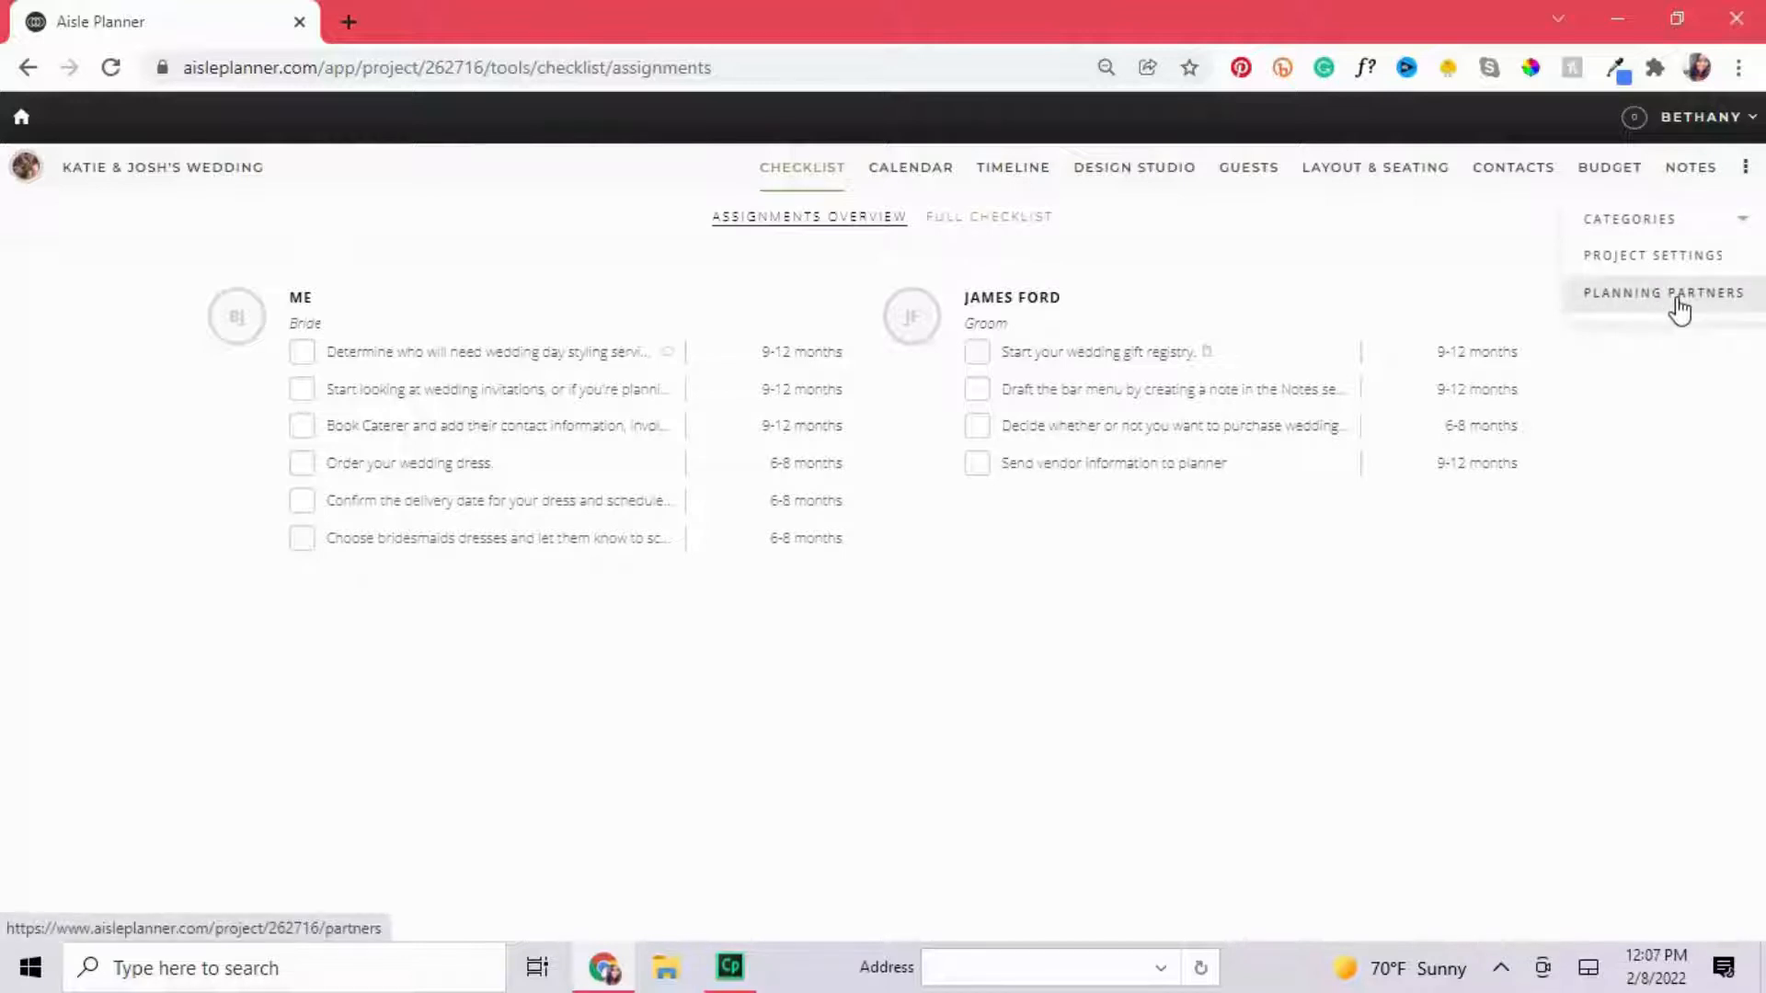
left_click(1006, 699)
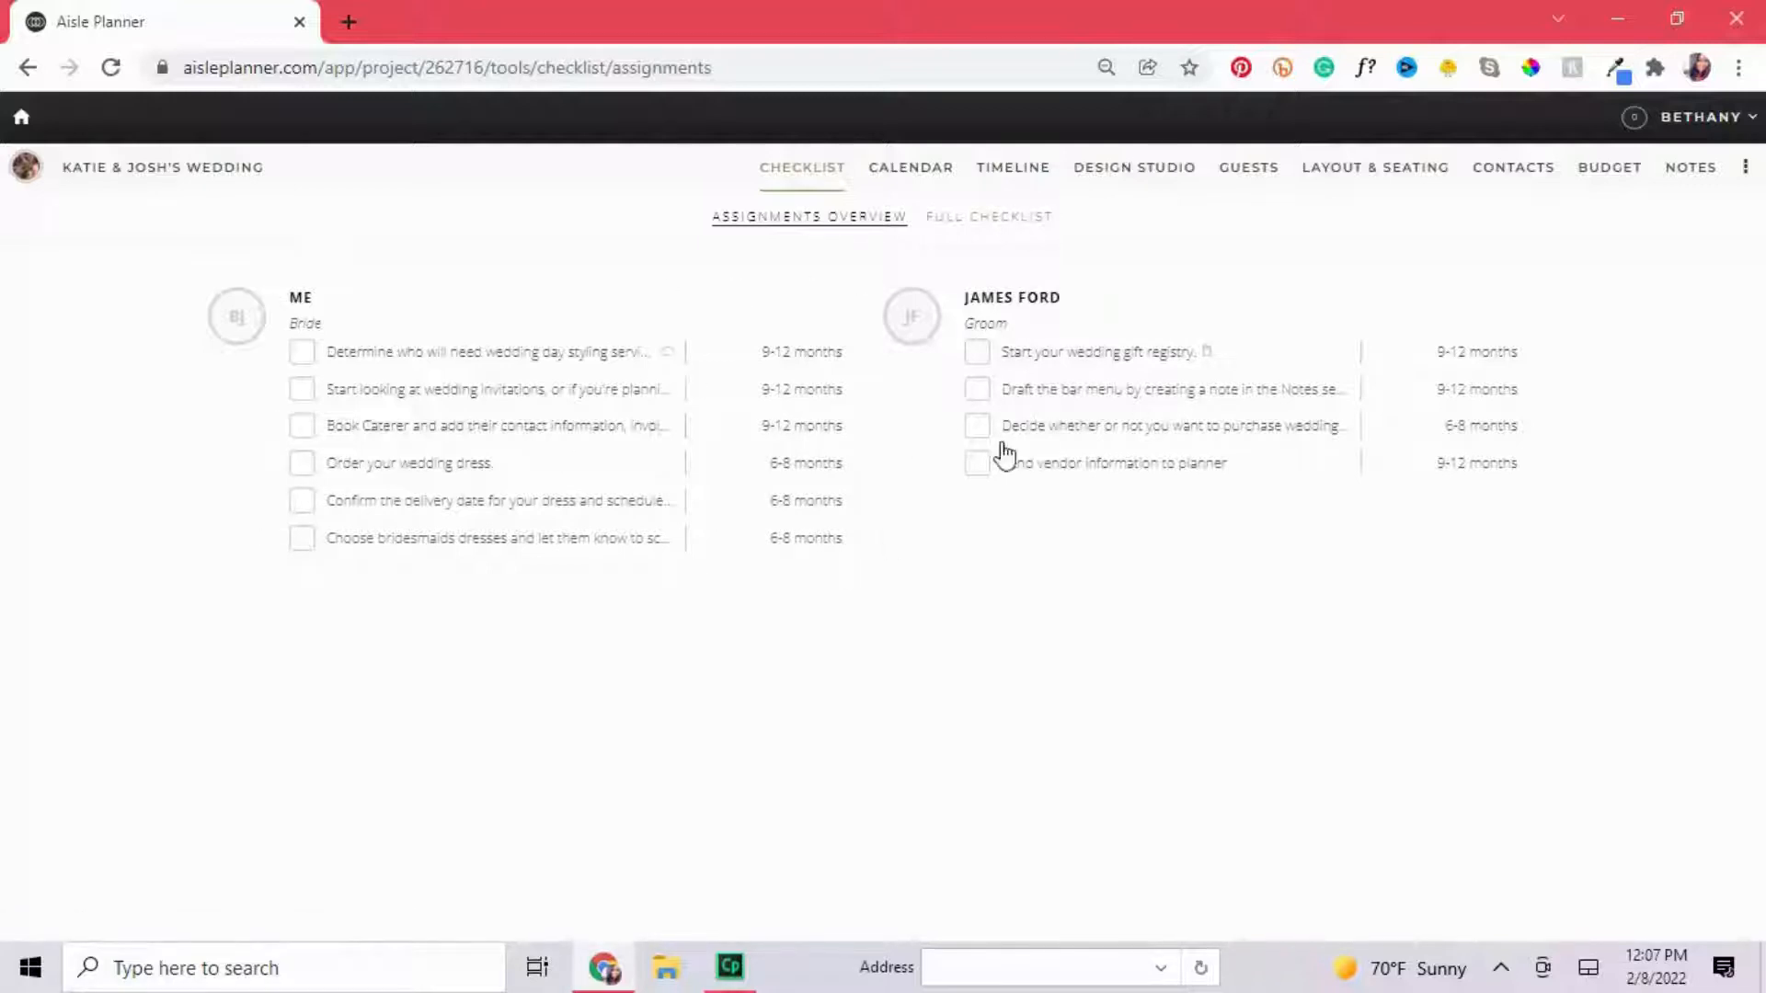
Open the full checklist and look through its tasks from the 9-12 months group to the 5-6 weeks group.
left_click(1010, 224)
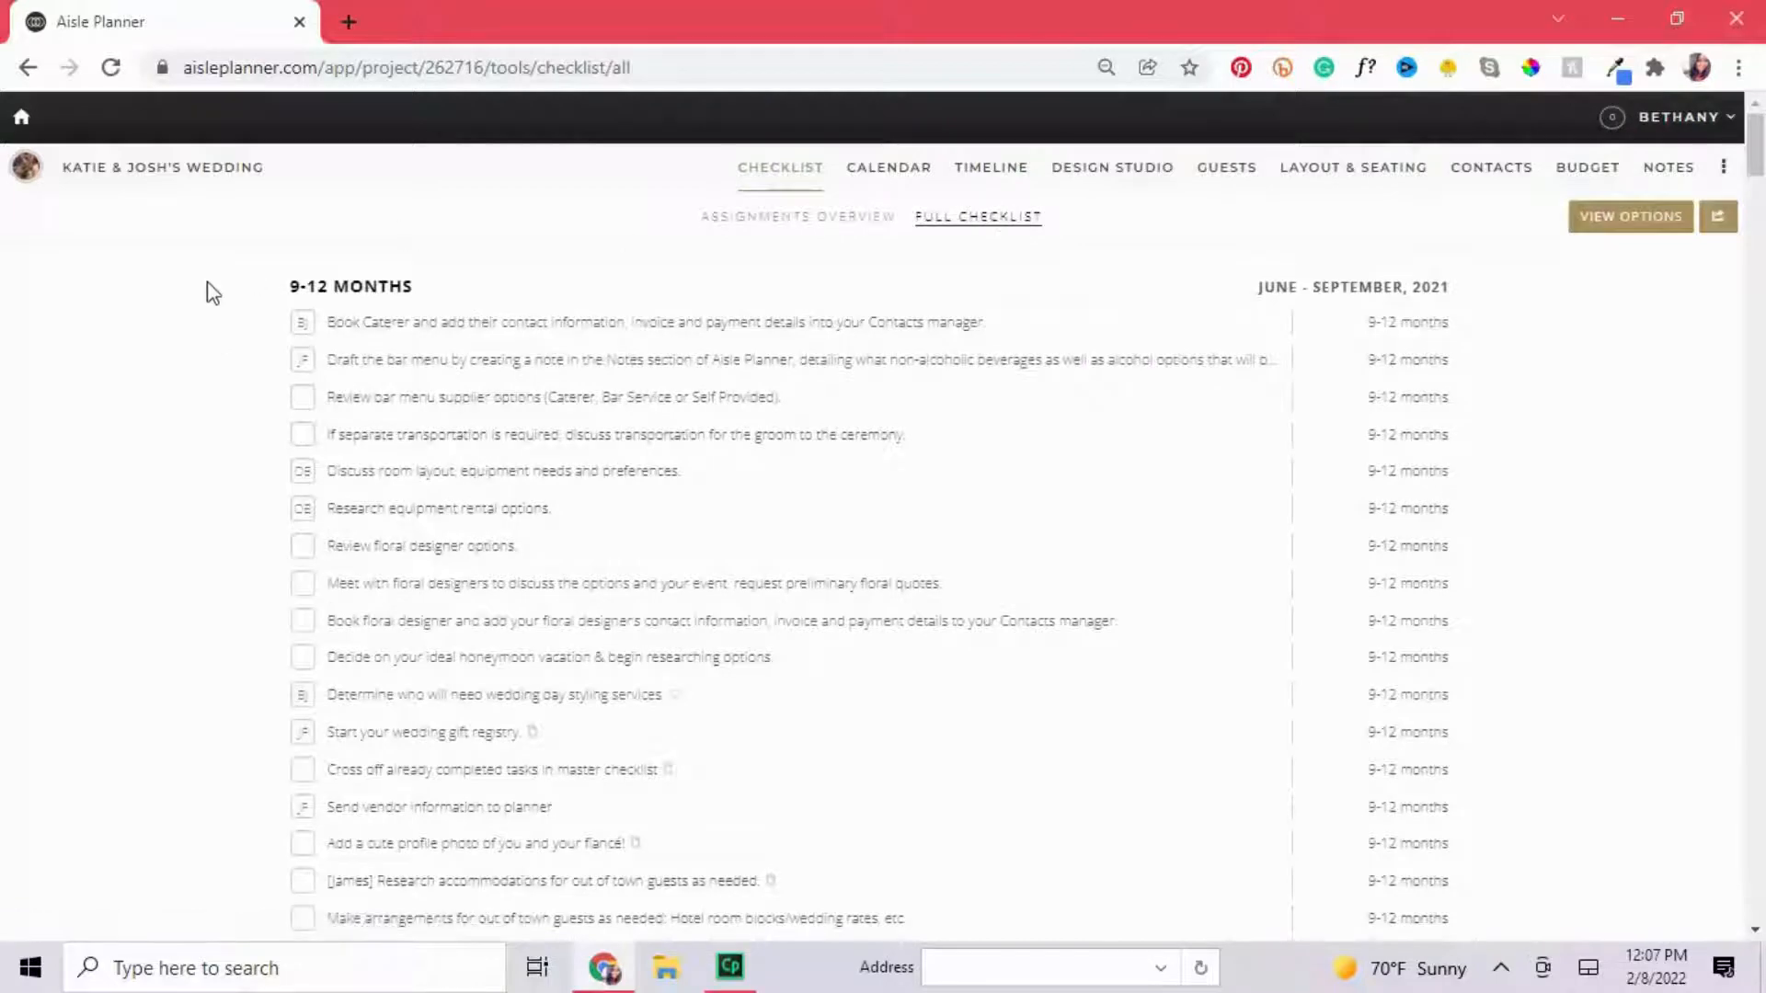
scroll(207, 282, "down", 5)
scroll(207, 283, "down", 10)
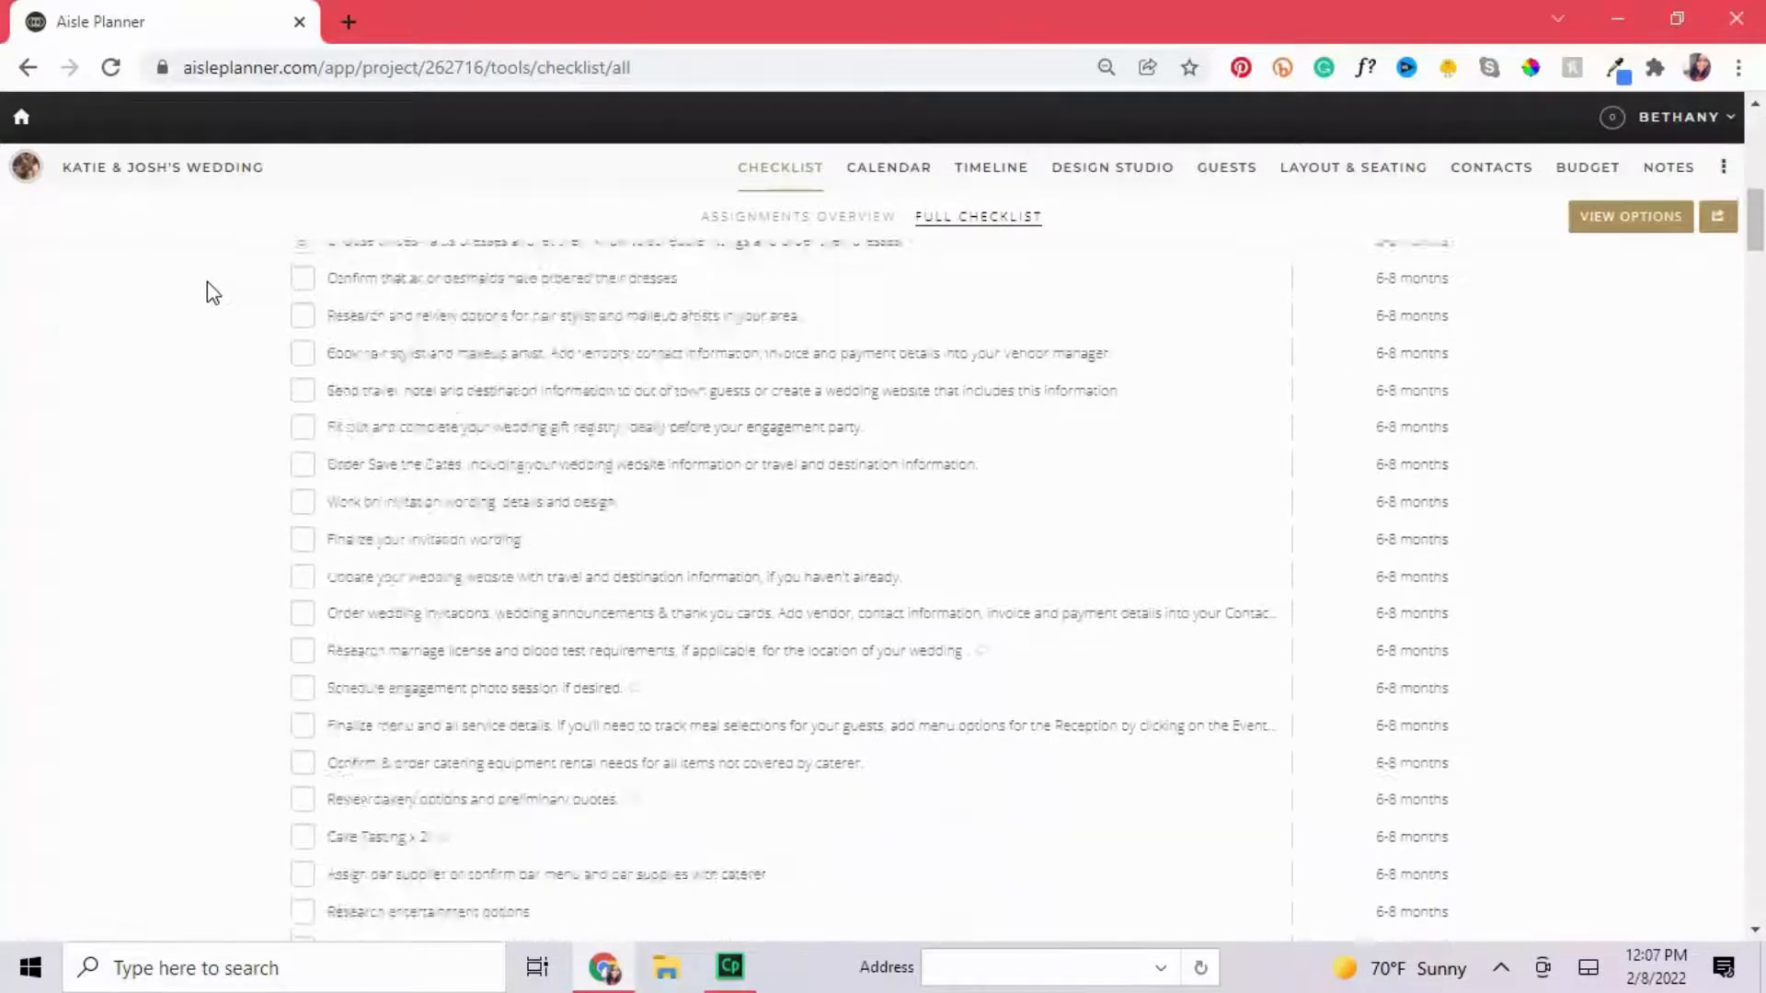
scroll(207, 282, "down", 7)
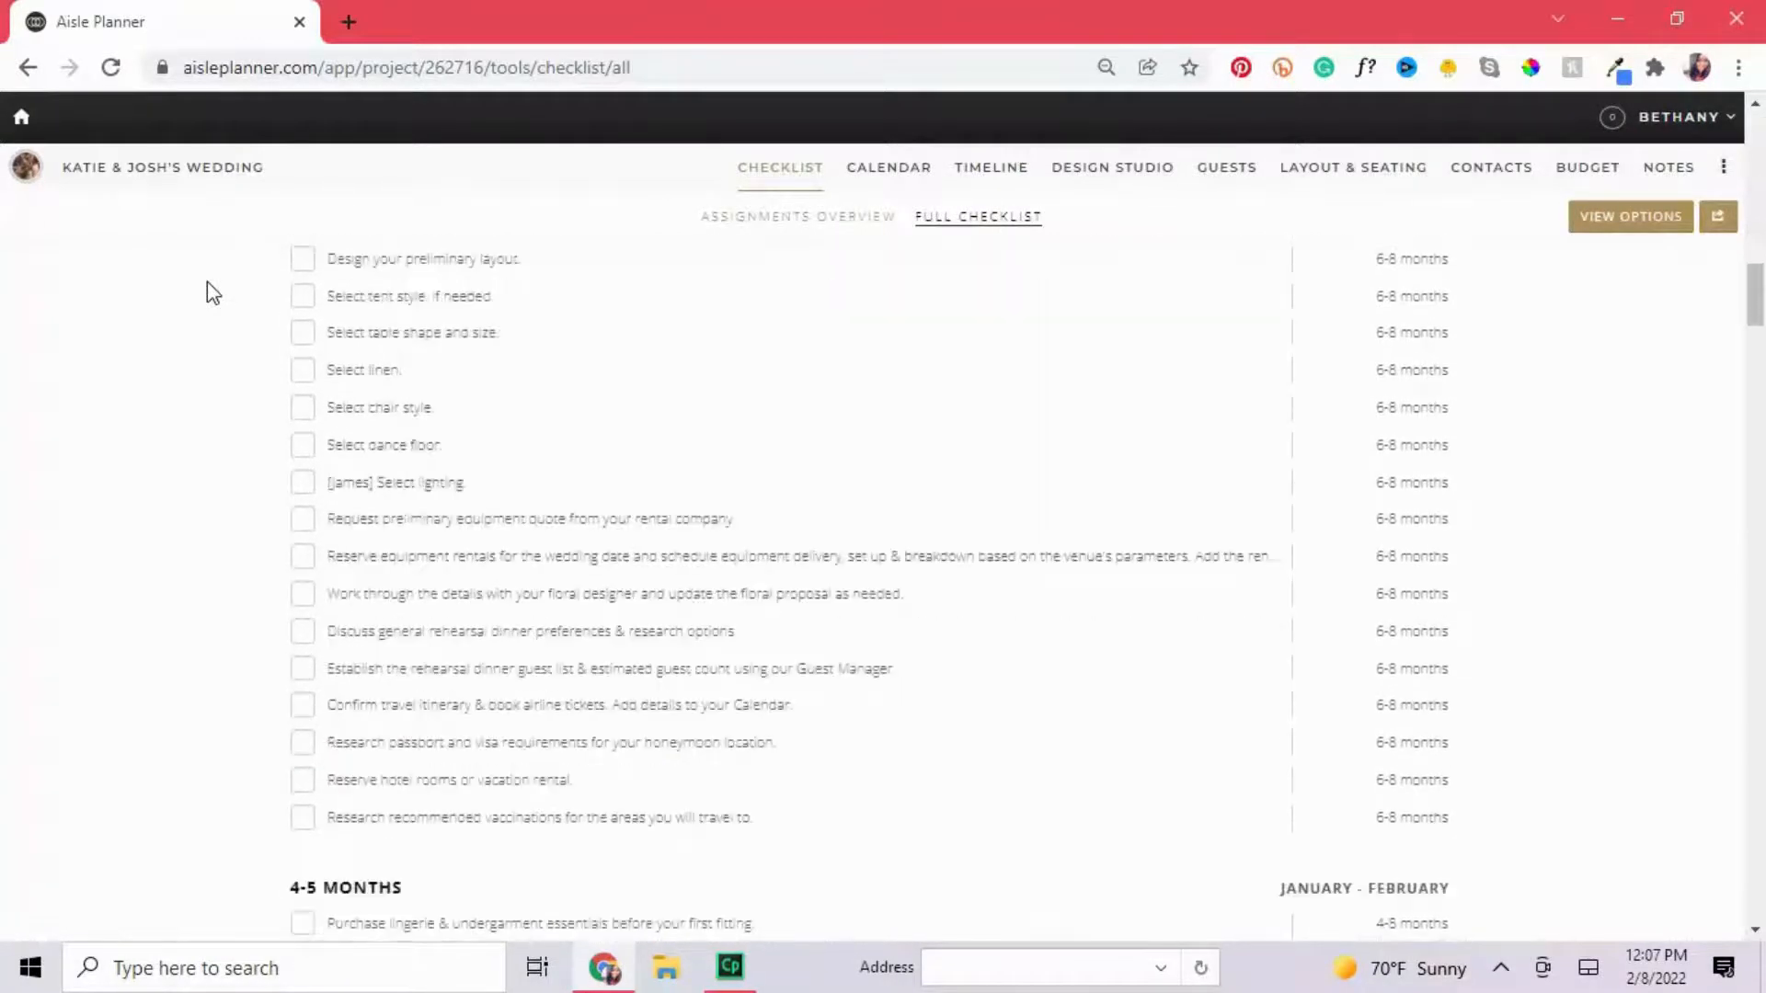
scroll(213, 292, "down", 1)
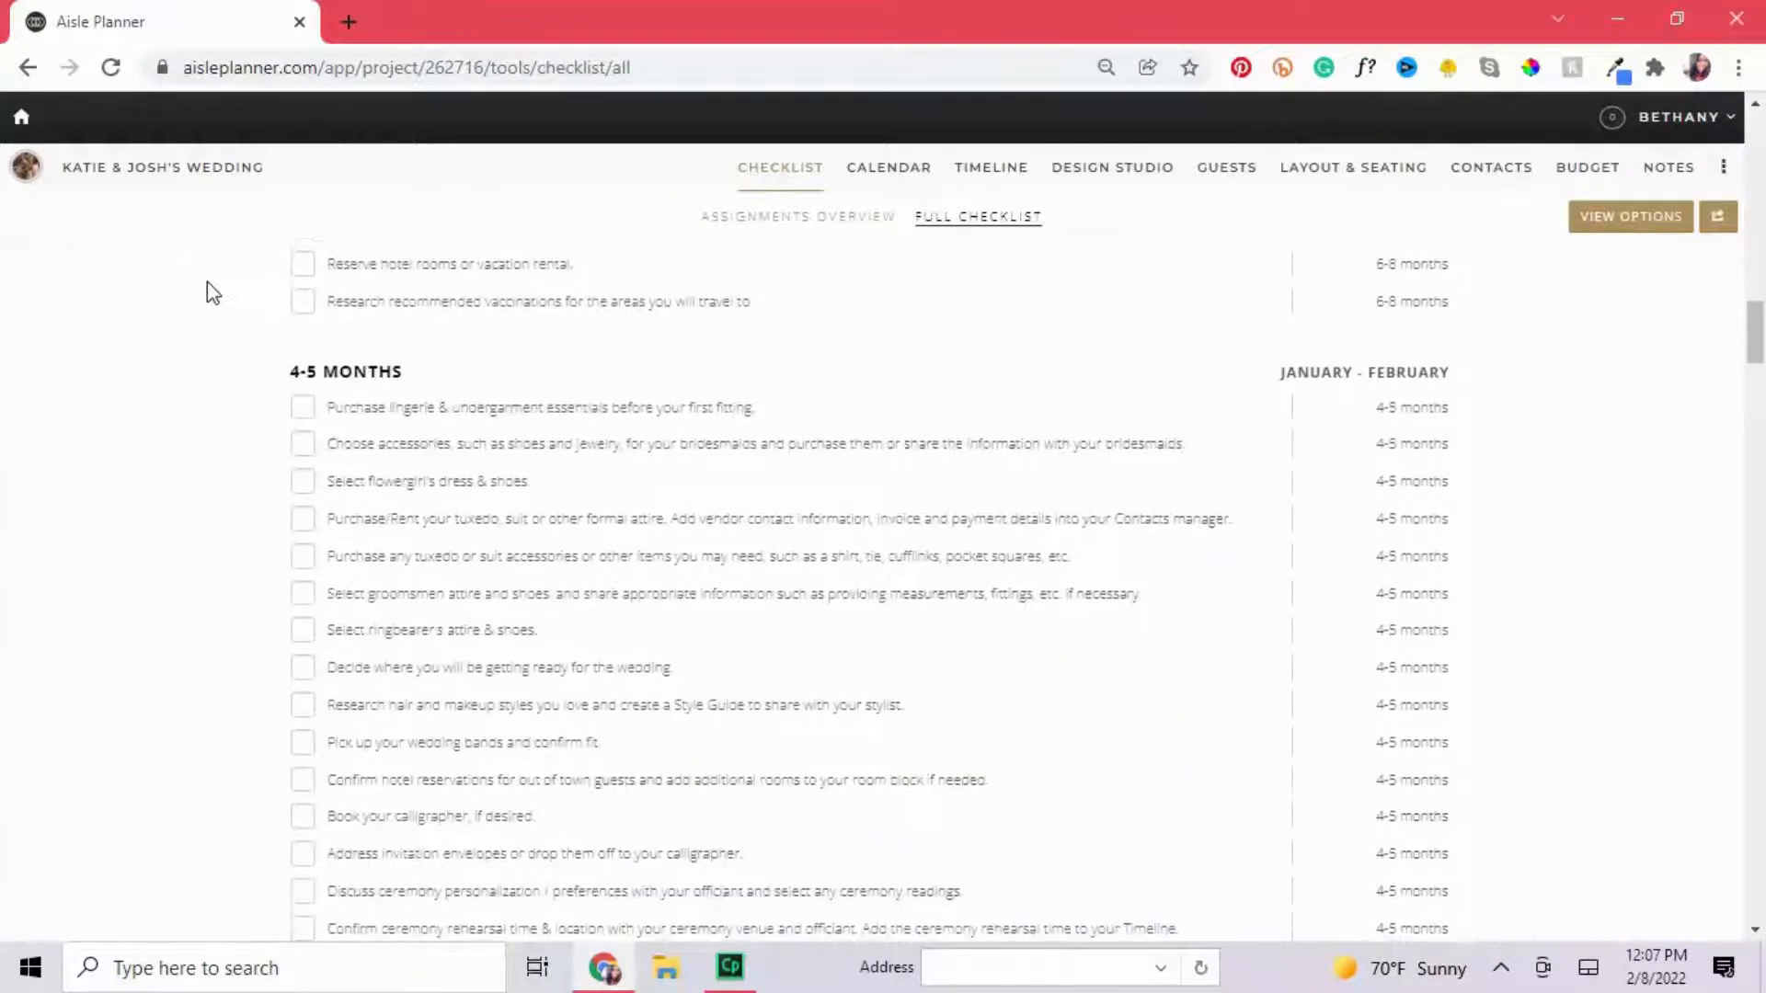
scroll(207, 307, "down", 5)
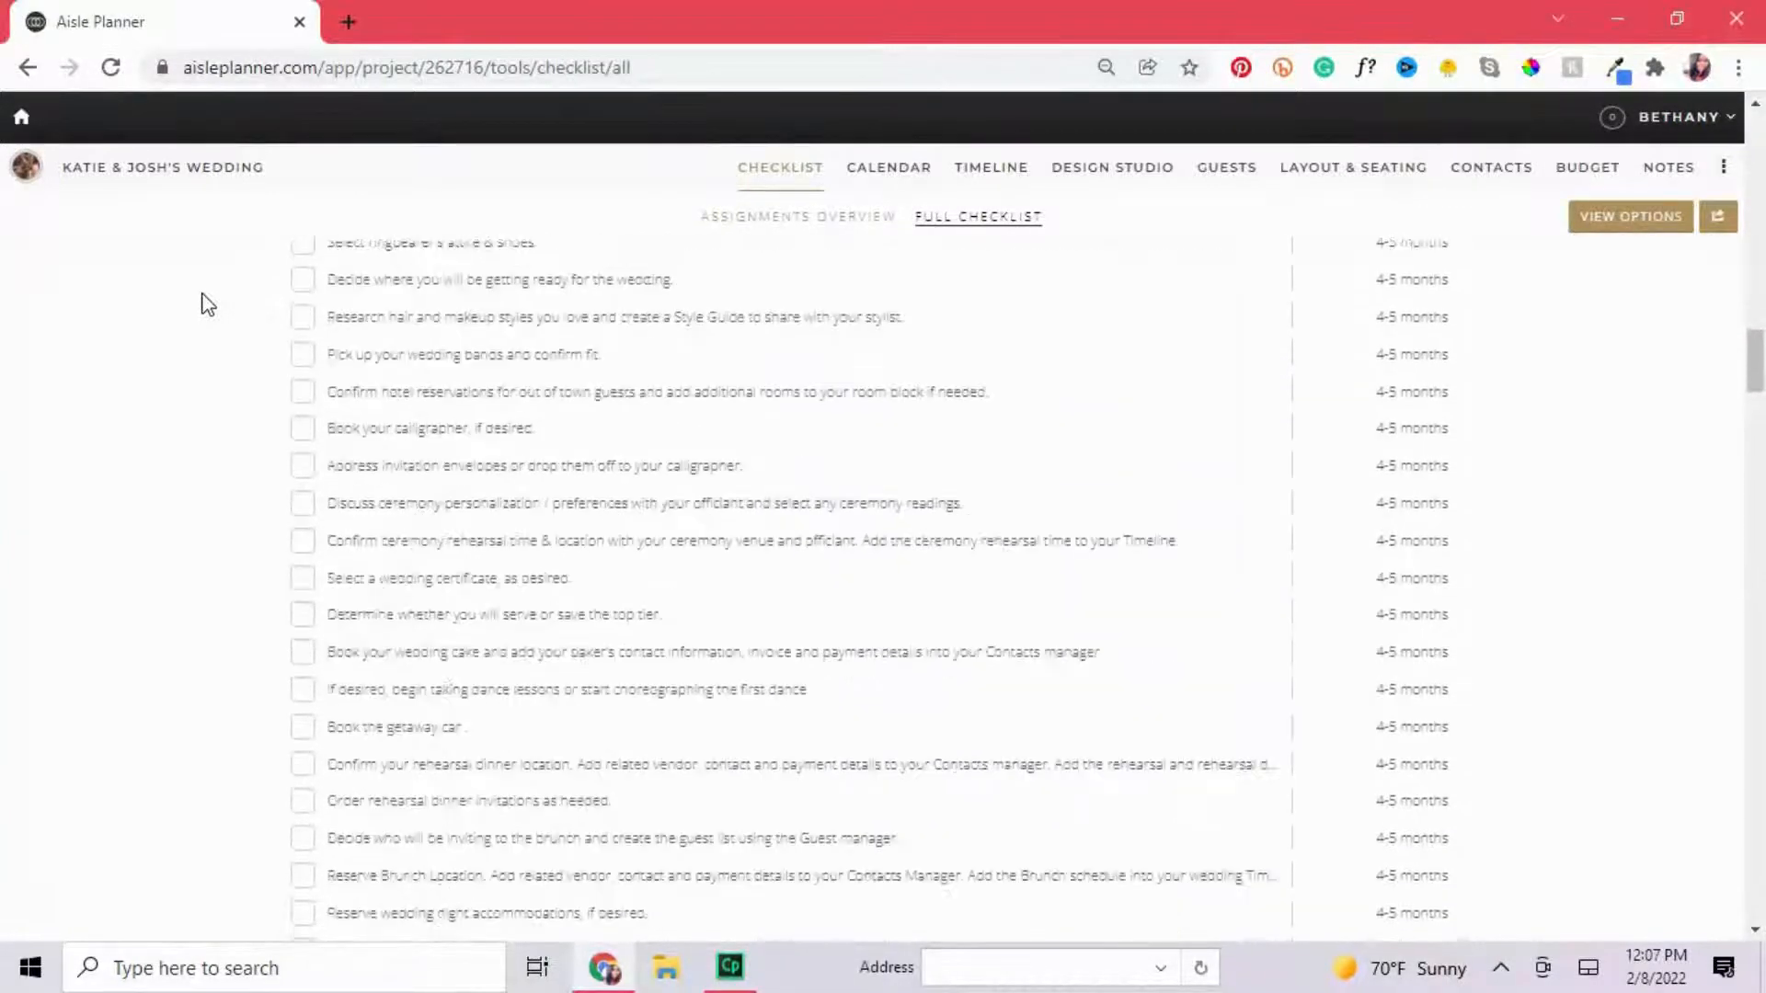
scroll(208, 304, "down", 4)
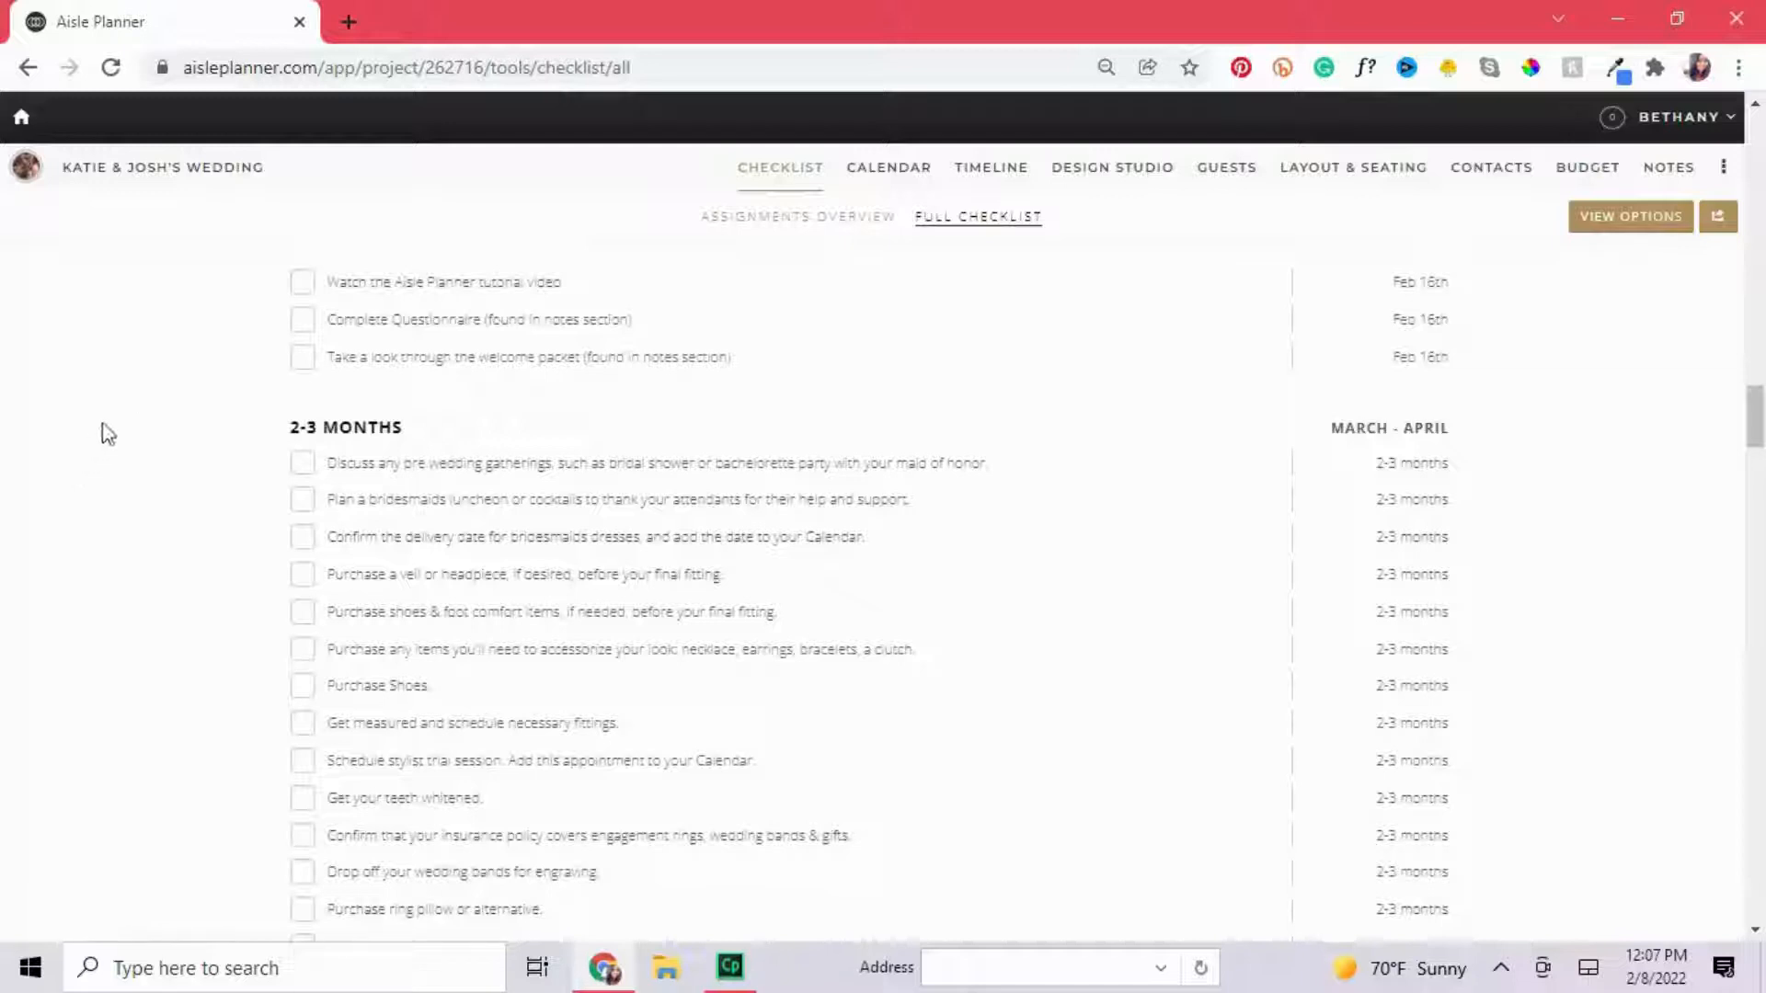
scroll(129, 423, "down", 1)
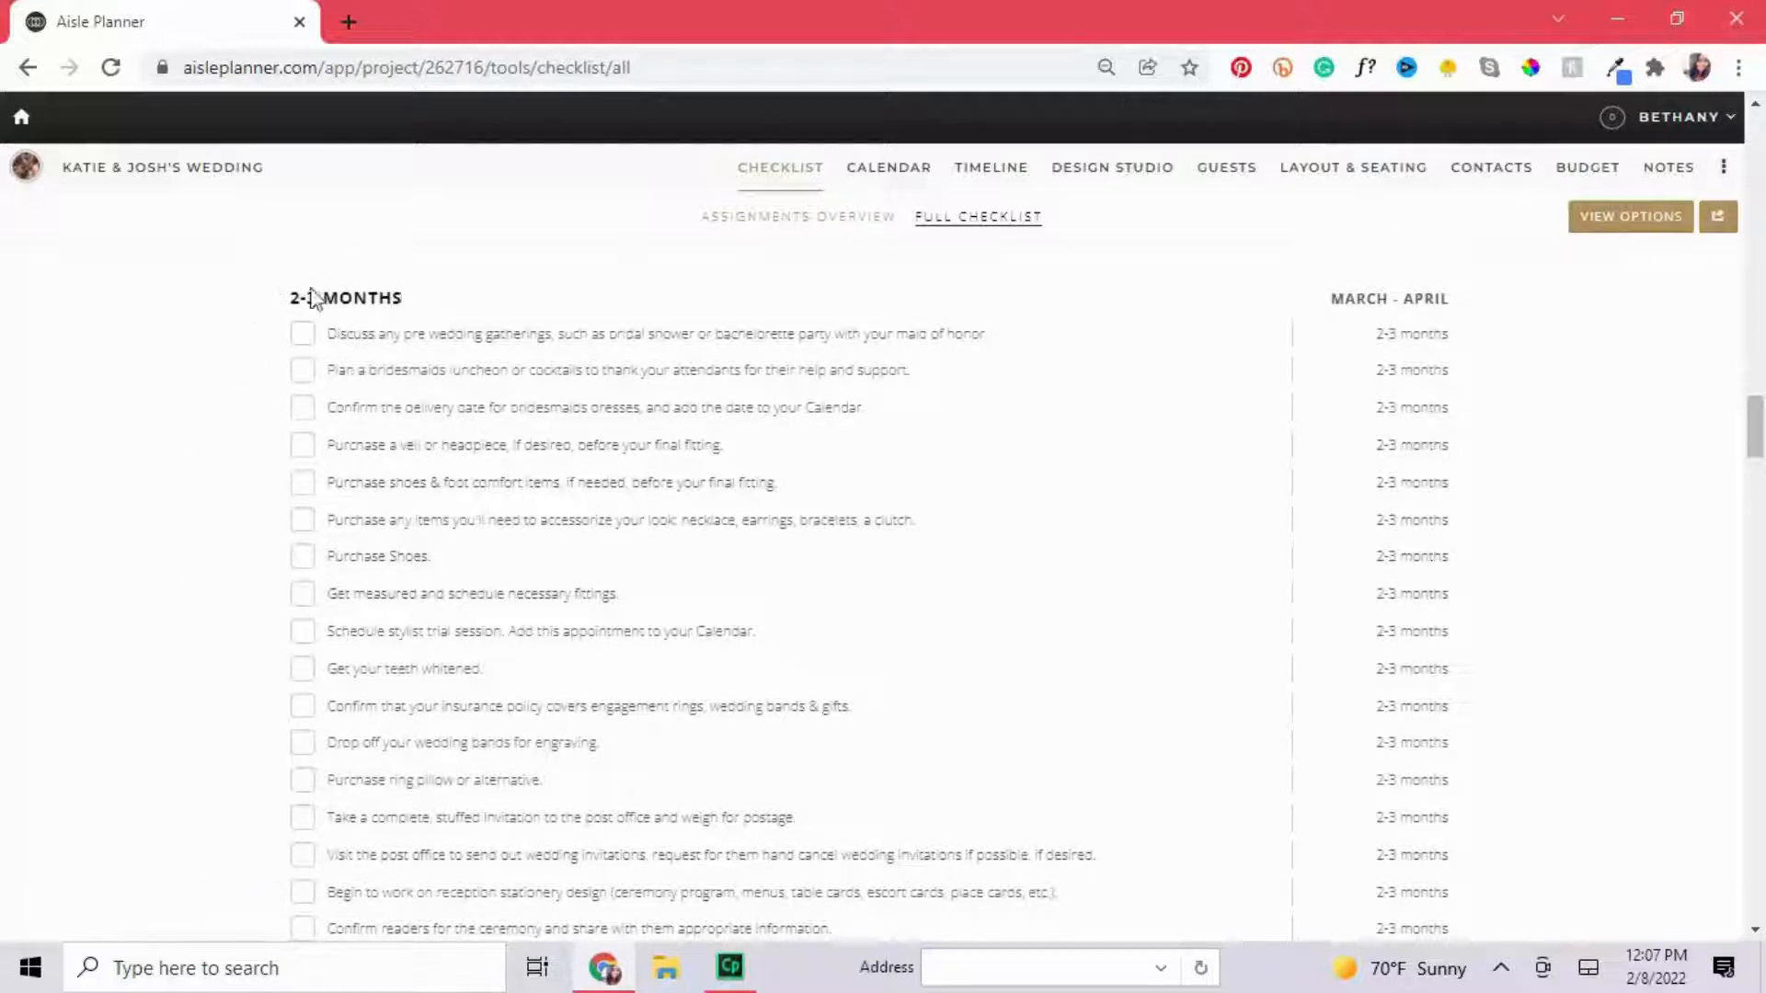
scroll(229, 453, "down", 10)
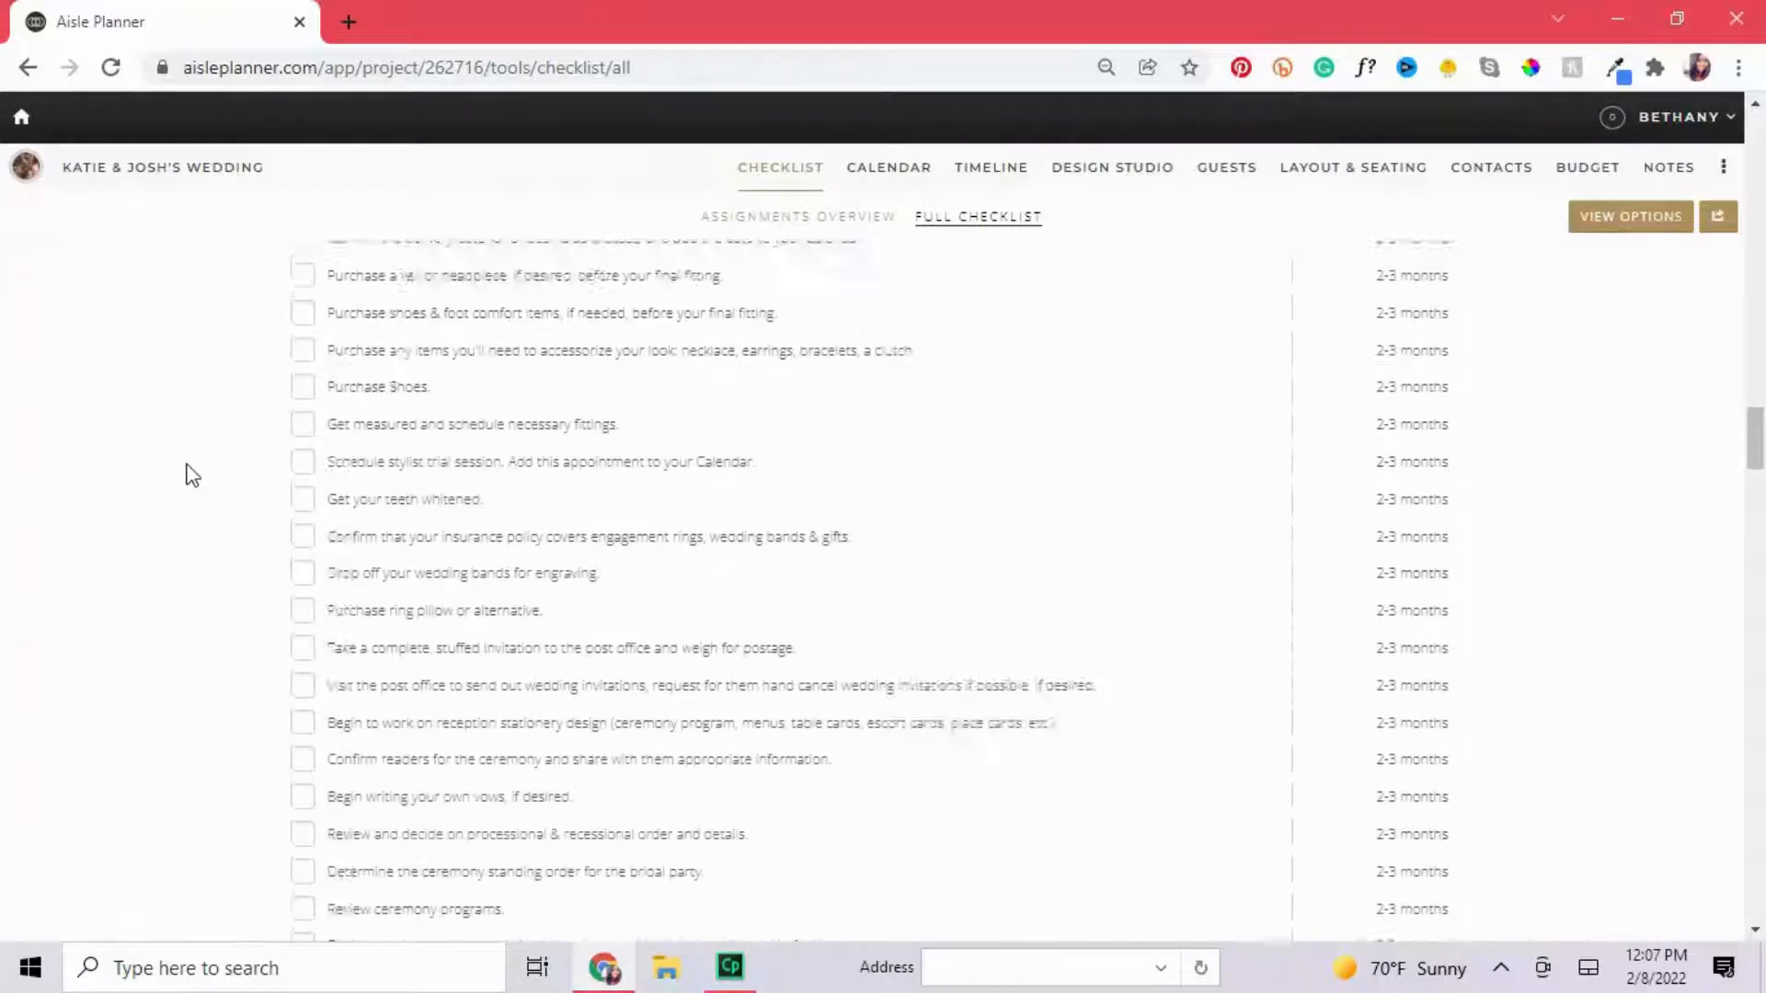
scroll(175, 489, "down", 2)
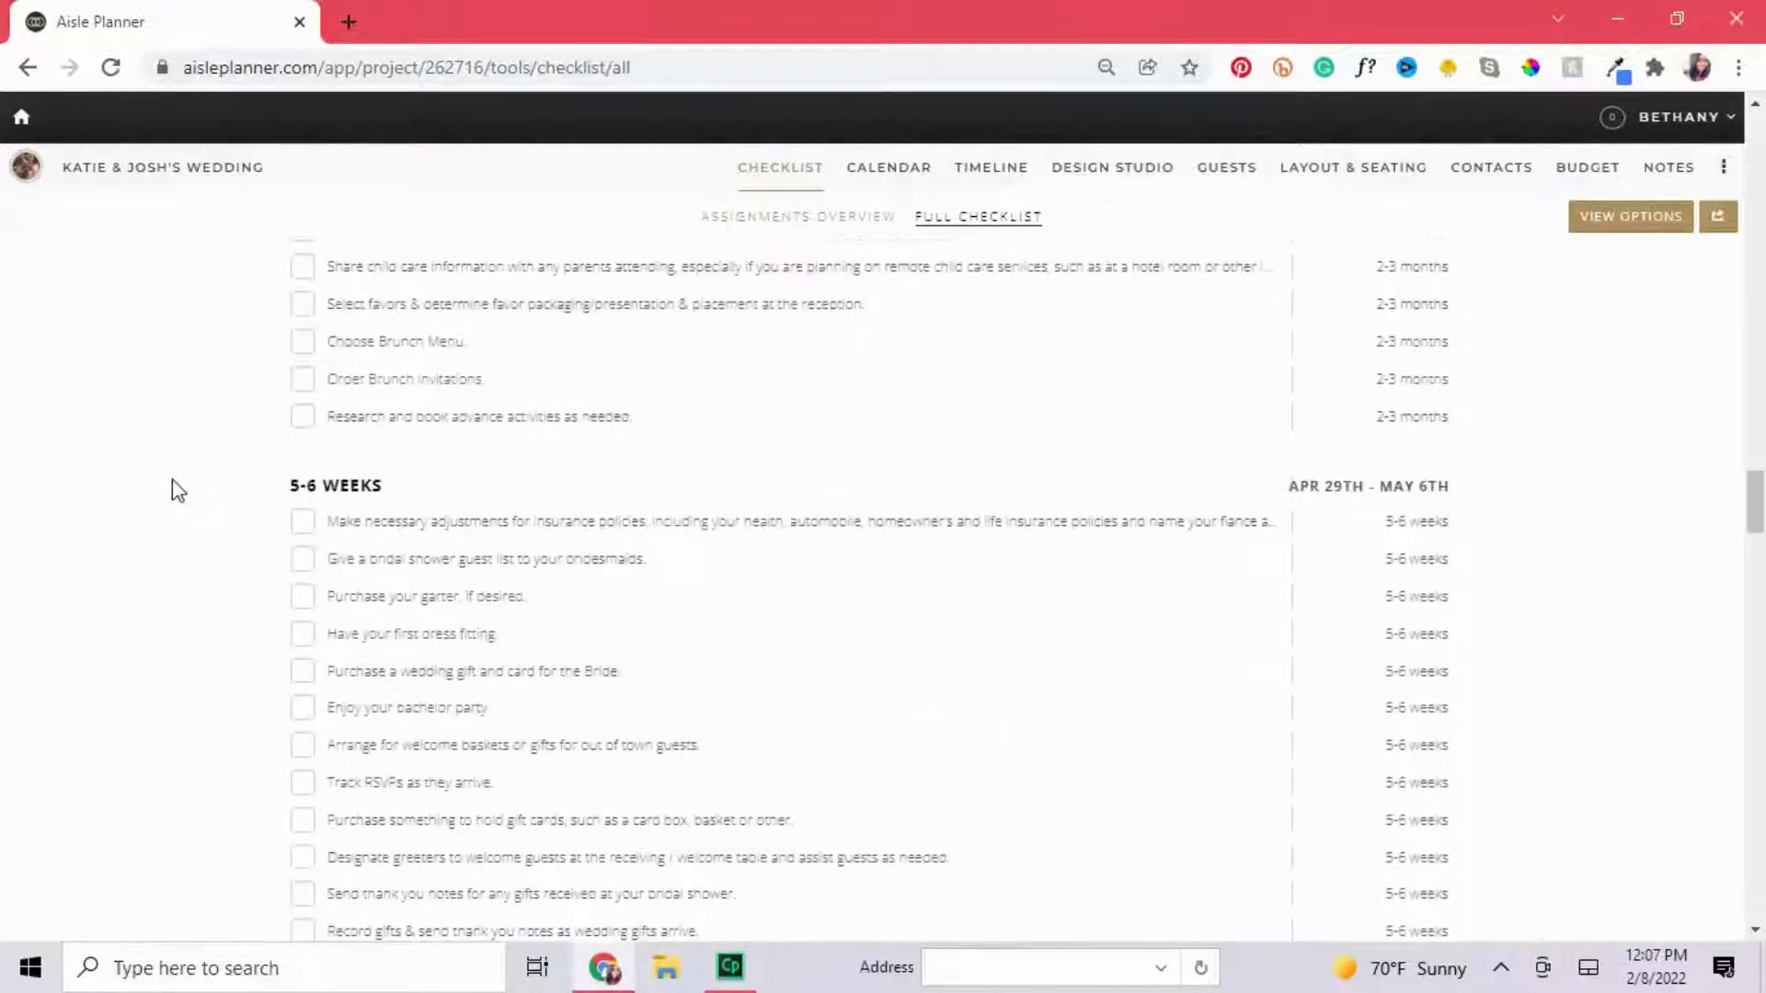
Group the full checklist by category and look through the sections from Groom's Checklist to Stationery.
left_click(1660, 228)
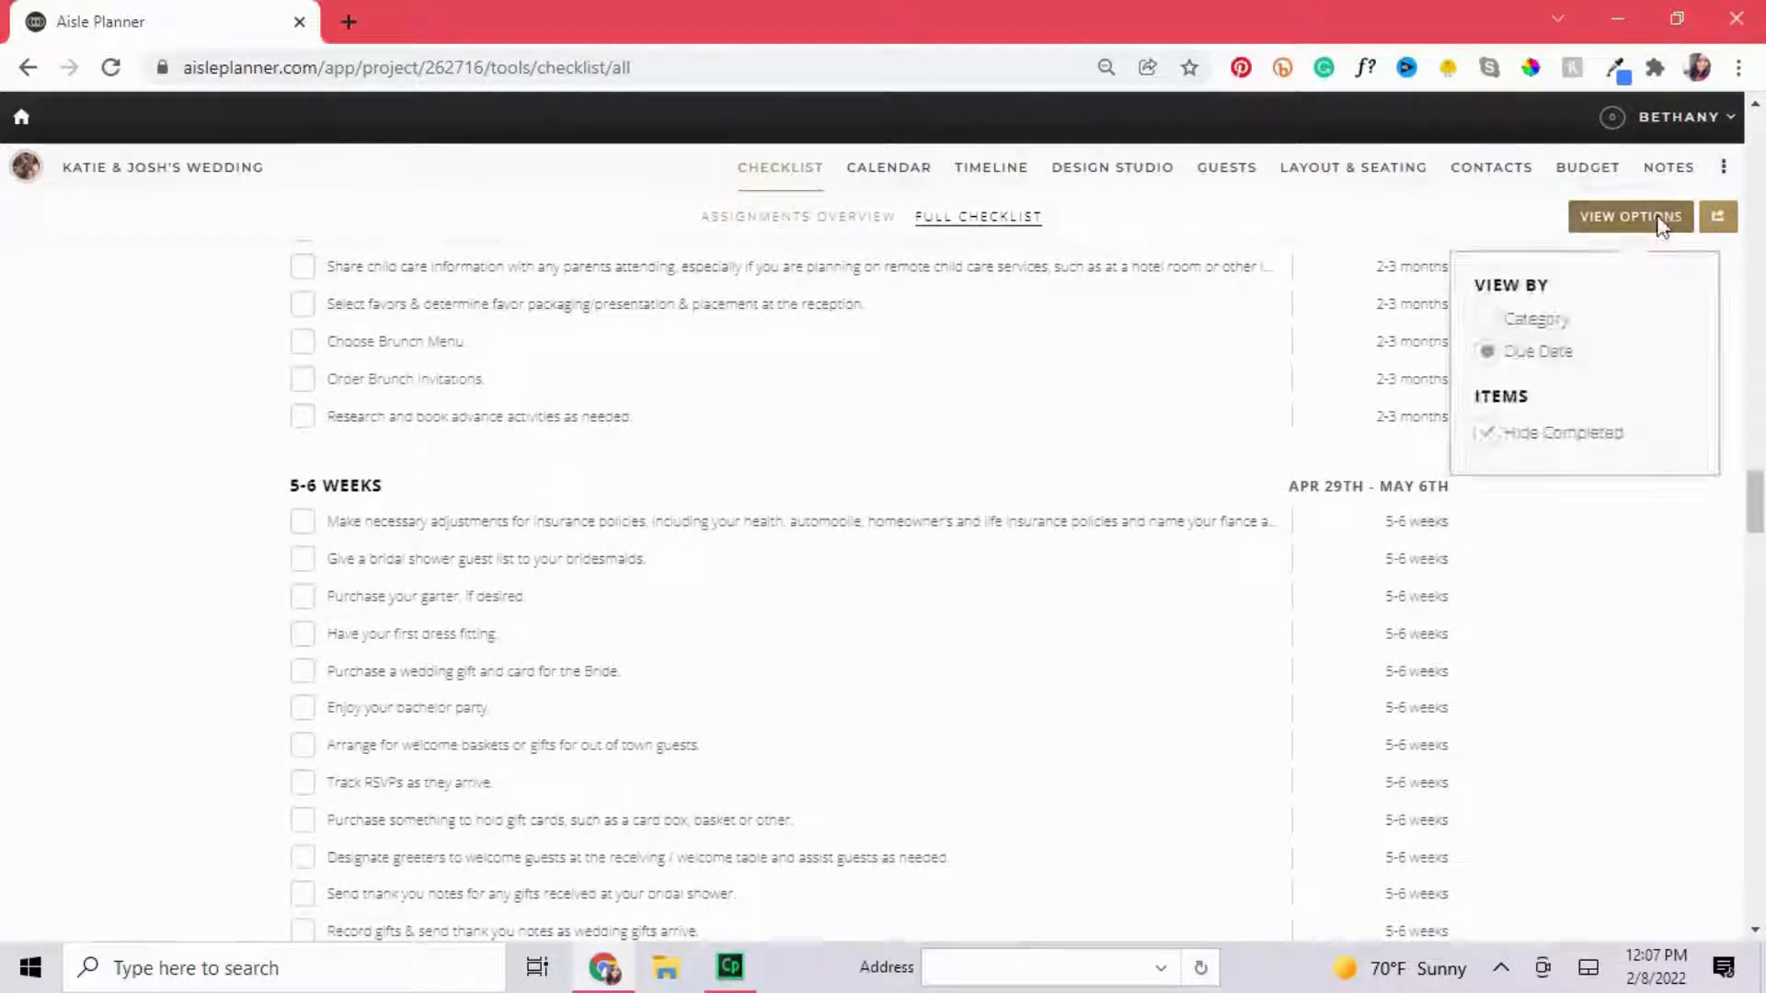
left_click(1517, 323)
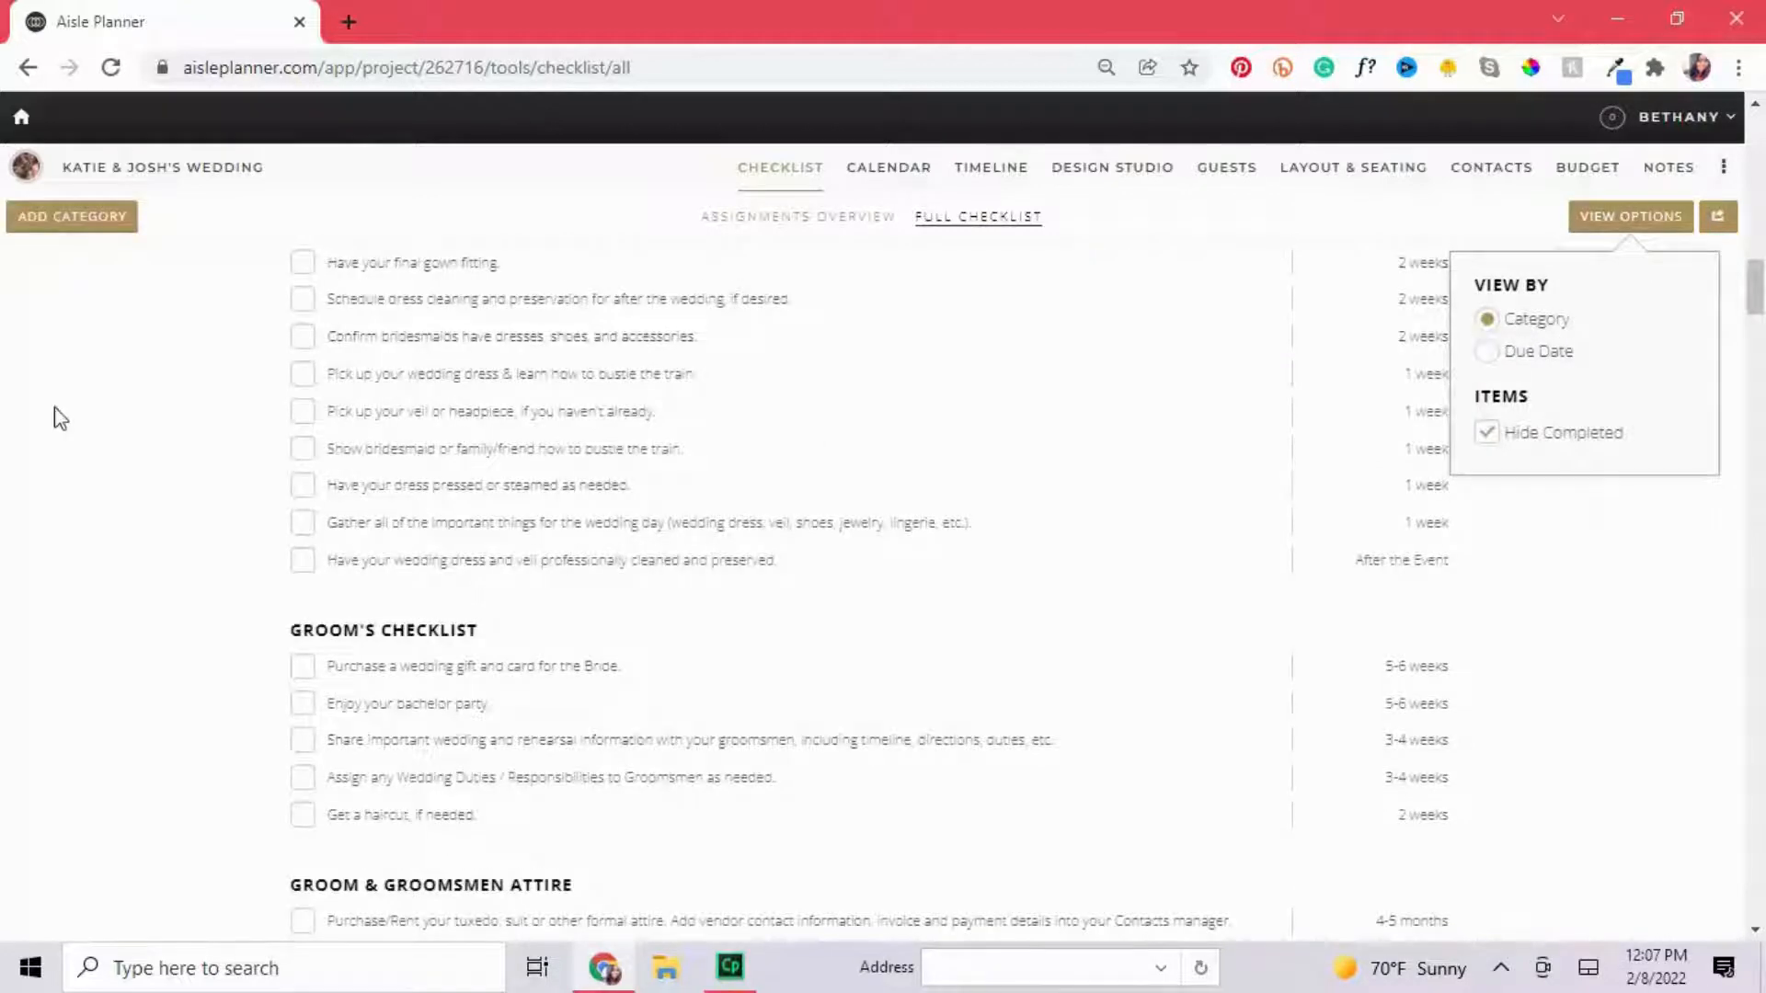
left_click(128, 488)
scroll(128, 551, "down", 1)
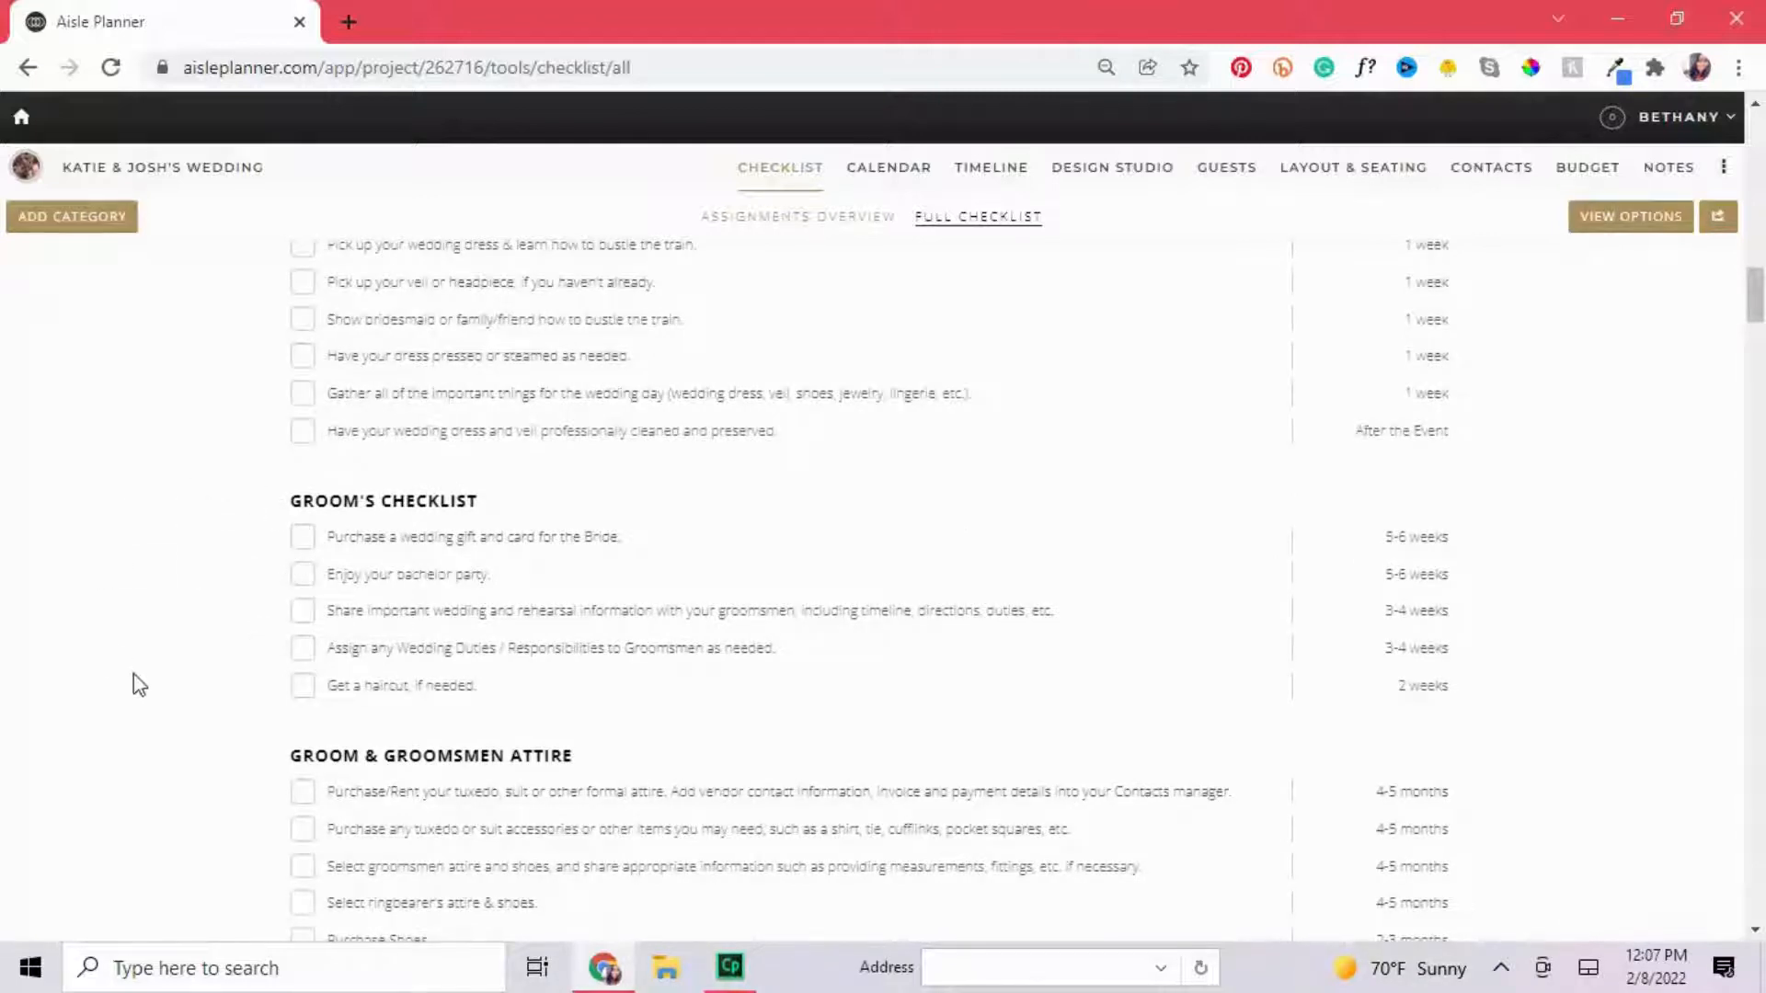
scroll(142, 626, "down", 4)
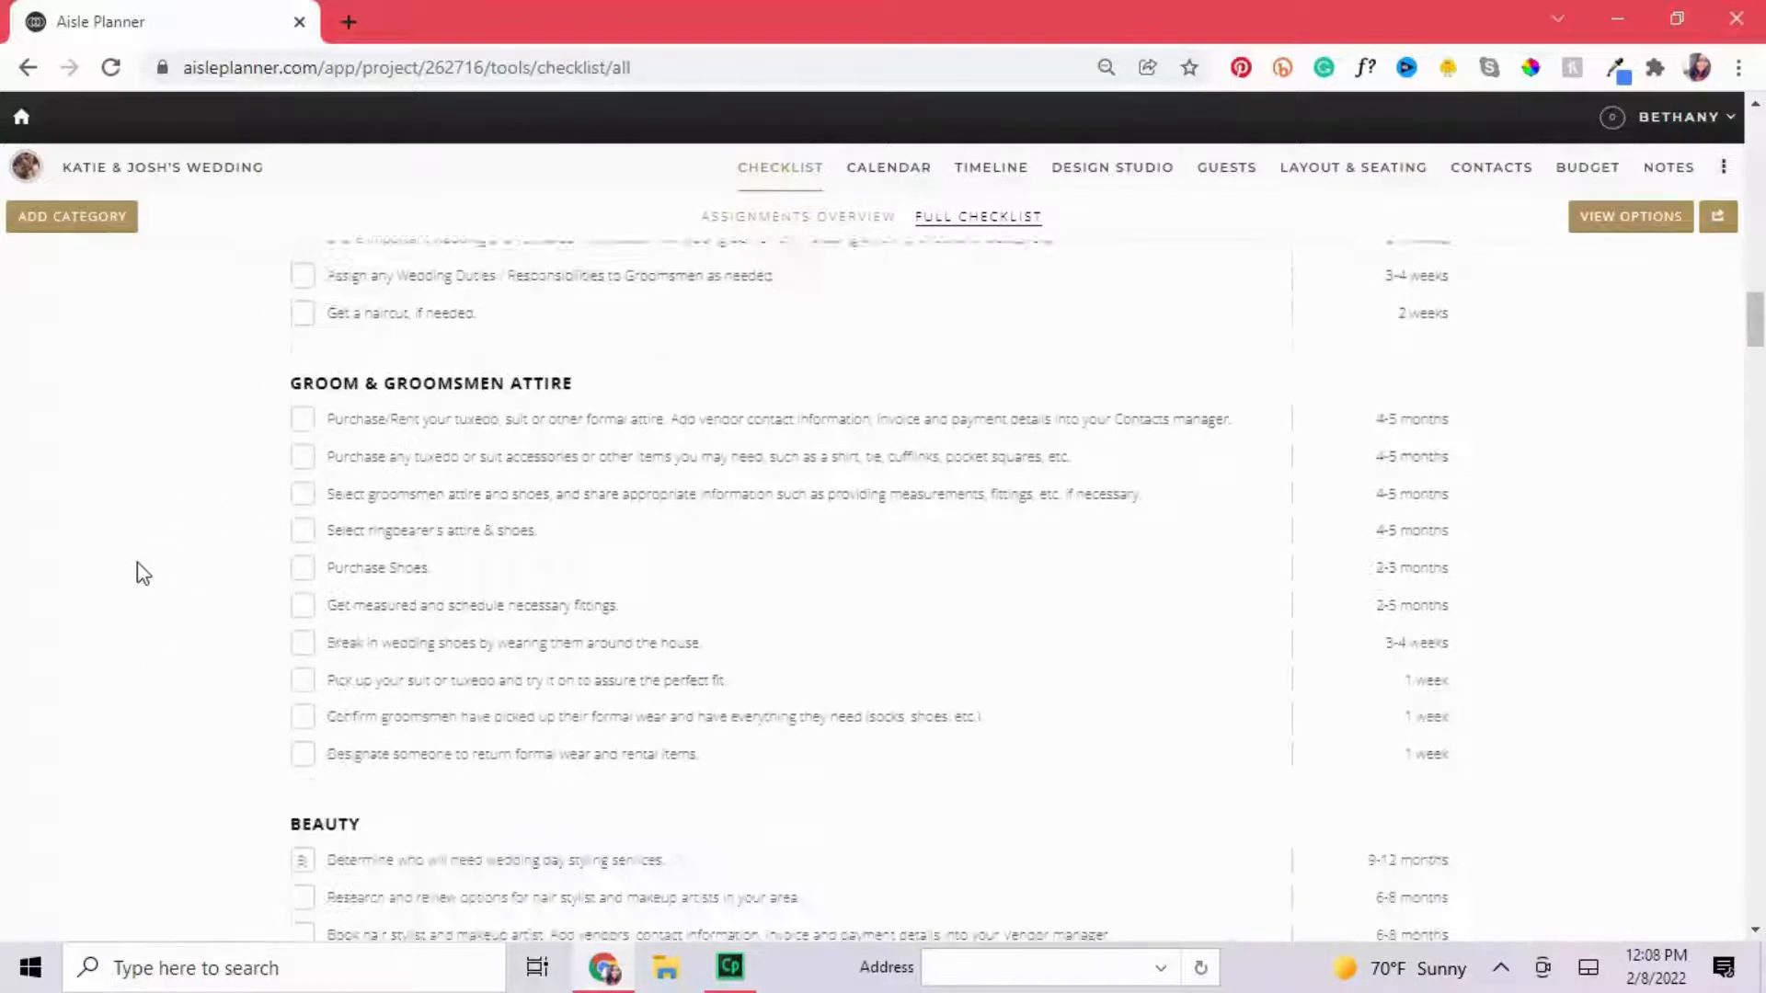
scroll(136, 563, "down", 3)
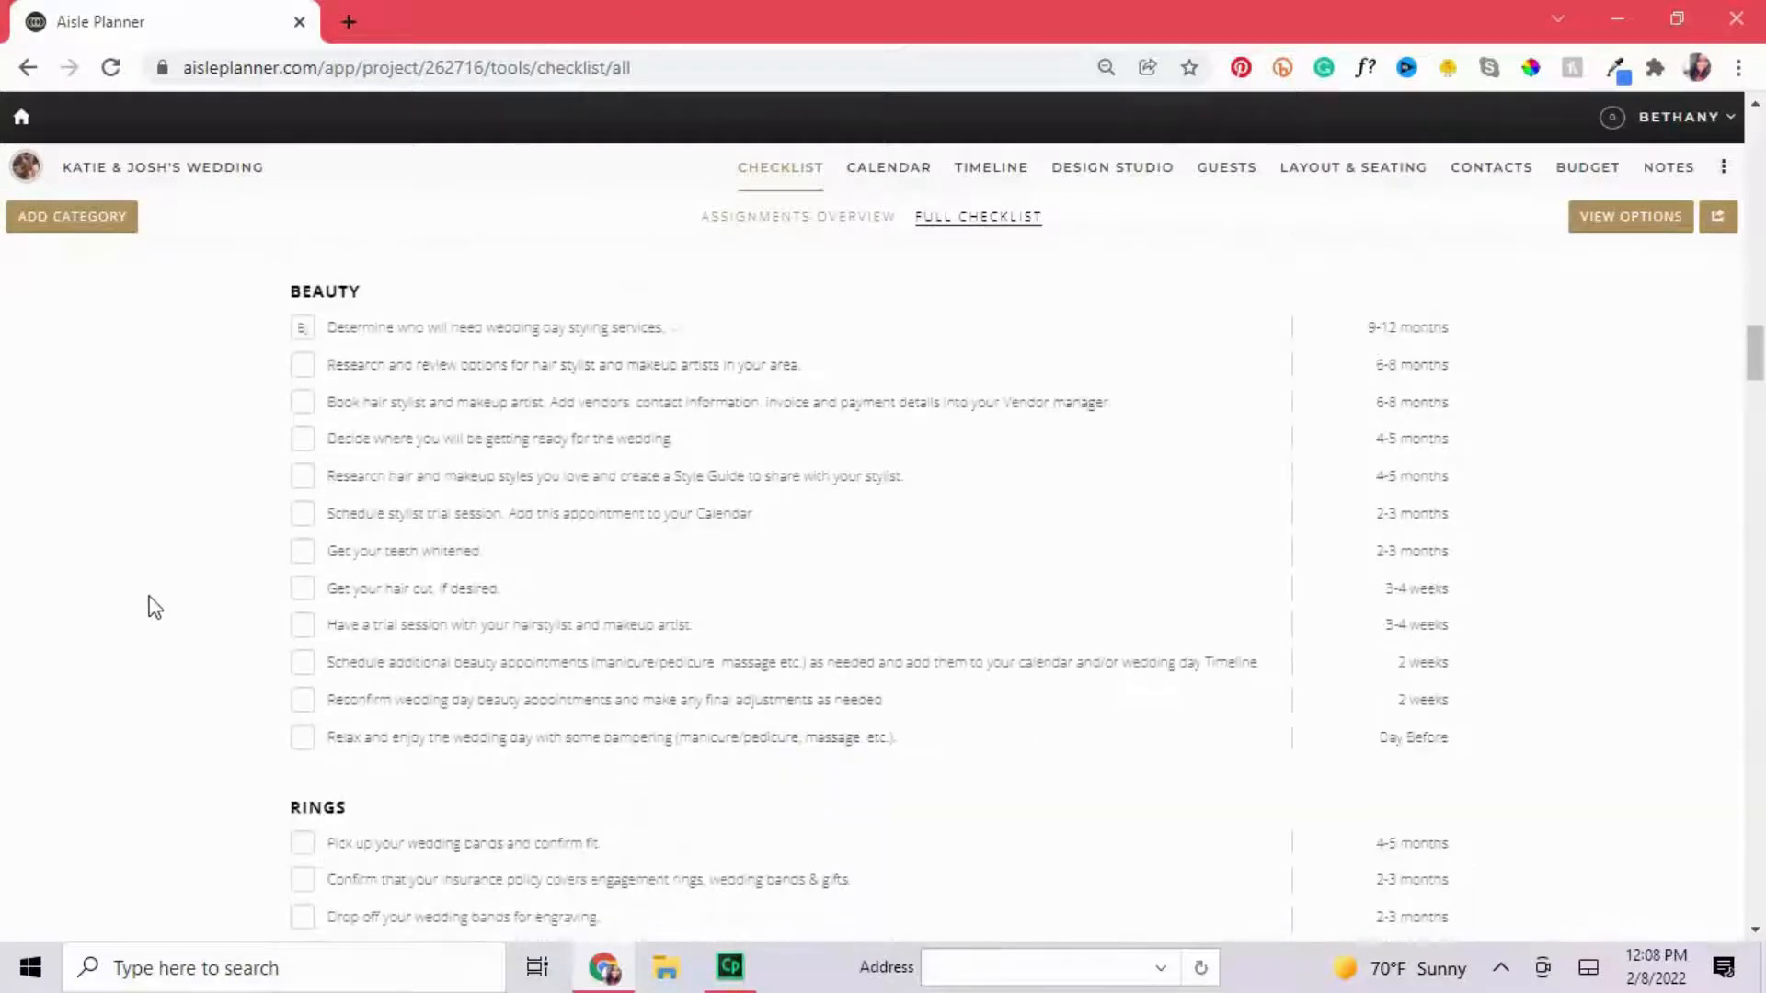
scroll(170, 633, "down", 2)
scroll(261, 676, "down", 6)
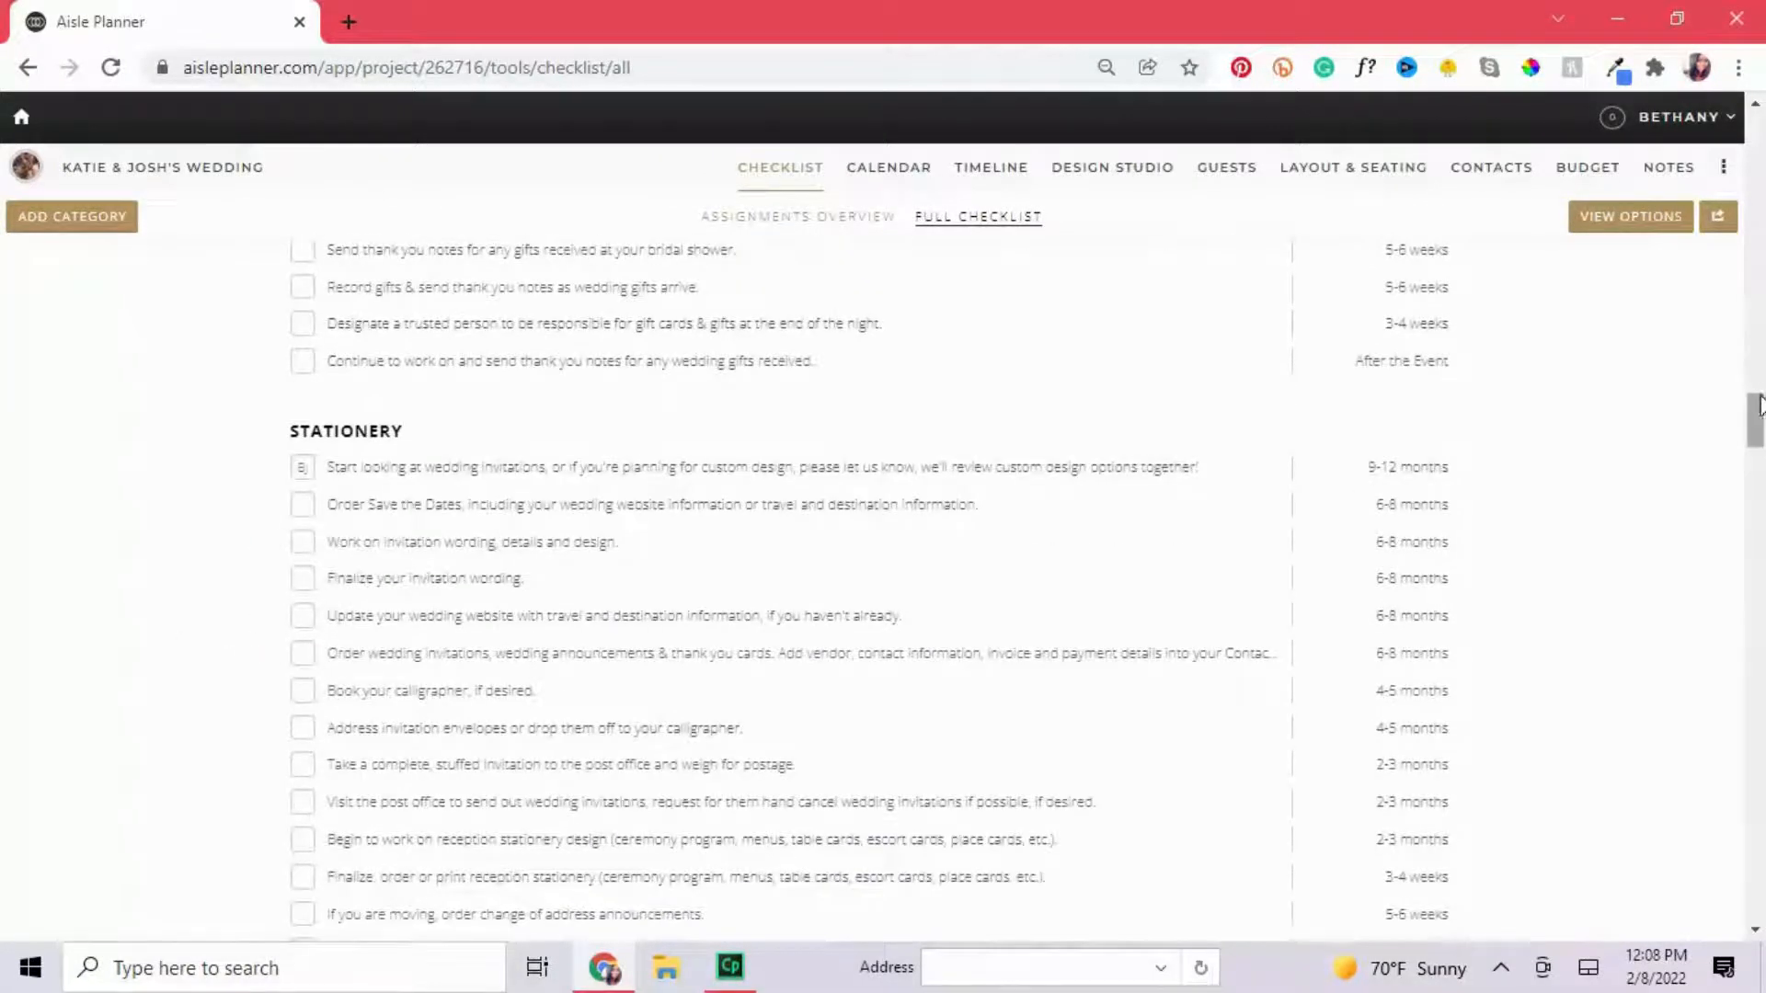
left_click_drag(1756, 416, 1758, 129)
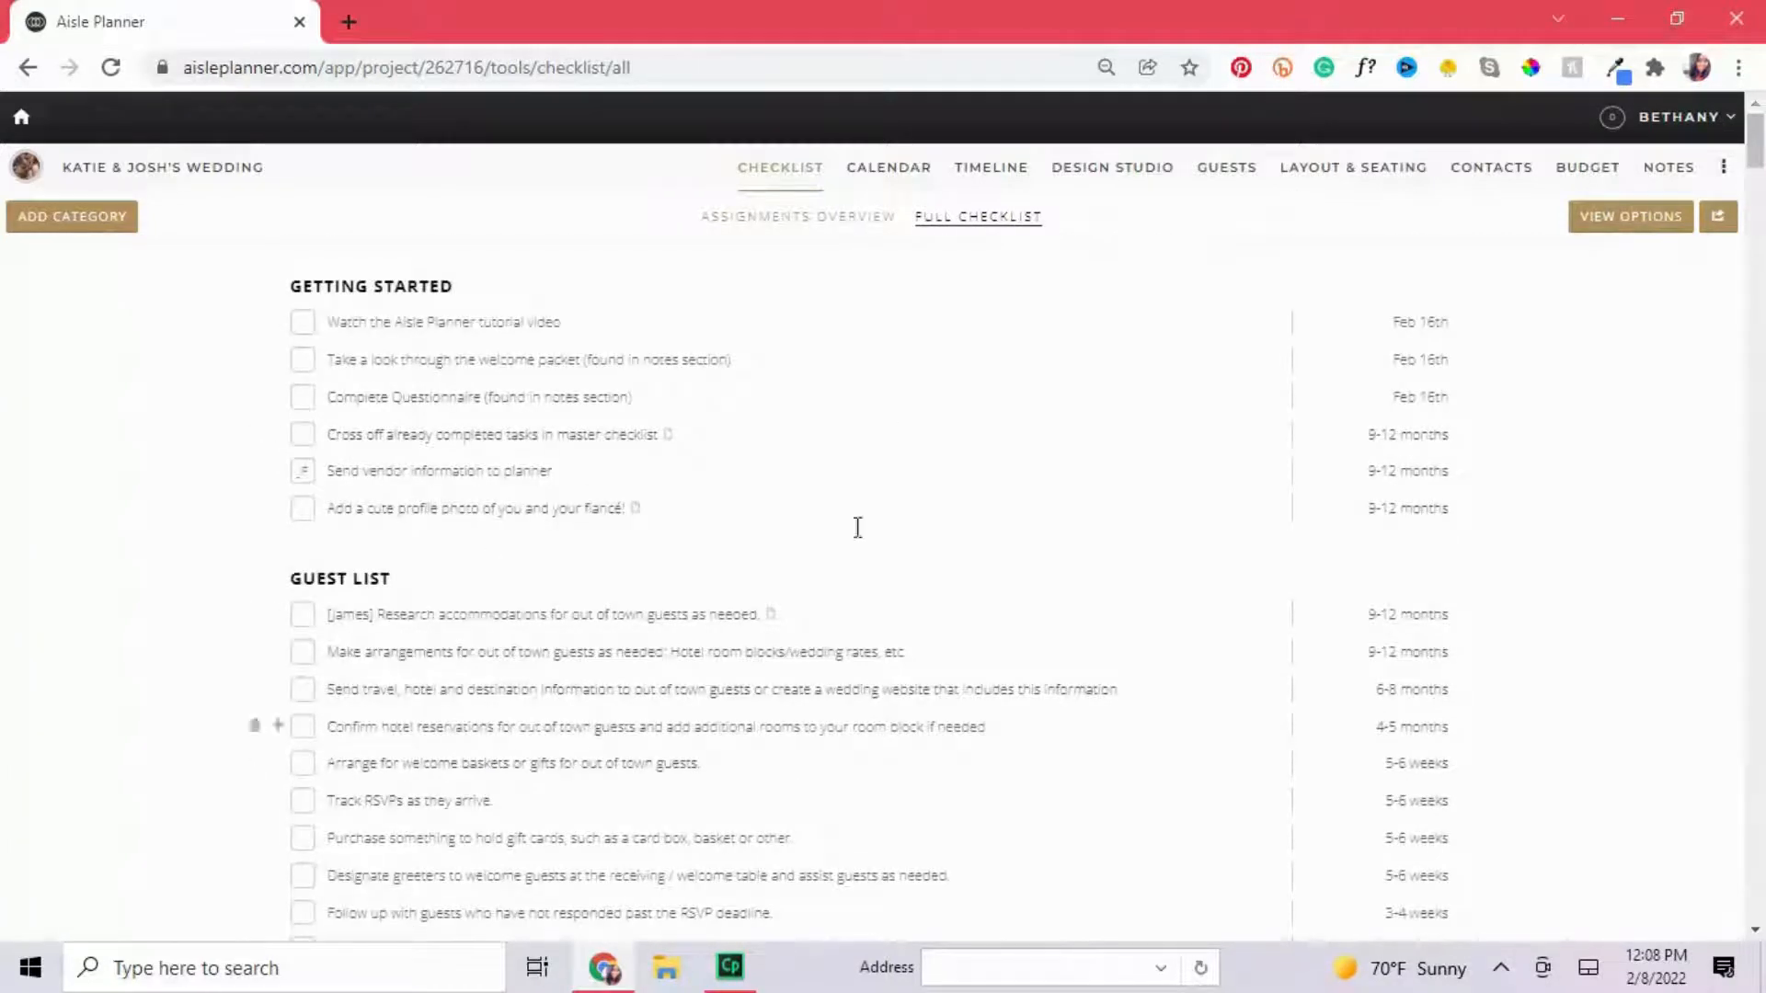
Group the full checklist by due date.
left_click(1657, 231)
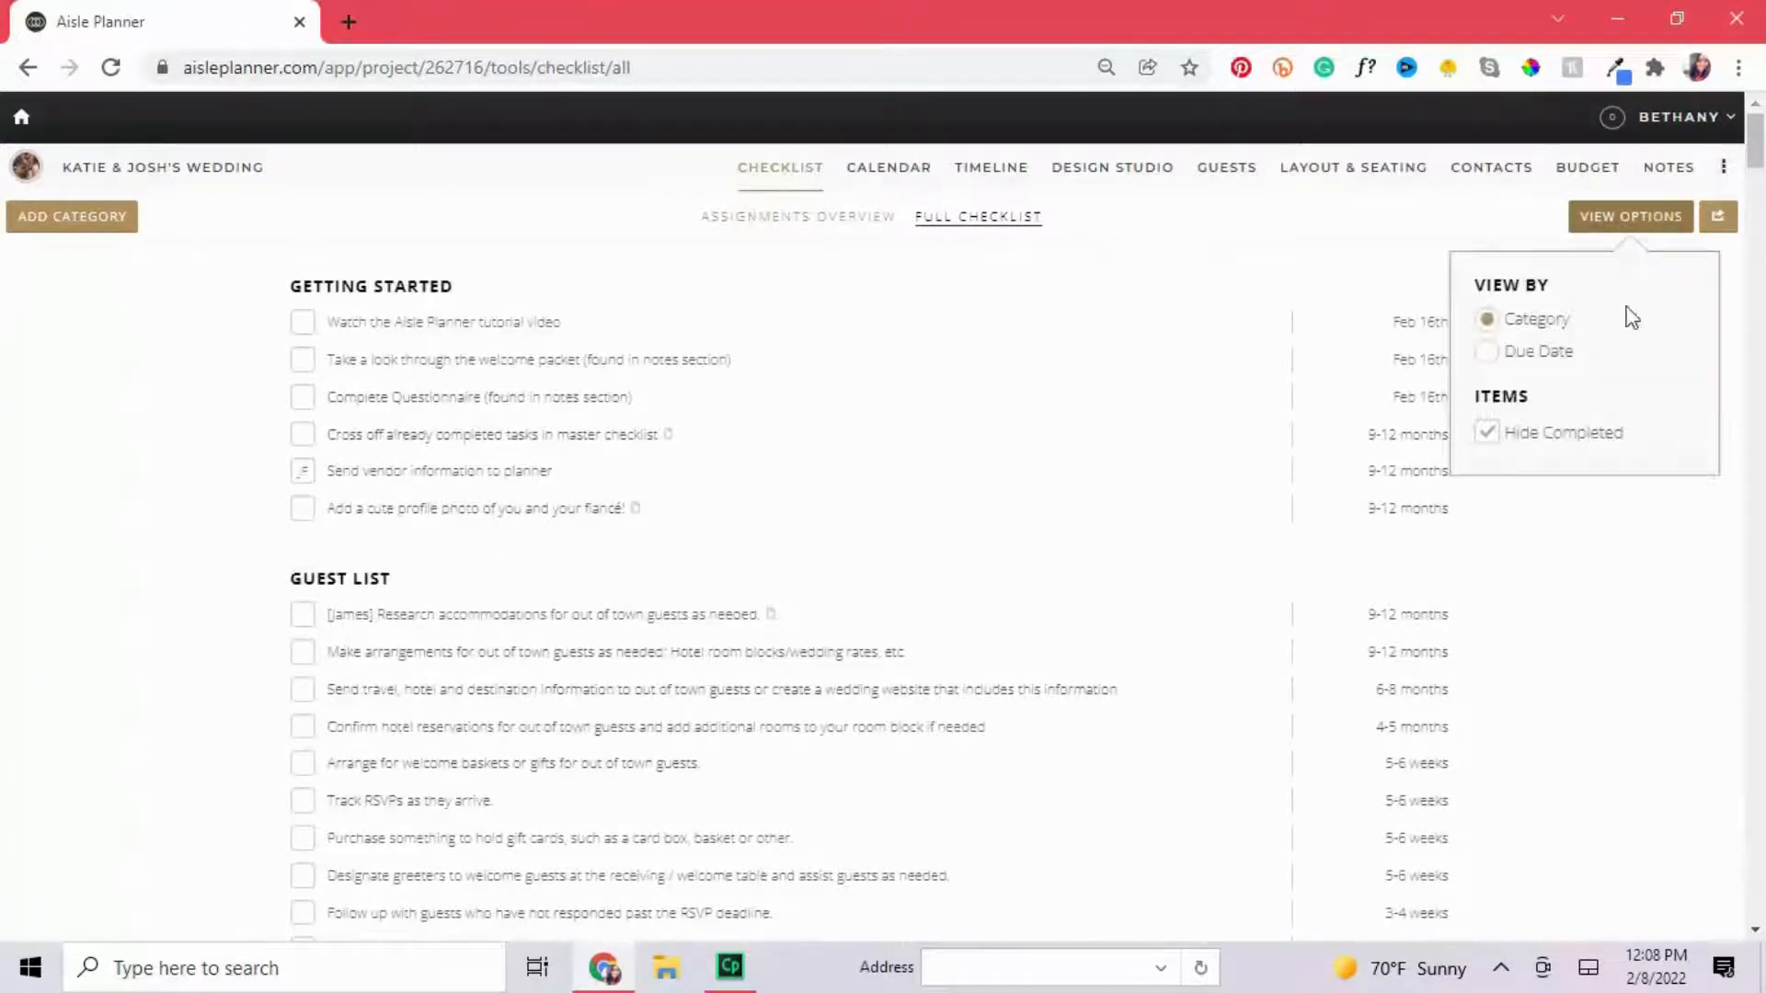
left_click(1534, 357)
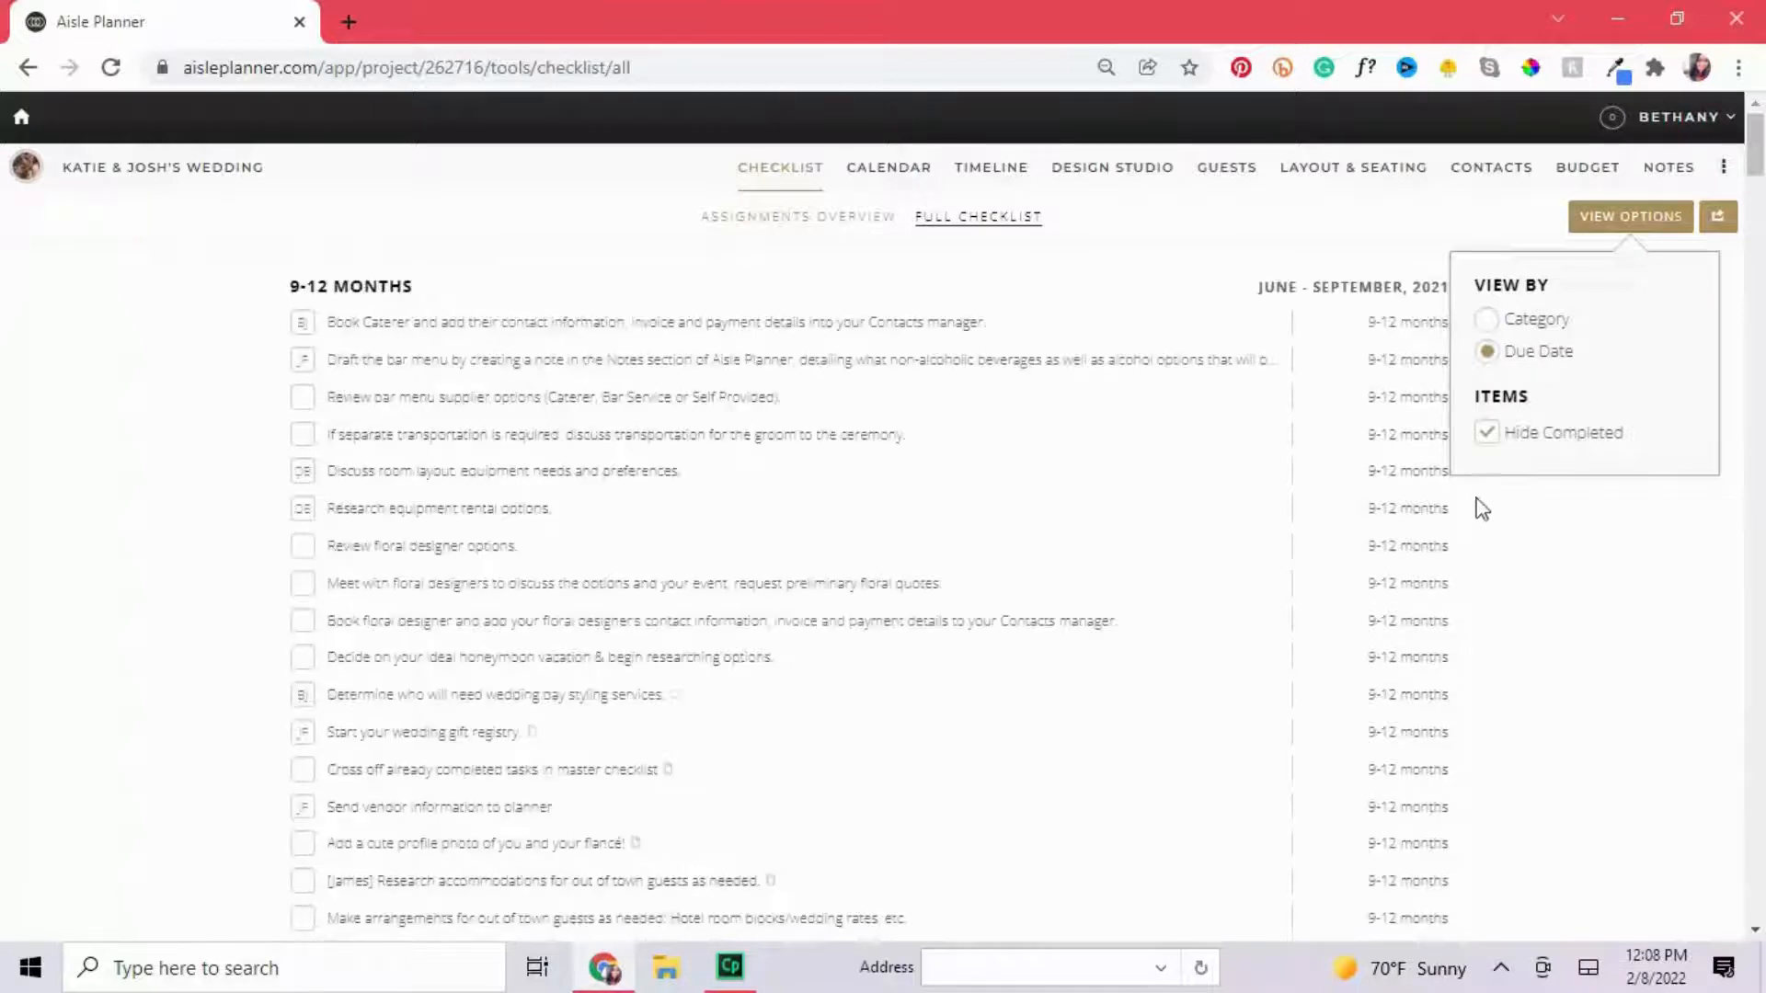
left_click(120, 410)
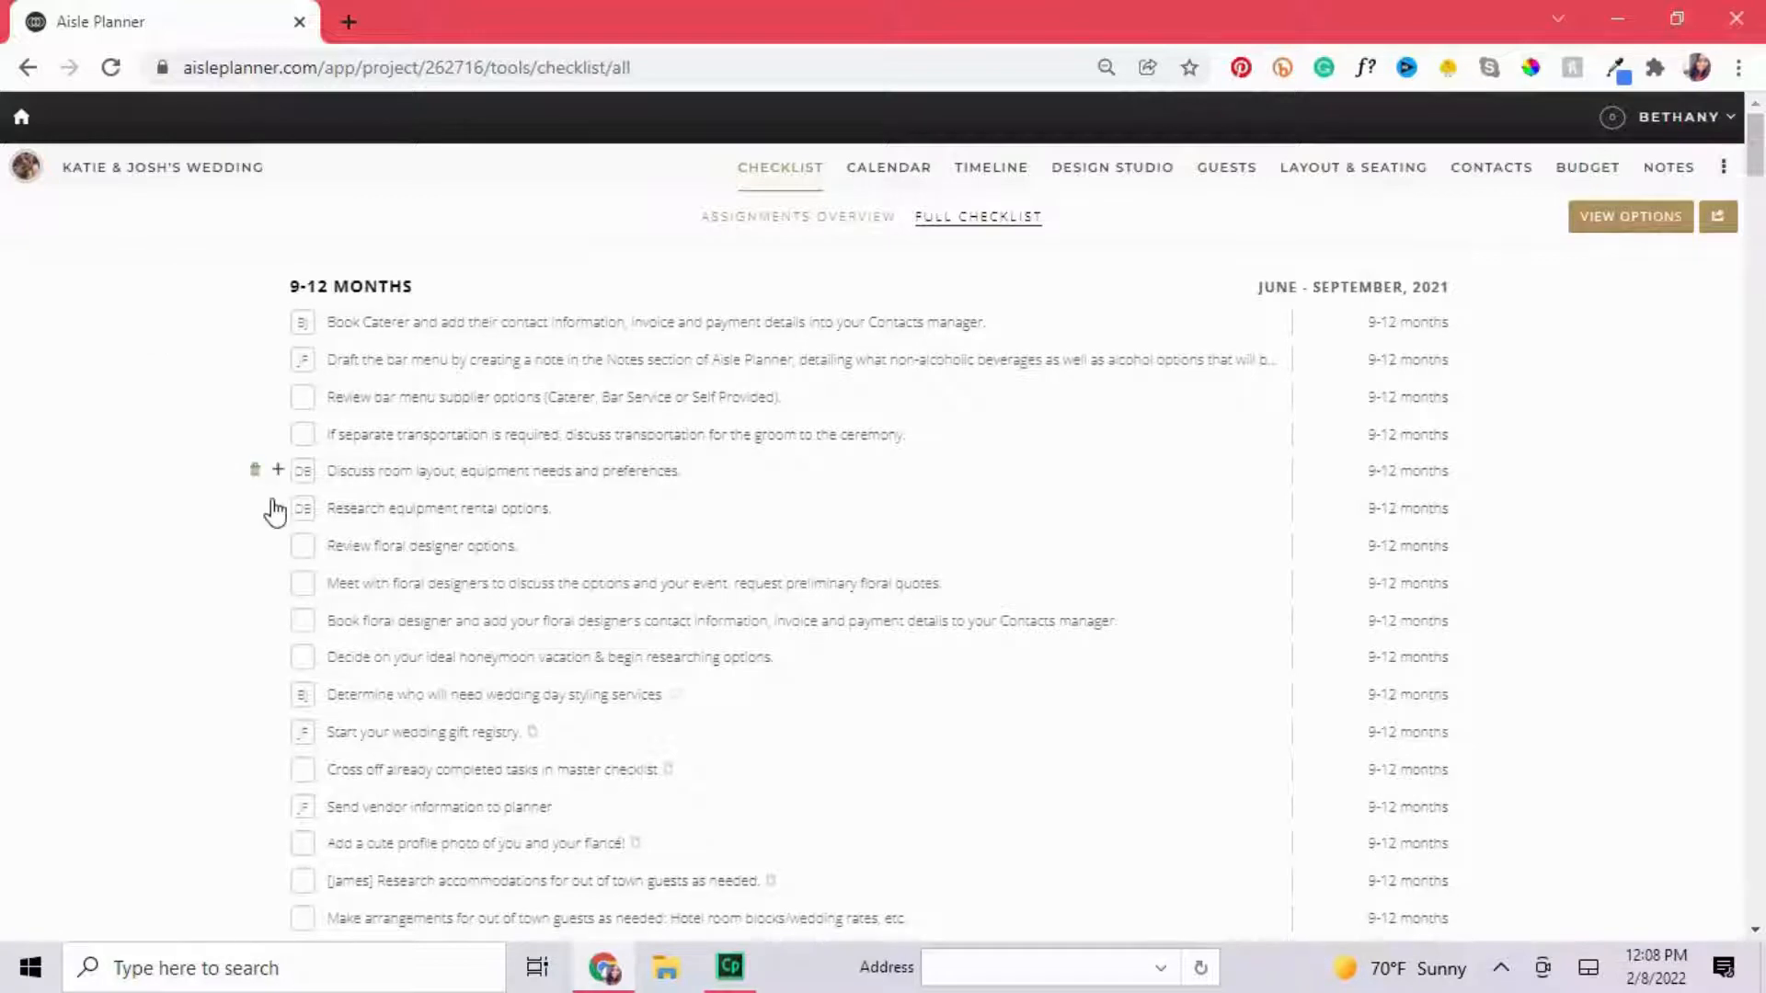
Check off the first three tasks in the 9-12 months group, then uncheck them again.
left_click(303, 324)
left_click(302, 360)
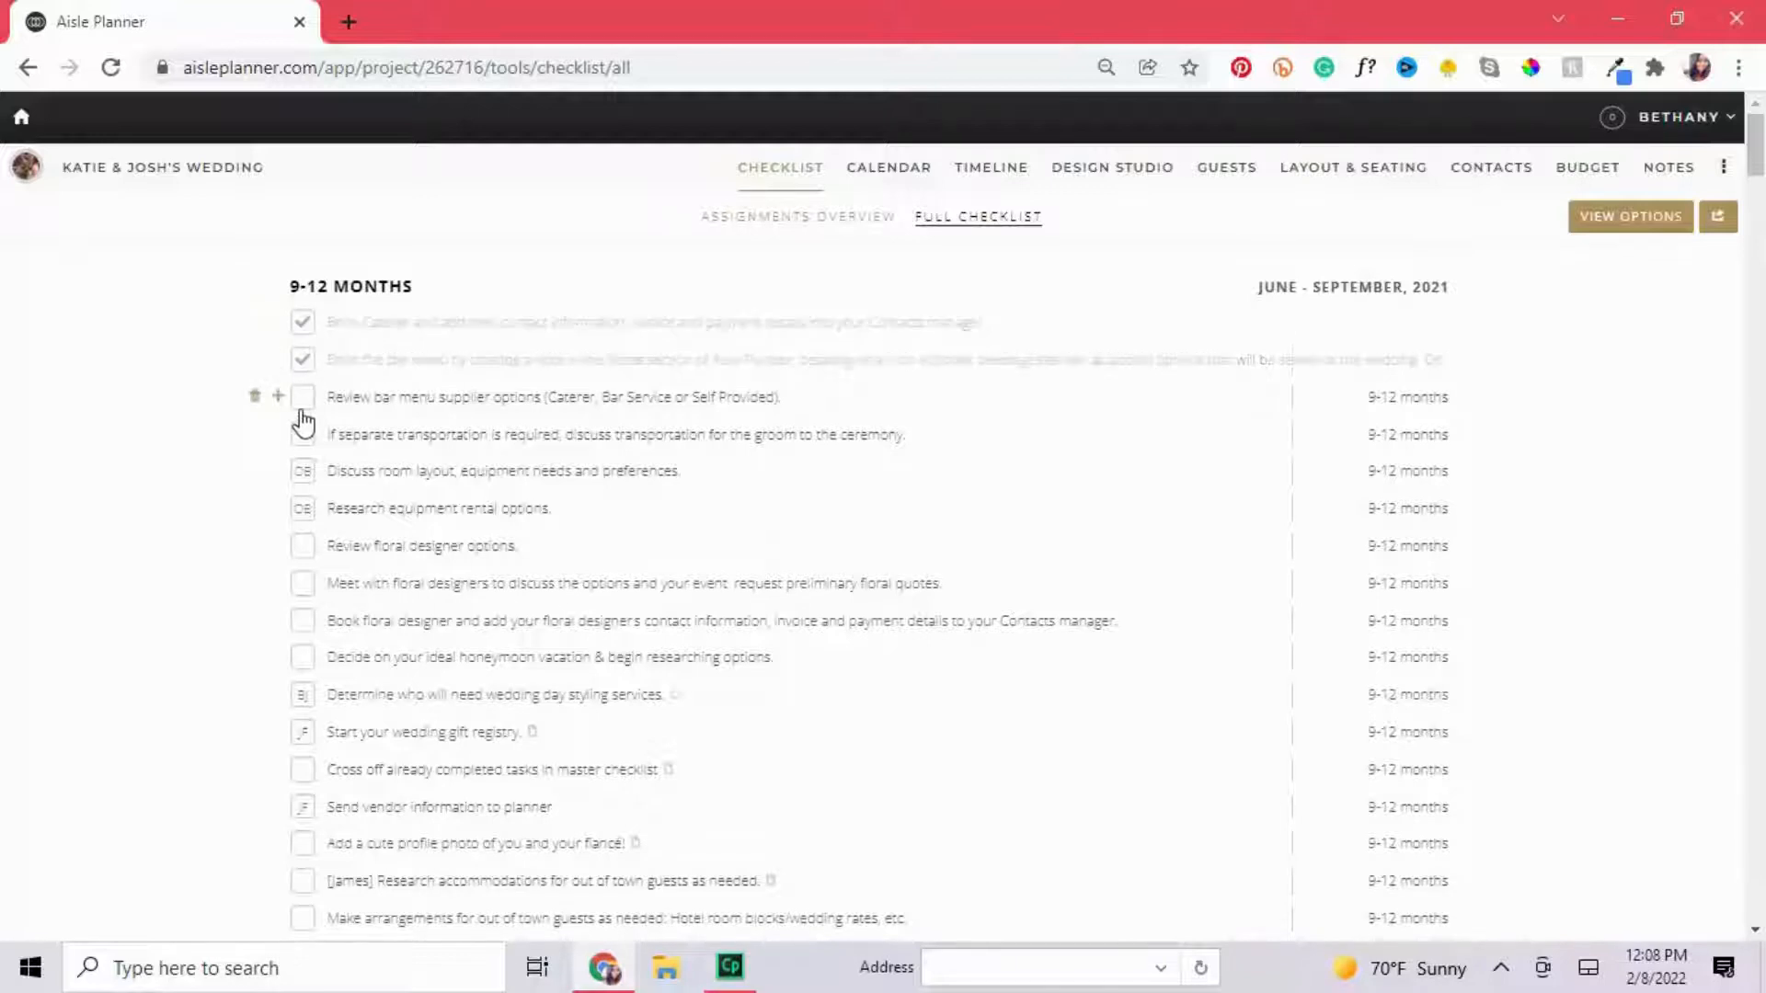
left_click(302, 399)
left_click(302, 399)
left_click(304, 361)
left_click(303, 325)
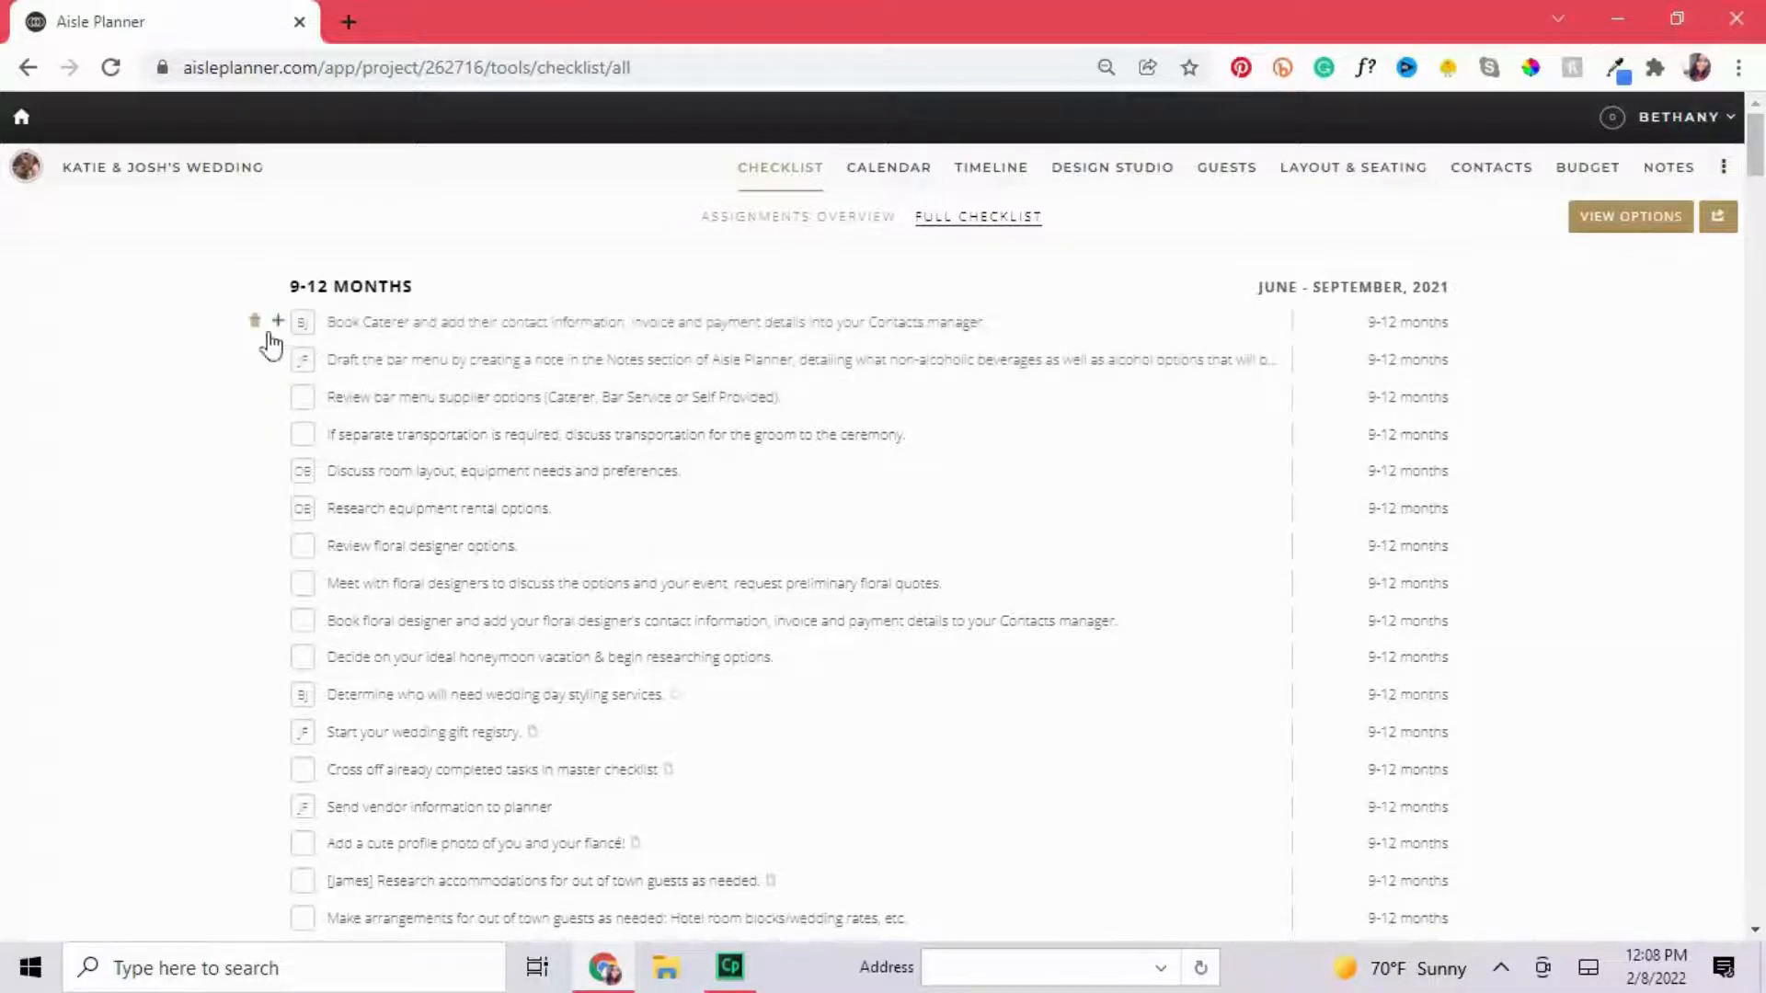
Start deleting the "Book Caterer" task and dismiss the deletion without carrying it out.
left_click(255, 321)
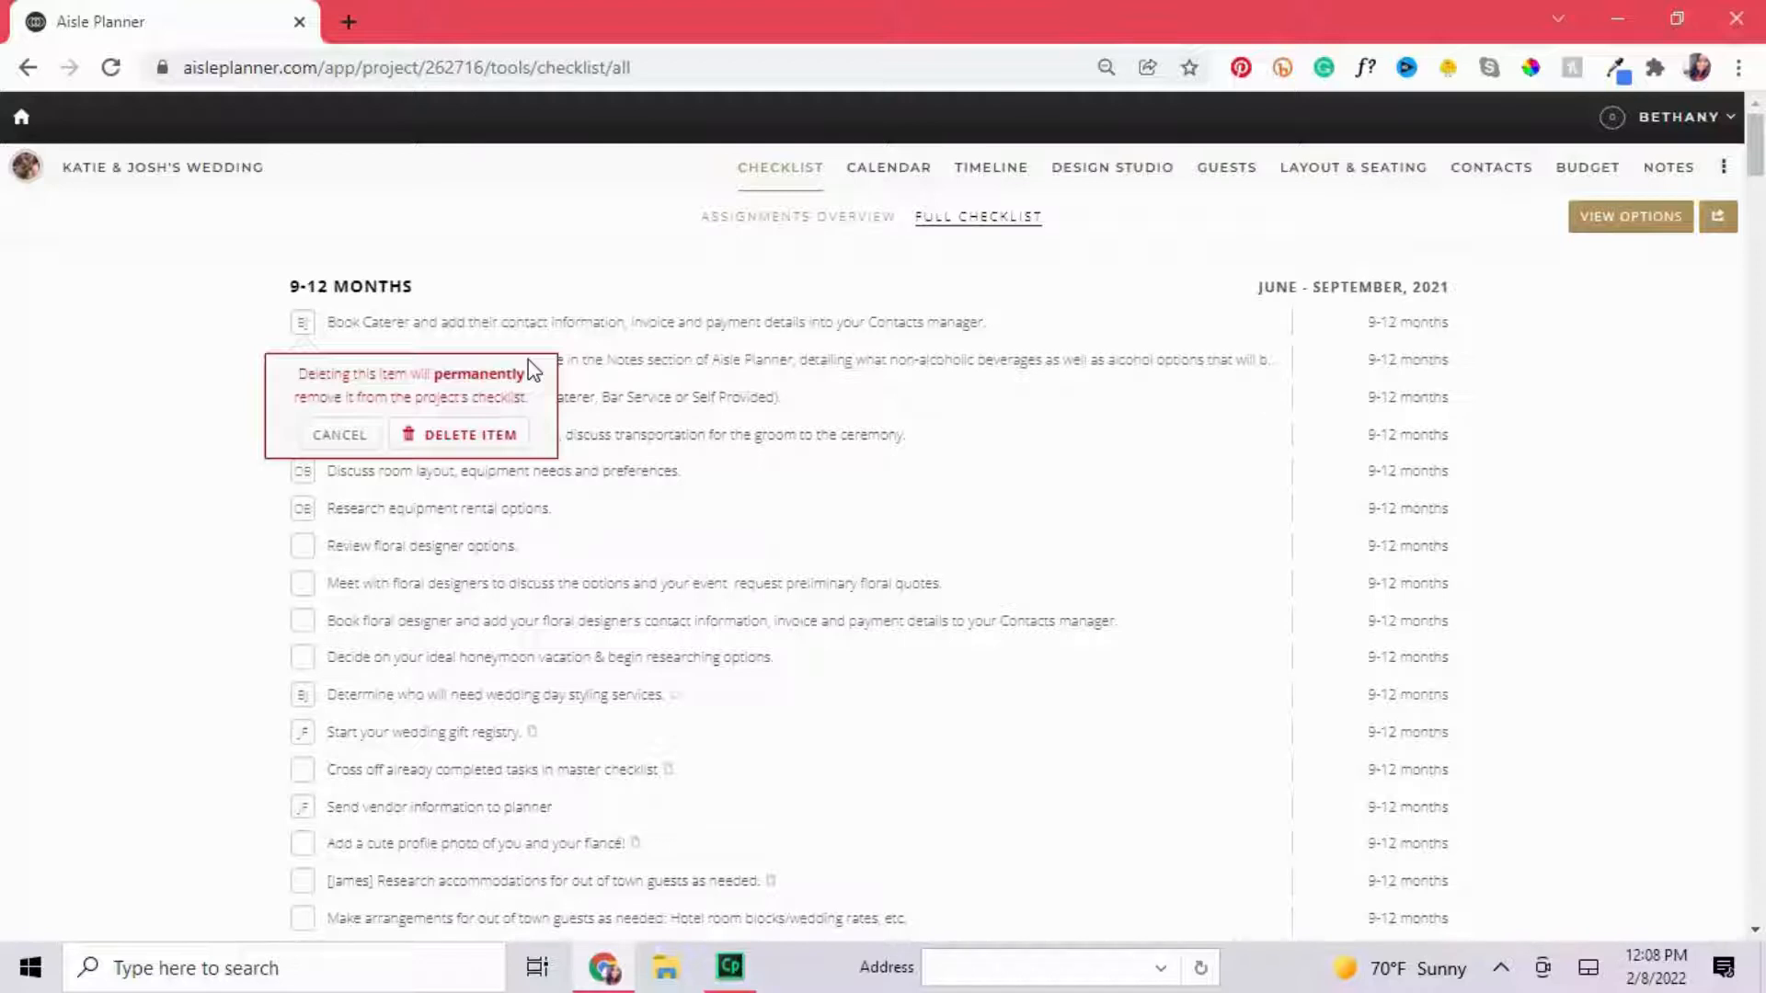
left_click(301, 352)
Mark the first three 9-12 months tasks as completed and look at the checklist's setting for hiding completed items.
left_click(302, 322)
left_click(303, 359)
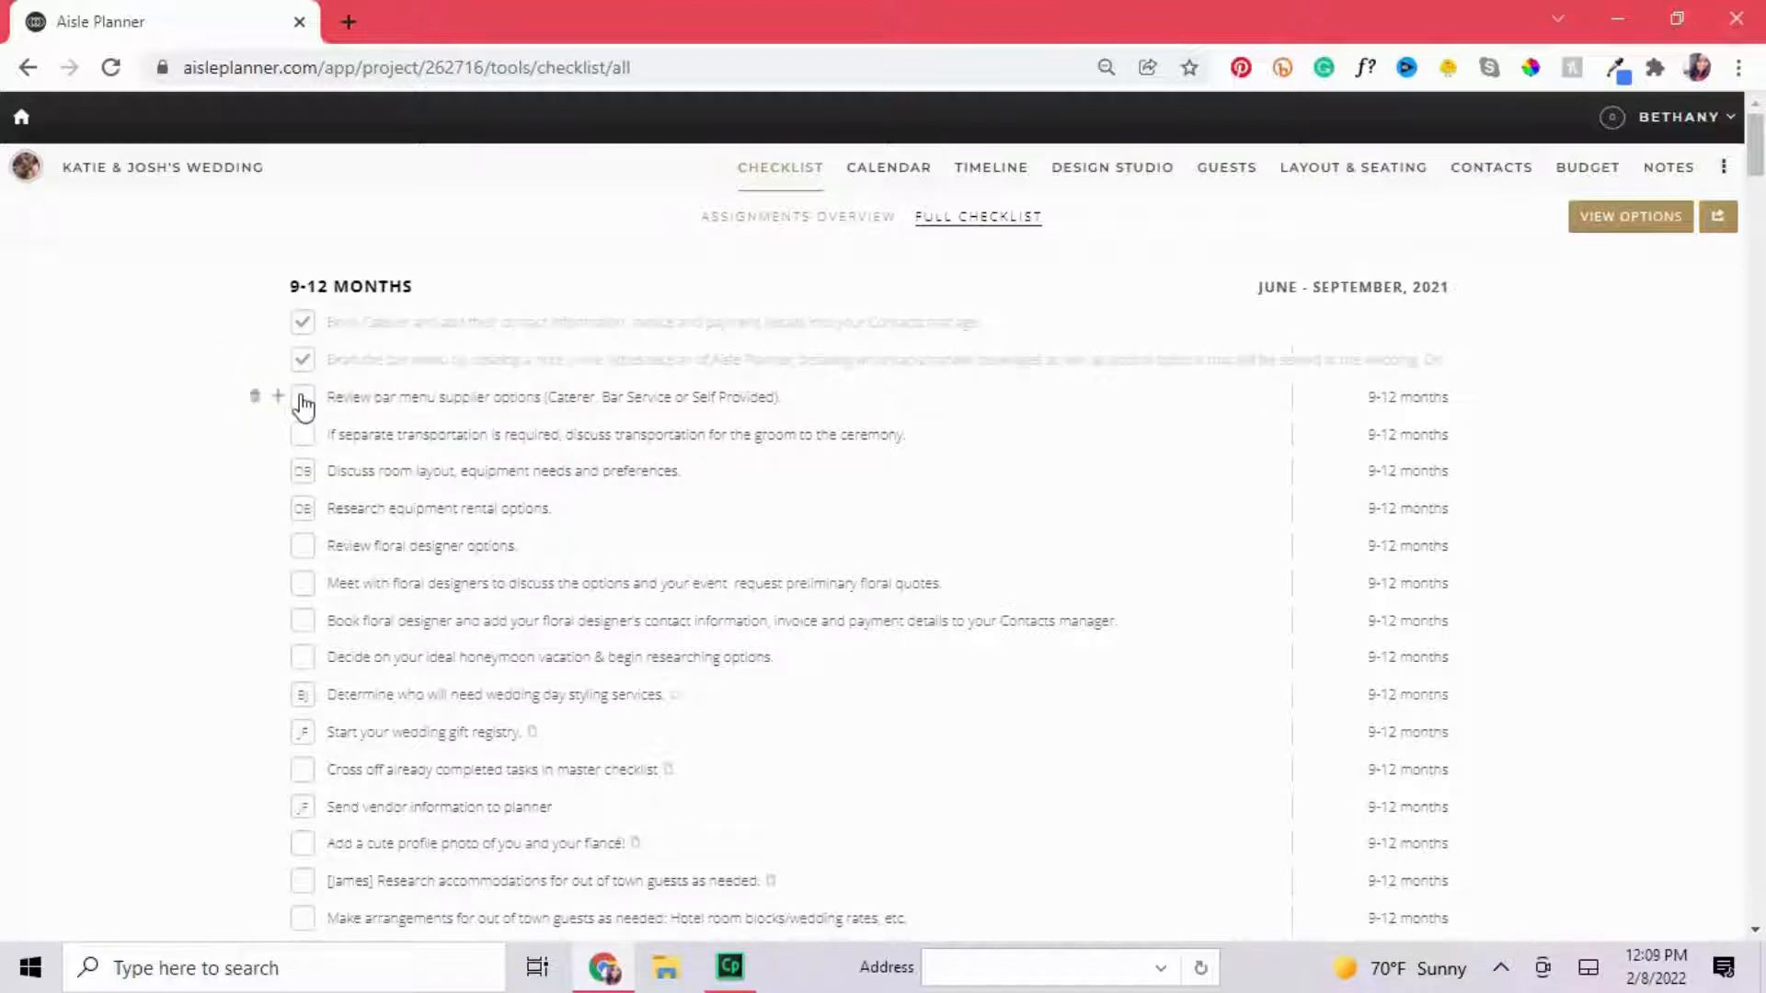
left_click(302, 401)
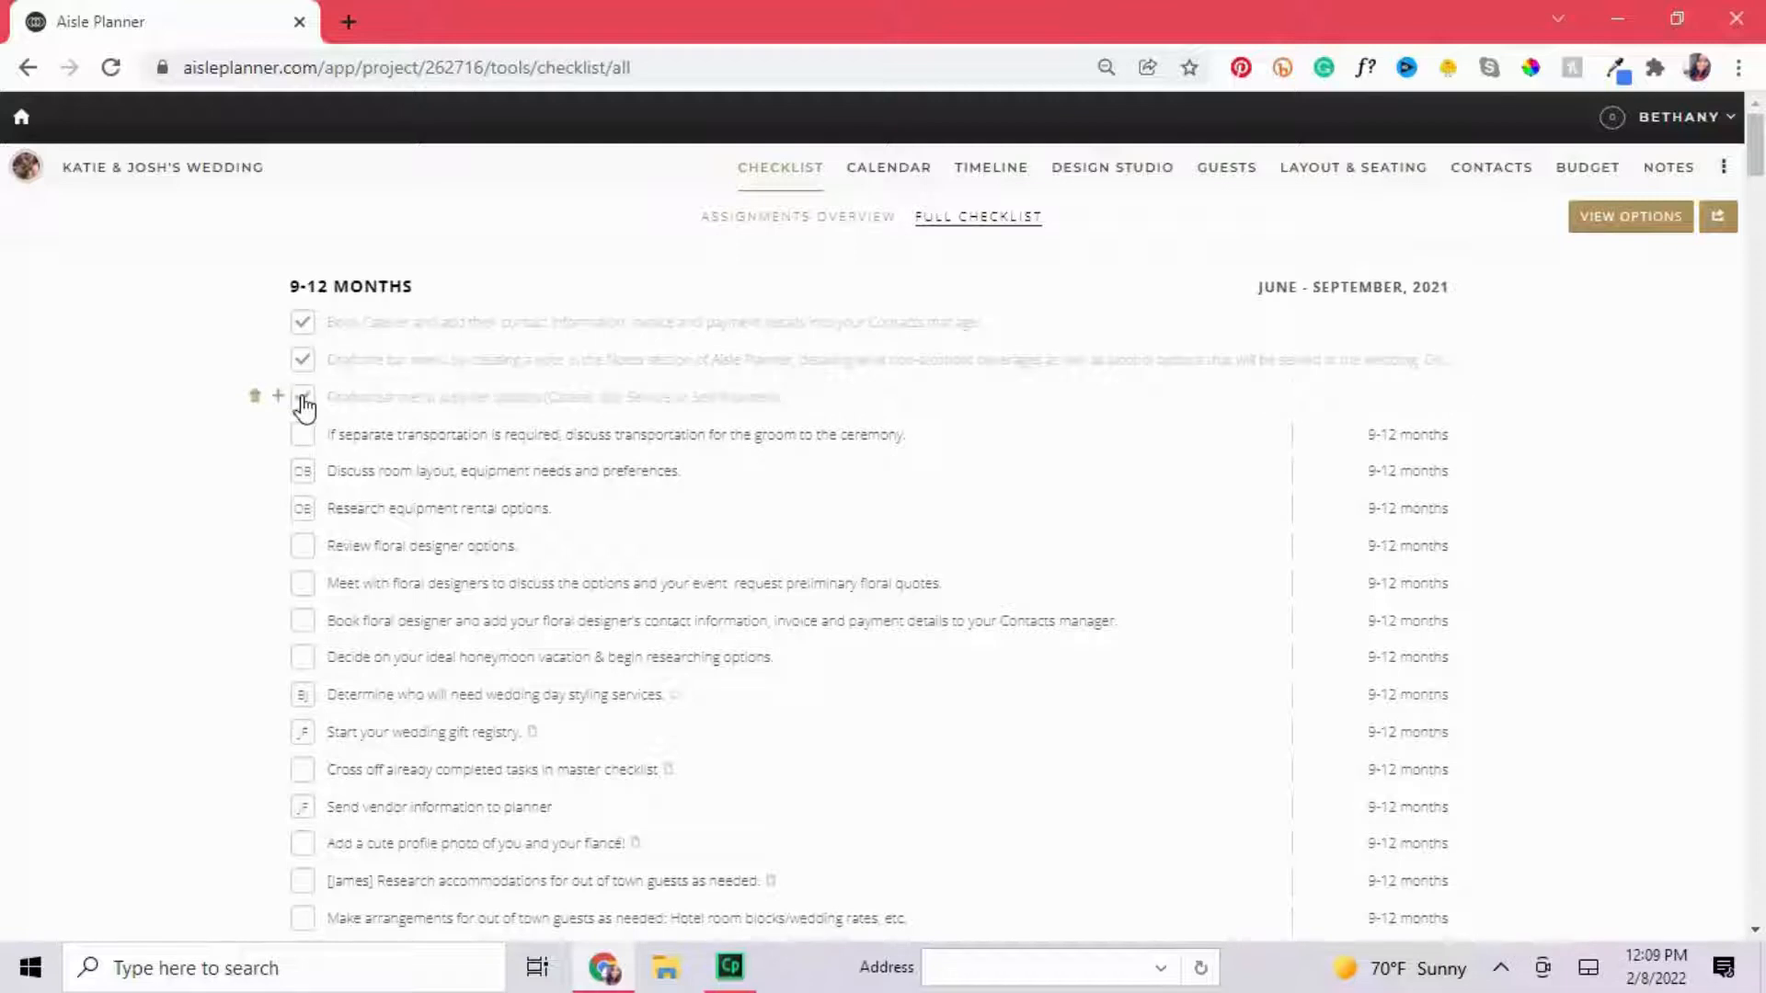
left_click(1632, 220)
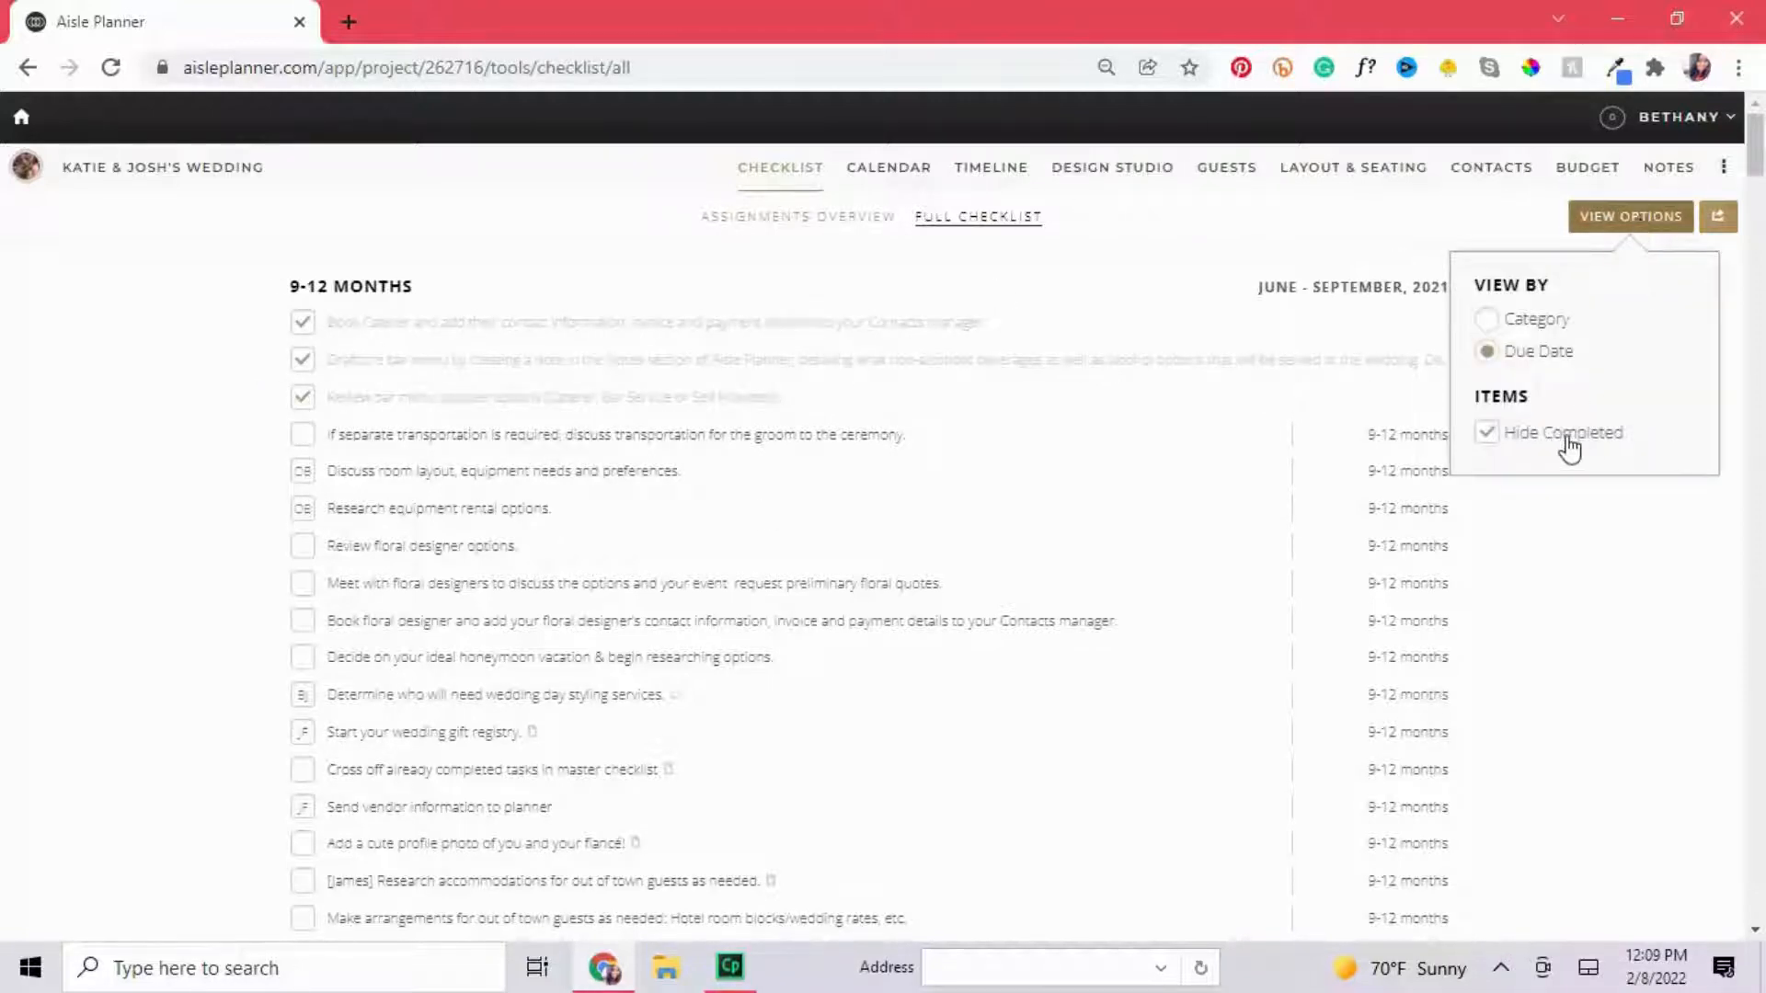
left_click(1327, 221)
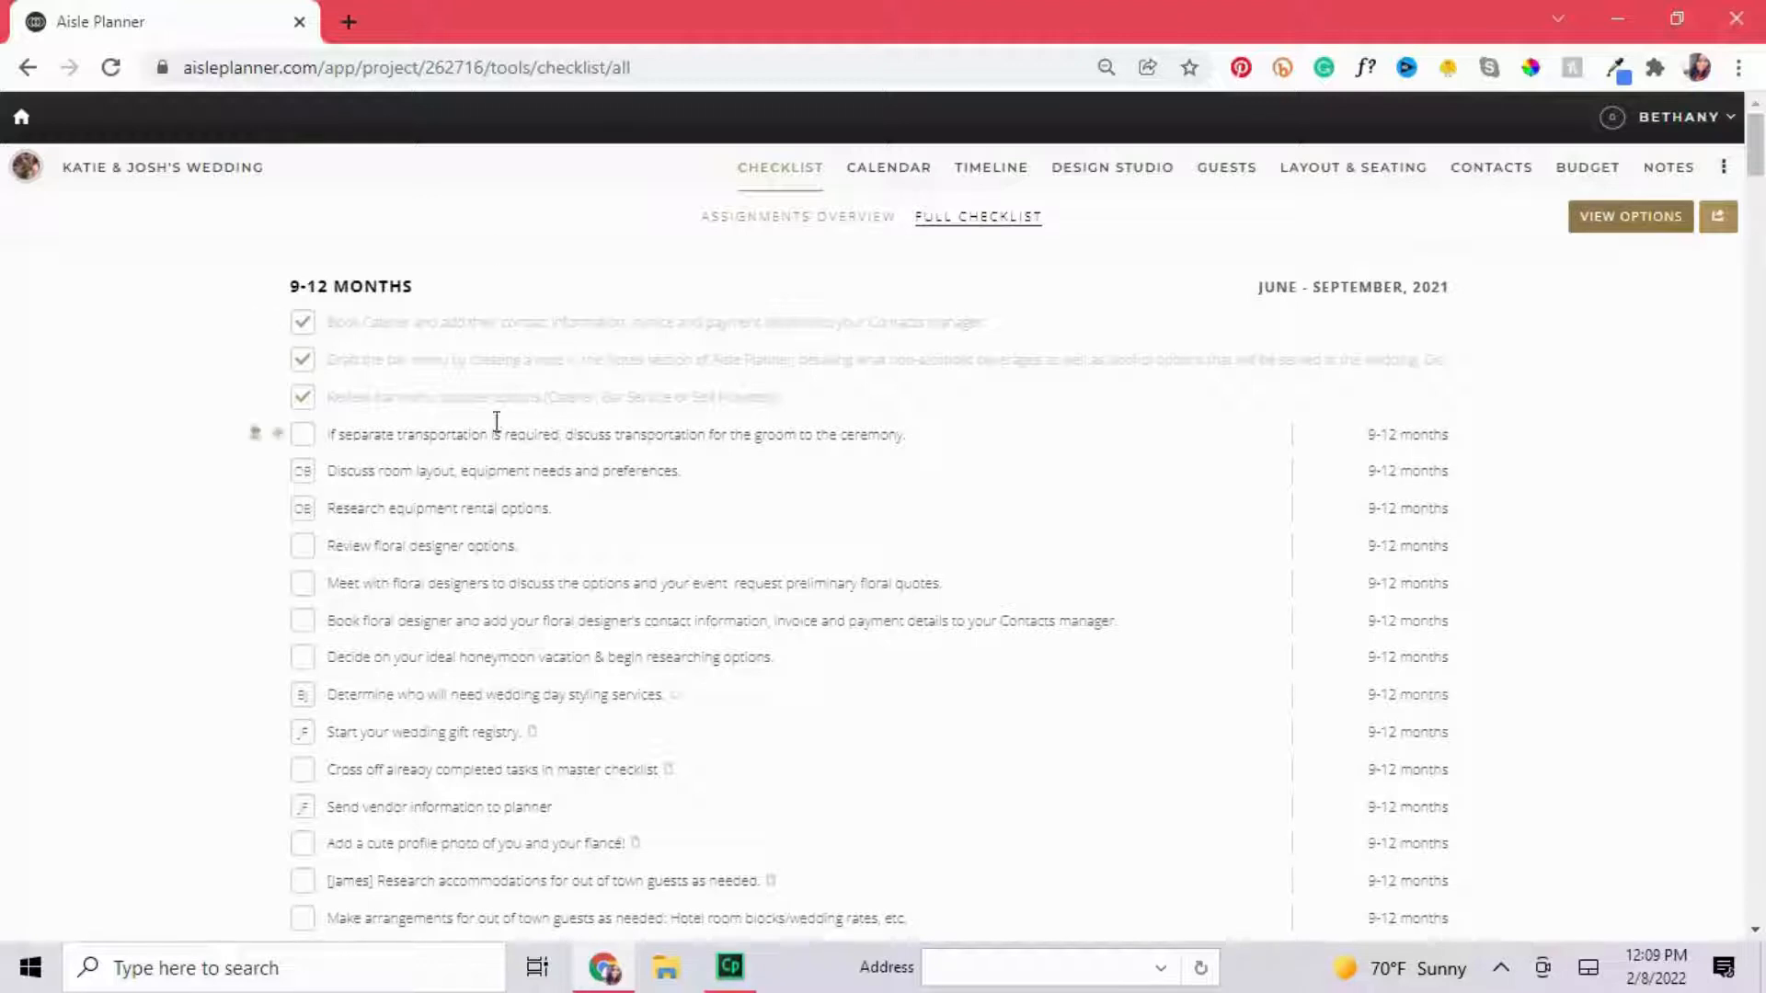
Remove the completed marks from the first three 9-12 months tasks.
left_click(302, 322)
left_click(302, 359)
left_click(302, 398)
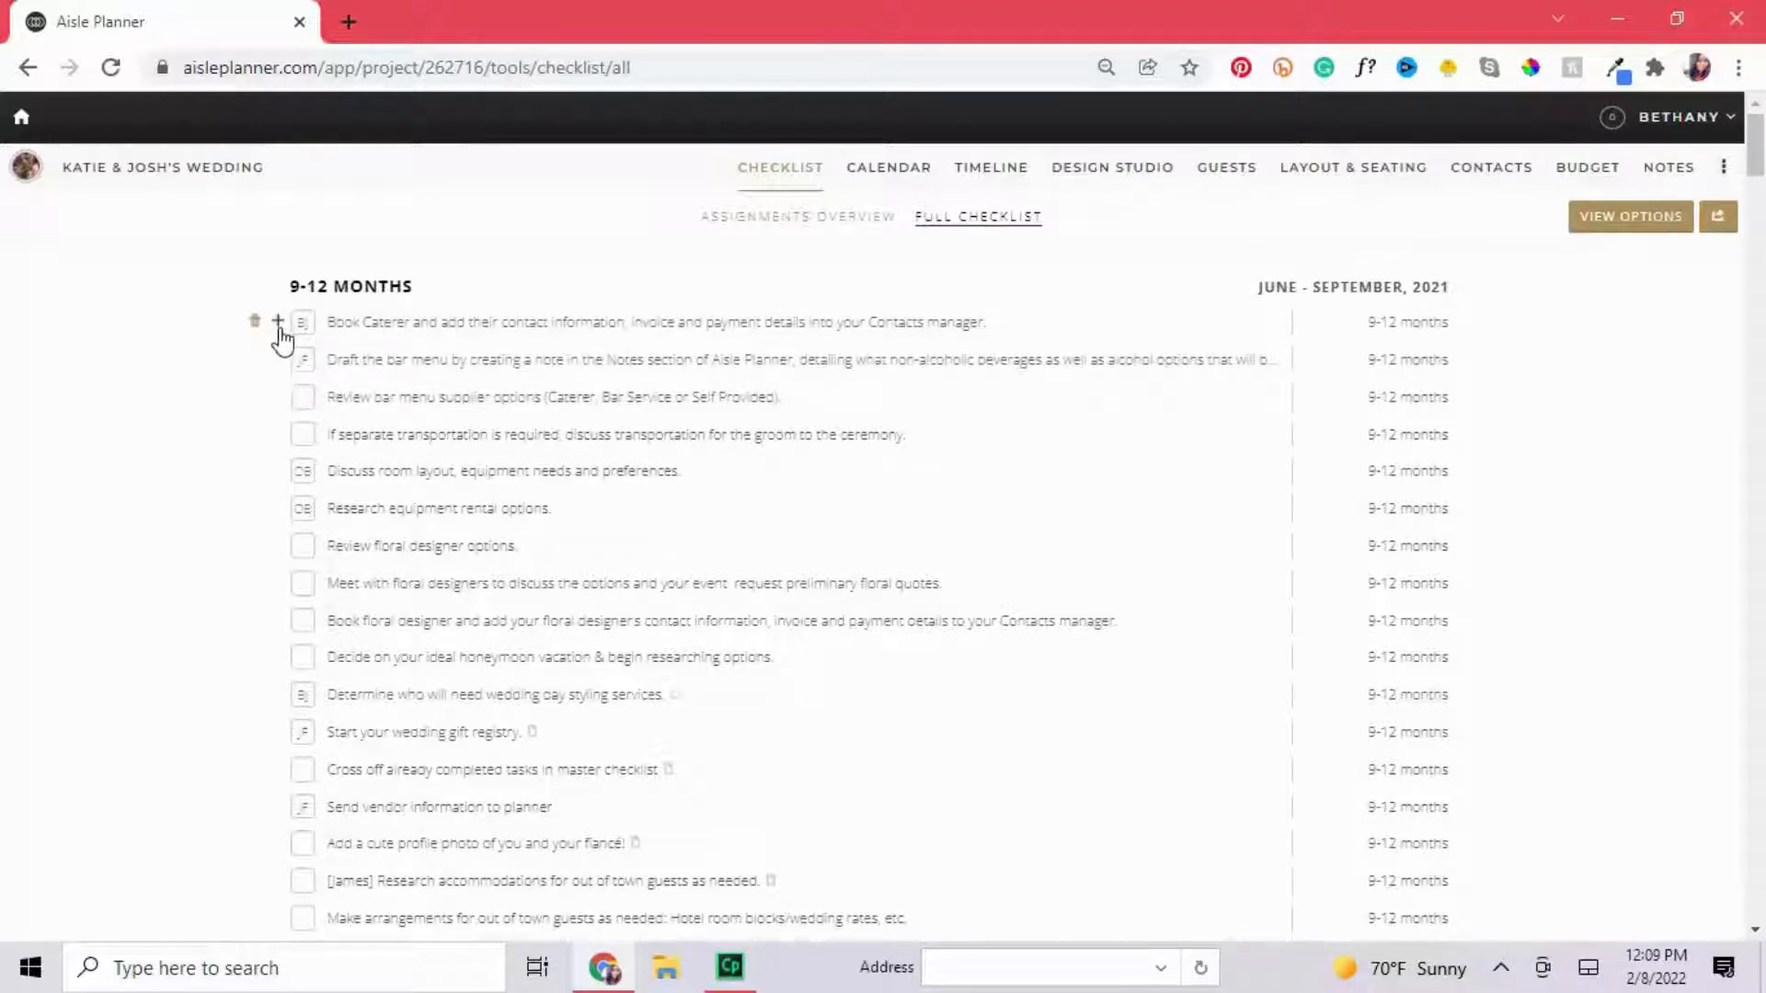
Add a blank task below "Book Caterer" and move it directly below "Research equipment rental options.".
left_click(277, 322)
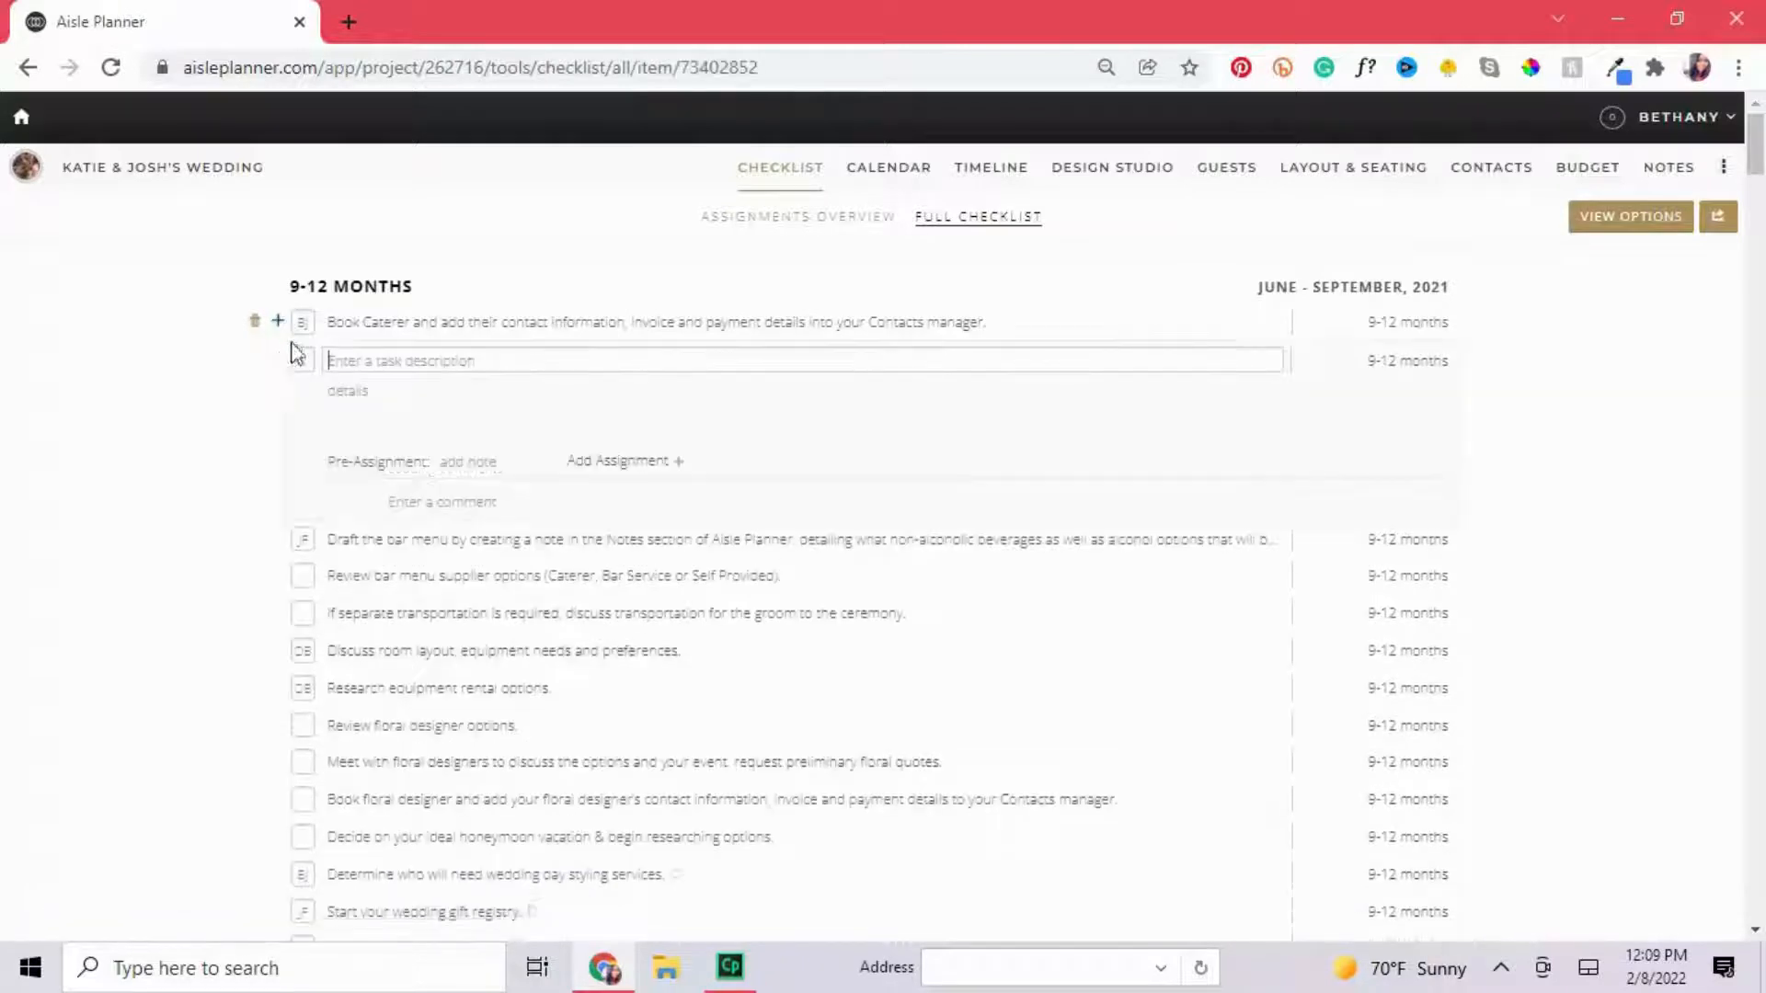
left_click(180, 451)
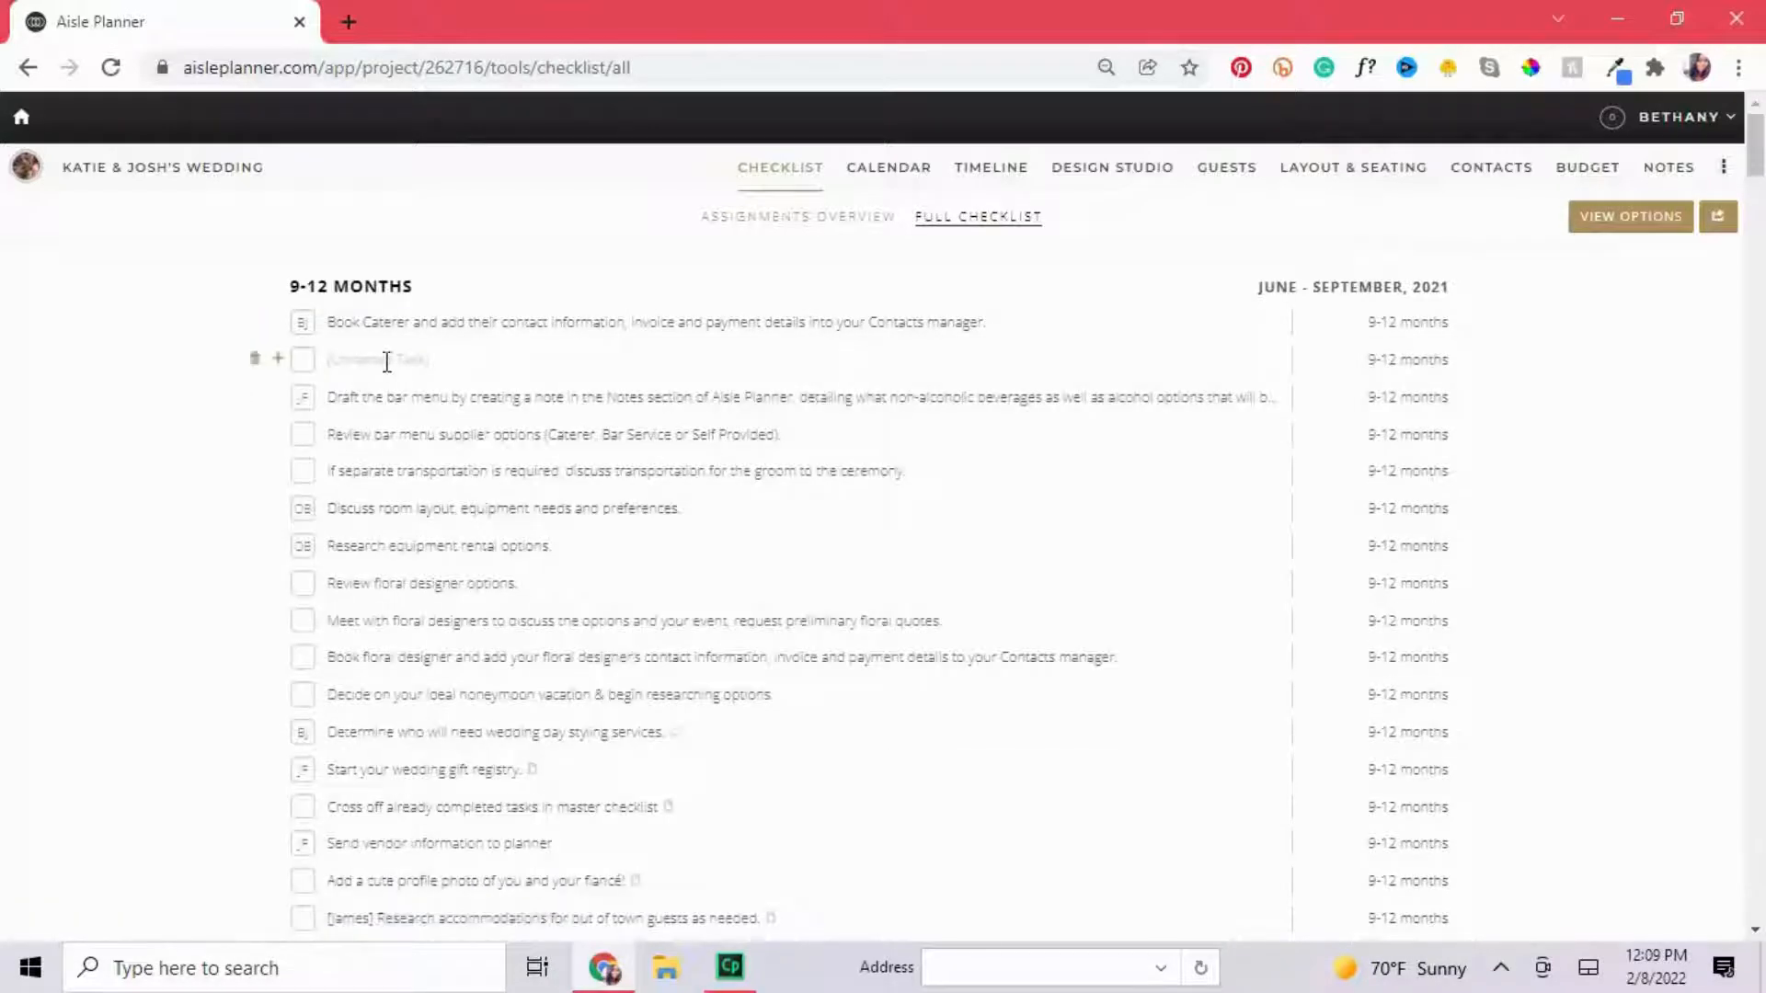
left_click_drag(264, 359, 368, 565)
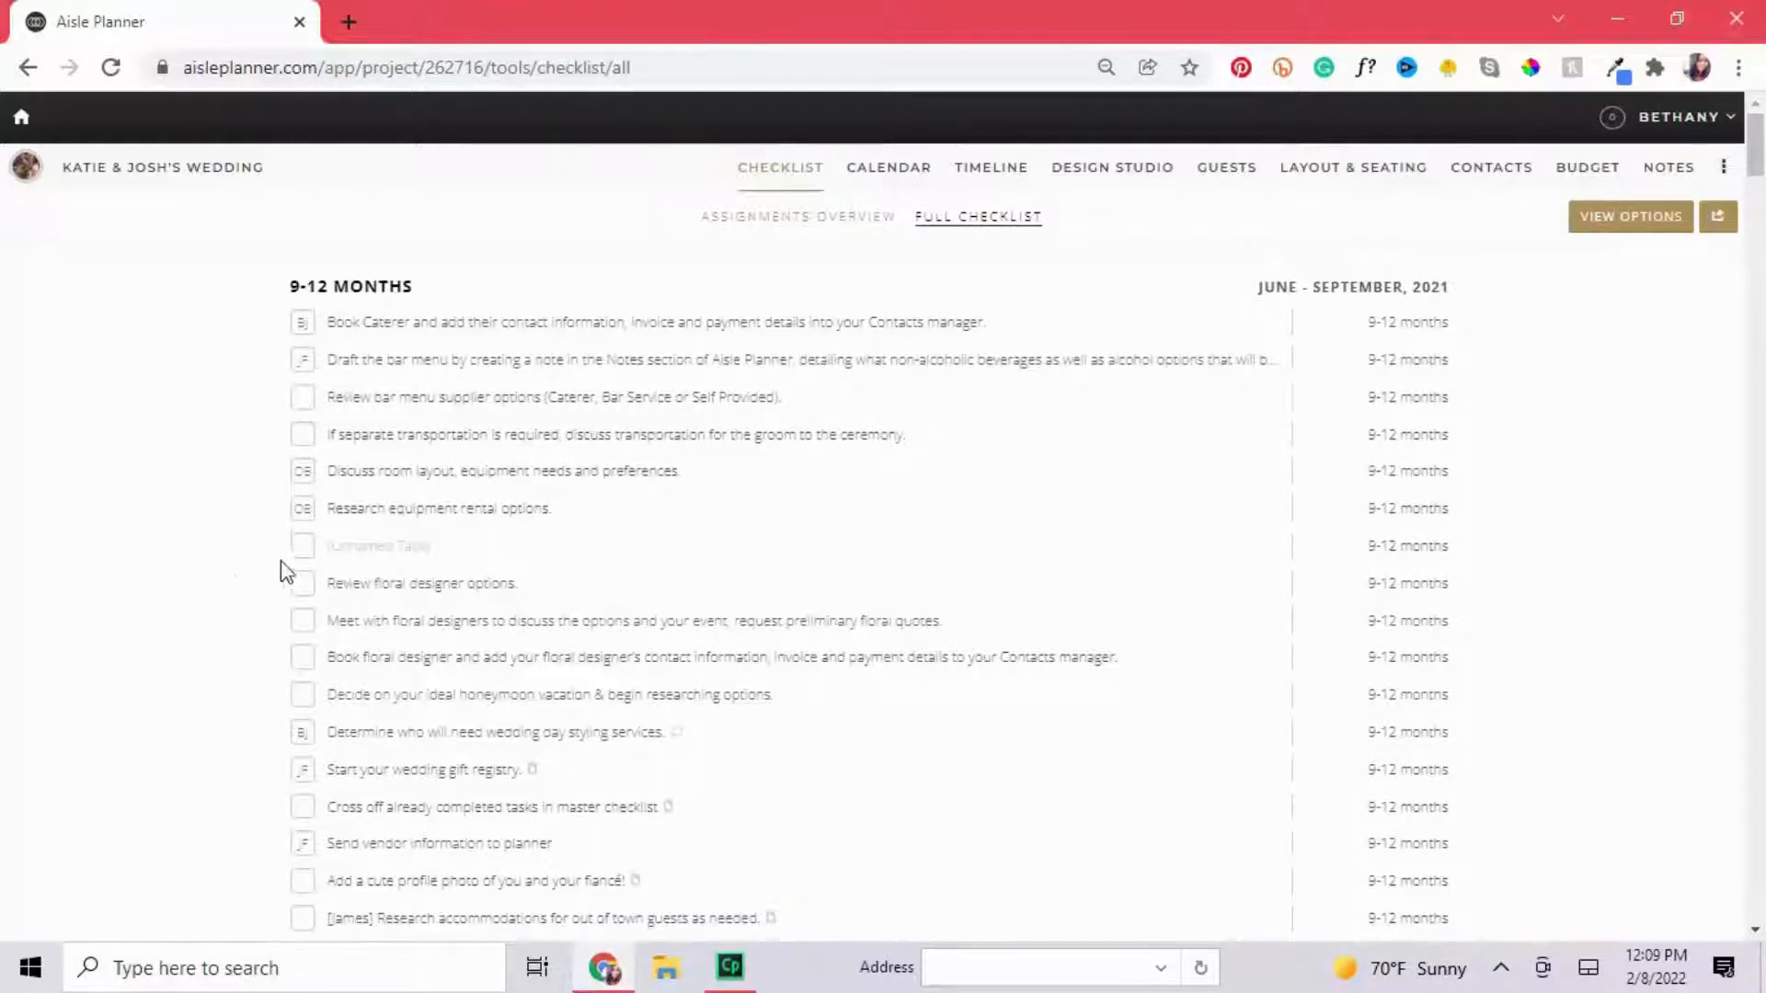
Delete the unnamed task from the 9-12 months group.
left_click(254, 545)
left_click(505, 664)
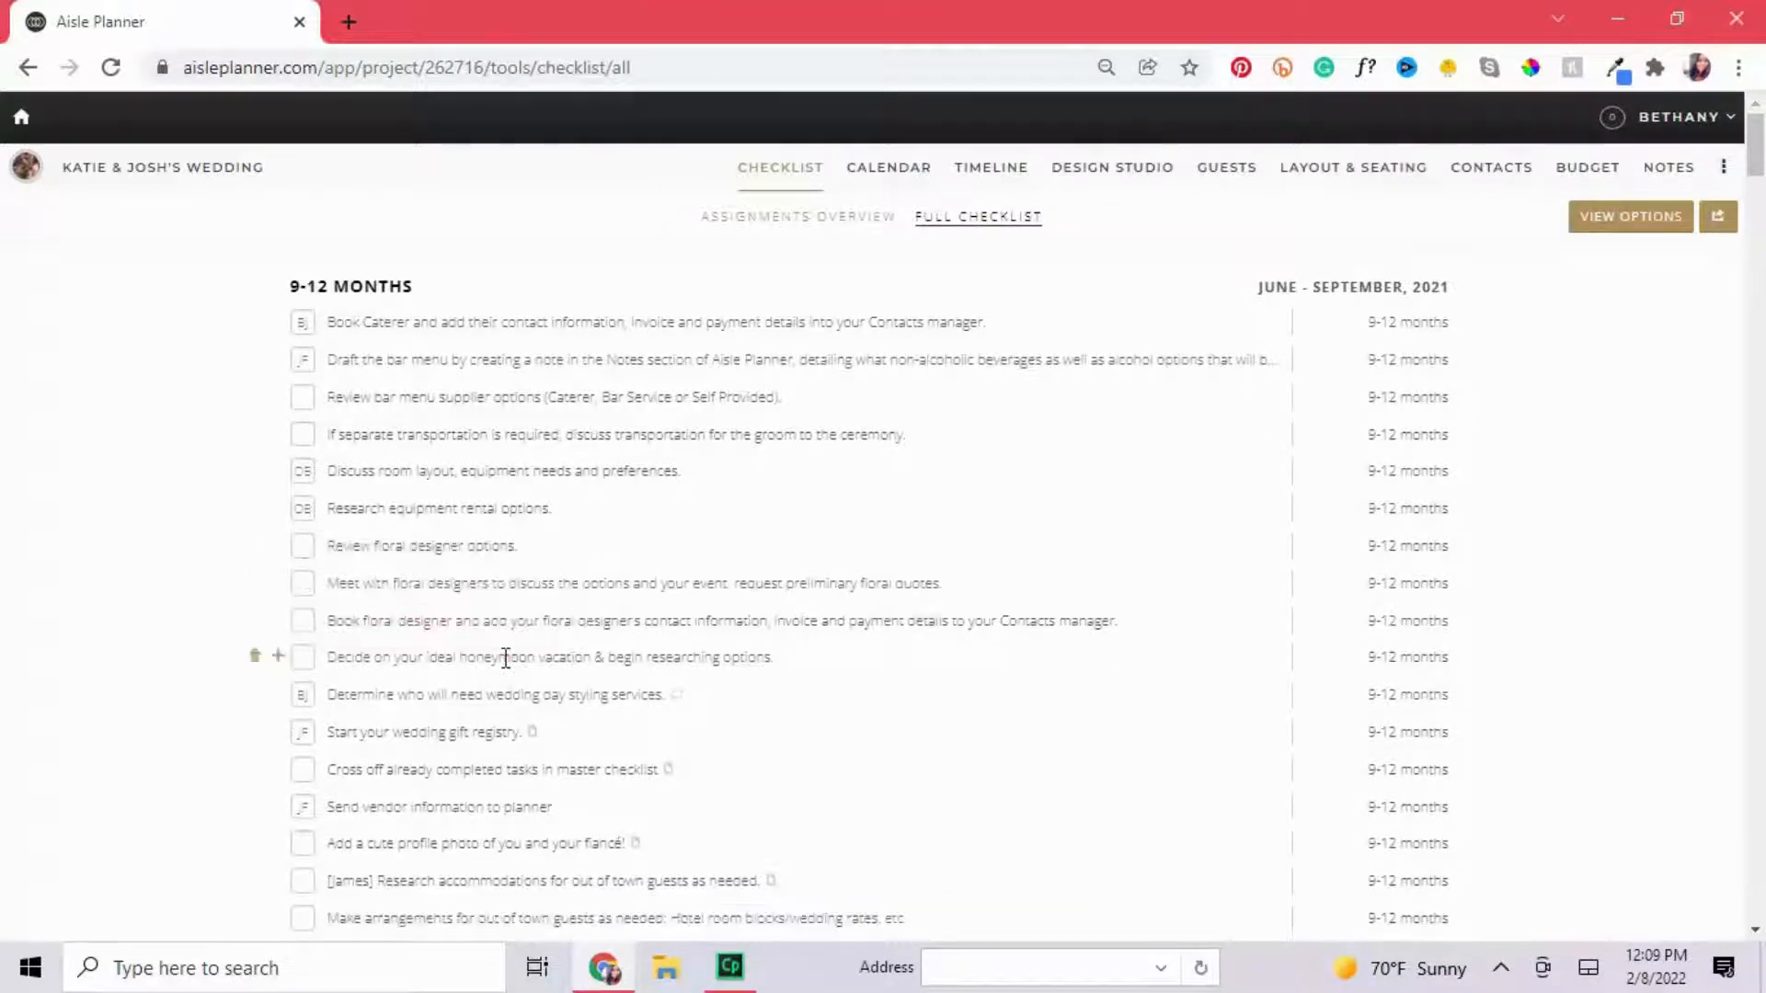
Look at the details of the first few 9-12 months tasks and set the "Book Caterer" task's due time to 12 months.
left_click(441, 323)
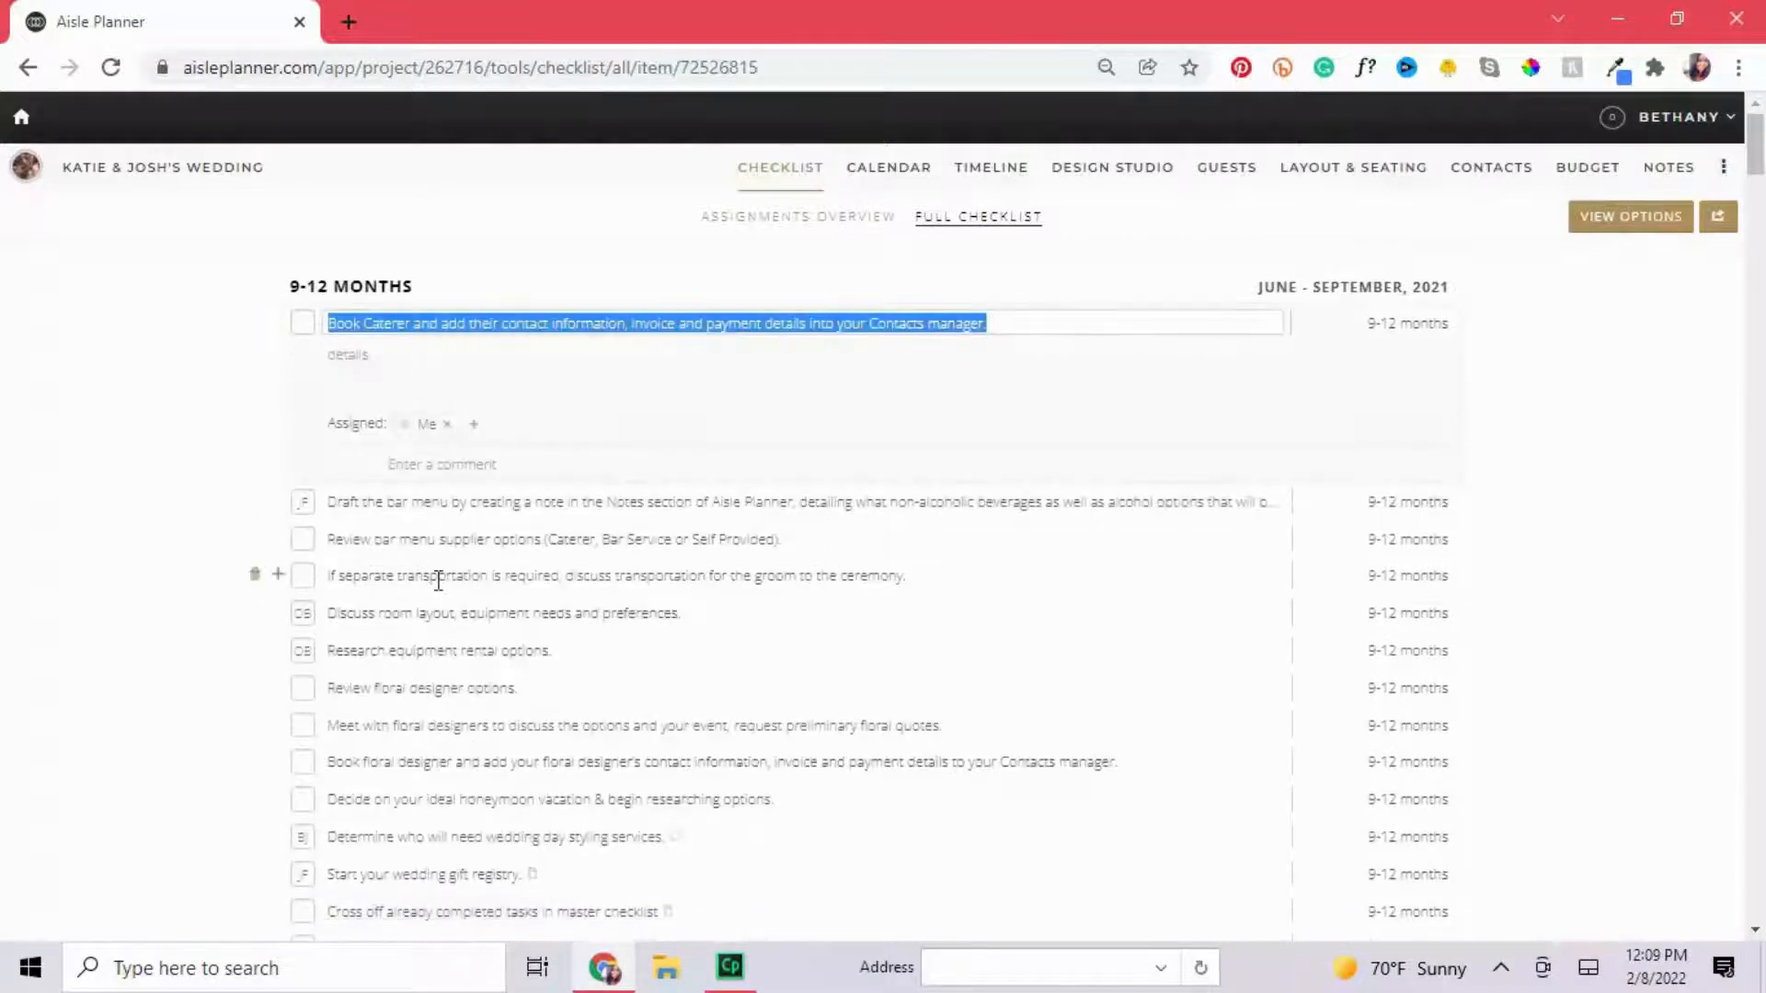
left_click(433, 575)
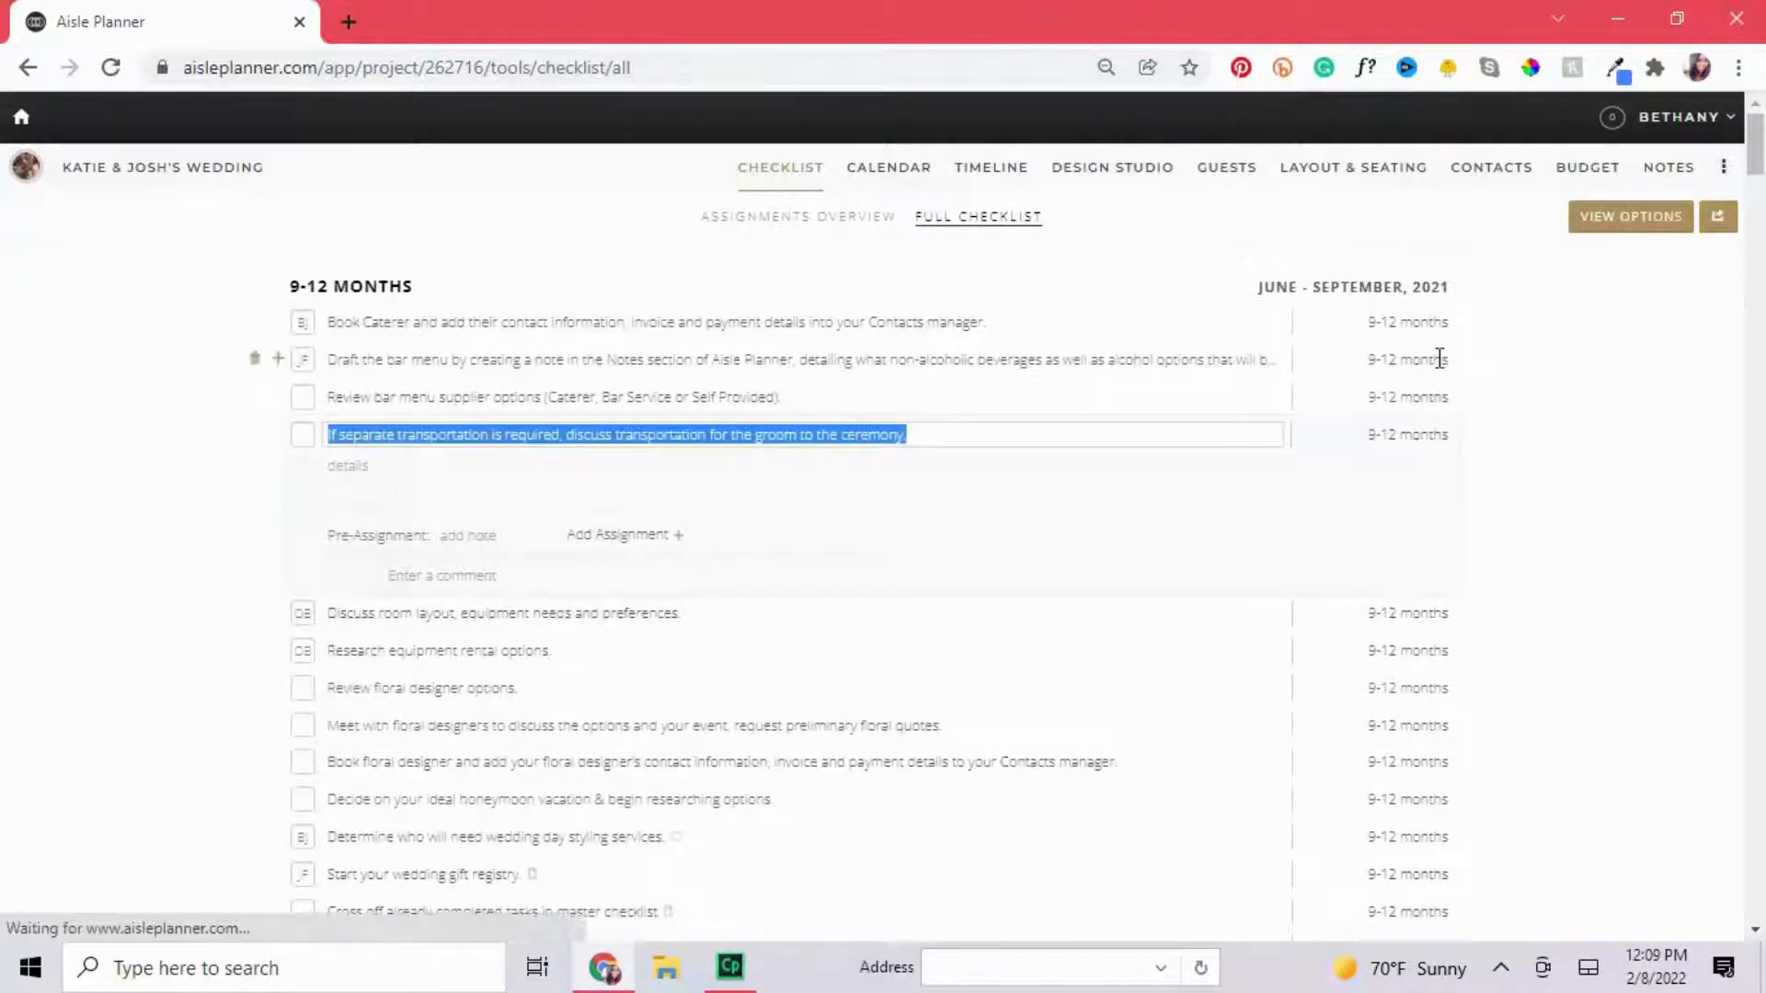
left_click(1442, 360)
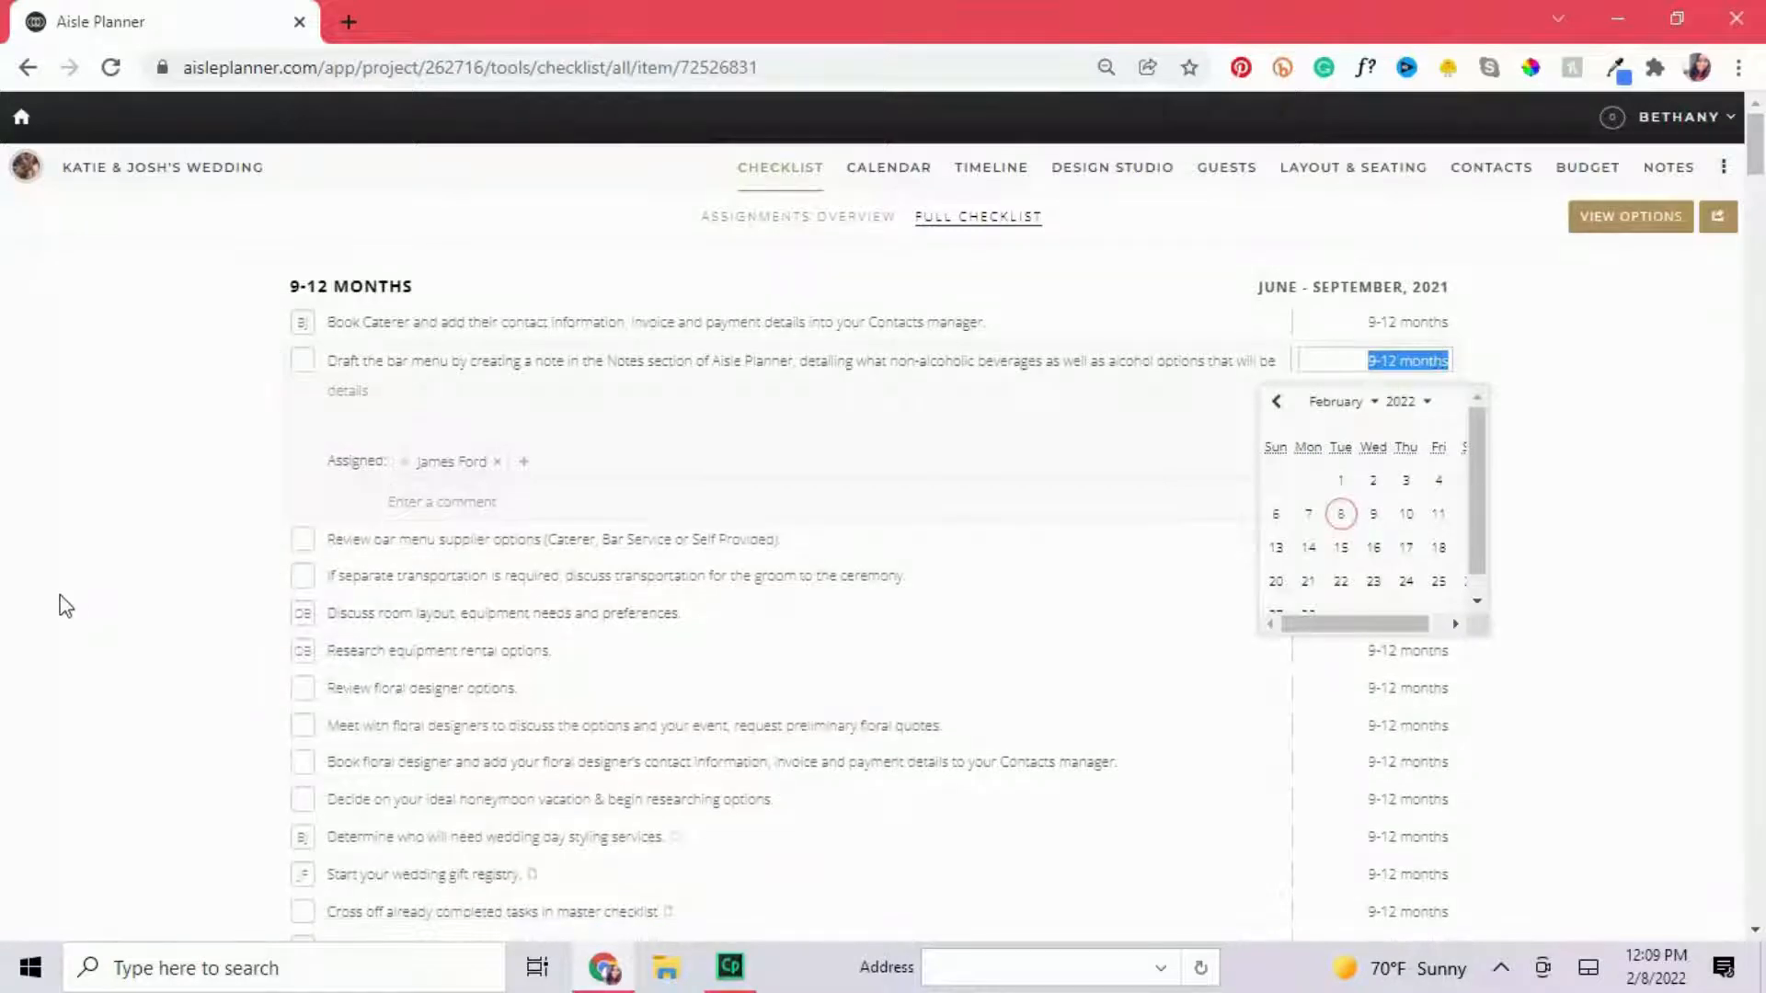
left_click(1399, 322)
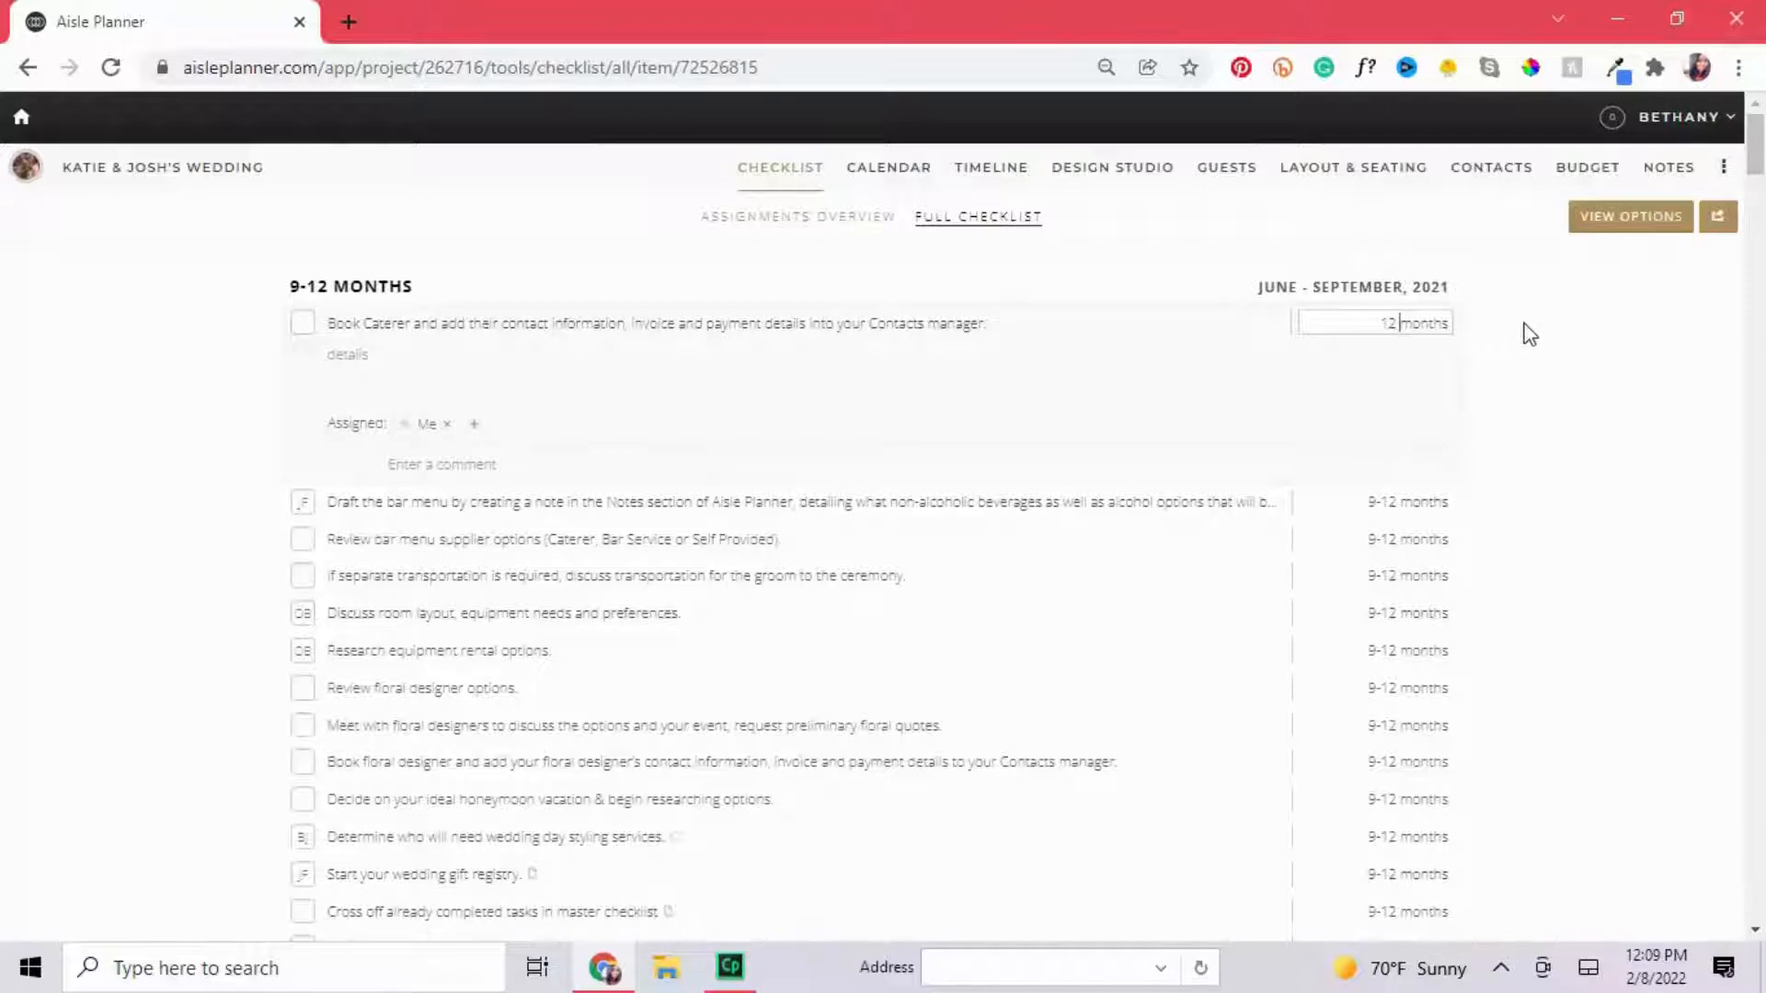
left_click(1611, 309)
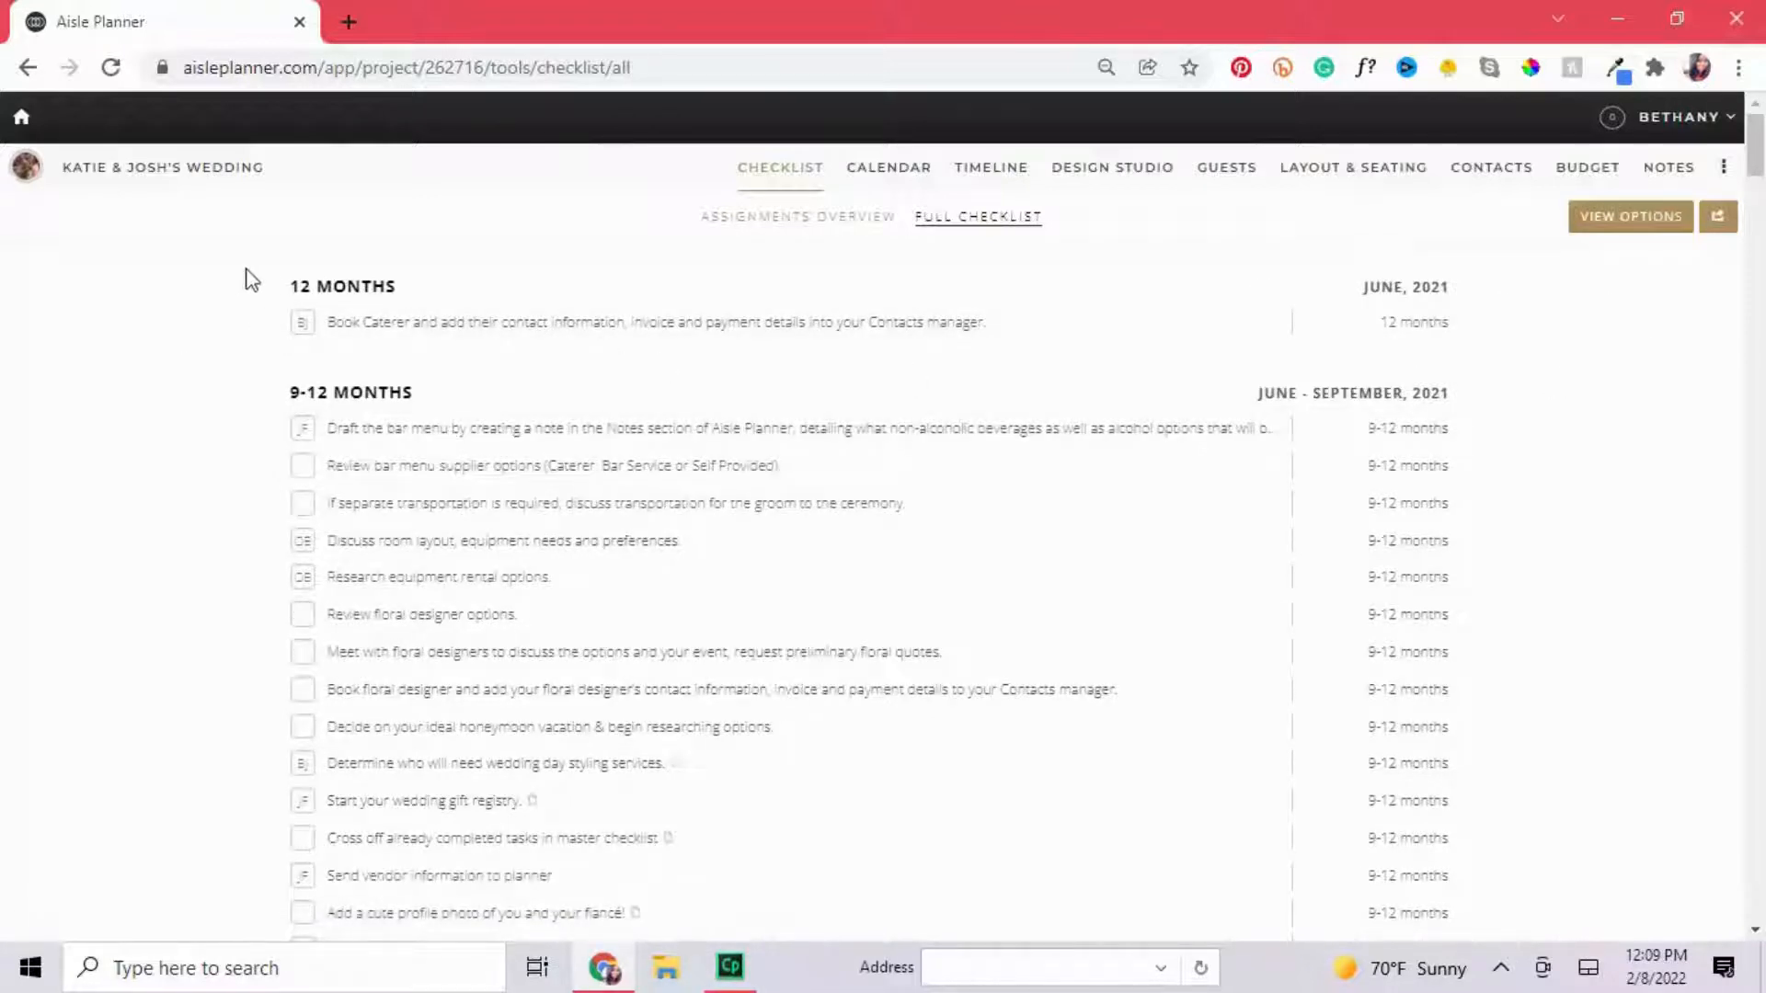
View the due-date calendar of the "Book Caterer" task and set its due time back to 9-12 months.
left_click(1408, 324)
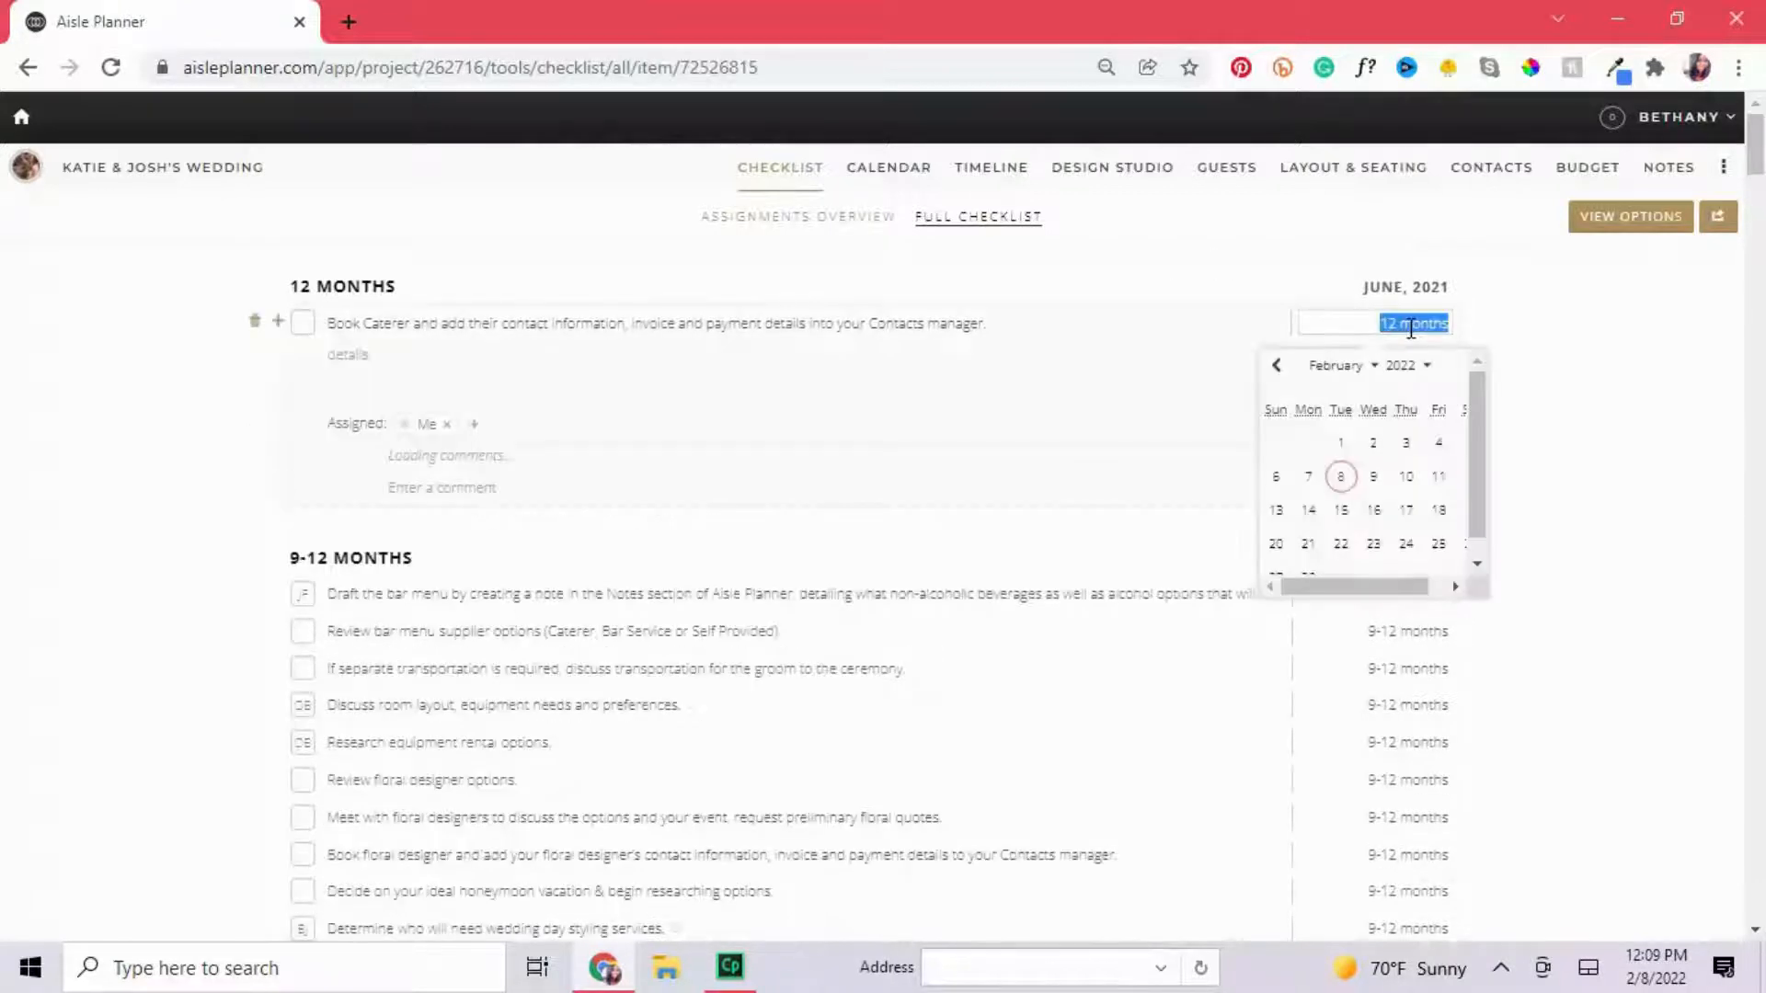
left_click_drag(1378, 572, 1440, 572)
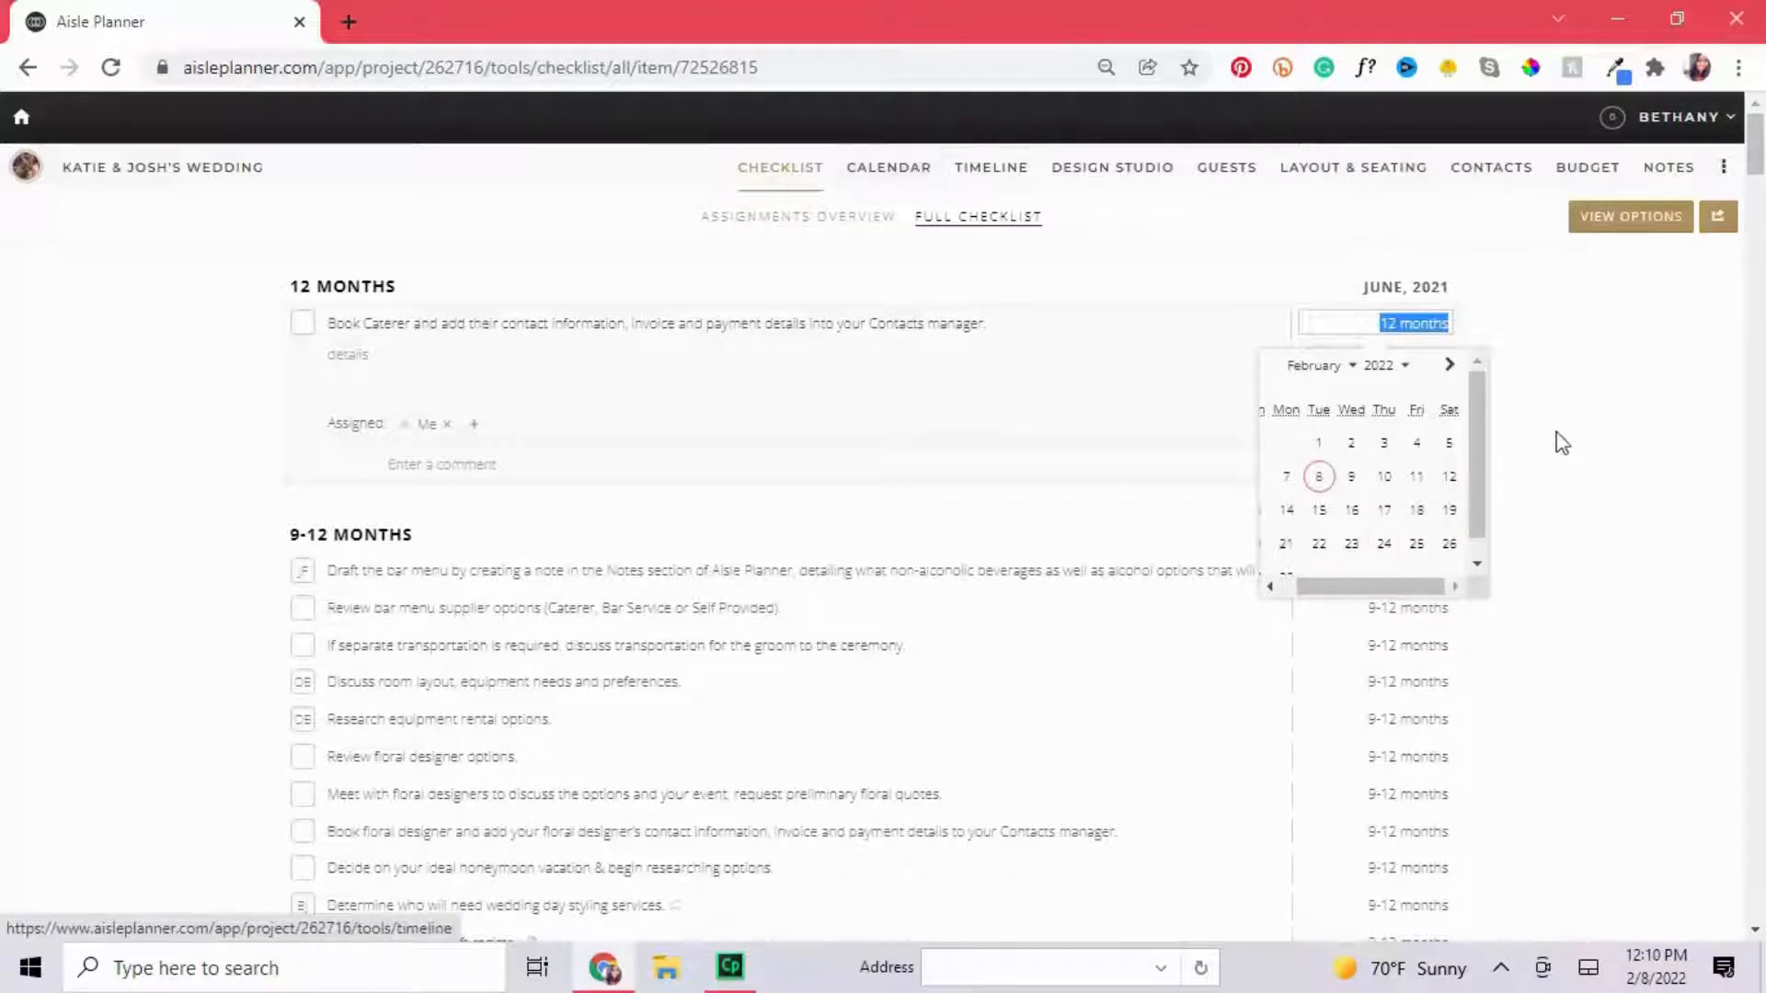
left_click(1397, 324)
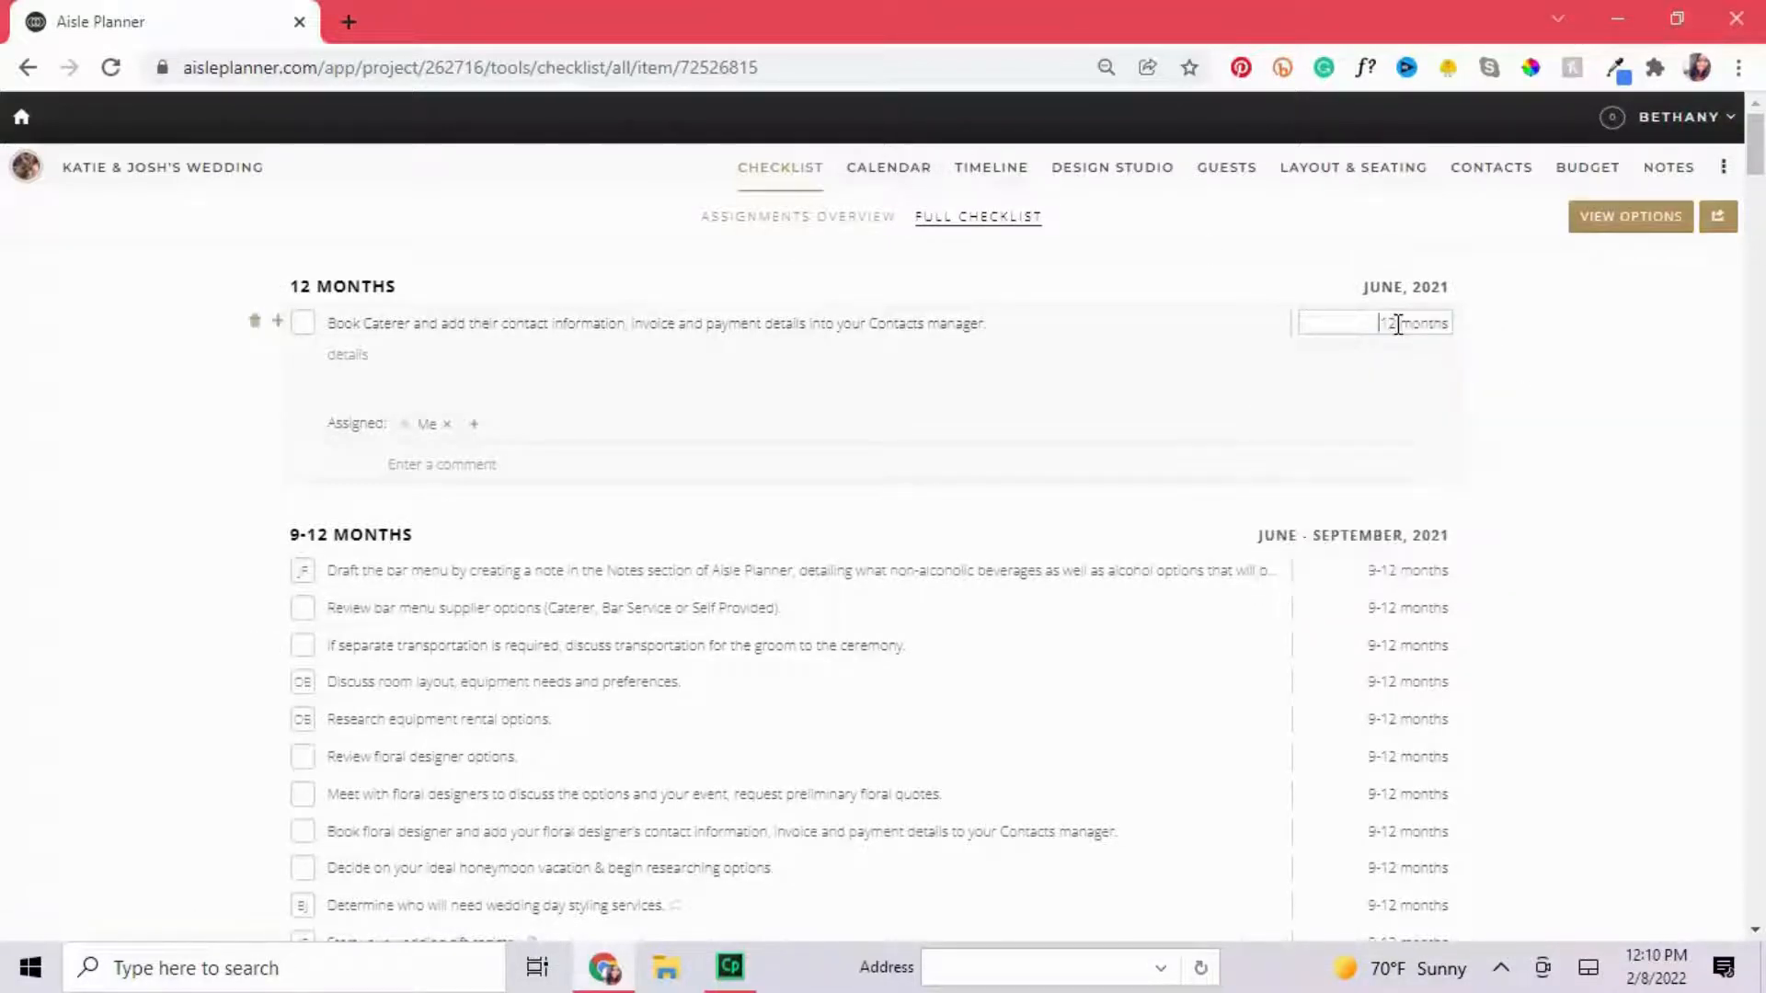
left_click(1639, 357)
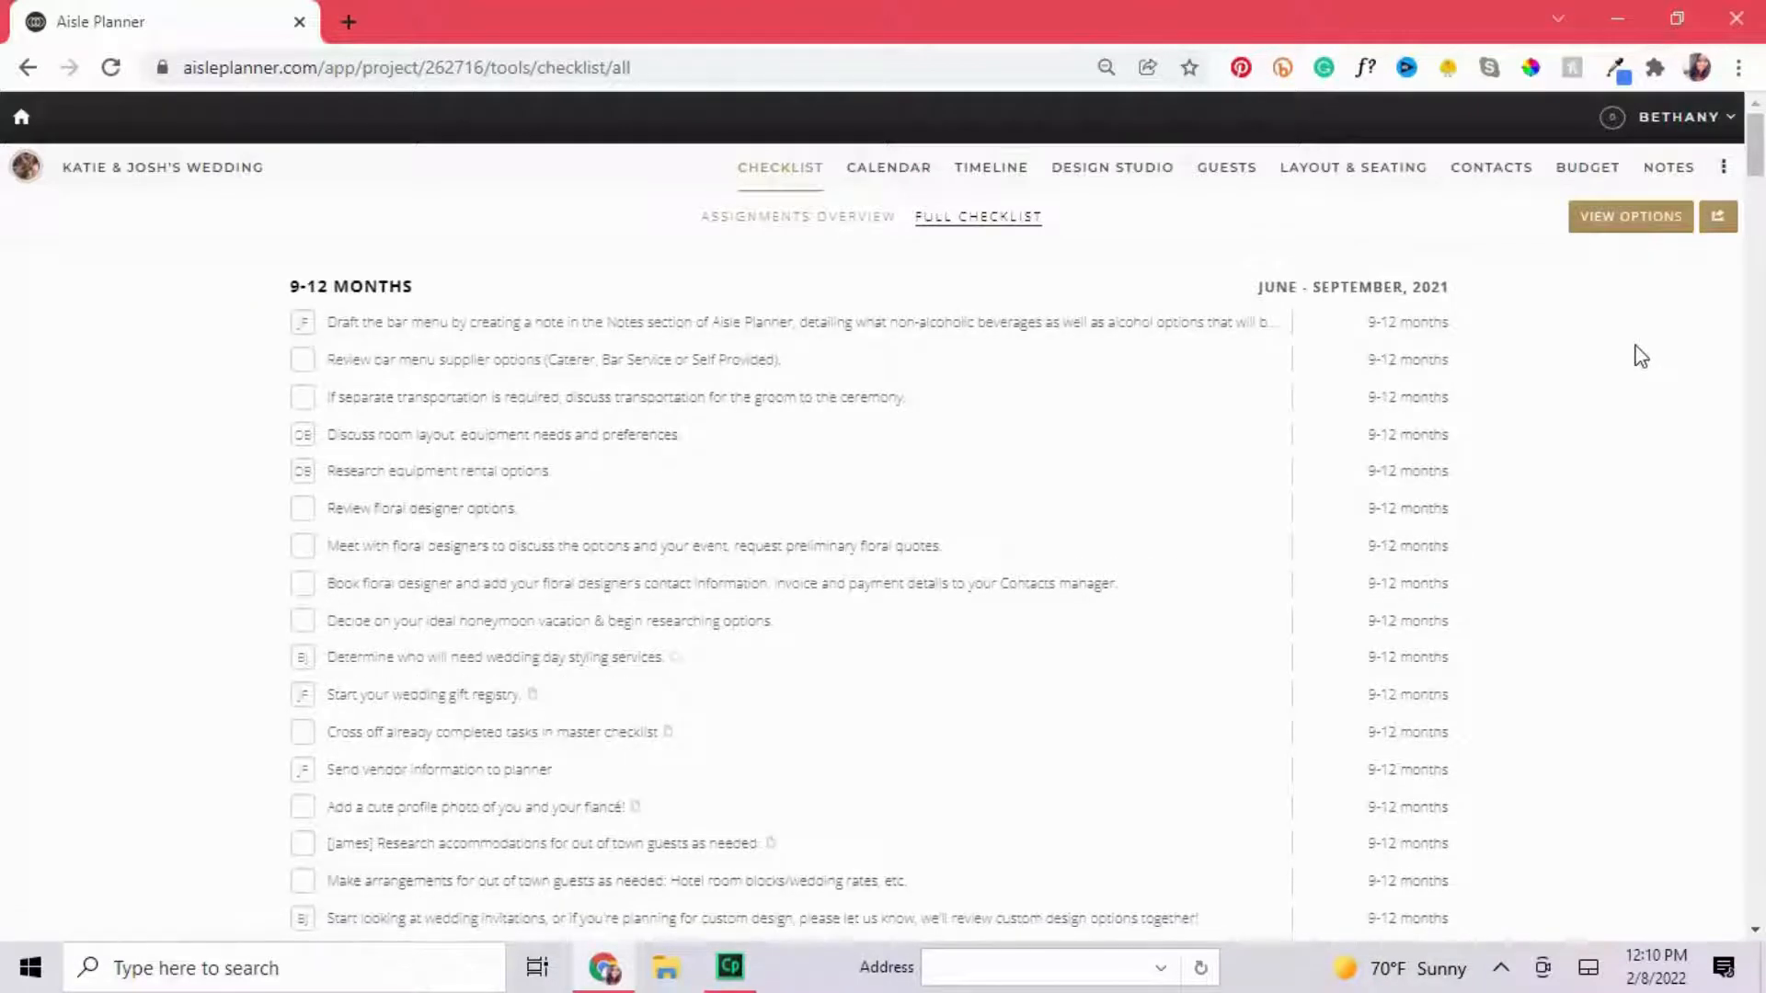
Read the details note of the "Start your wedding gift registry" task and close the task.
scroll(745, 536, "down", 3)
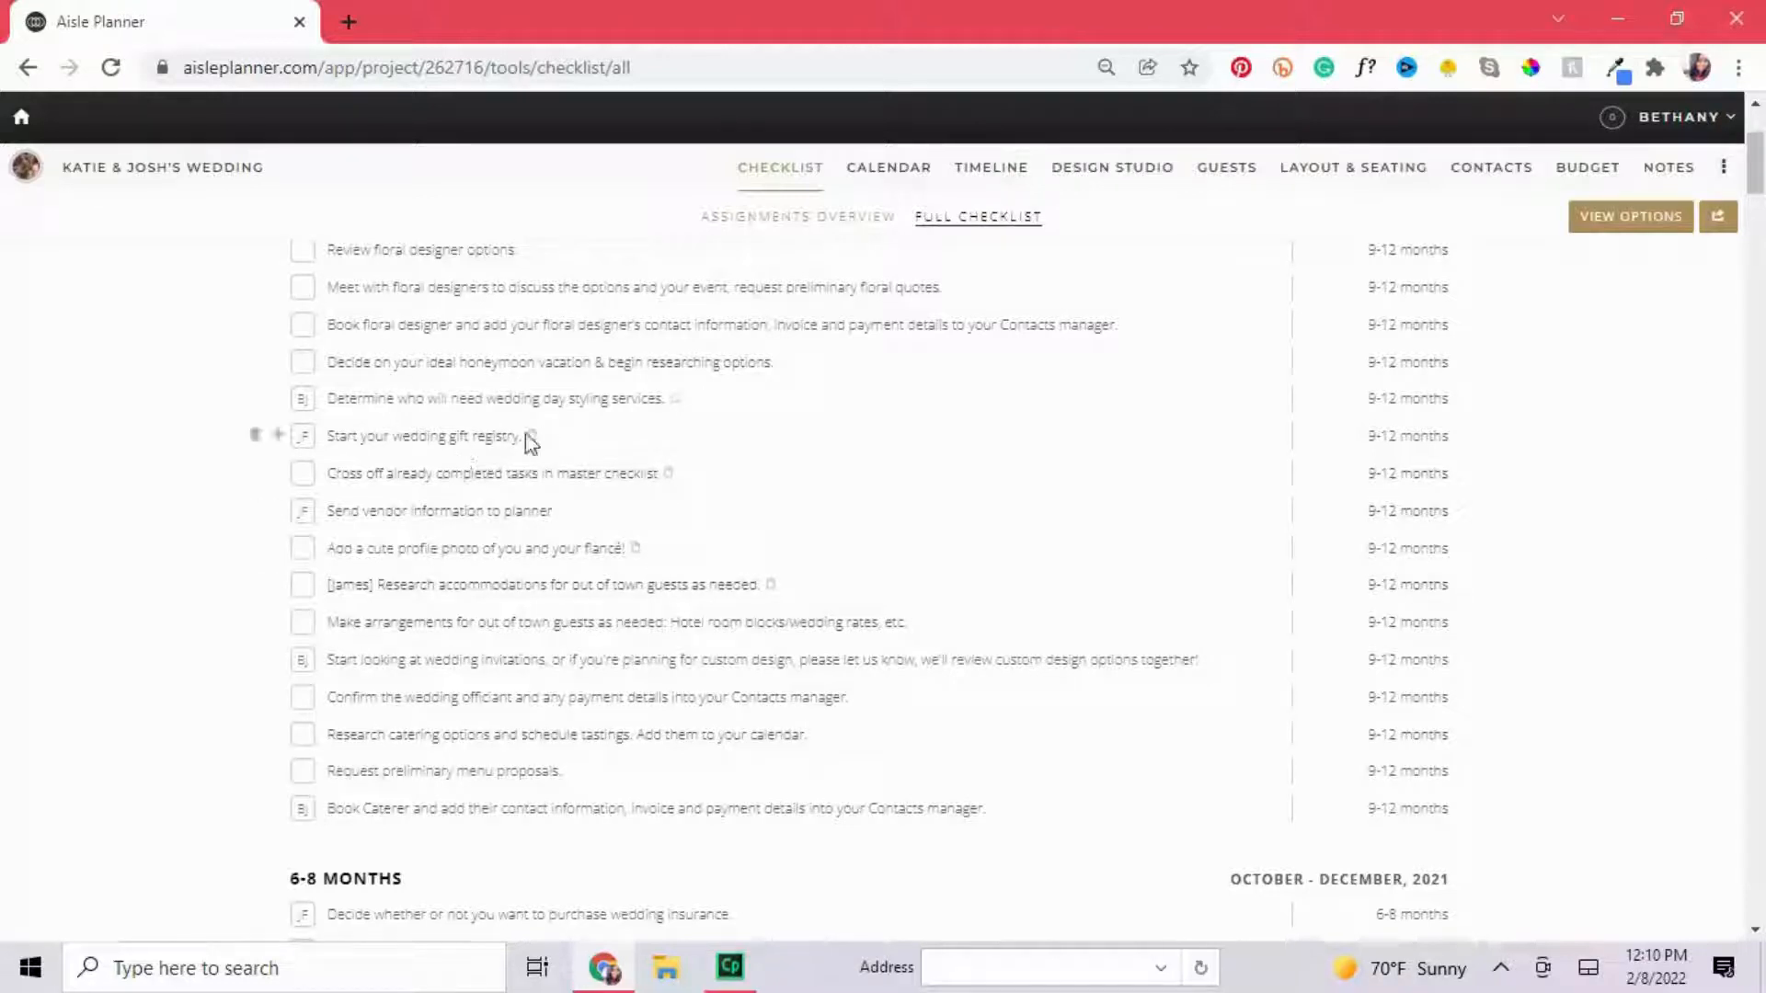
left_click(411, 445)
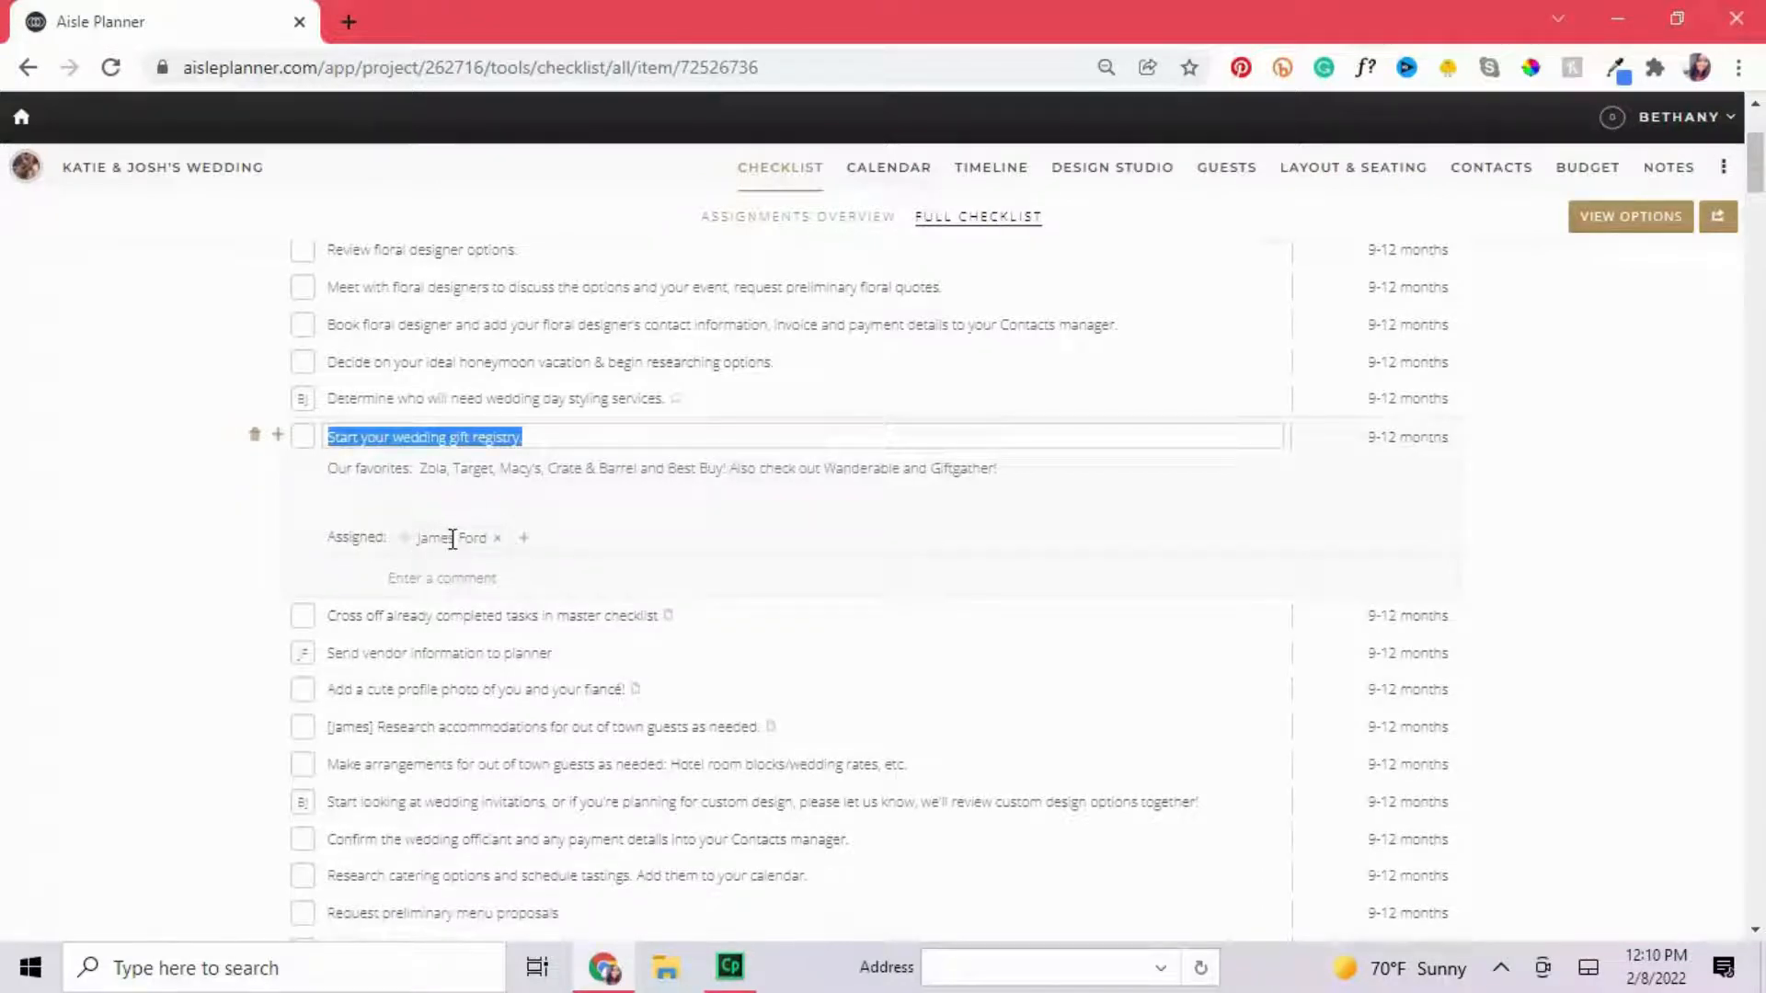
left_click(554, 435)
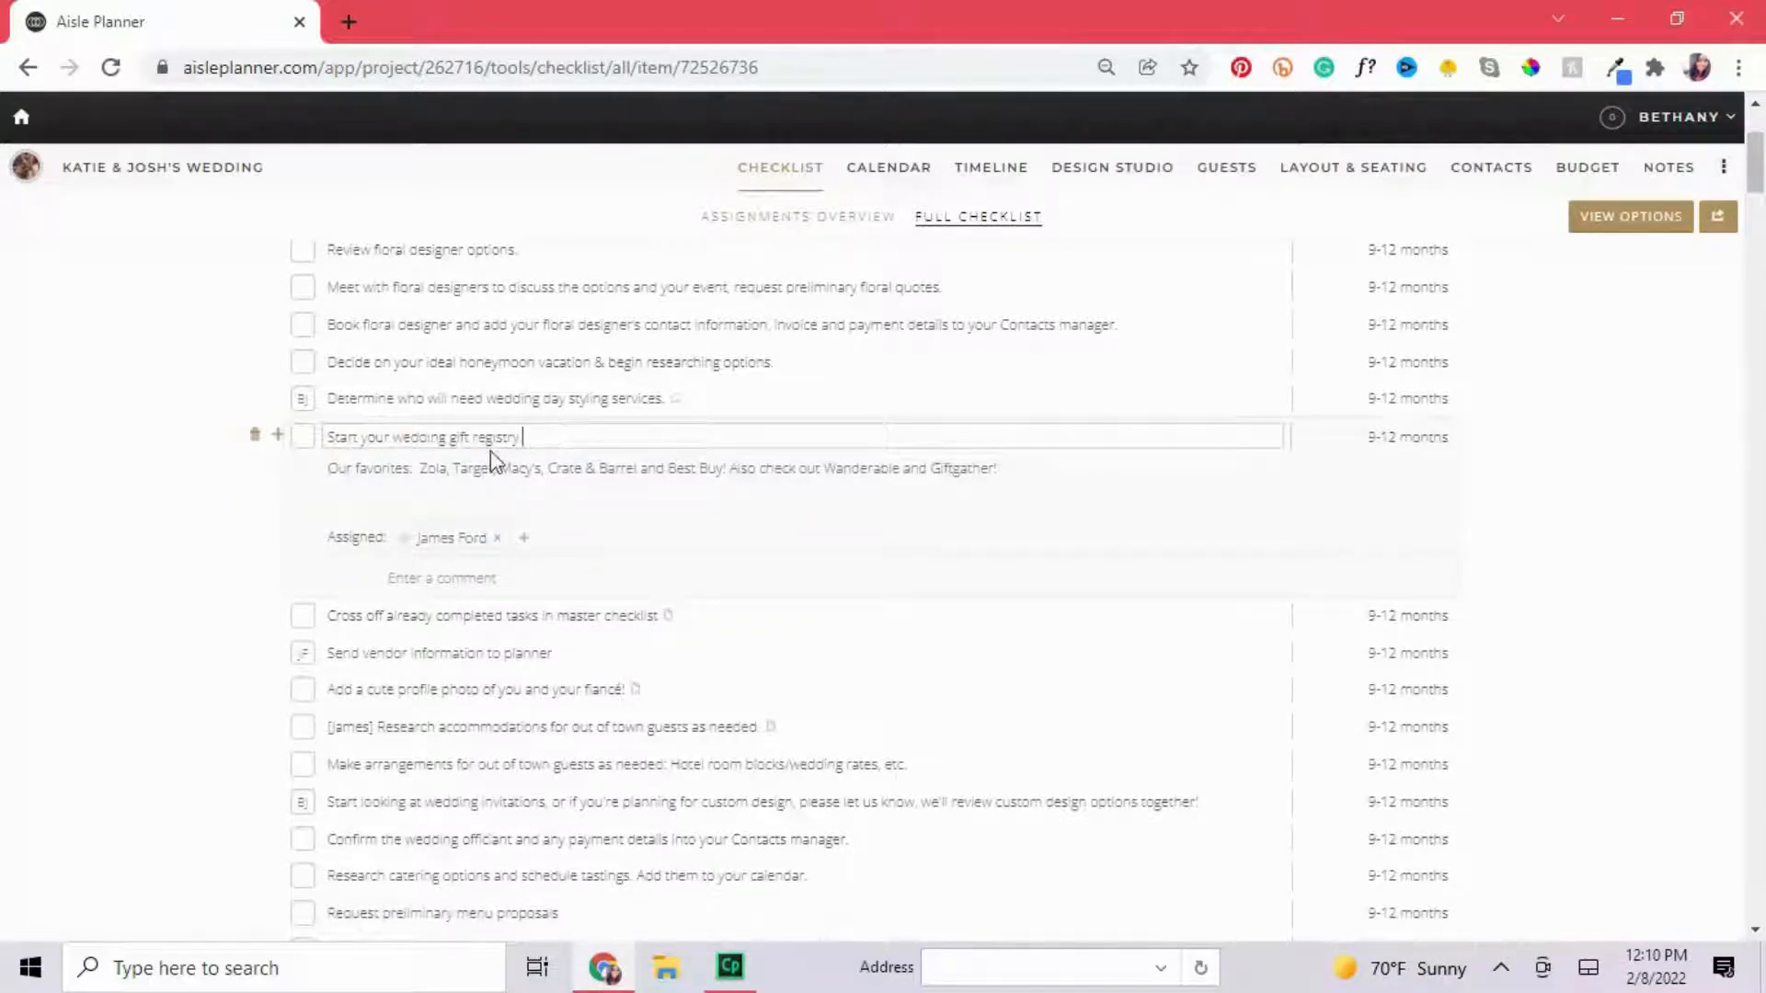
left_click(336, 472)
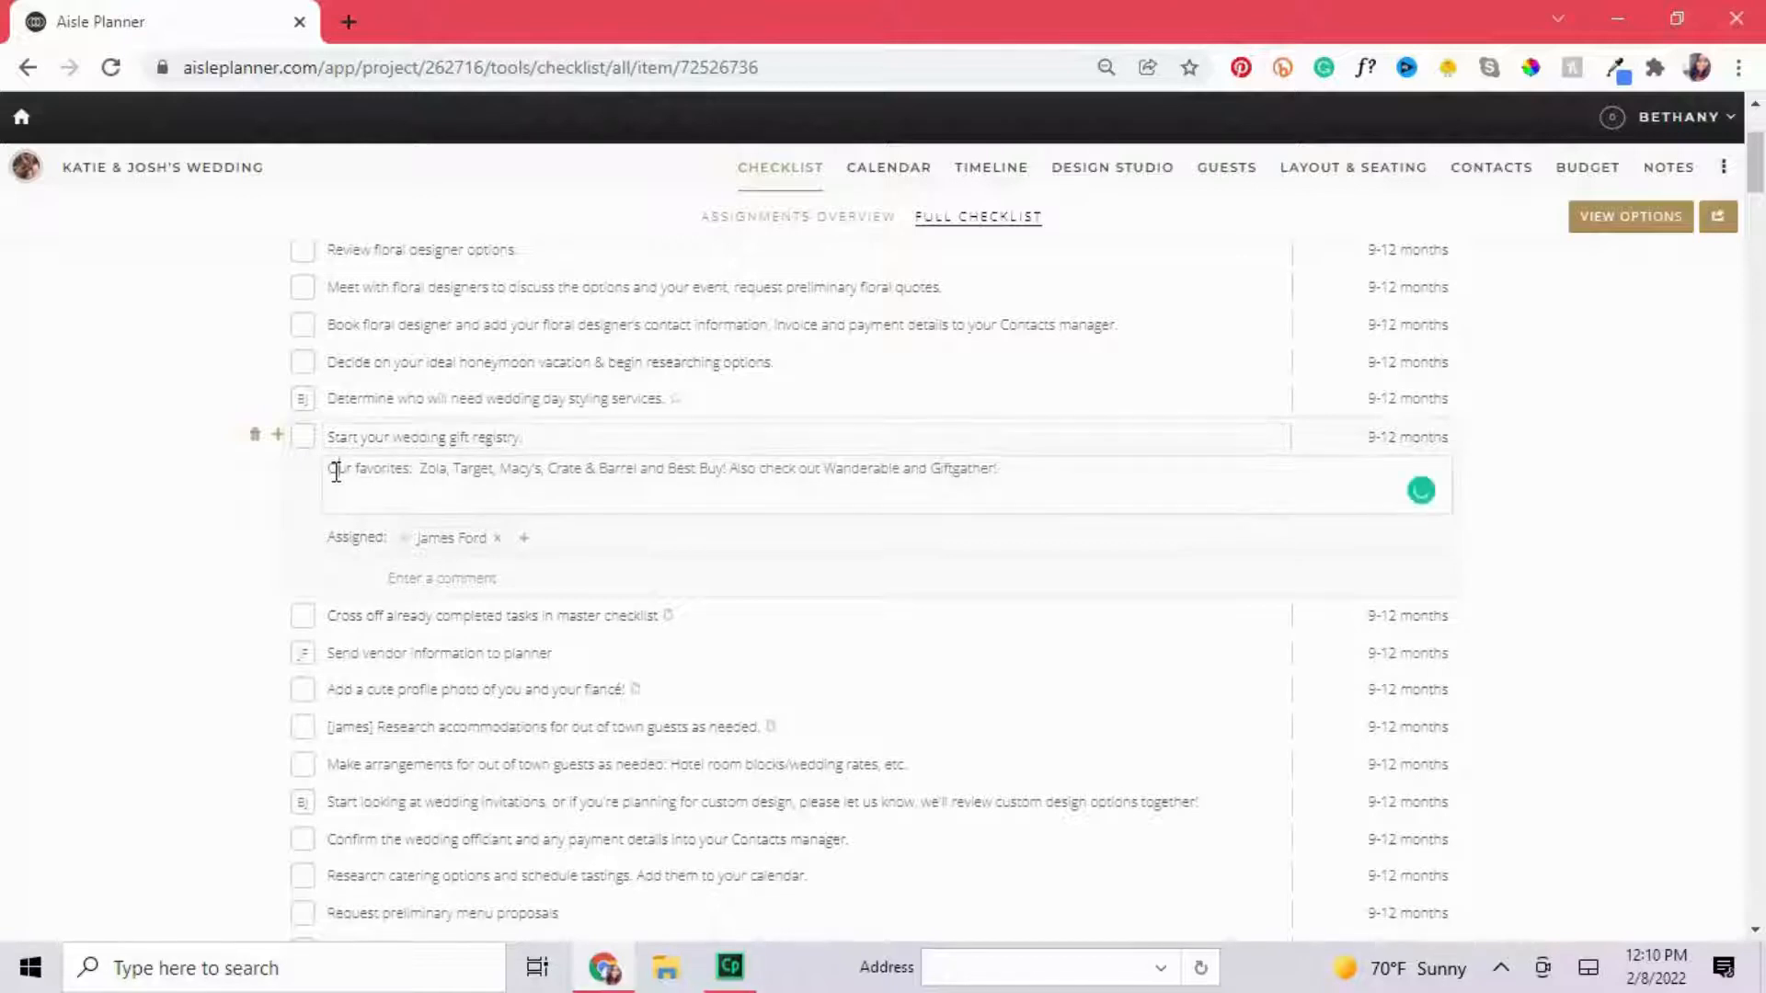
left_click_drag(336, 472, 591, 460)
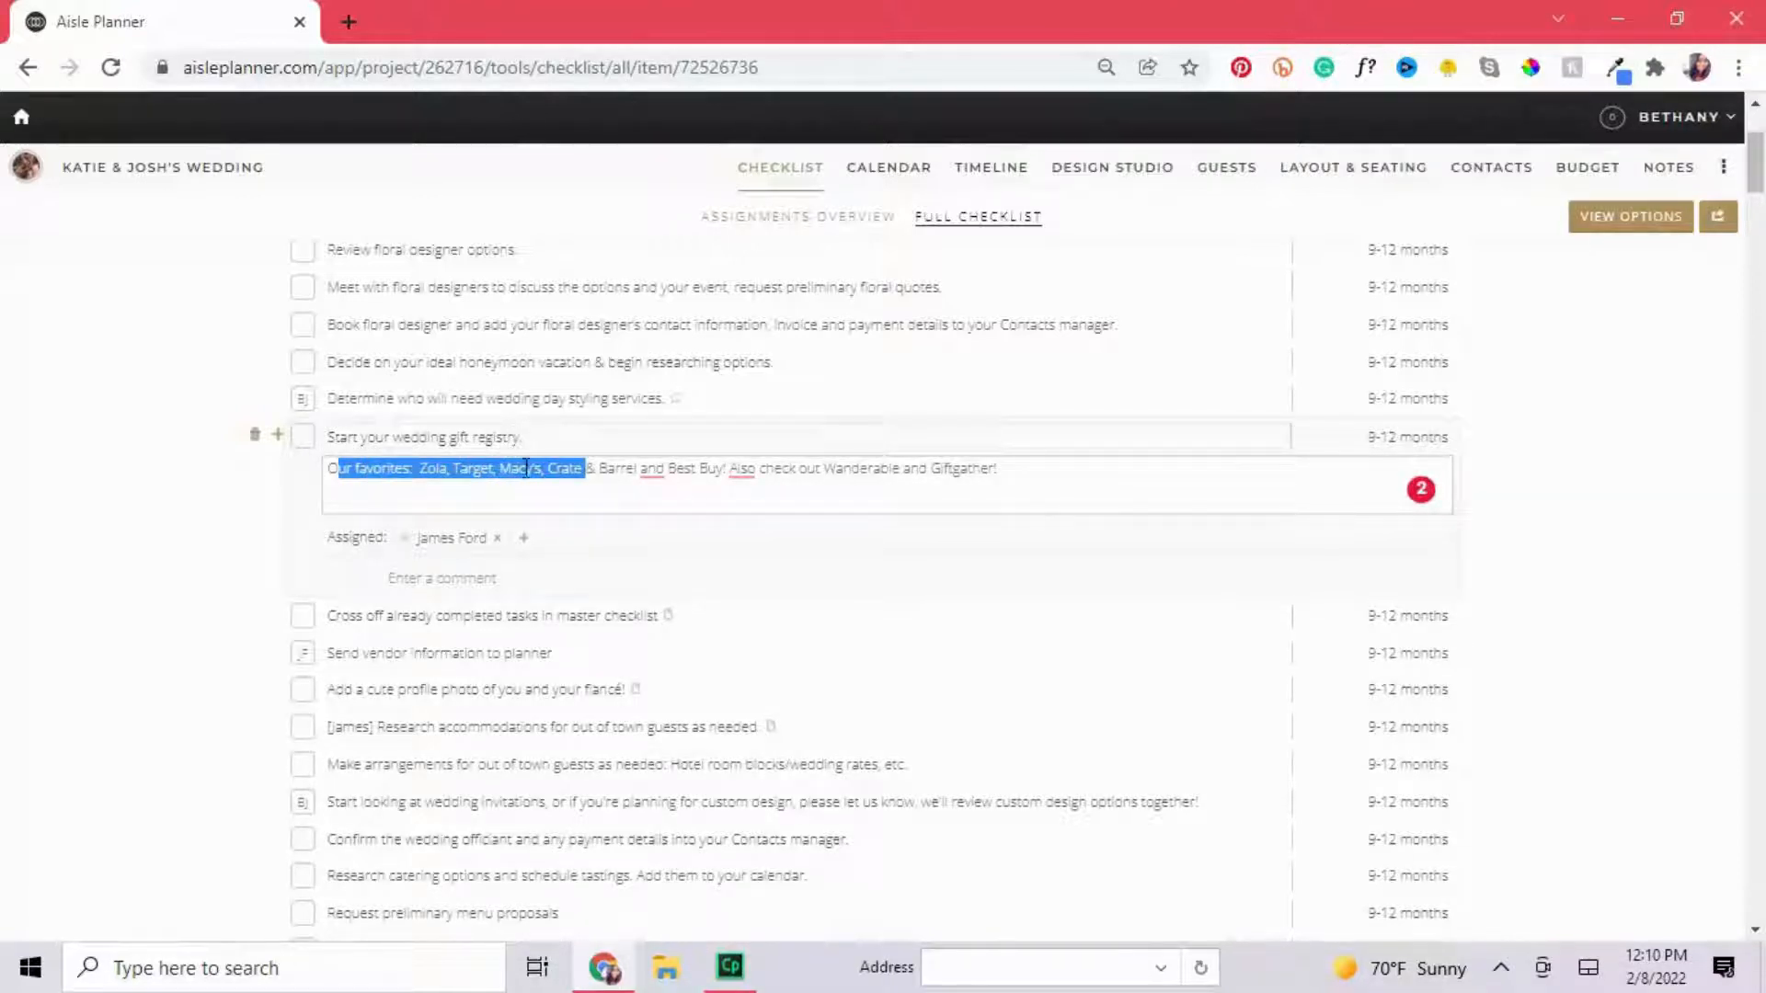
left_click(607, 486)
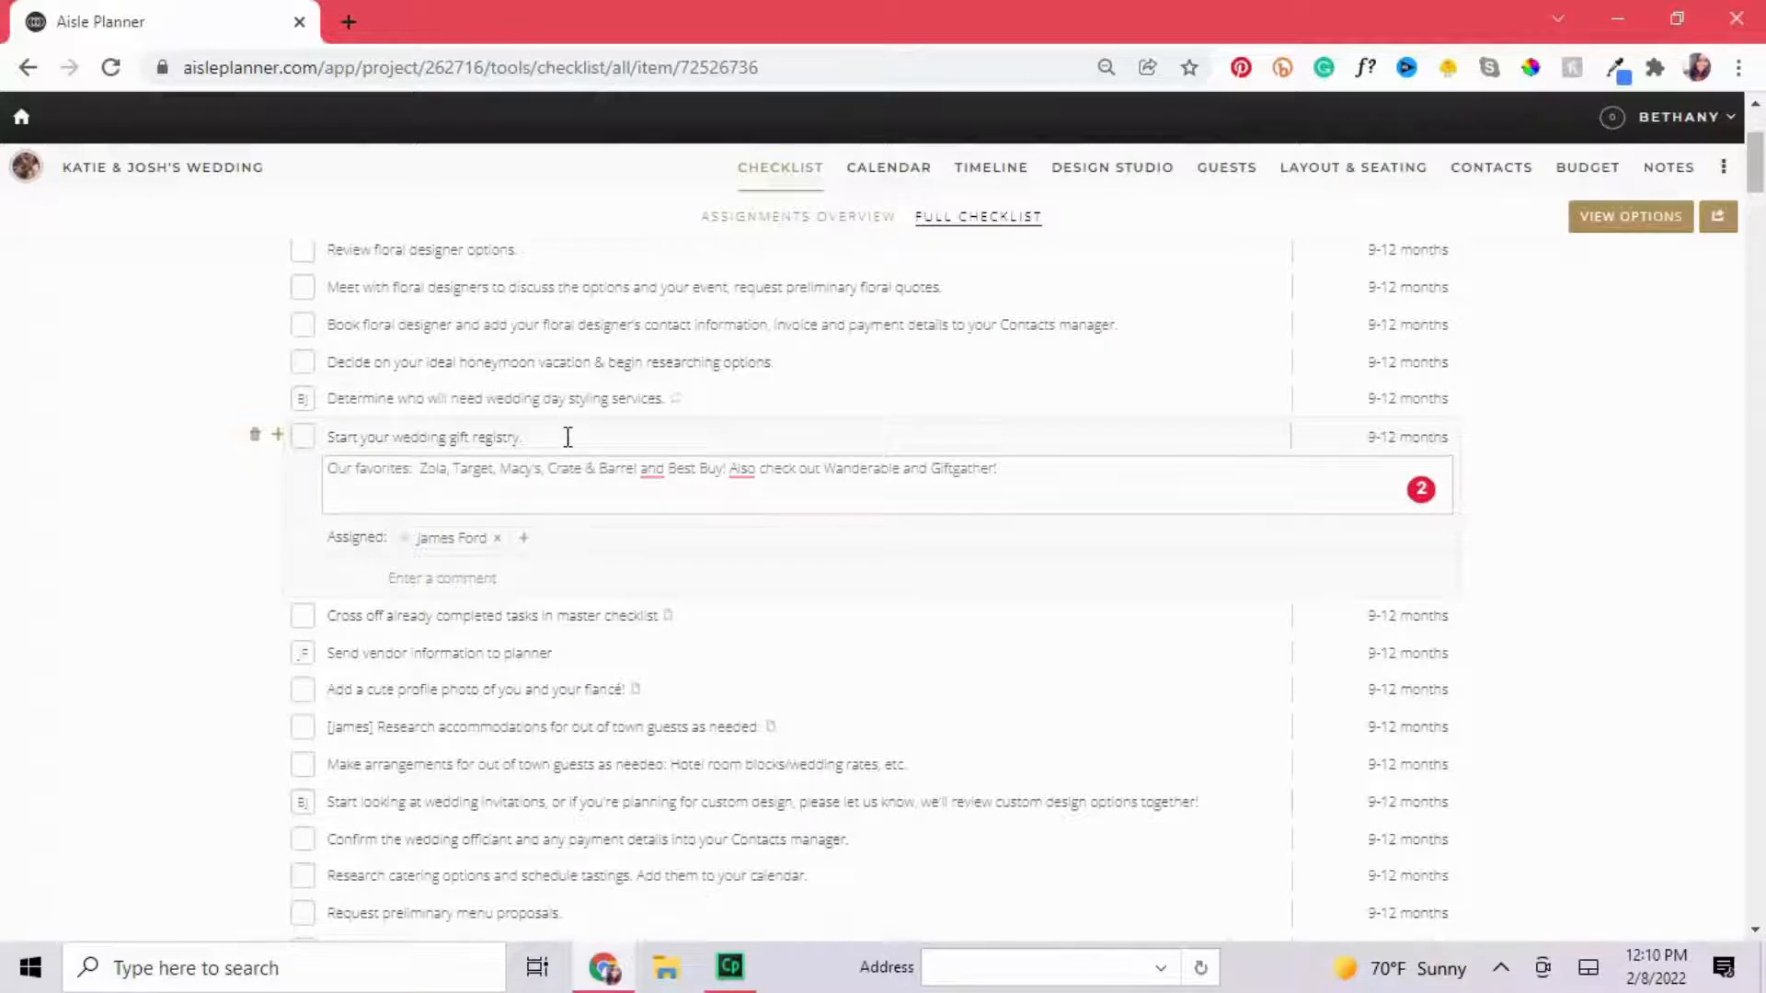
left_click(567, 437)
left_click(139, 564)
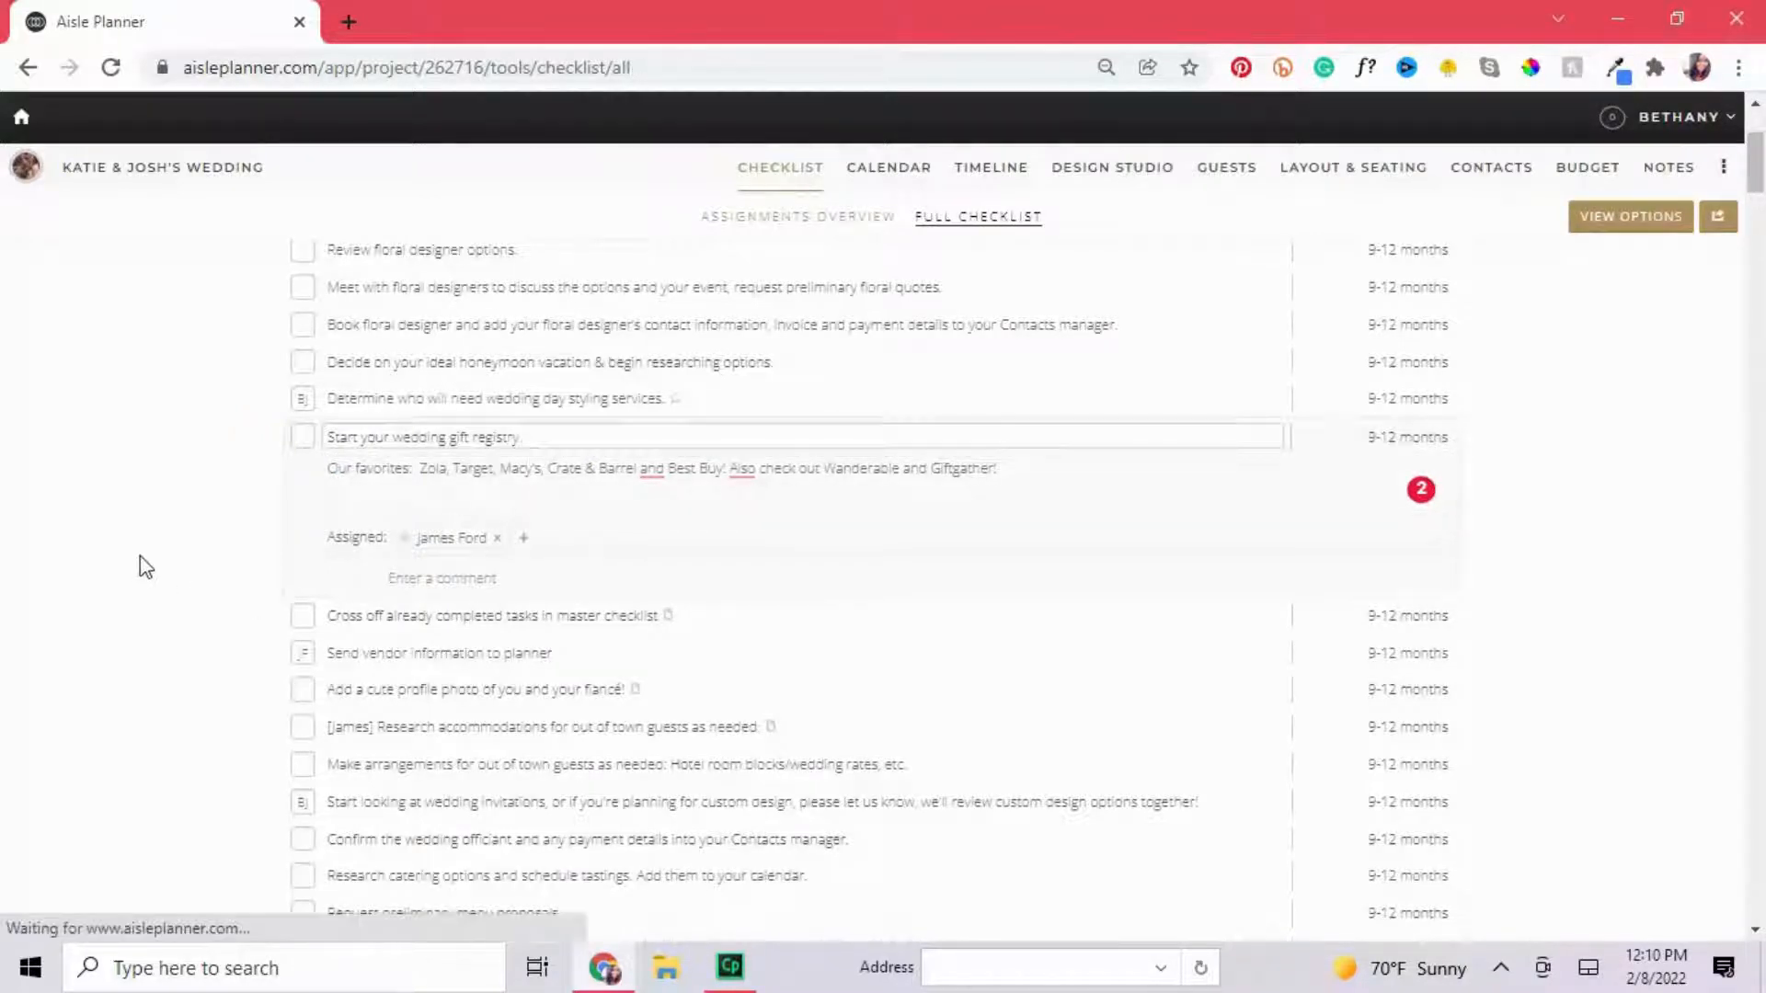
Read the instructions in the "Add a cute profile photo of you and your fiancé!" task and close it.
scroll(268, 618, "down", 1)
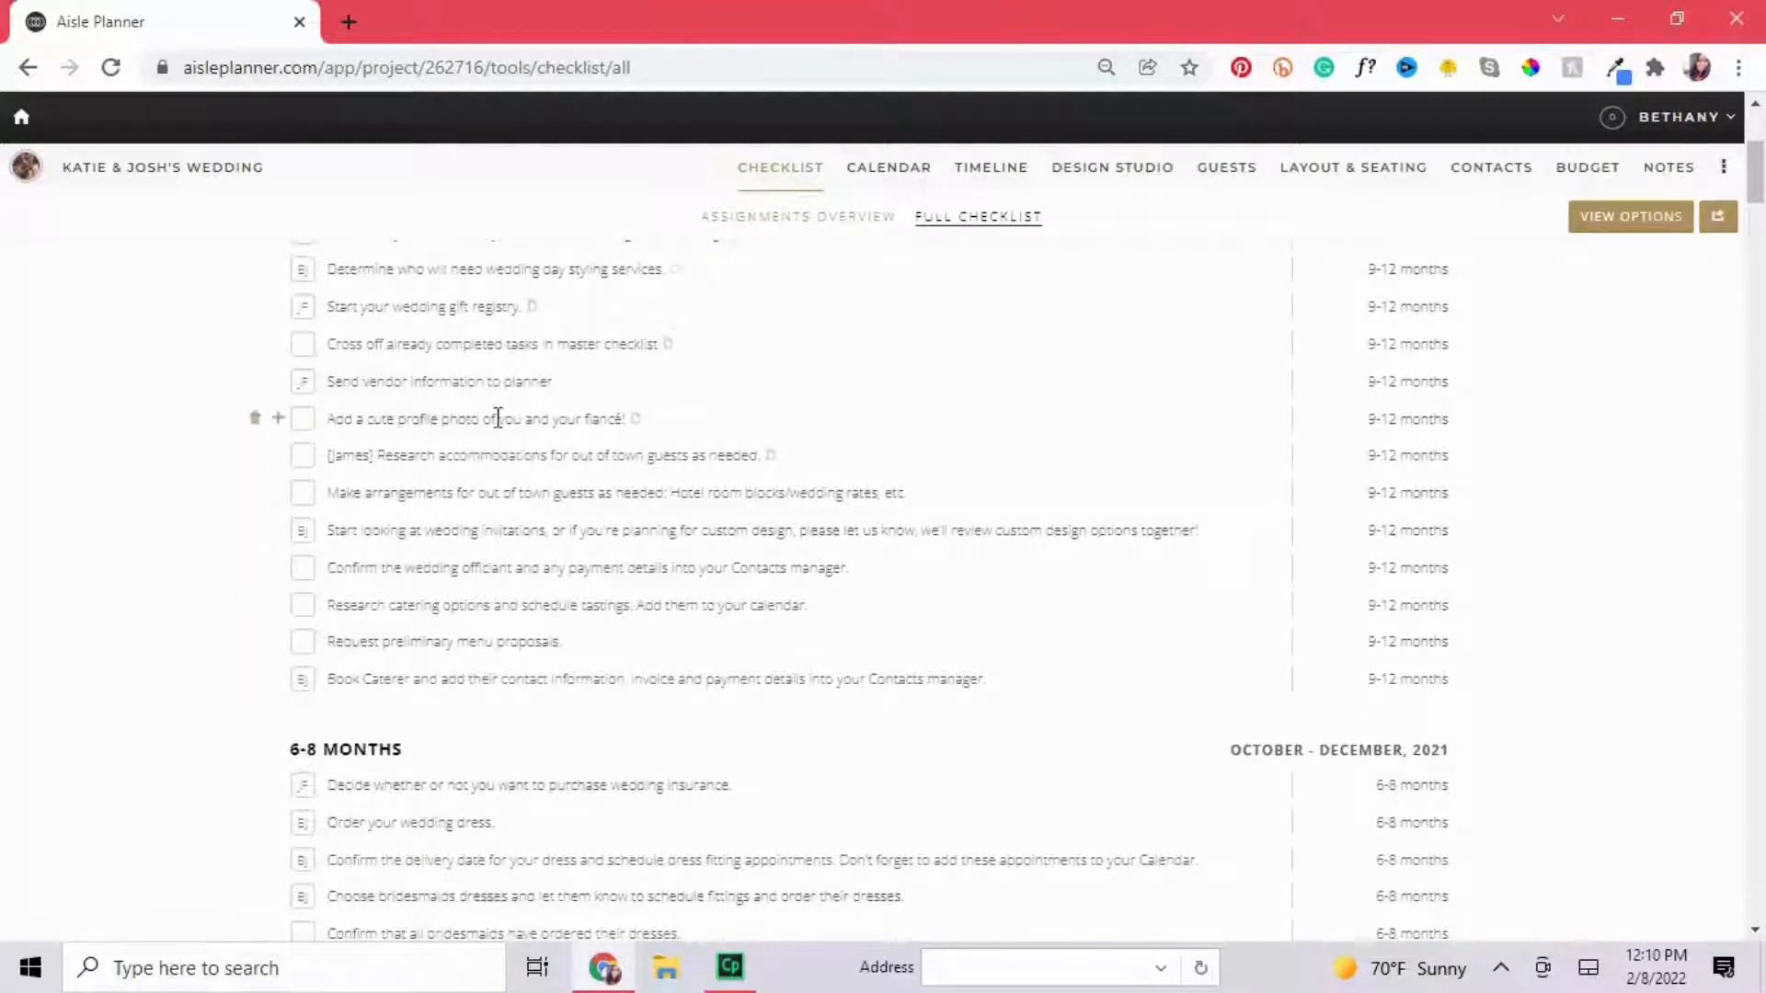
left_click(498, 419)
left_click(499, 419)
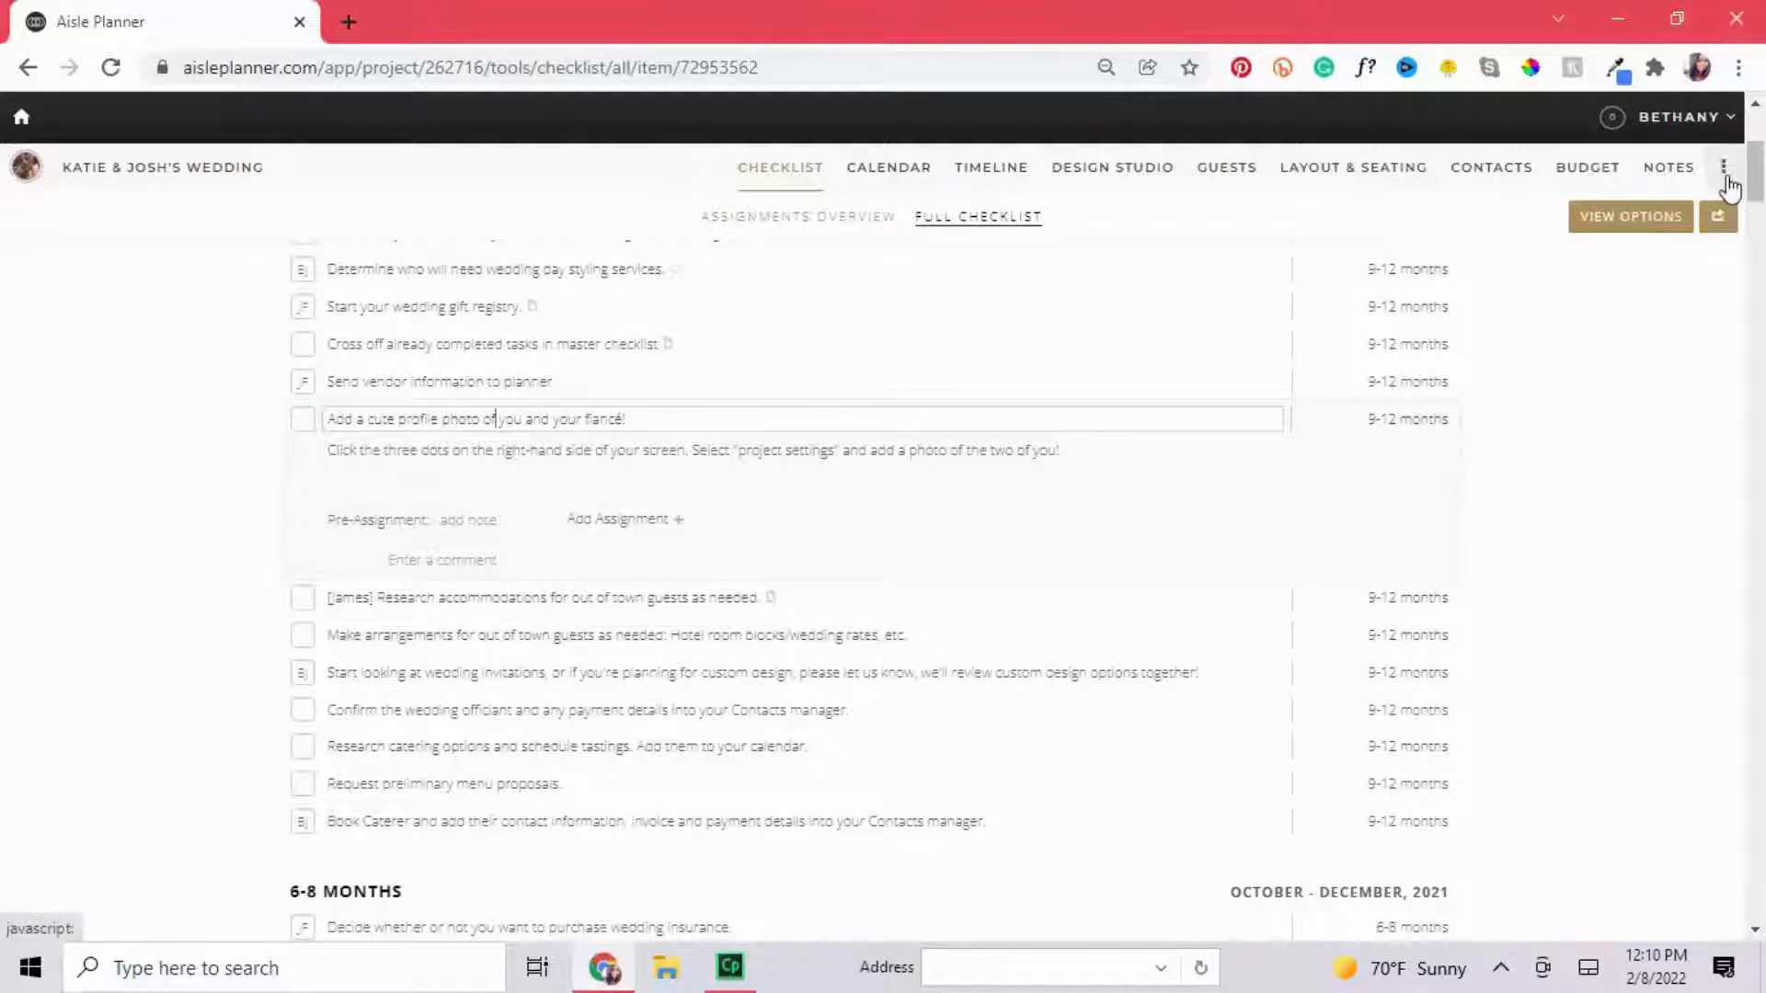
left_click(1626, 386)
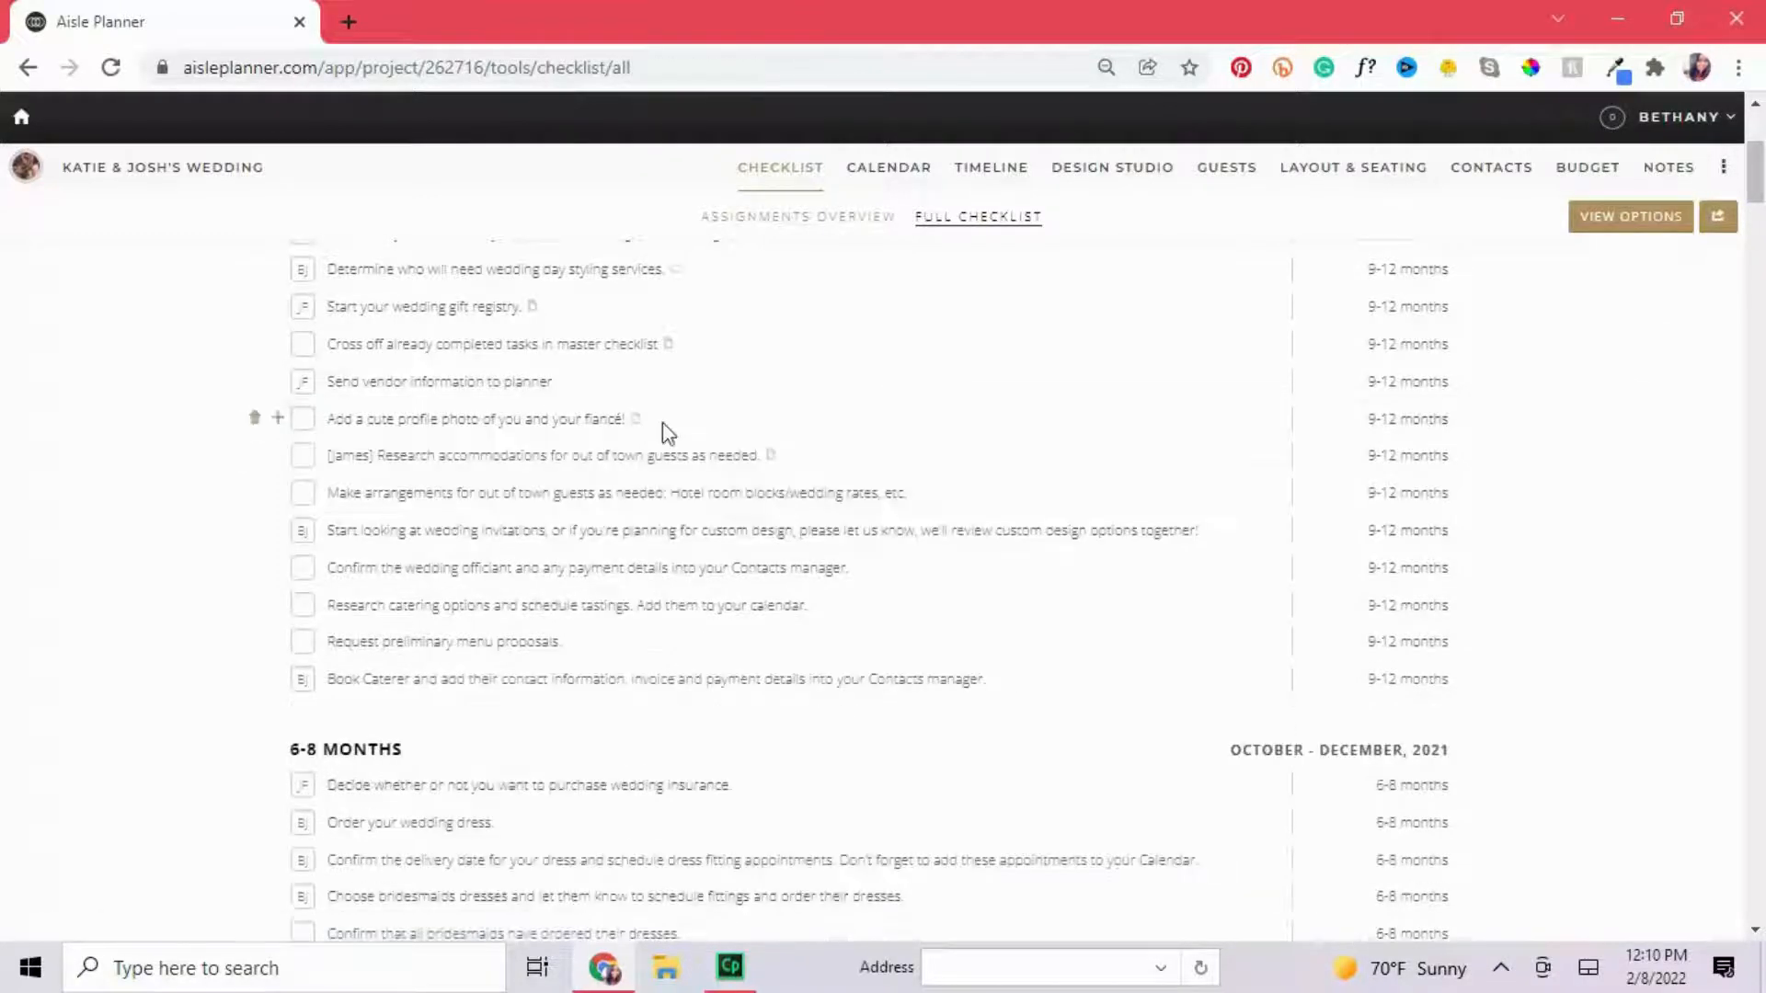
Read the comments on the "Determine who will need wedding day styling services" task and close it.
scroll(658, 346, "up", 2)
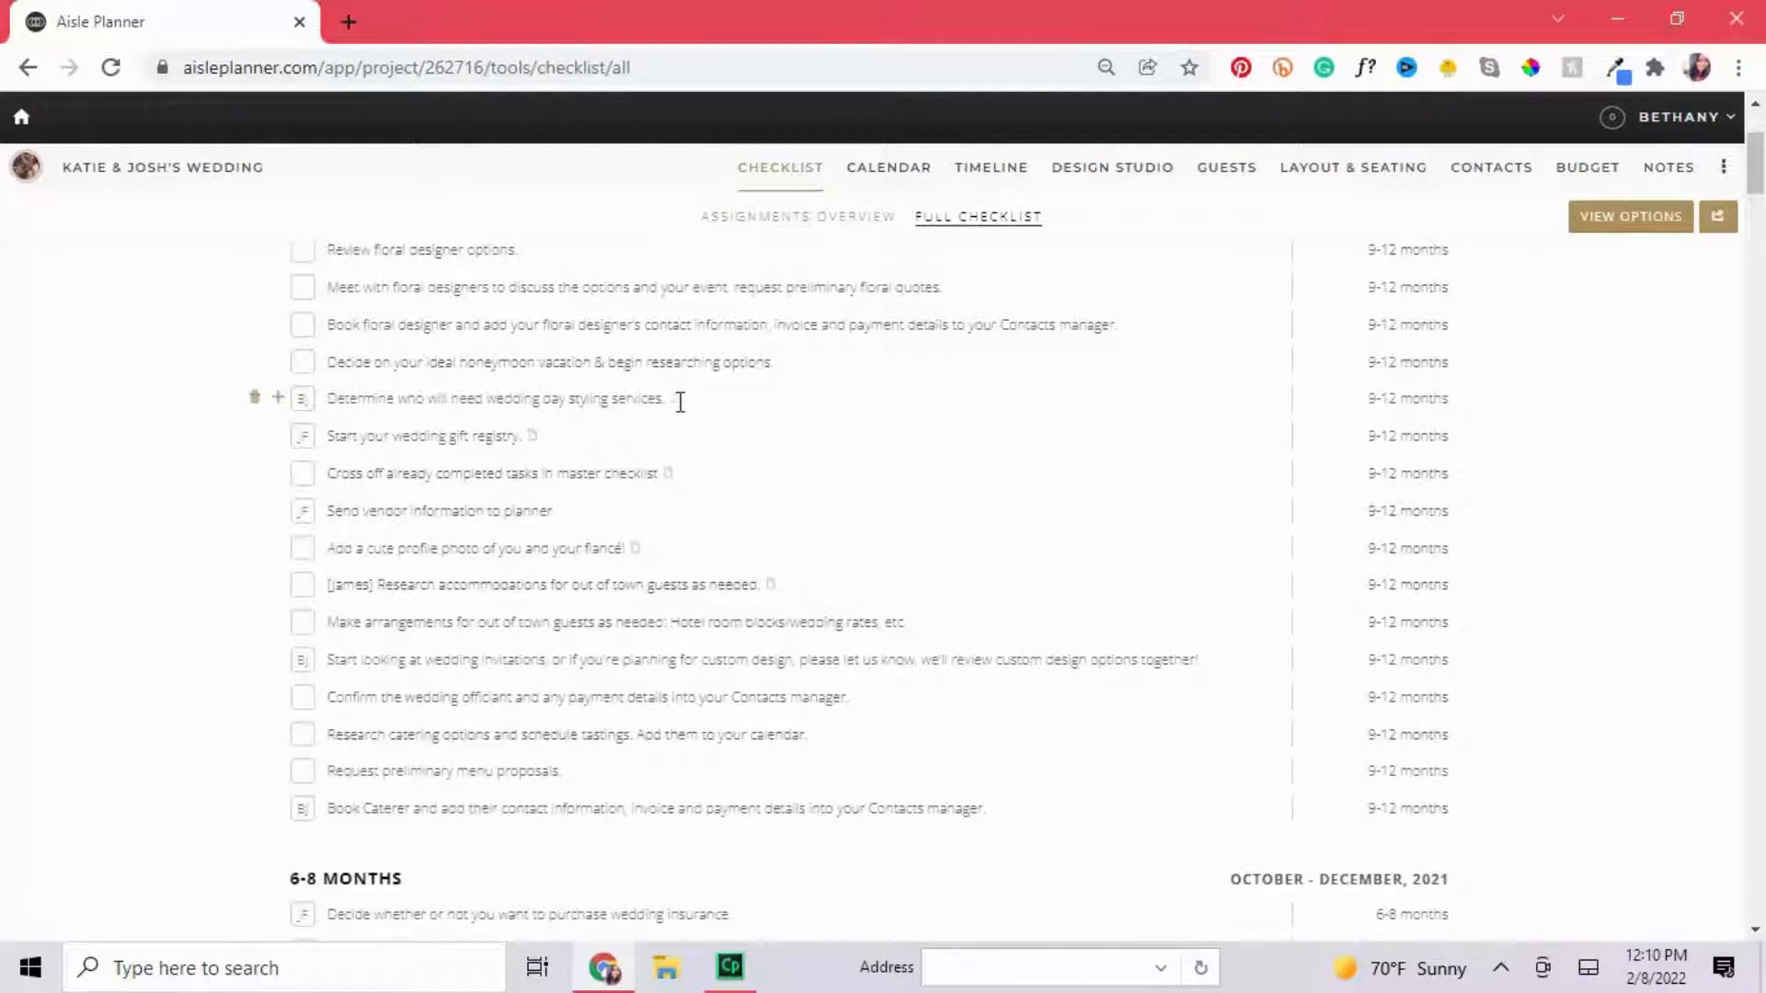
left_click(678, 401)
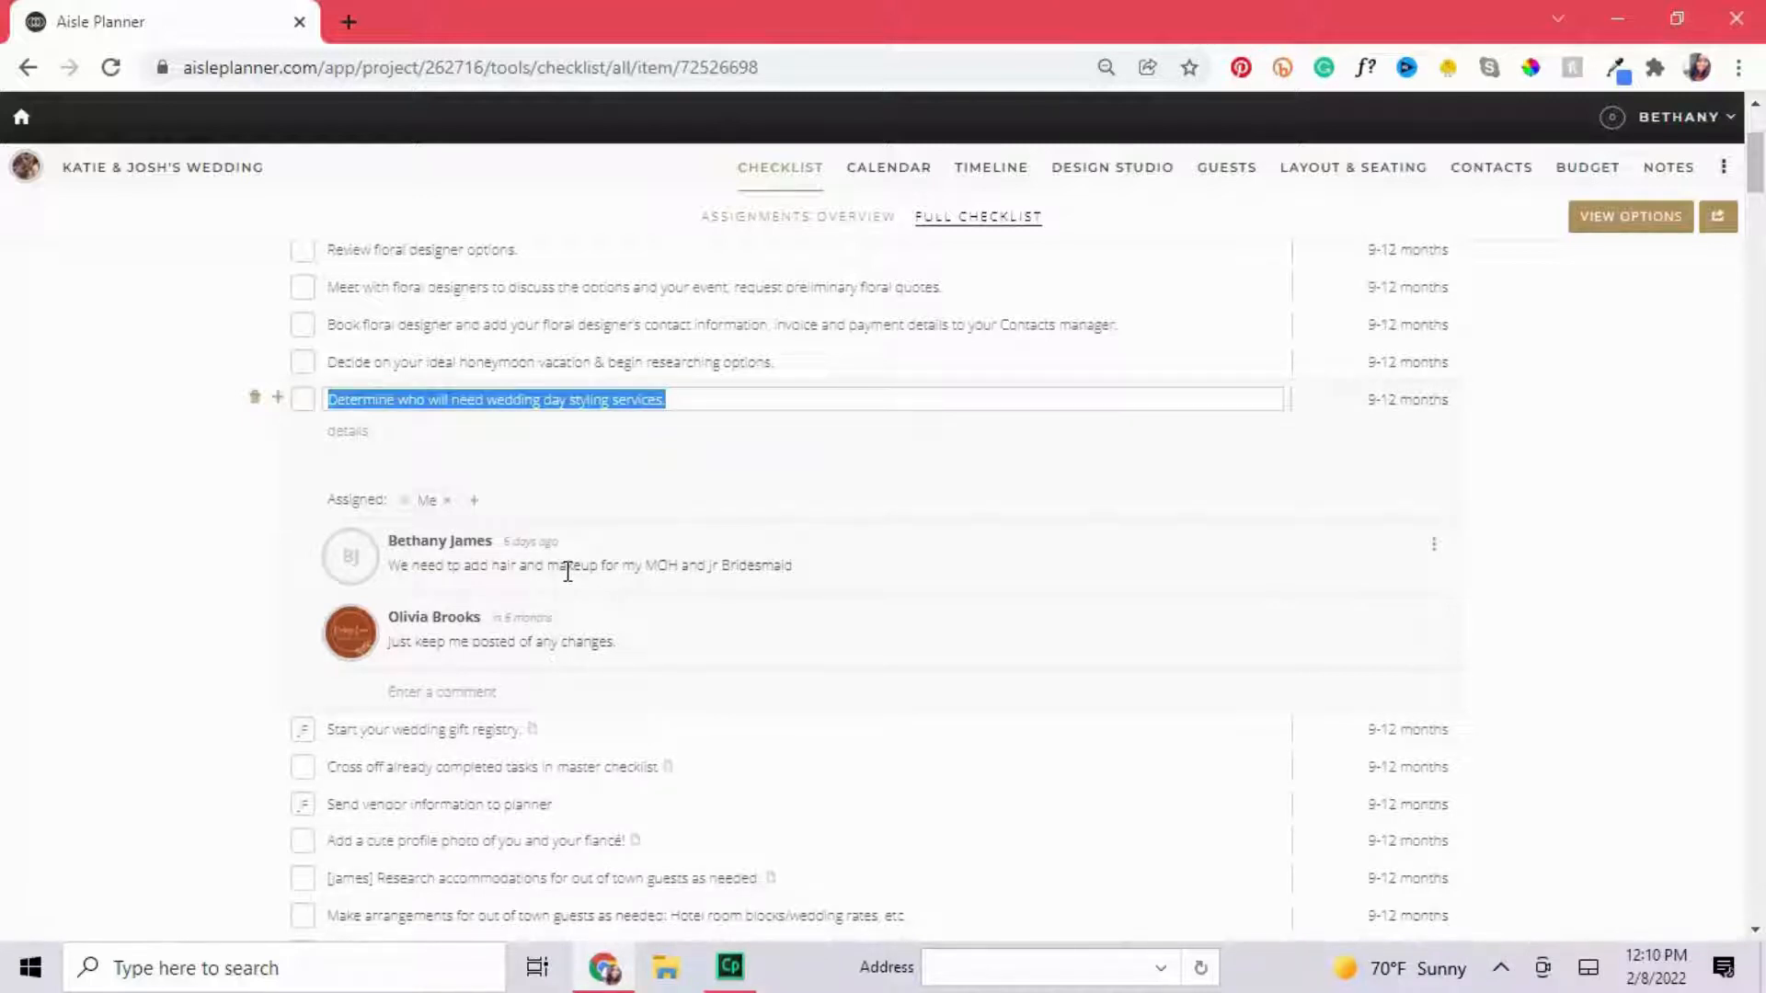
left_click(683, 428)
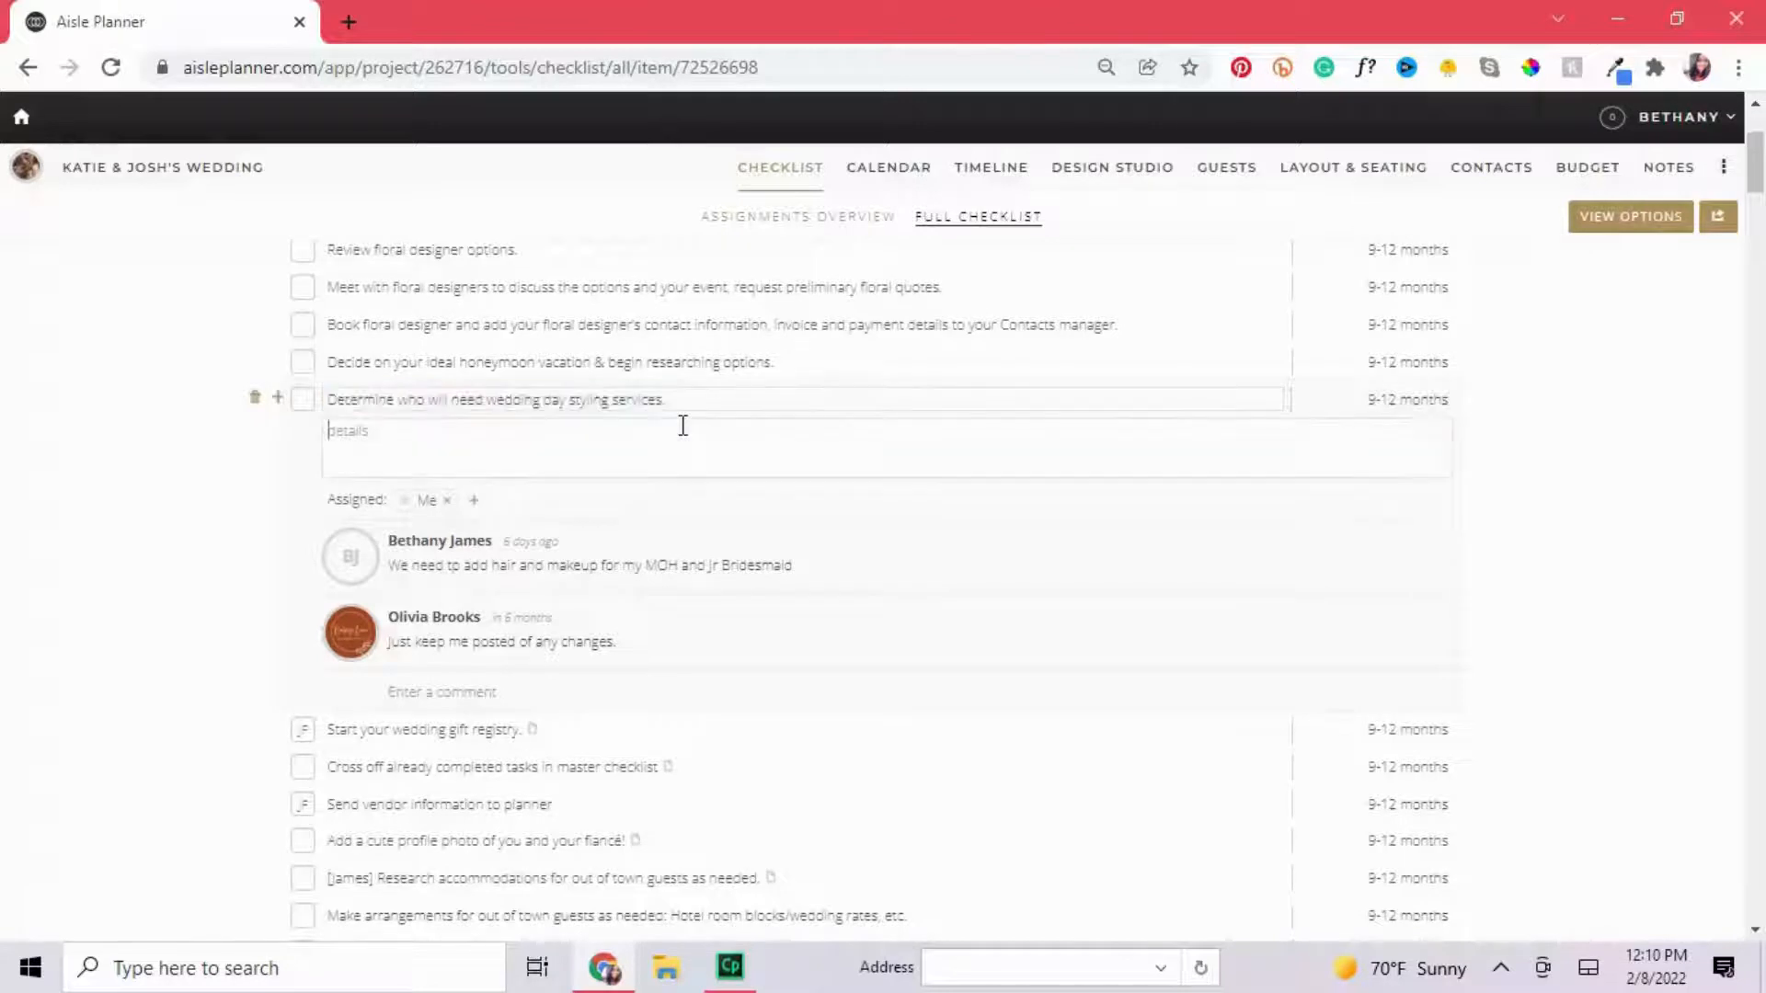
left_click(683, 401)
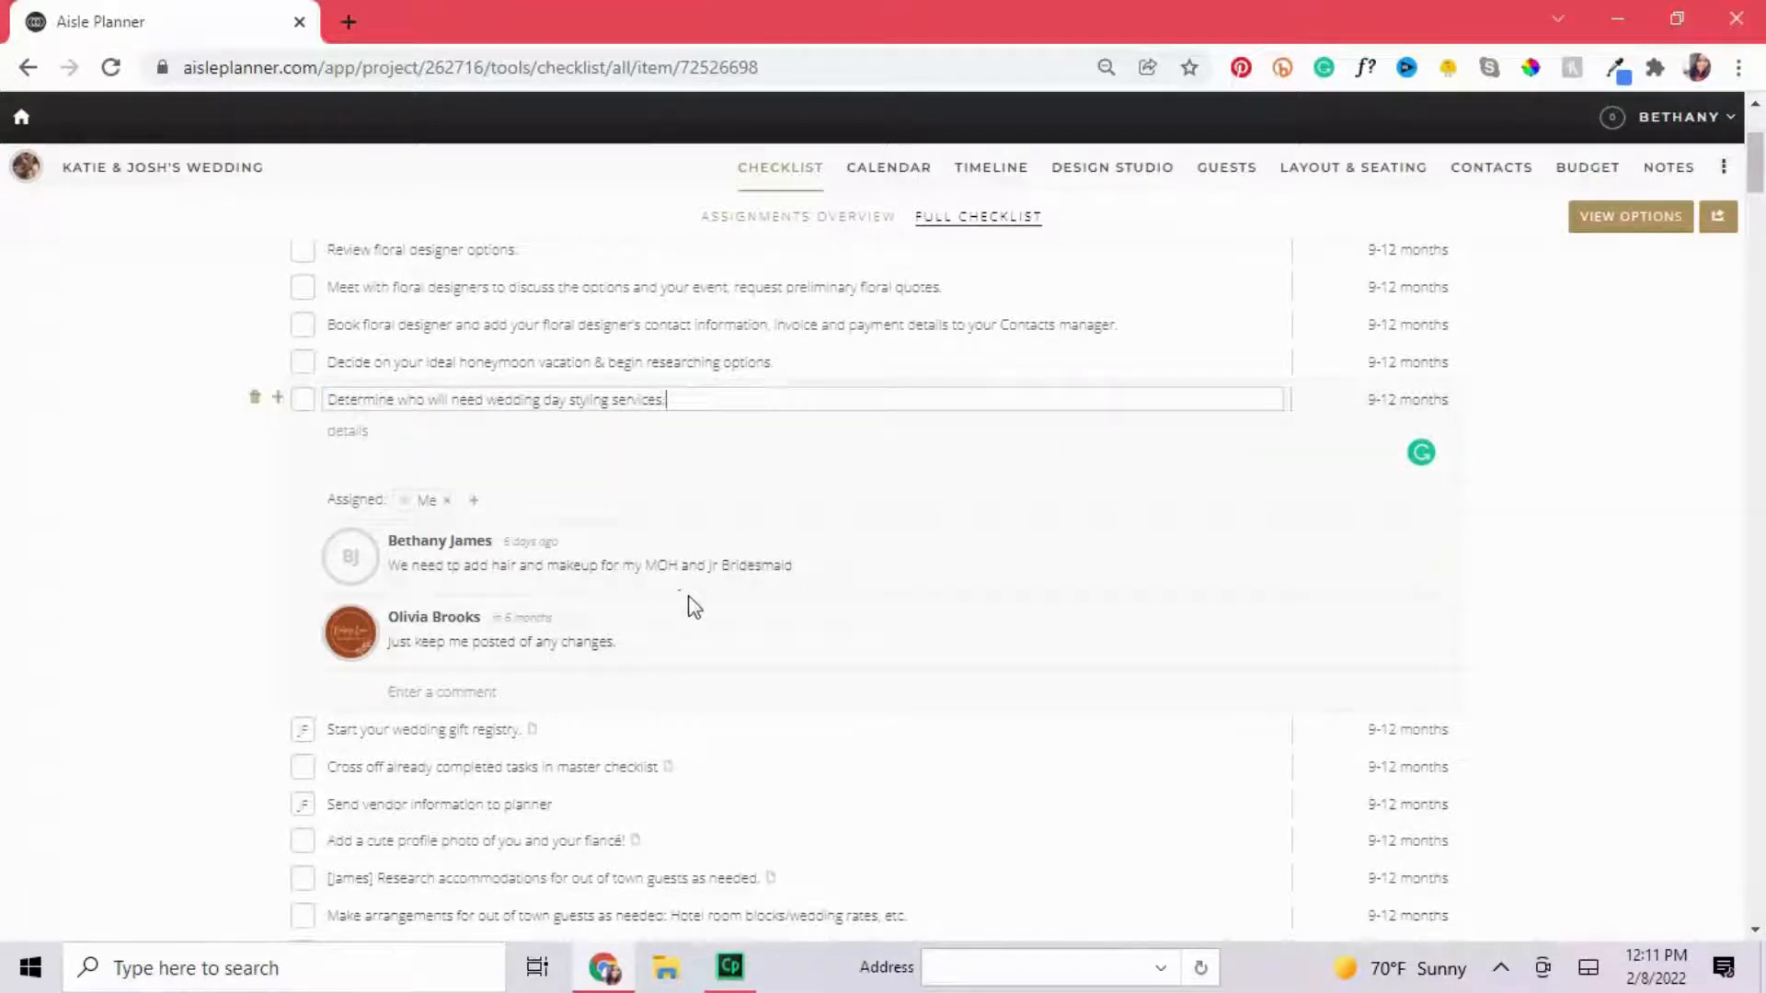
key("BackSpace")
left_click(107, 552)
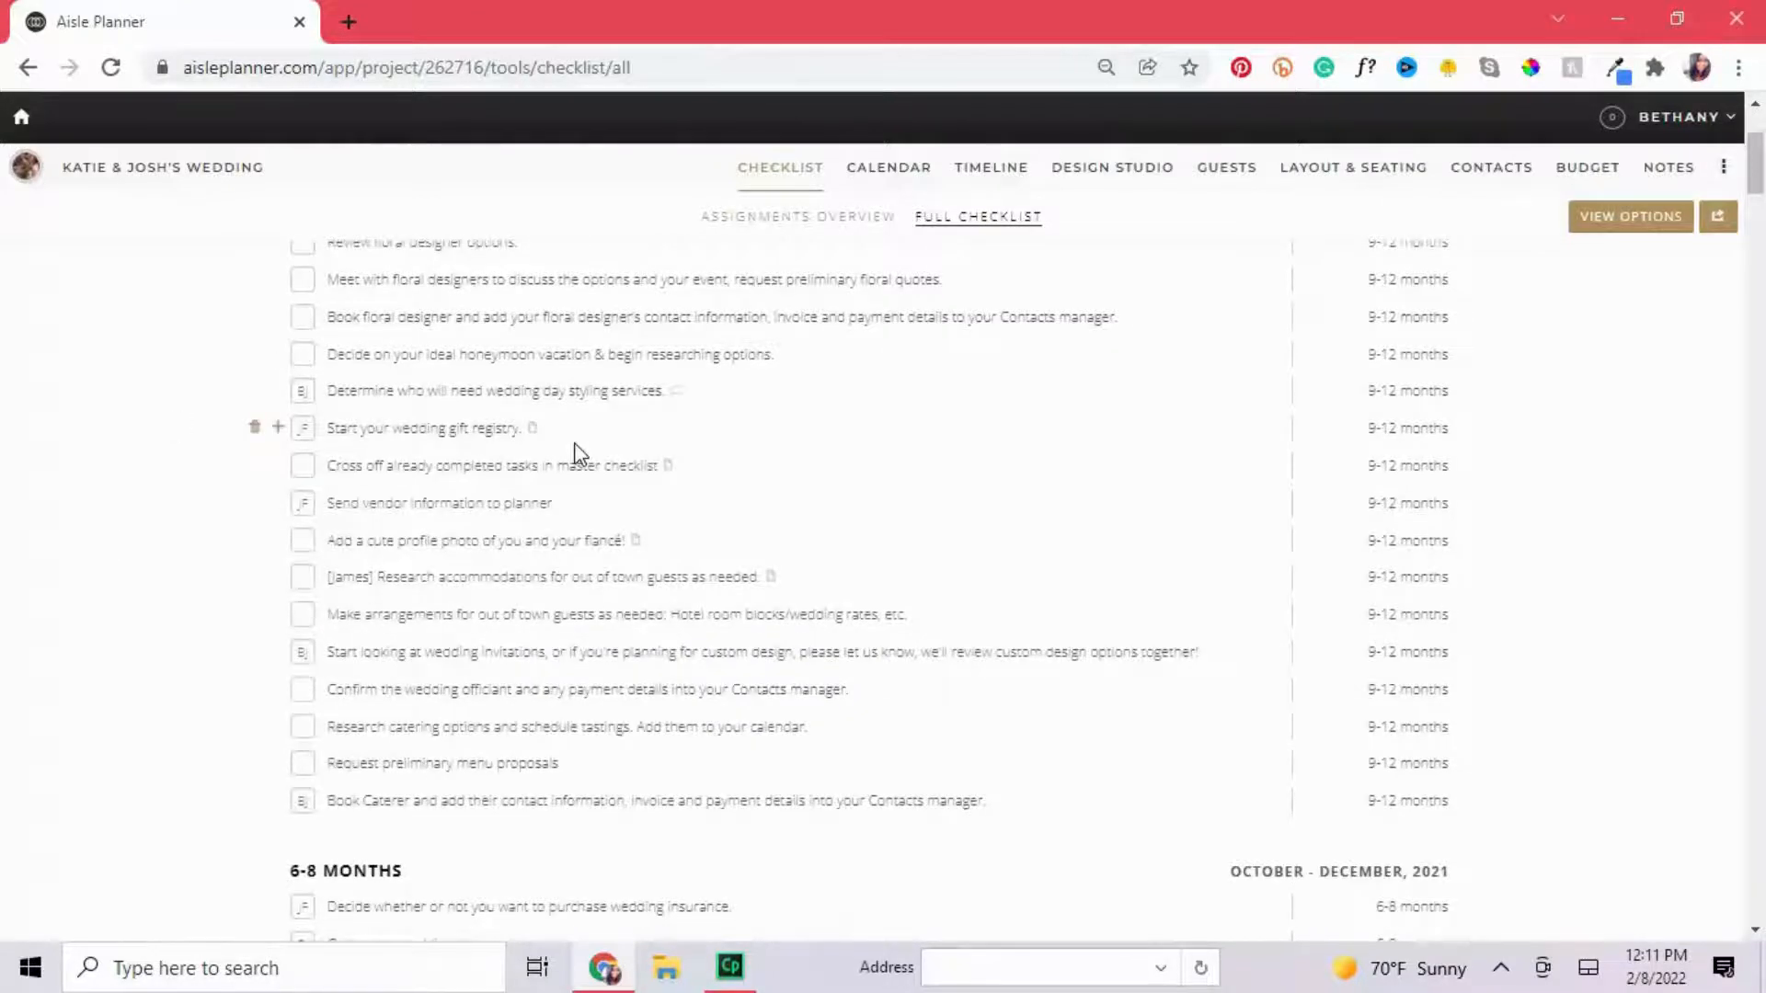
Assign the "Make arrangements for out of town guests as needed" task to the last person among the available assignees.
scroll(577, 452, "down", 2)
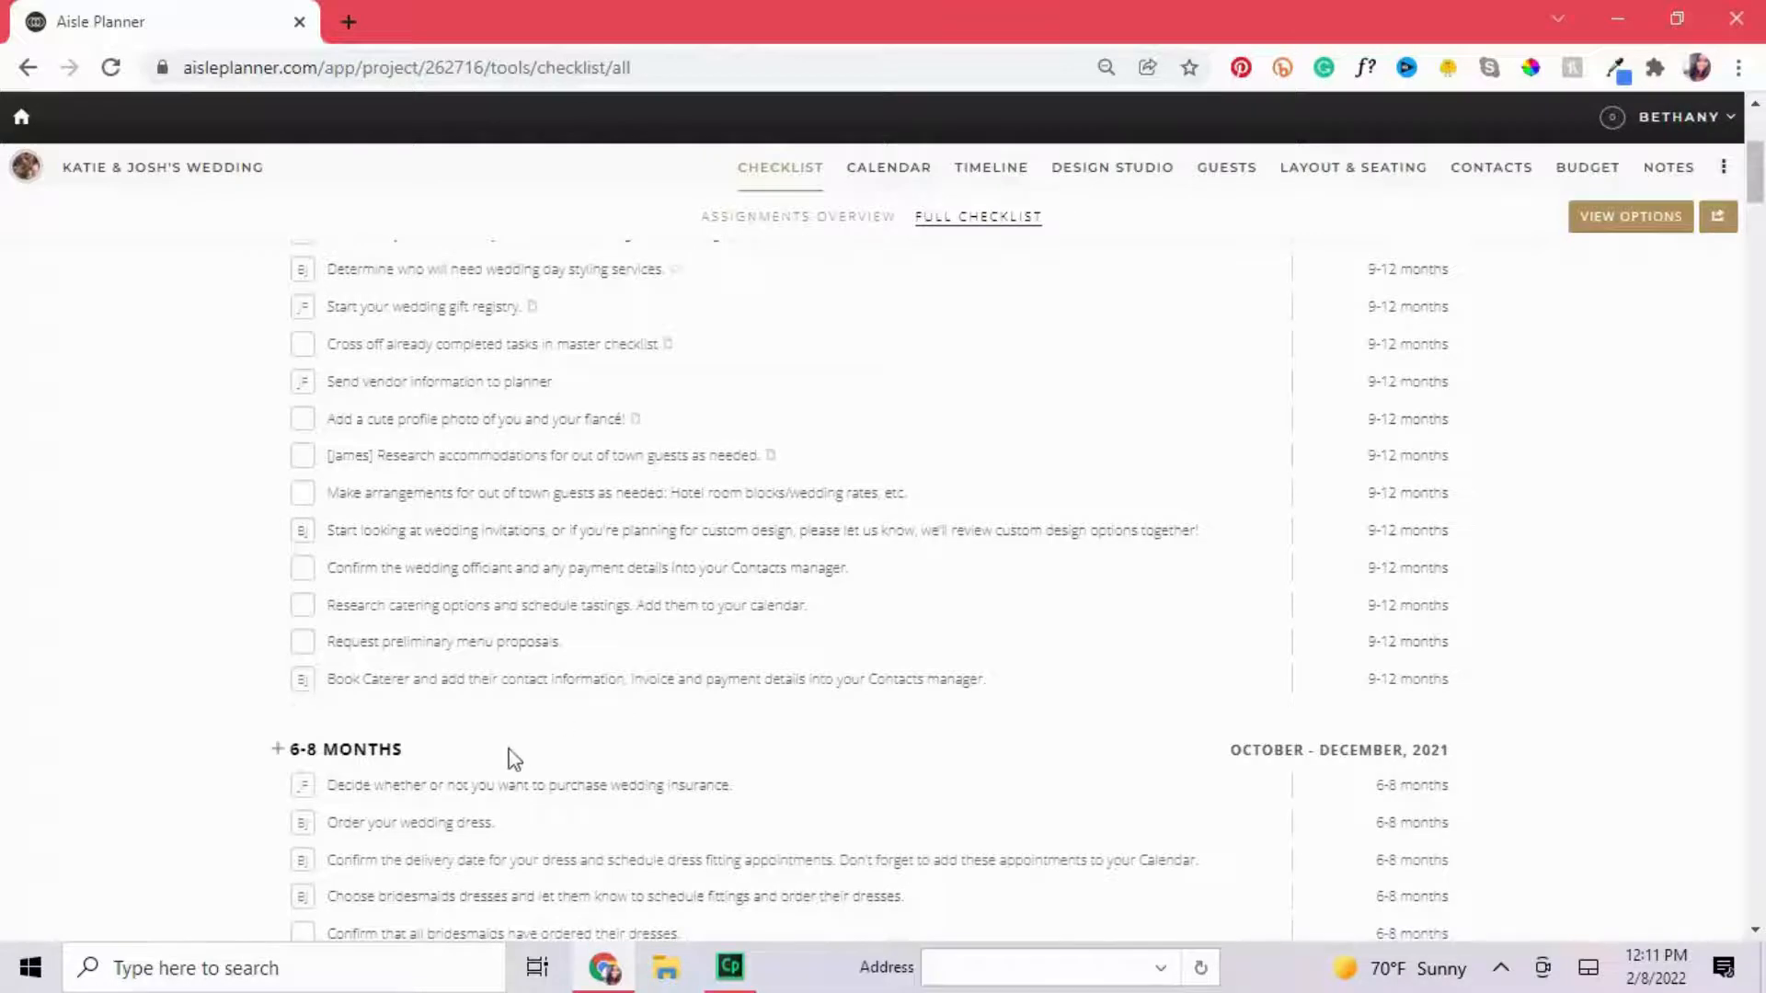
scroll(507, 759, "up", 4)
scroll(520, 751, "up", 2)
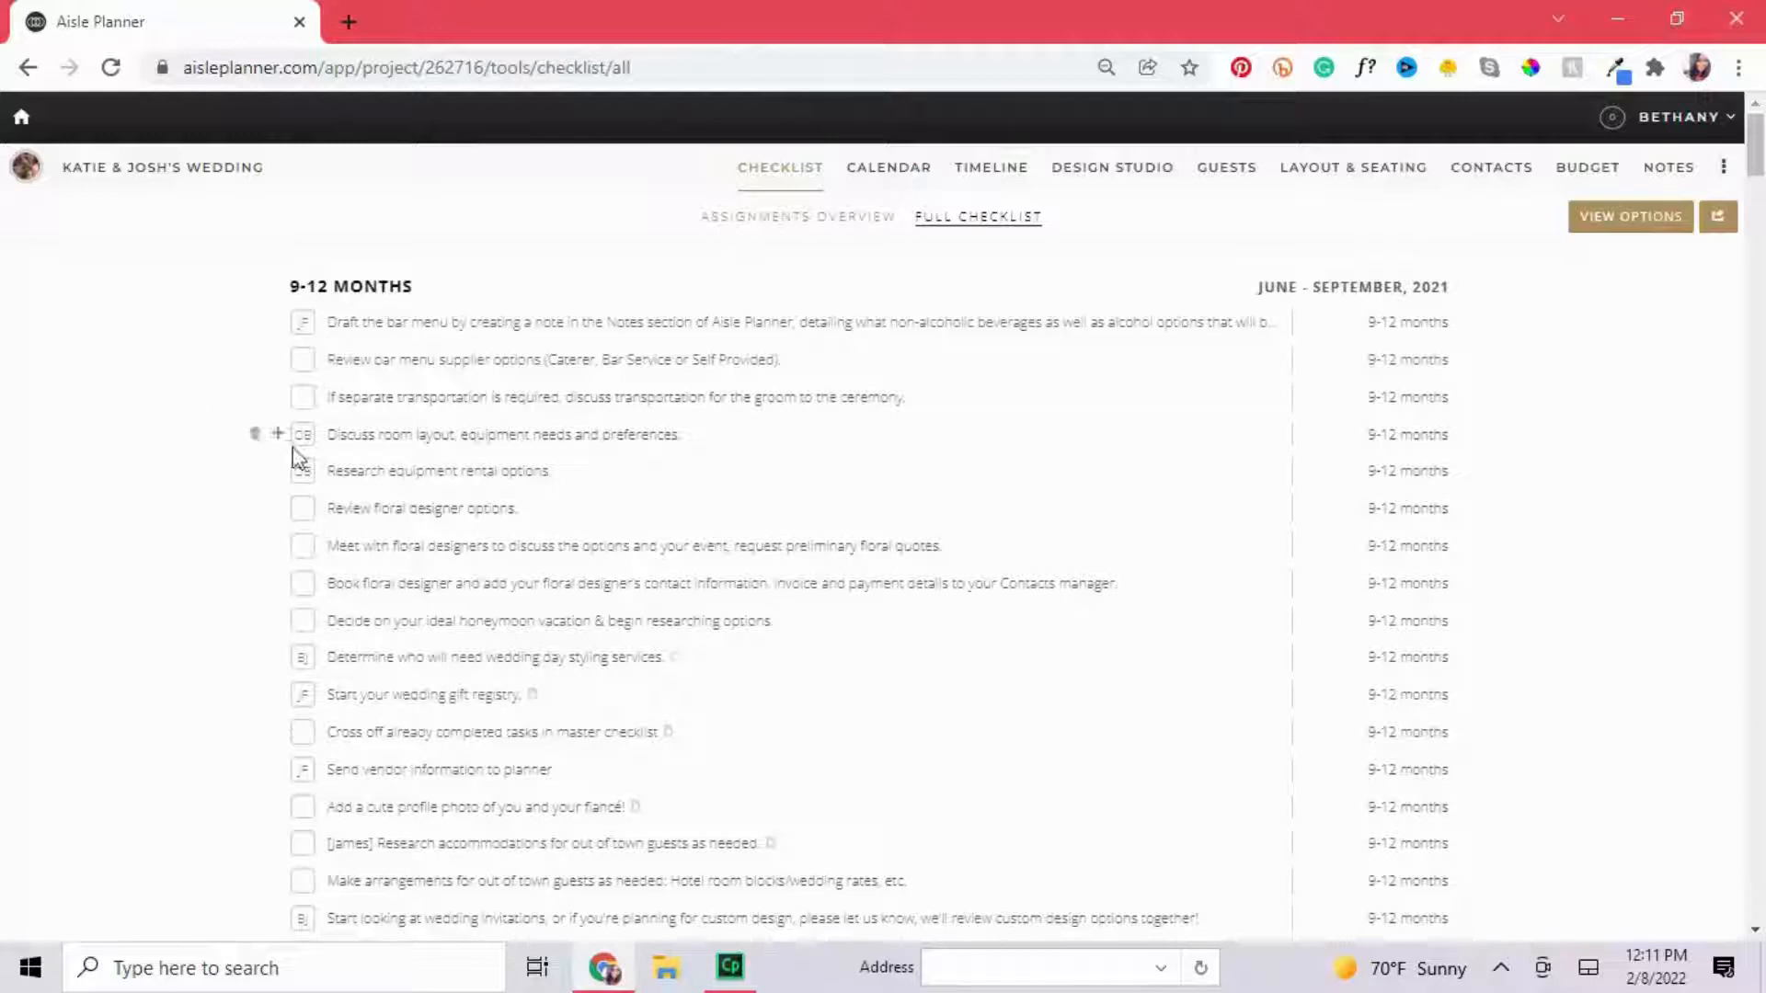
scroll(268, 599, "down", 3)
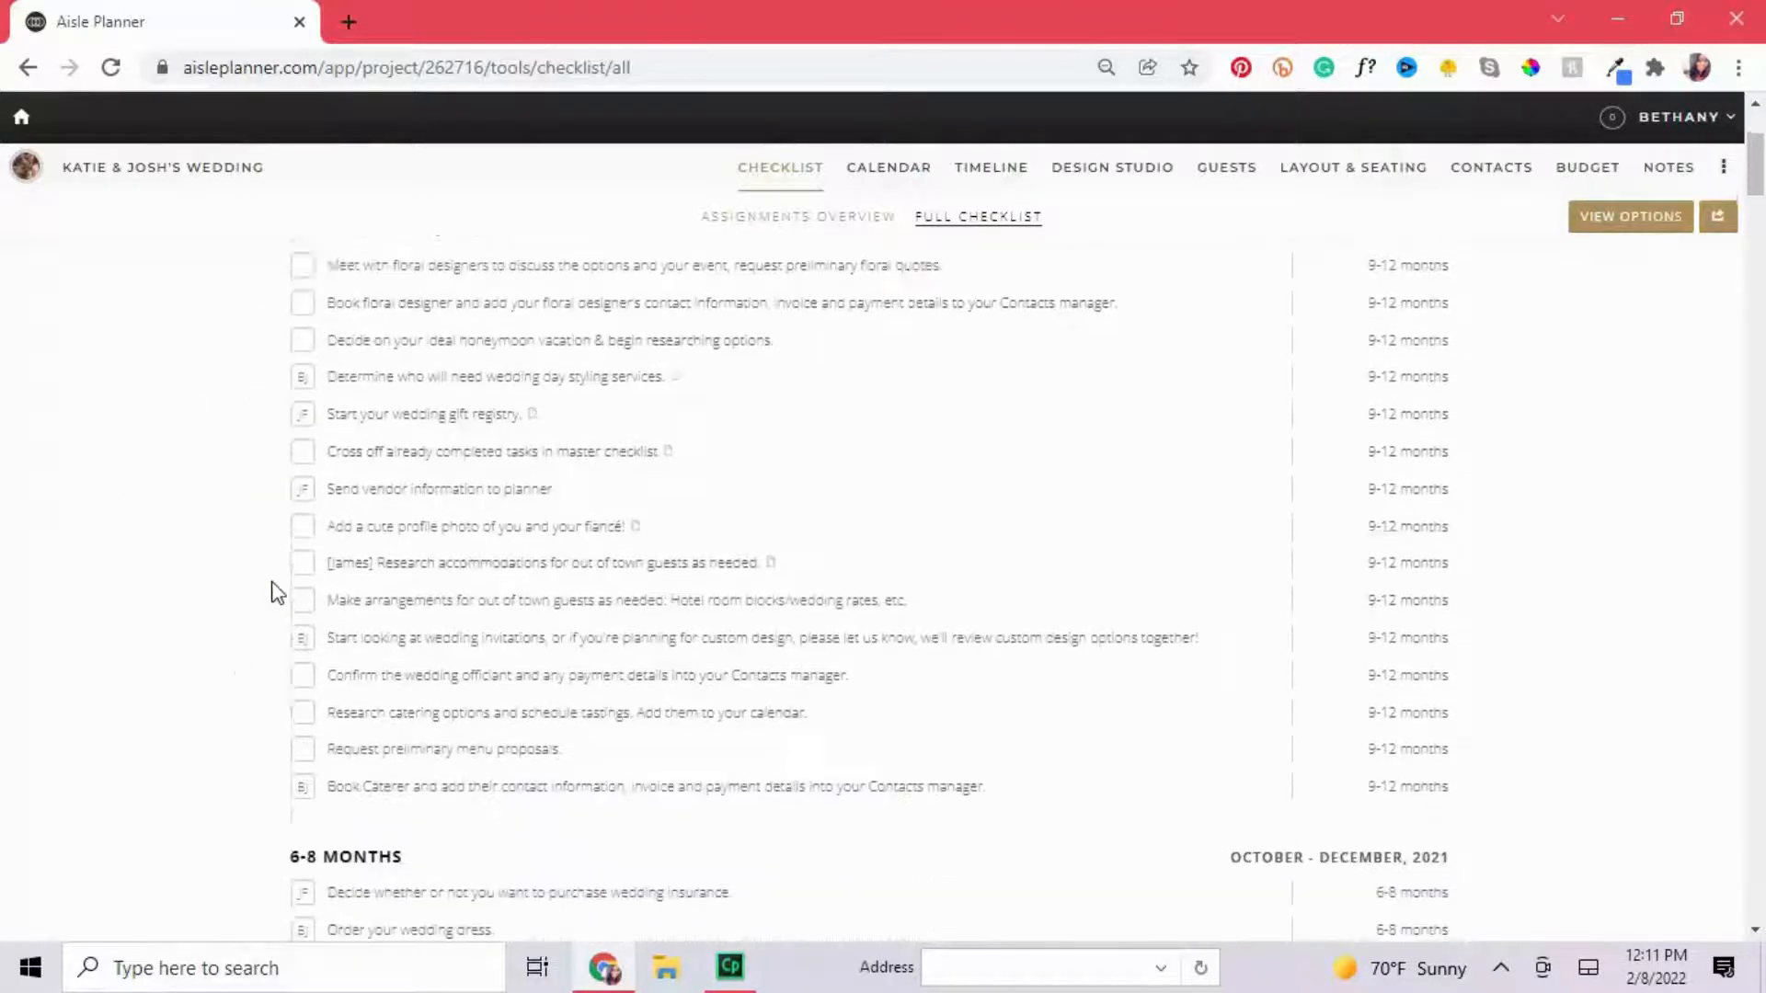
scroll(271, 593, "down", 1)
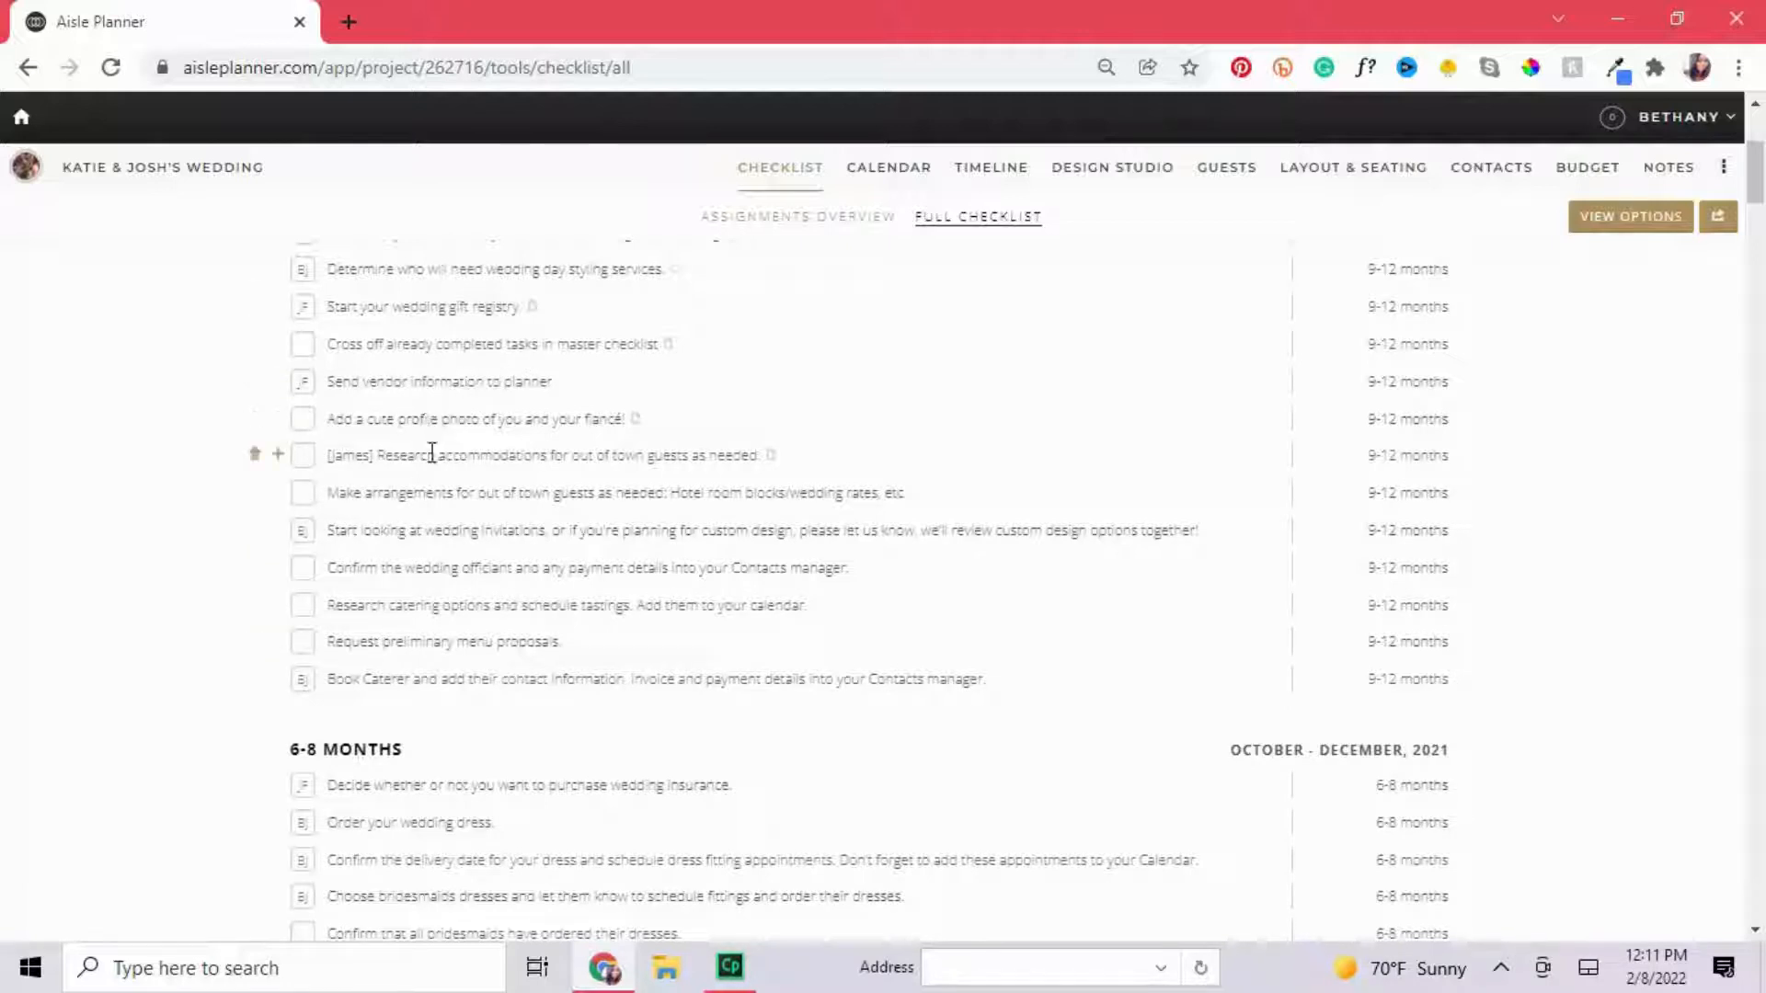
left_click(396, 493)
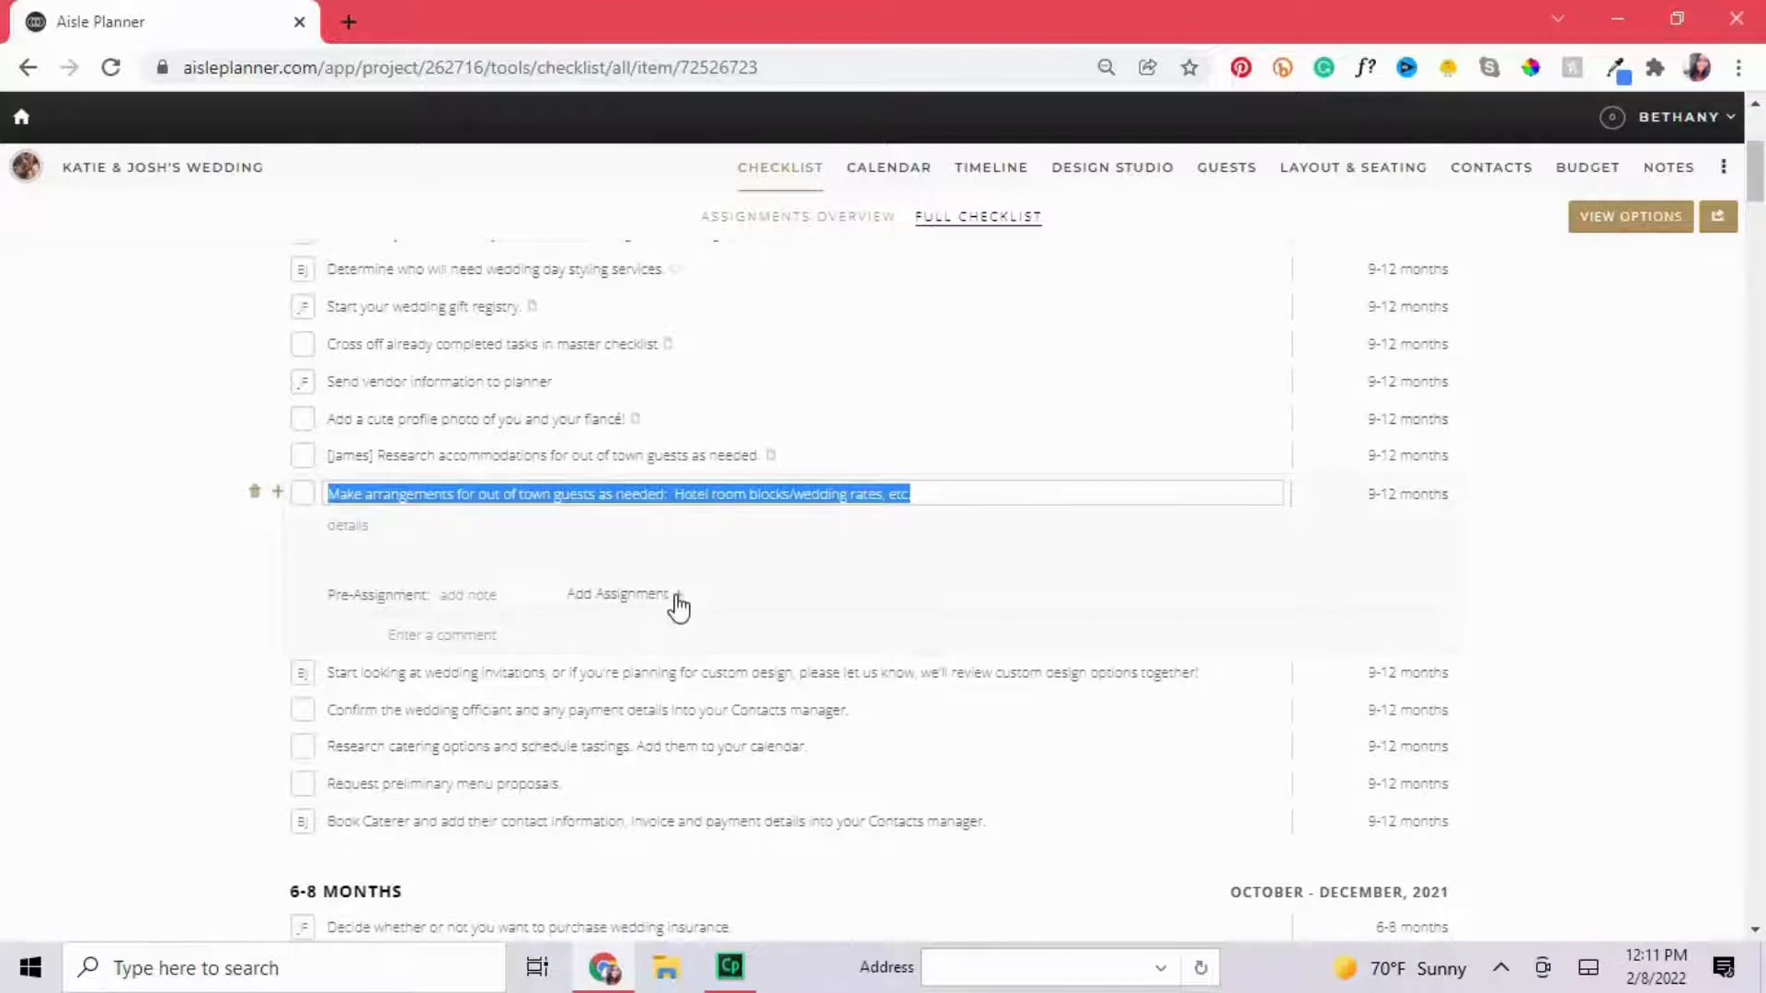
left_click(676, 596)
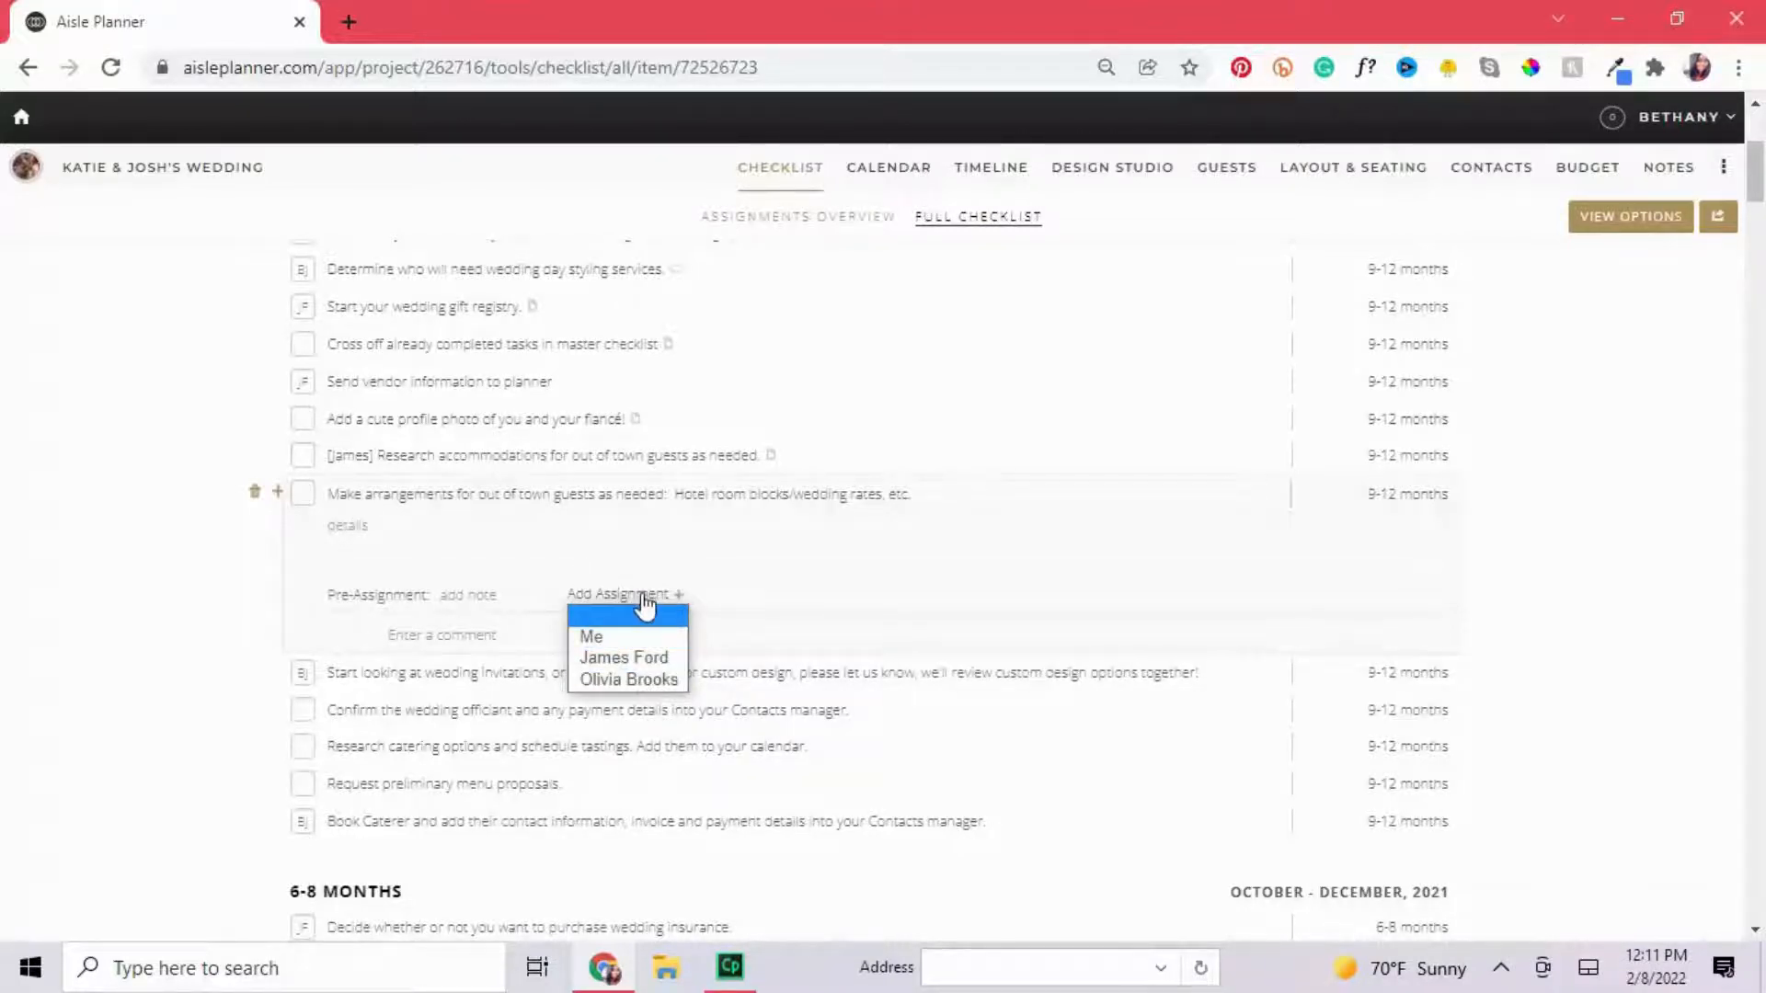
left_click(634, 680)
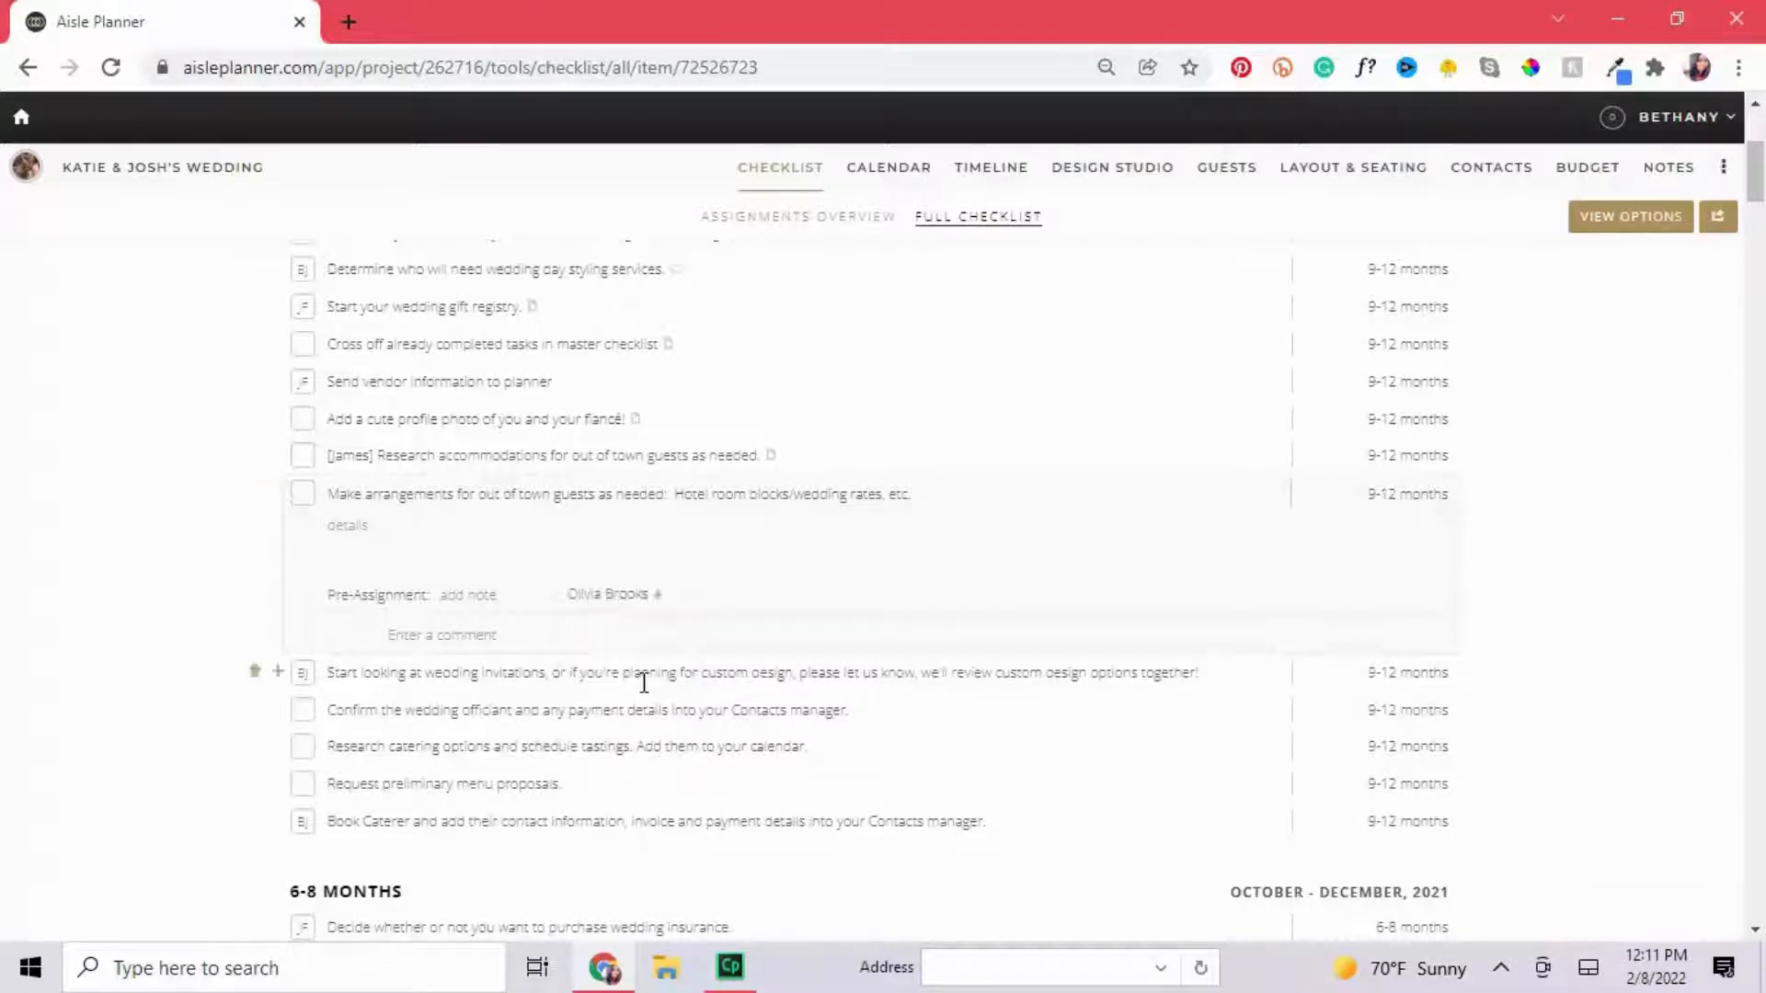
left_click(119, 564)
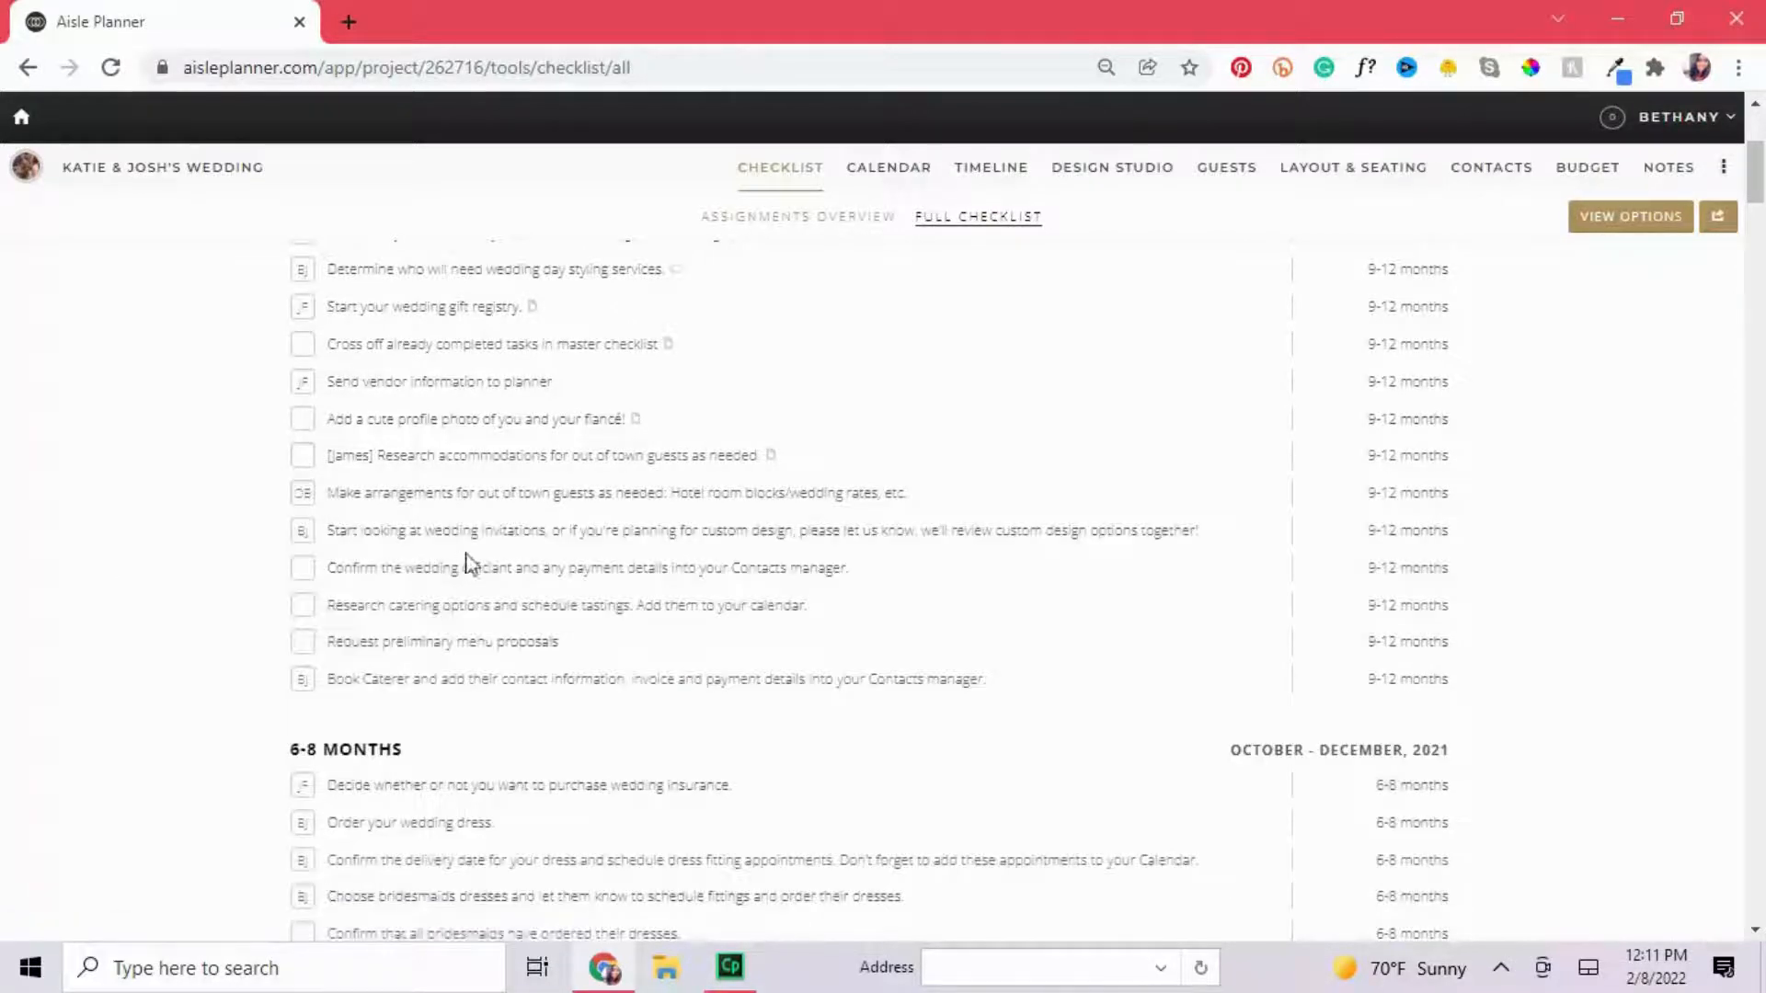
Assign the "Add a cute profile photo of you and your fiancé!" task to Me.
left_click(430, 419)
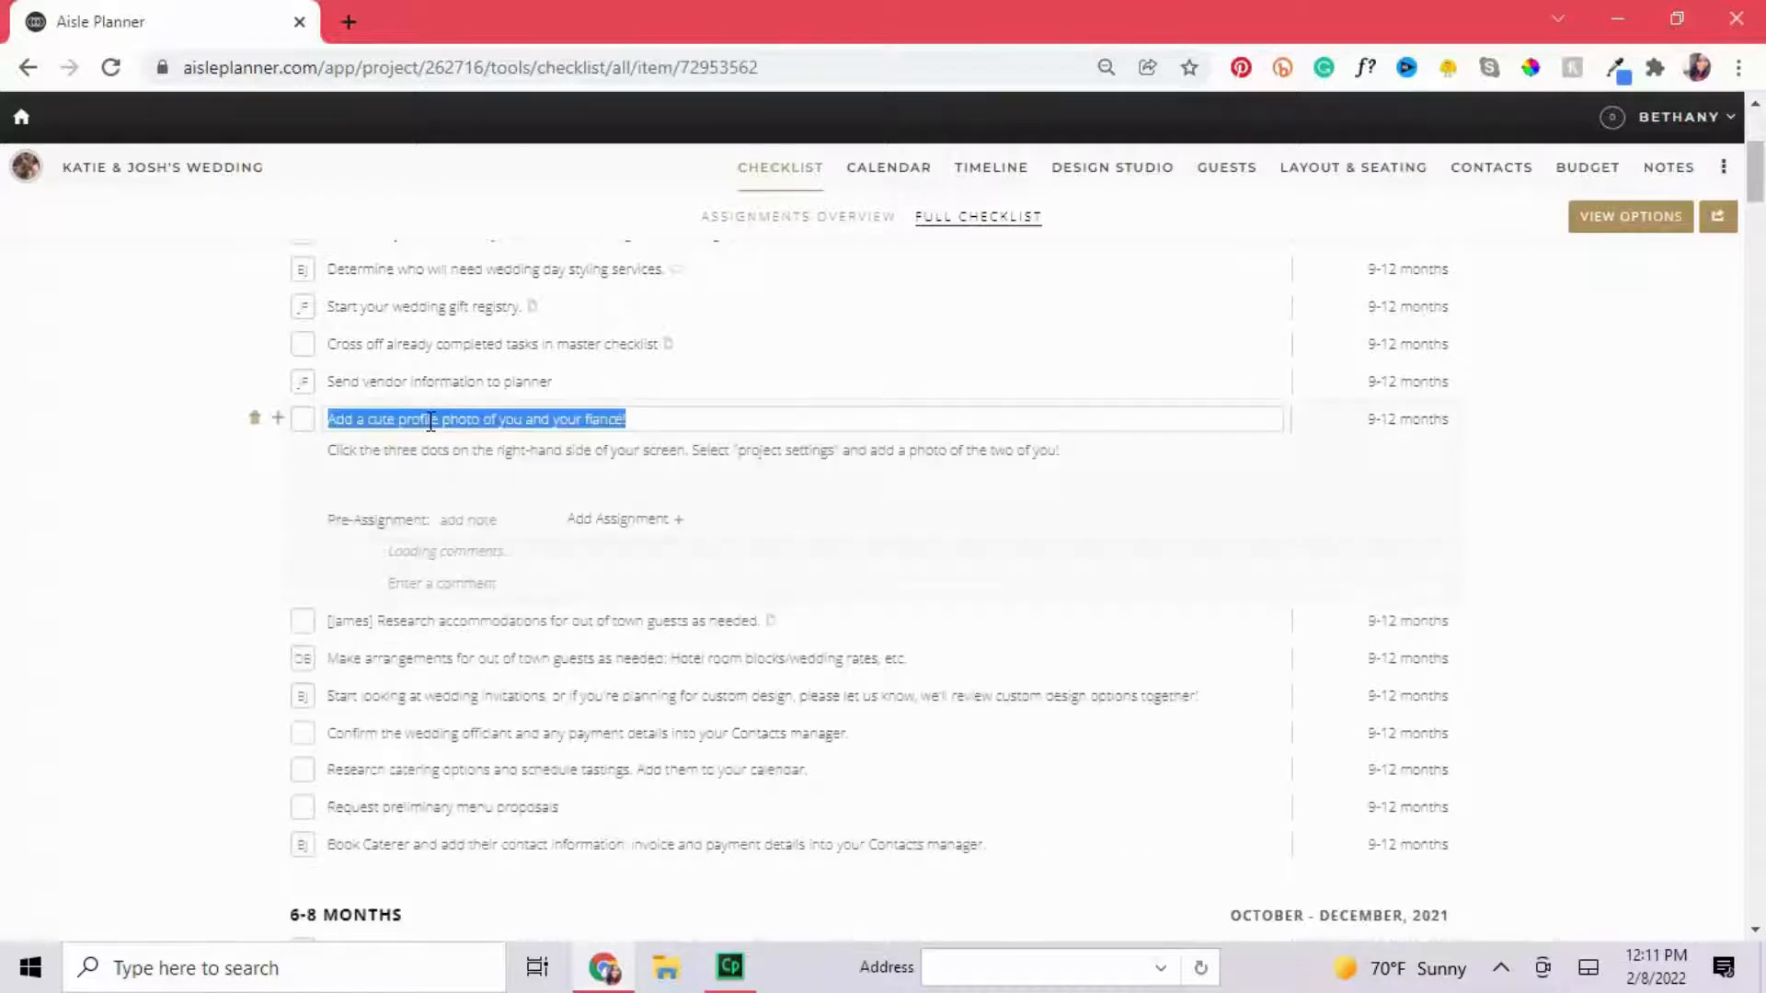
left_click(628, 520)
left_click(603, 560)
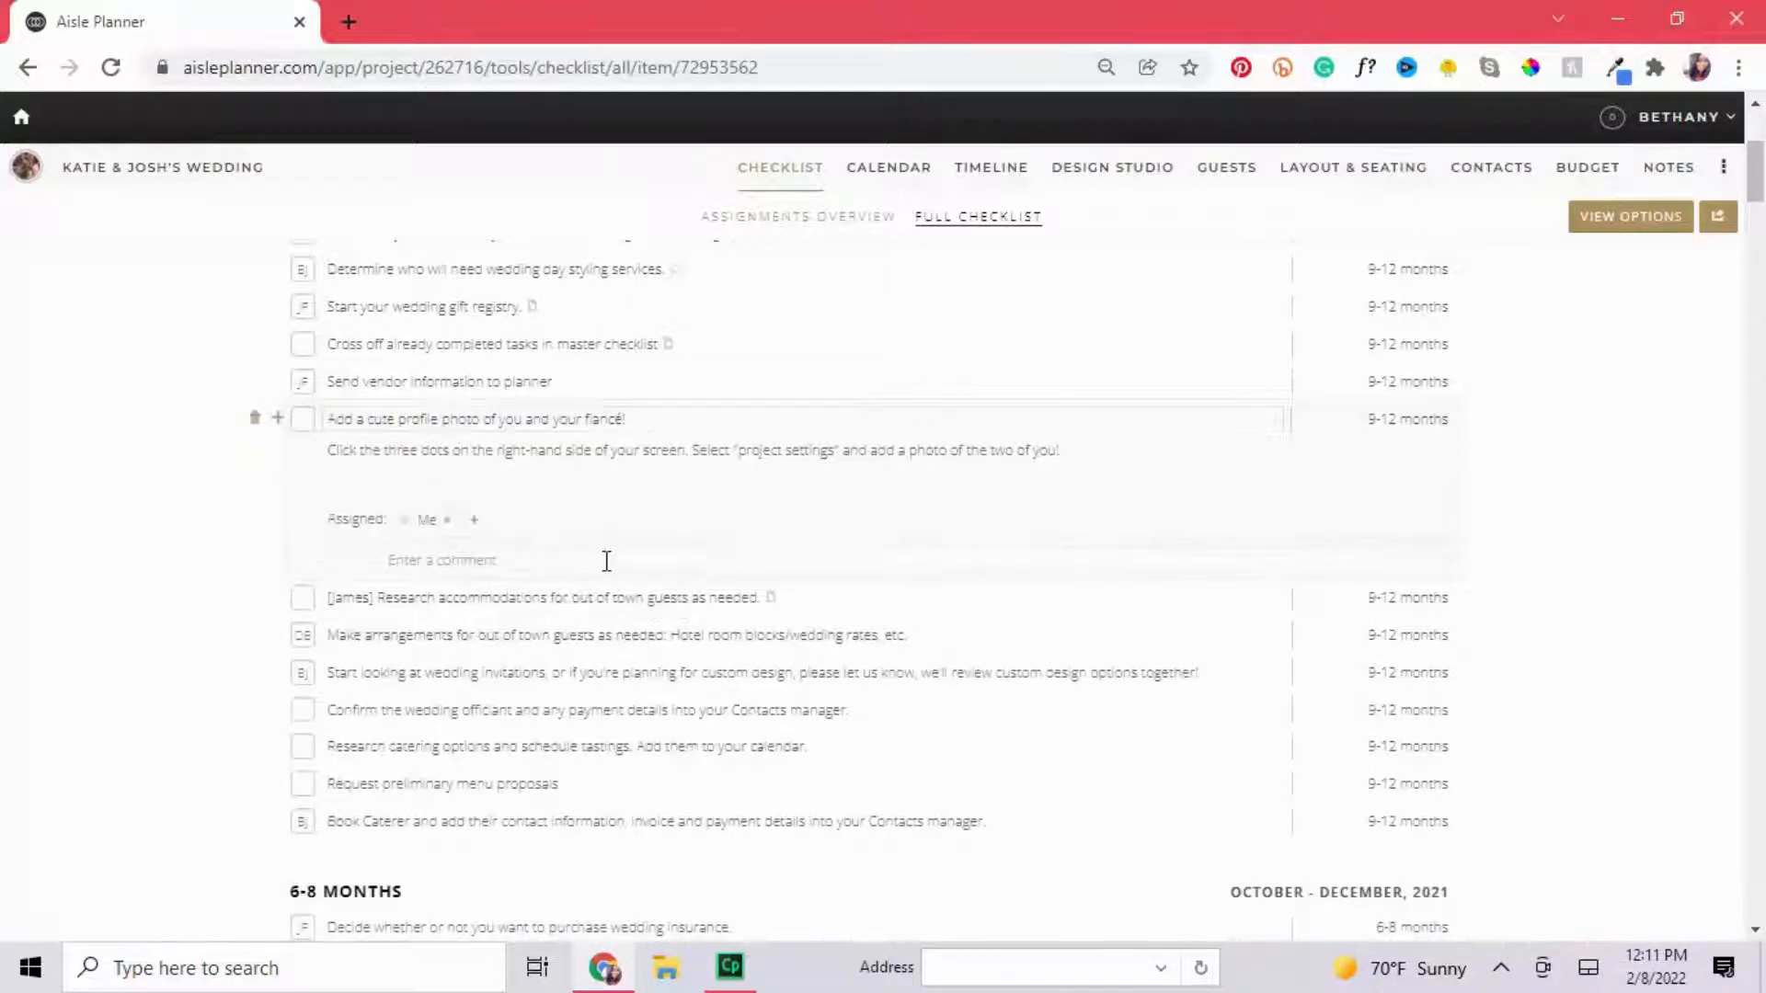
left_click(166, 543)
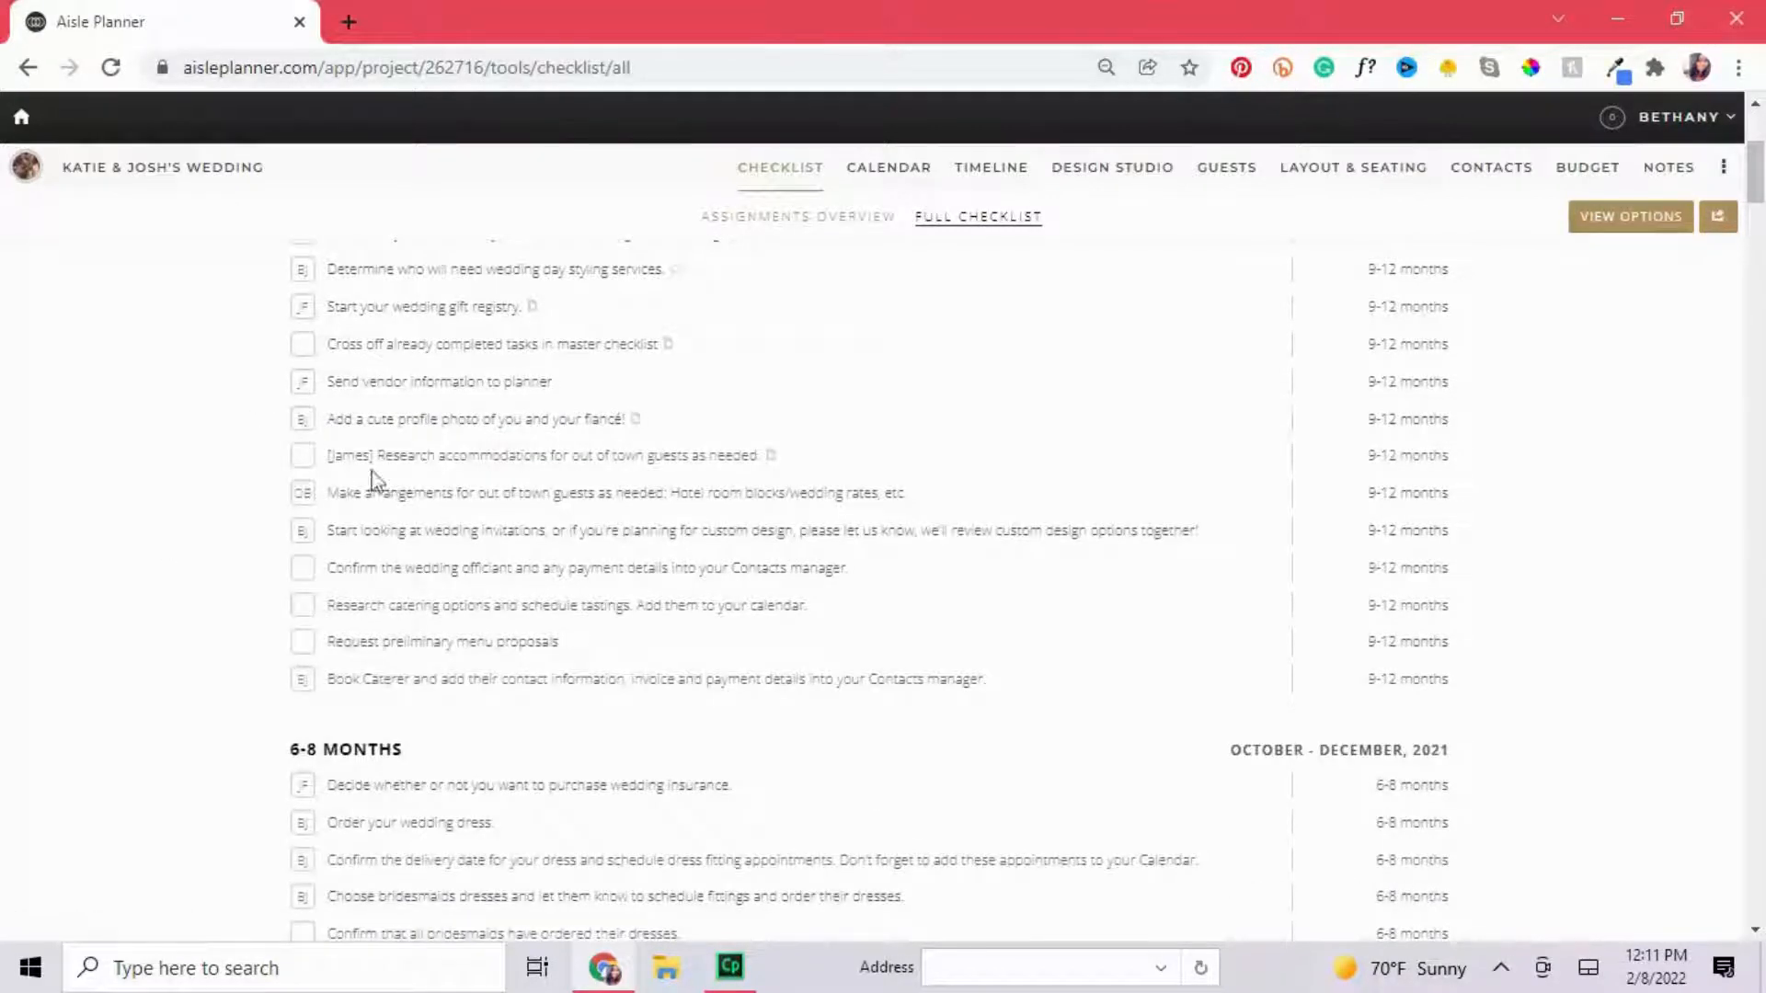
Enter the groom's first name as the pre-assignment note on the "Pick up your wedding bands and confirm fit." task and close the task.
scroll(387, 464, "up", 3)
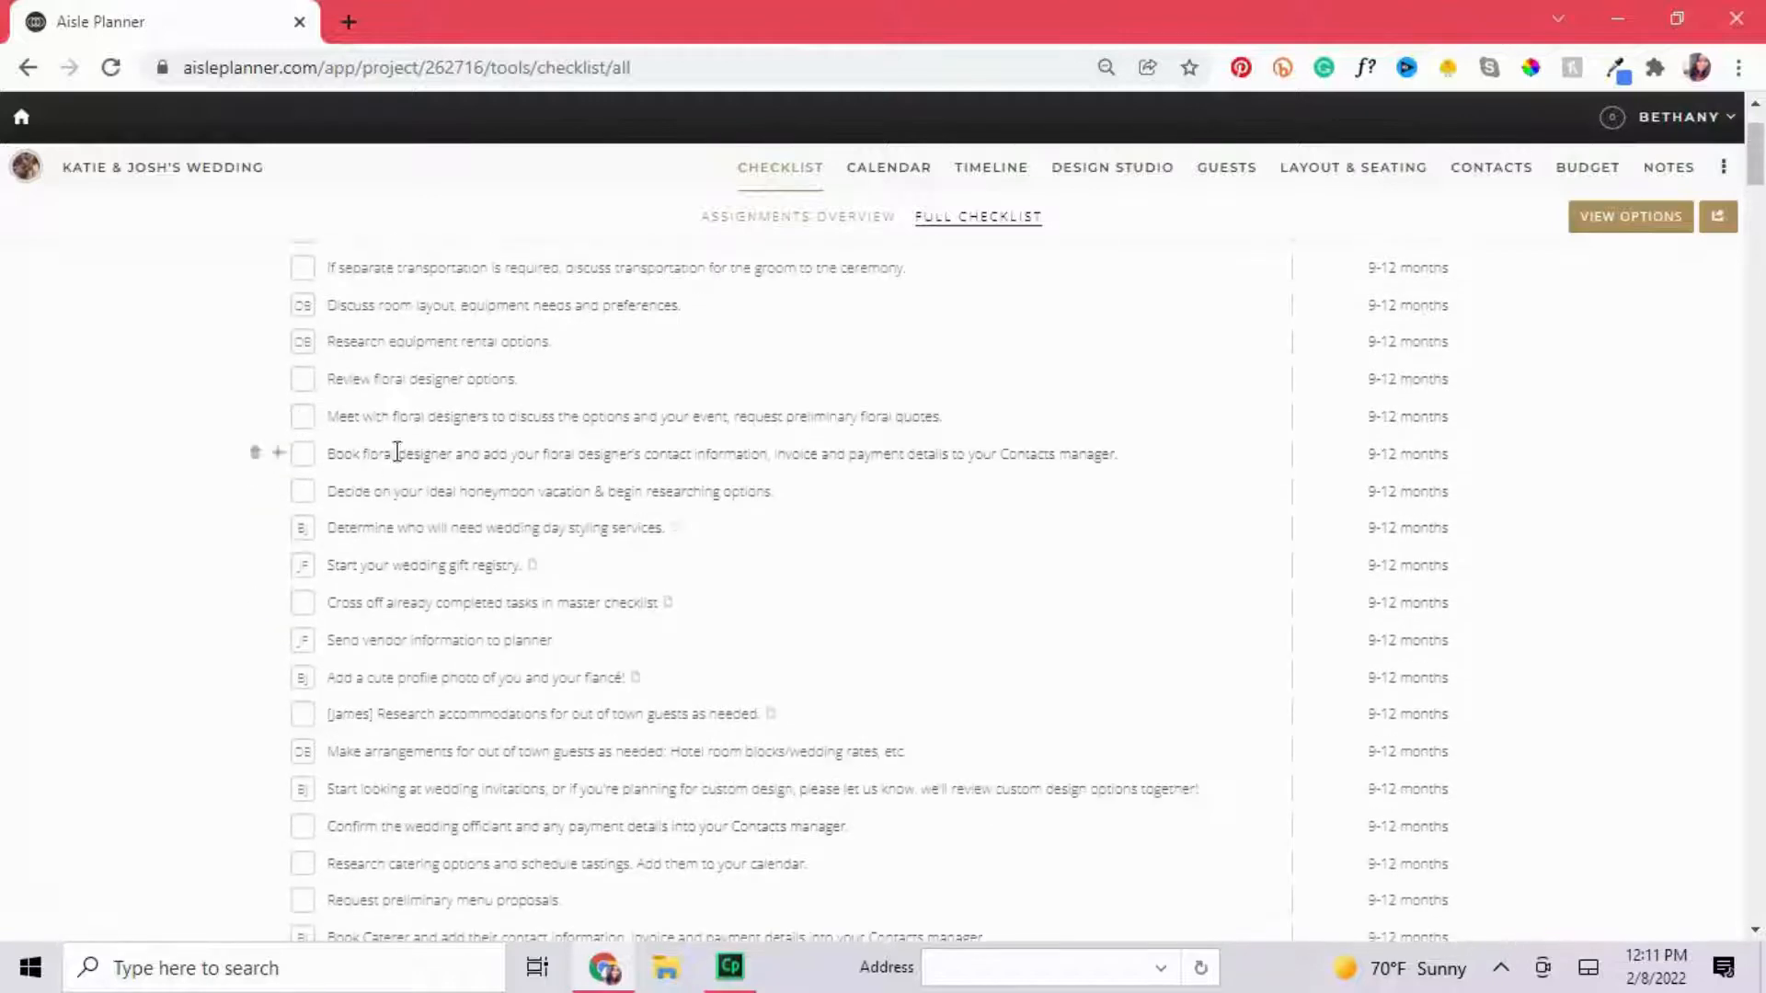
scroll(394, 456, "down", 20)
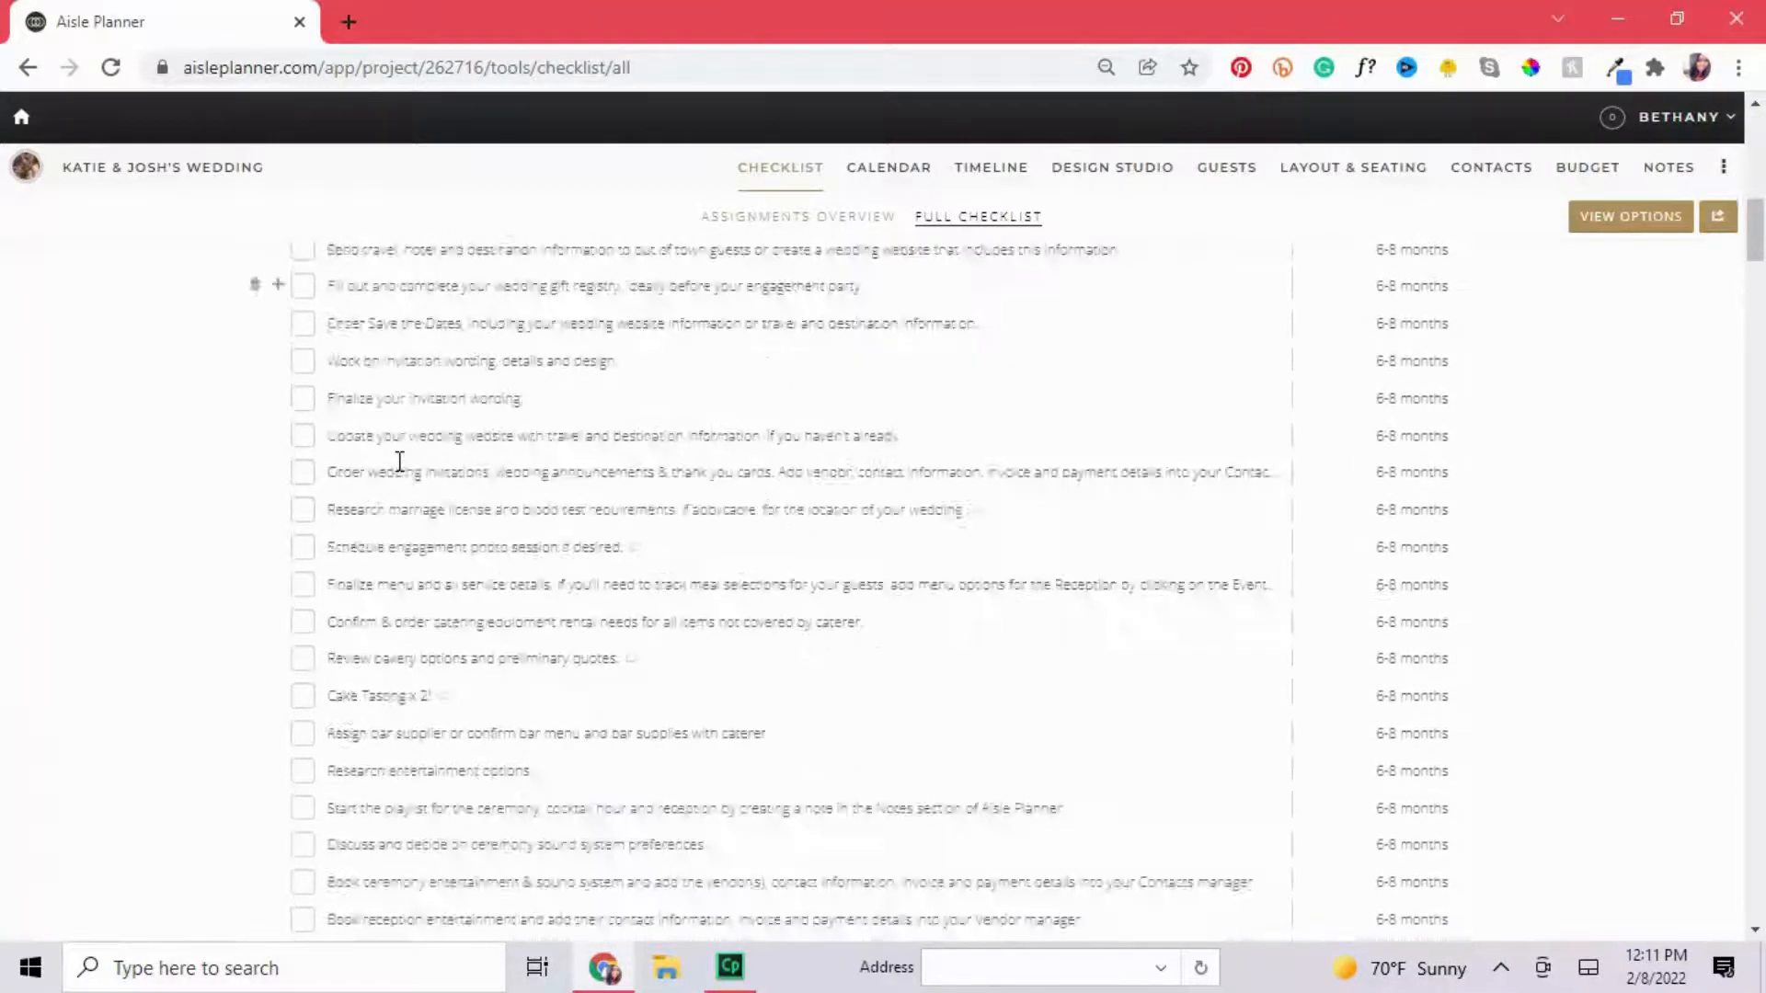
scroll(399, 460, "down", 7)
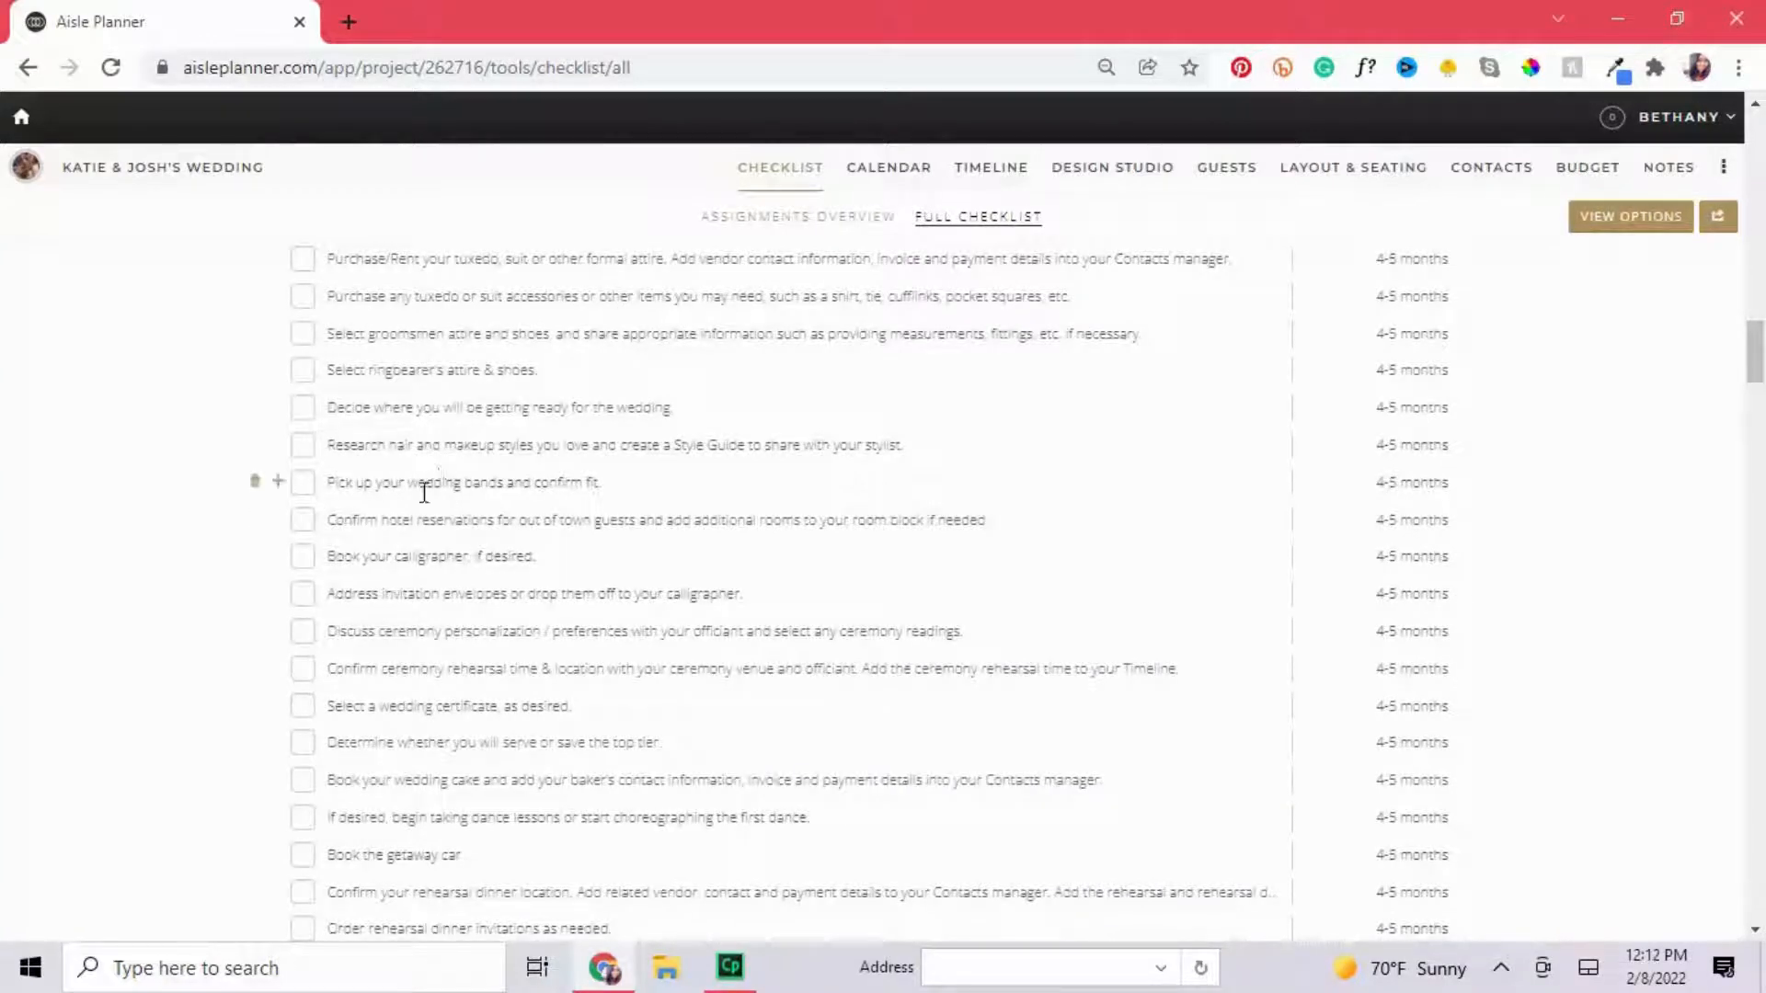
left_click(402, 483)
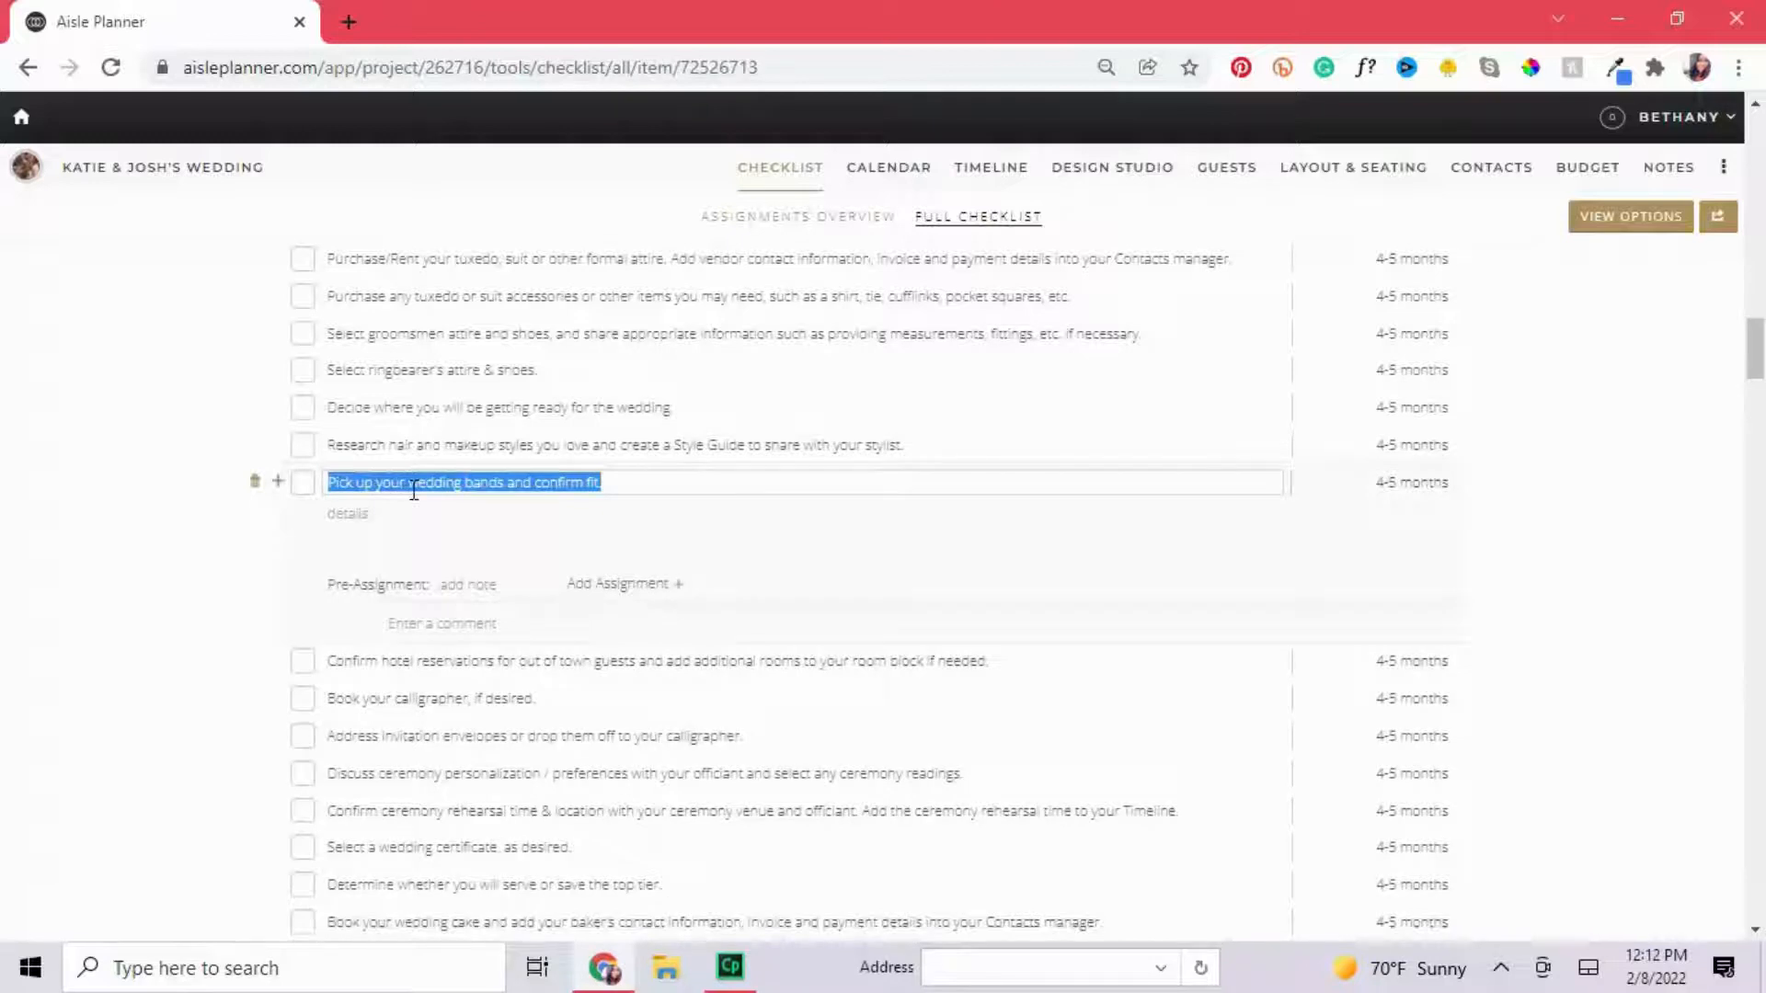
left_click(484, 585)
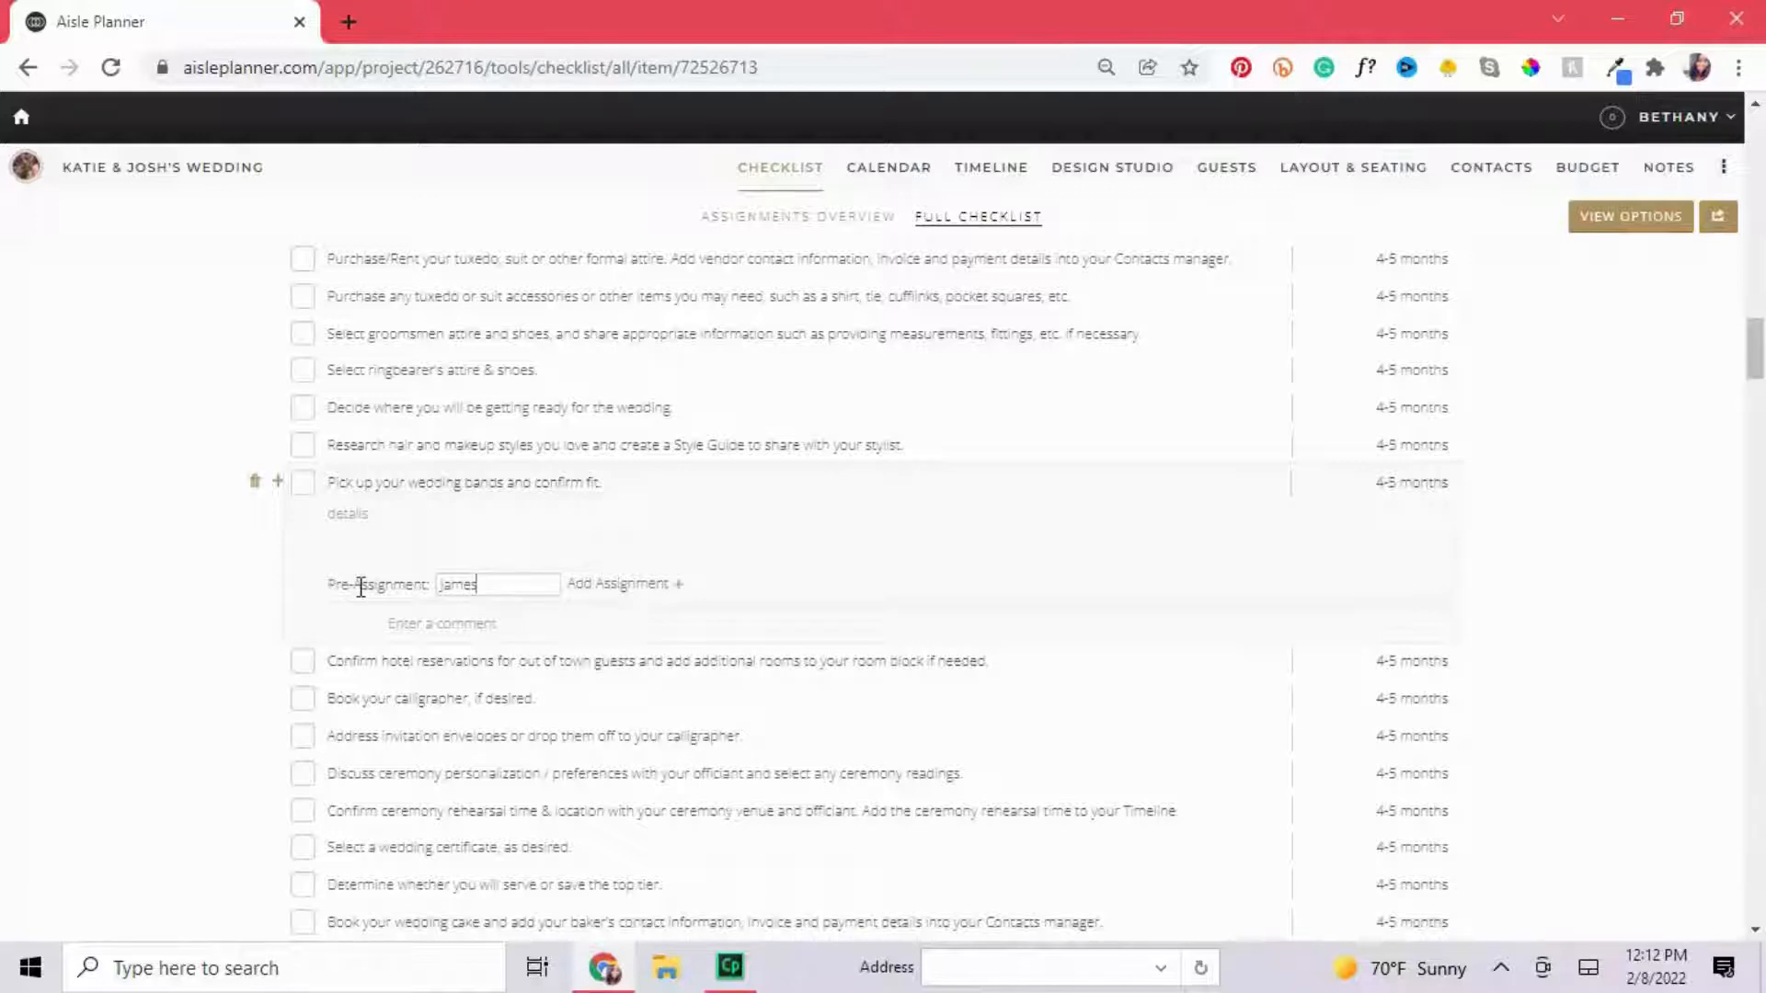
left_click(145, 561)
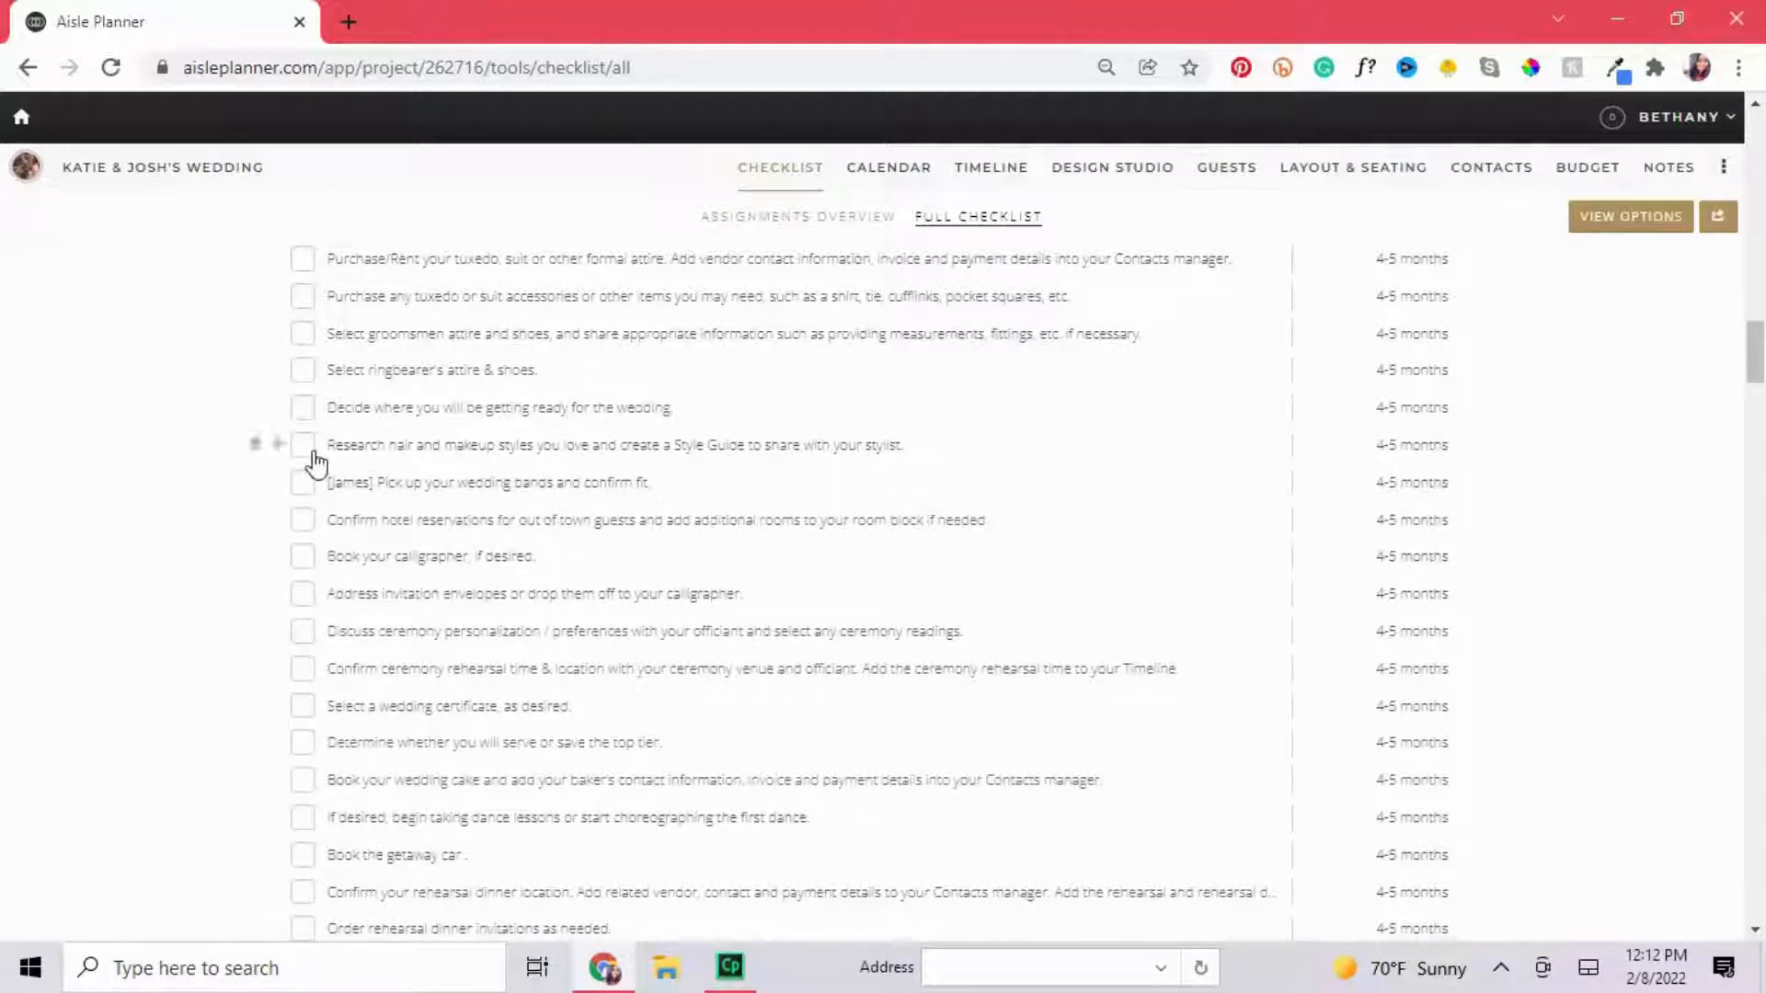
Assign the "Pick up your wedding bands and confirm fit." task to the groom and close its details.
left_click(365, 482)
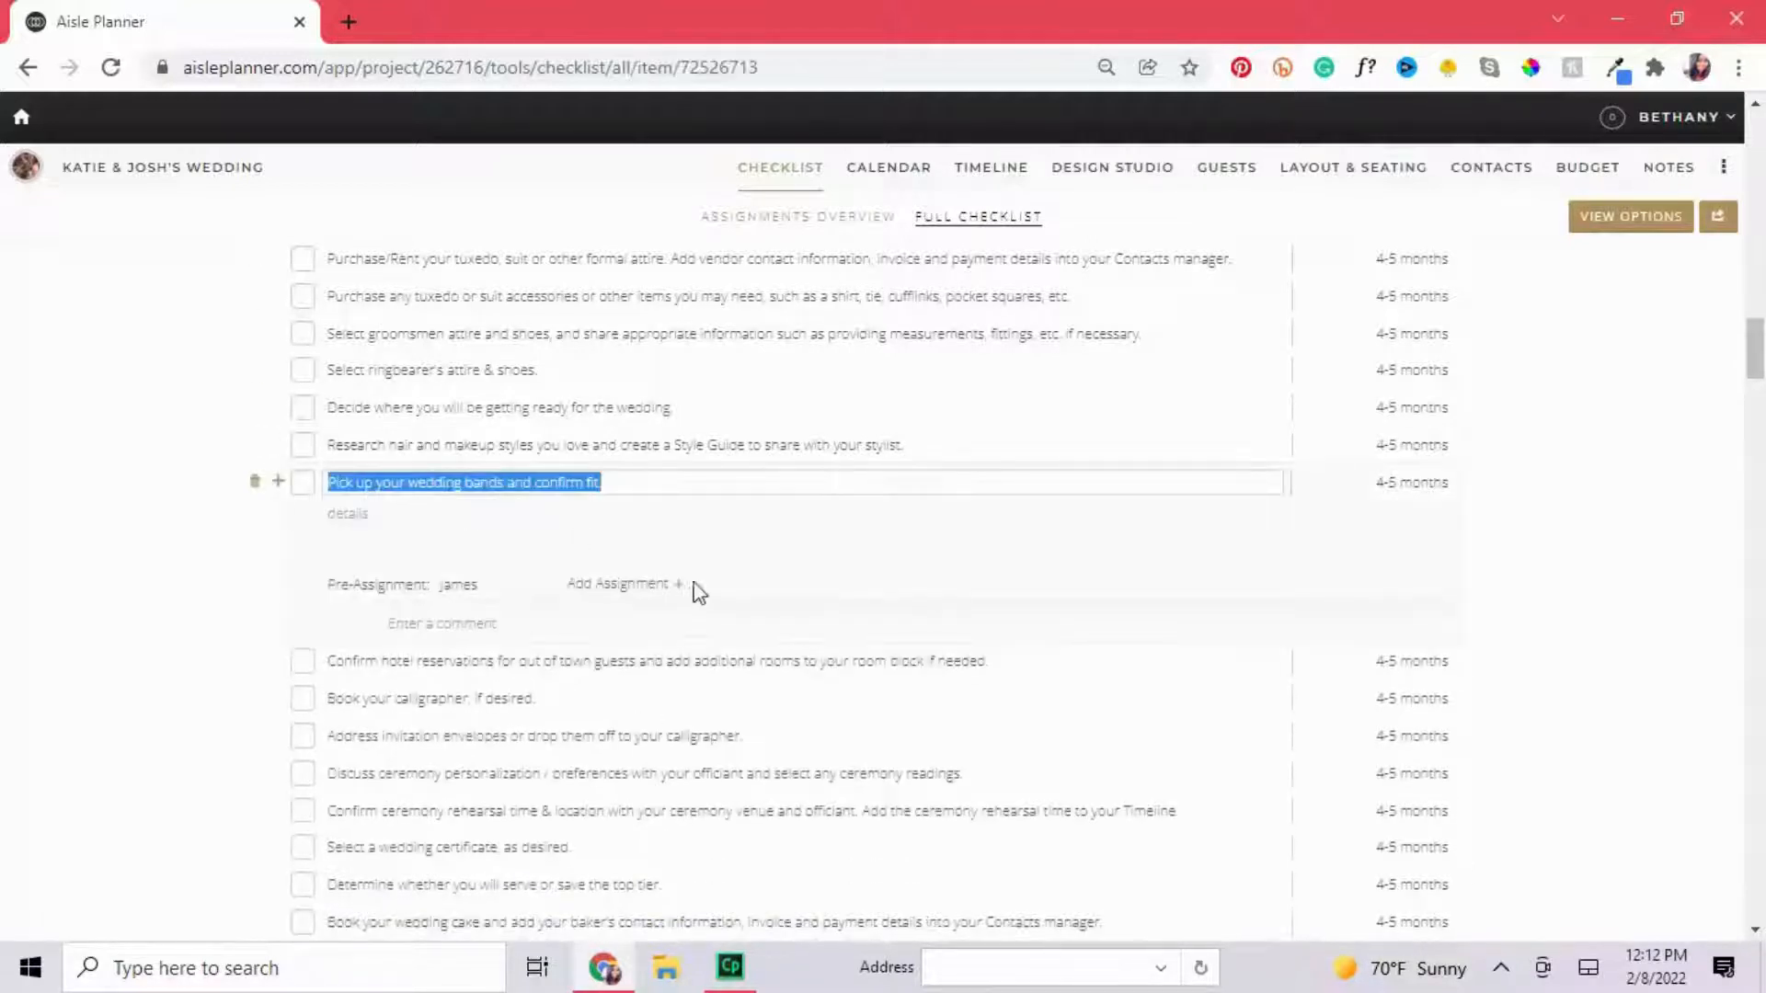
left_click(690, 585)
left_click(641, 668)
left_click(119, 528)
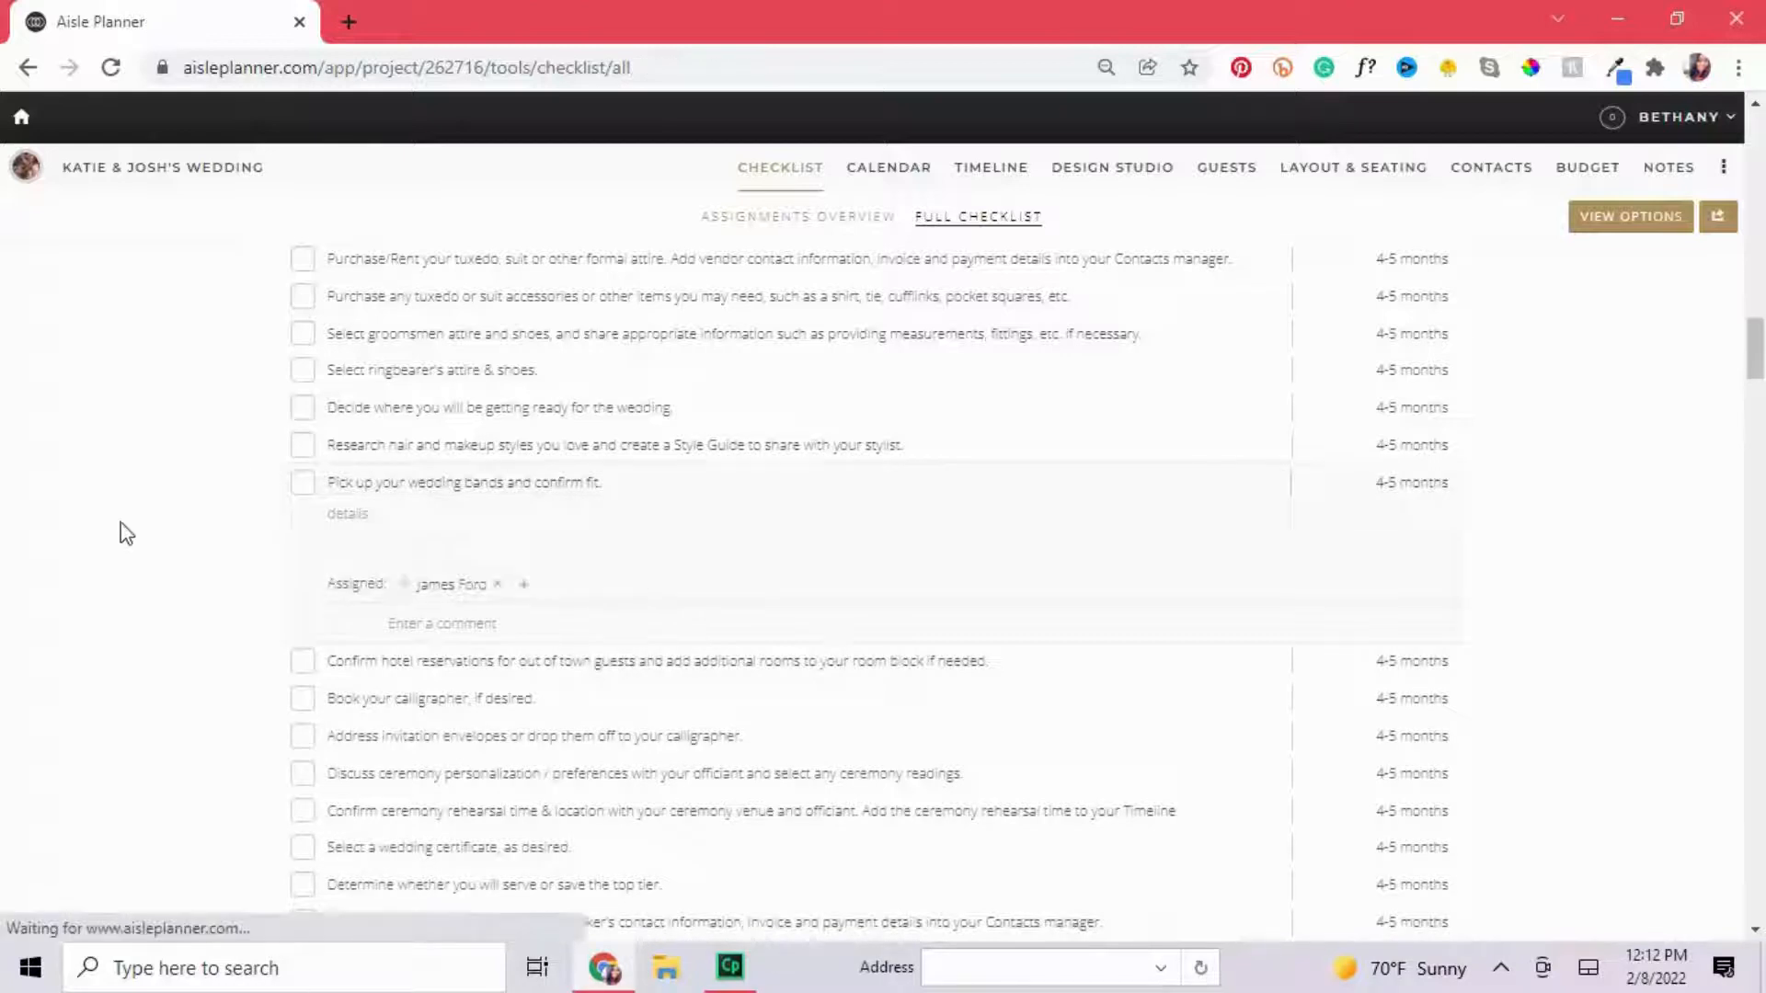
In the assignments overview, mark every task assigned to Me complete except "Determine who will need wedding day styling services".
scroll(121, 532, "up", 20)
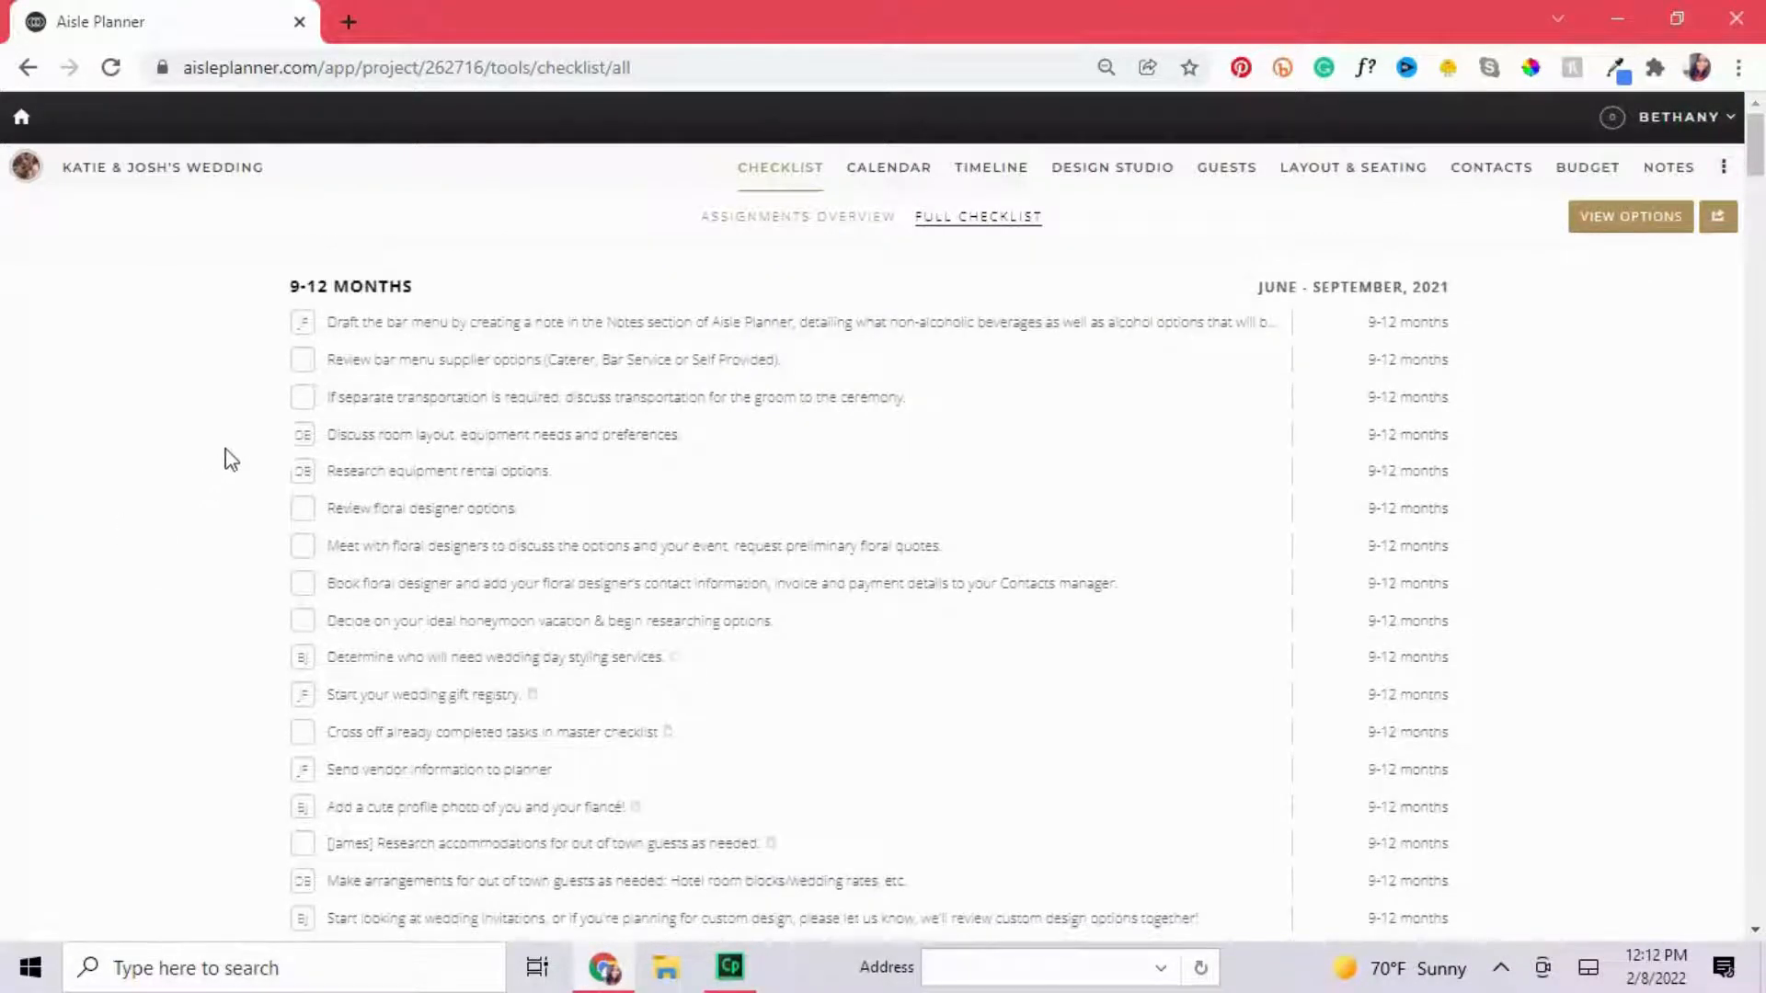
left_click(793, 219)
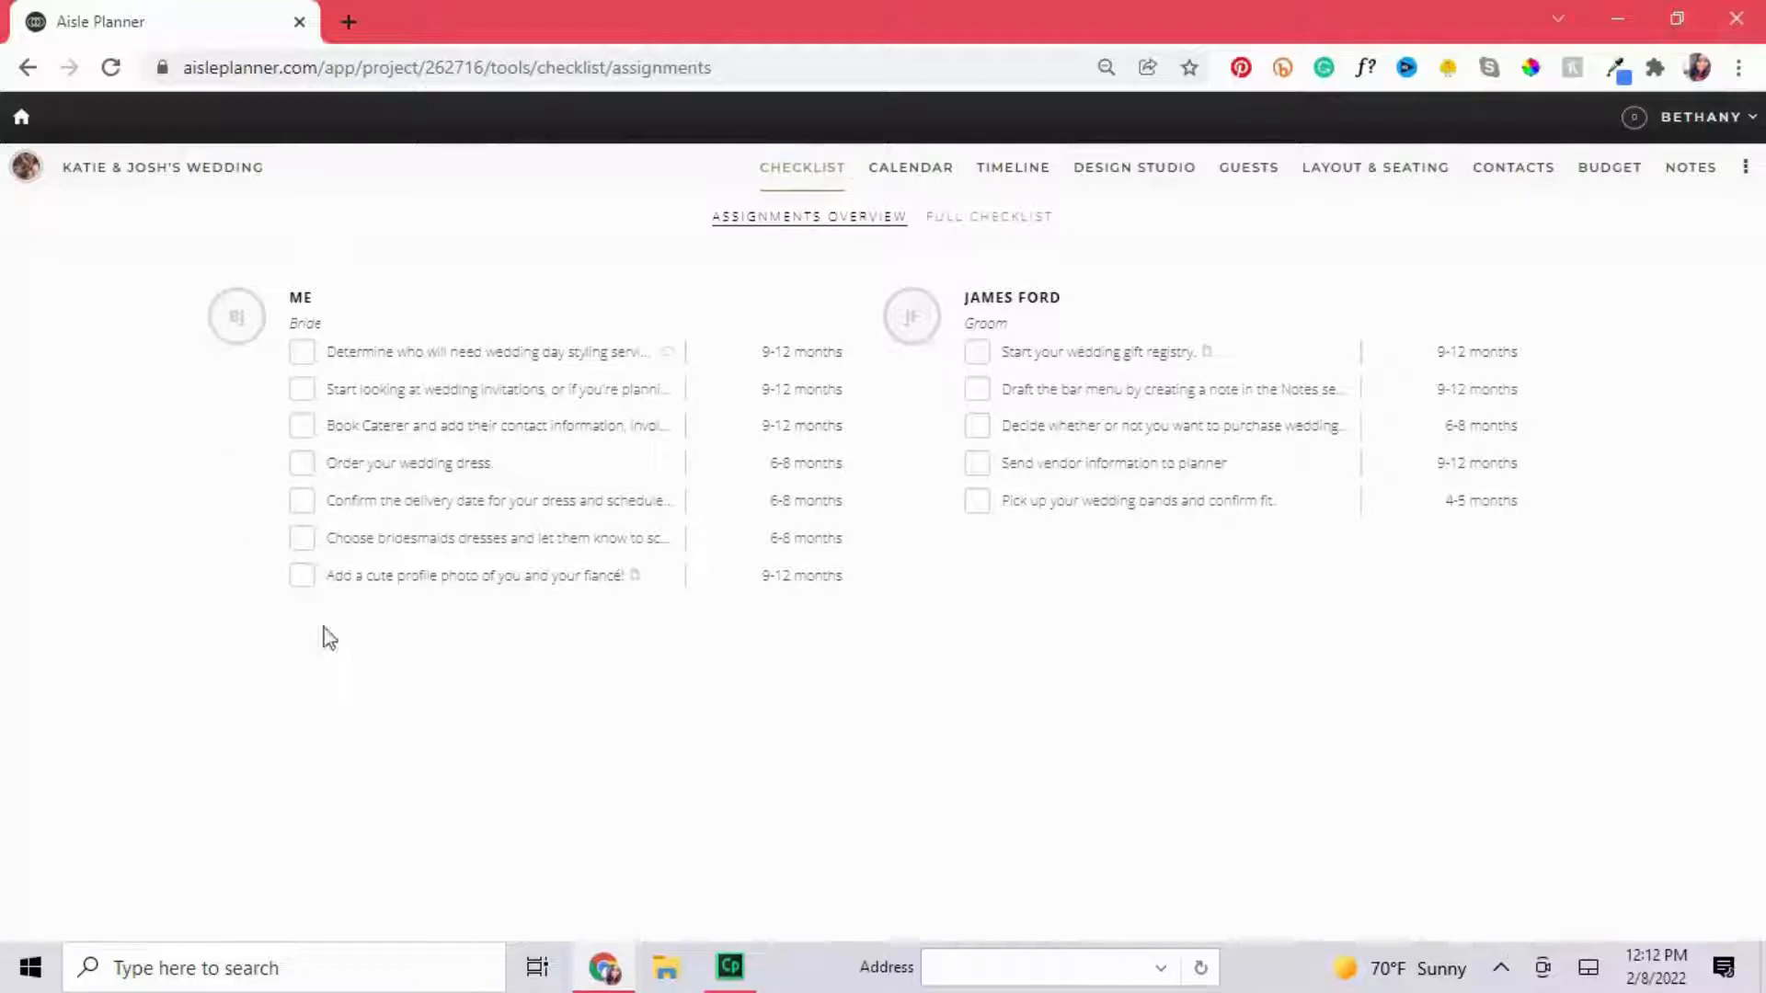
left_click(305, 576)
left_click(306, 538)
left_click(305, 501)
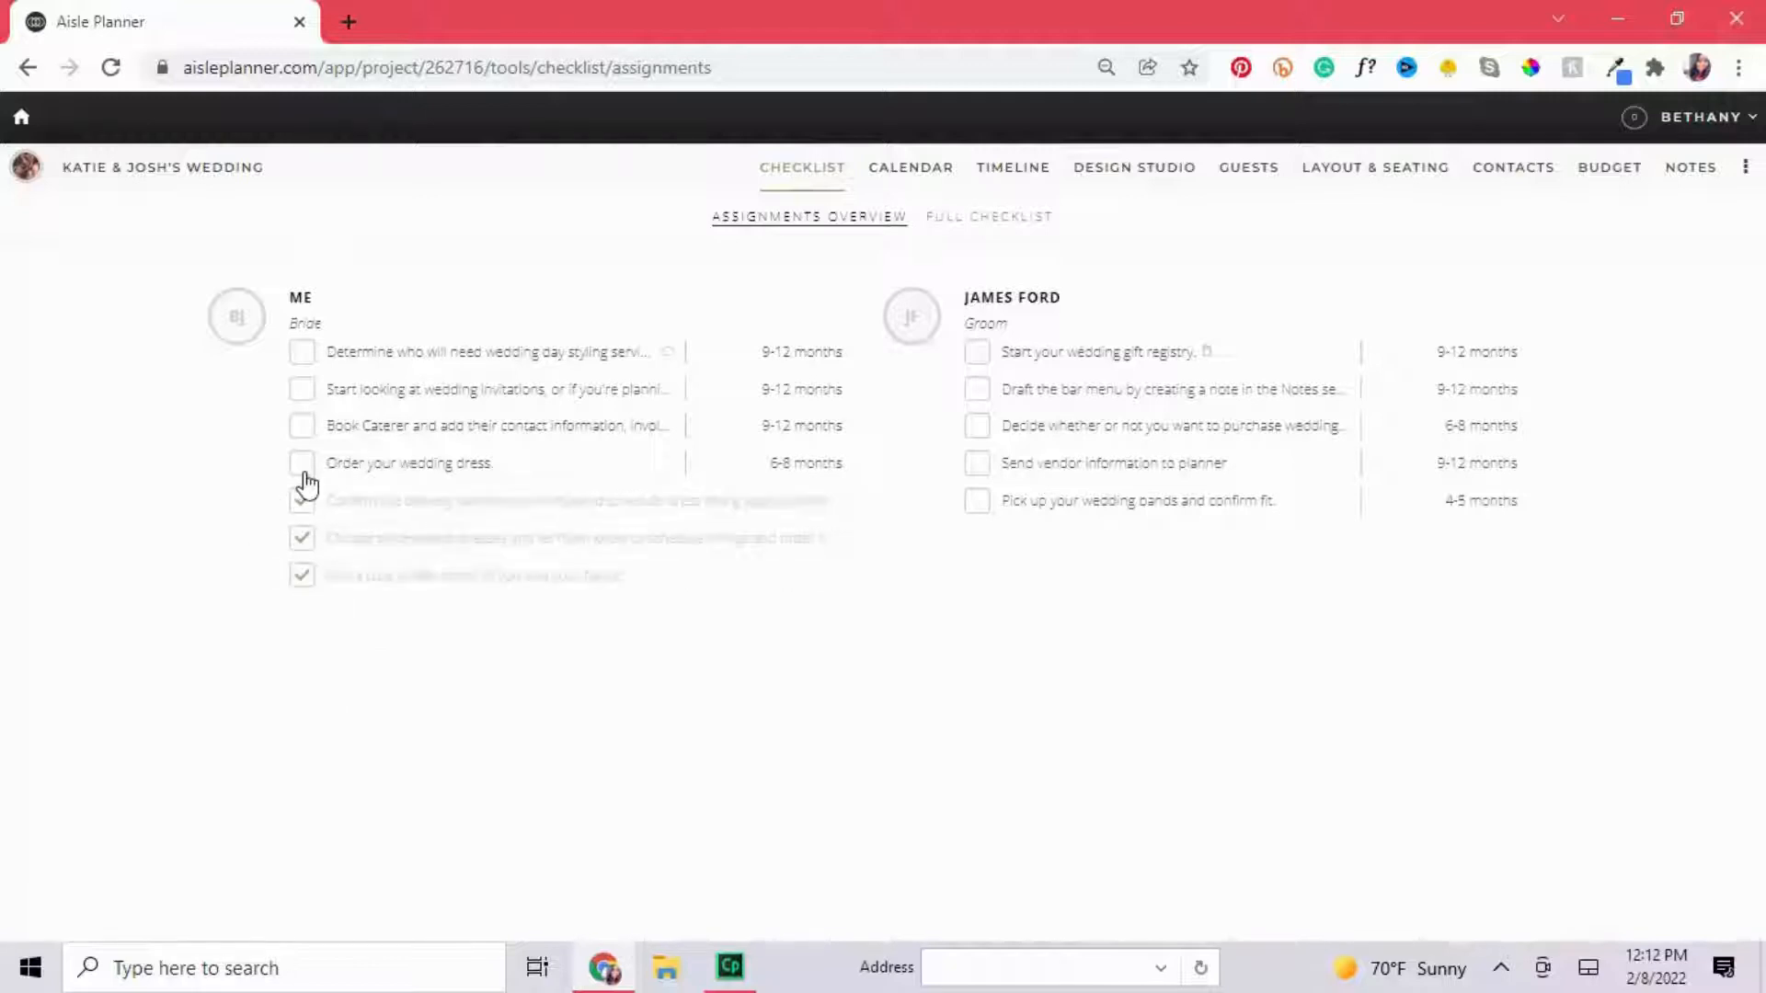
left_click(304, 464)
left_click(305, 426)
left_click(304, 390)
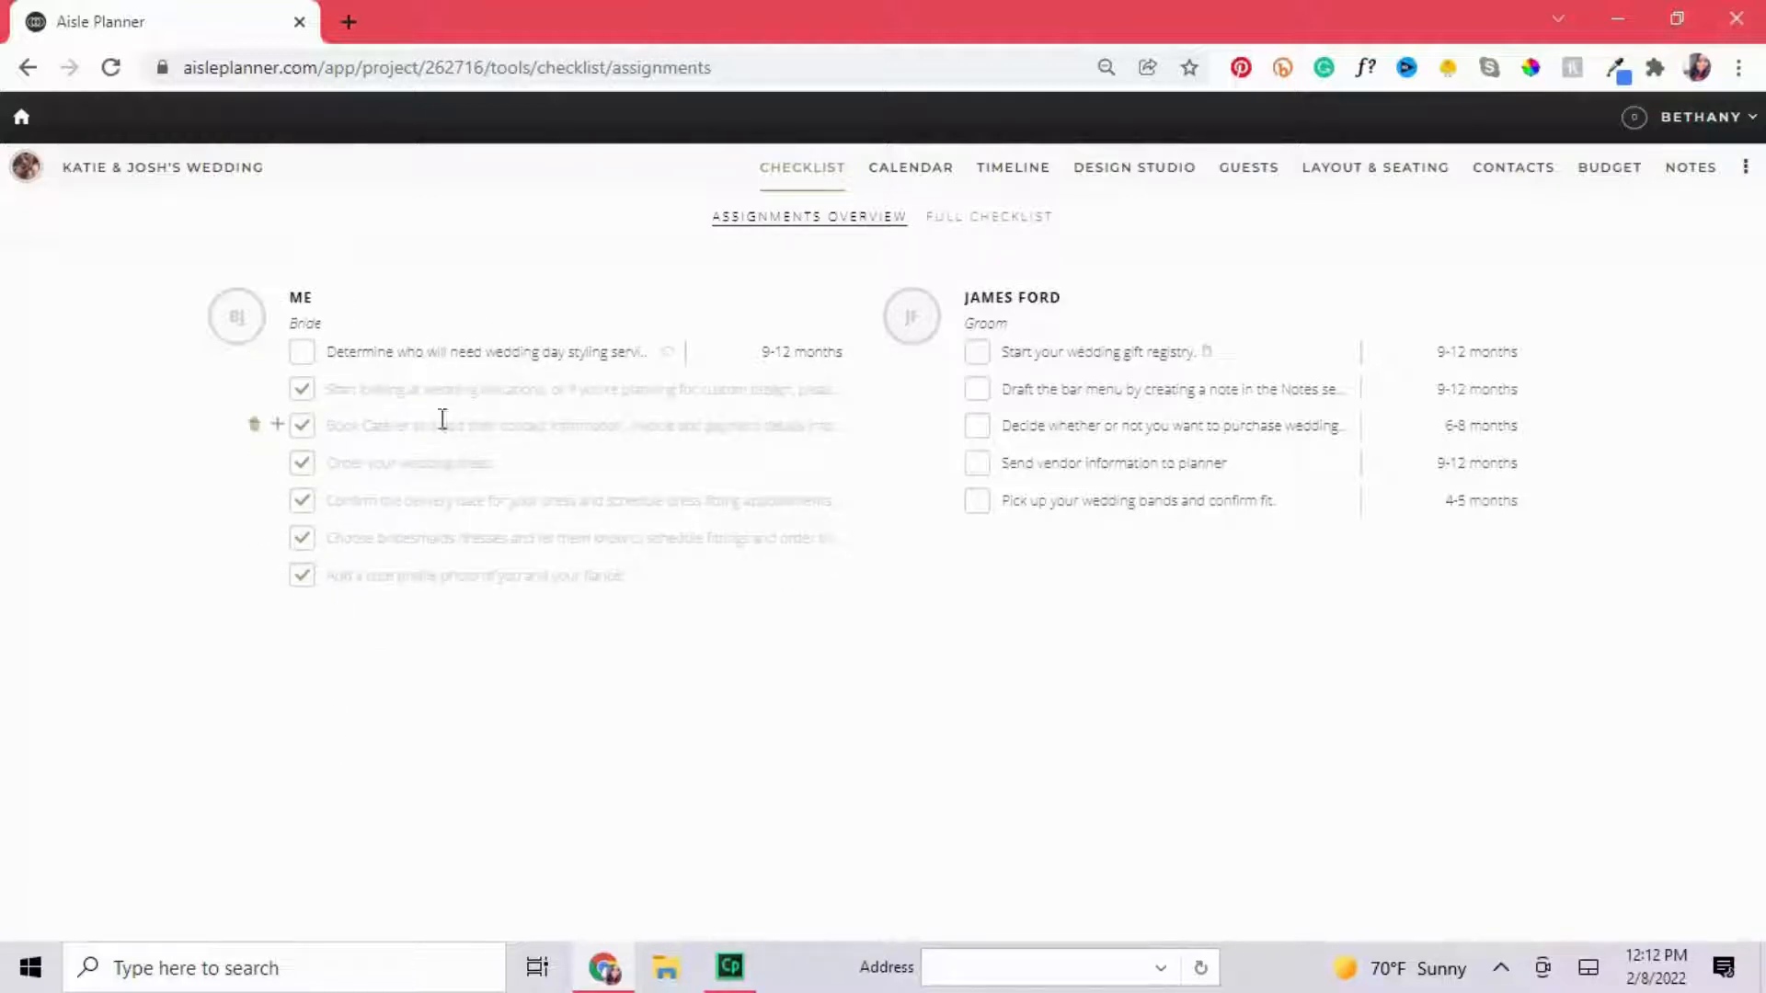
Mark the six completed tasks assigned to Me as incomplete again.
left_click(305, 576)
left_click(305, 538)
left_click(305, 500)
left_click(305, 463)
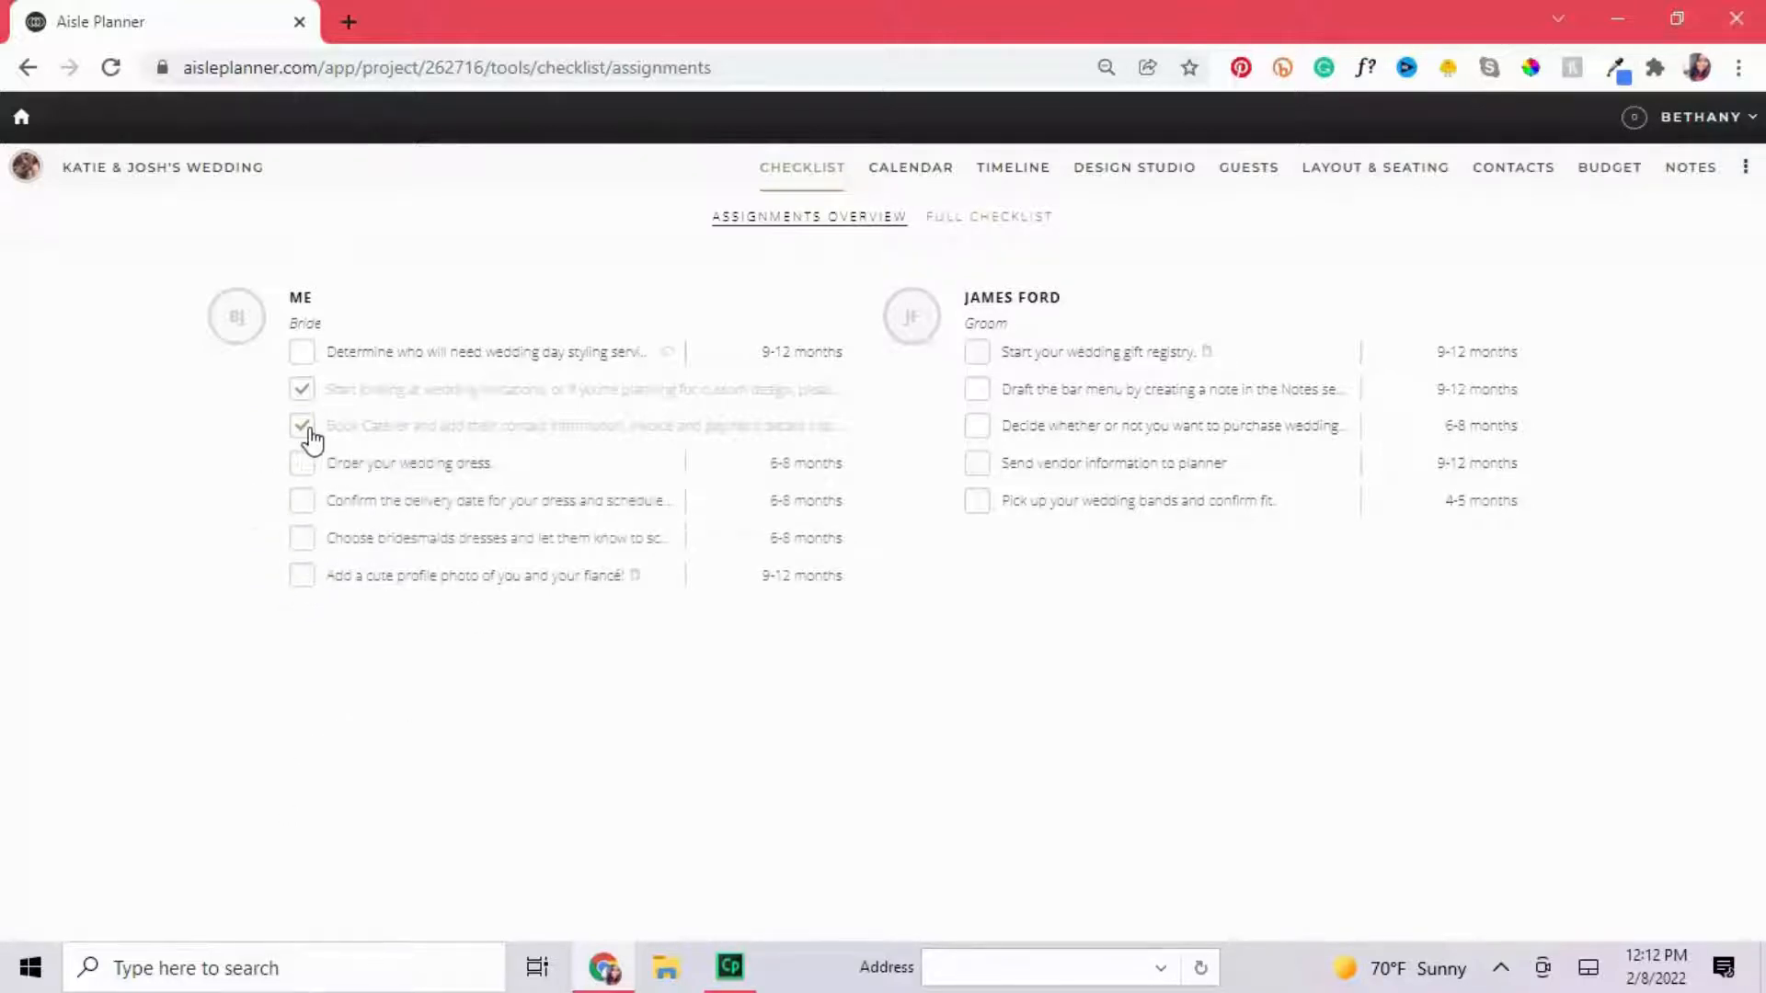
left_click(305, 425)
left_click(301, 389)
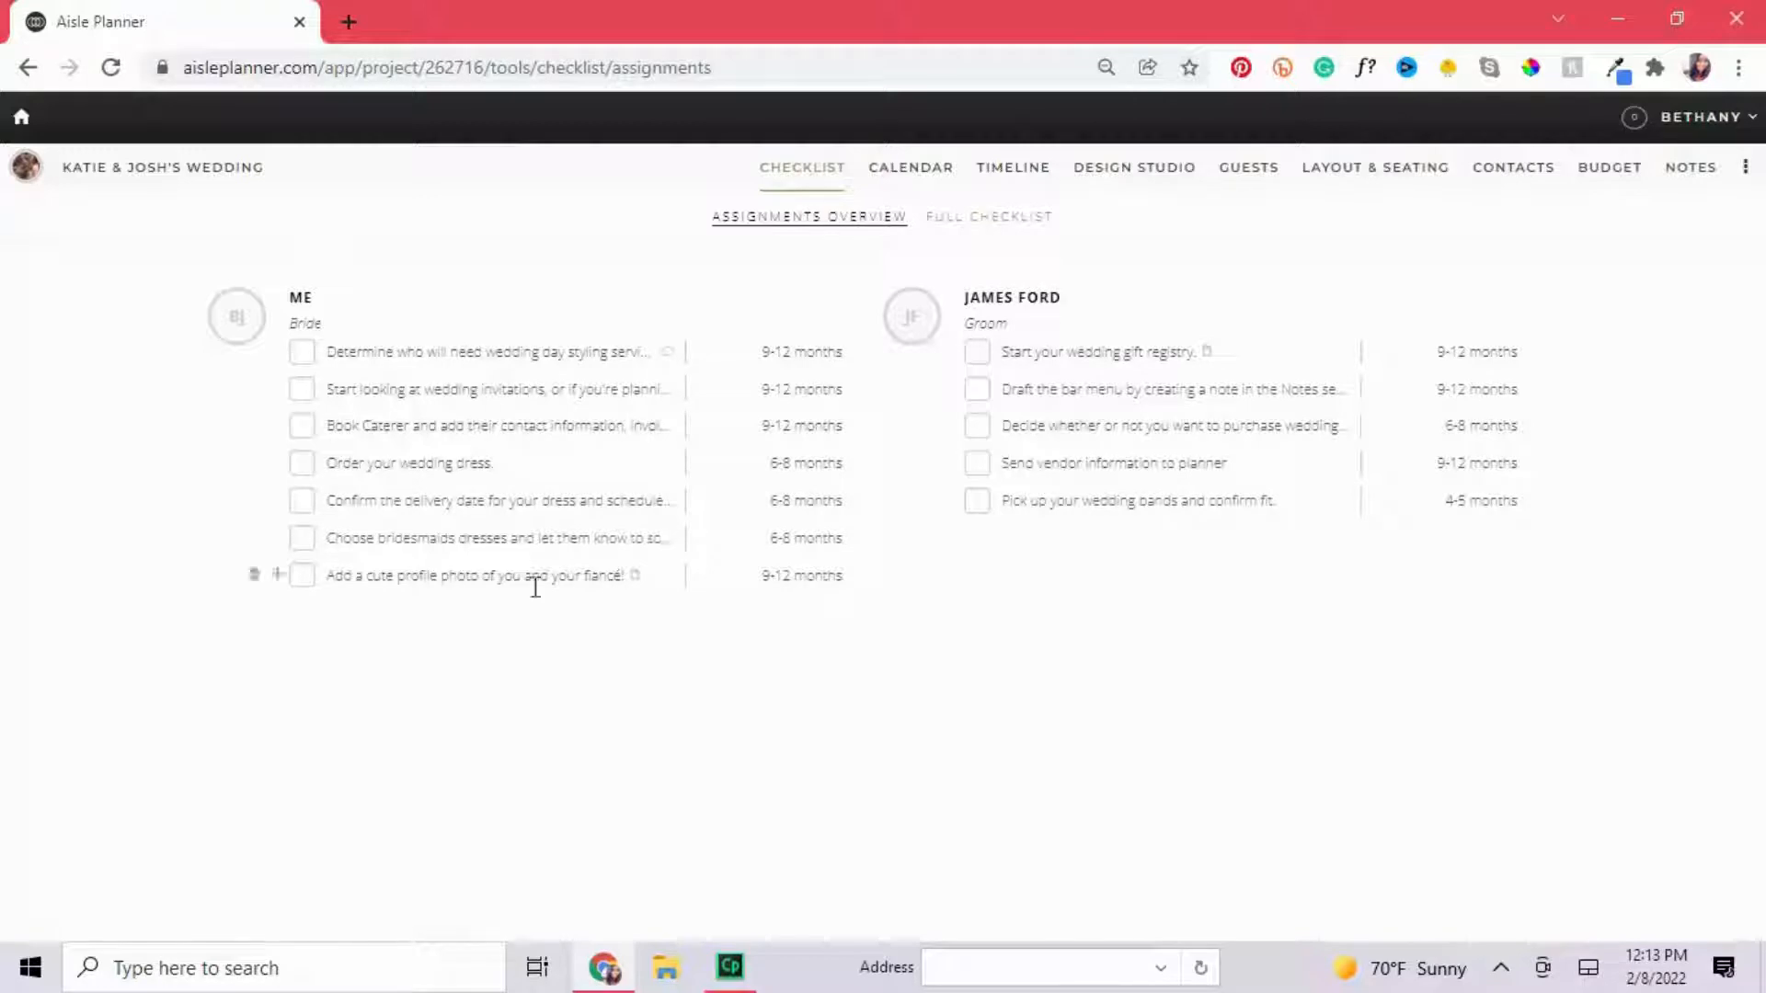
Return to the full checklist and group its tasks by category instead of due date.
left_click(992, 219)
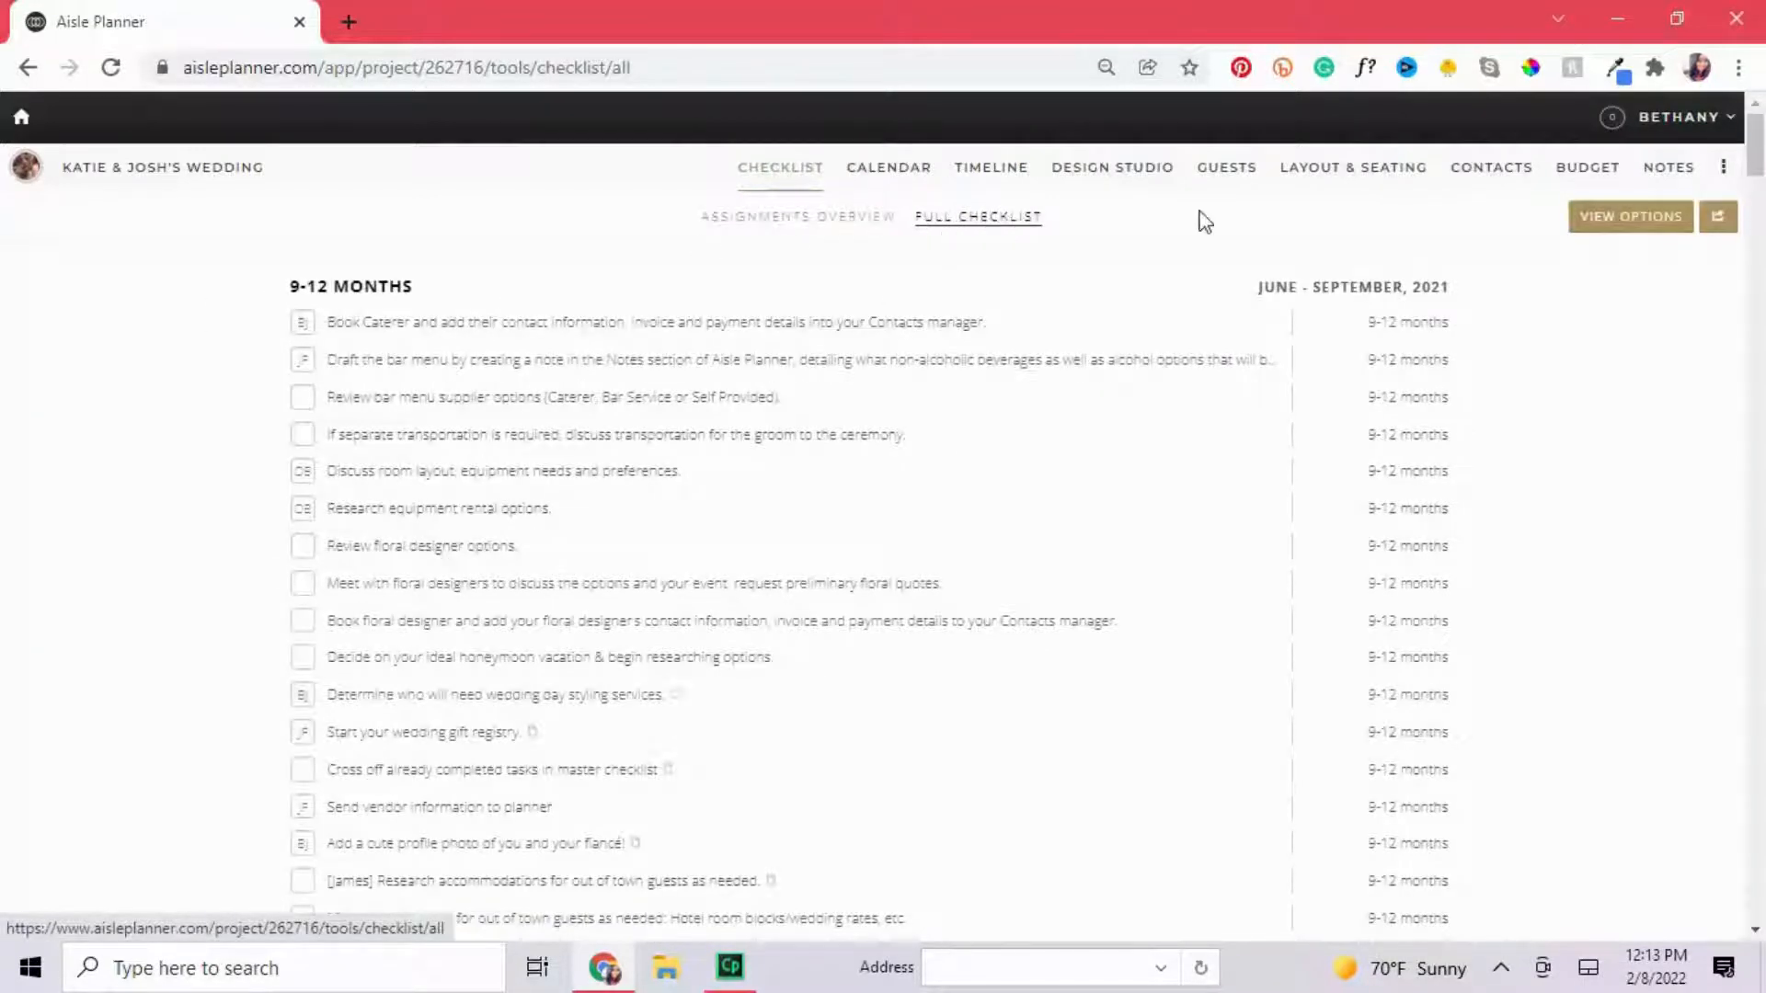
left_click(1598, 217)
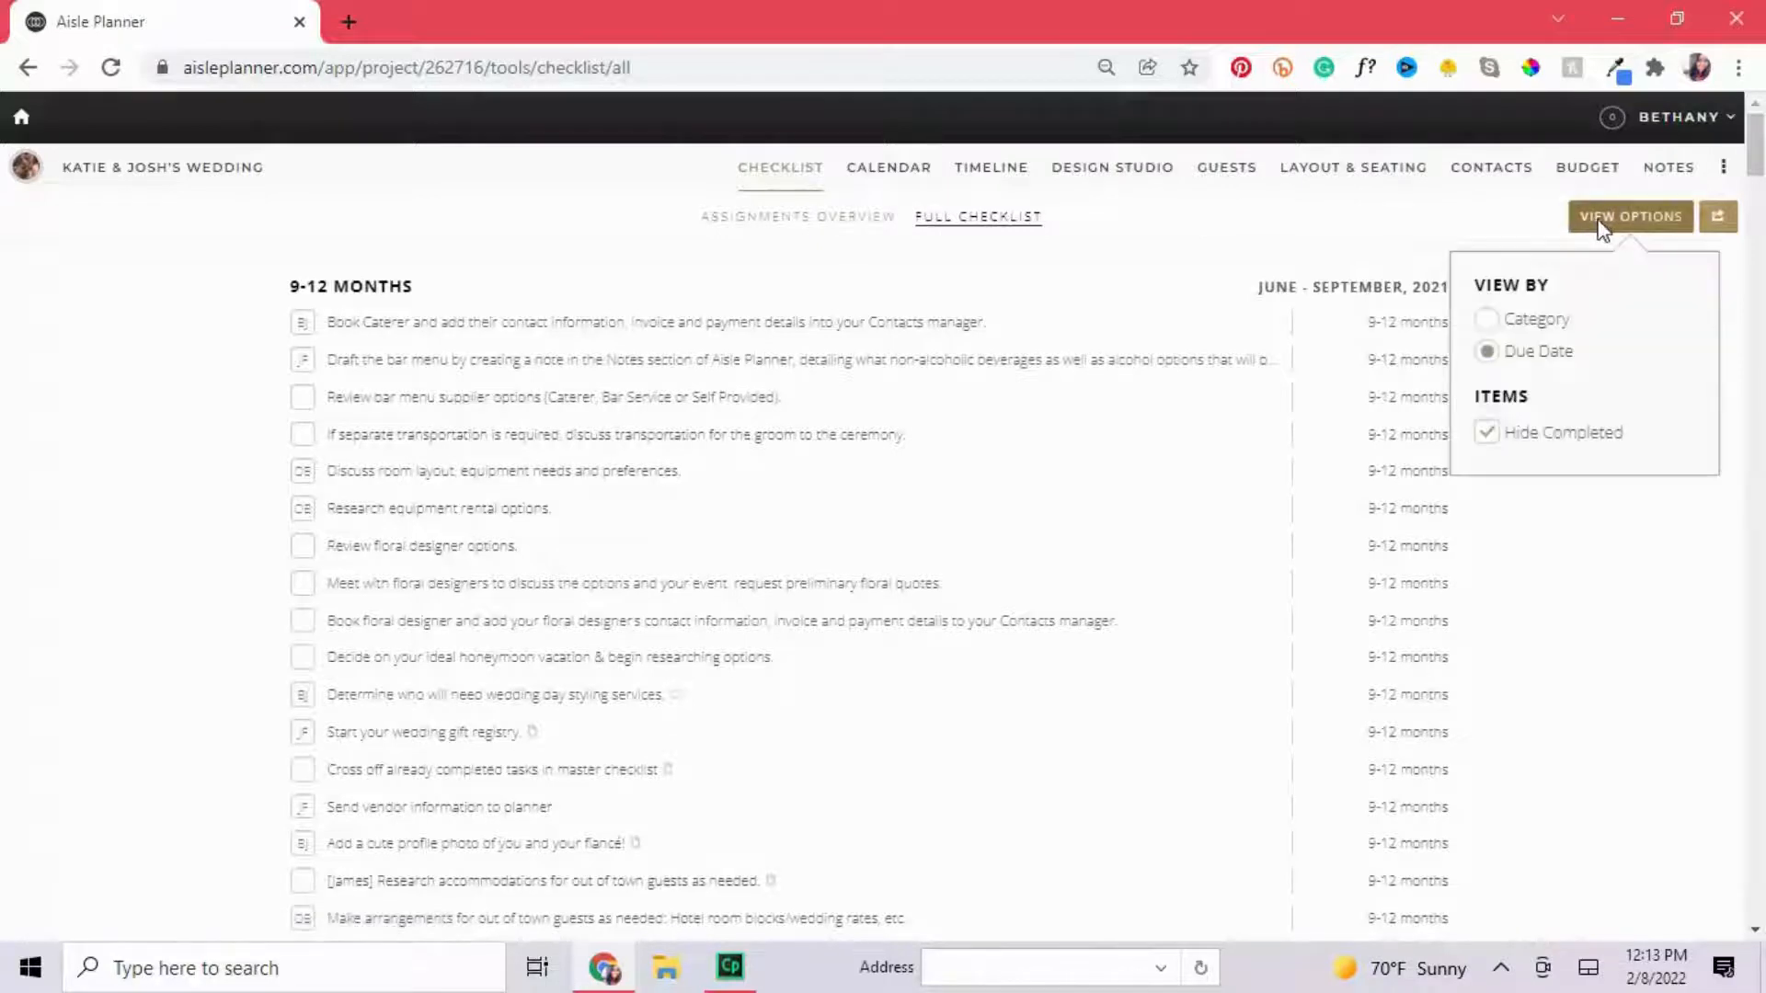
left_click(1541, 327)
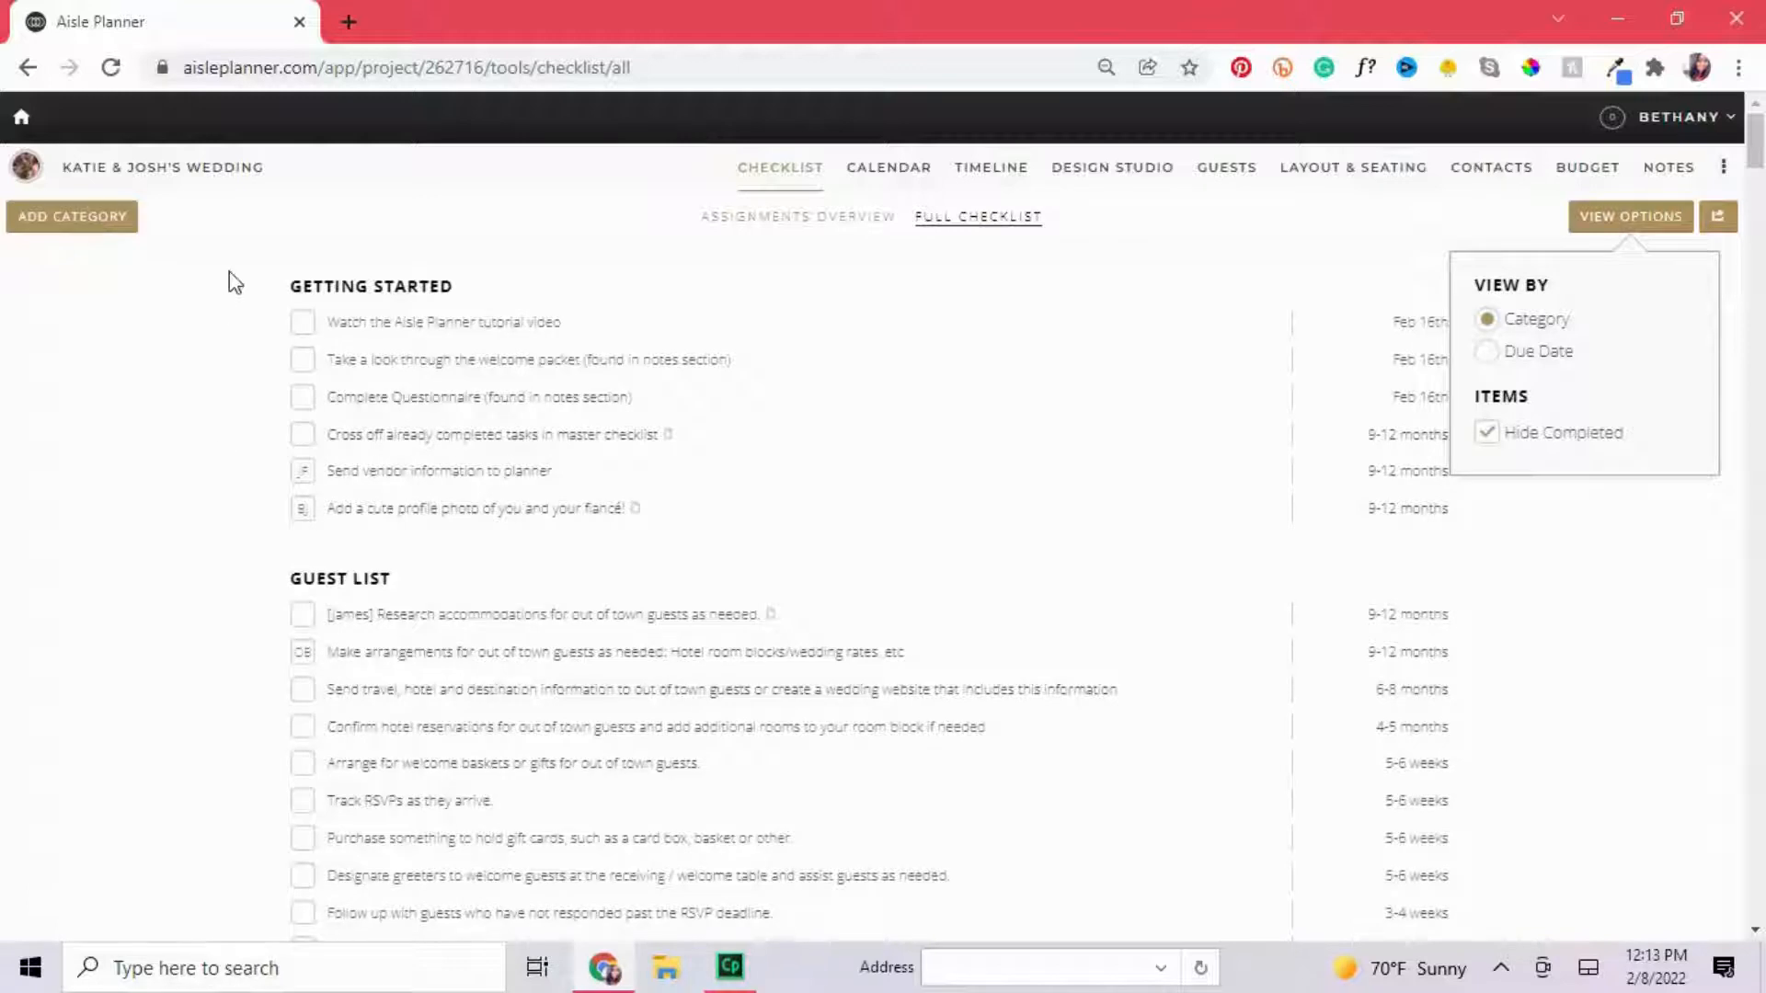
left_click(313, 338)
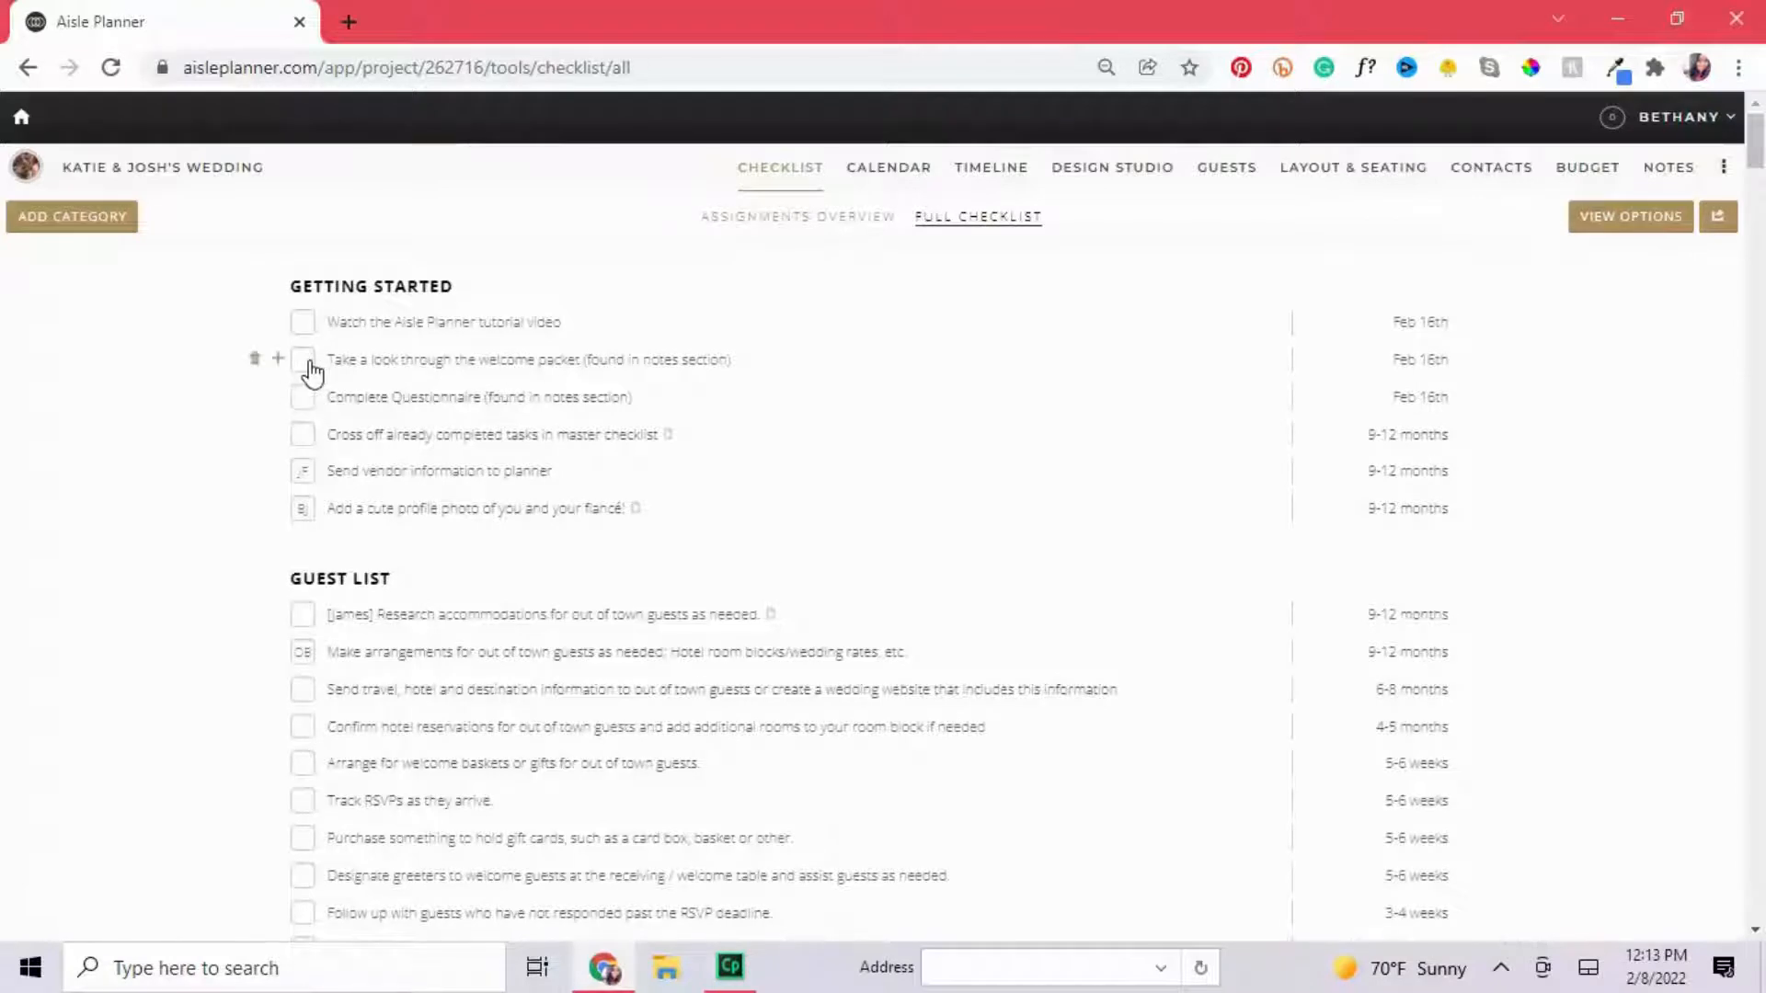
Mark the welcome packet, questionnaire and tutorial video tasks under Getting Started as complete.
left_click(309, 364)
left_click(305, 404)
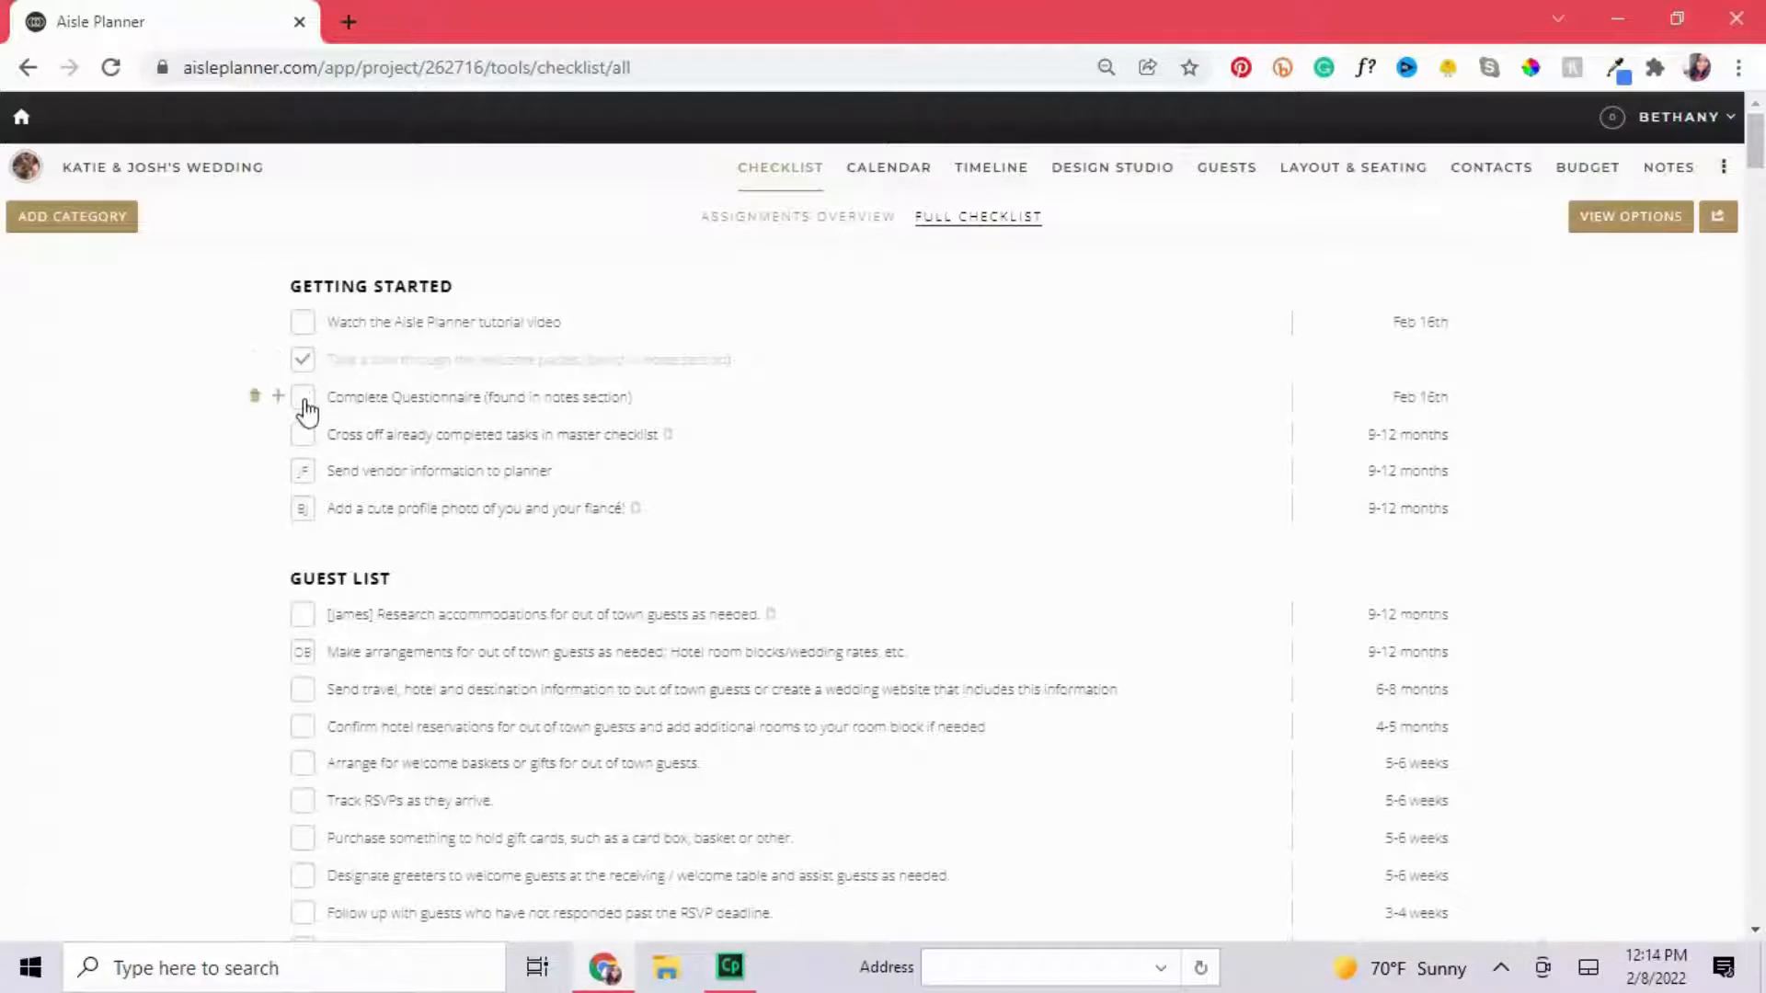
left_click(303, 324)
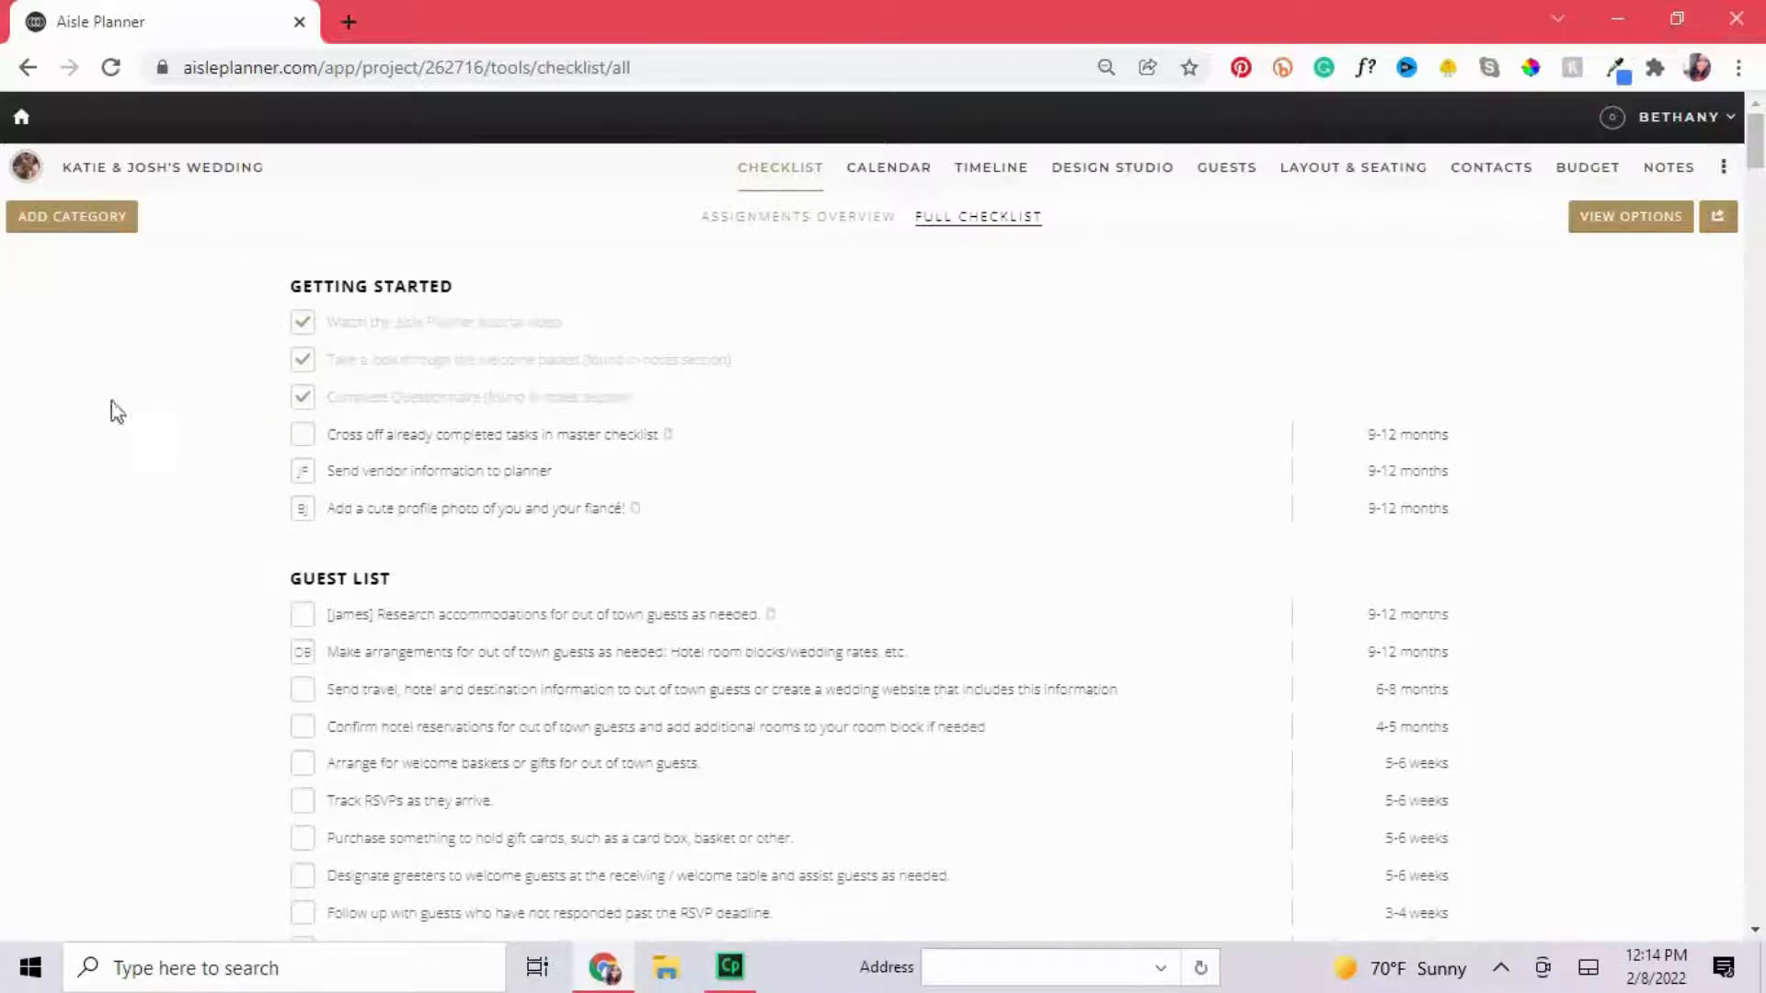
Restore the three completed Getting Started tasks to incomplete.
left_click(303, 397)
left_click(303, 360)
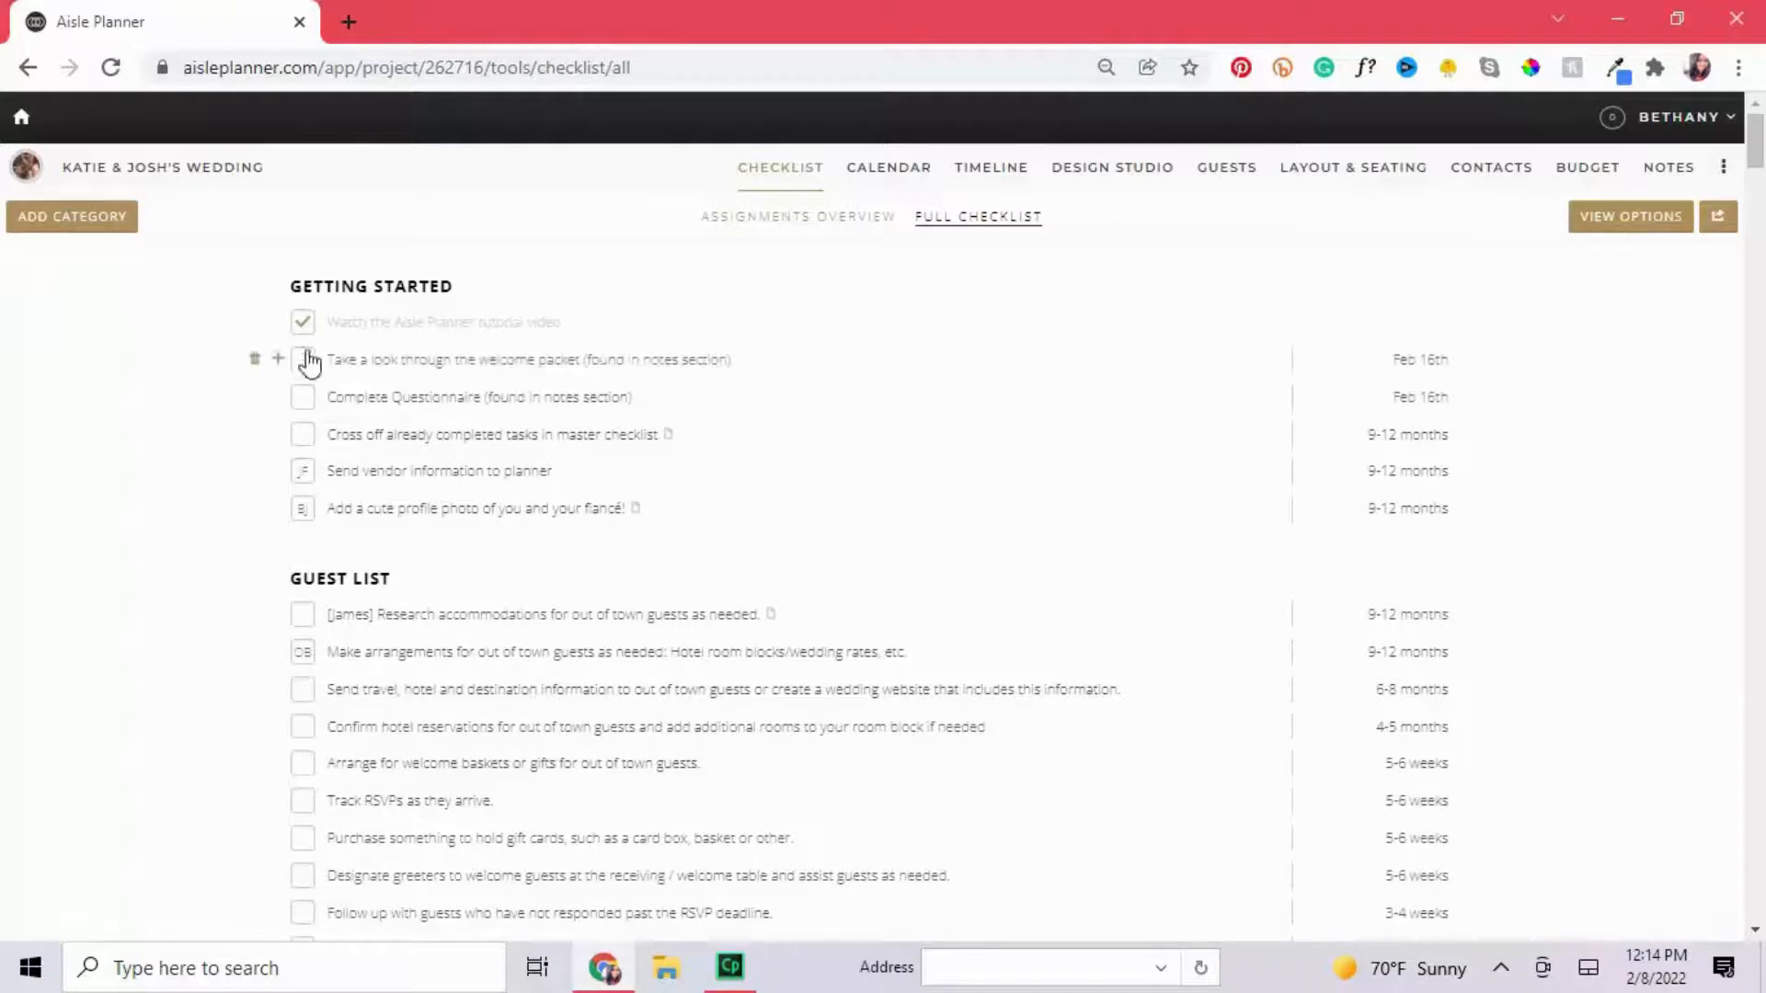
left_click(305, 322)
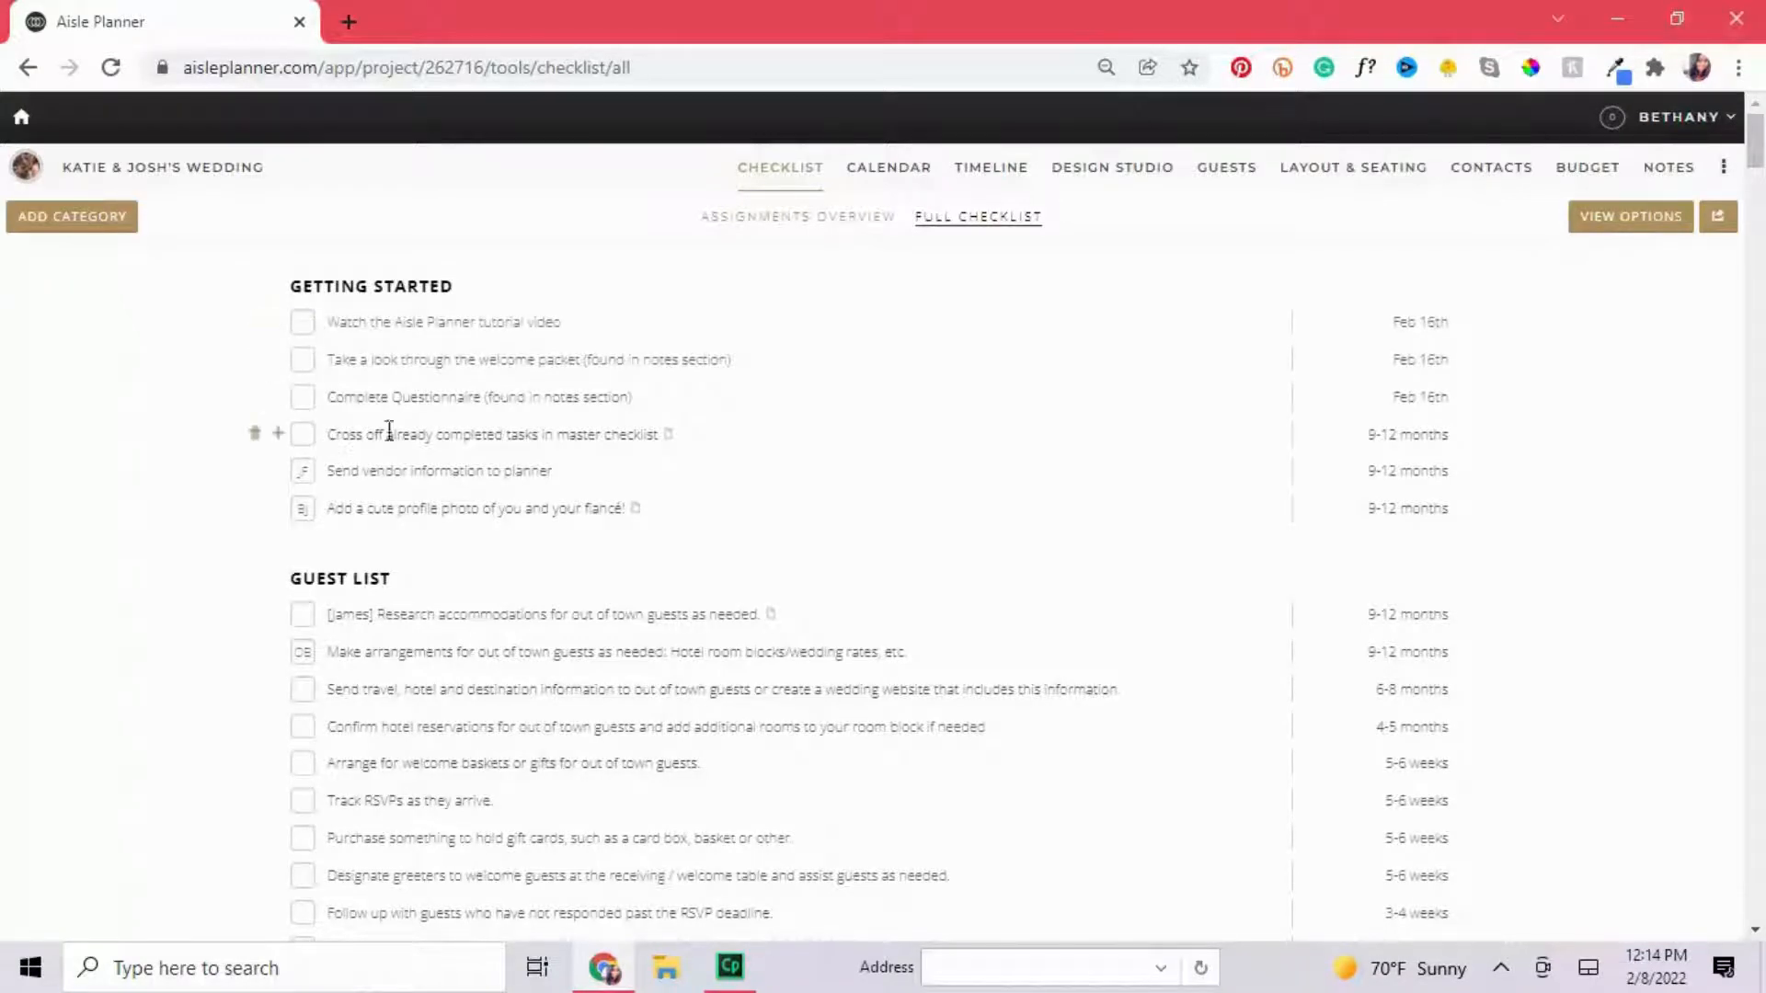
Examine the checklist's category groups from Getting Started through Groom & Groomsmen Attire and return to the beginning of the list.
scroll(237, 378, "down", 11)
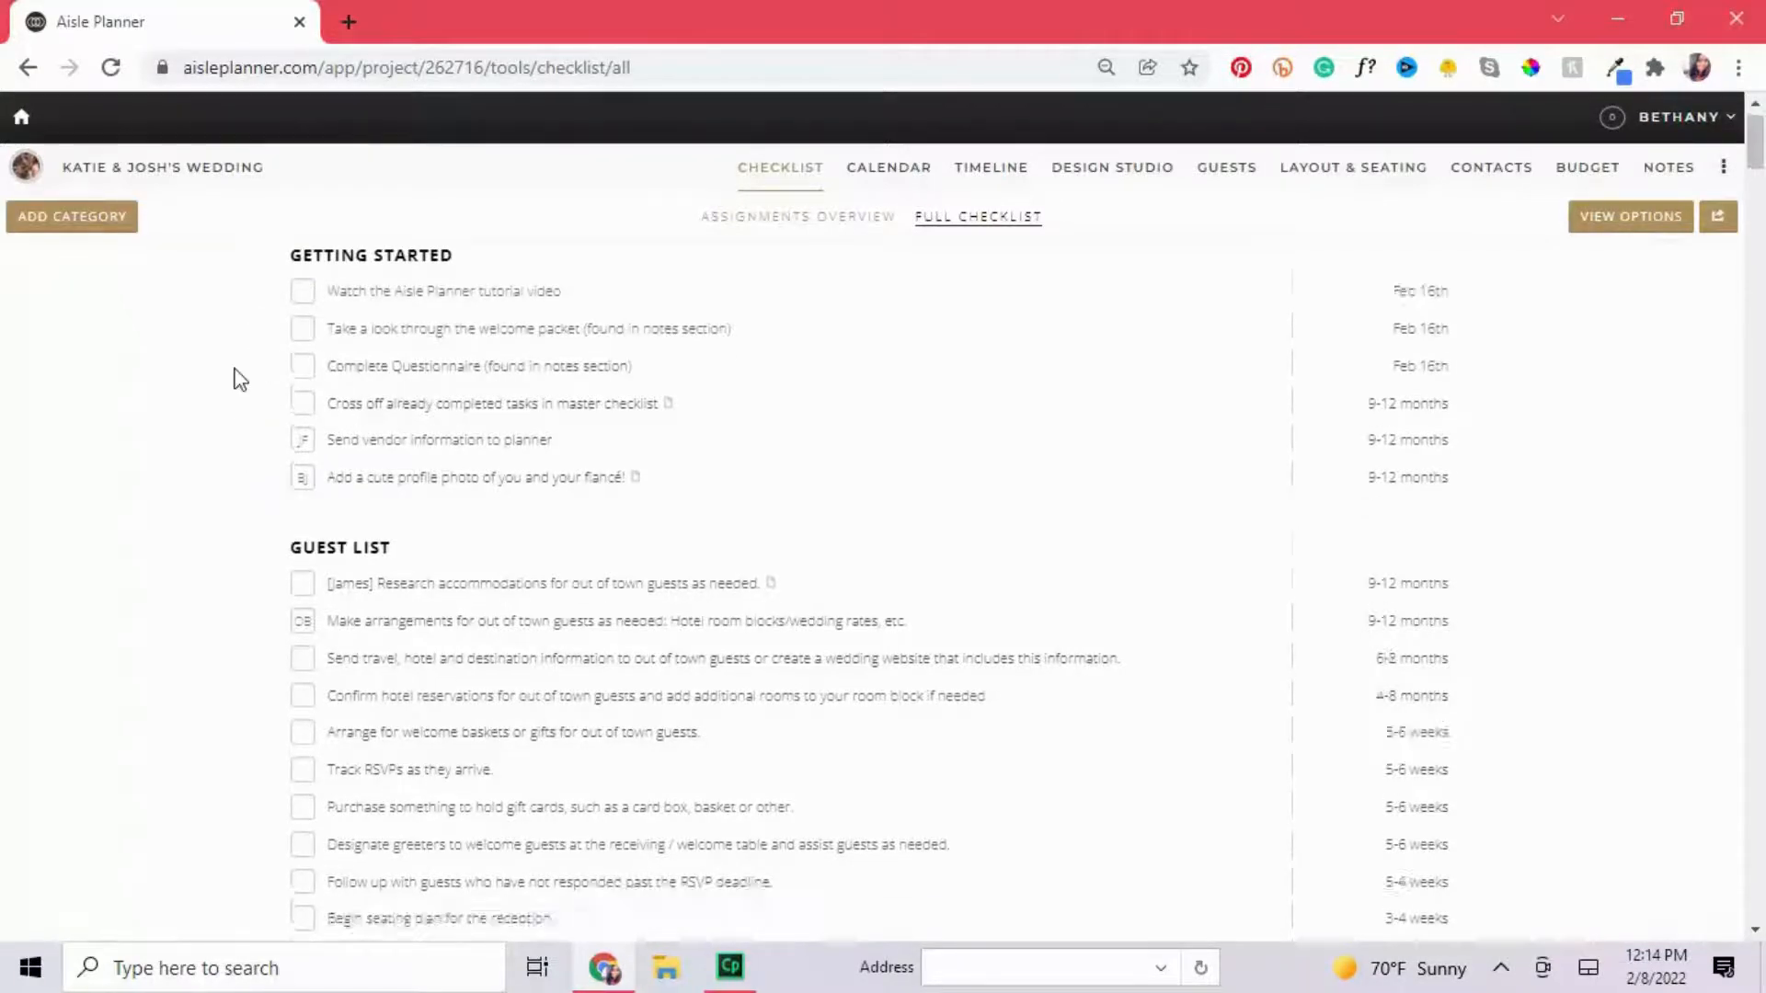
scroll(211, 423, "up", 1)
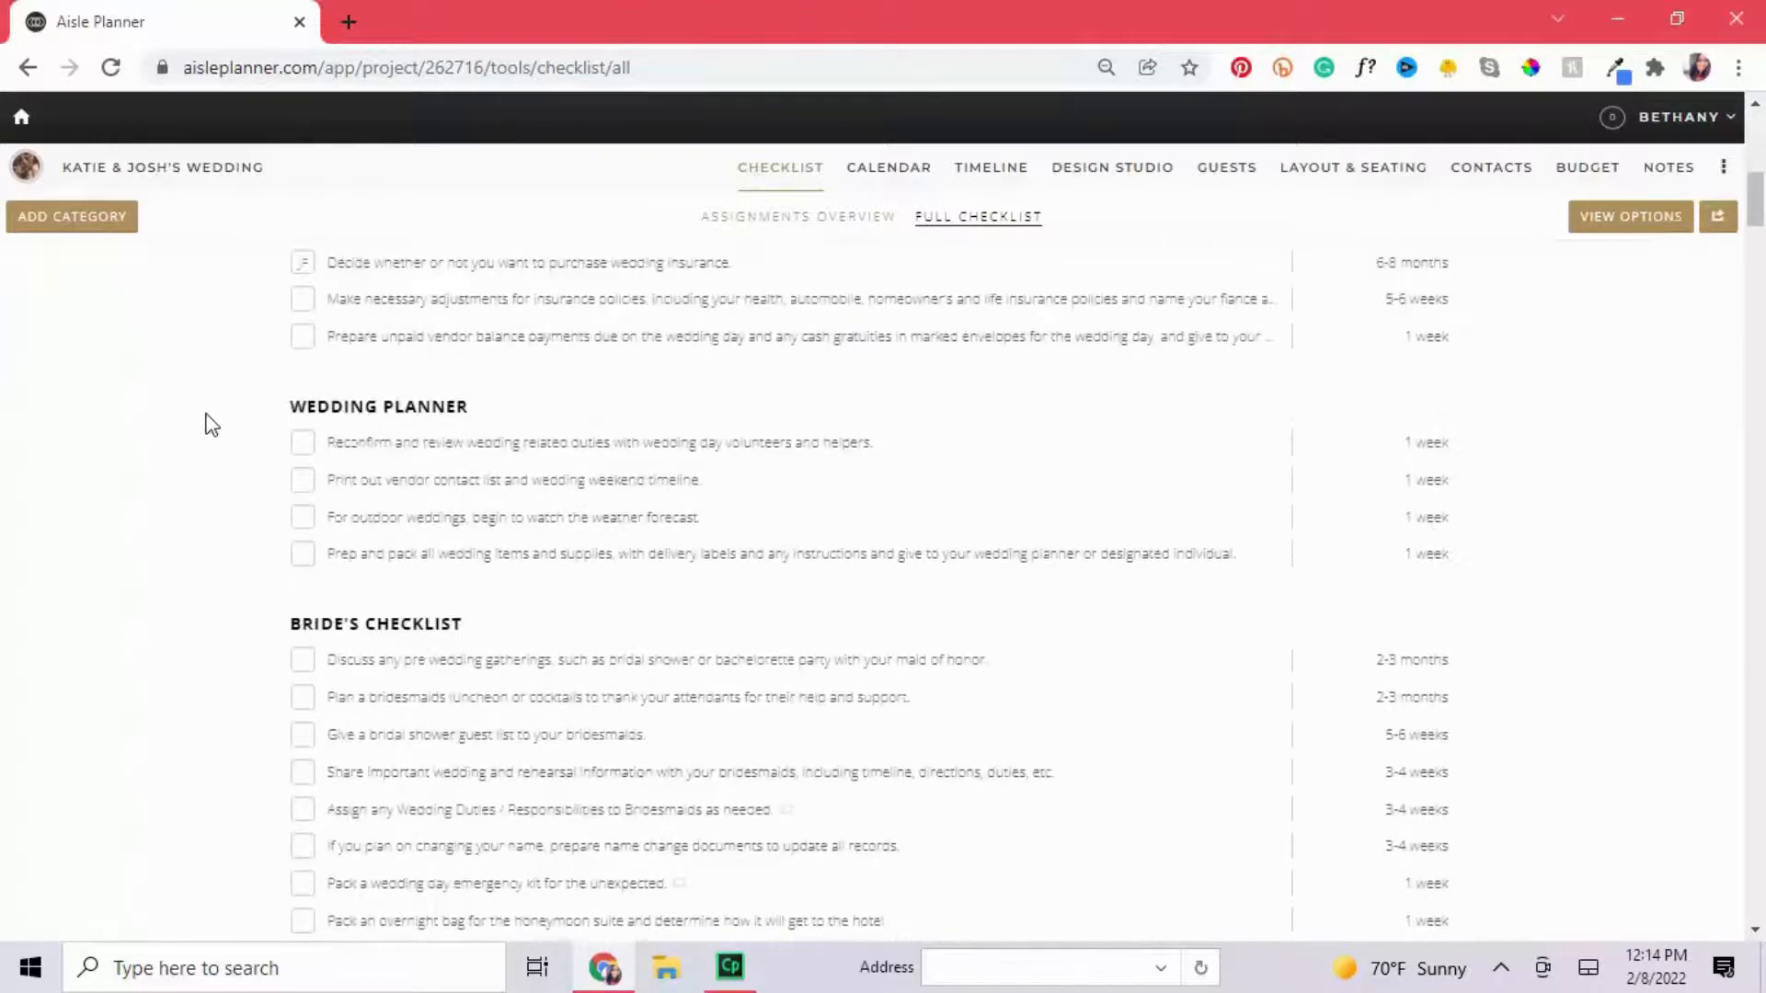
scroll(212, 423, "down", 5)
scroll(212, 424, "down", 5)
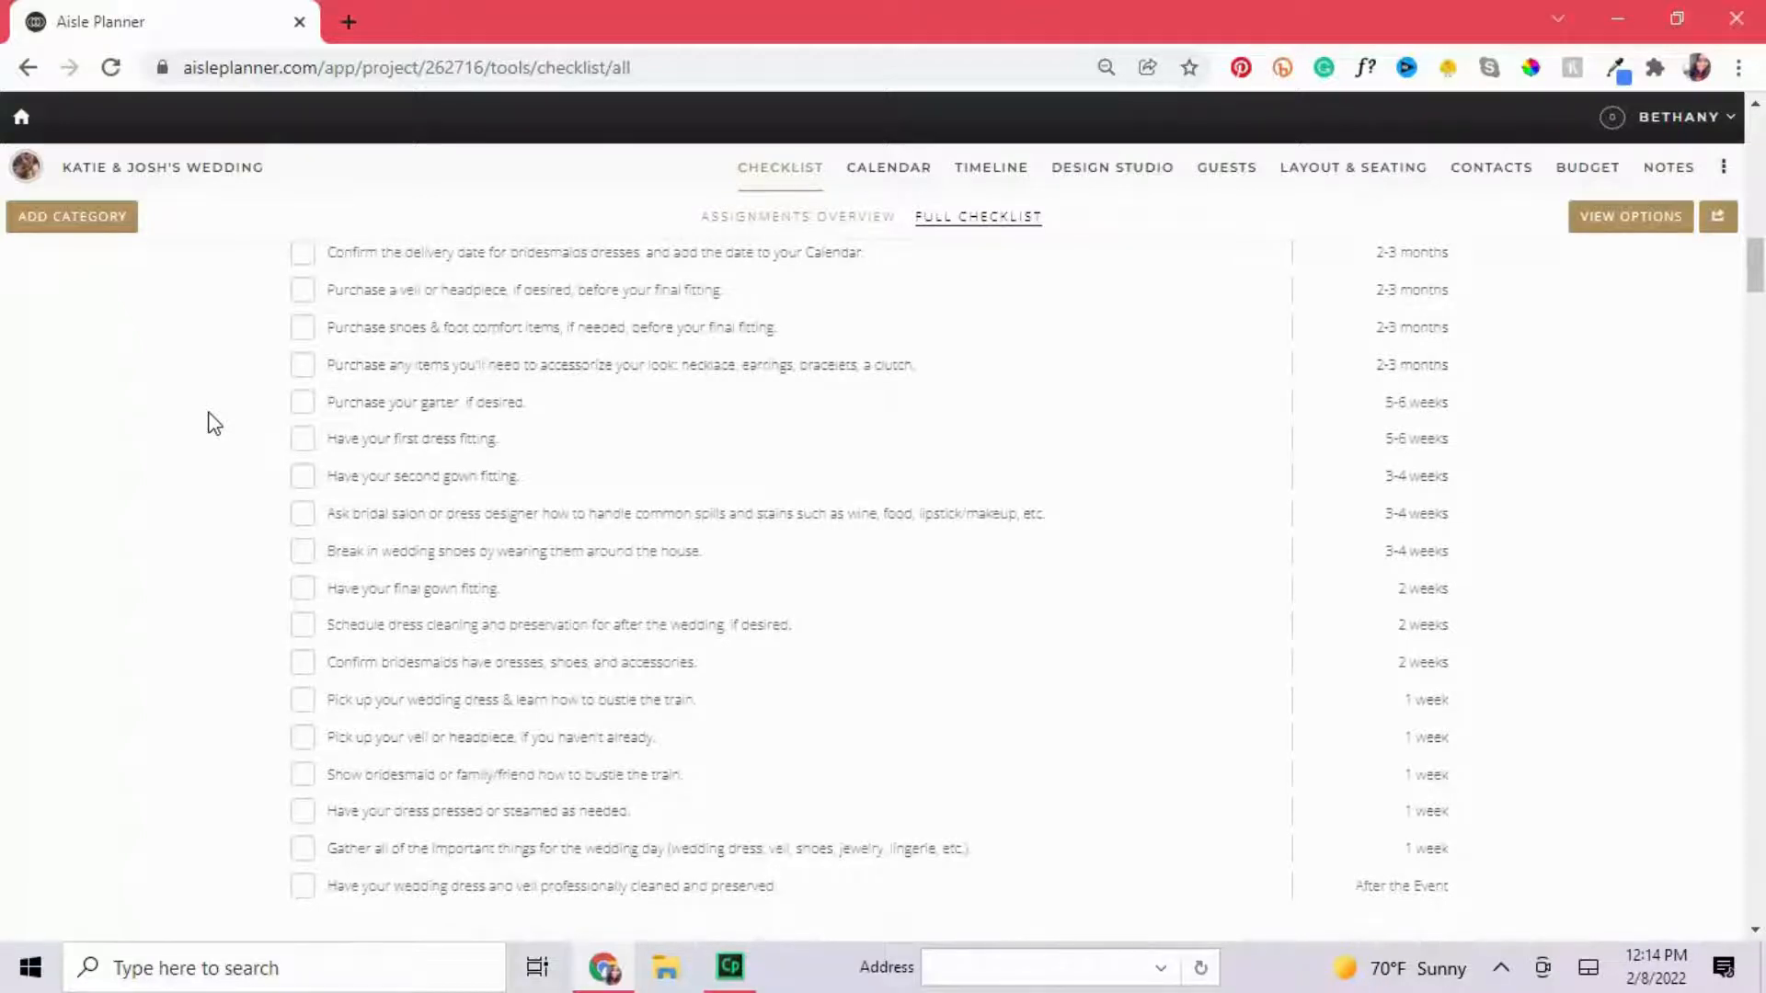
scroll(211, 425, "down", 4)
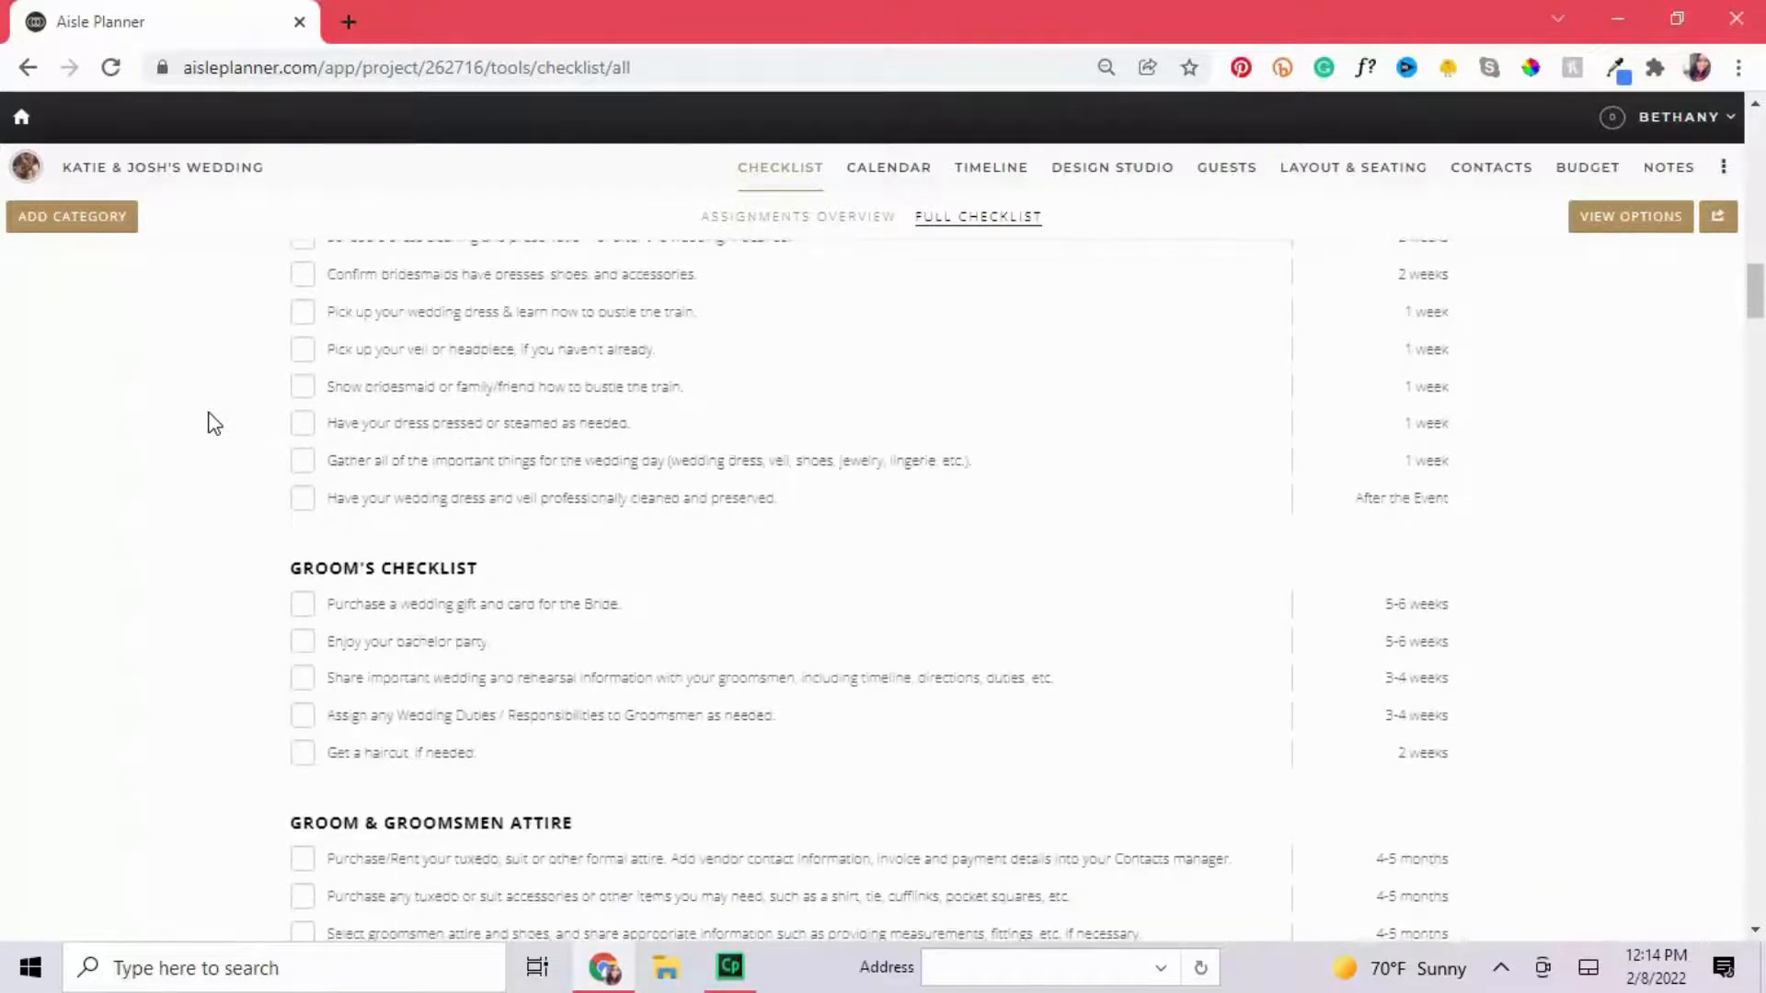
scroll(221, 419, "down", 1)
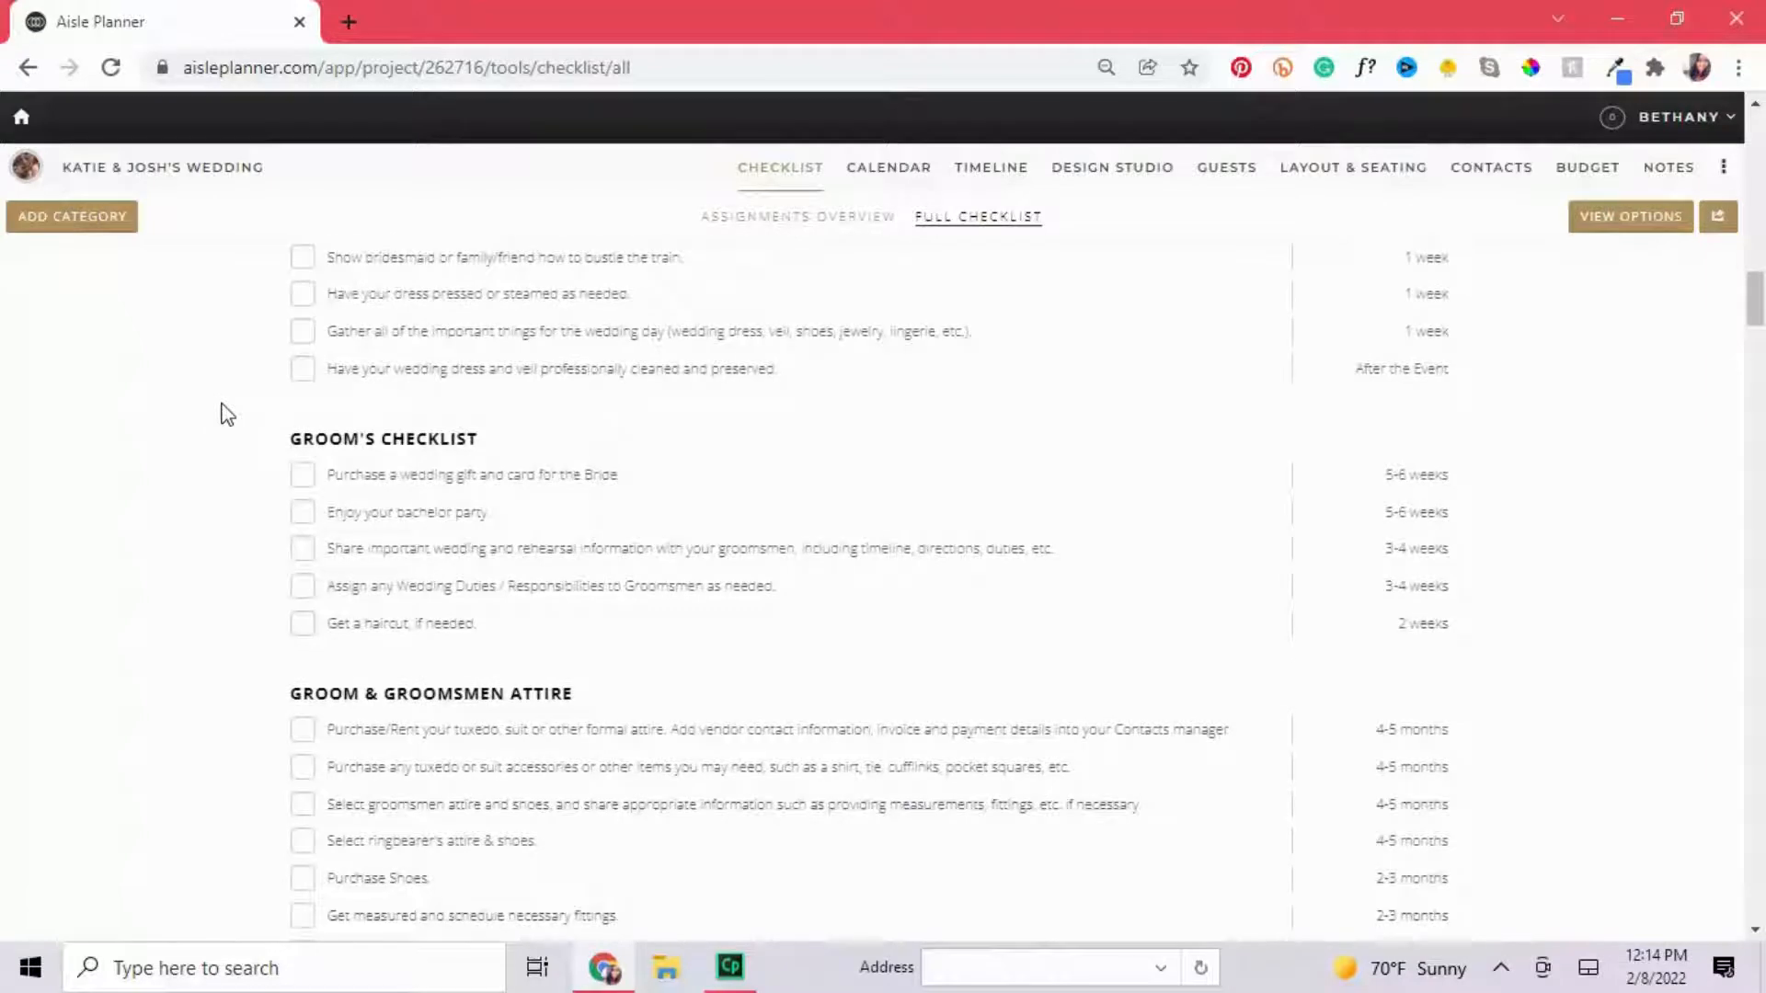
scroll(225, 416, "down", 3)
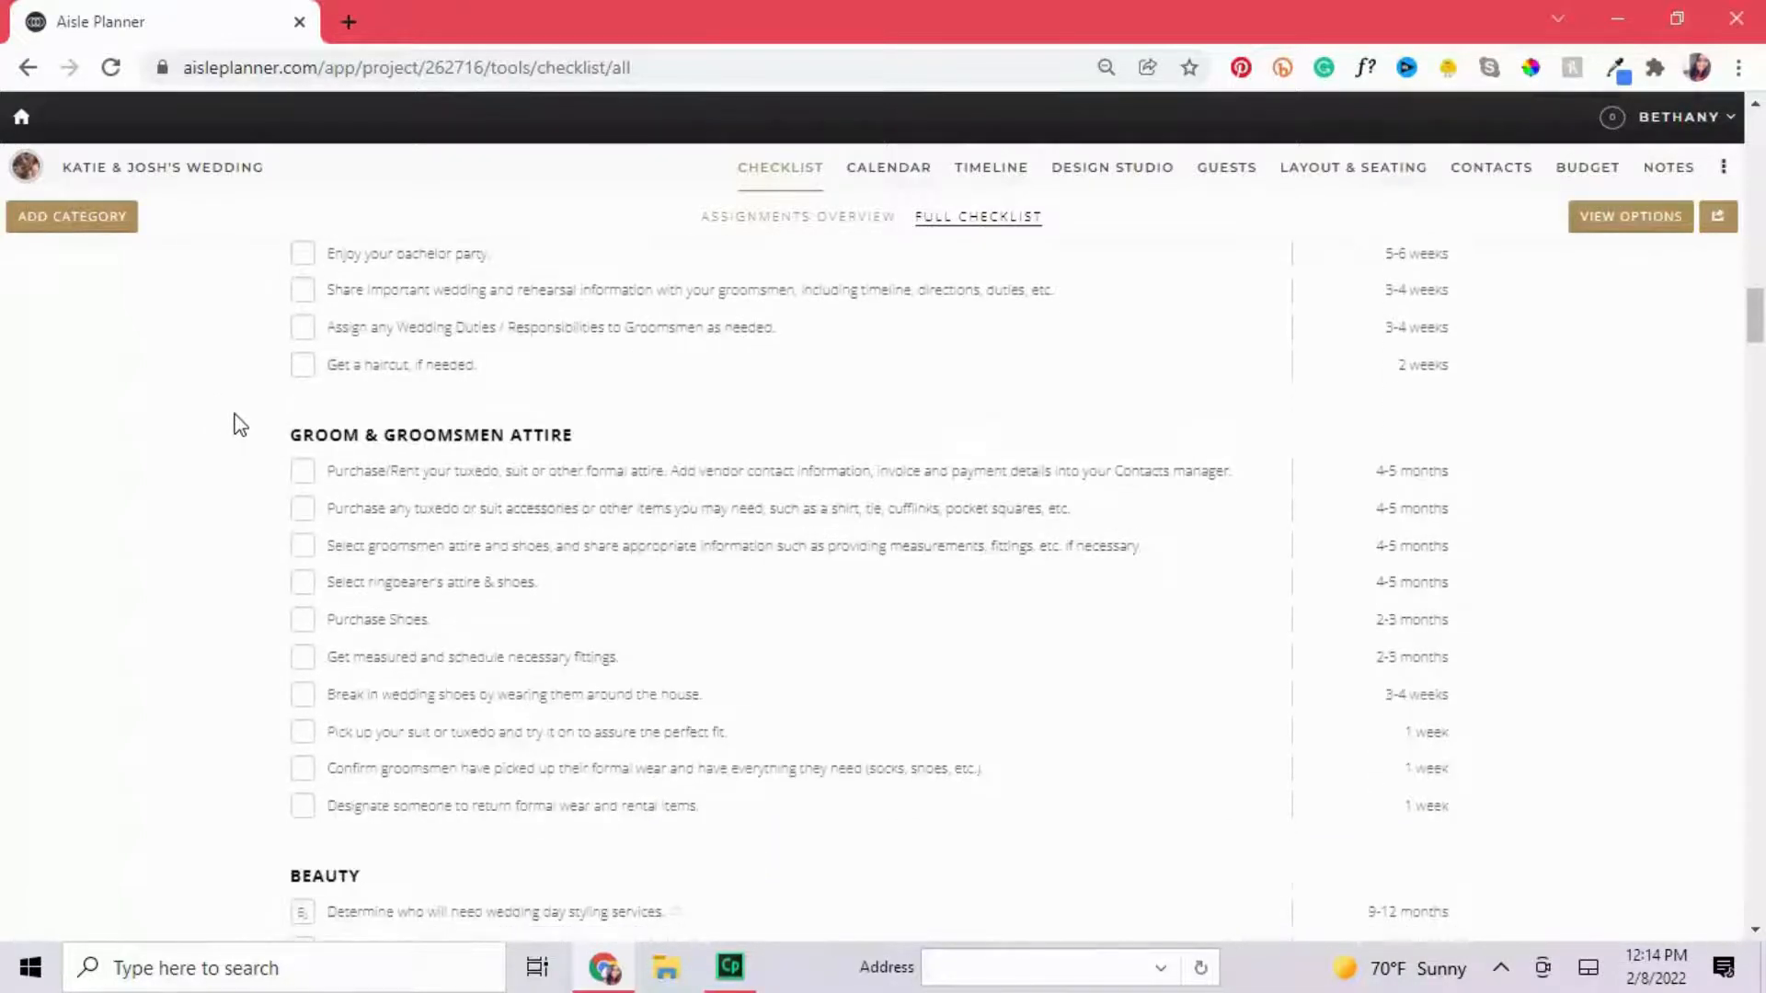
scroll(138, 560, "up", 1)
left_click_drag(1755, 315, 1762, 129)
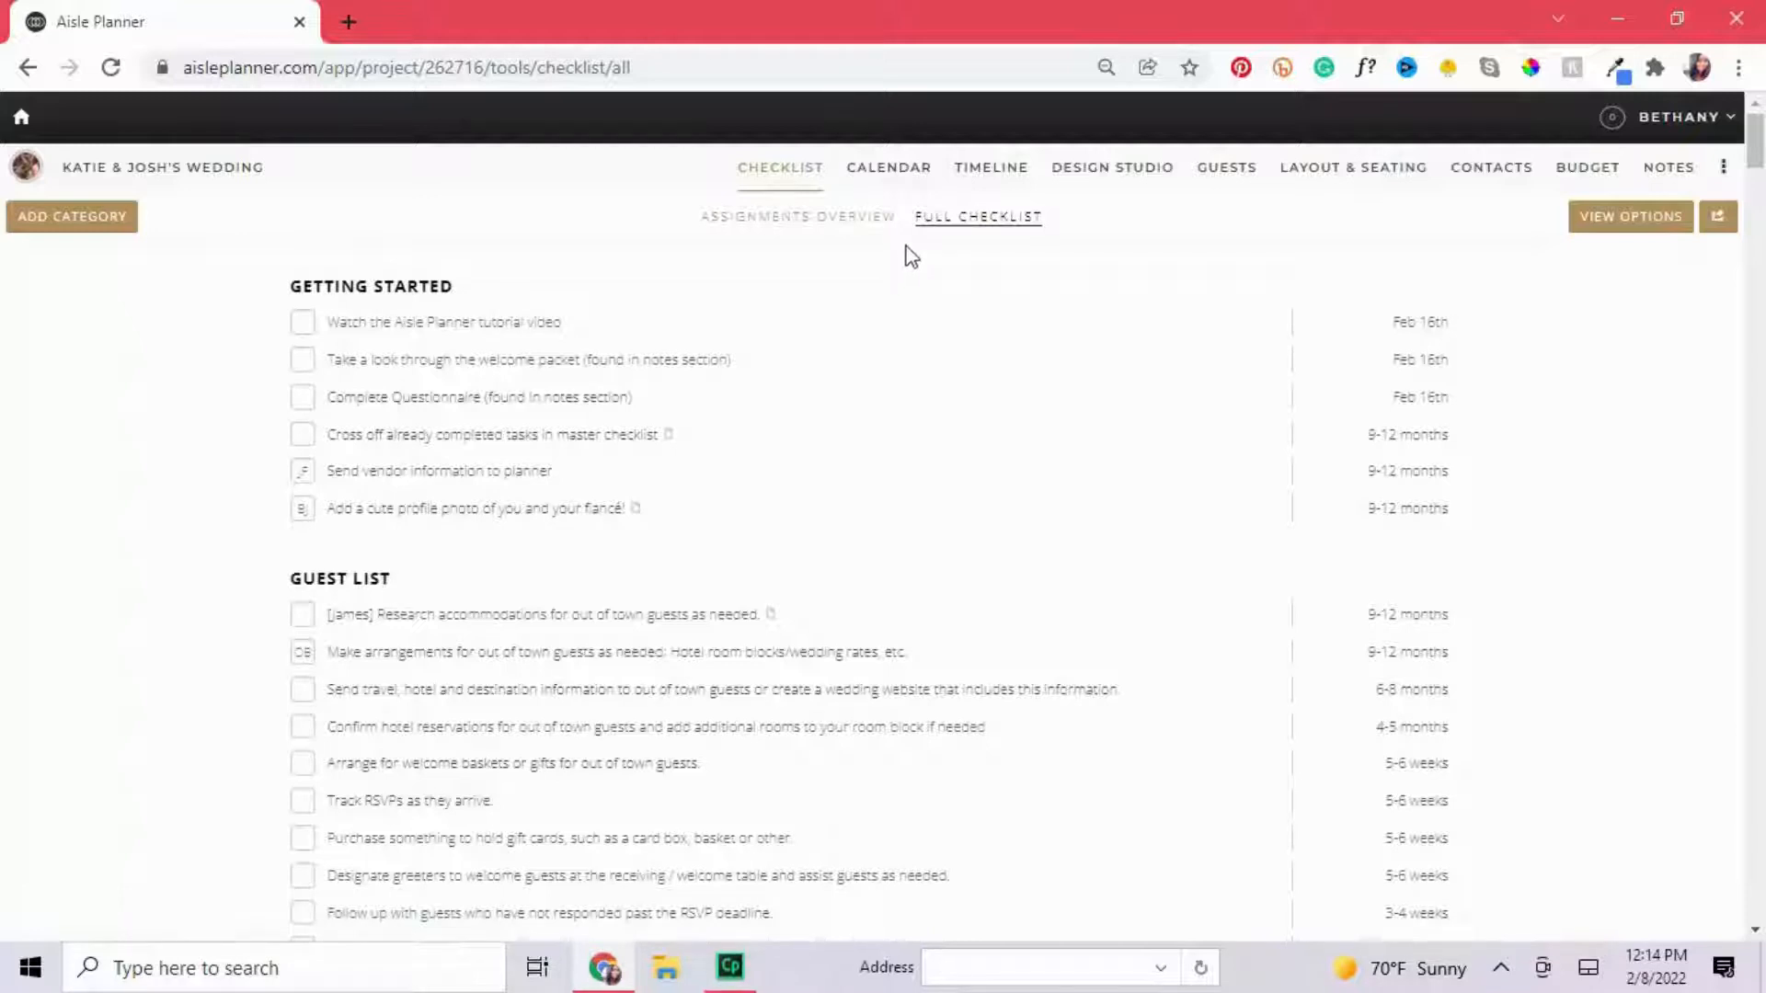
Browse the wedding calendar from February 2022 to early April, and view and close the April 1 Bombshell Beauty payment details.
left_click(909, 168)
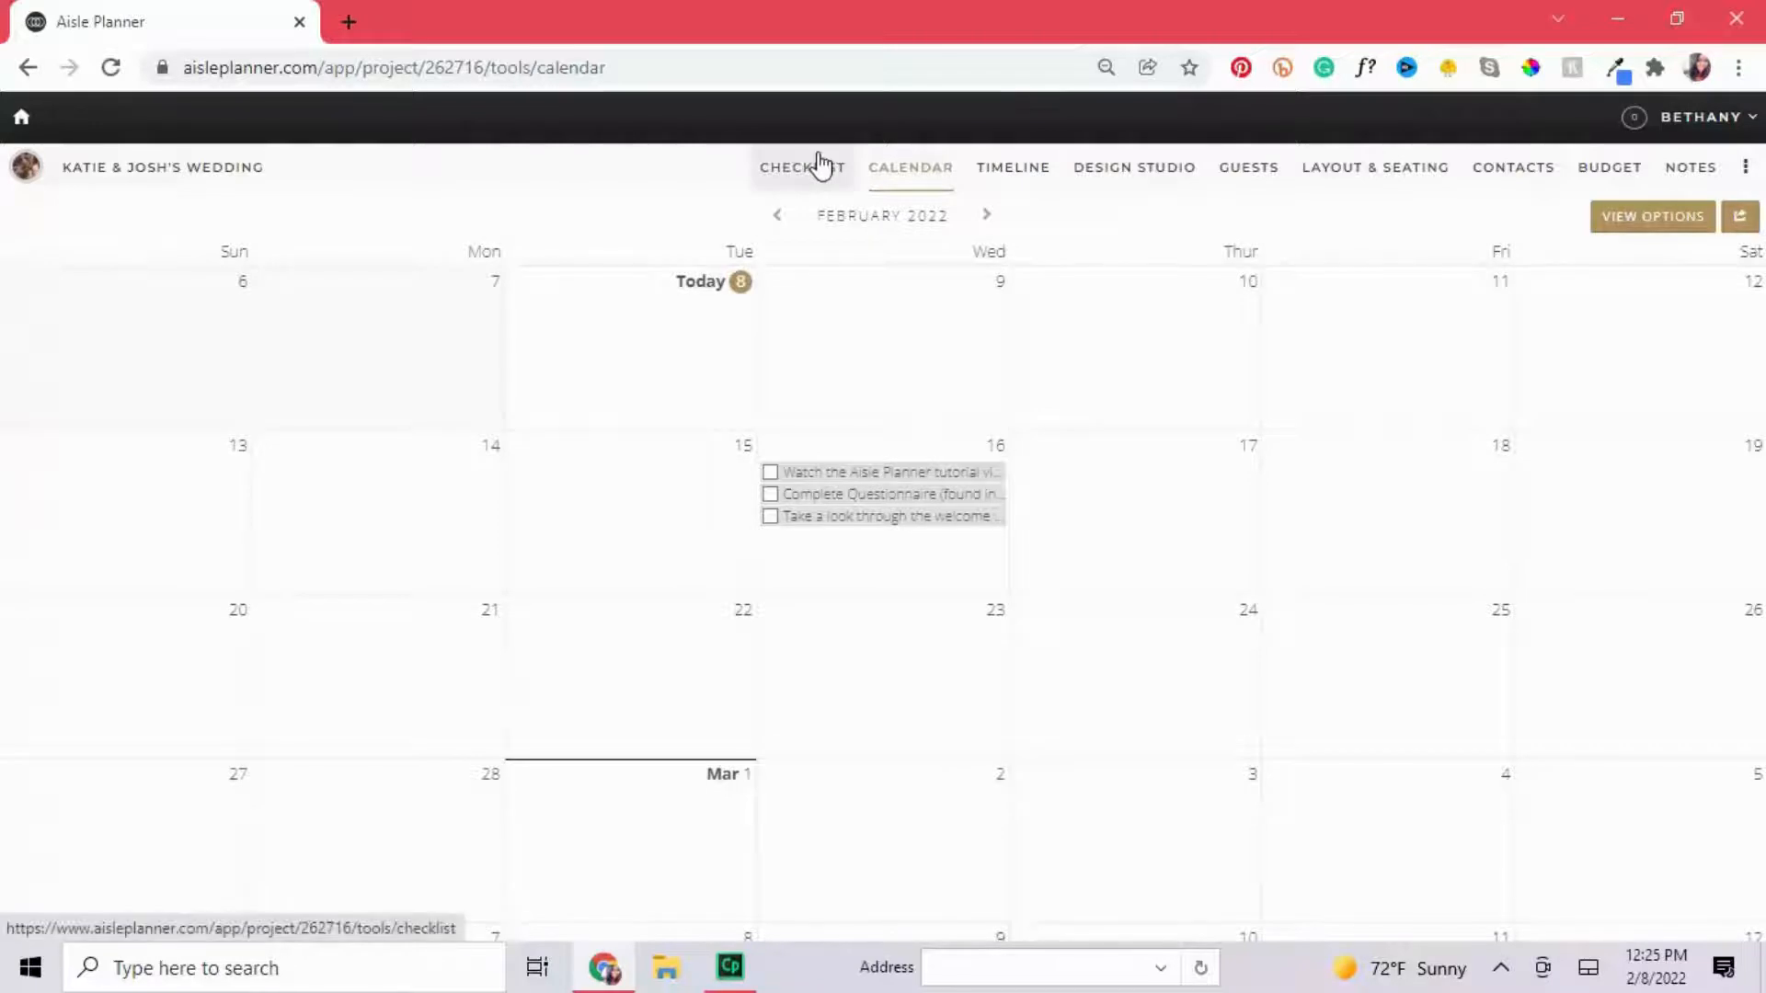
scroll(991, 609, "down", 3)
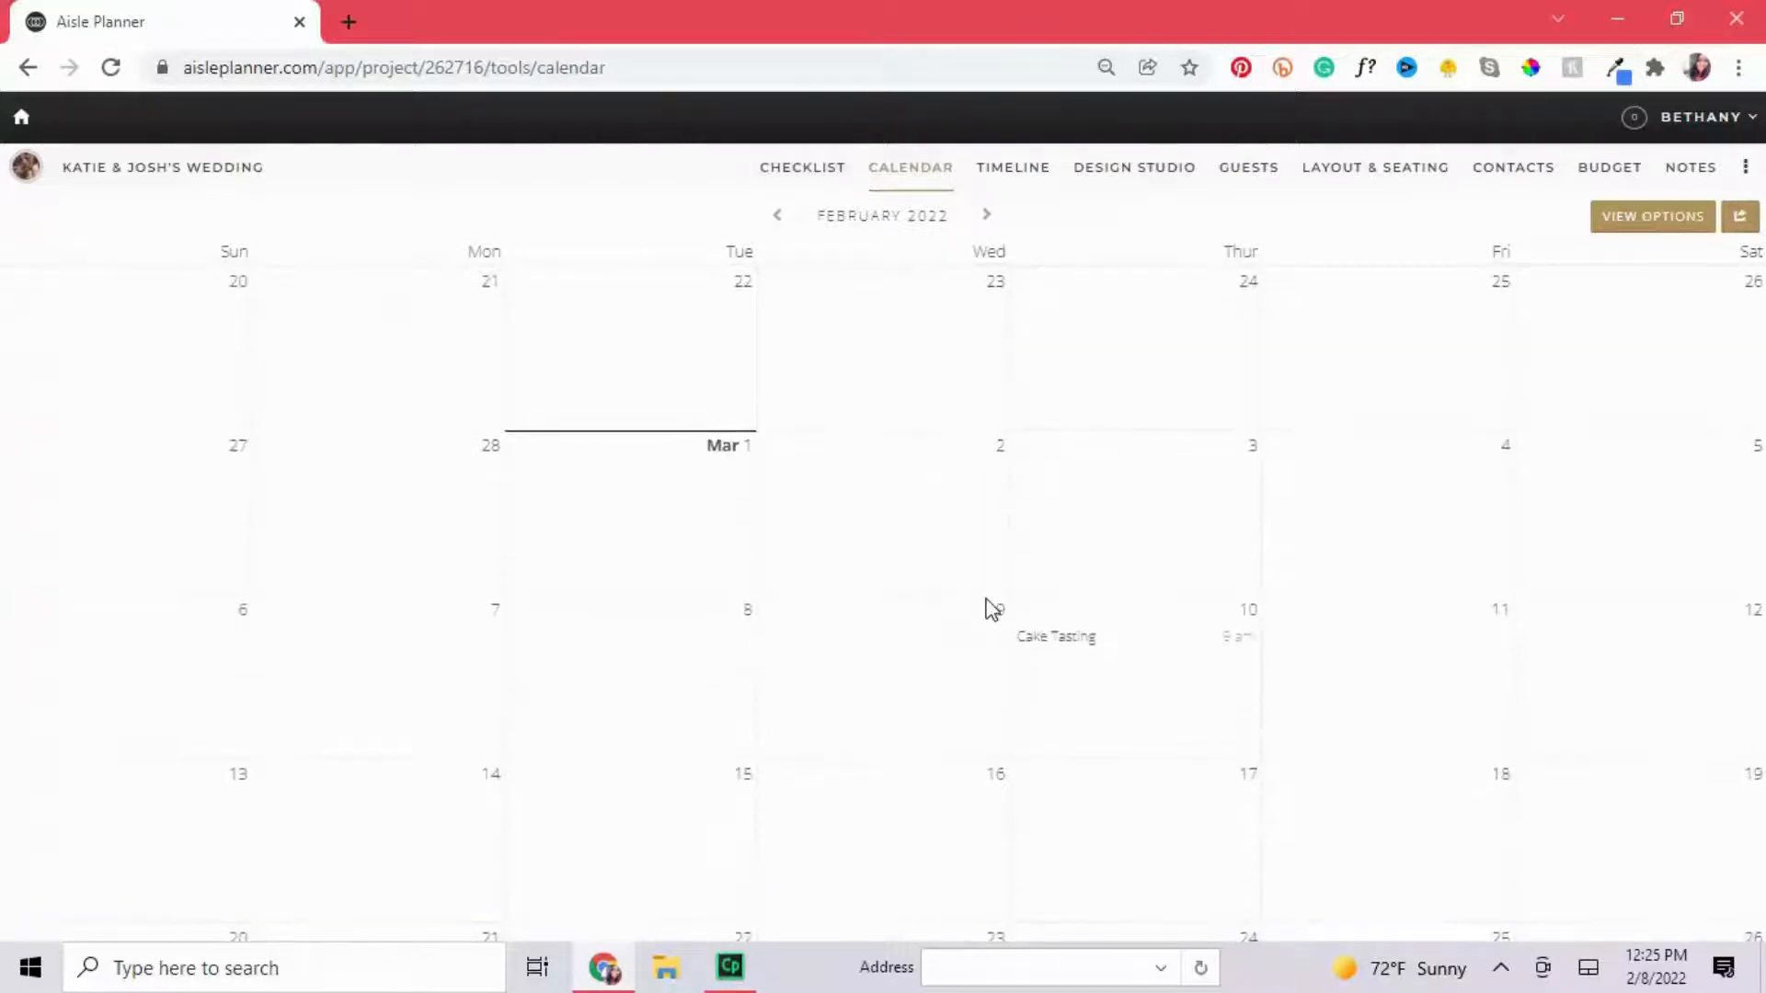
scroll(1037, 612, "down", 2)
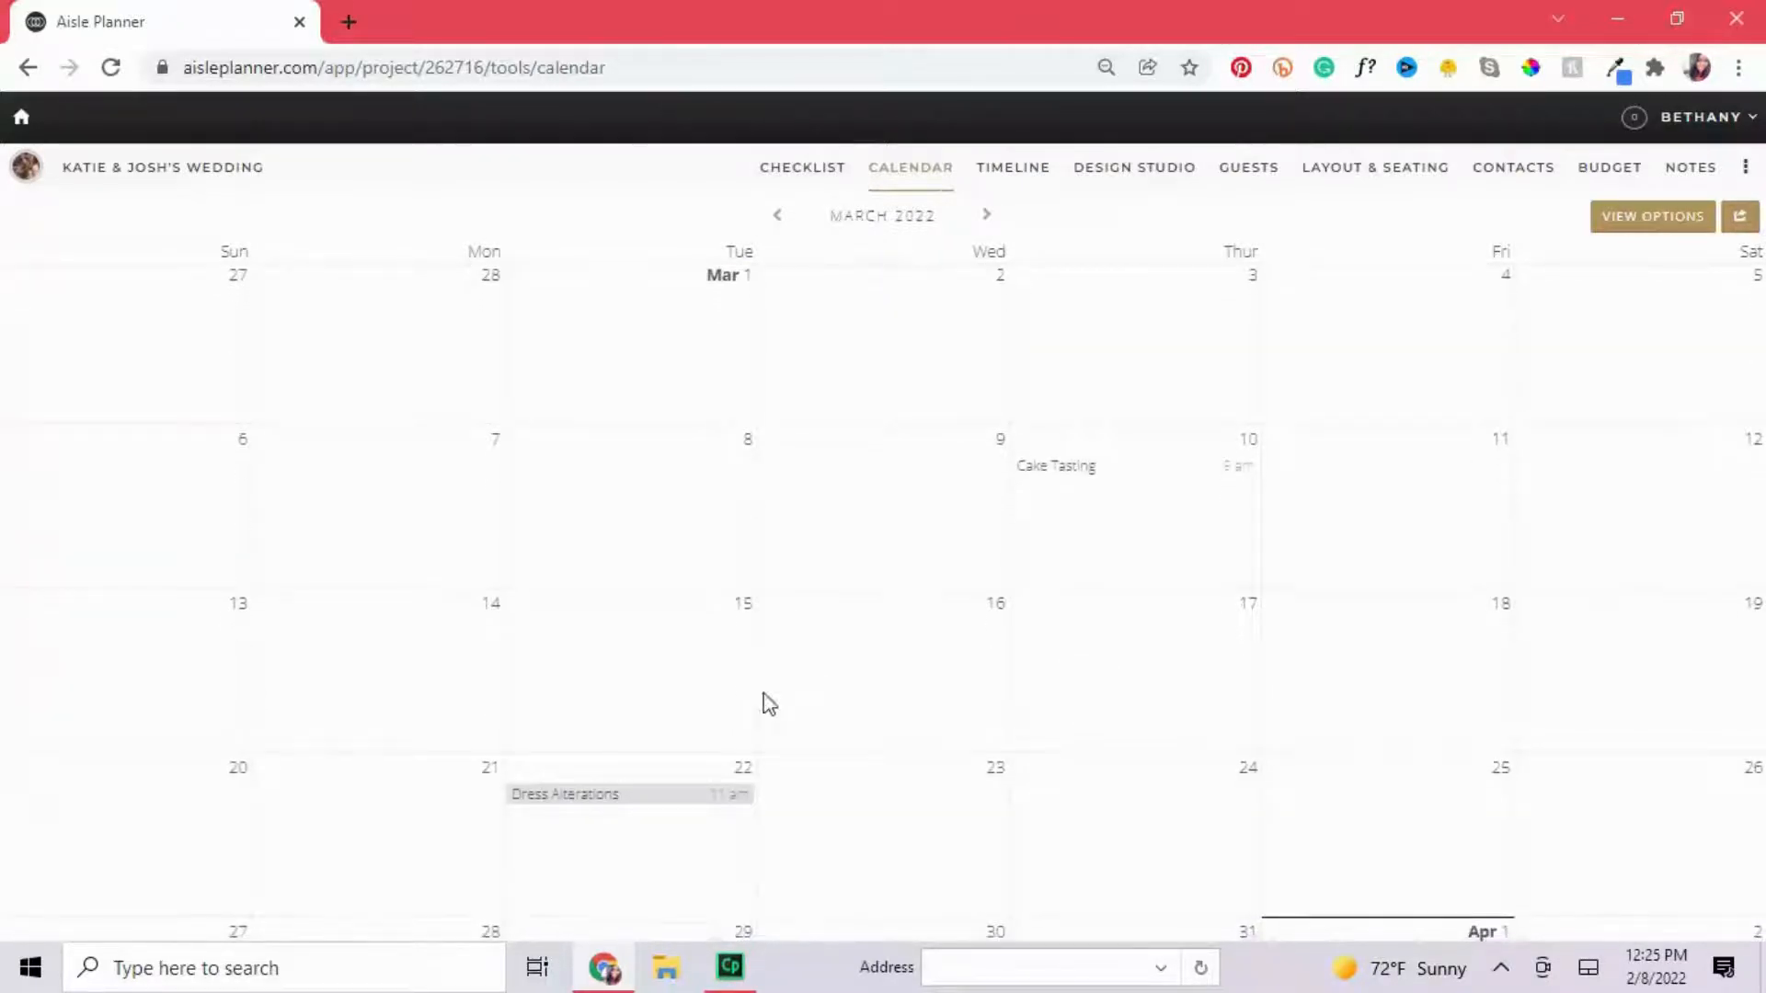
scroll(765, 735, "down", 3)
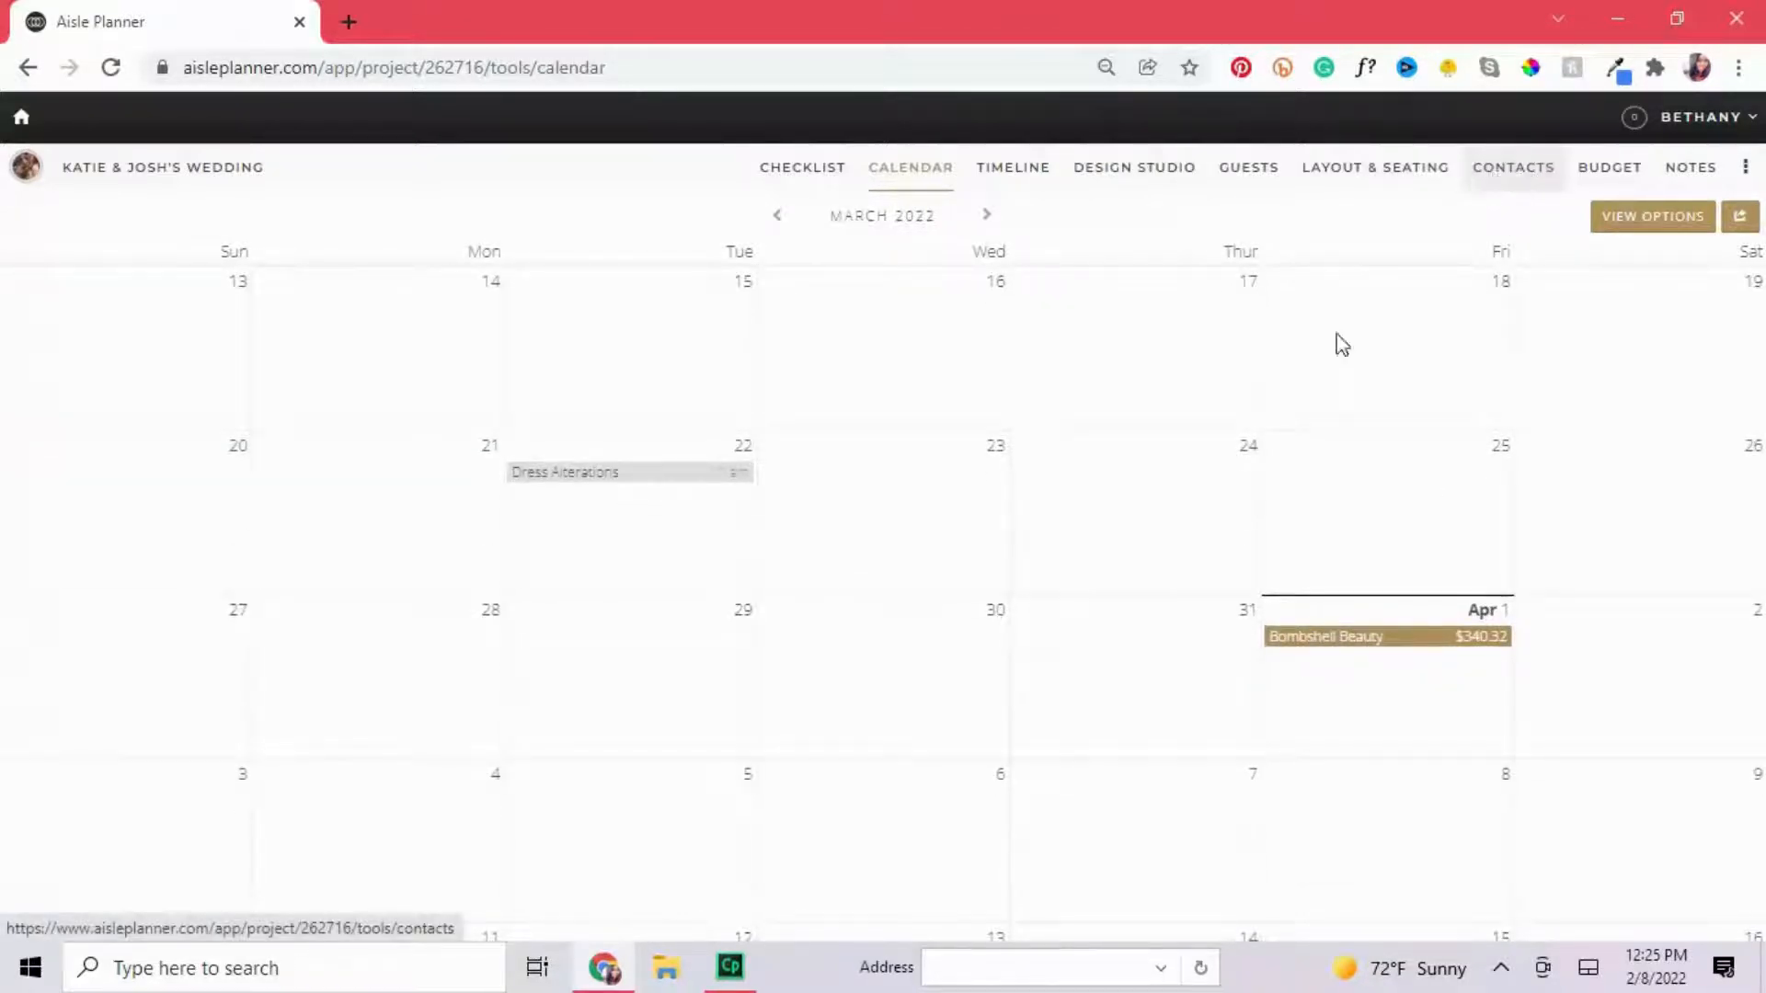
left_click(1437, 644)
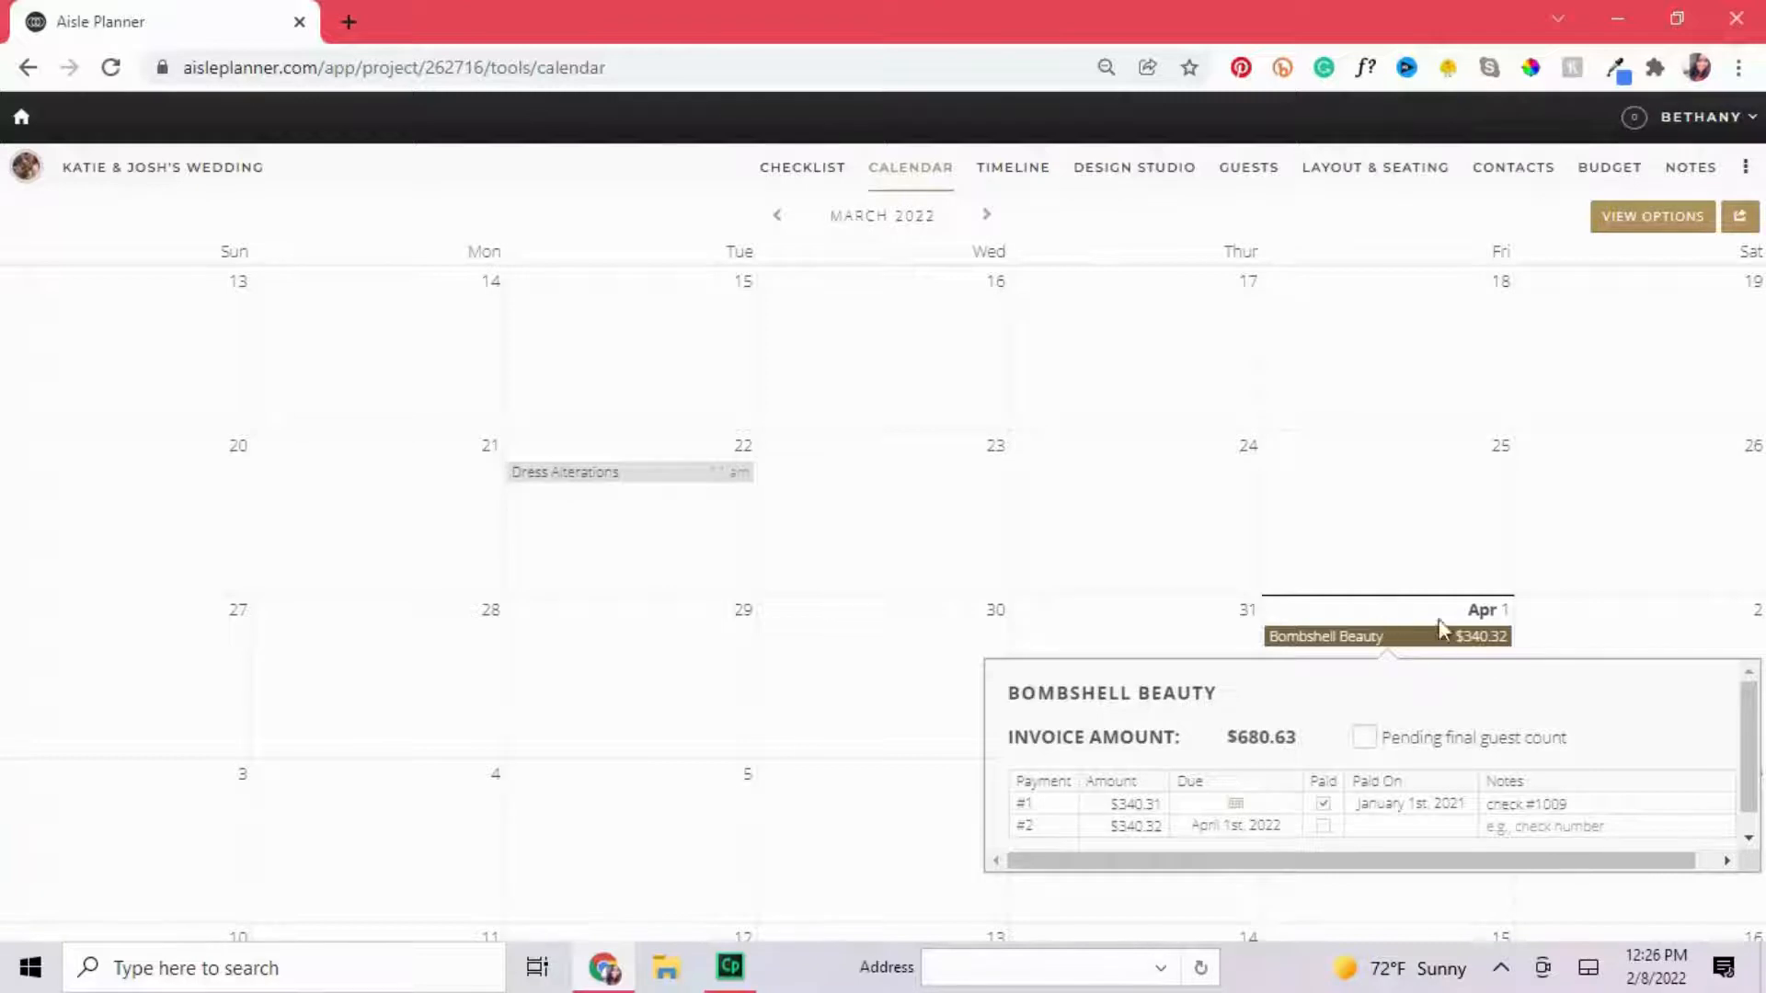
left_click(1380, 549)
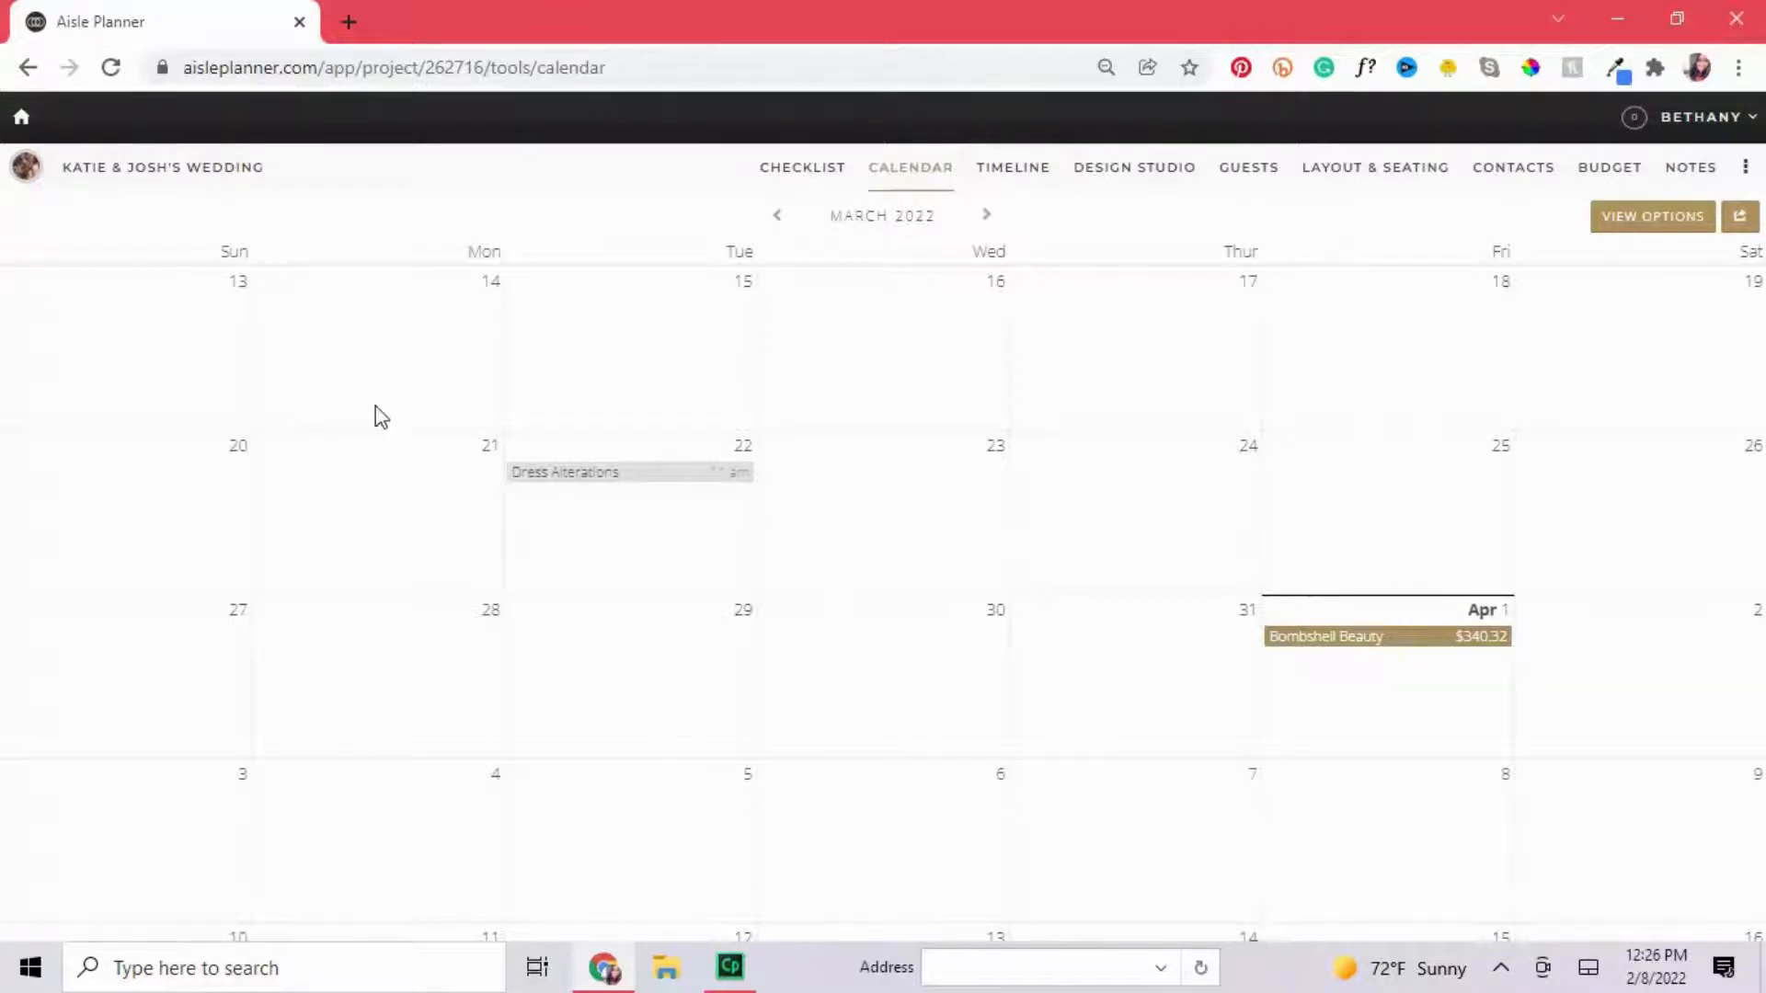
Move the Dress Alterations appointment to March 24 in the wedding calendar.
left_click(361, 329)
left_click_drag(583, 467, 1117, 524)
scroll(1573, 502, "up", 3)
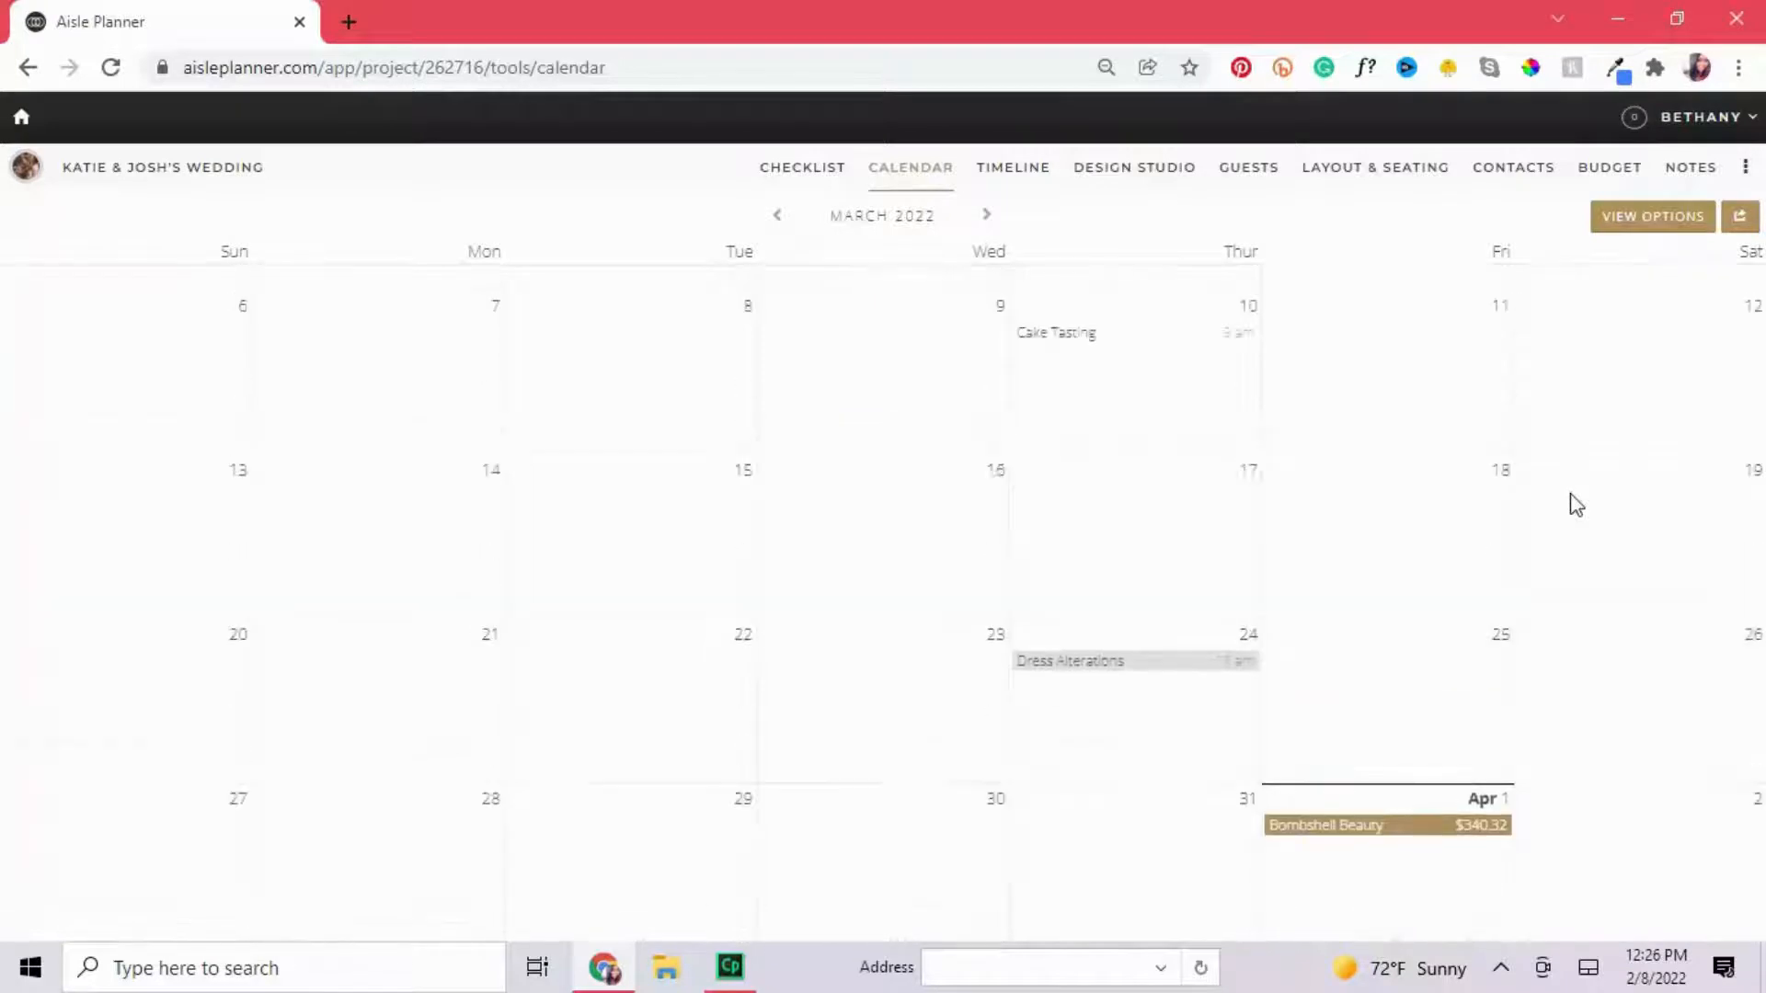
Look through the calendar's first-day-of-week choices, and turn the display of payments and checklist items off and back on.
left_click(1653, 218)
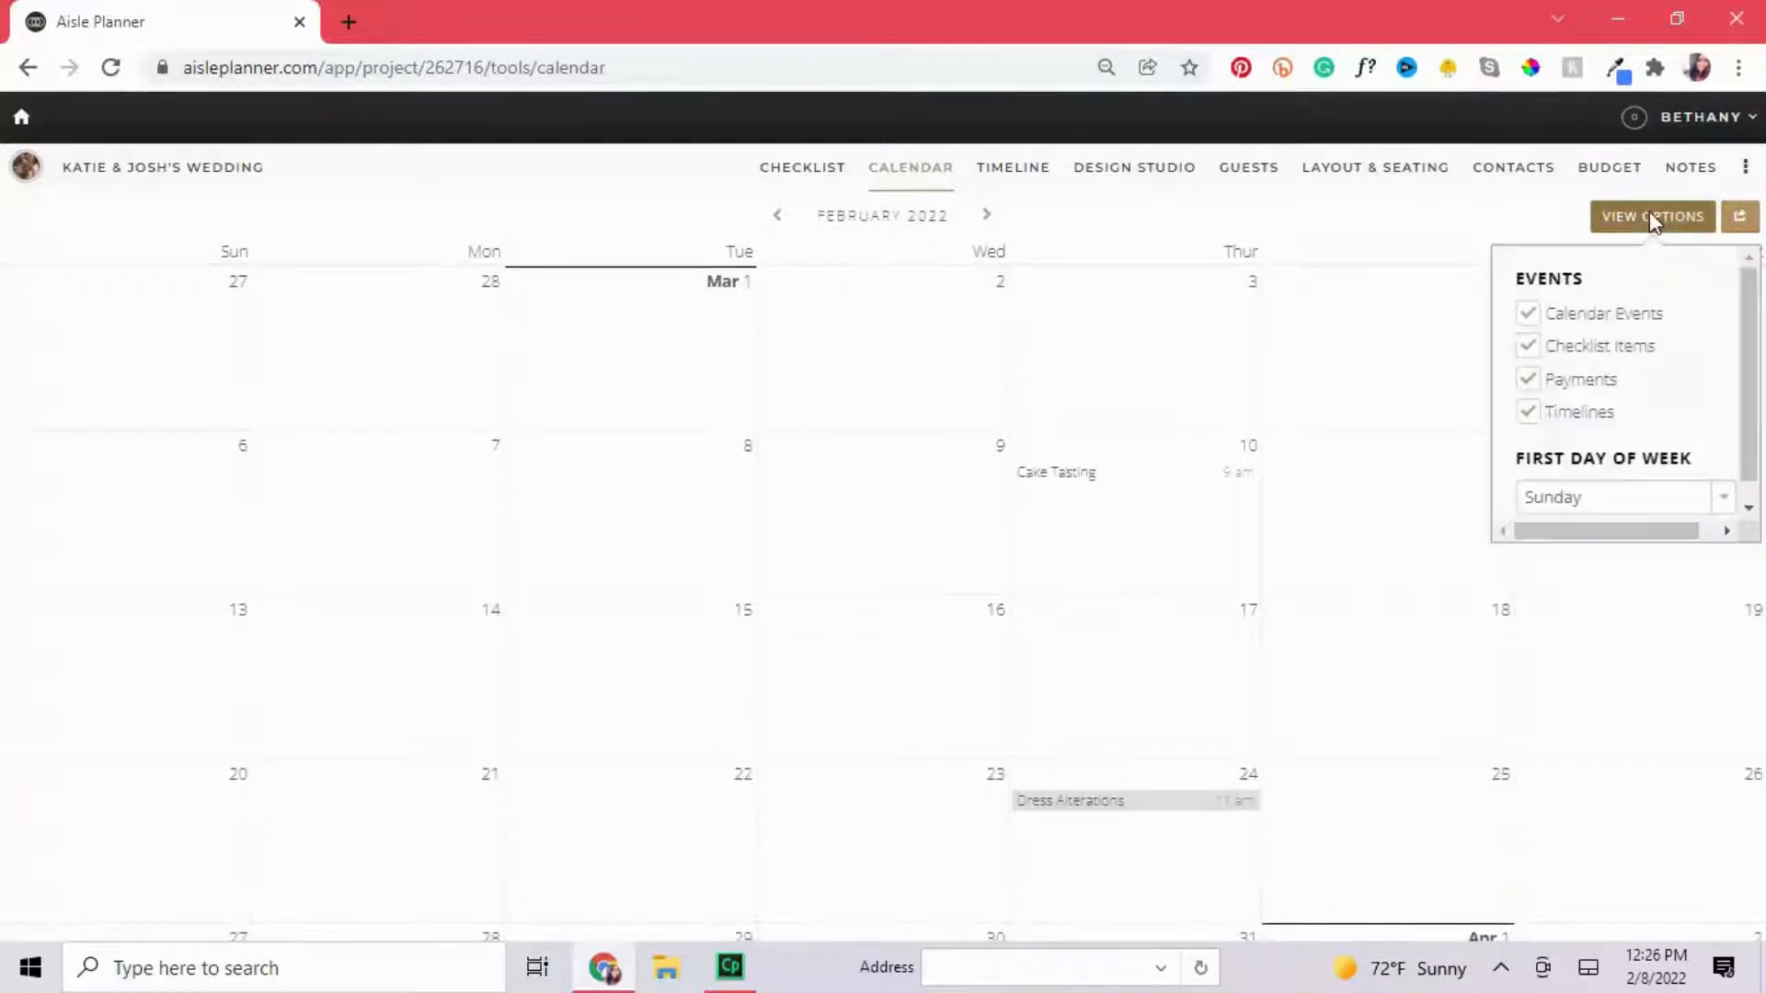
left_click(1645, 482)
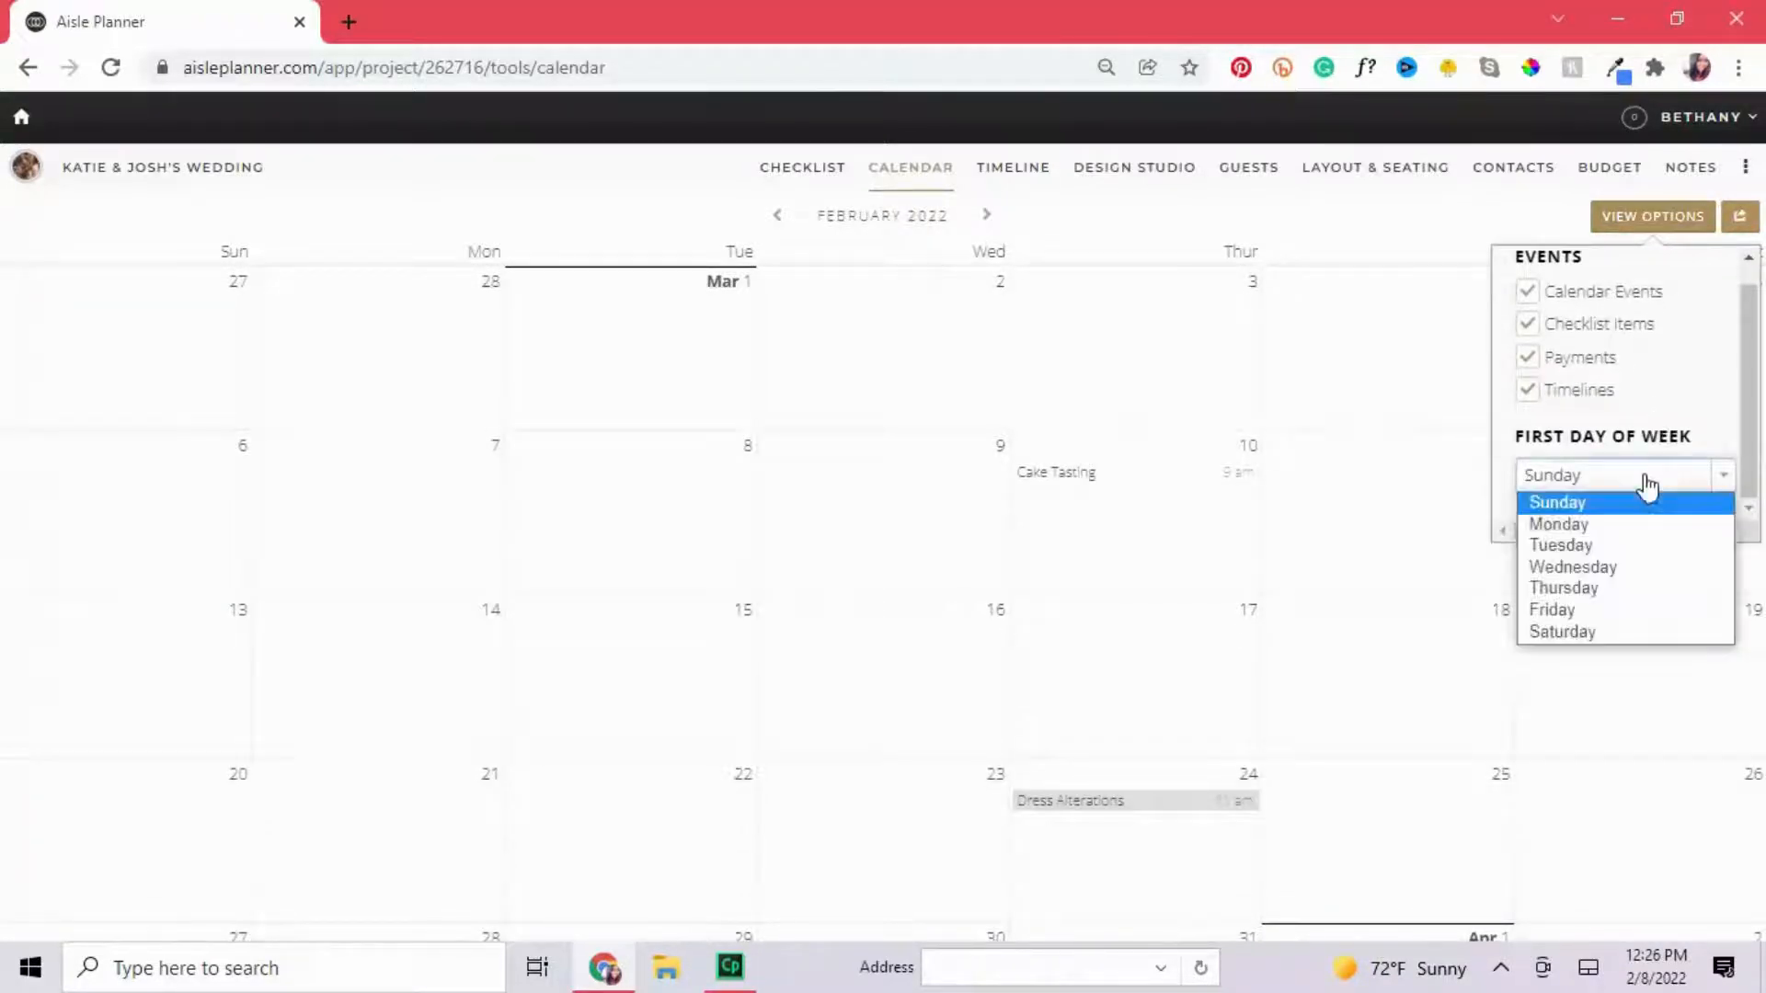
left_click(1636, 429)
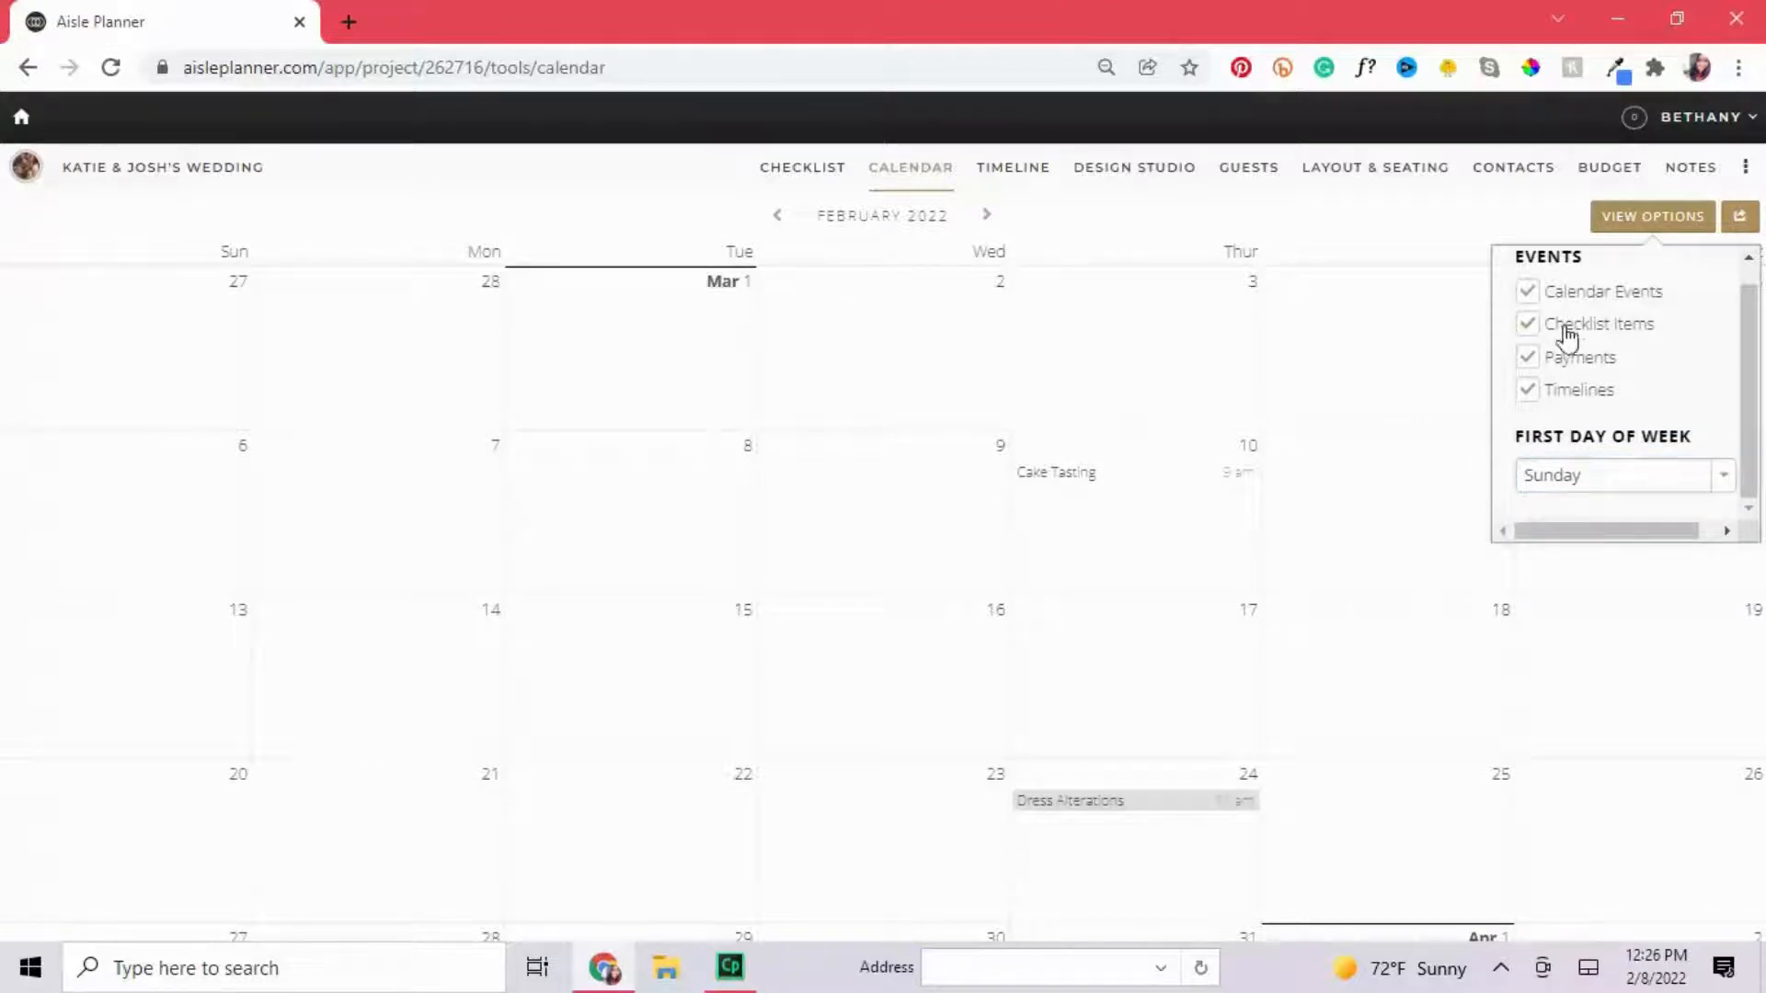
left_click(1528, 359)
left_click(1528, 359)
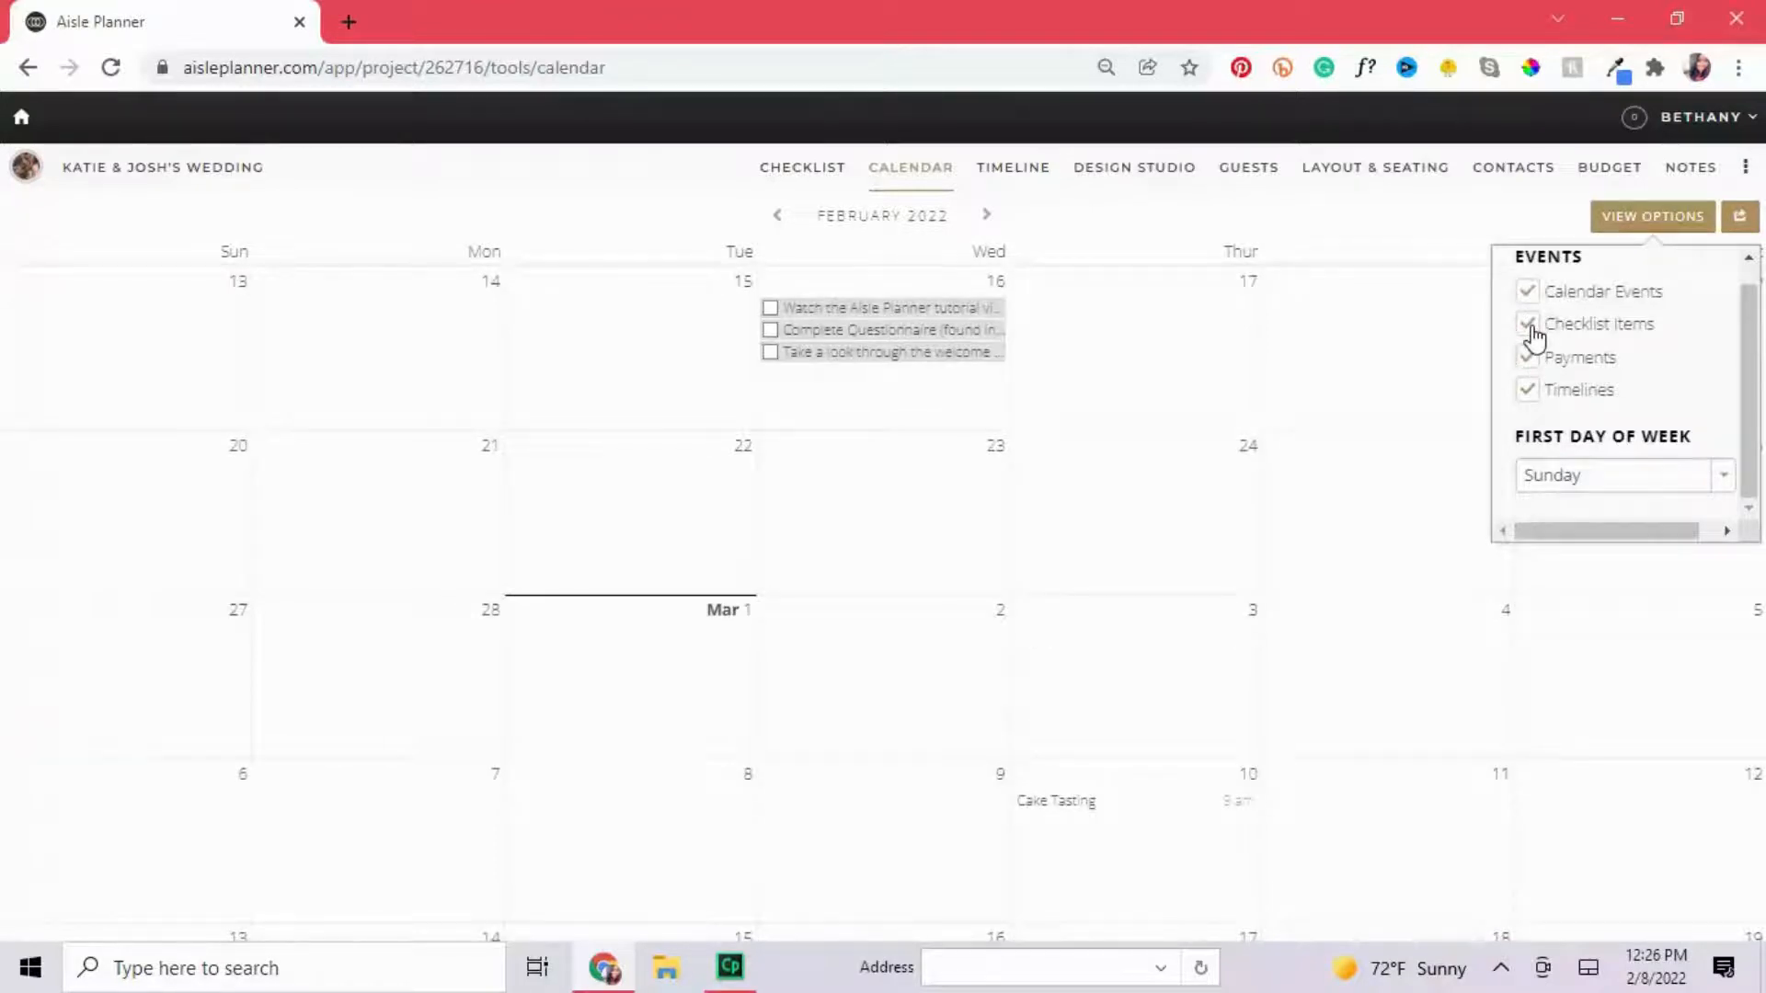
left_click(1528, 324)
left_click(1528, 324)
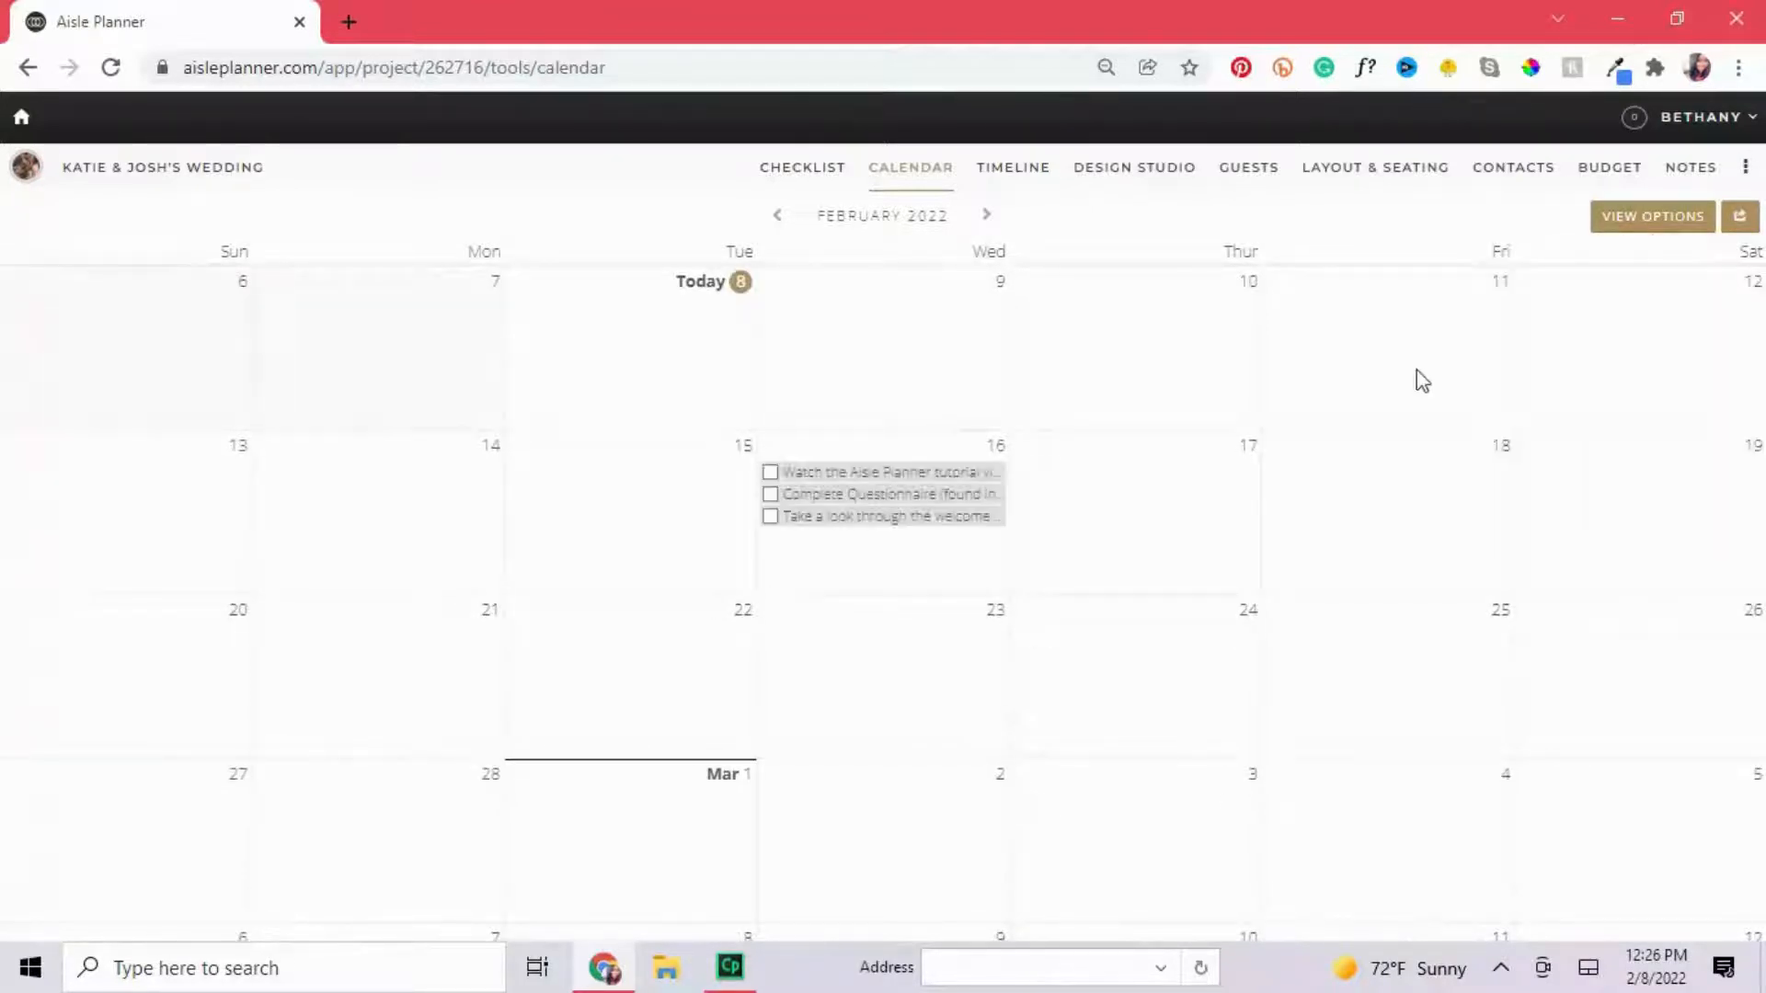
View the calendar's subscription URL and close it.
left_click(1741, 218)
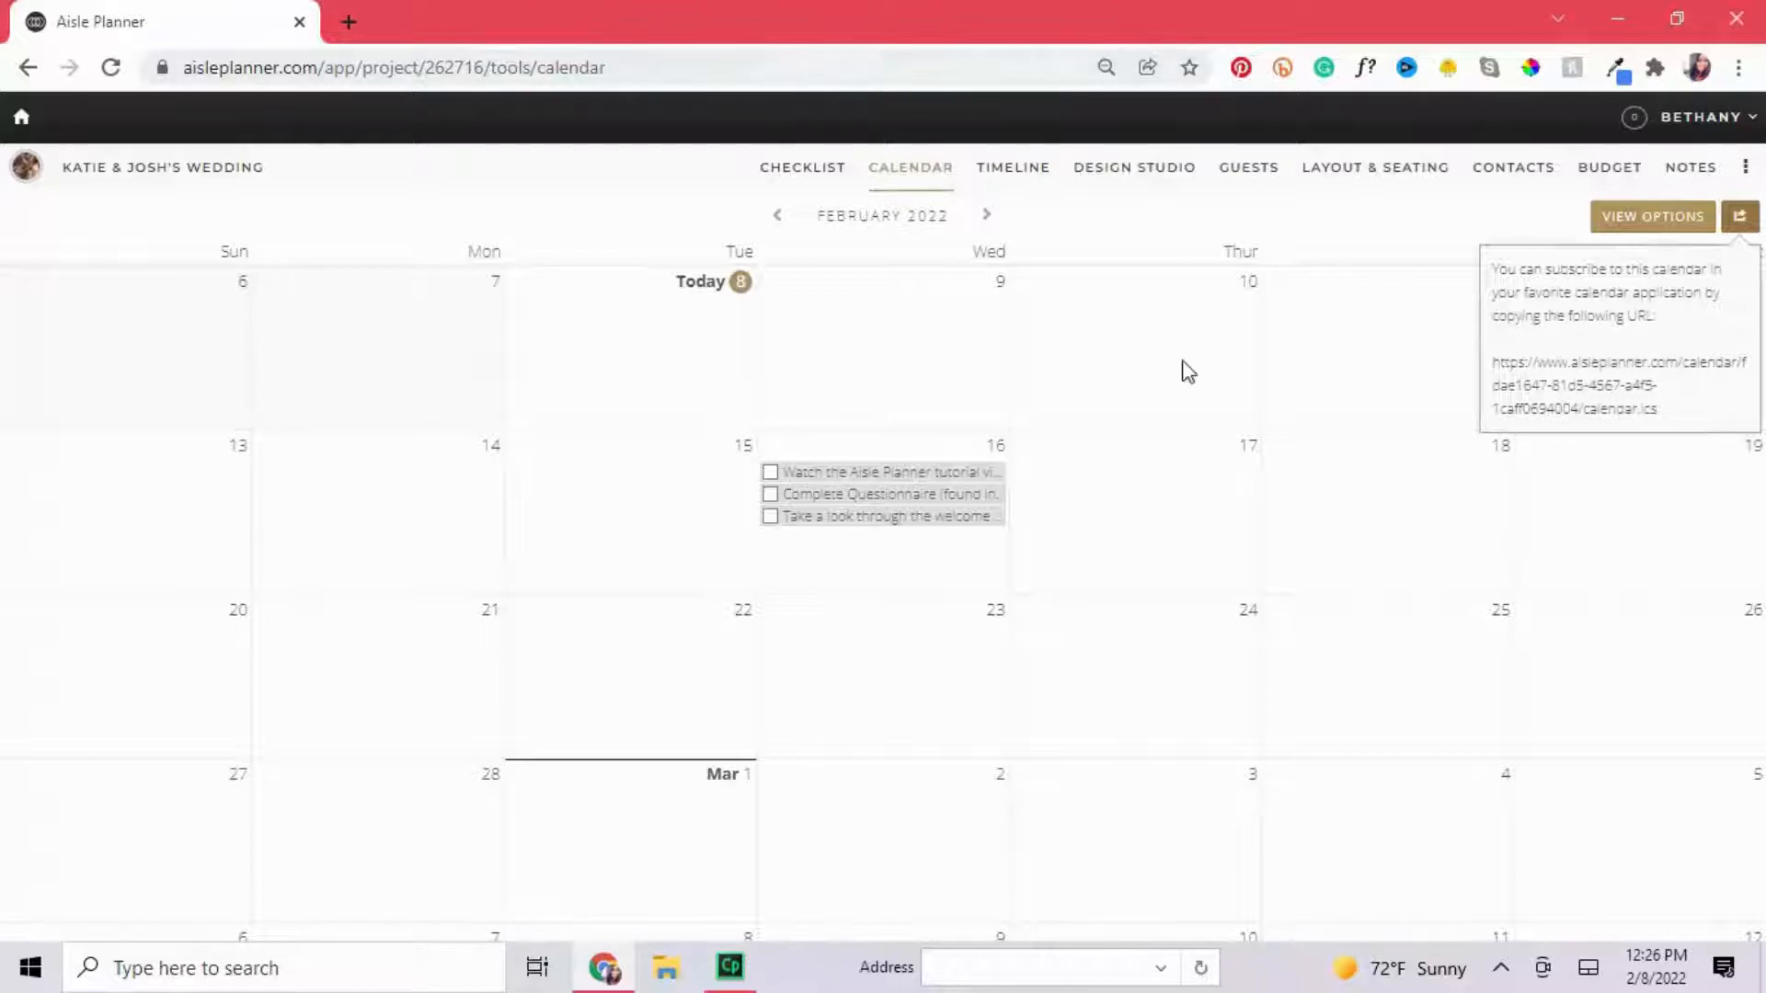
left_click(1156, 333)
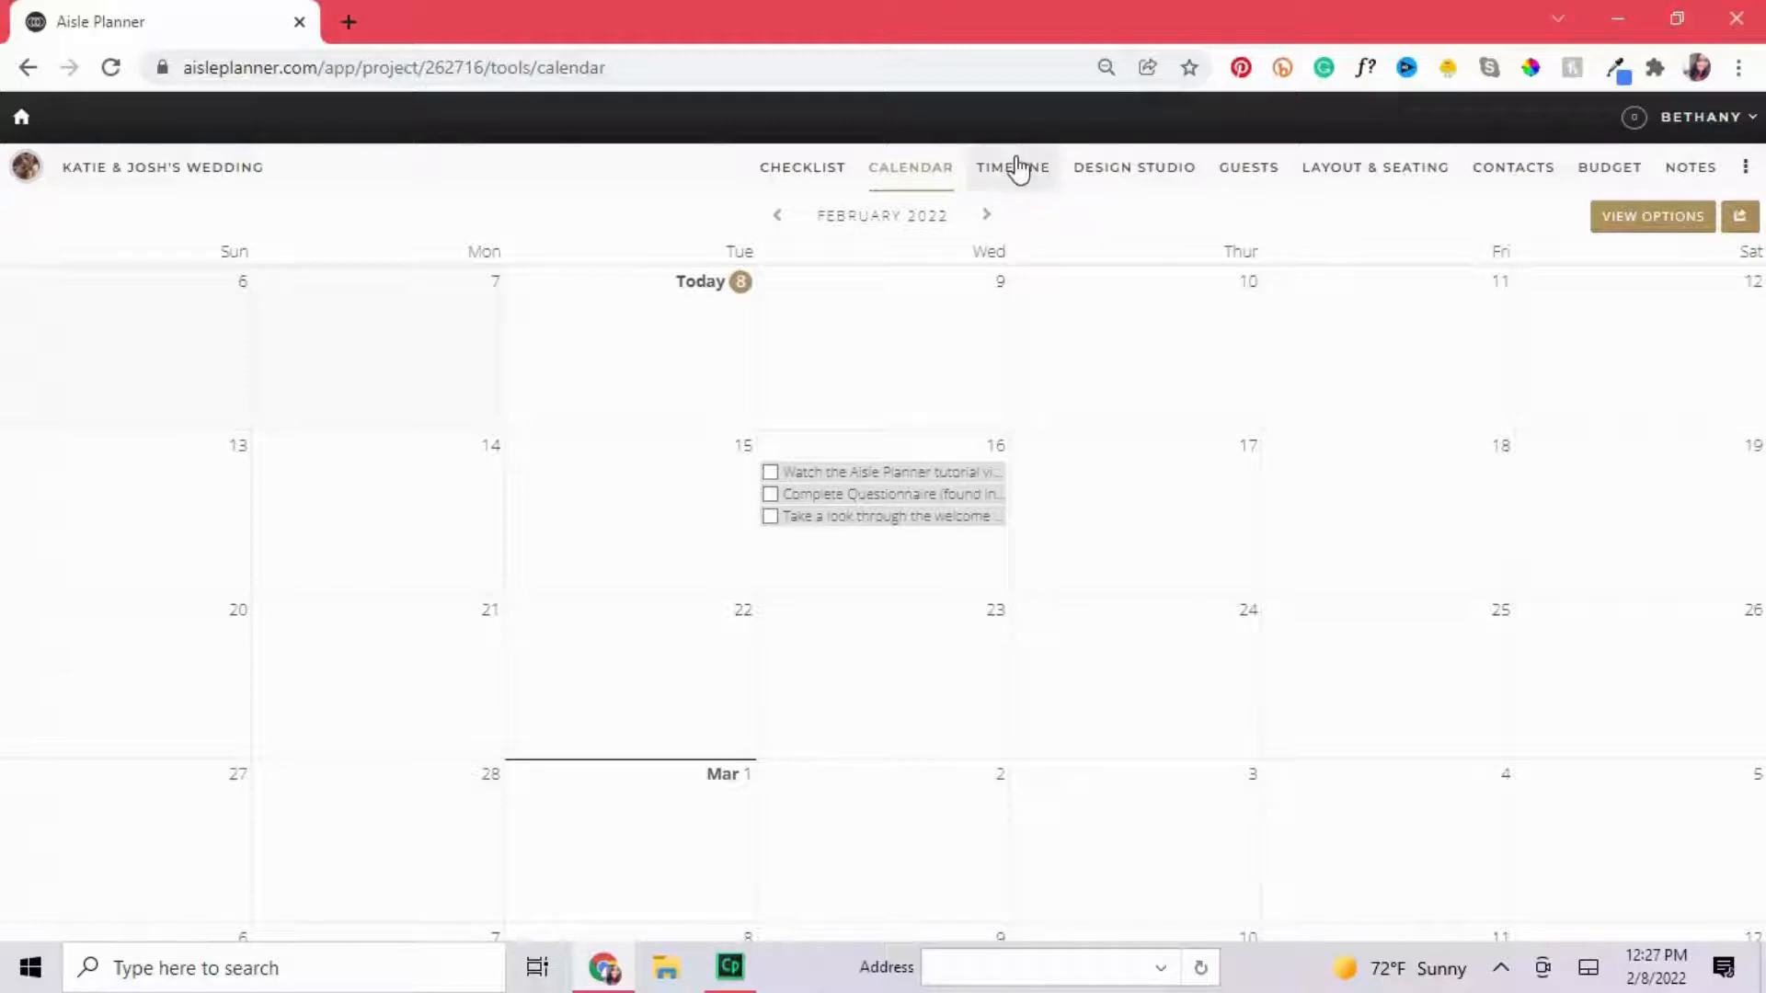
Open the wedding timeline and examine its entries from the June 9 rehearsal through the June 10 dinner service.
left_click(1014, 167)
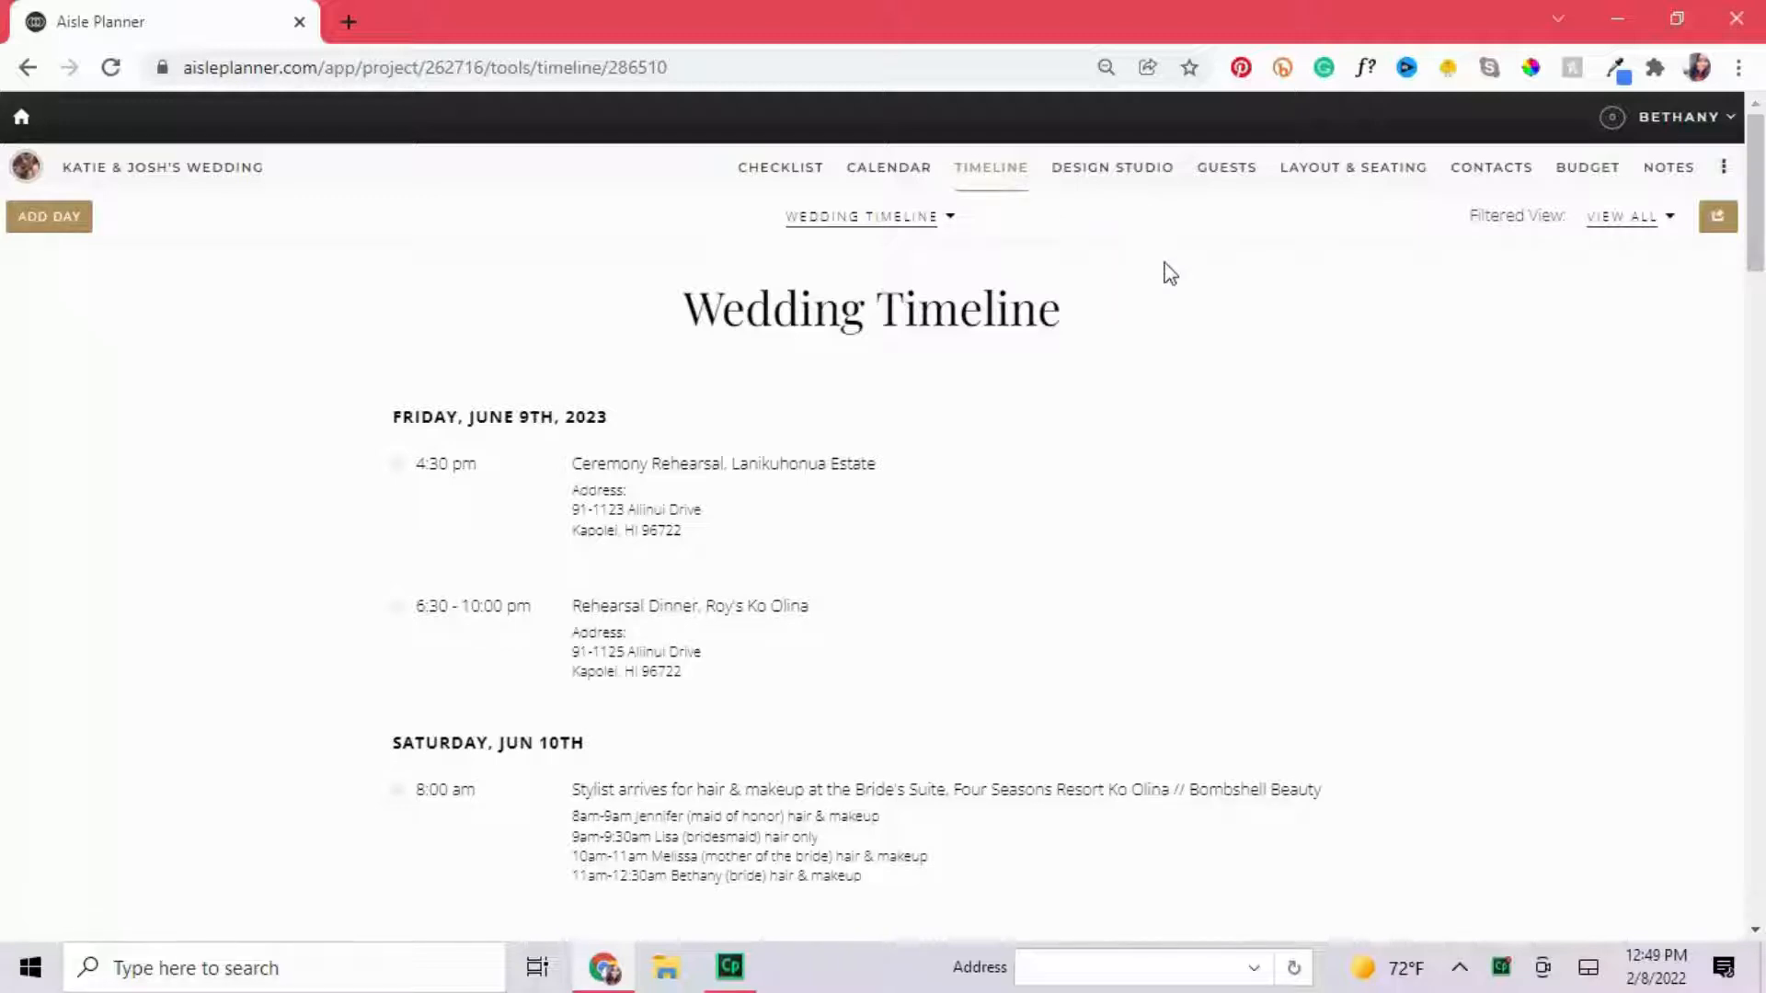
scroll(1174, 266, "down", 8)
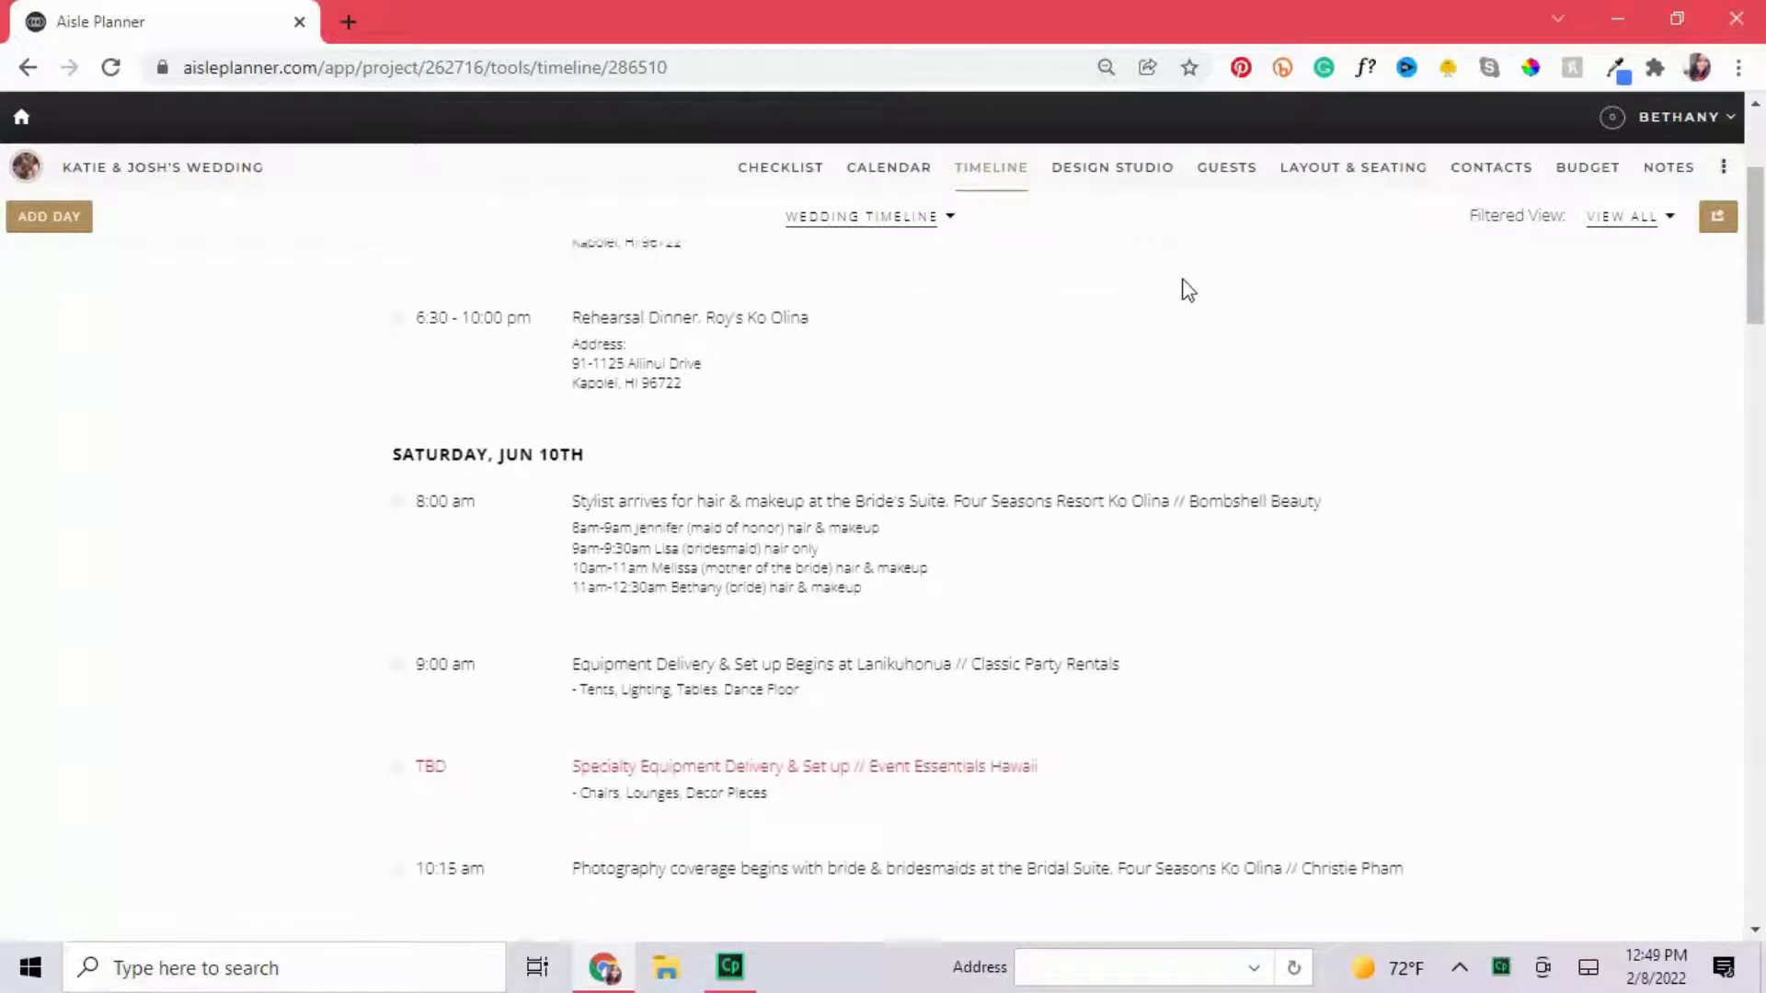
scroll(1187, 287, "down", 4)
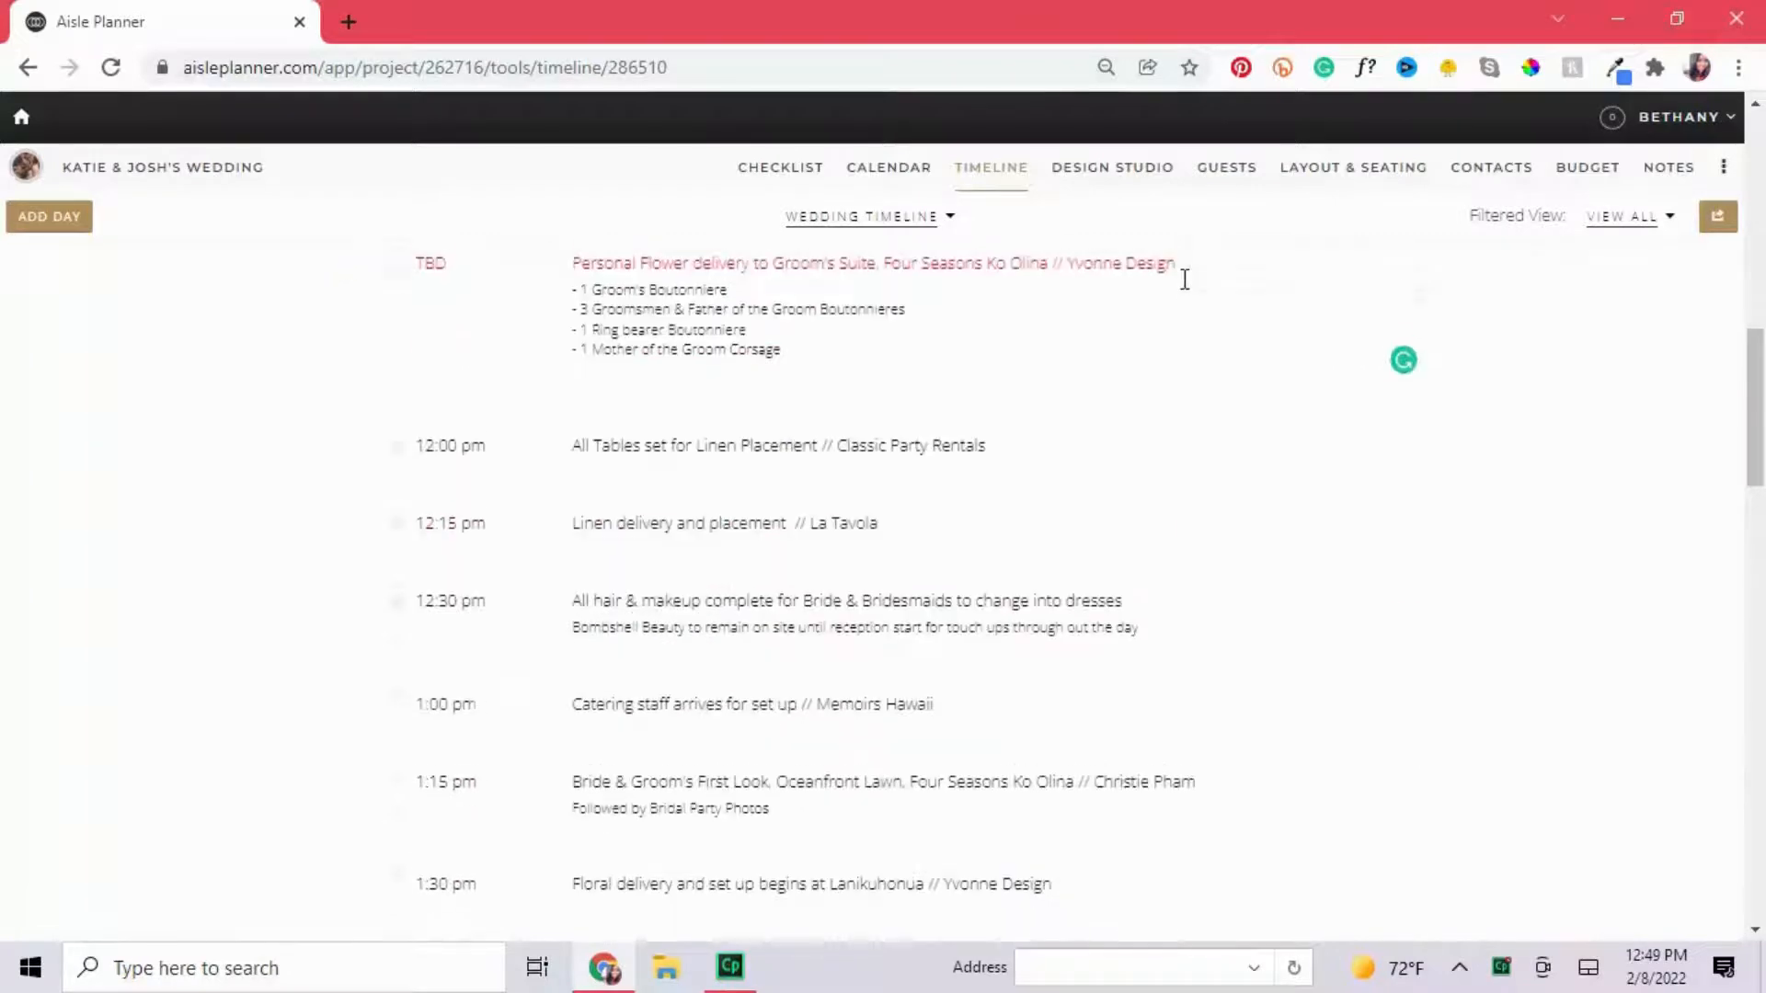
scroll(1177, 322, "down", 5)
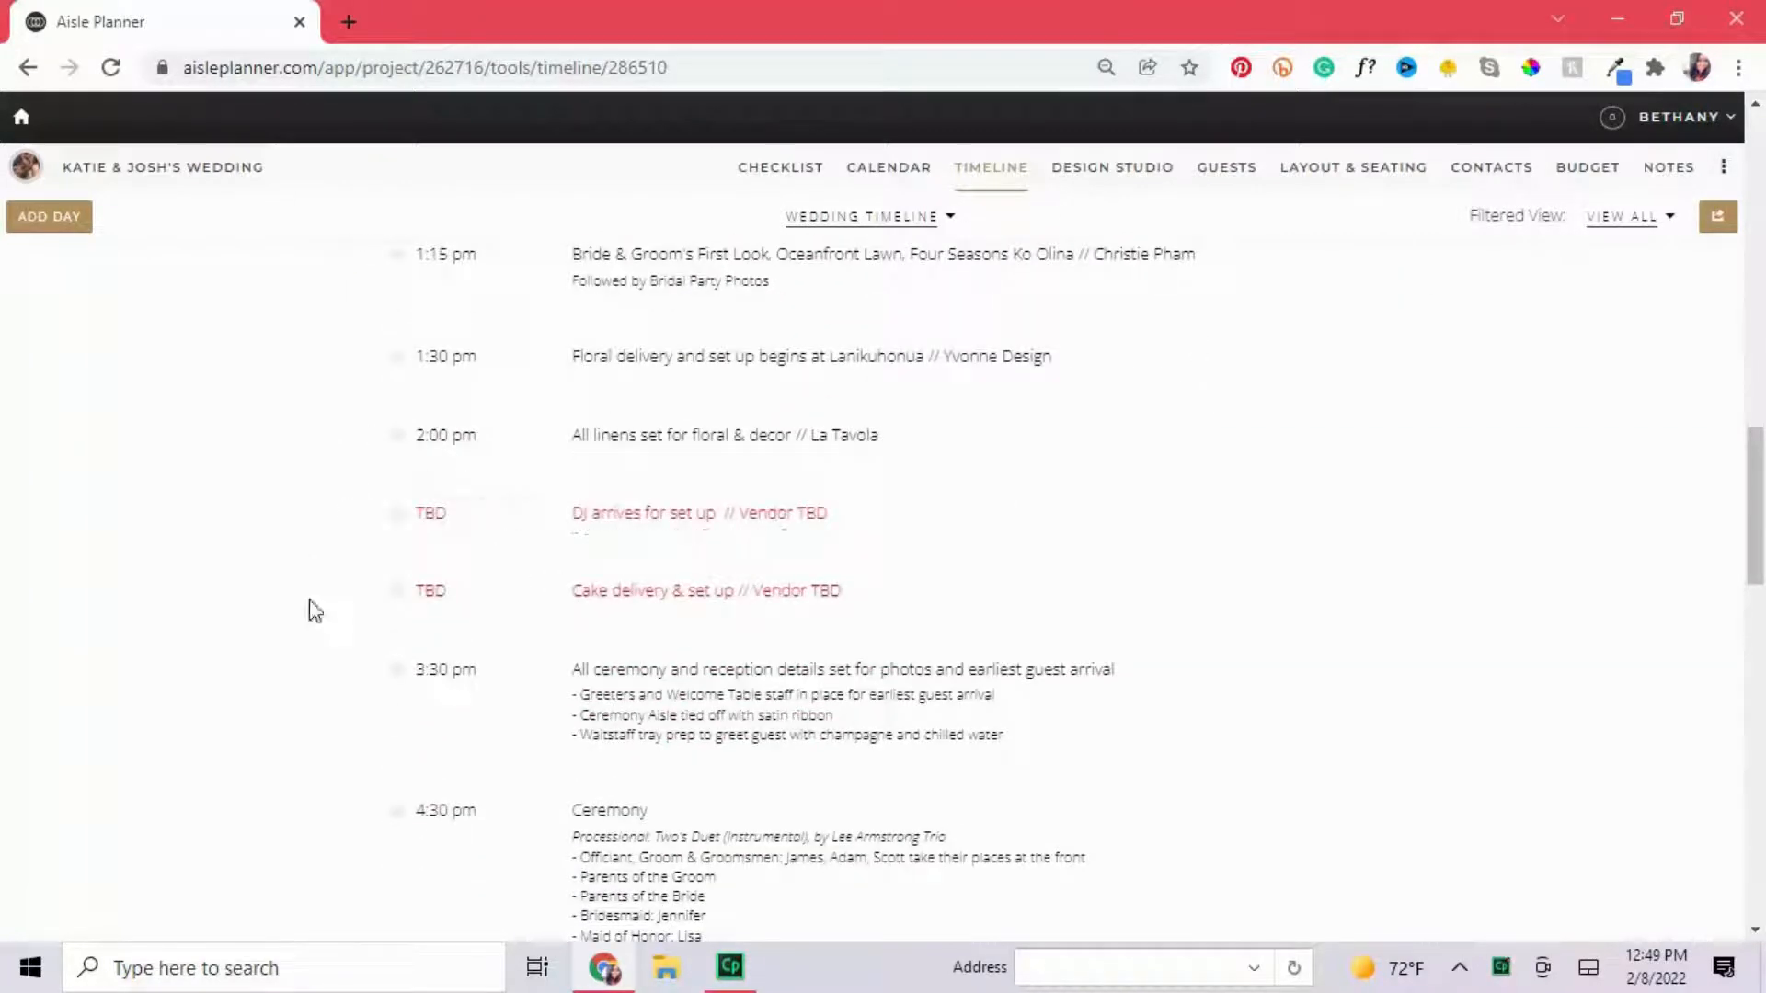
scroll(303, 613, "down", 4)
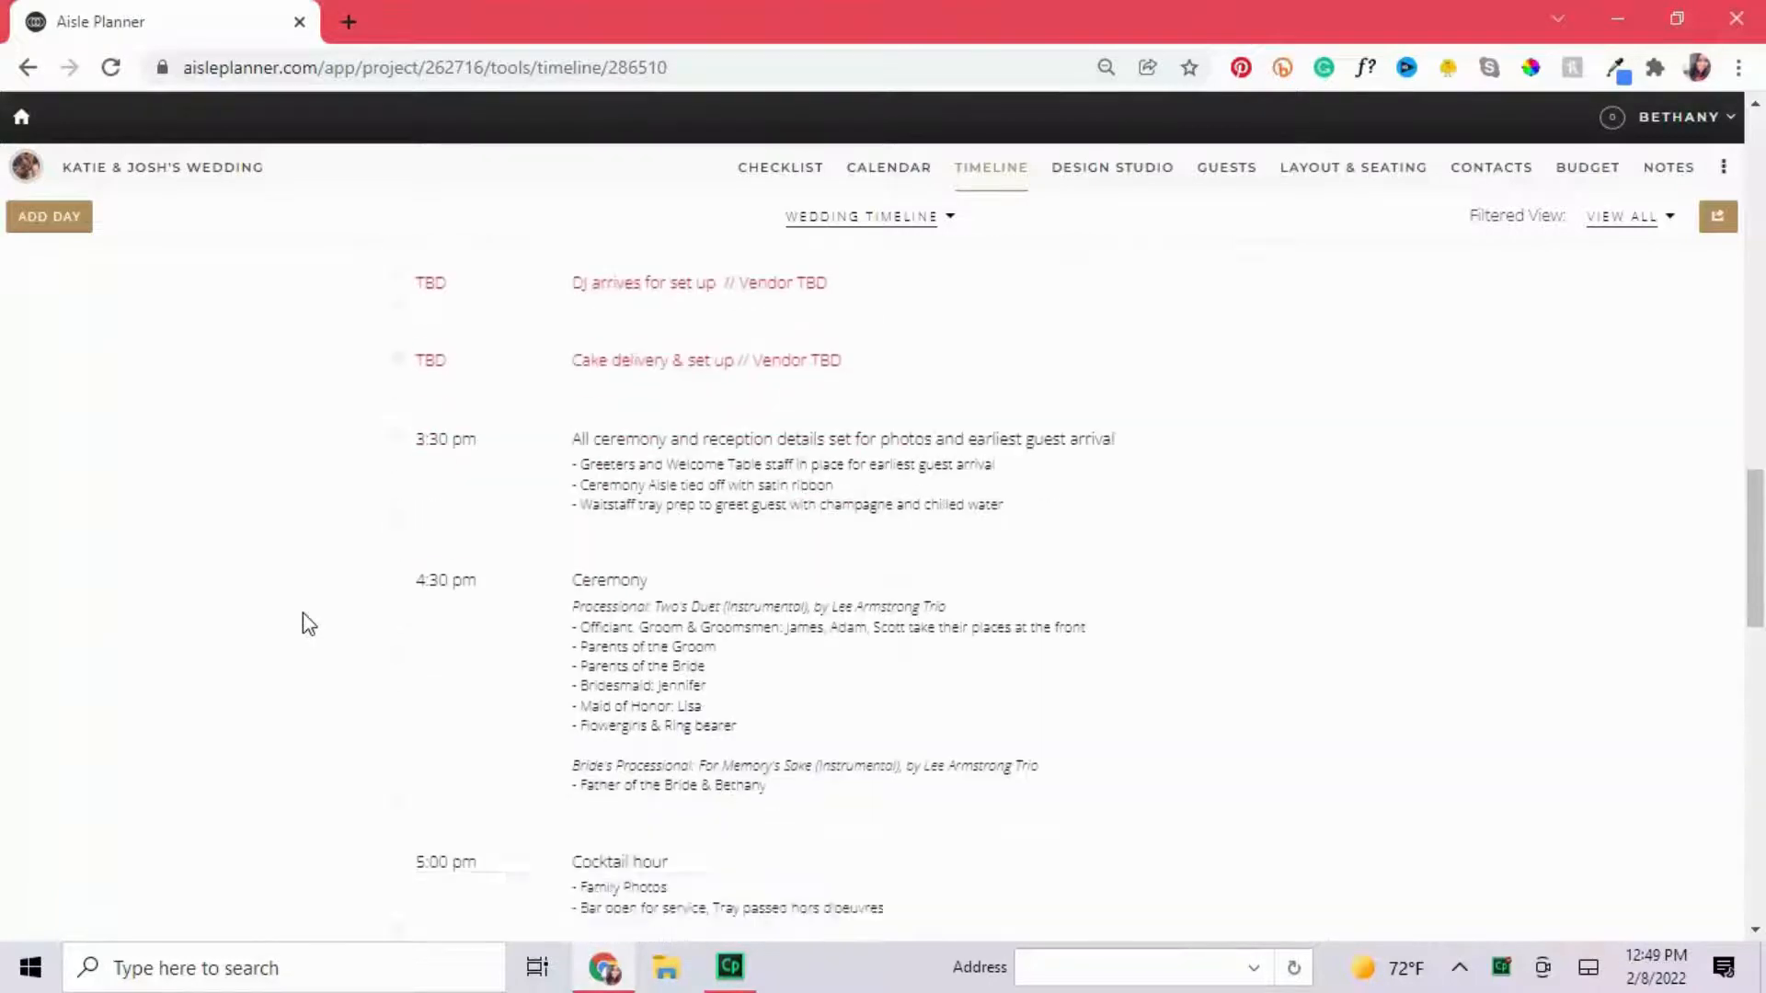
scroll(308, 623, "down", 1)
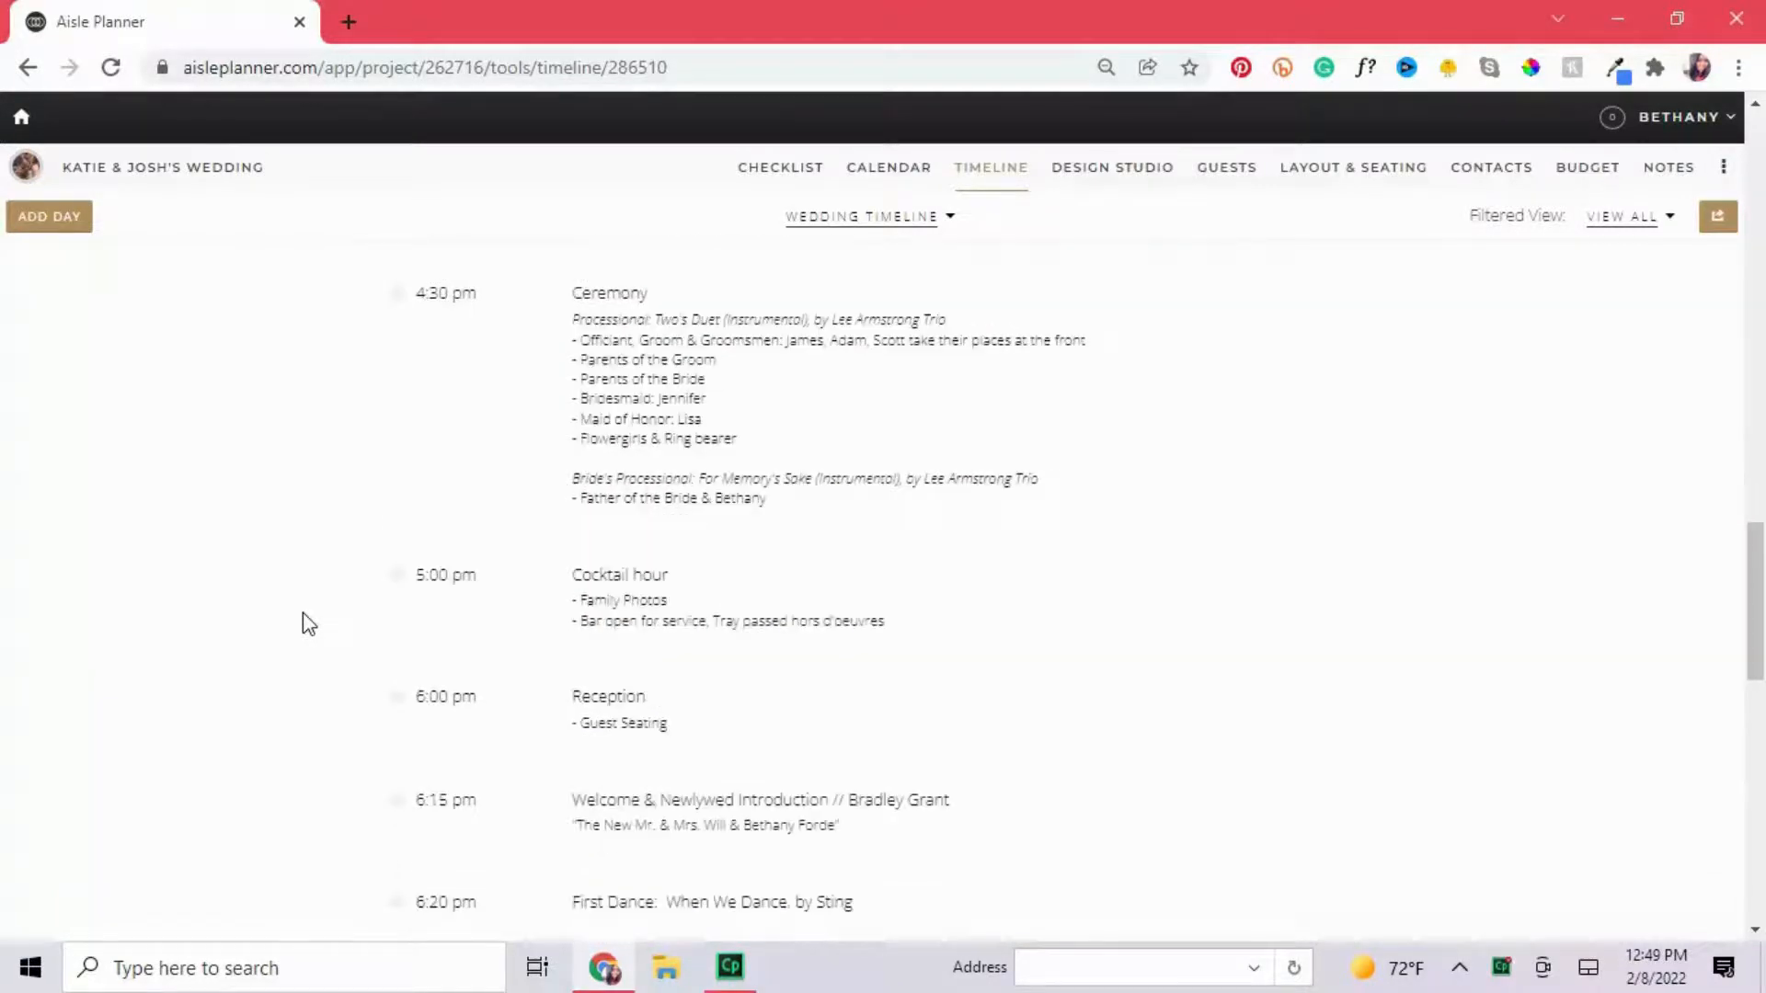
scroll(258, 596, "down", 1)
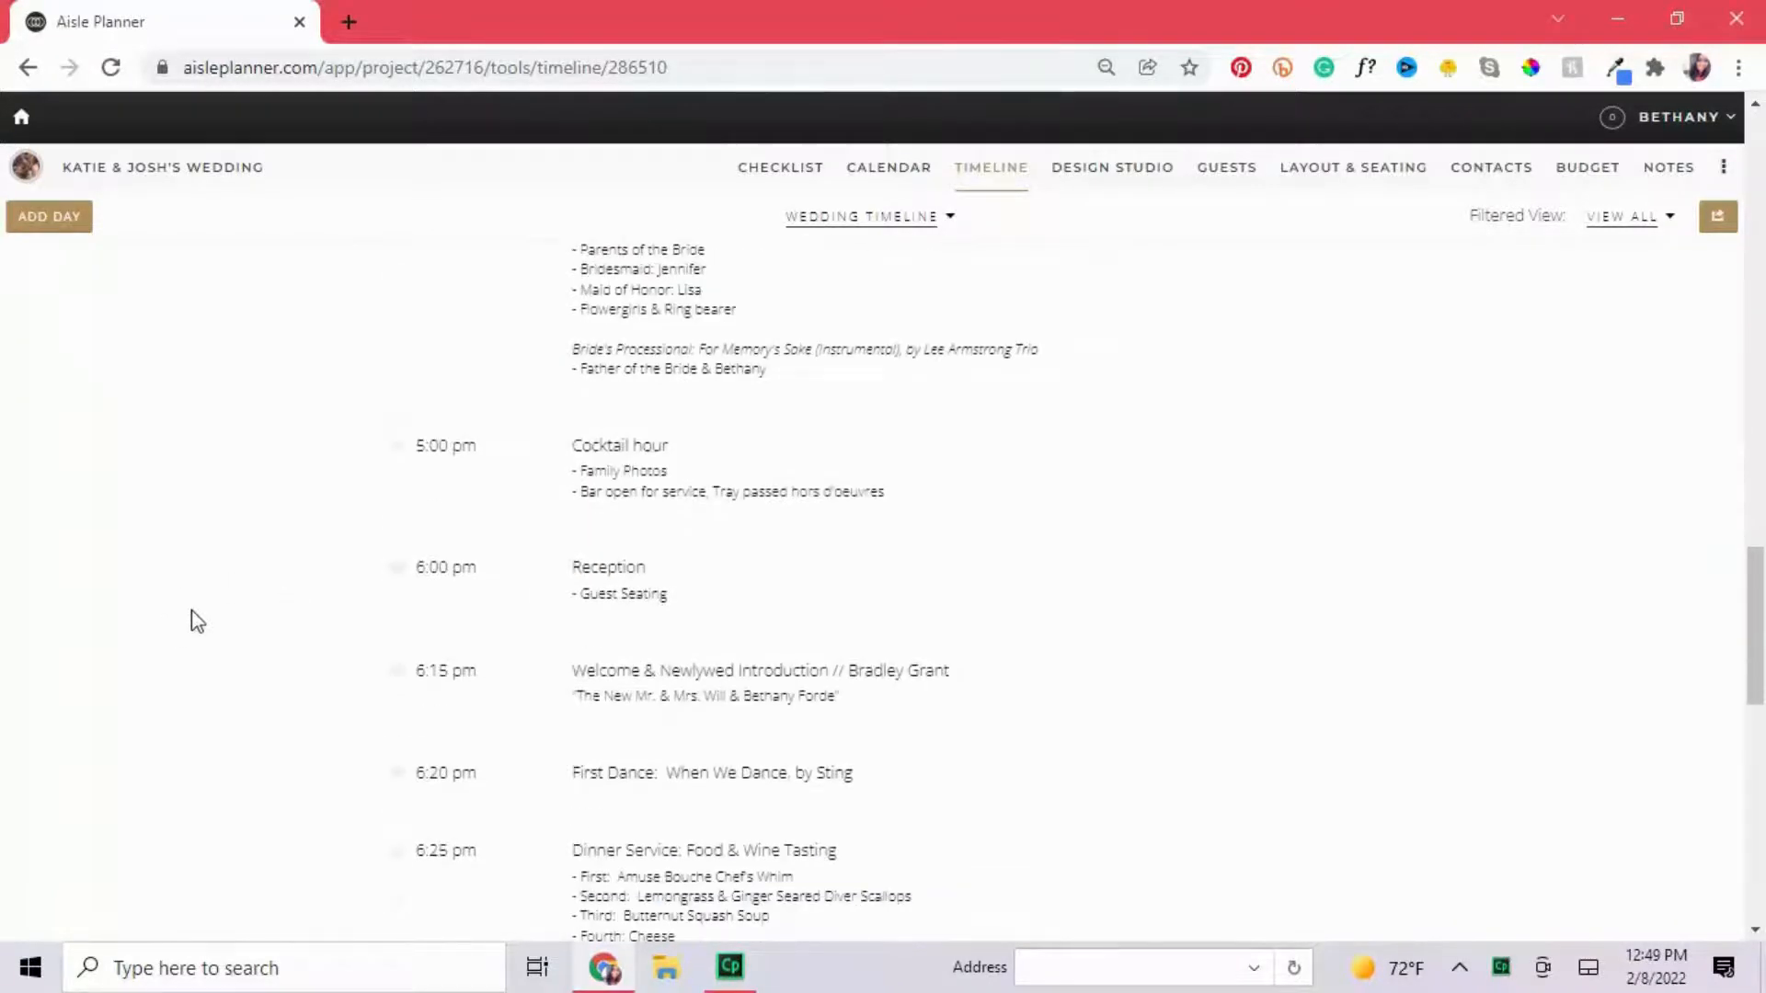
scroll(191, 604, "up", 2)
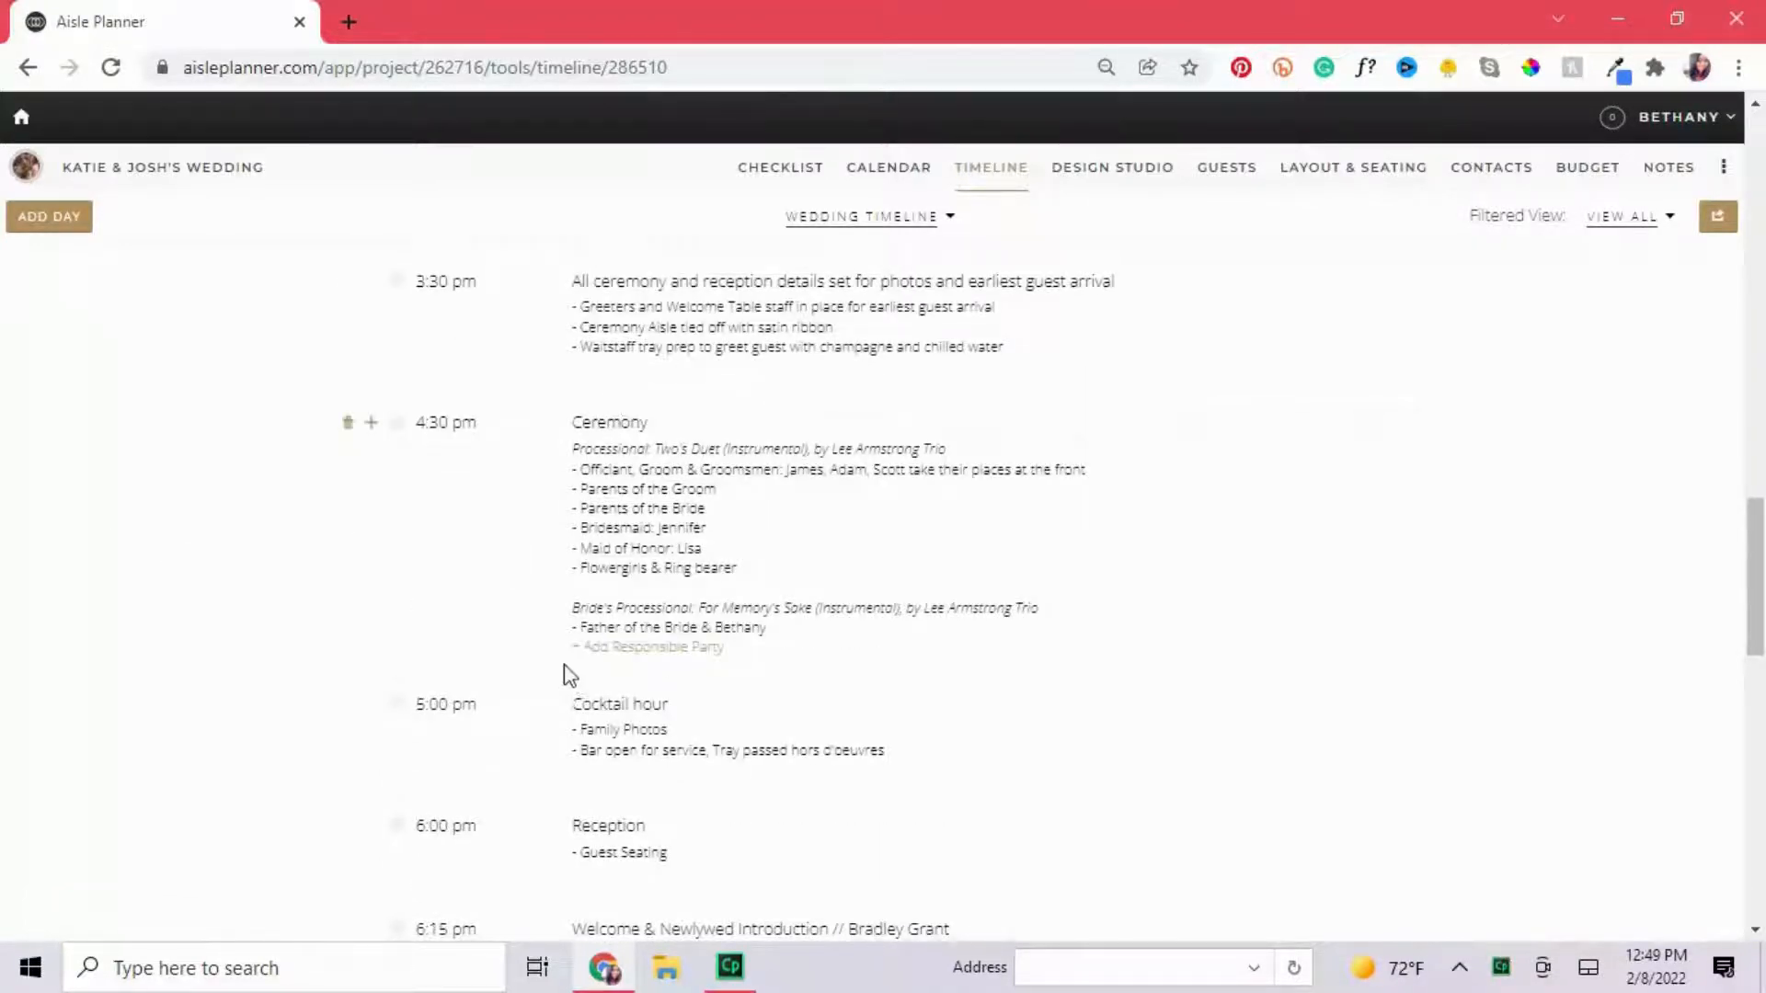
scroll(543, 589, "down", 1)
scroll(666, 597, "down", 2)
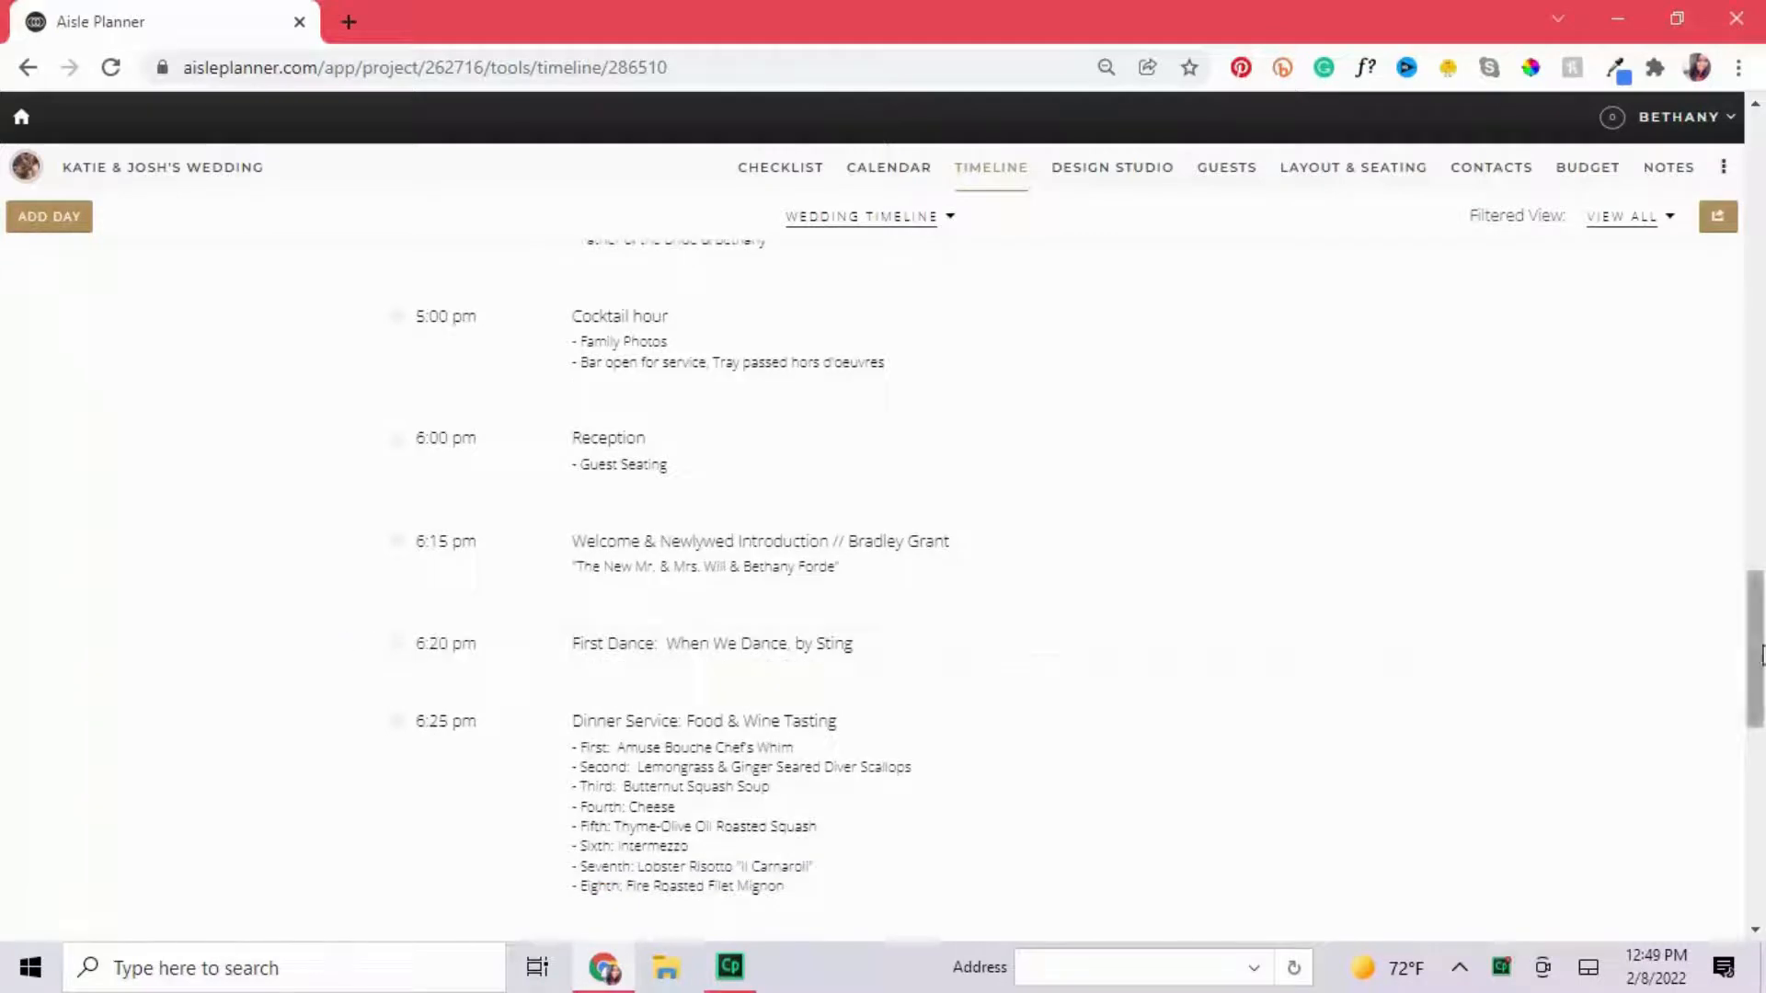
left_click_drag(1759, 649, 1761, 303)
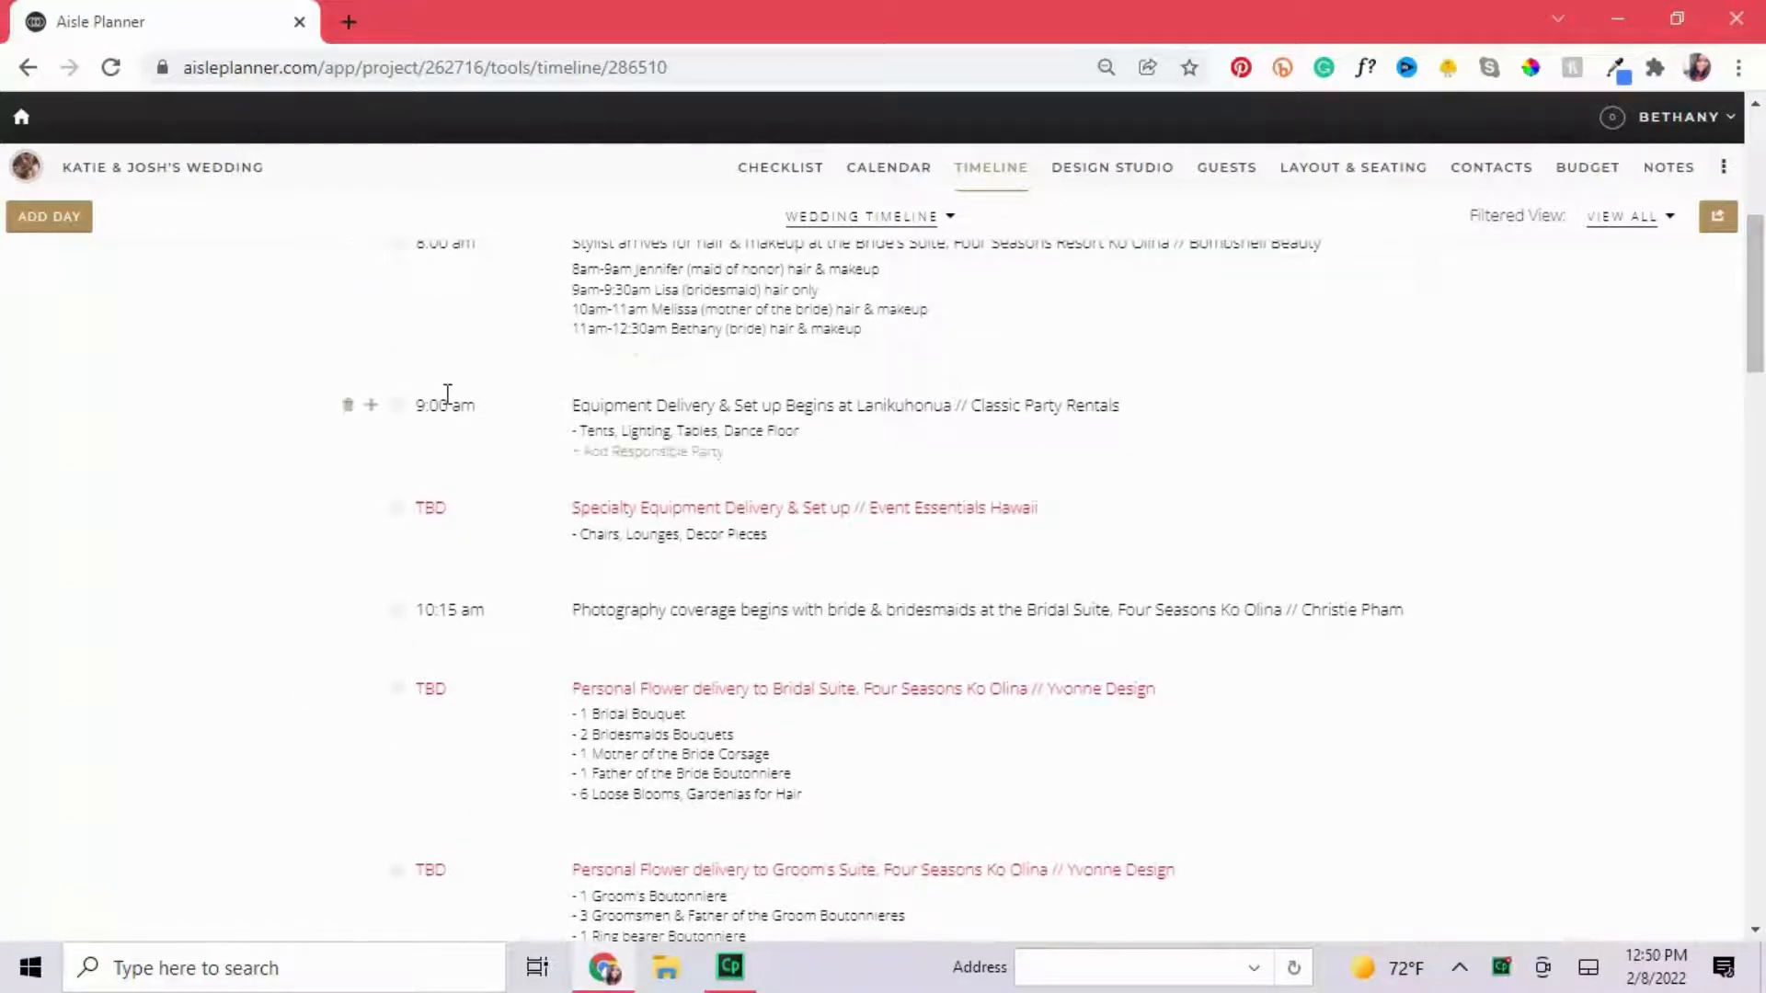
Review the timeline's ceremony details and the add and delete options on the June 10 morning entries, and return to the timeline's beginning.
left_click_drag(1759, 315, 1758, 531)
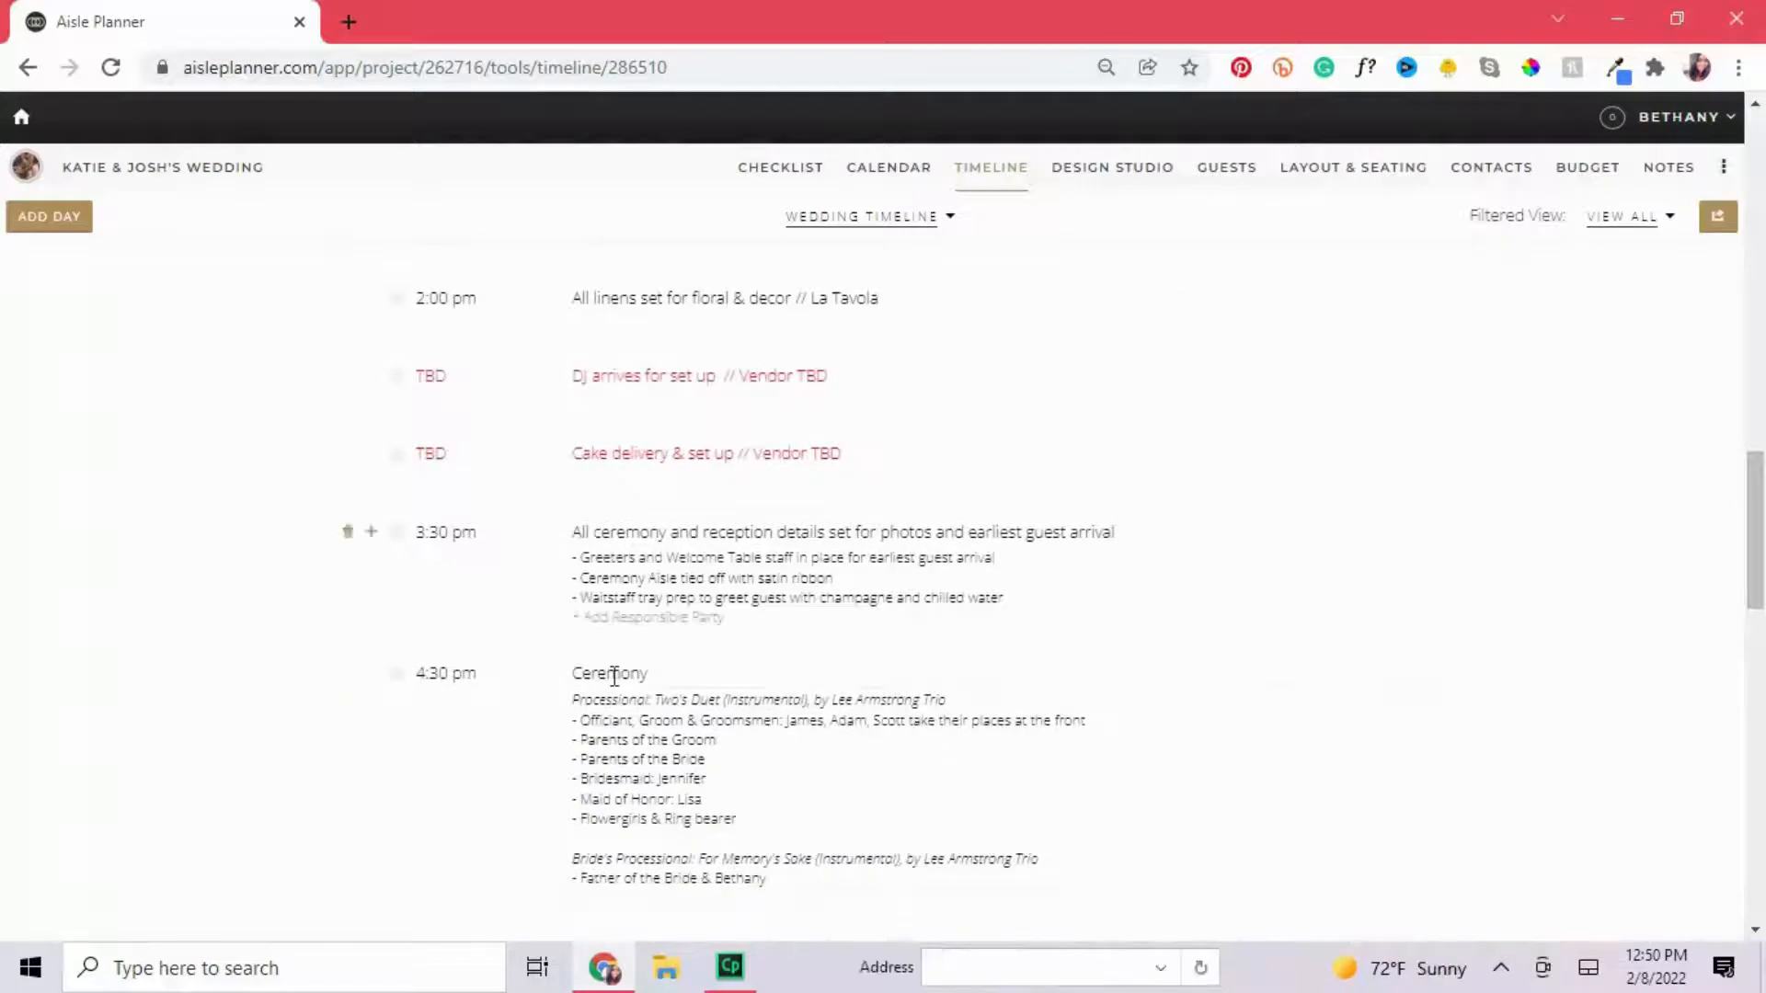
scroll(614, 676, "down", 1)
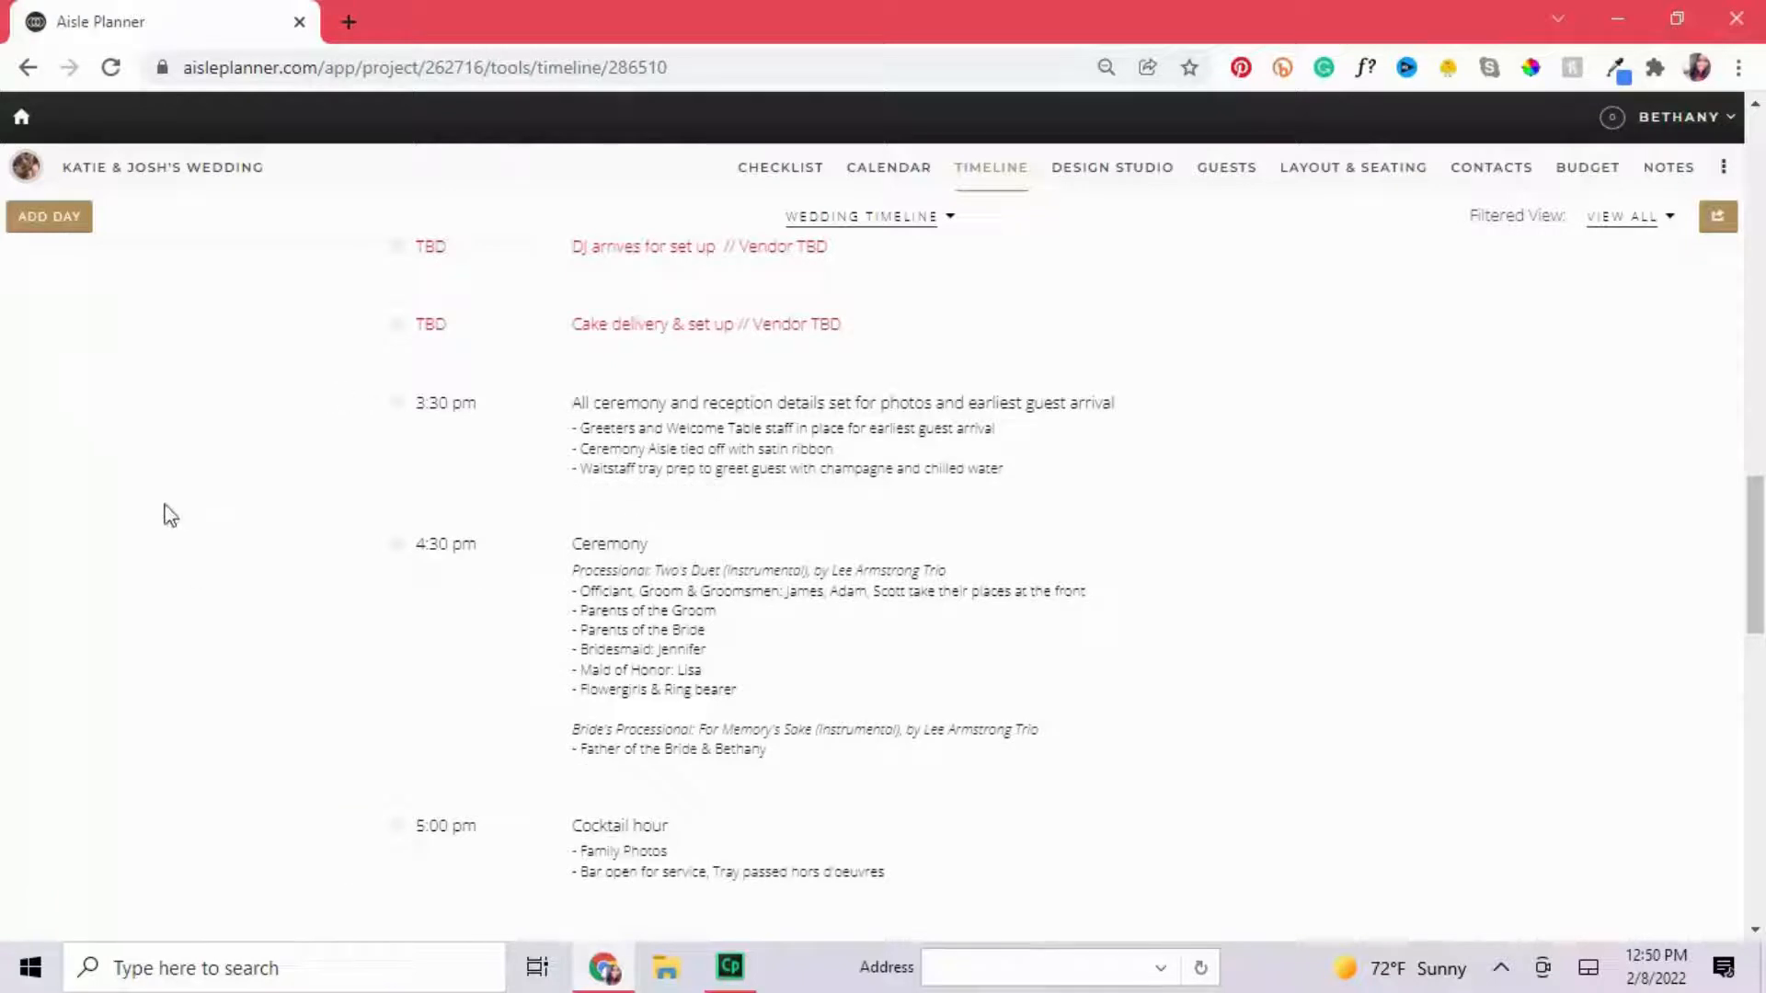
scroll(170, 515, "up", 5)
scroll(170, 515, "up", 6)
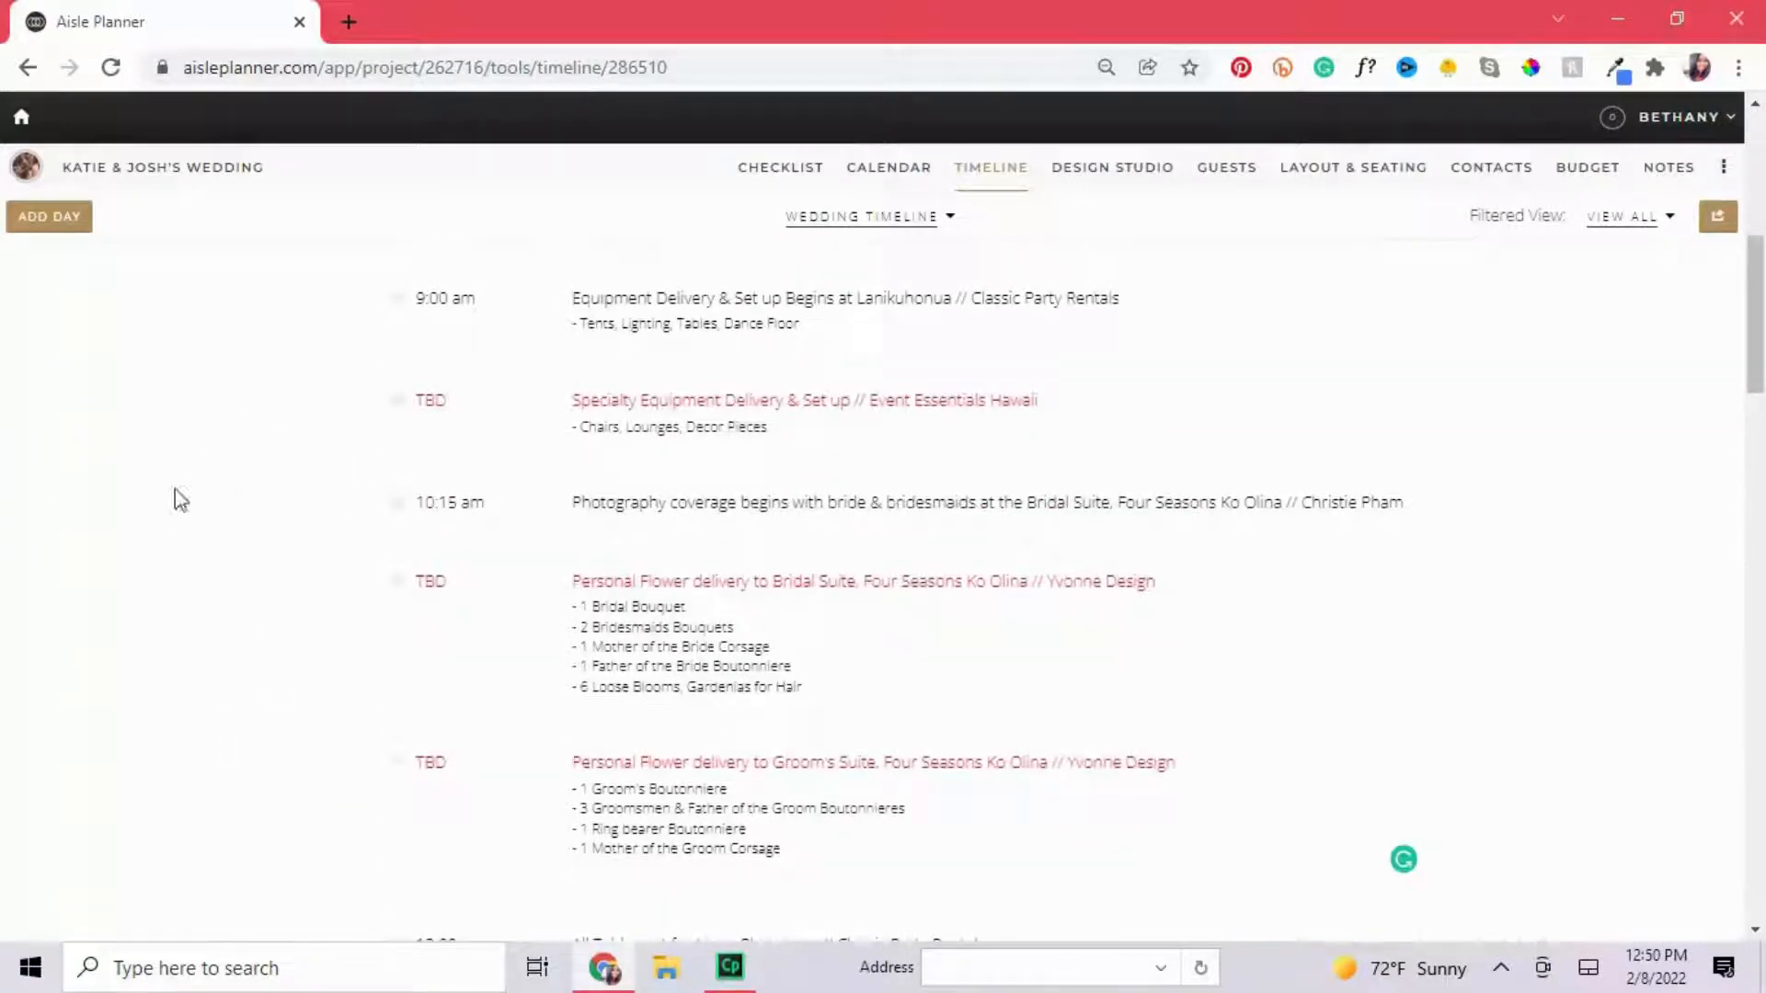
scroll(174, 489, "up", 3)
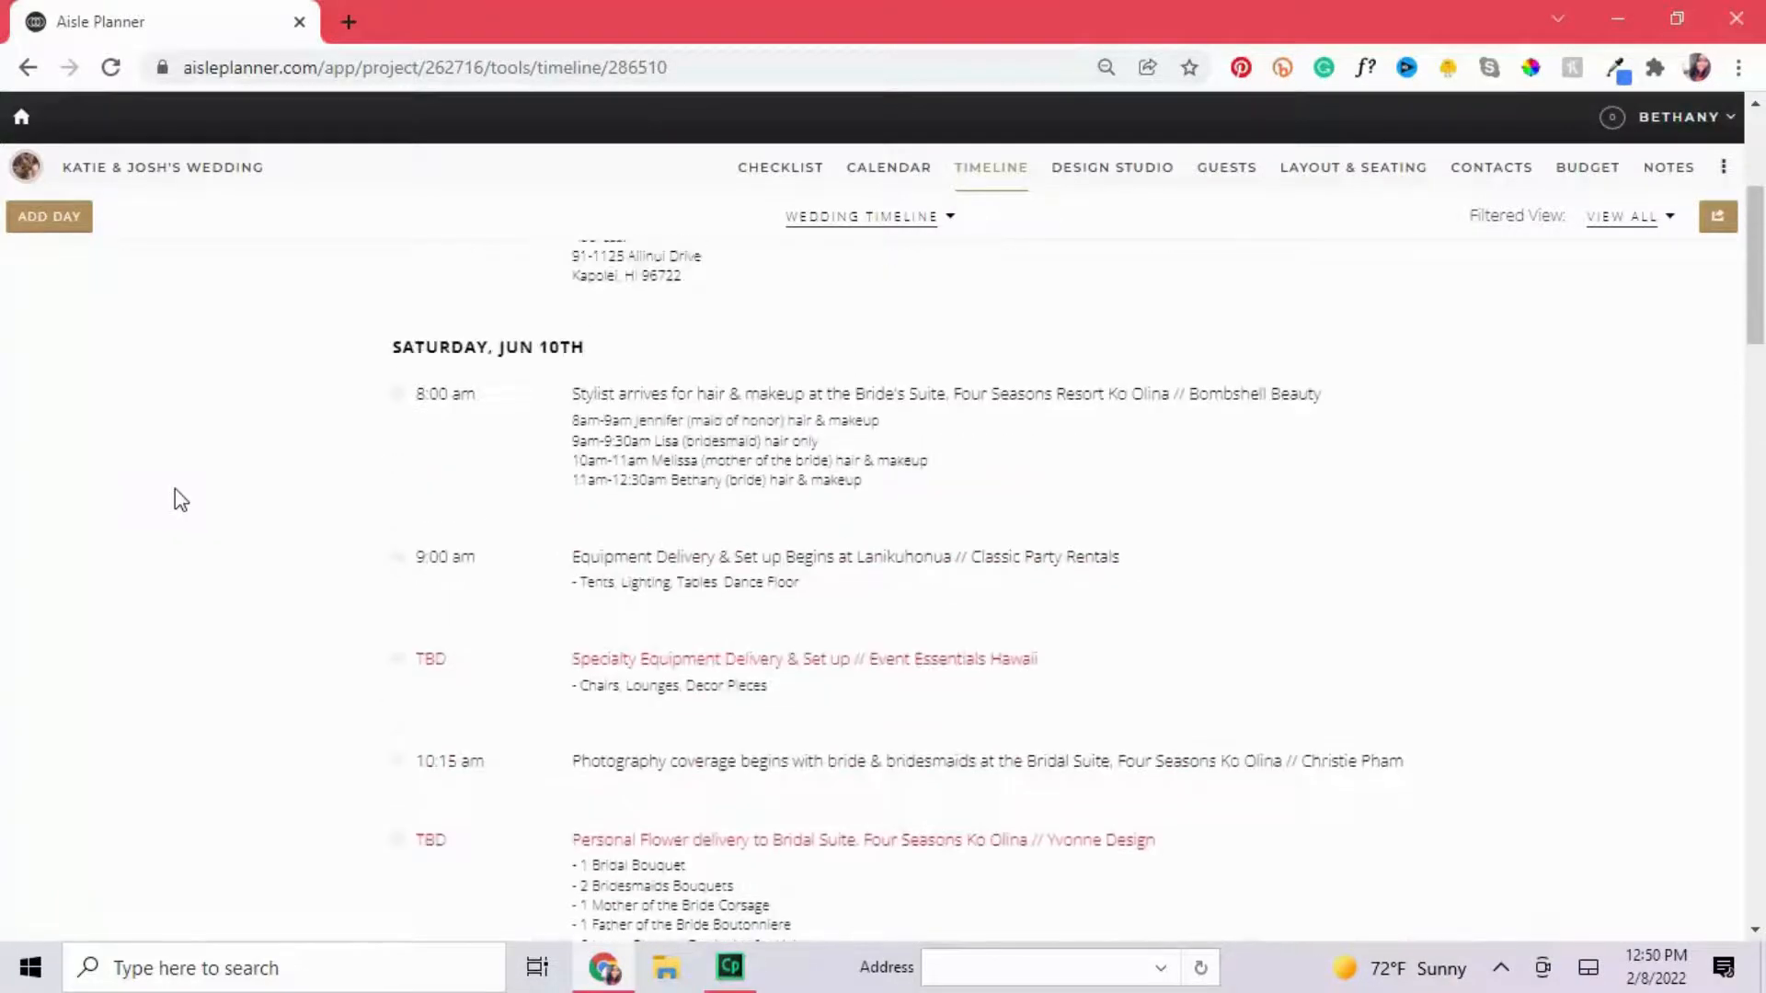
scroll(130, 513, "up", 2)
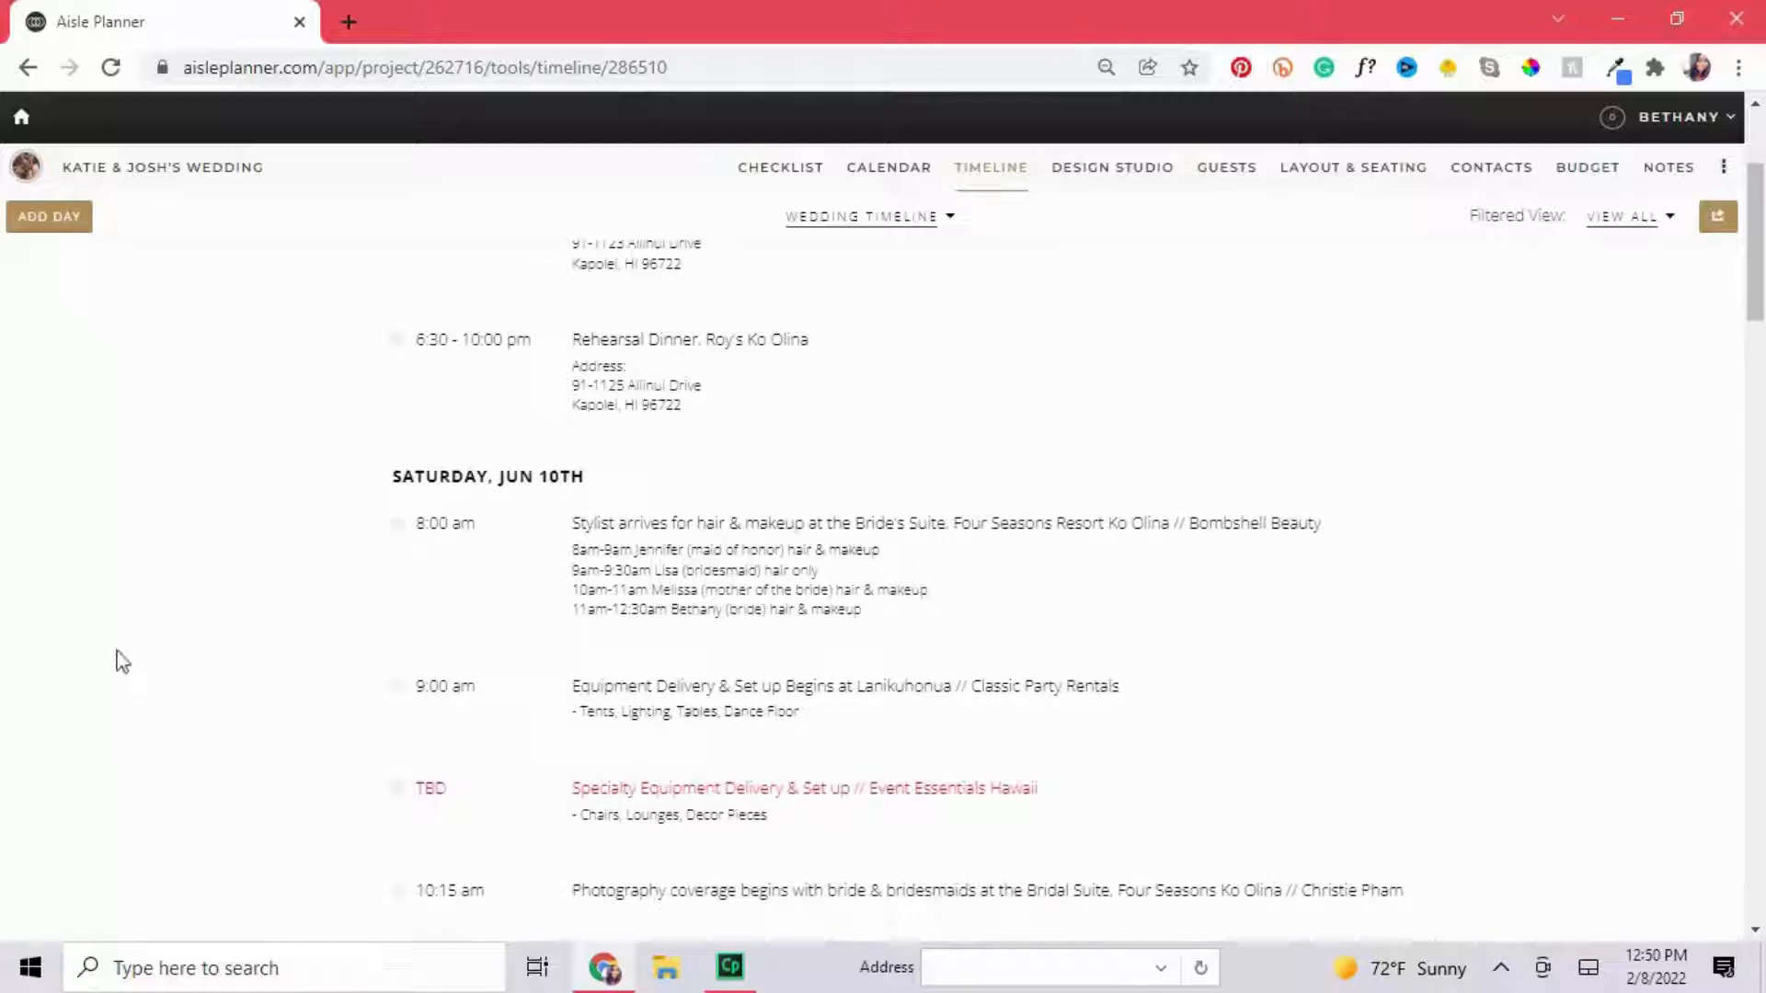
mouse_move(388, 531)
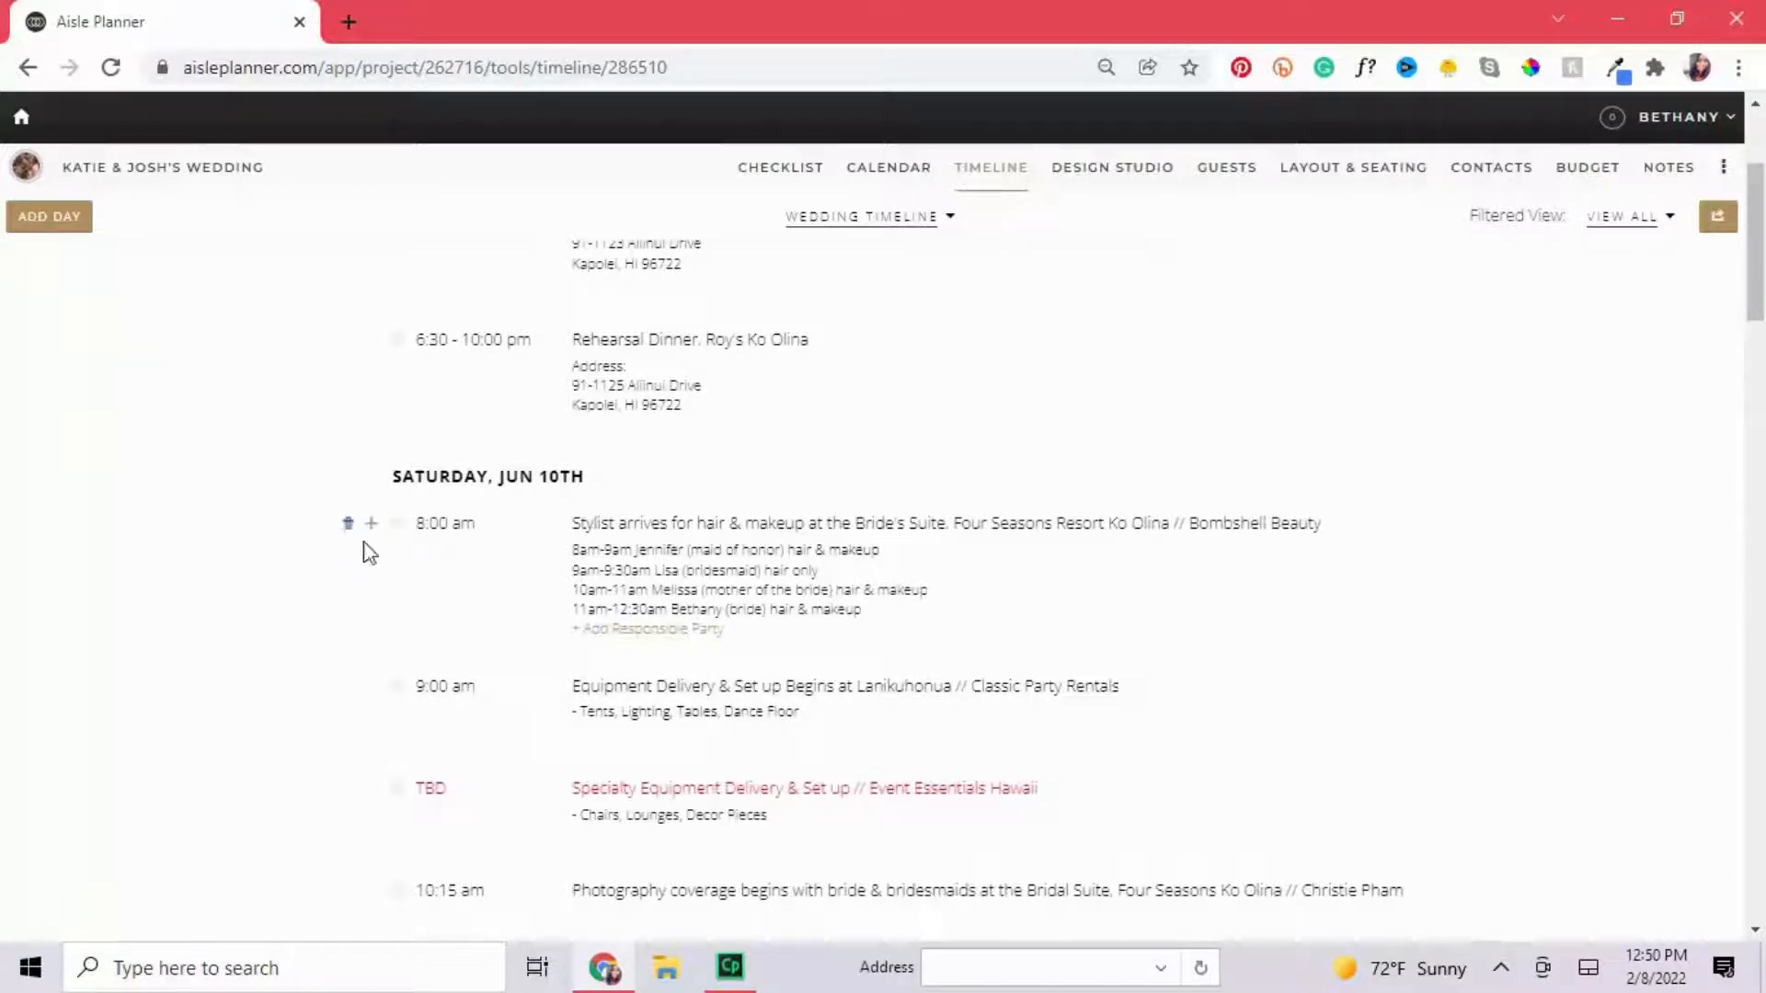
mouse_move(379, 712)
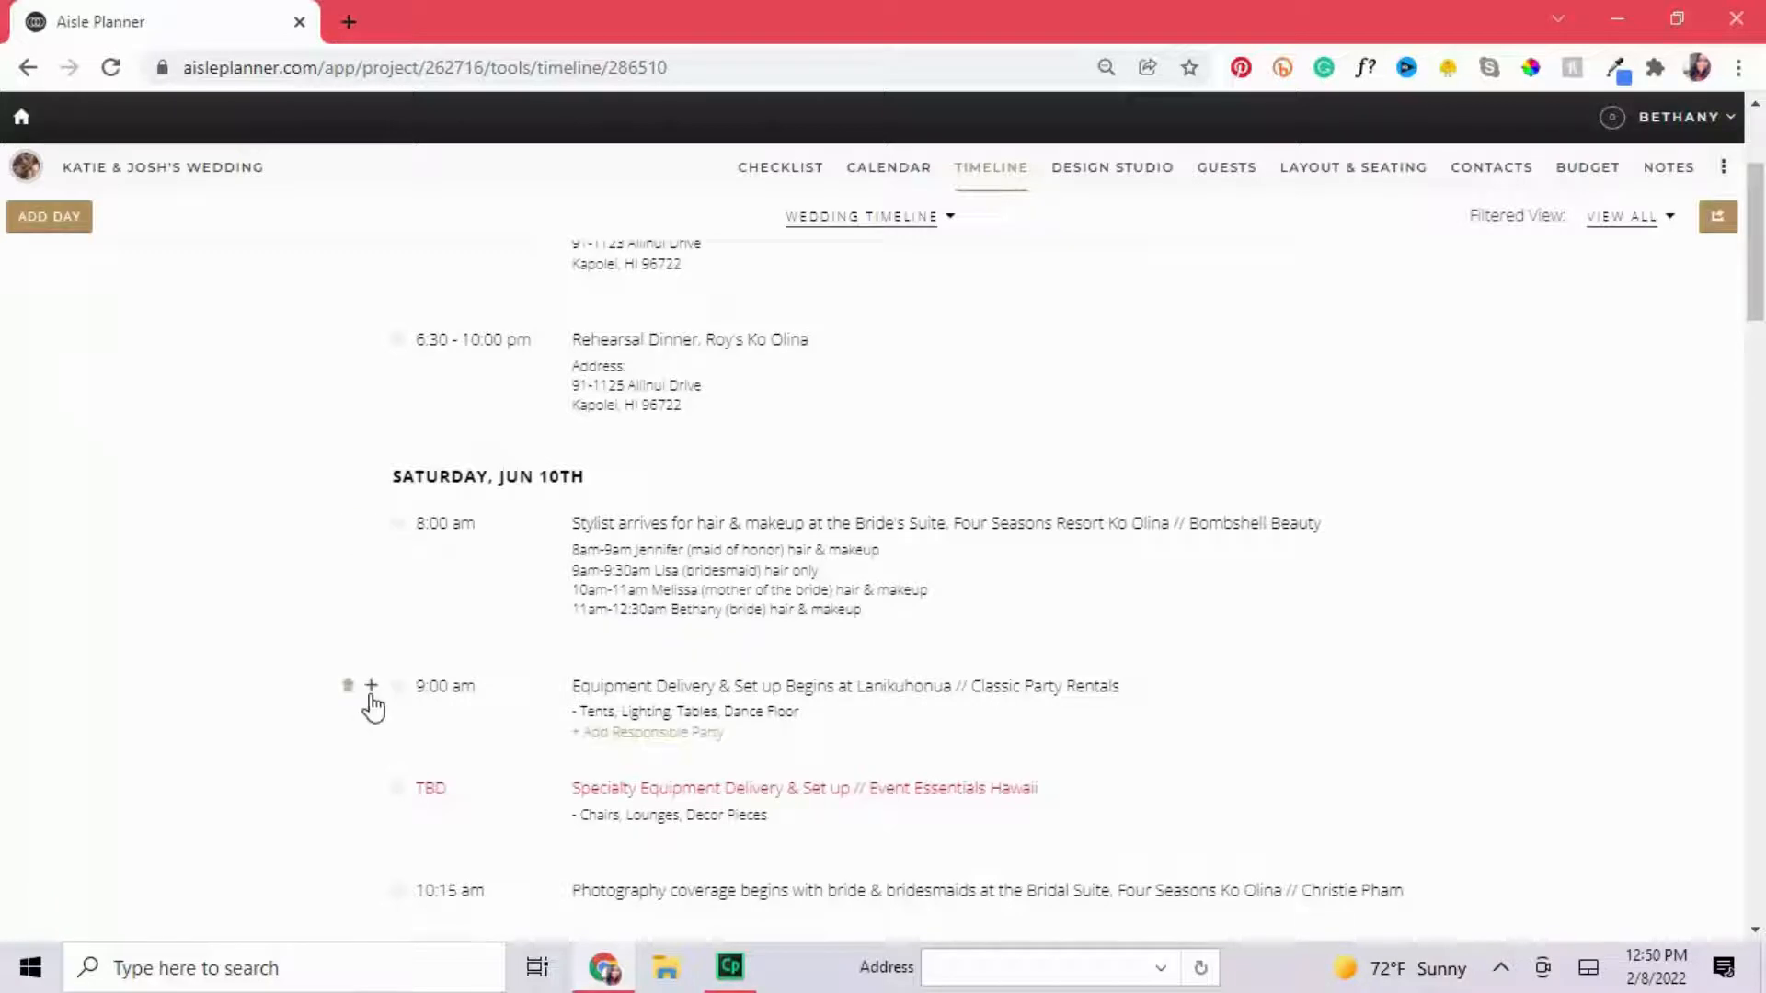
scroll(235, 410, "up", 1)
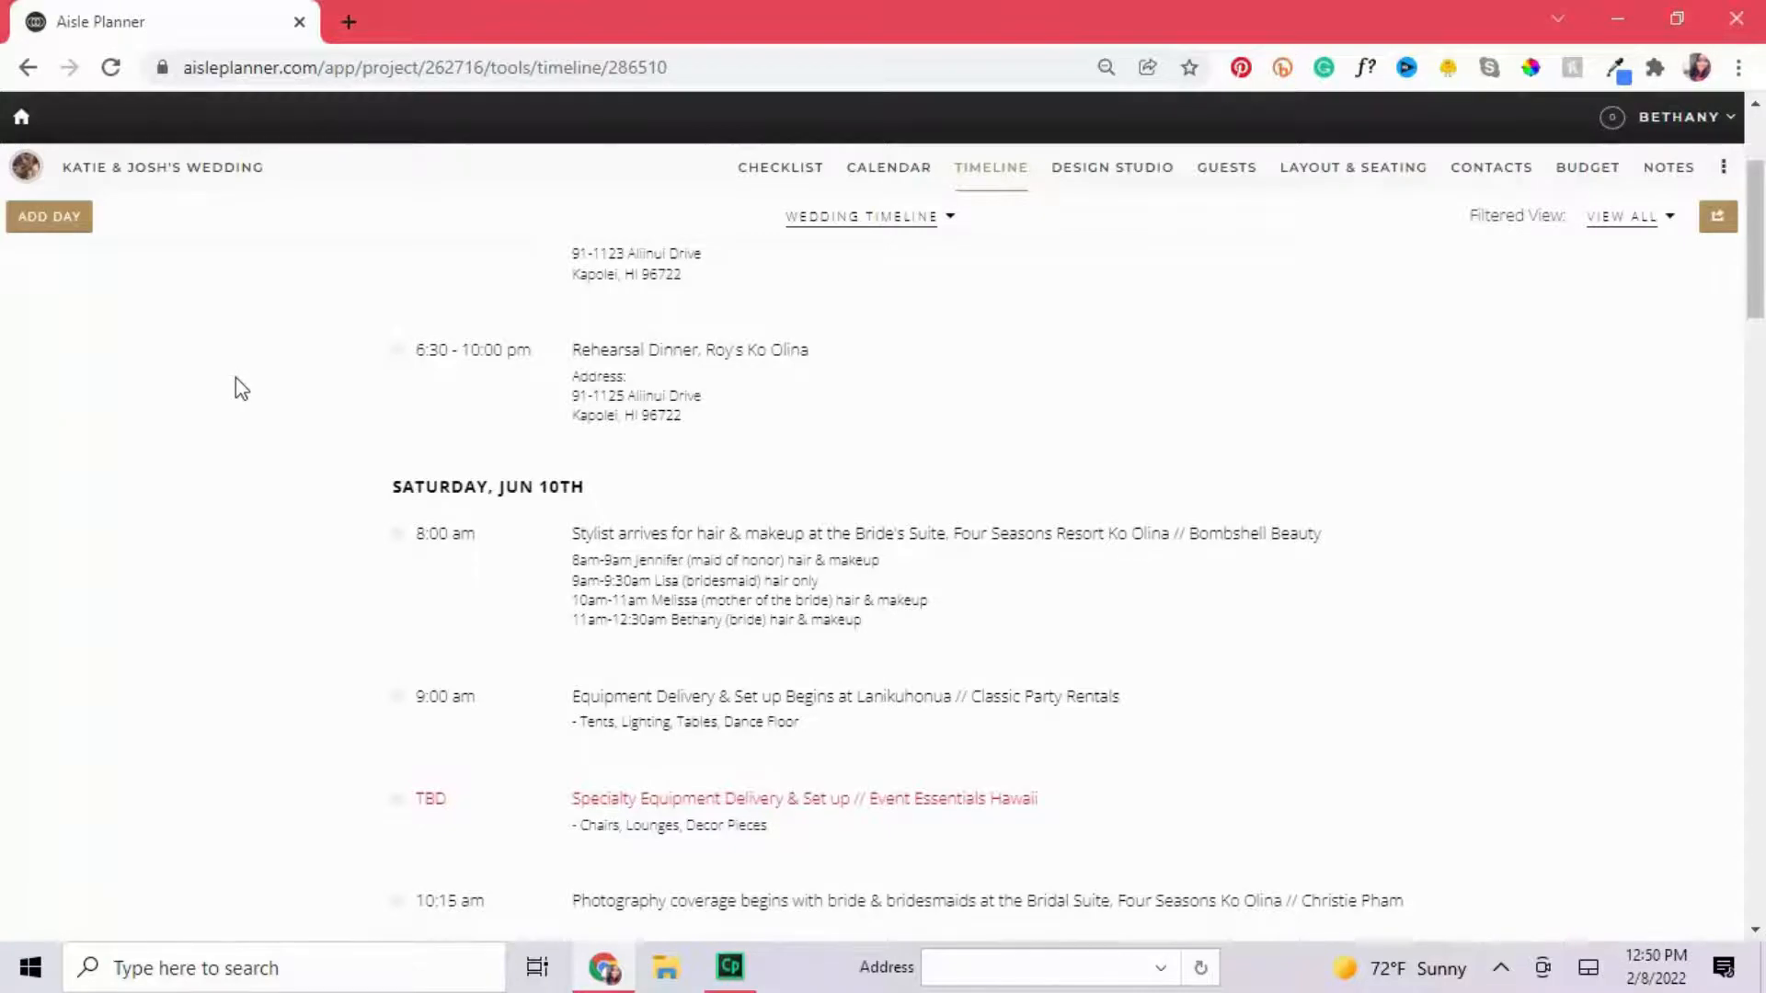
scroll(235, 379, "up", 3)
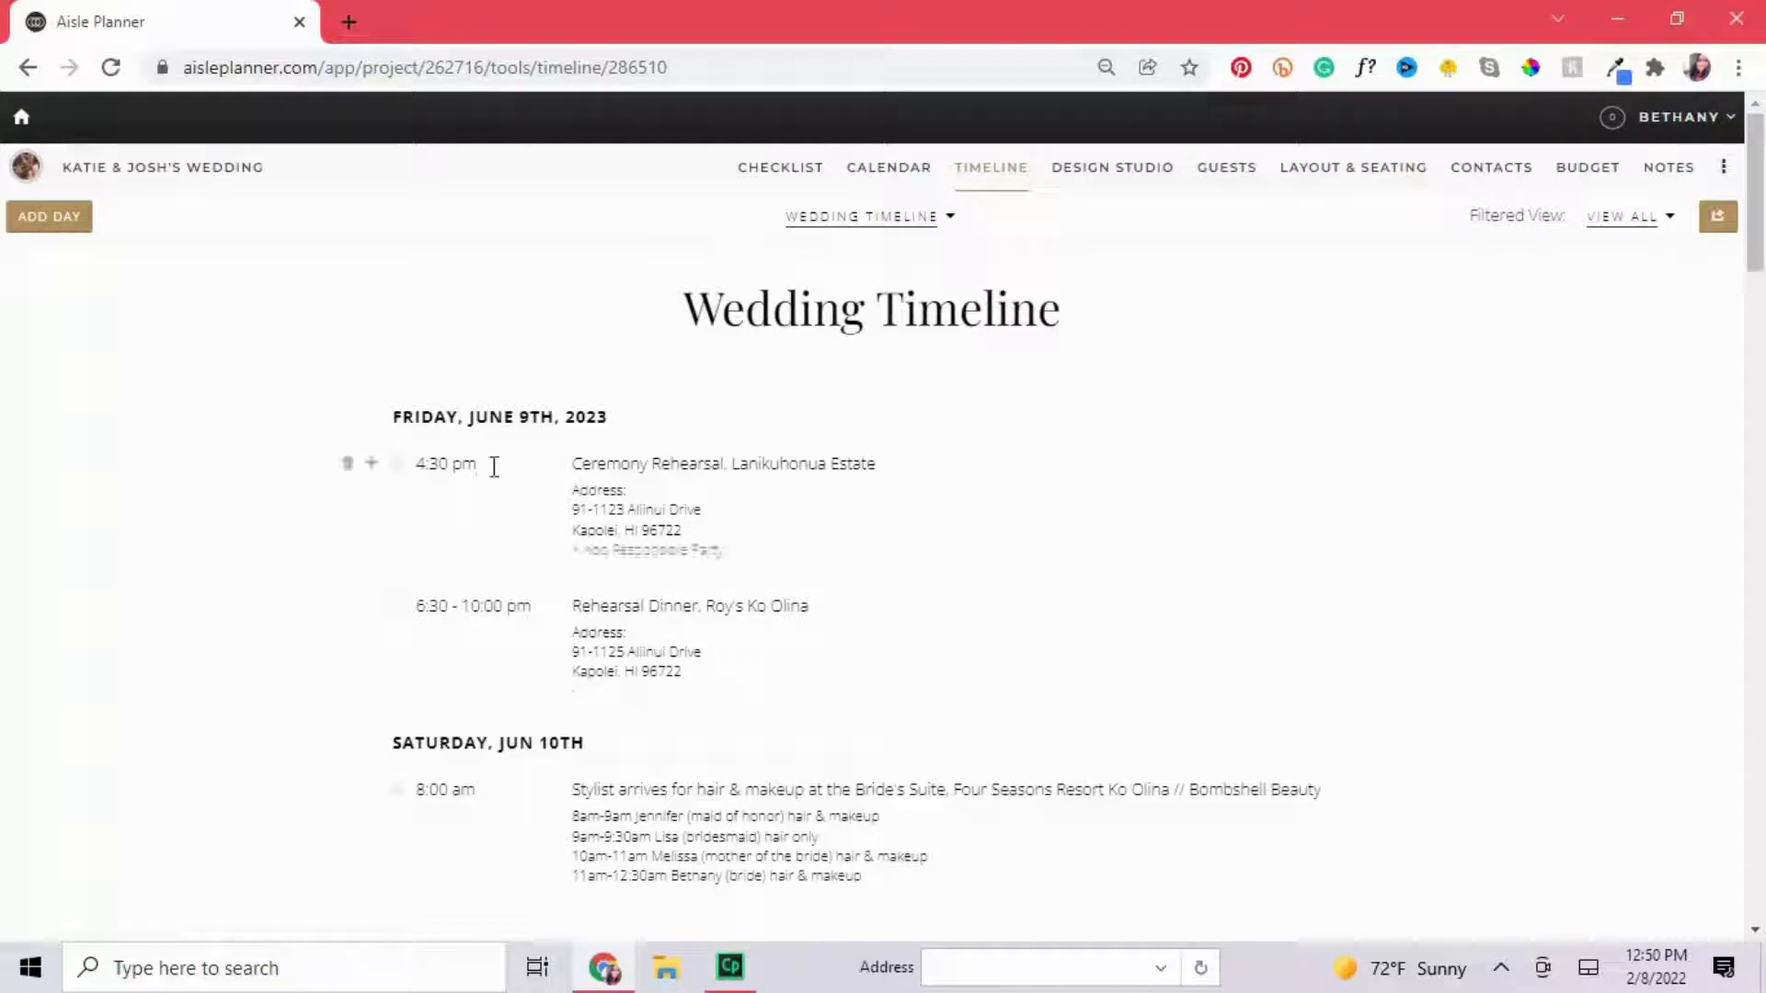
Open the Design Studio palettes and examine the colors for the wedding, bridesmaids dresses, linens and napkins, and satin ribbon details.
left_click(1145, 177)
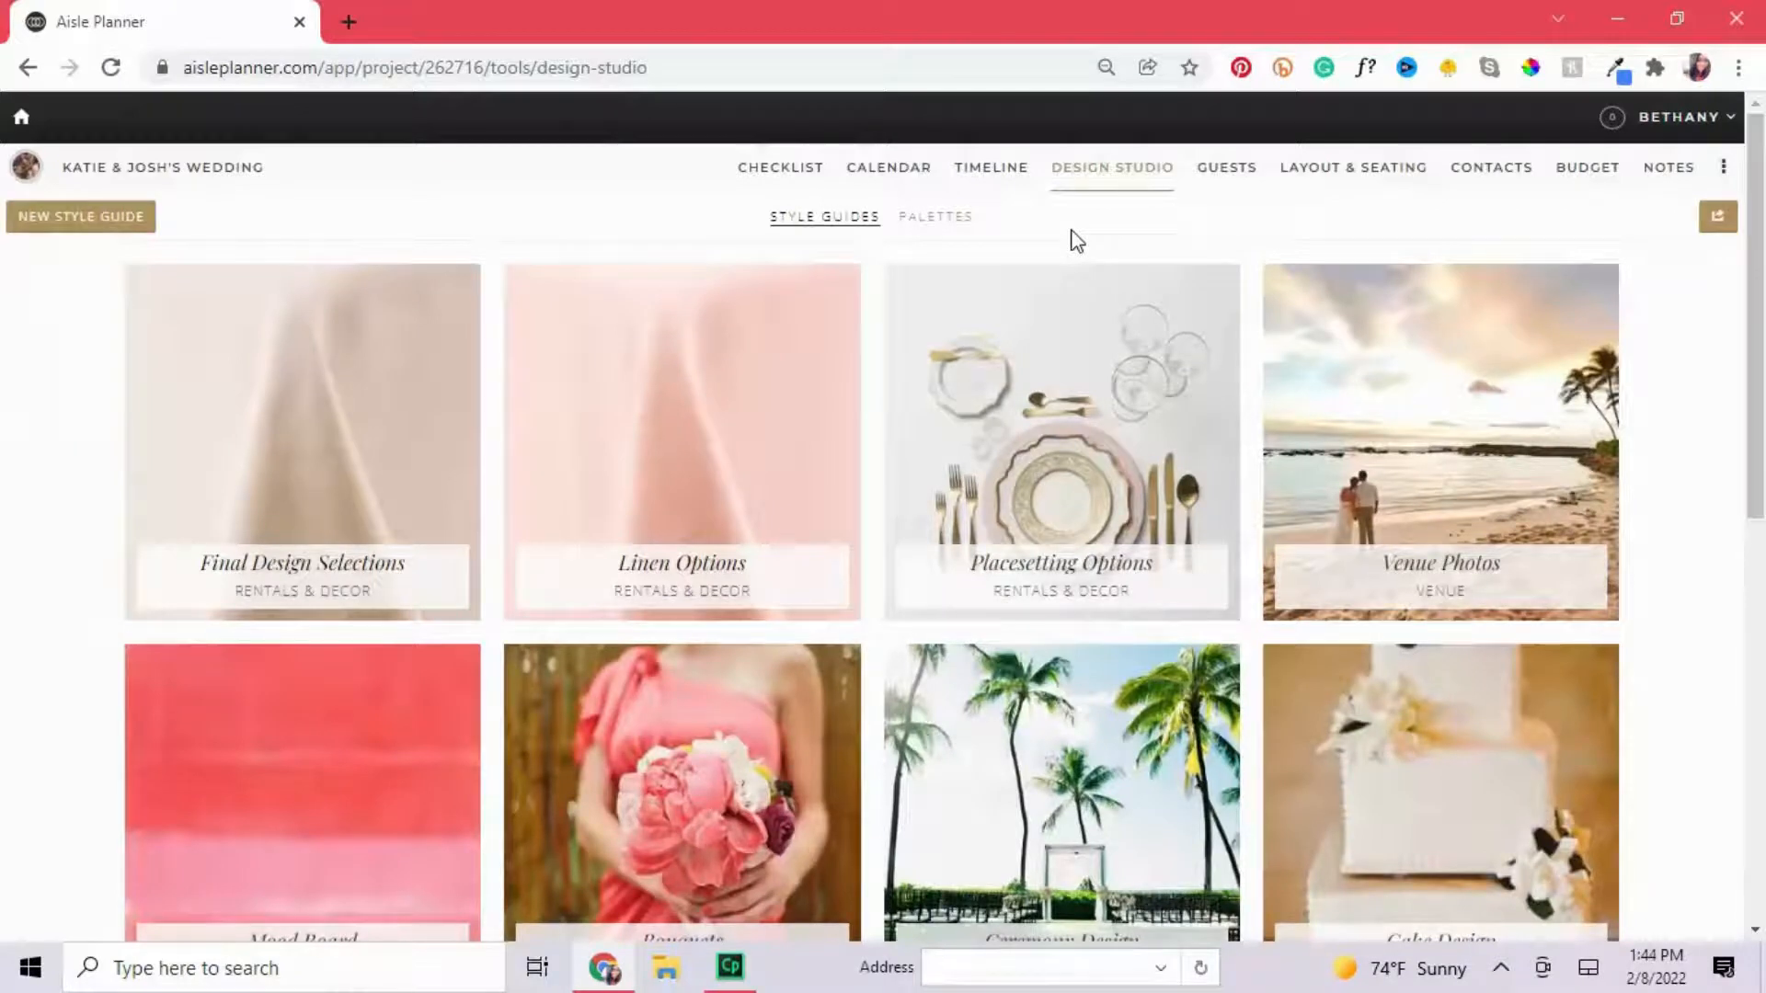
left_click(949, 234)
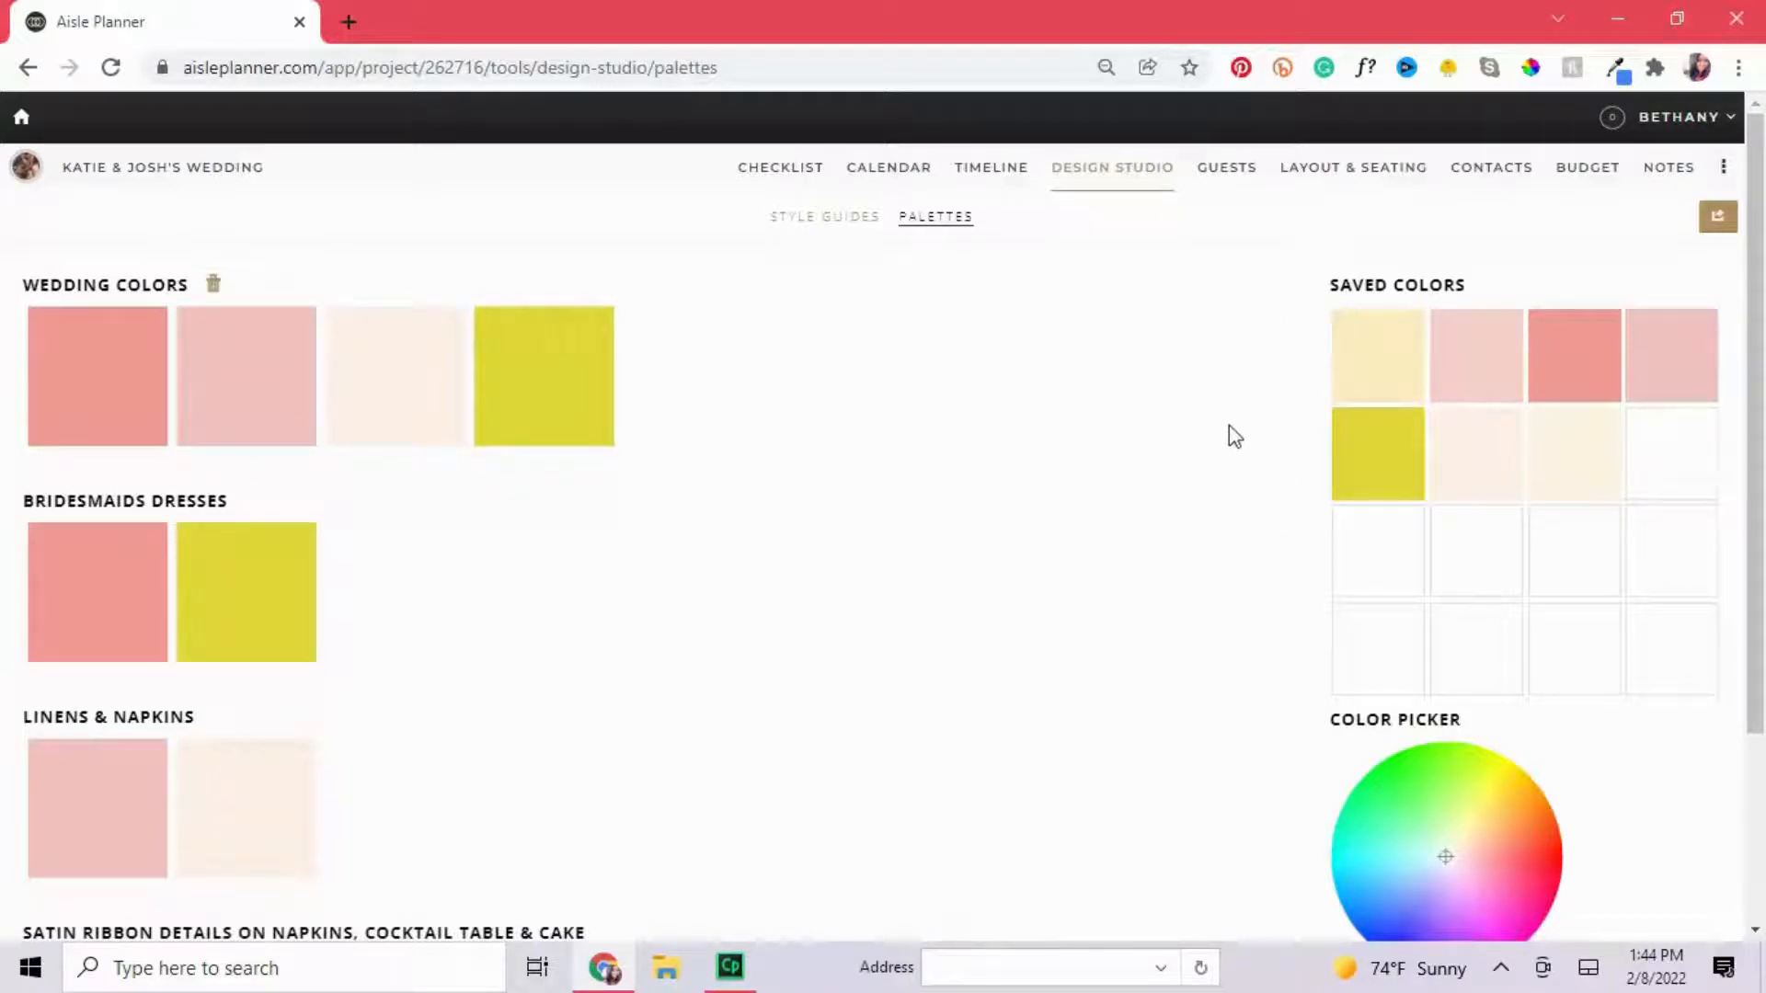
scroll(1217, 714, "down", 2)
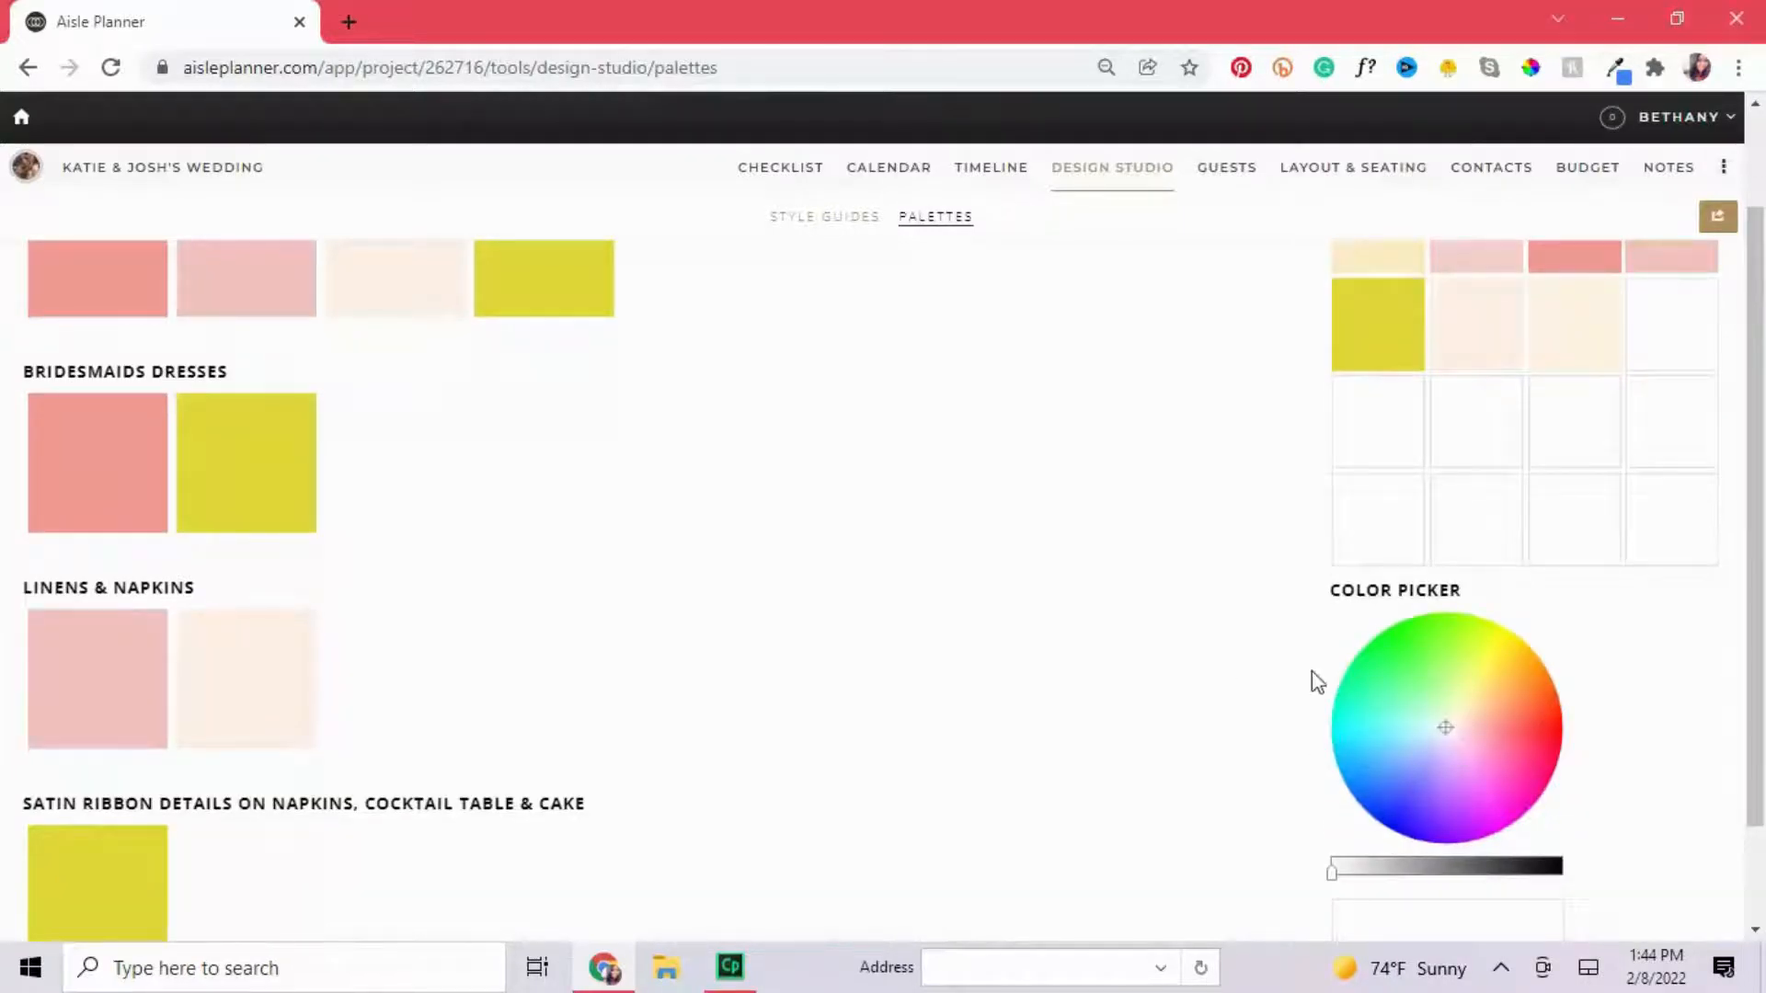
scroll(1238, 465, "up", 2)
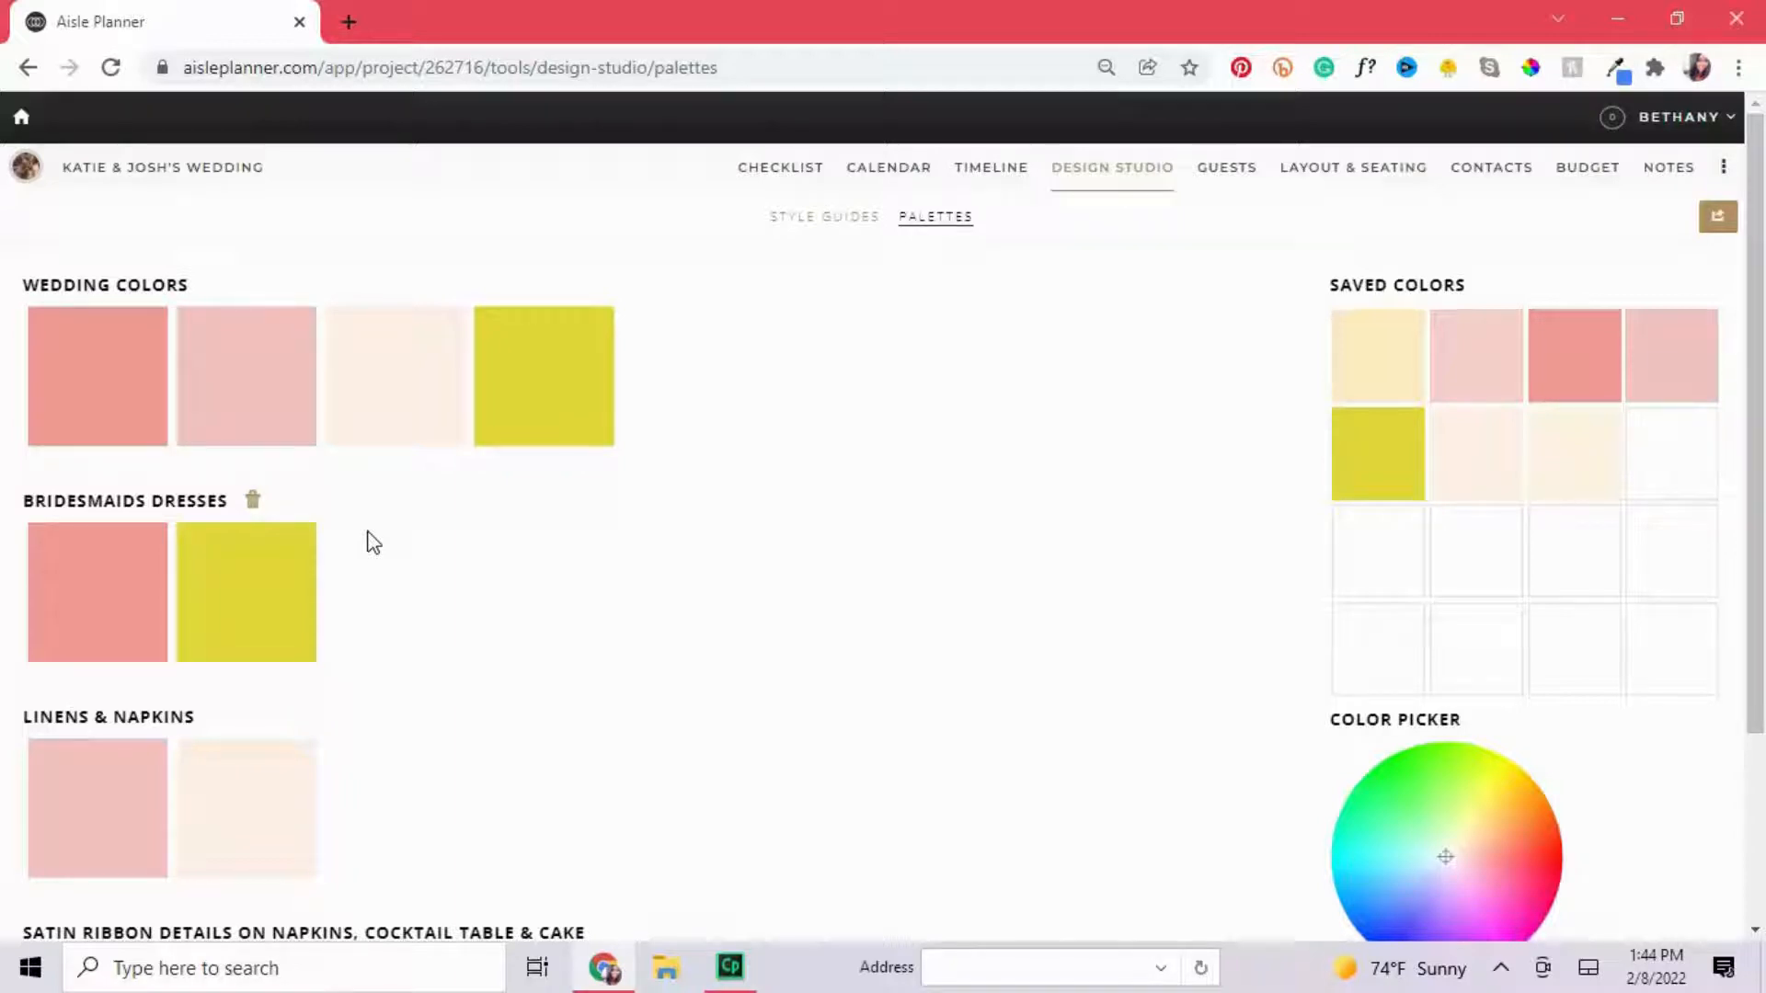
scroll(373, 547, "down", 3)
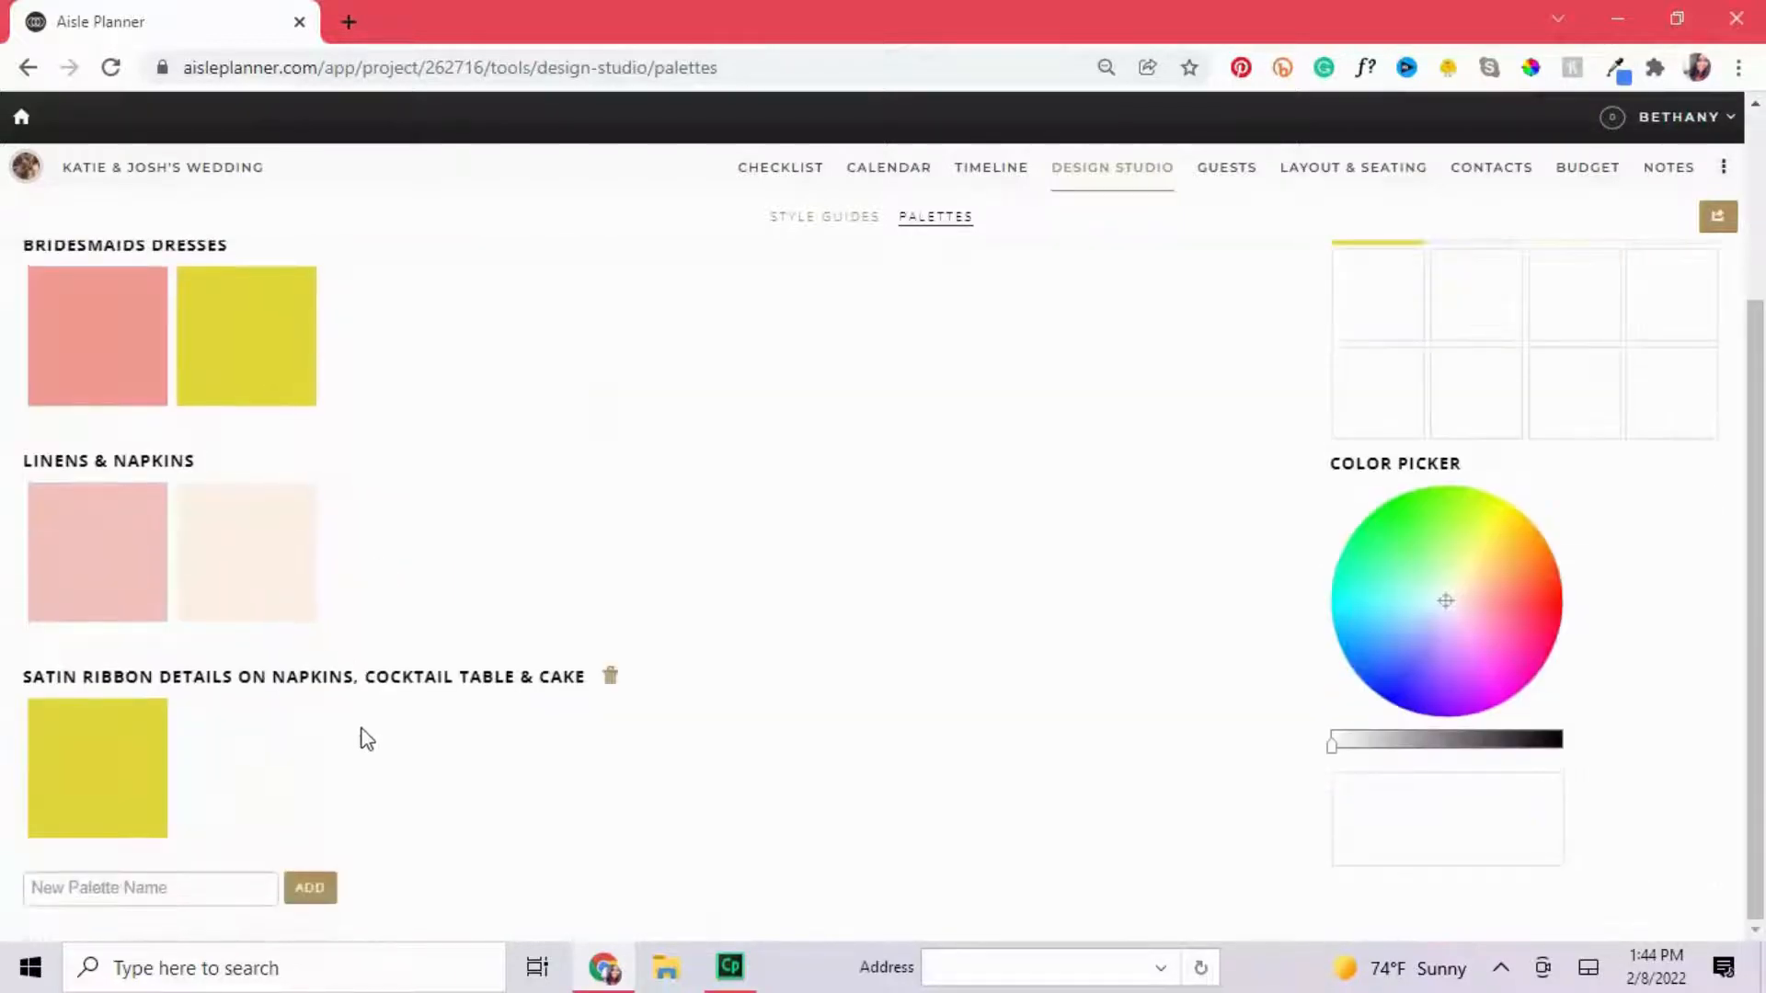
scroll(363, 733, "up", 3)
Return to the style guides and open the Cake Design guide to view its images.
left_click(837, 218)
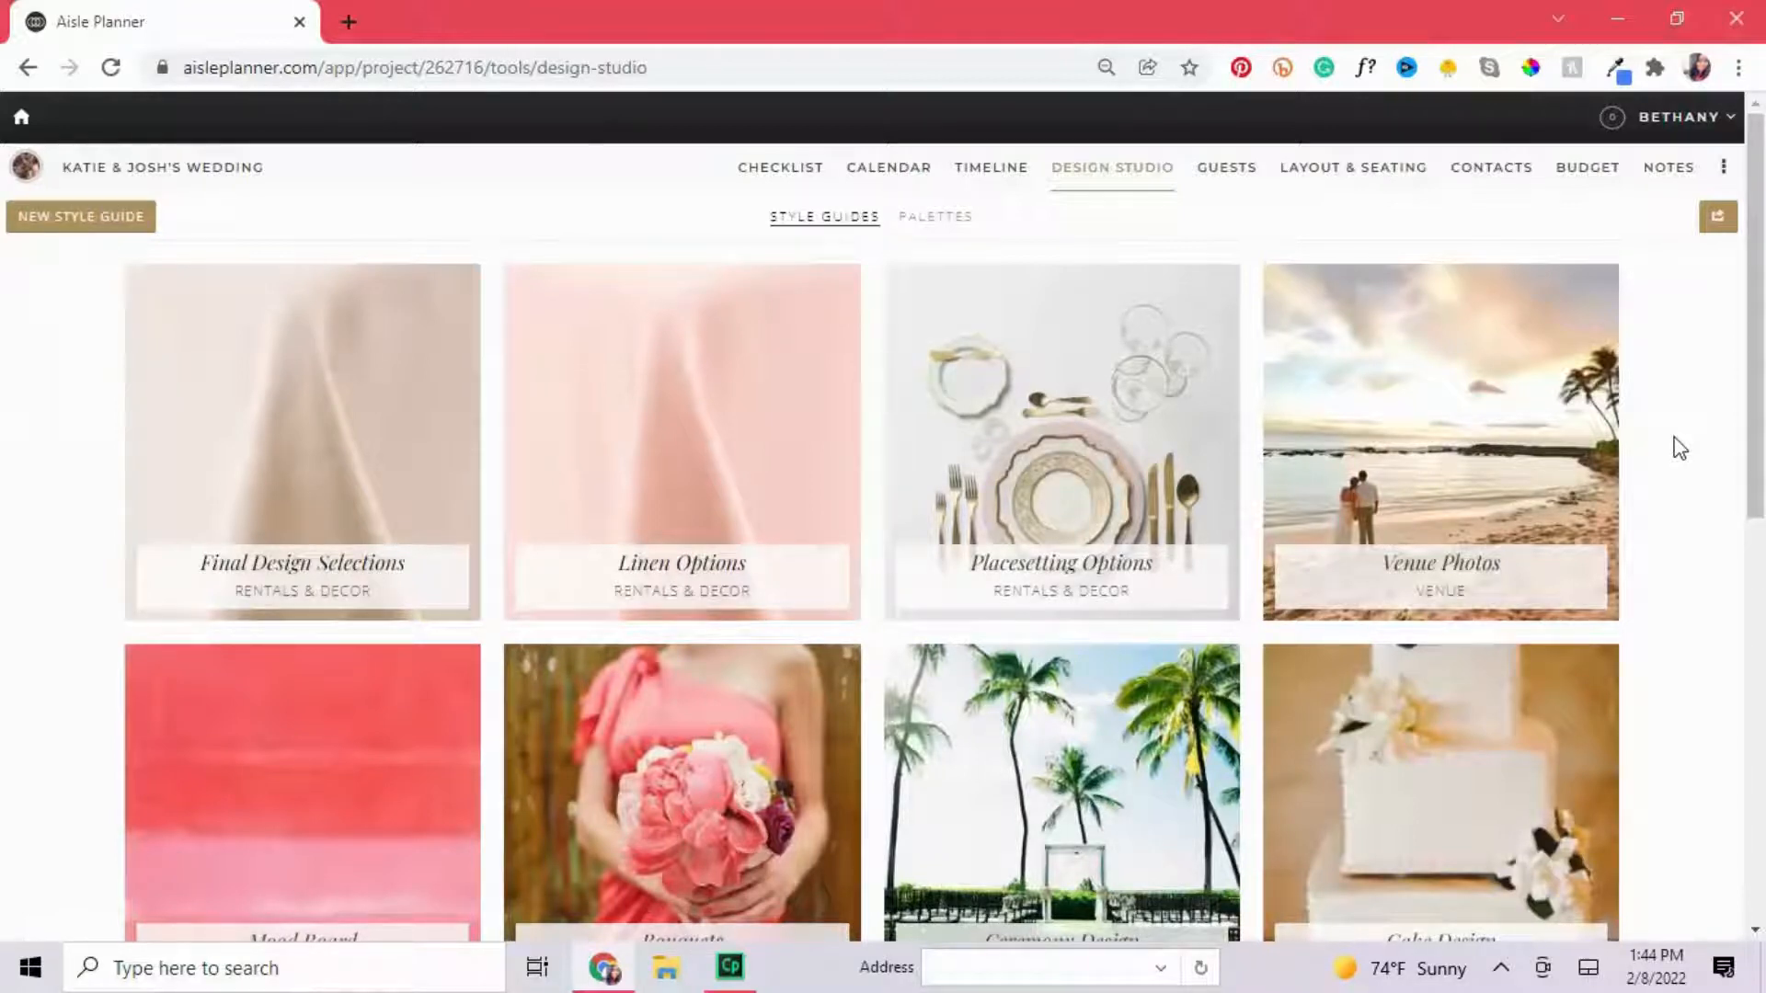
scroll(1680, 447, "down", 1)
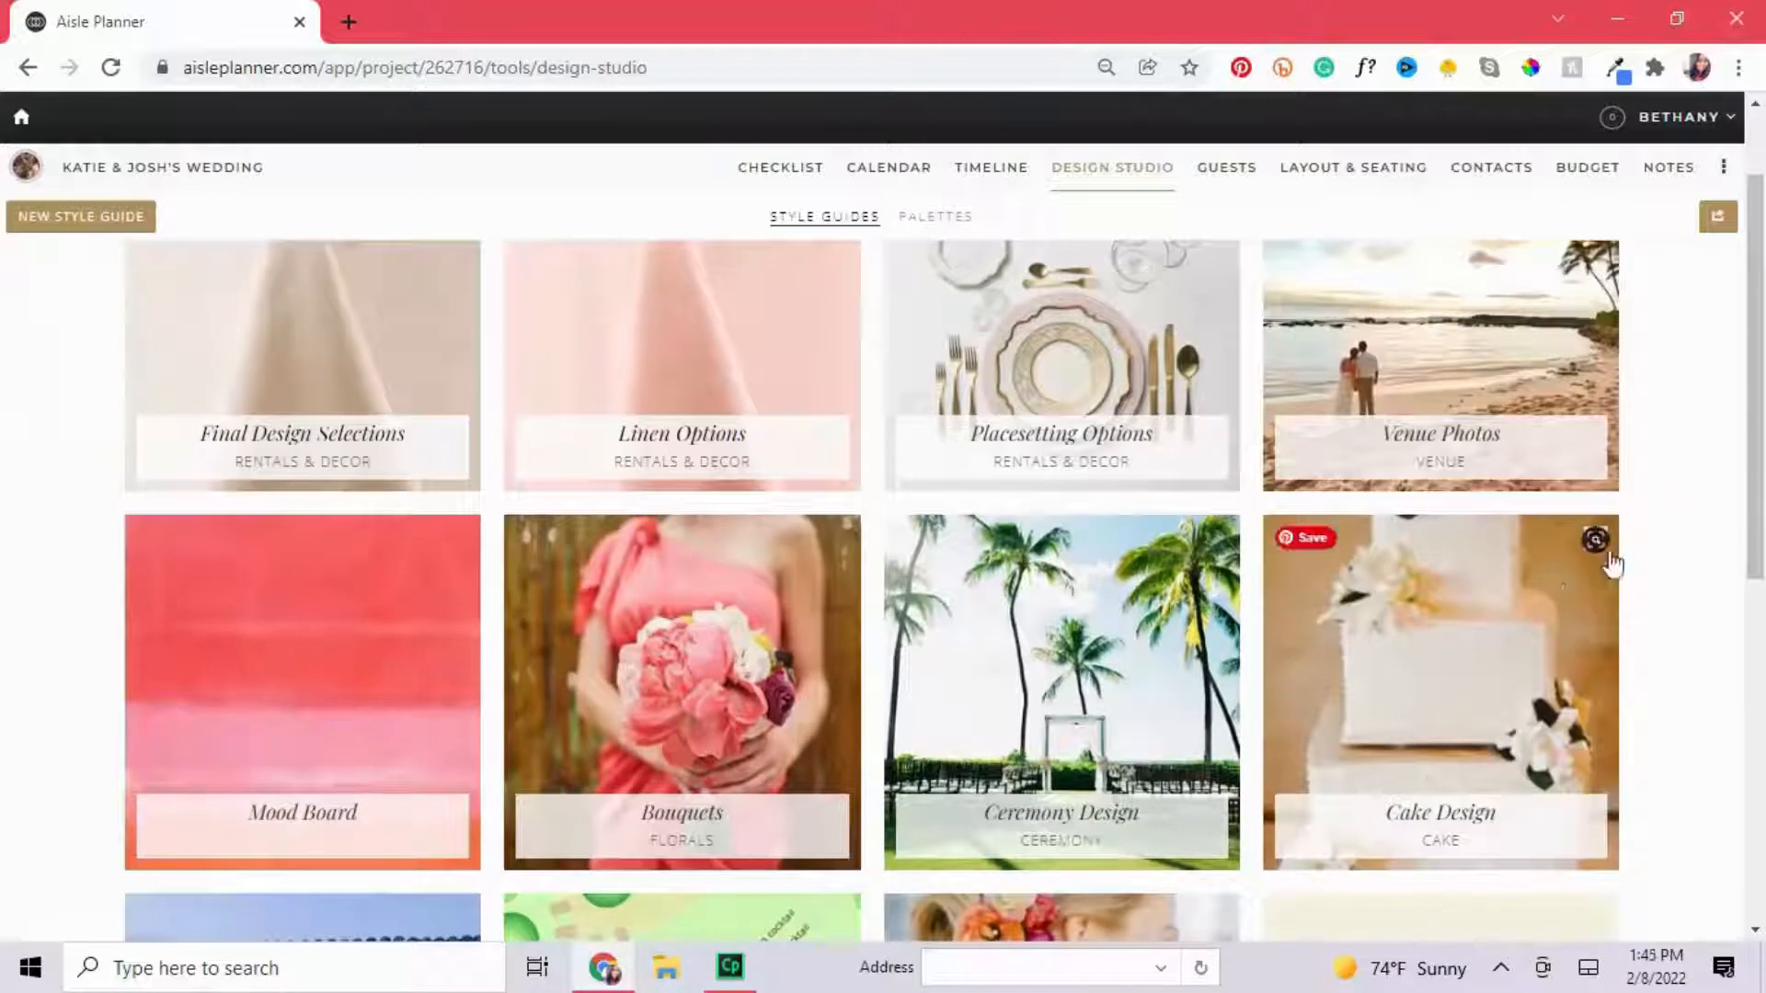
left_click(1441, 645)
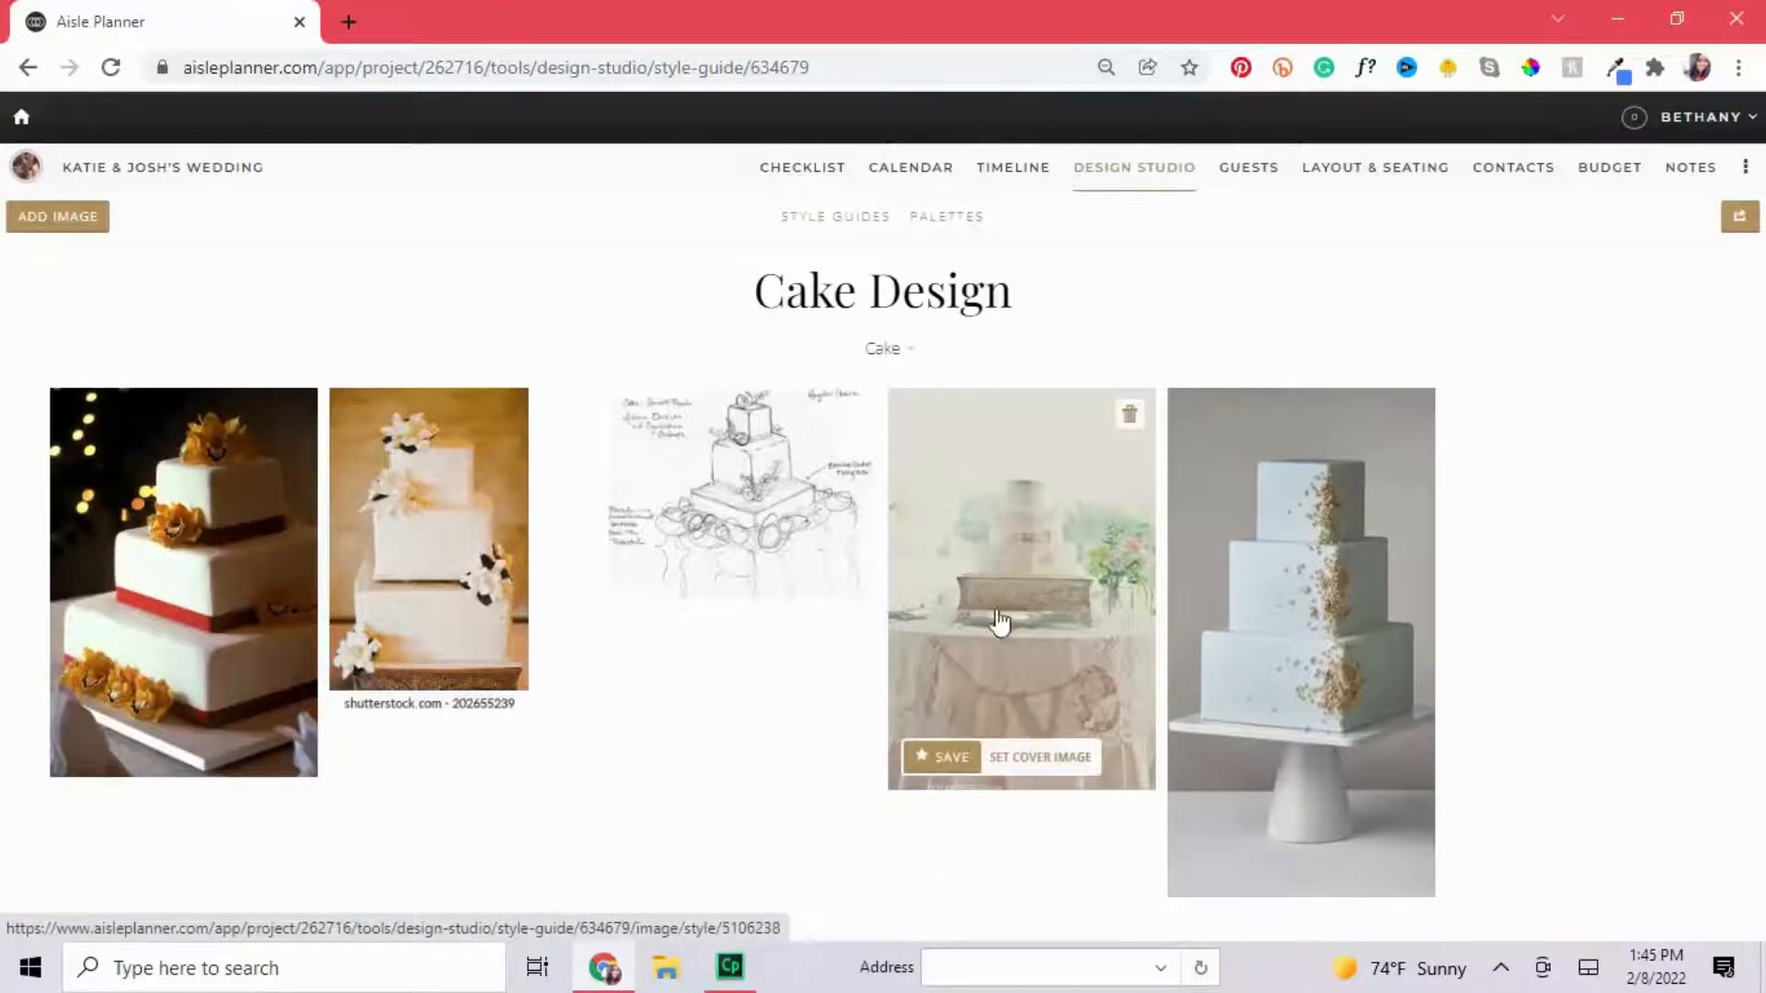
Examine the orchid cake's comment and colors and the pale blue cake's colors in Cake Design, and return to the style guides.
left_click(238, 694)
scroll(558, 825, "down", 3)
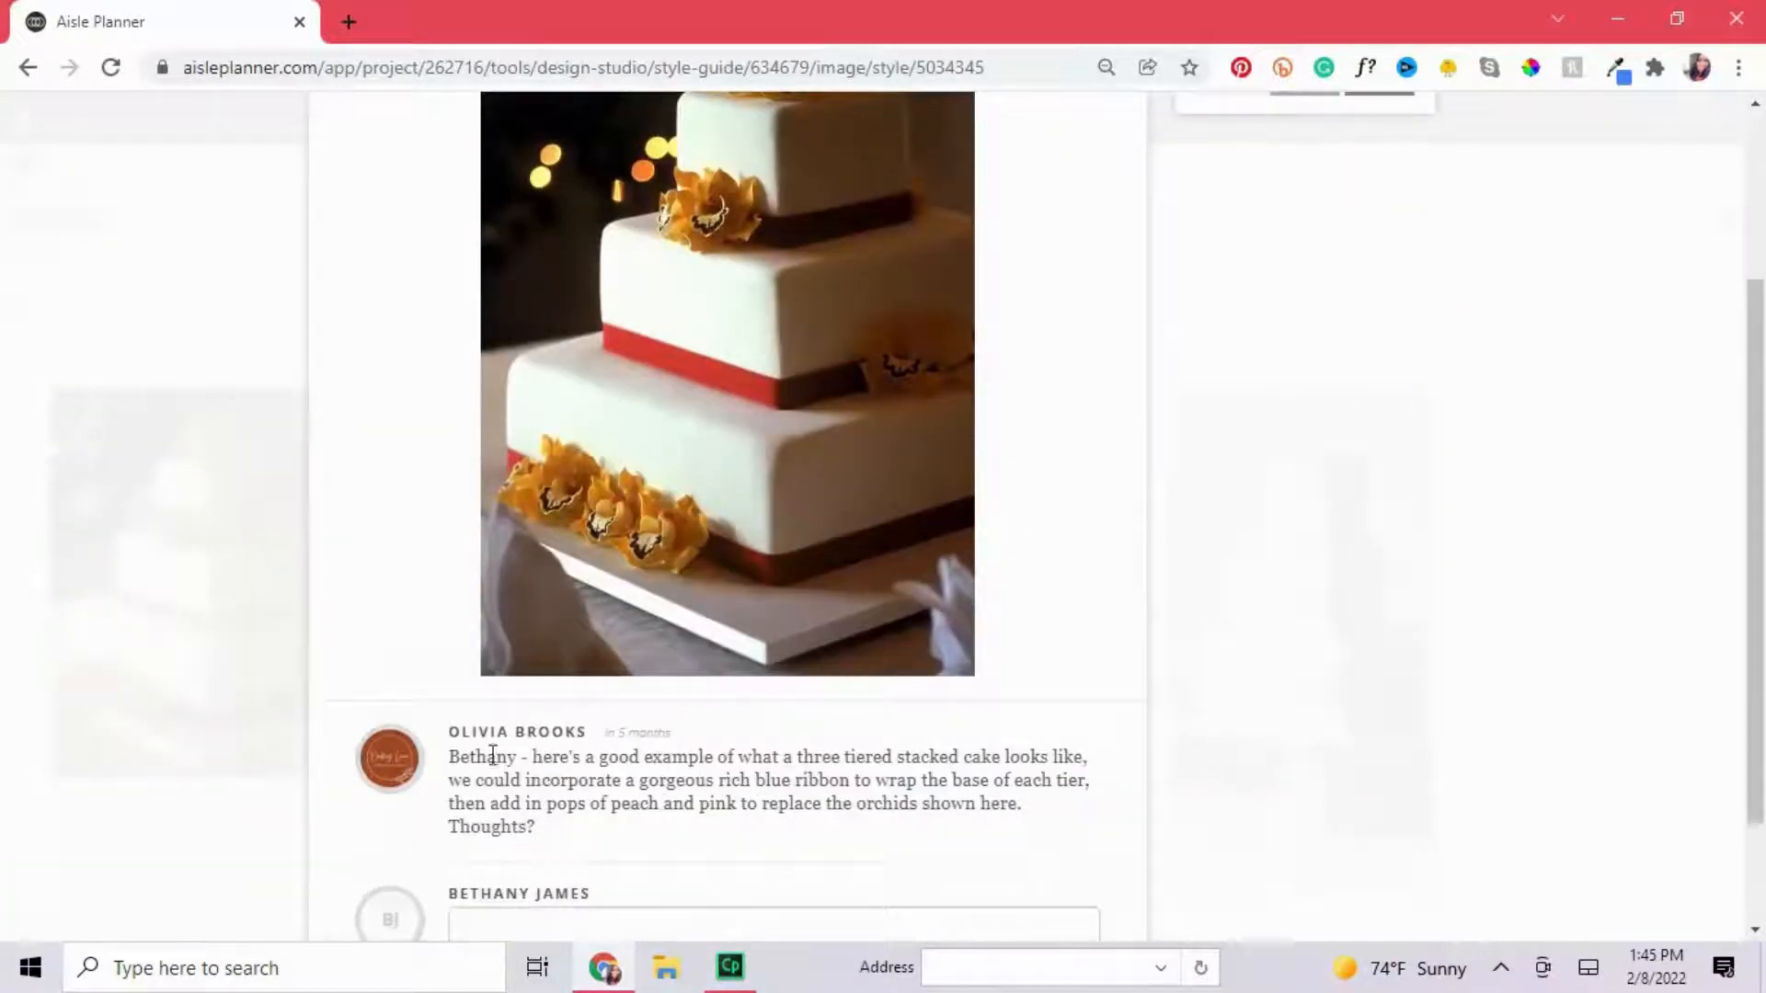
scroll(493, 756, "up", 3)
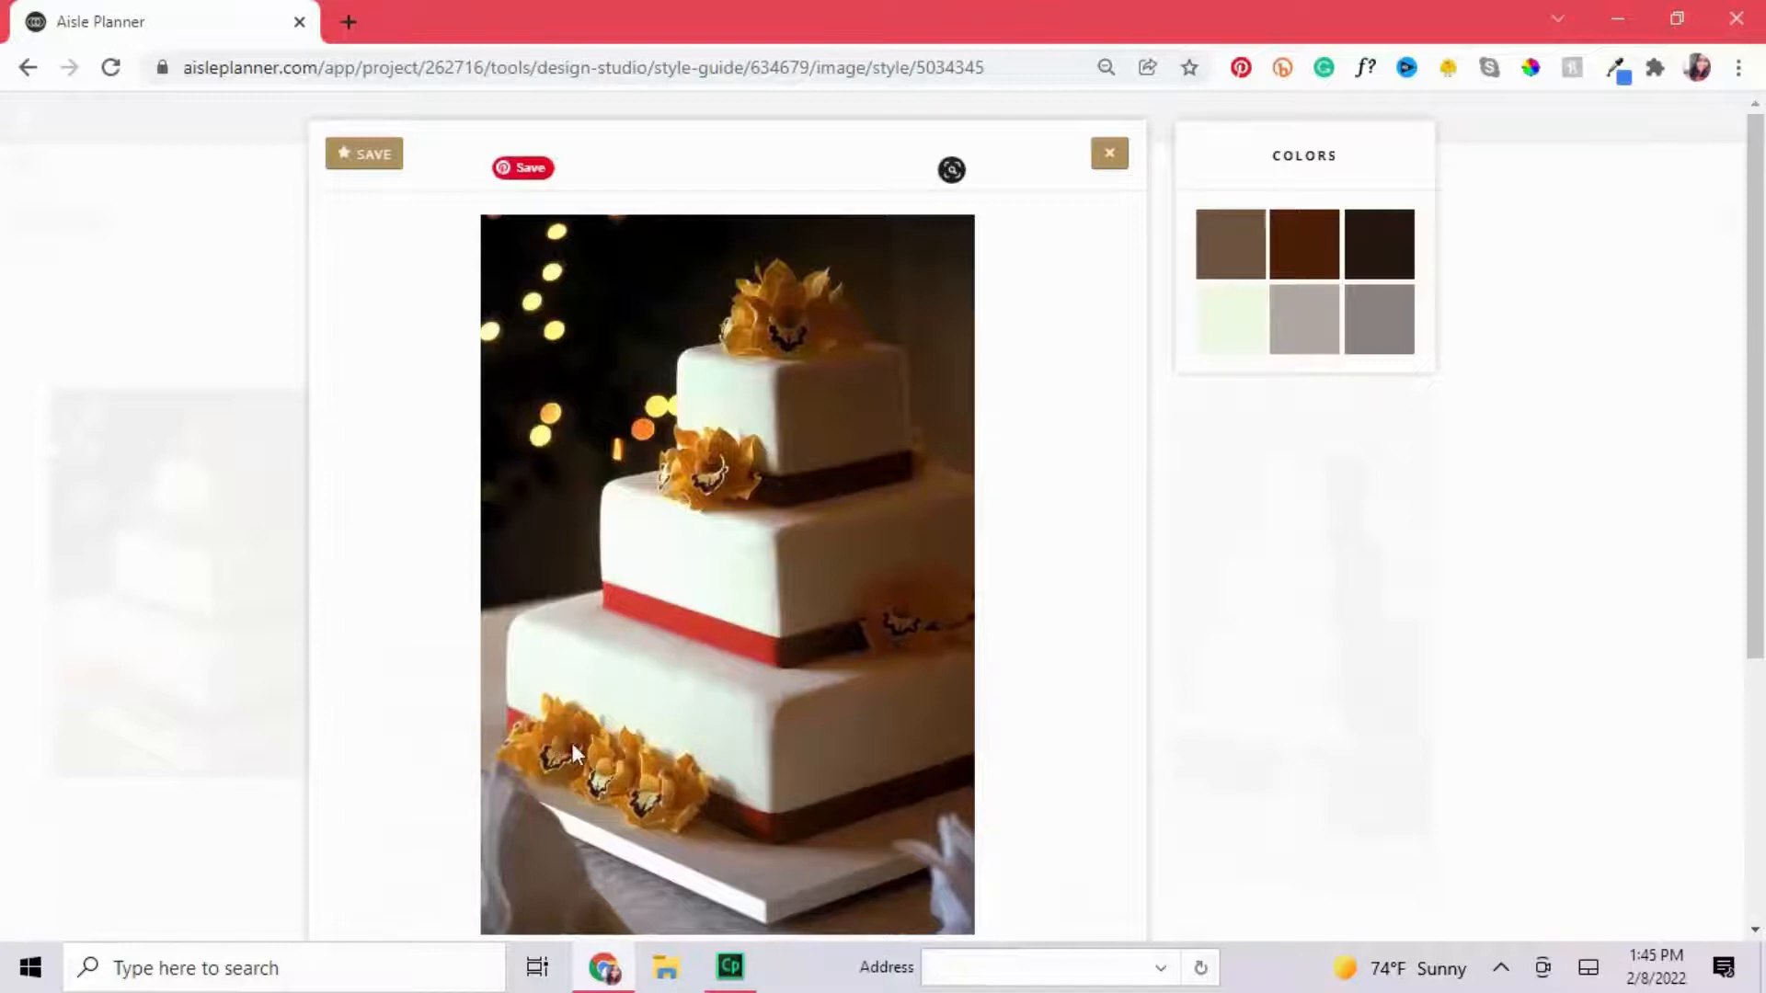
left_click(1550, 488)
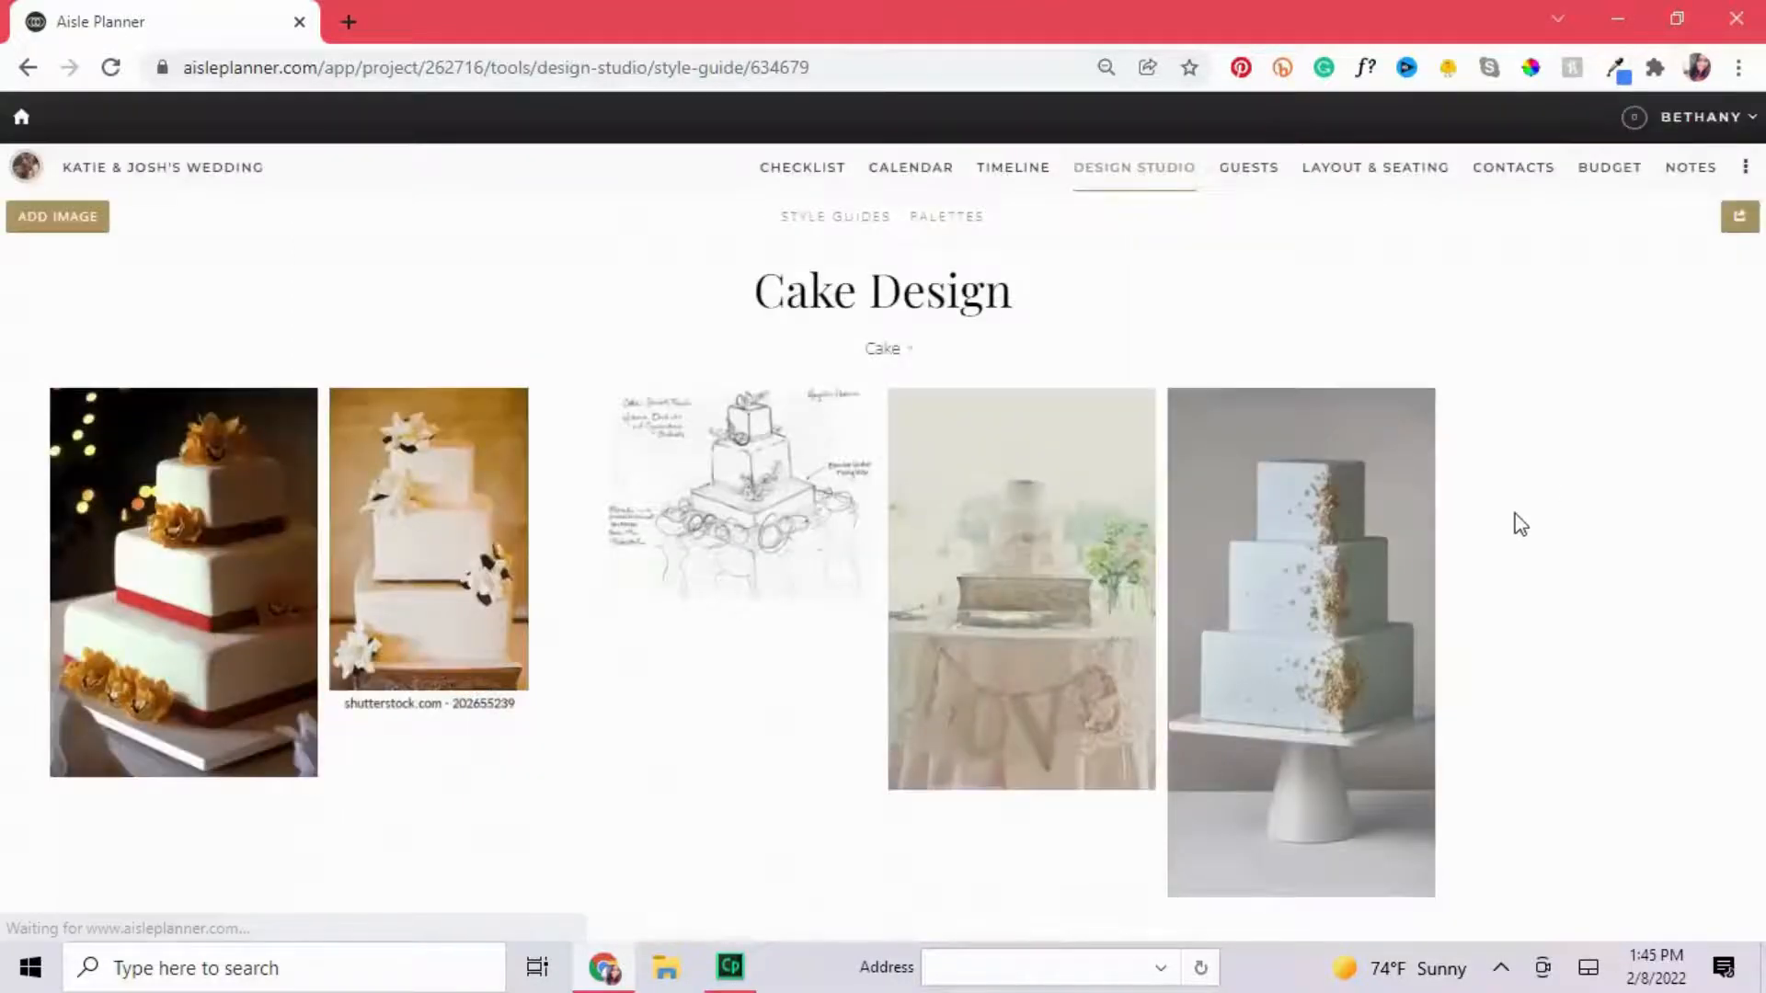
left_click(1320, 552)
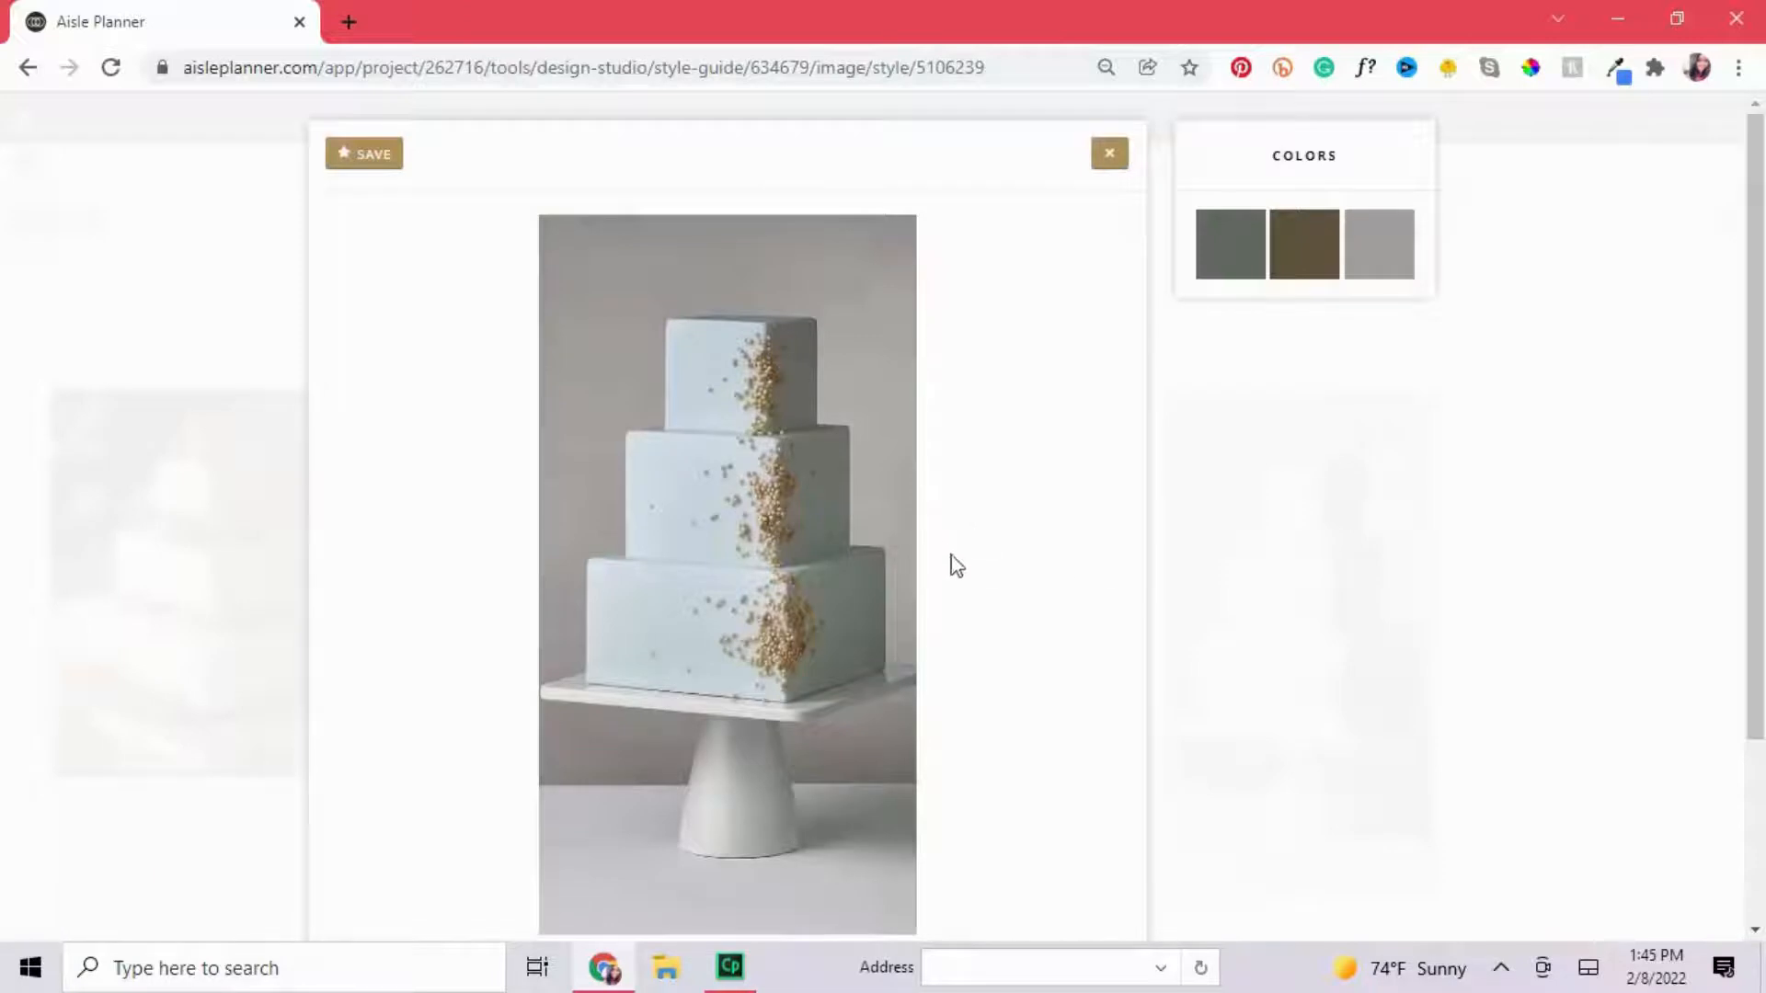
mouse_move(1304, 260)
left_click(1636, 386)
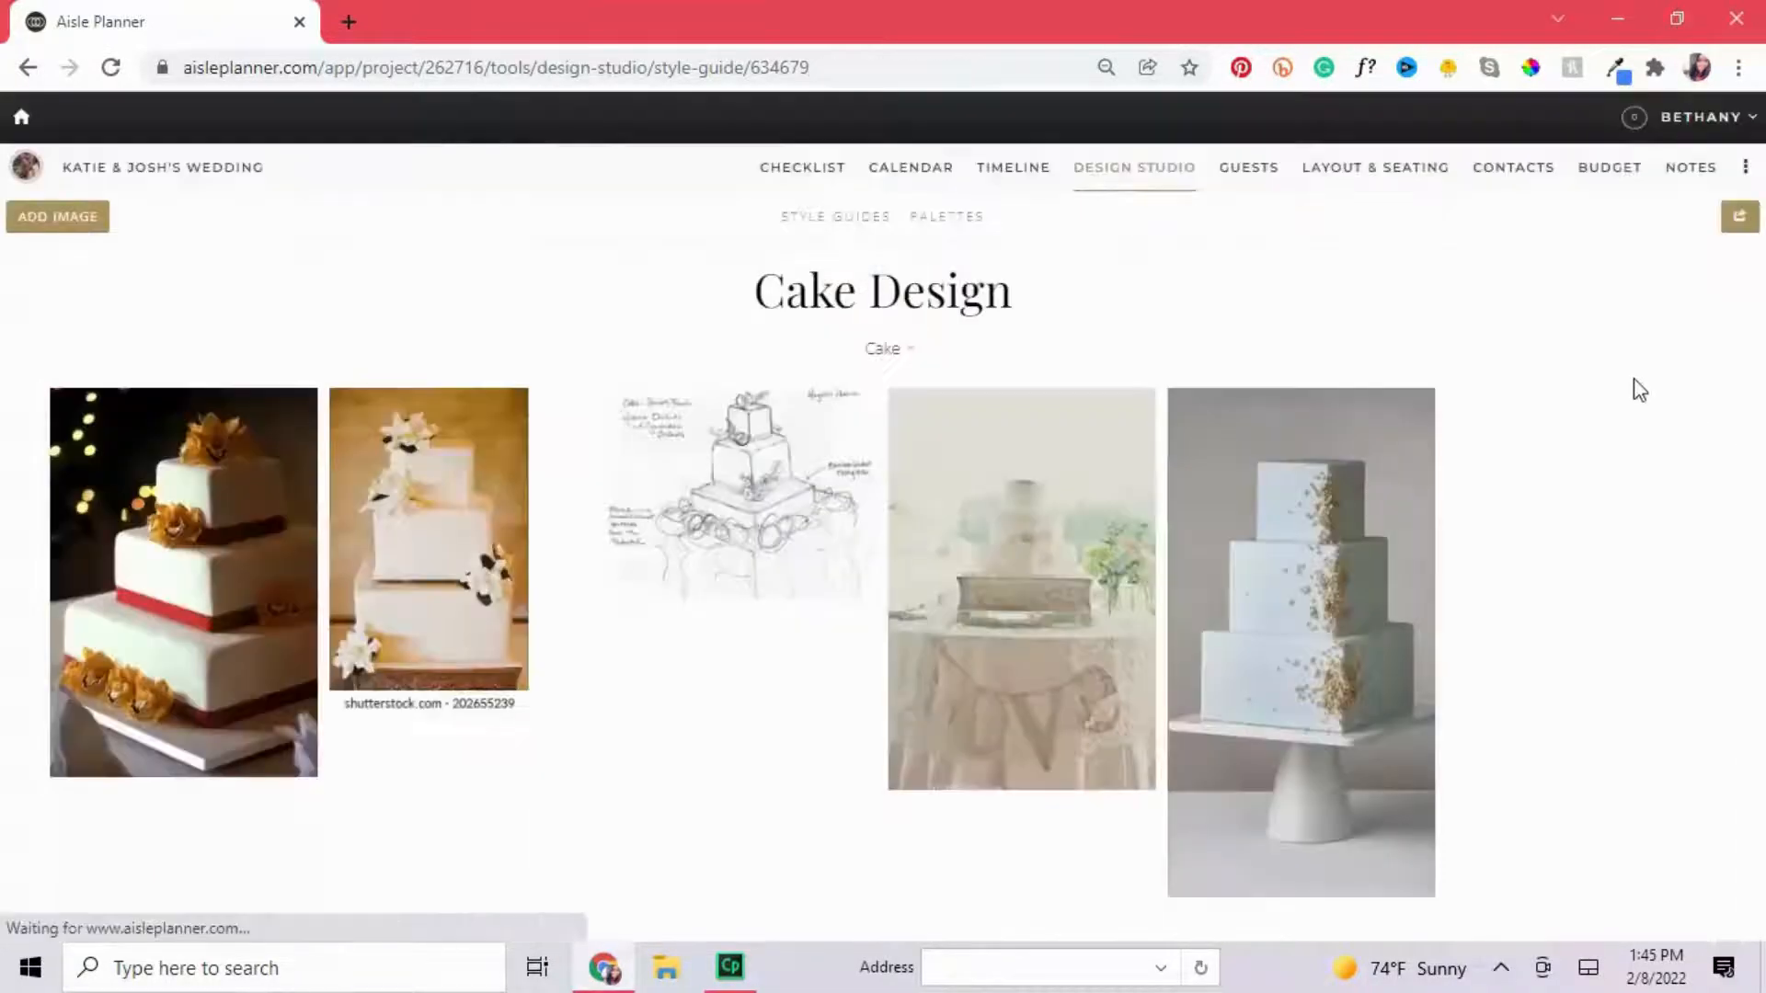
left_click(832, 219)
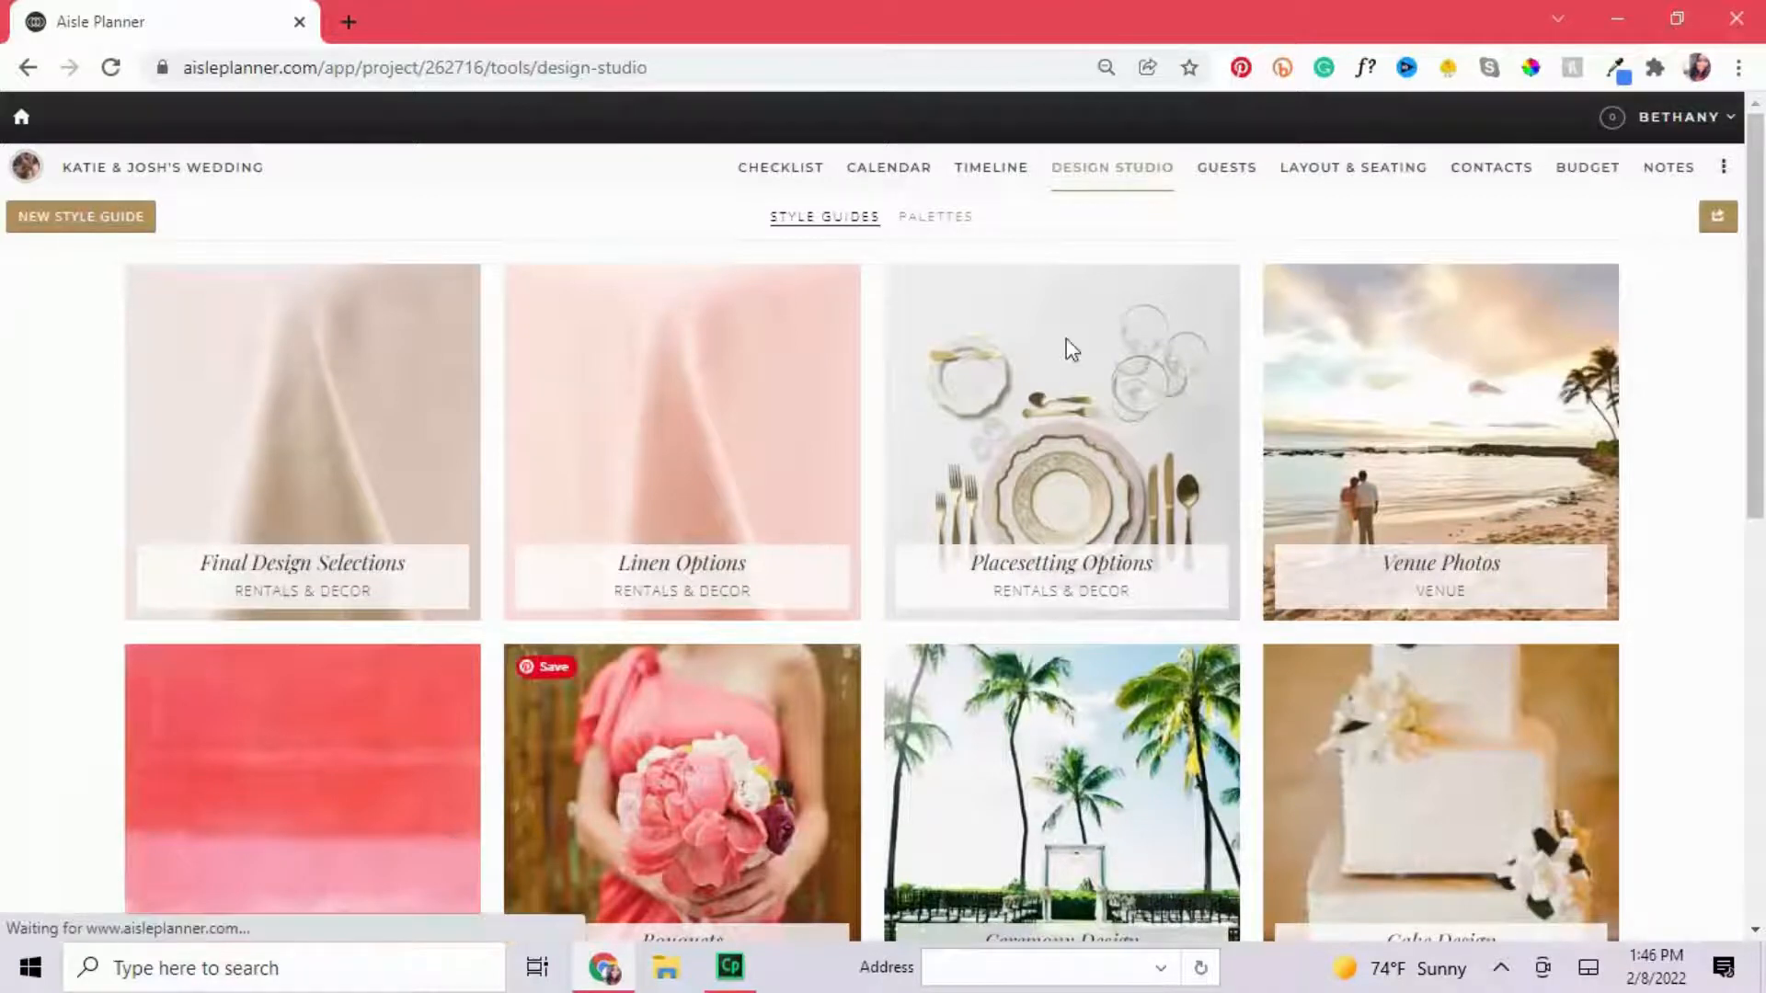
Open the guest list and mark the Best Man as attending the ceremony.
left_click(1245, 182)
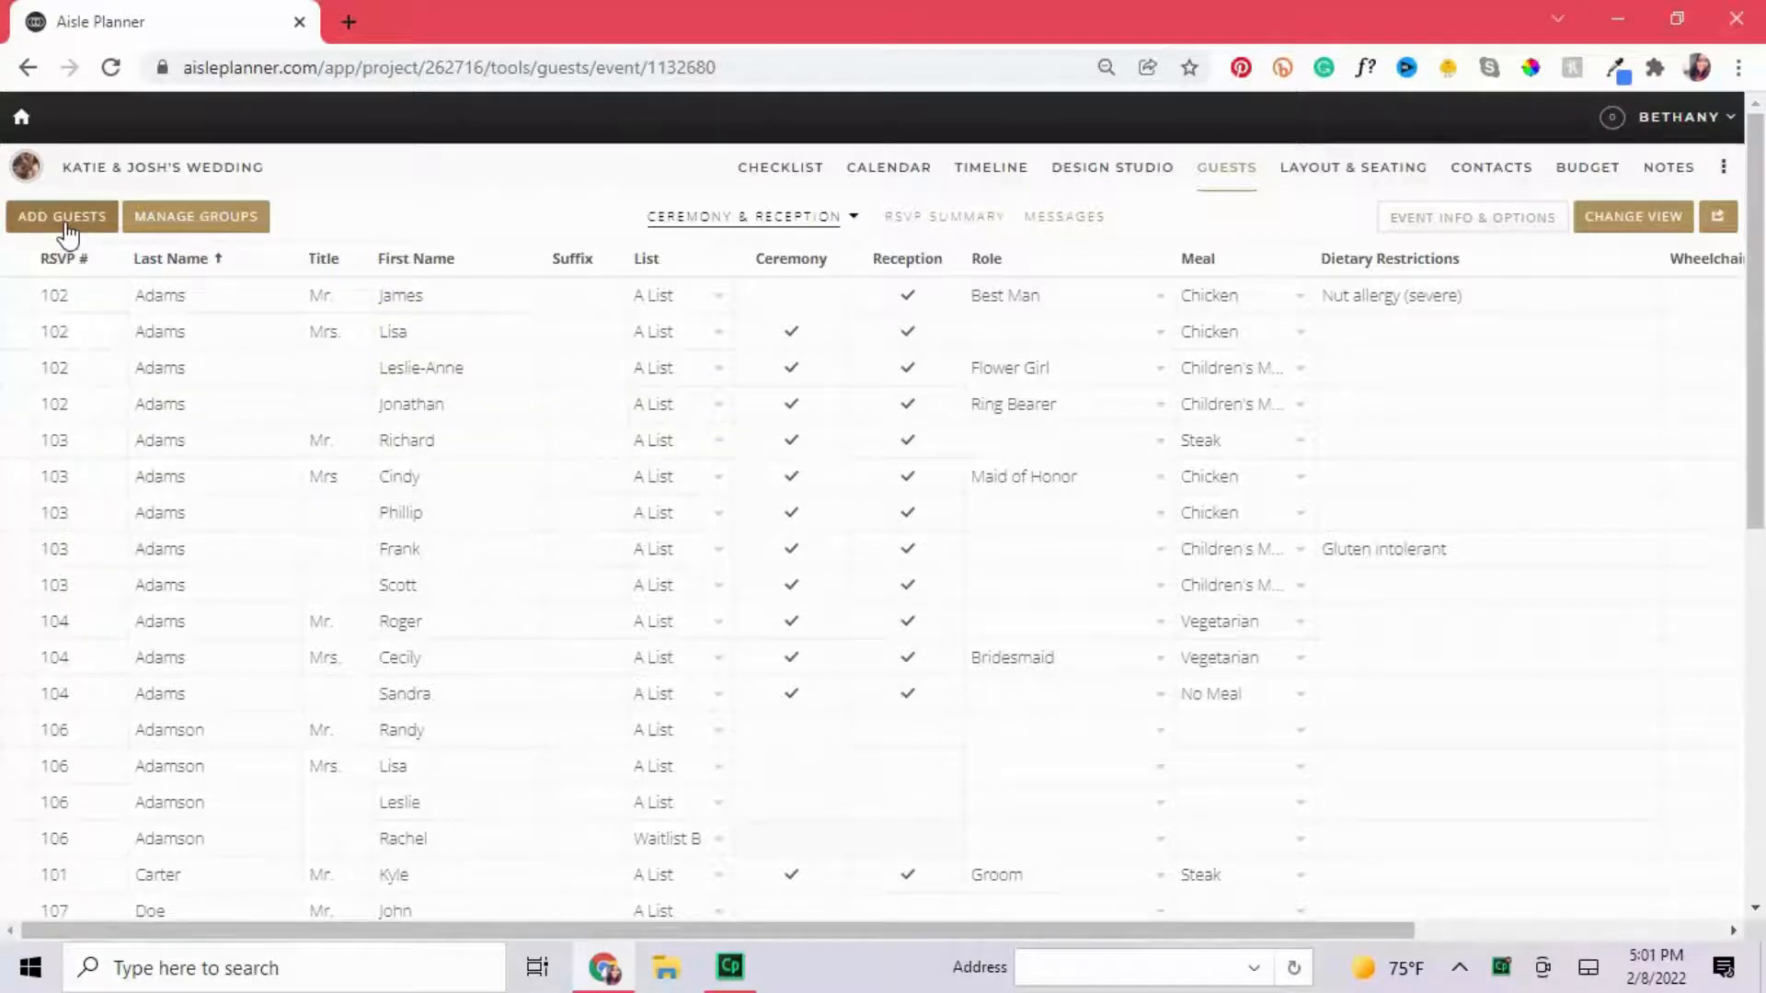
left_click(191, 306)
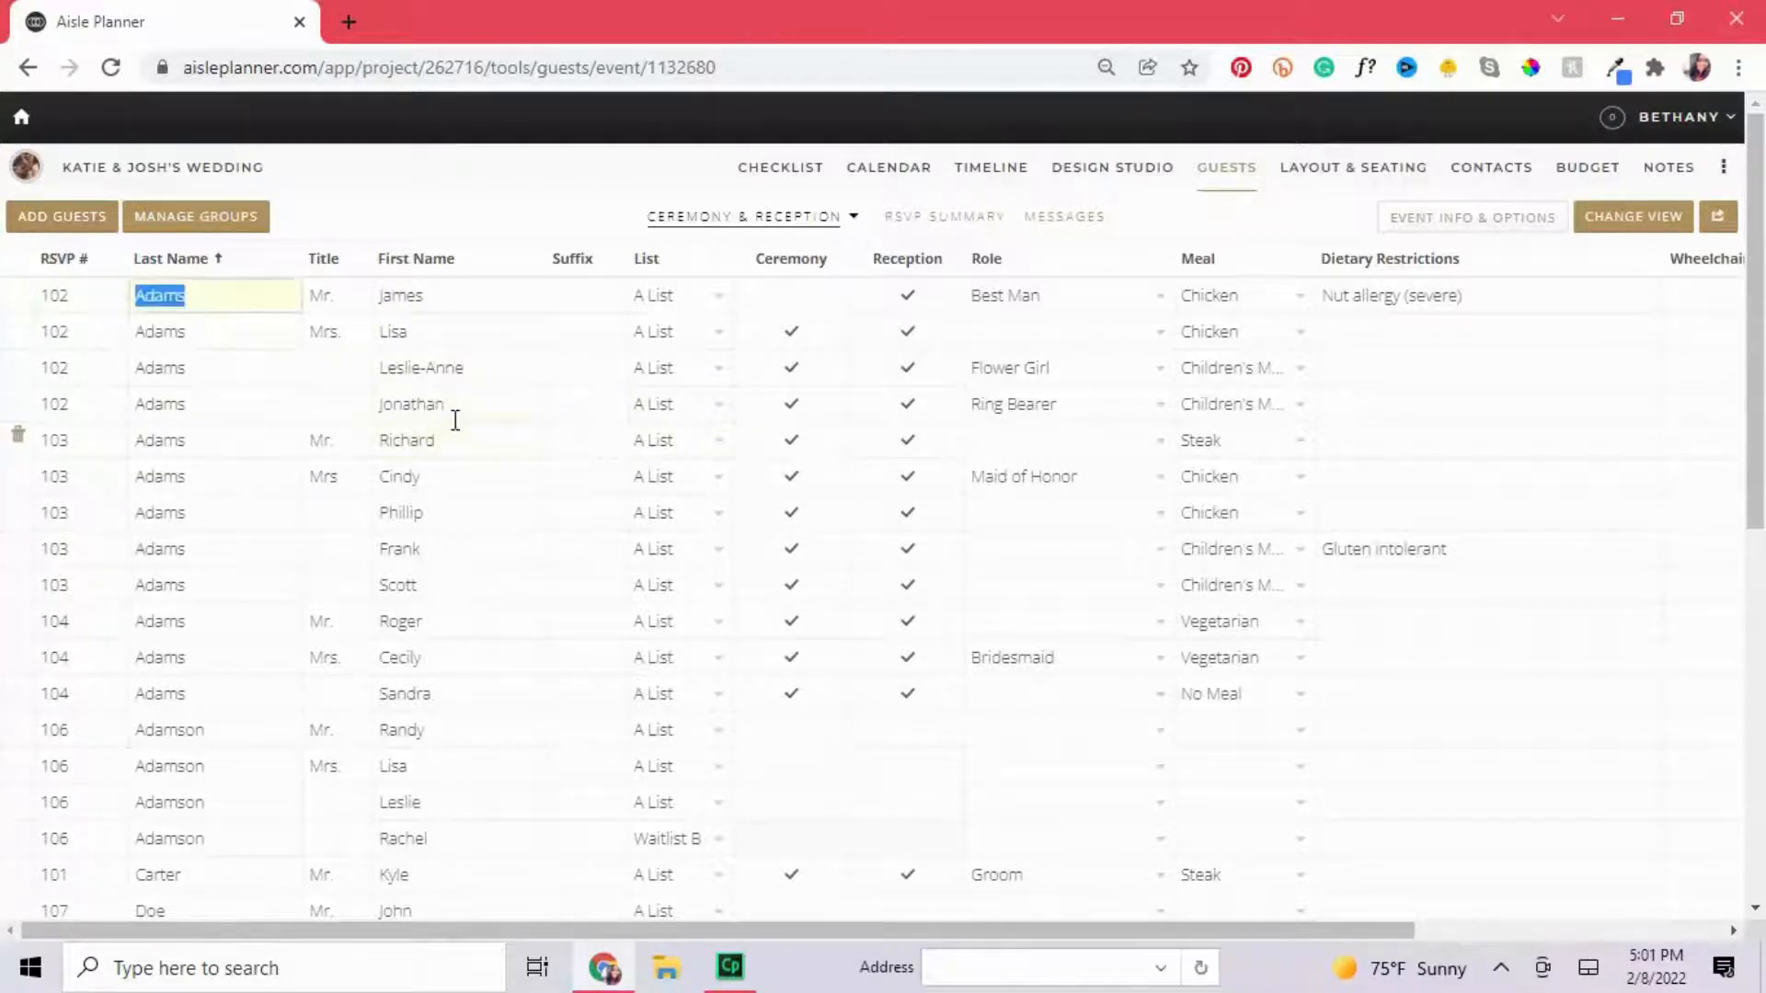
left_click(455, 419)
left_click(813, 303)
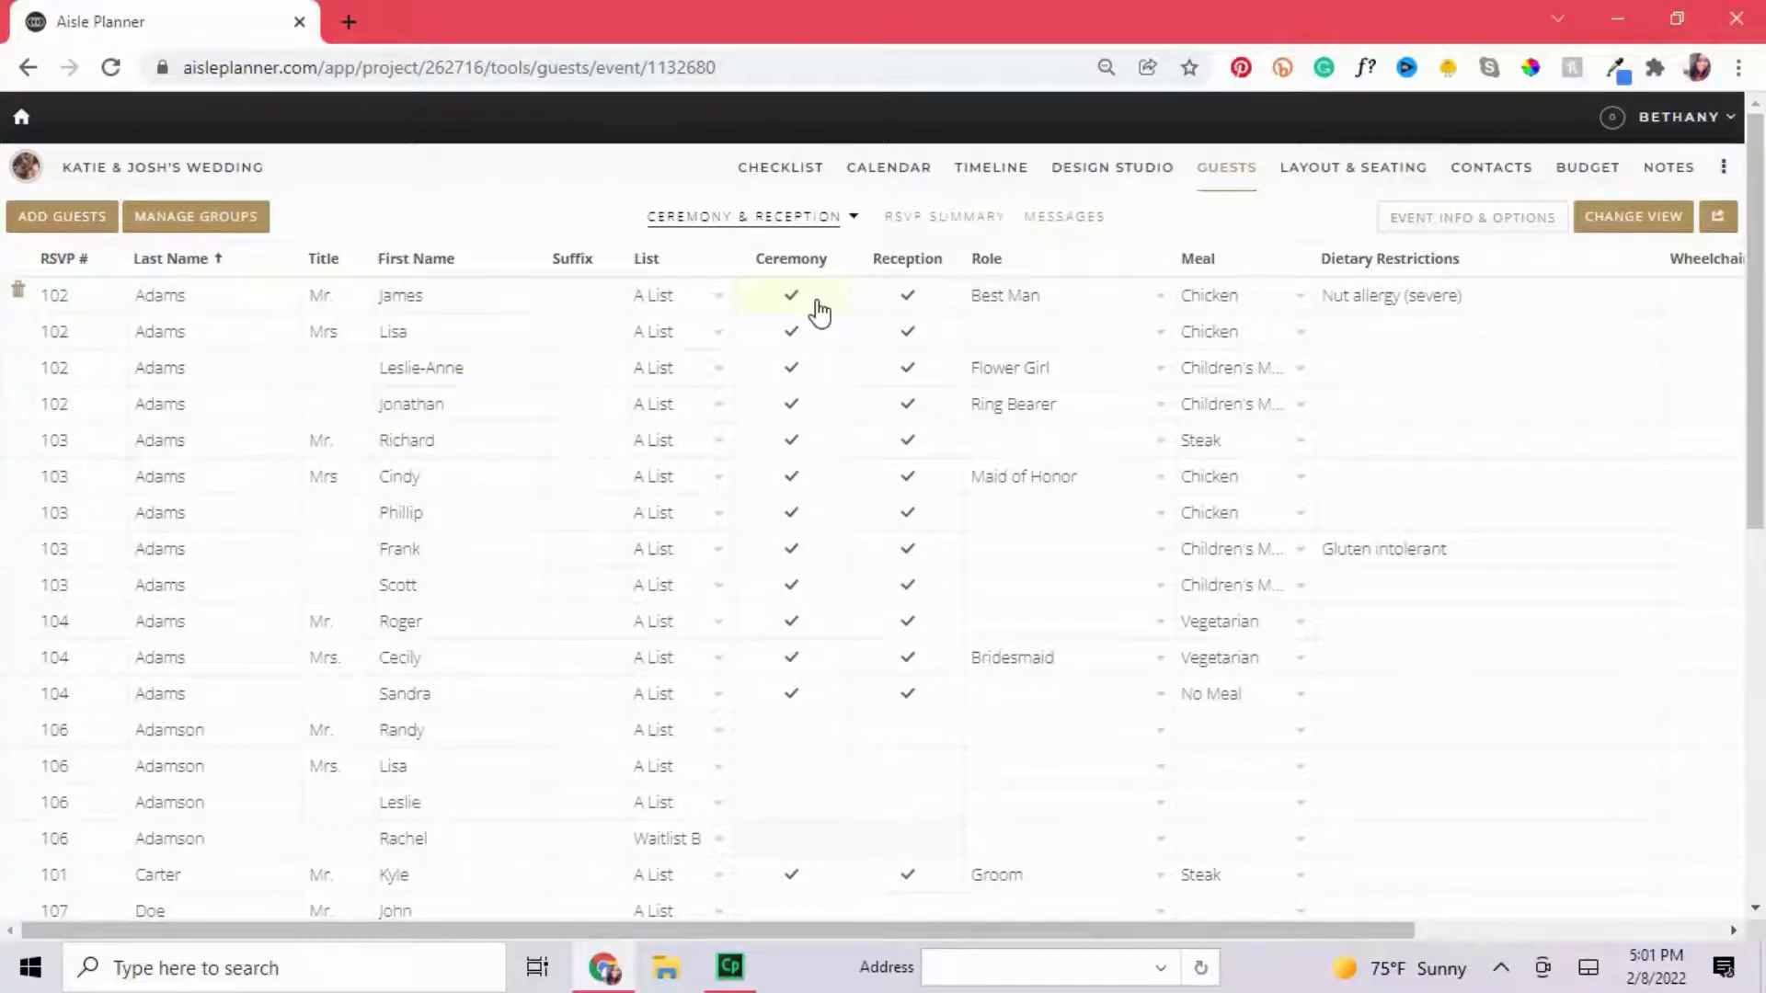
left_click(818, 304)
left_click(821, 312)
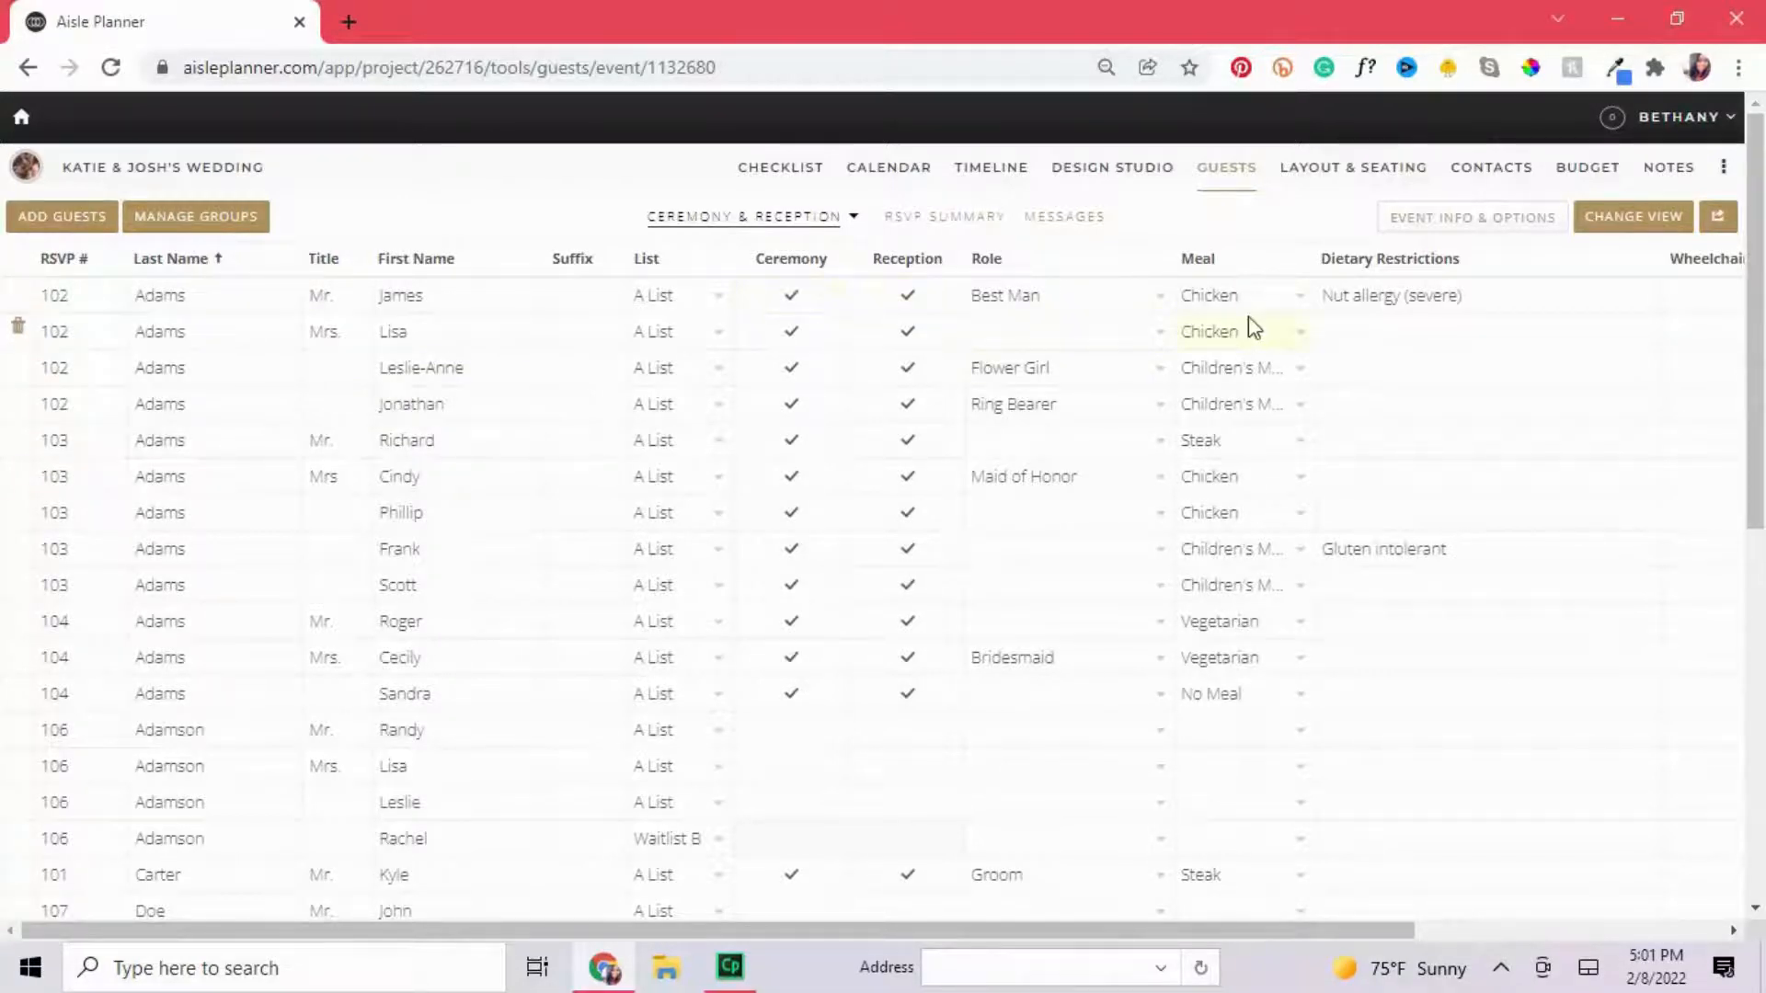
Look through the Best Man's meal choices, the guest list's columns, and the available guest events.
left_click(1271, 306)
left_click(1252, 345)
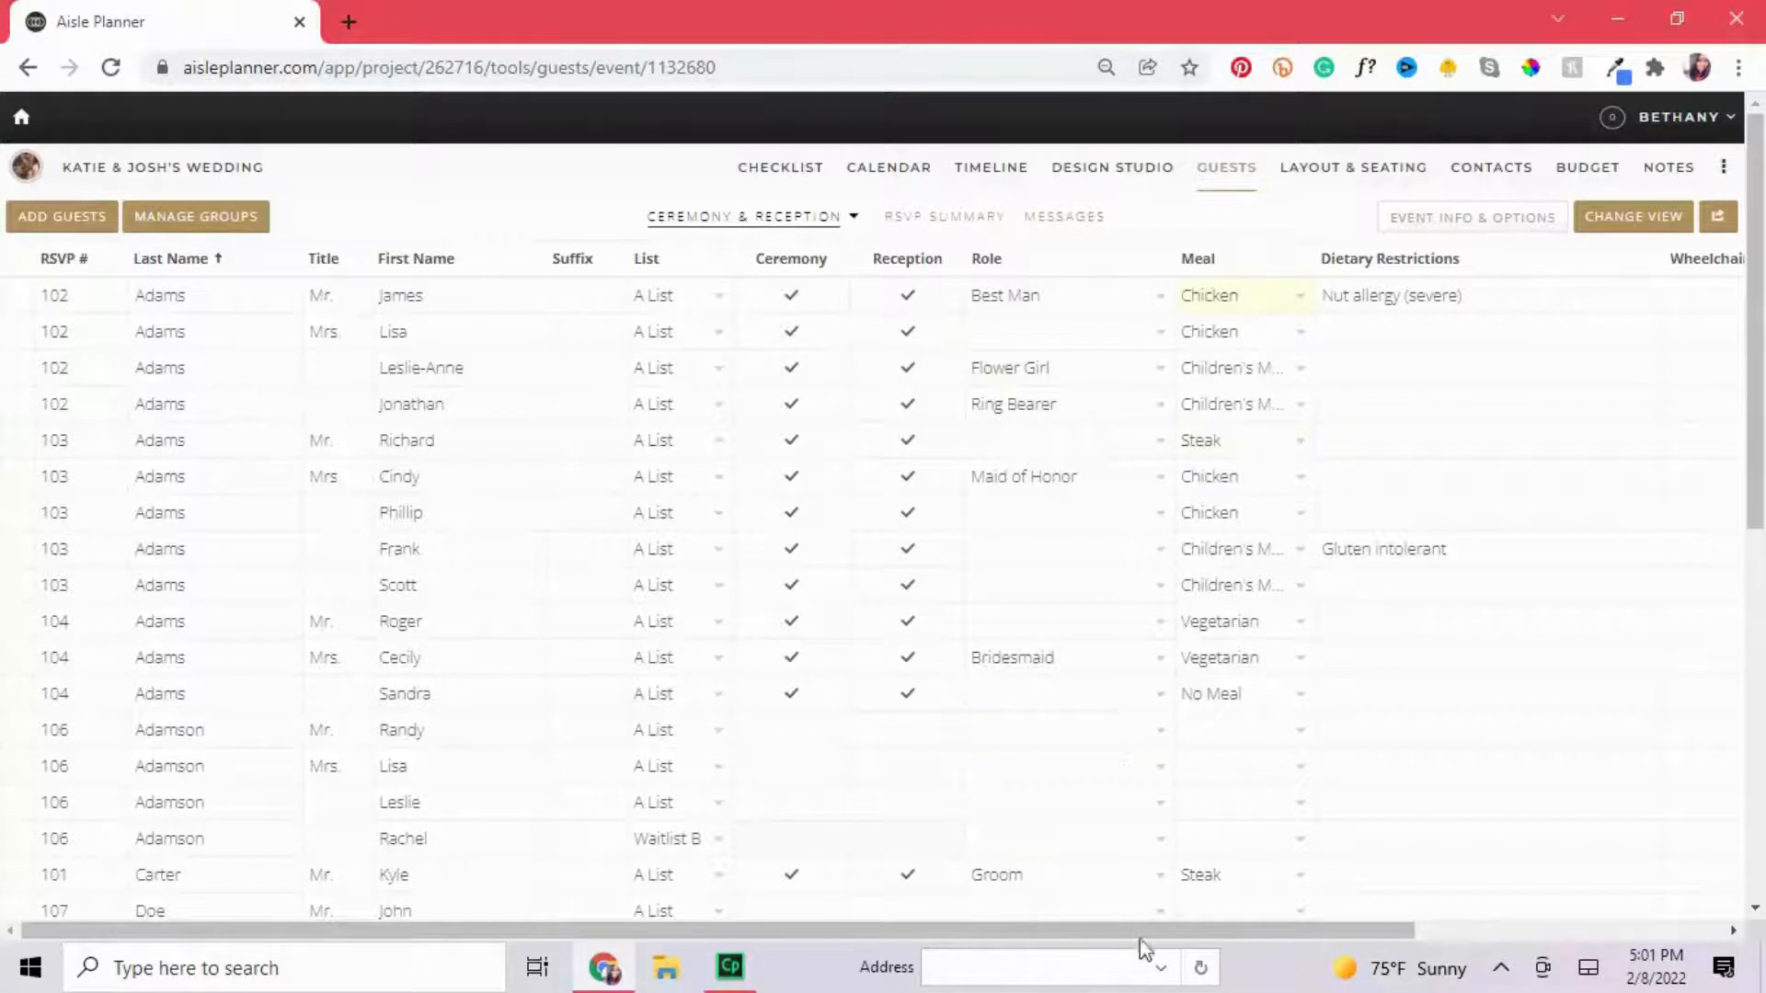
left_click_drag(1140, 929, 1016, 842)
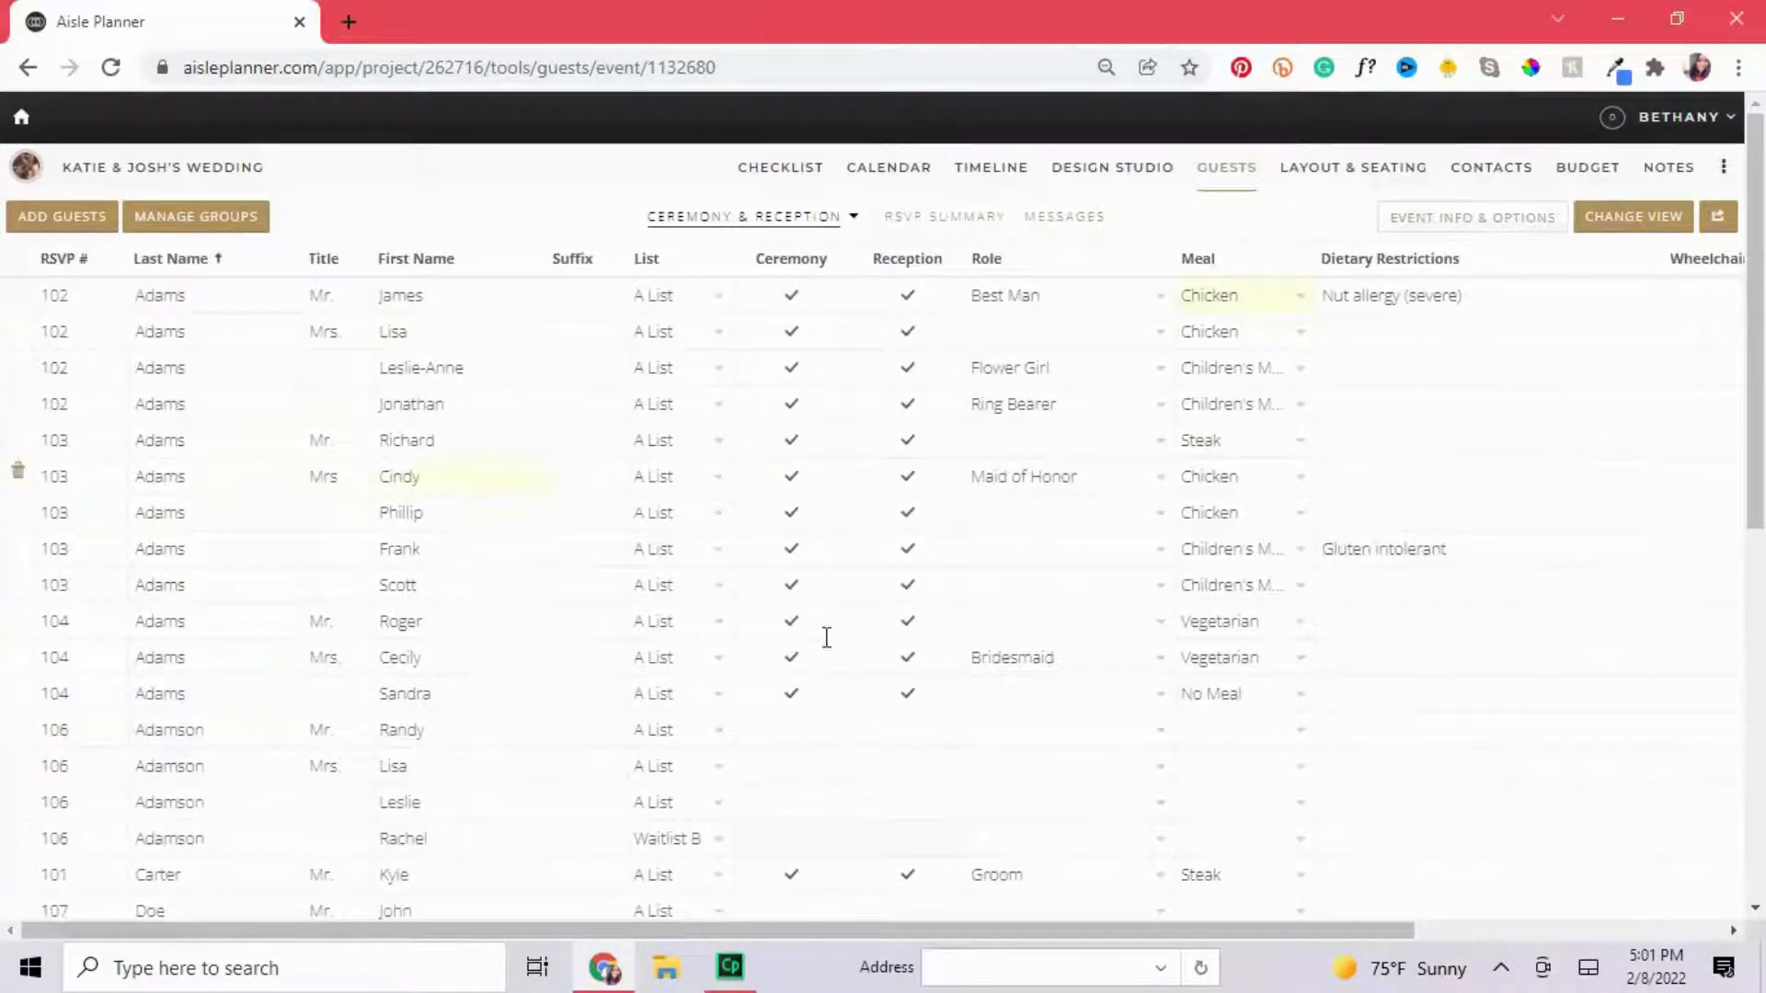
left_click(862, 233)
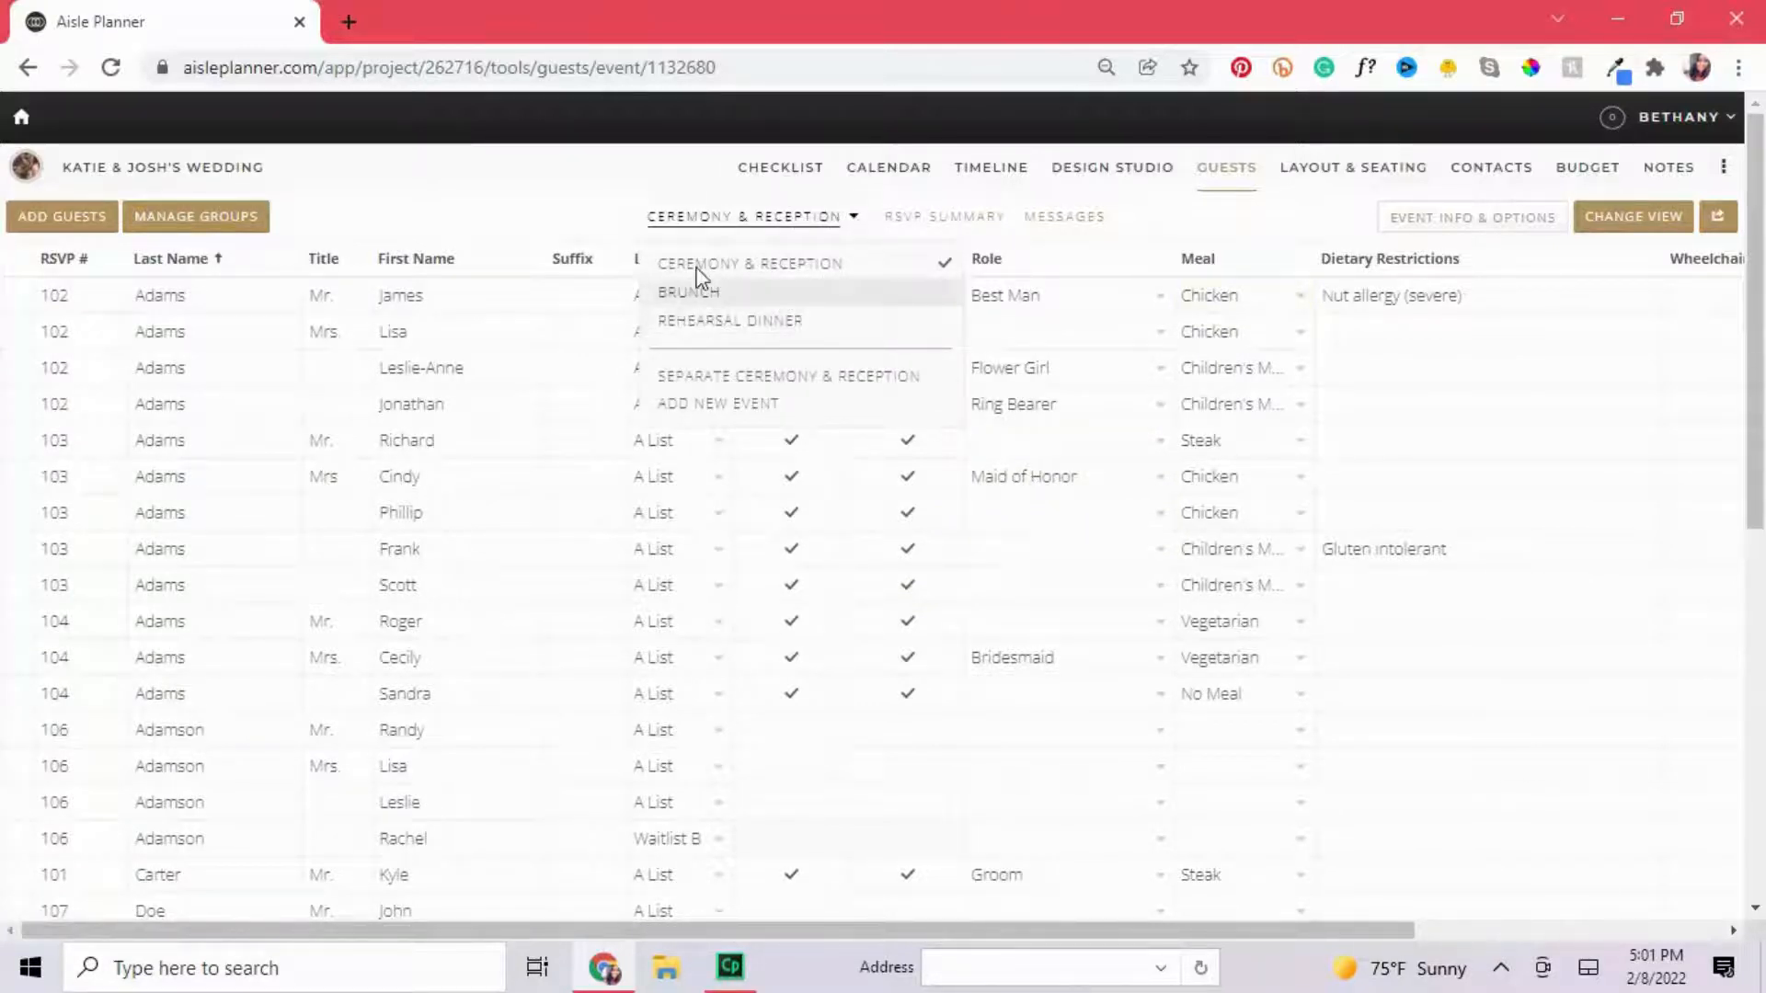
left_click(540, 232)
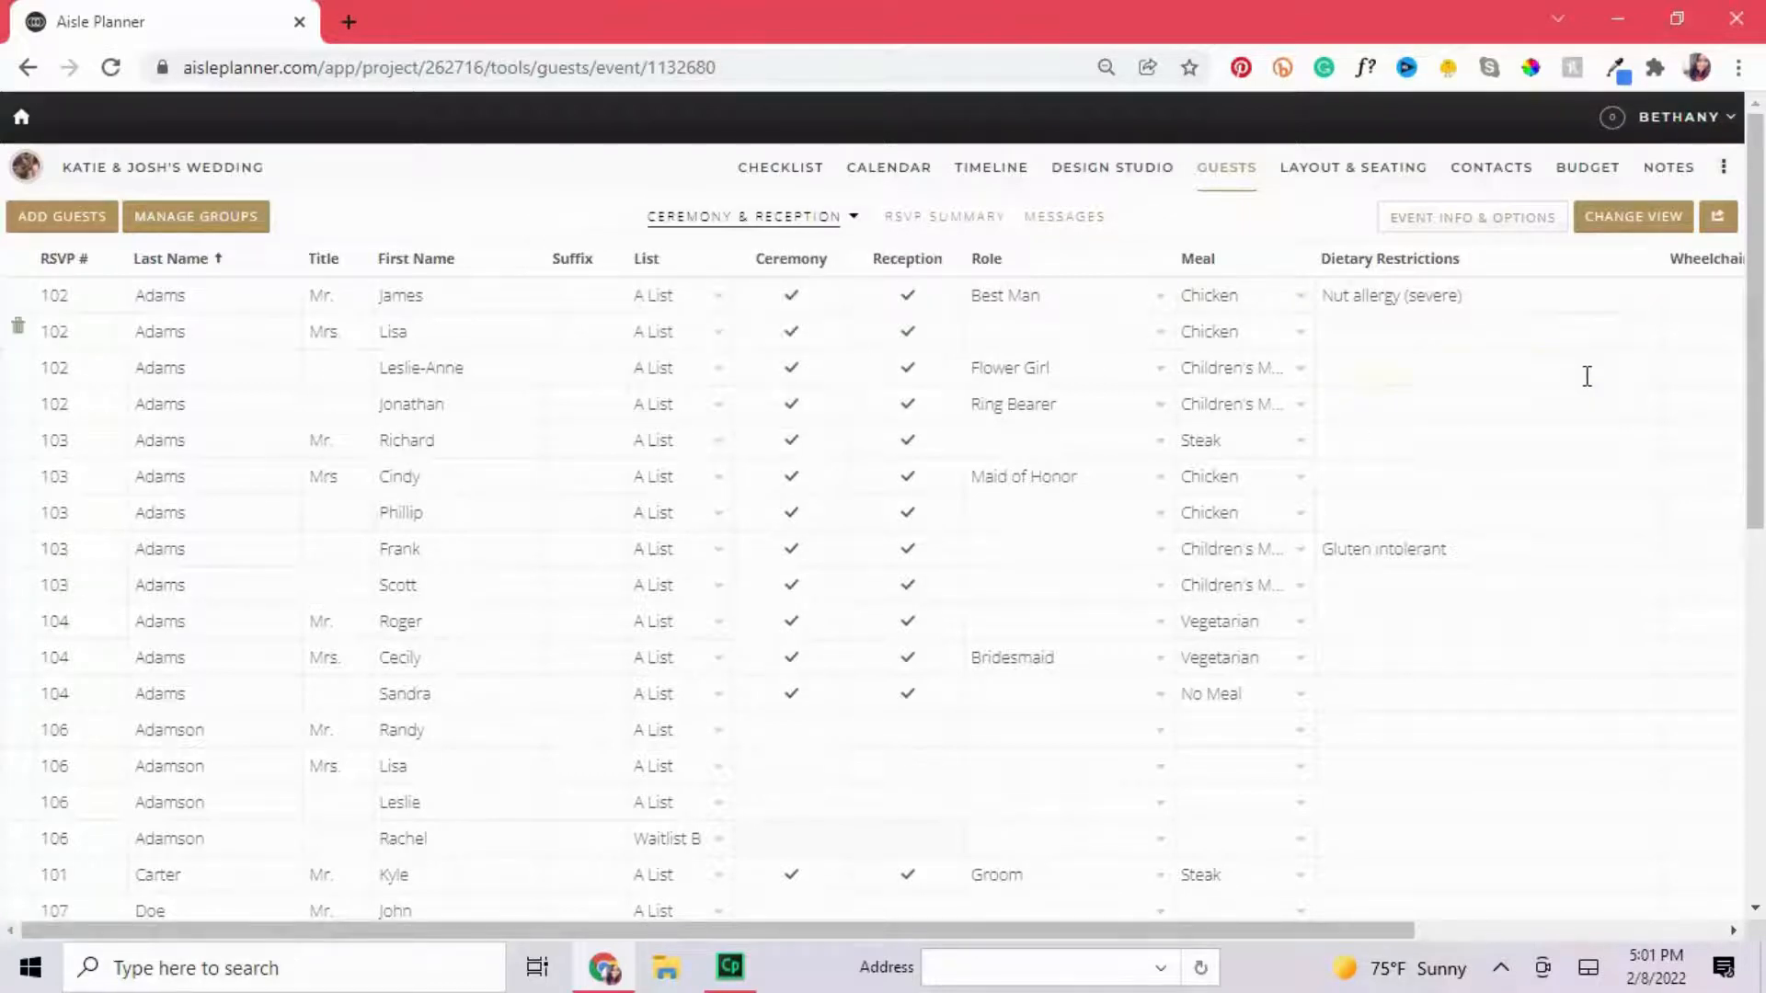
View the guest list by guest parties, and switch it back to individual guests.
left_click(1614, 221)
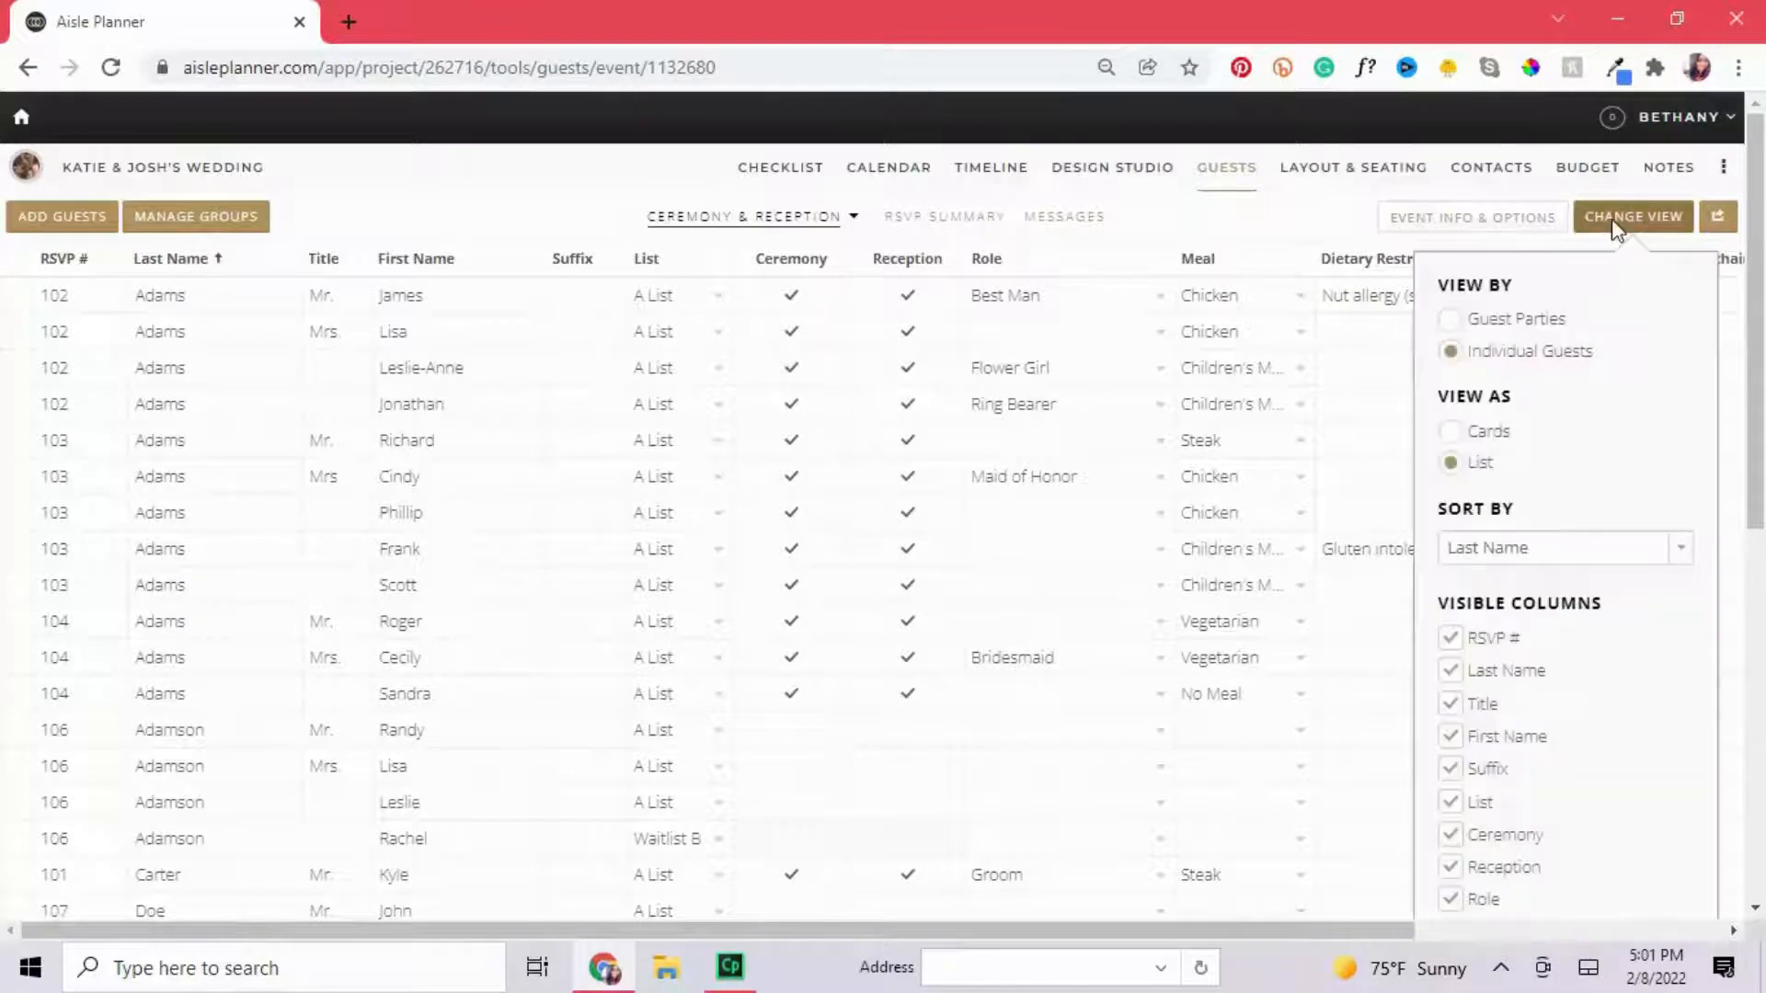
left_click(1480, 320)
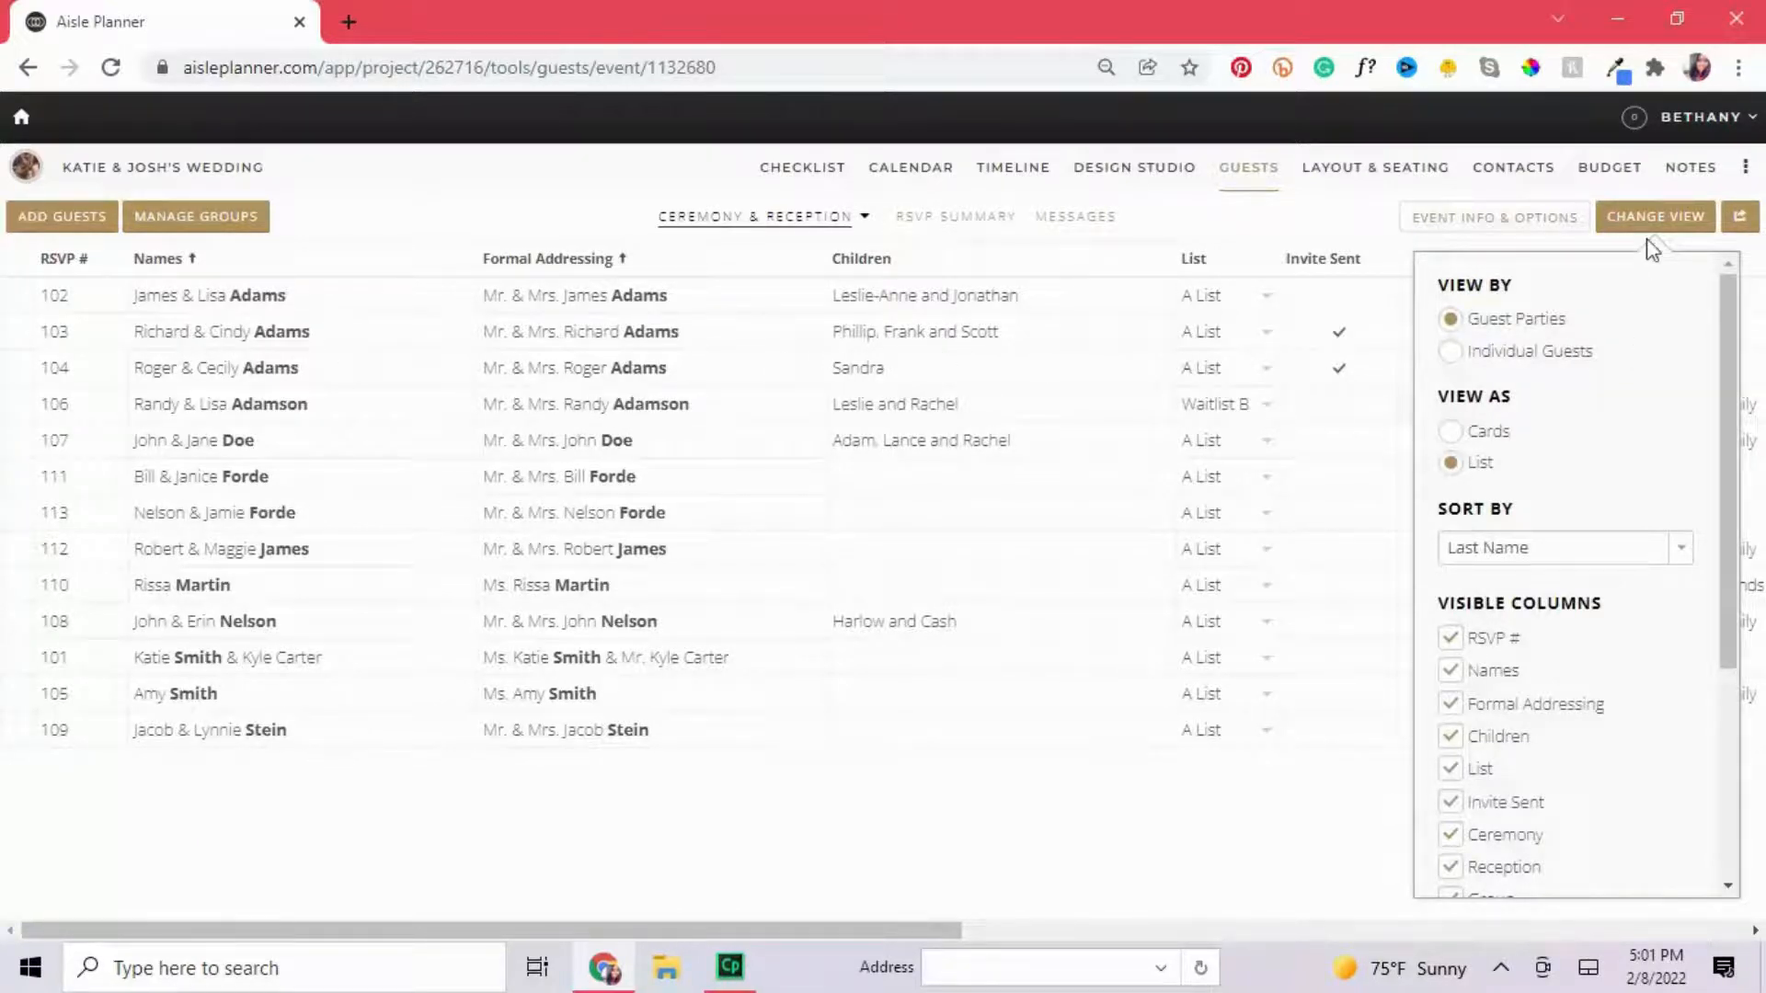
left_click(1461, 358)
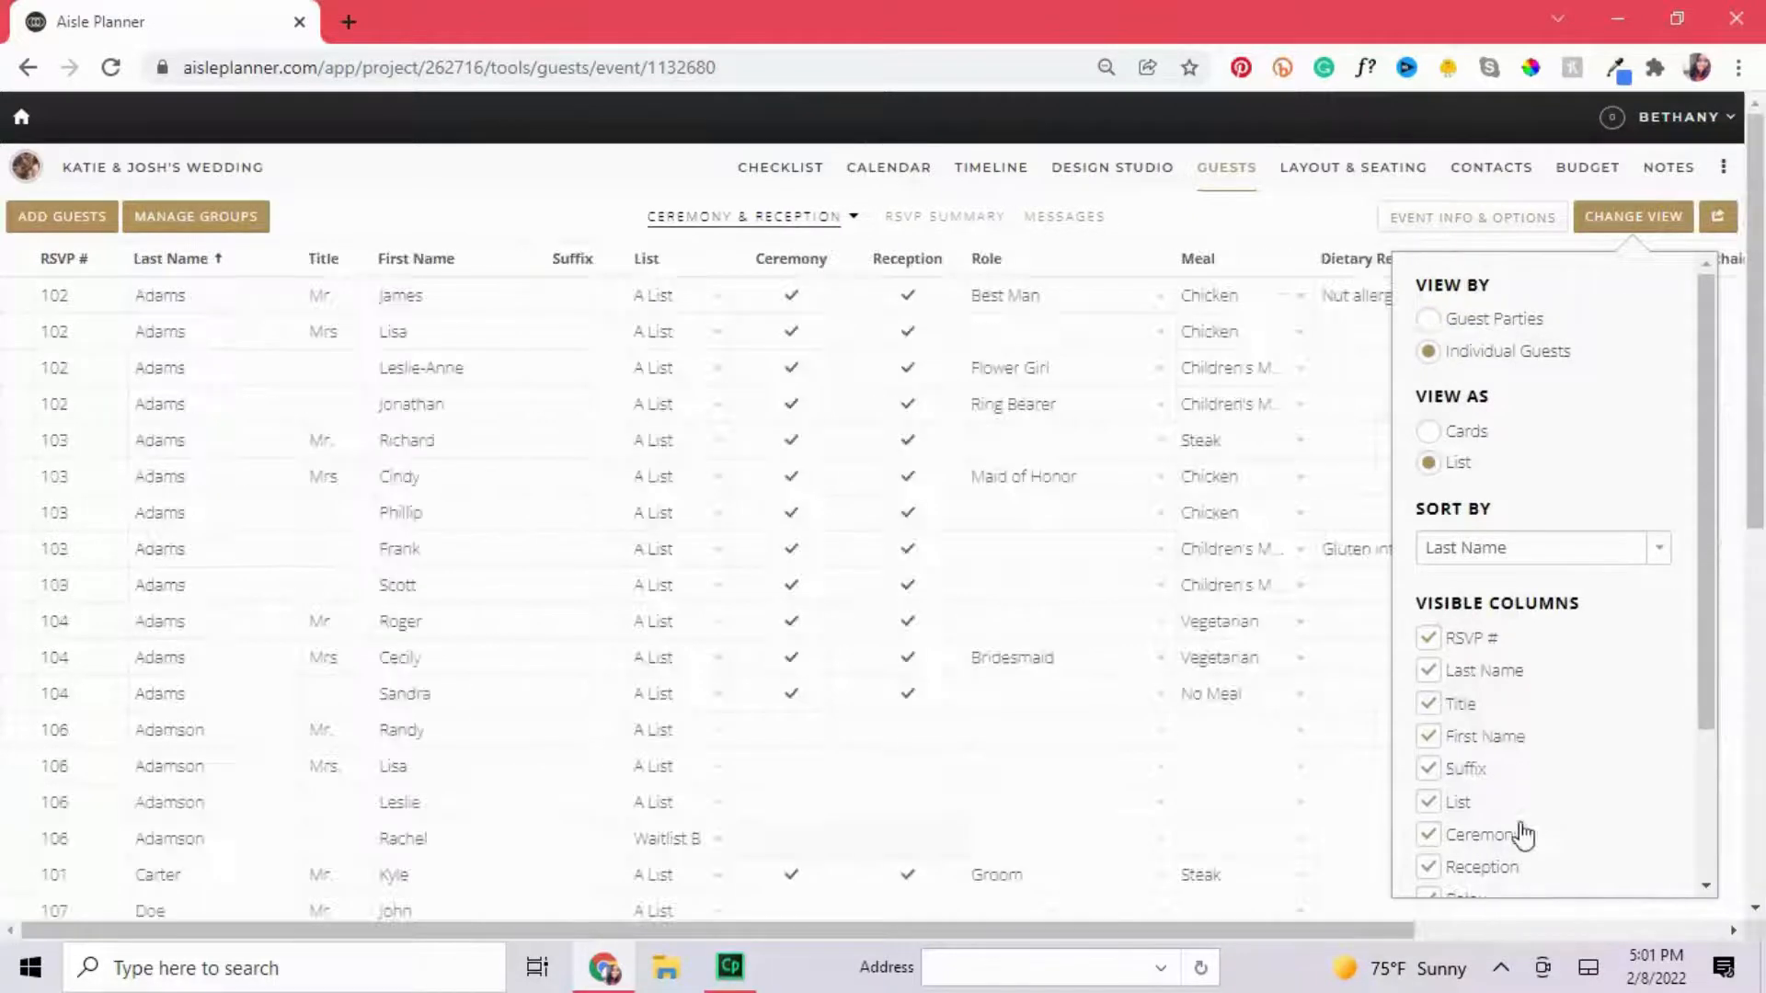
left_click(1155, 235)
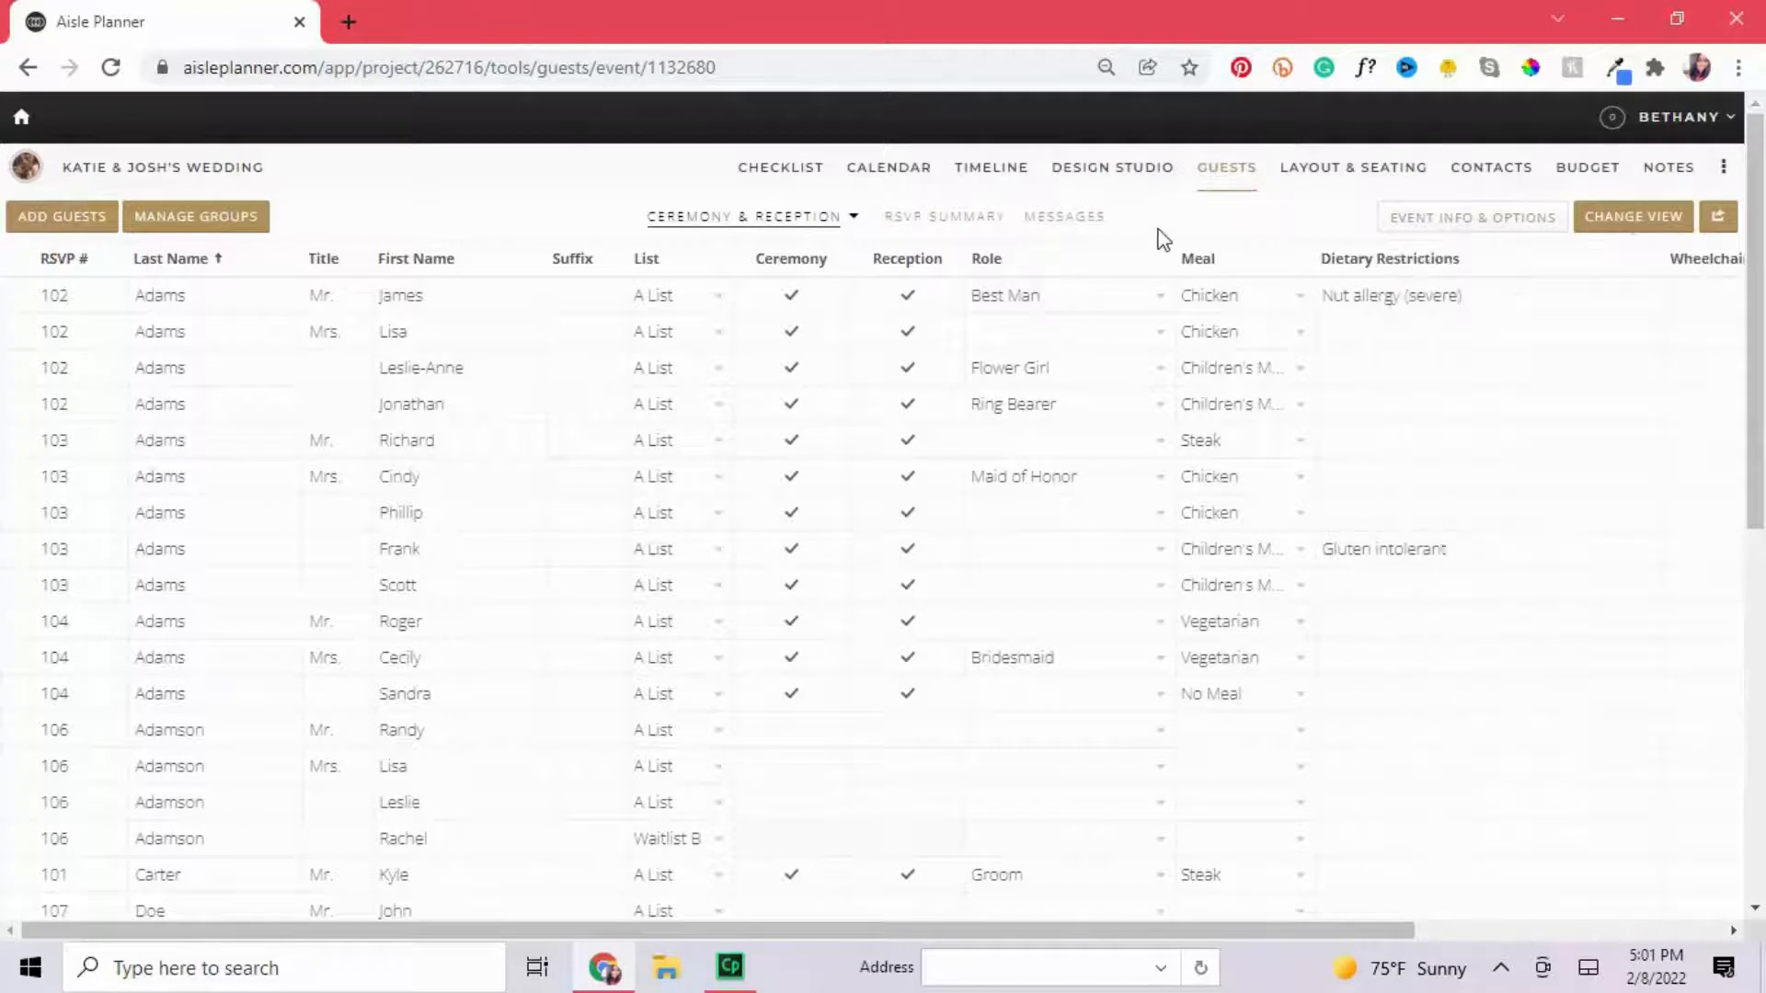
Open the RSVP summary, clear the first guest's ceremony and reception attendance, and restore it.
left_click(926, 220)
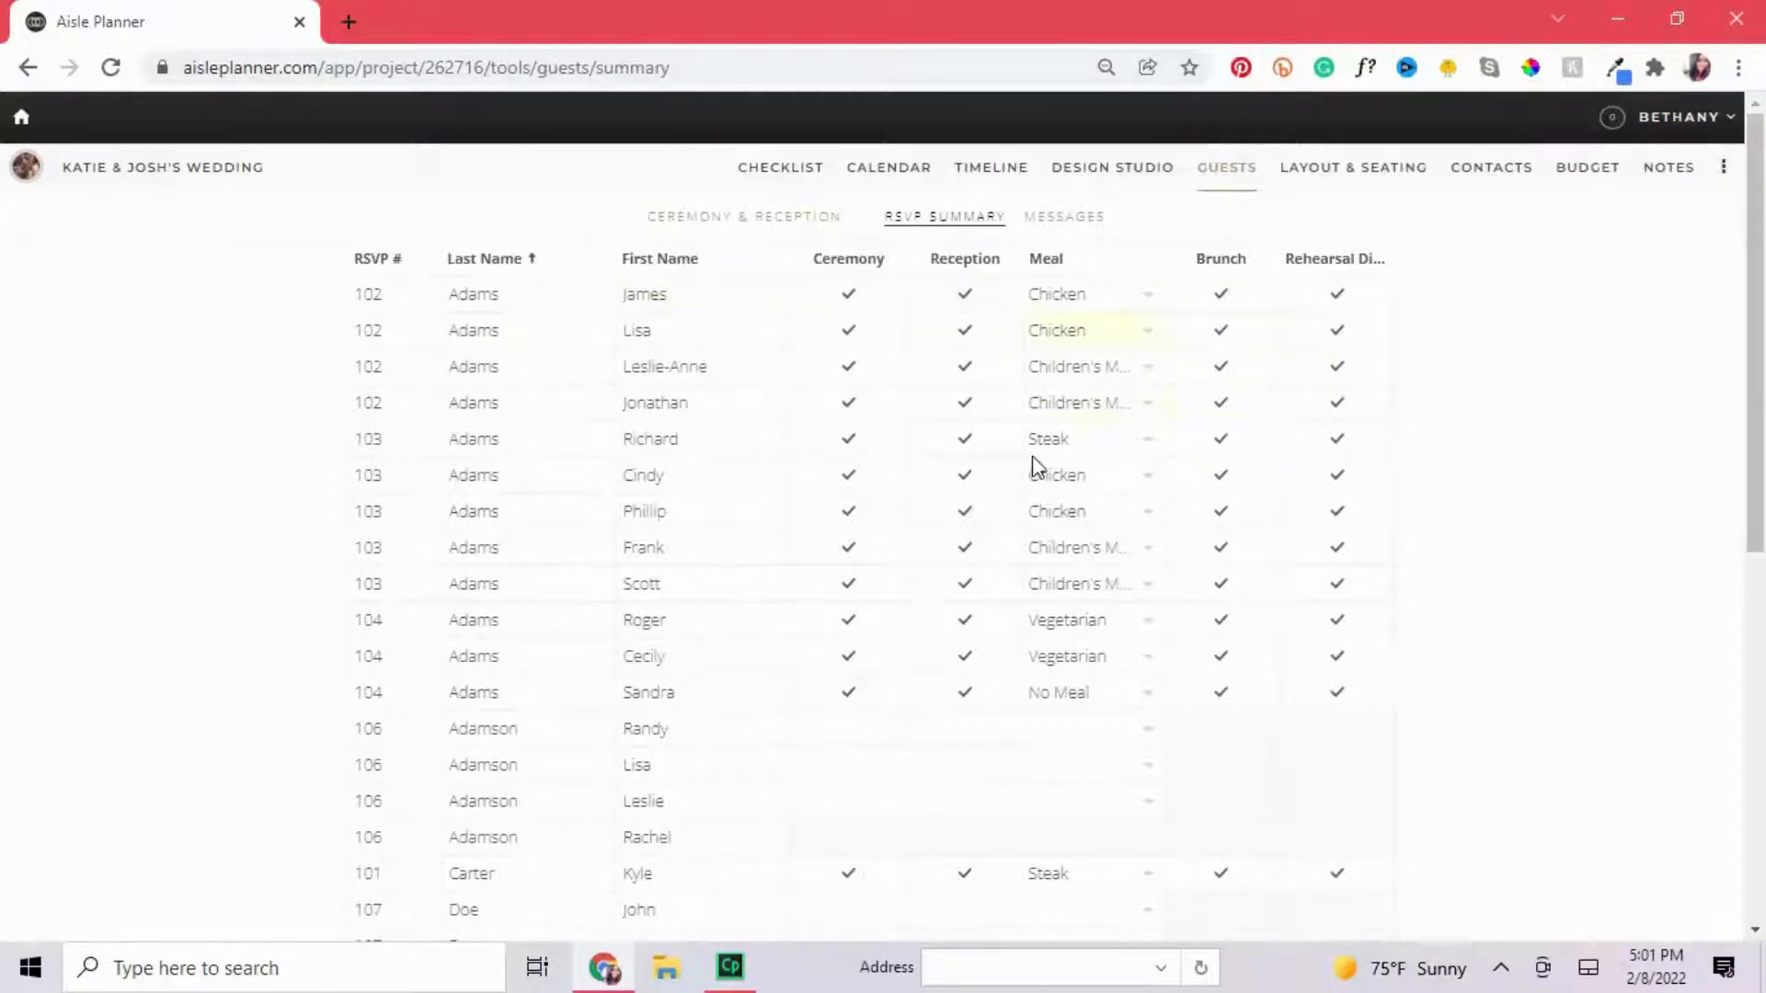
left_click(866, 297)
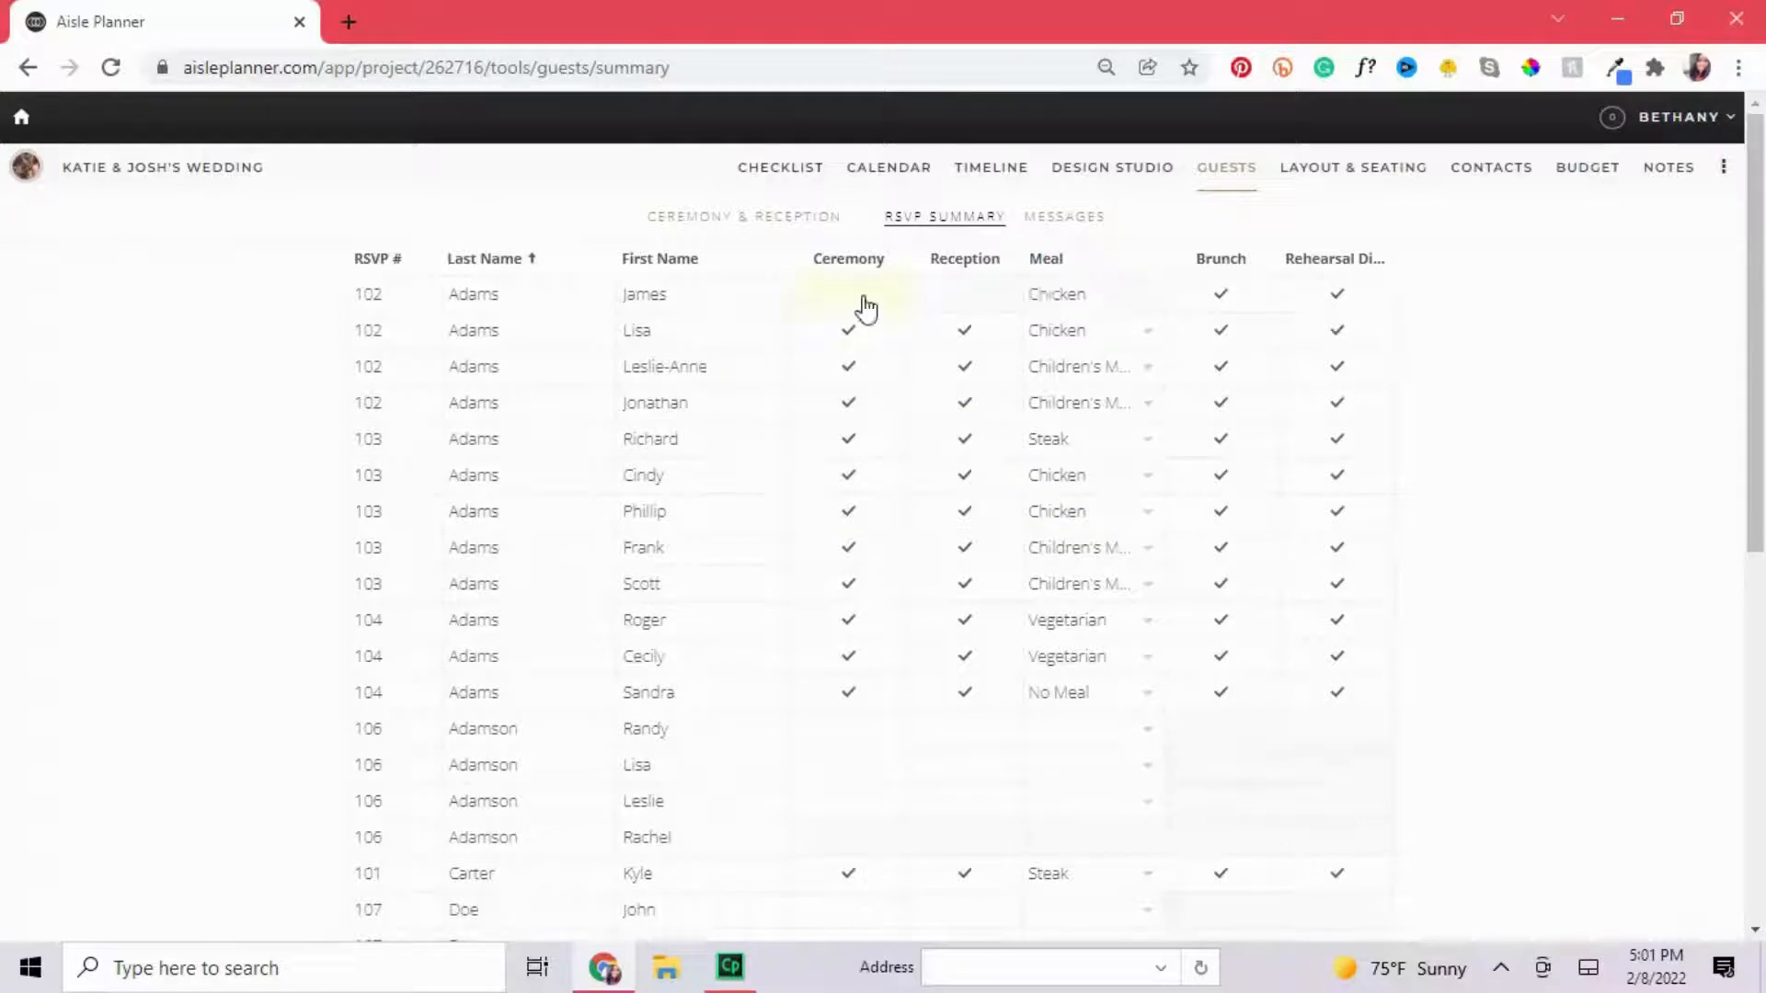
left_click(959, 300)
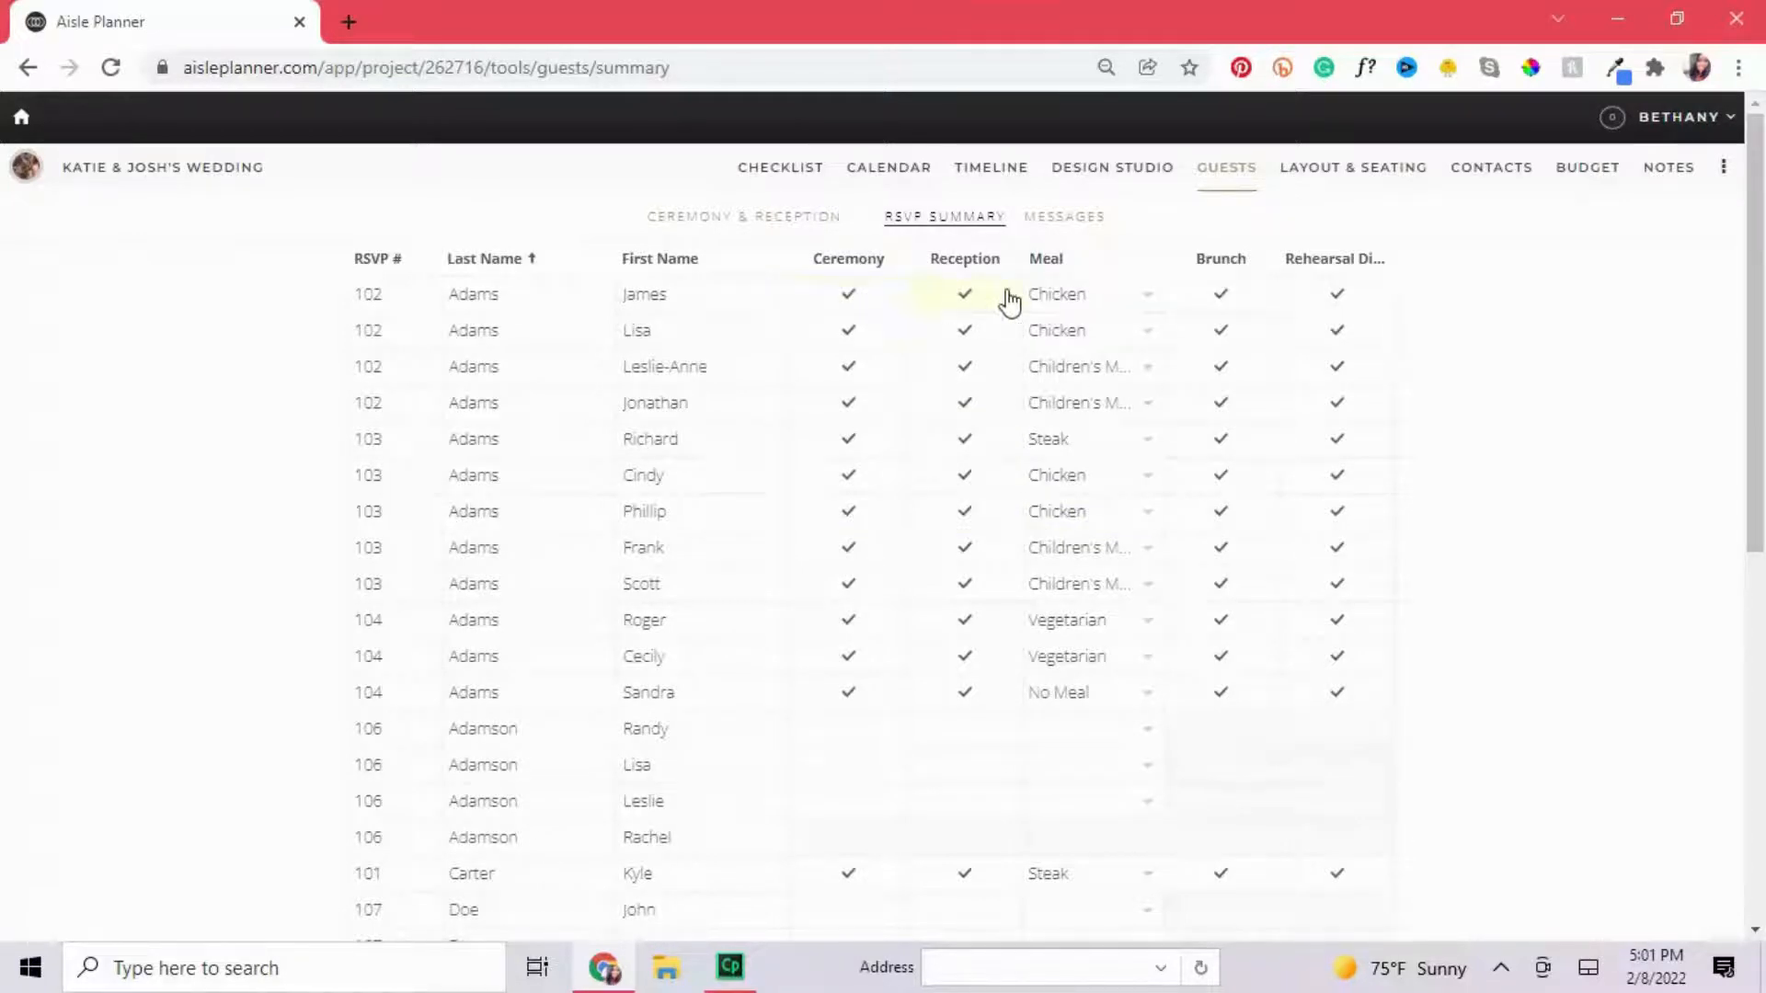
Open the guest messages and delete the draft message for the reception and ceremony.
left_click(1057, 224)
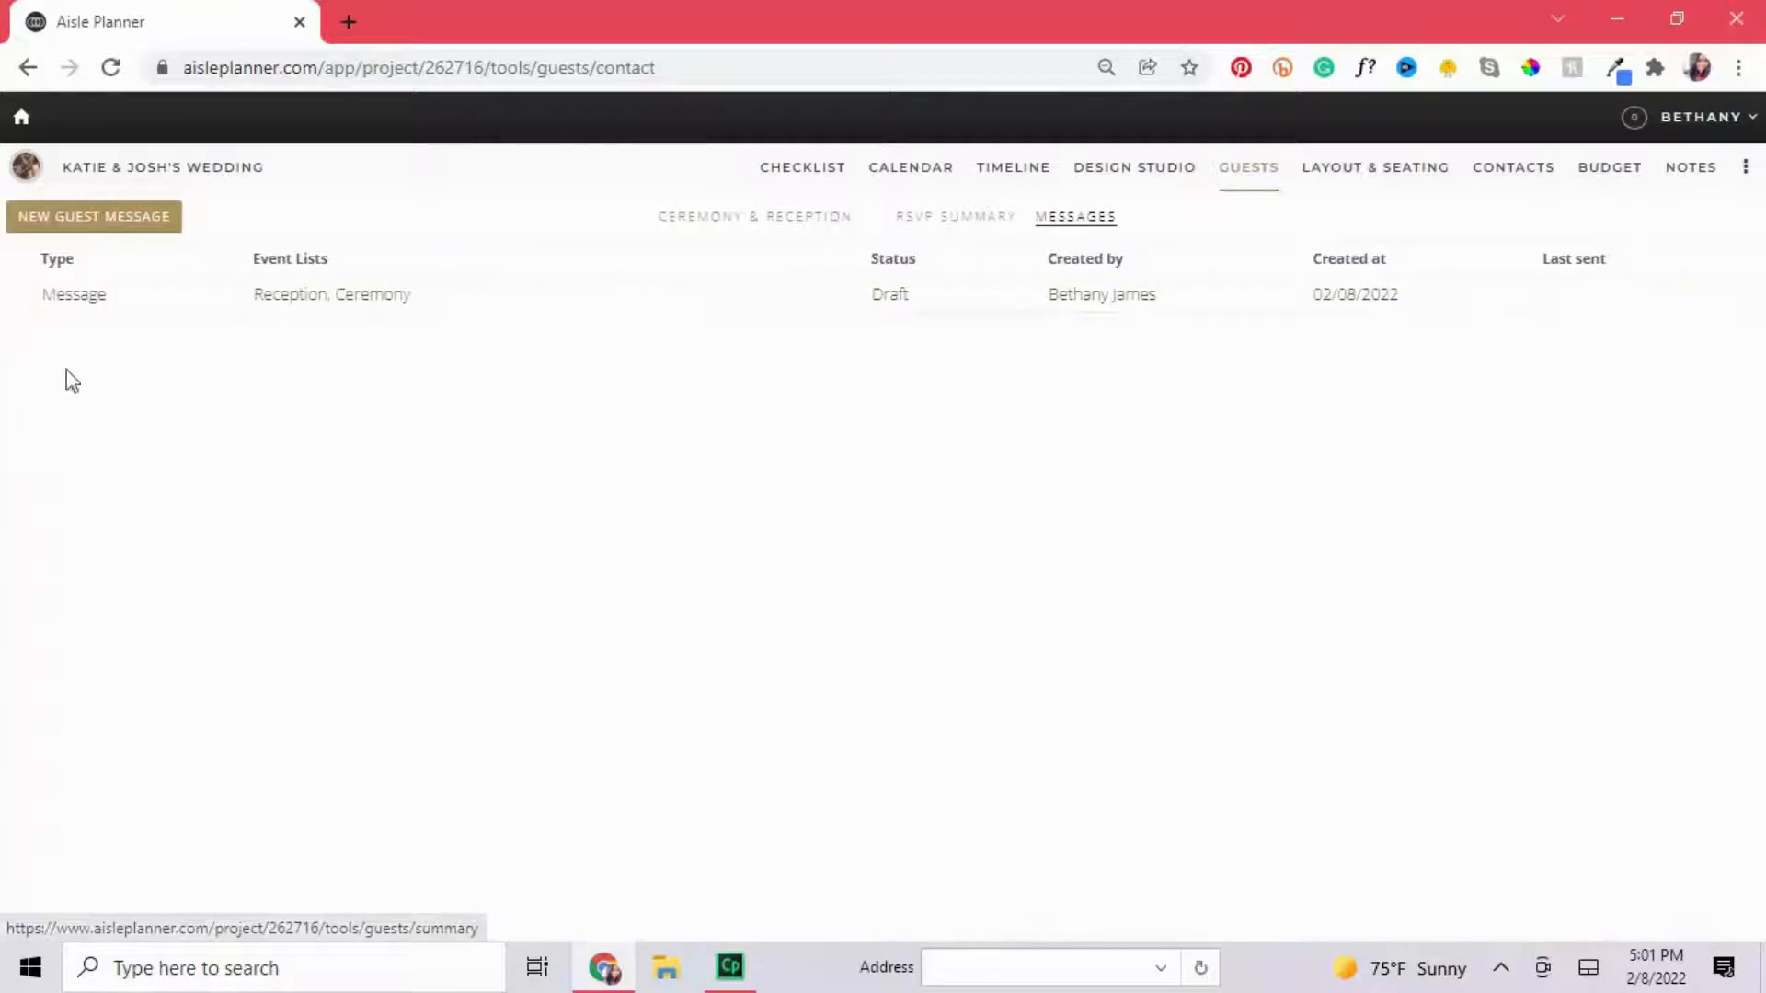
left_click(18, 303)
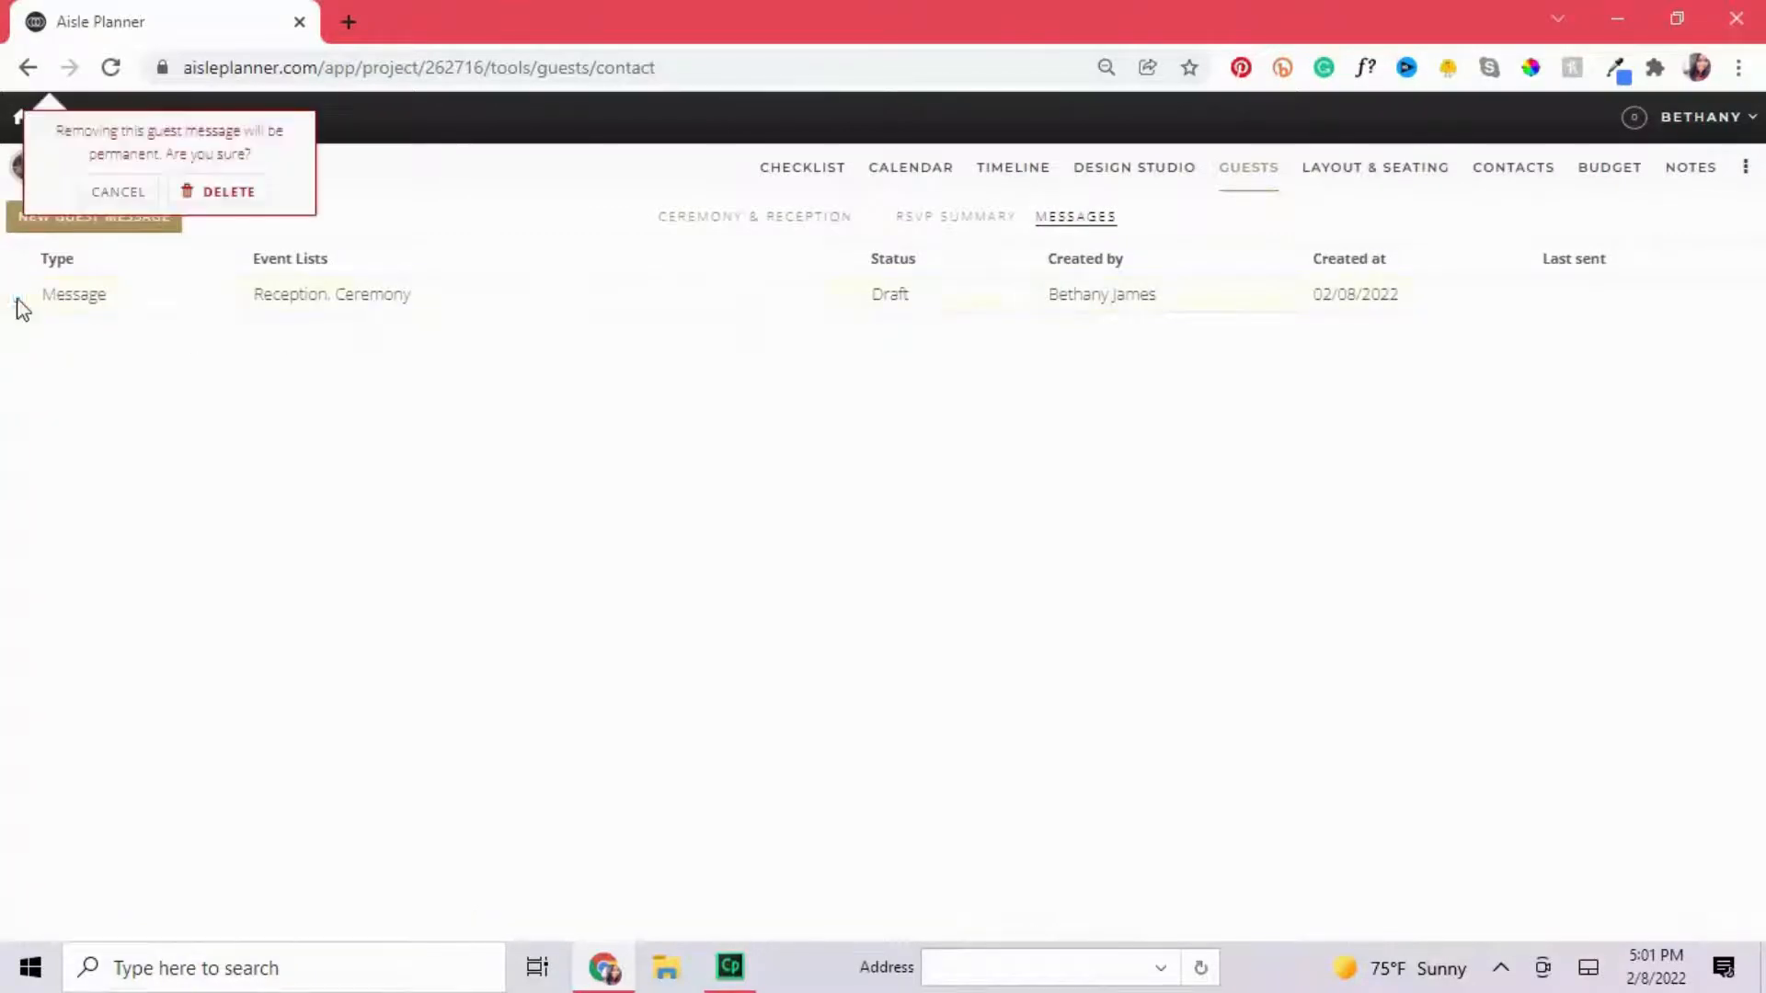
left_click(206, 195)
Start a new guest message and complete the image verification by selecting all pictures with mountains or hills.
left_click(906, 575)
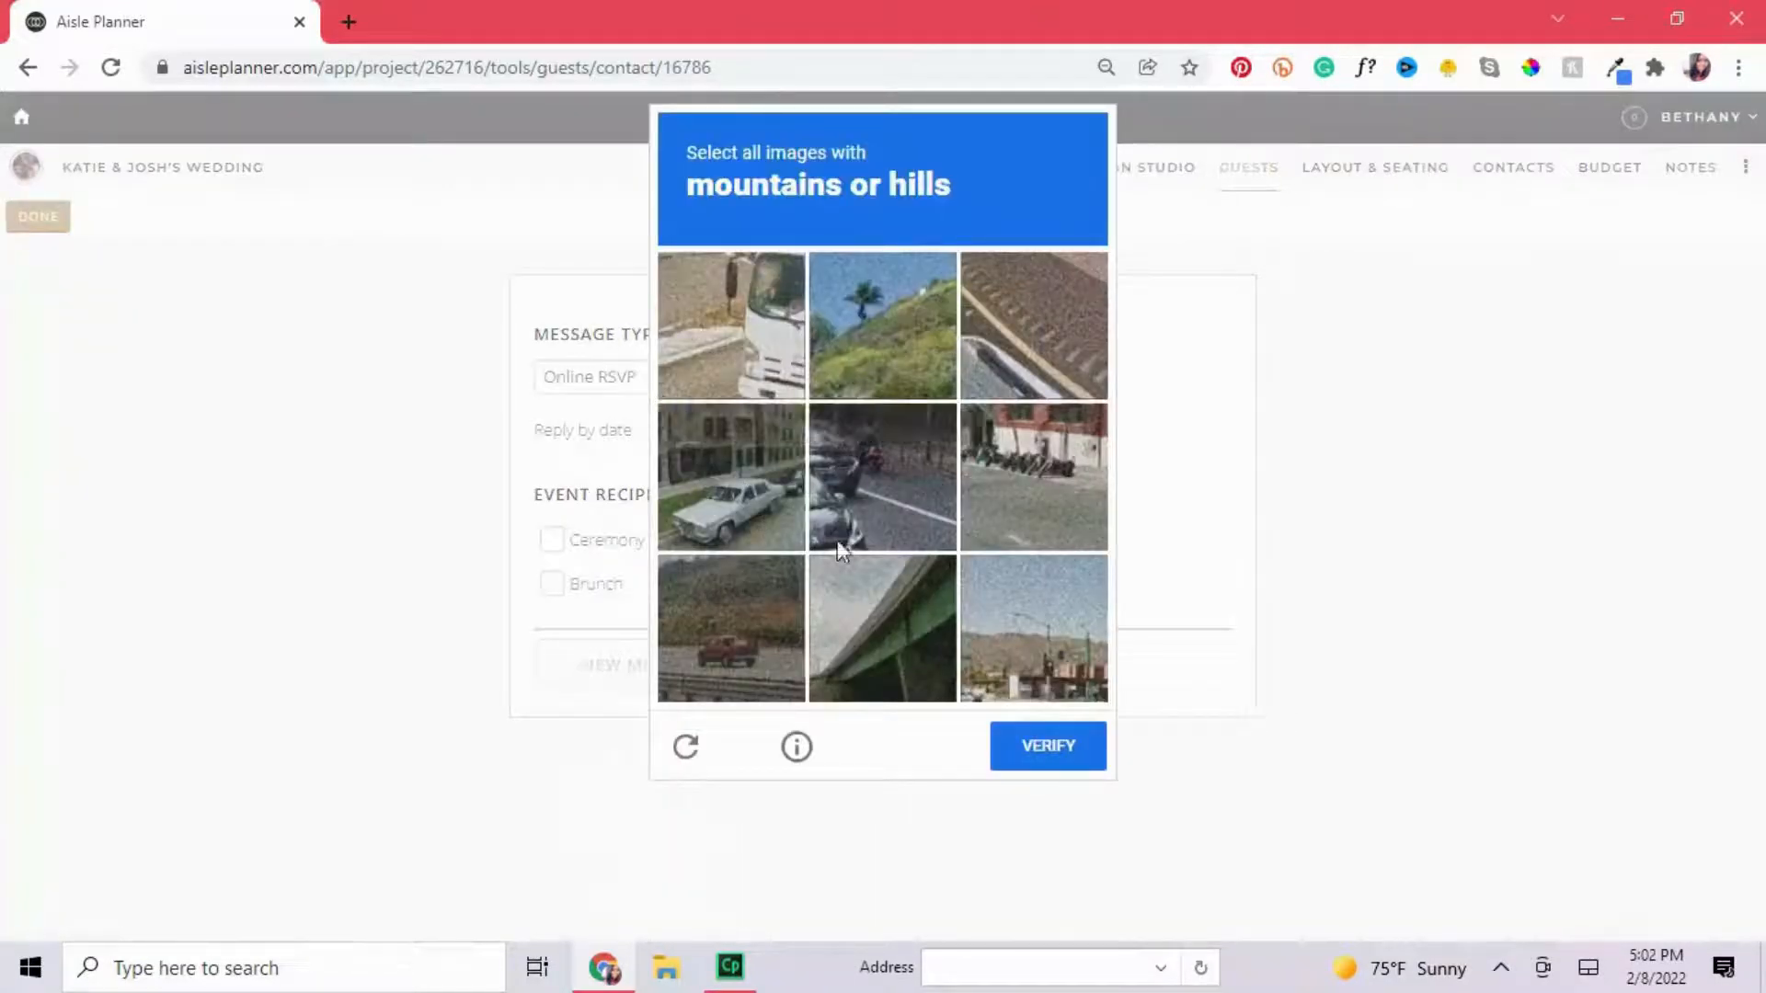
left_click(1034, 631)
left_click(855, 287)
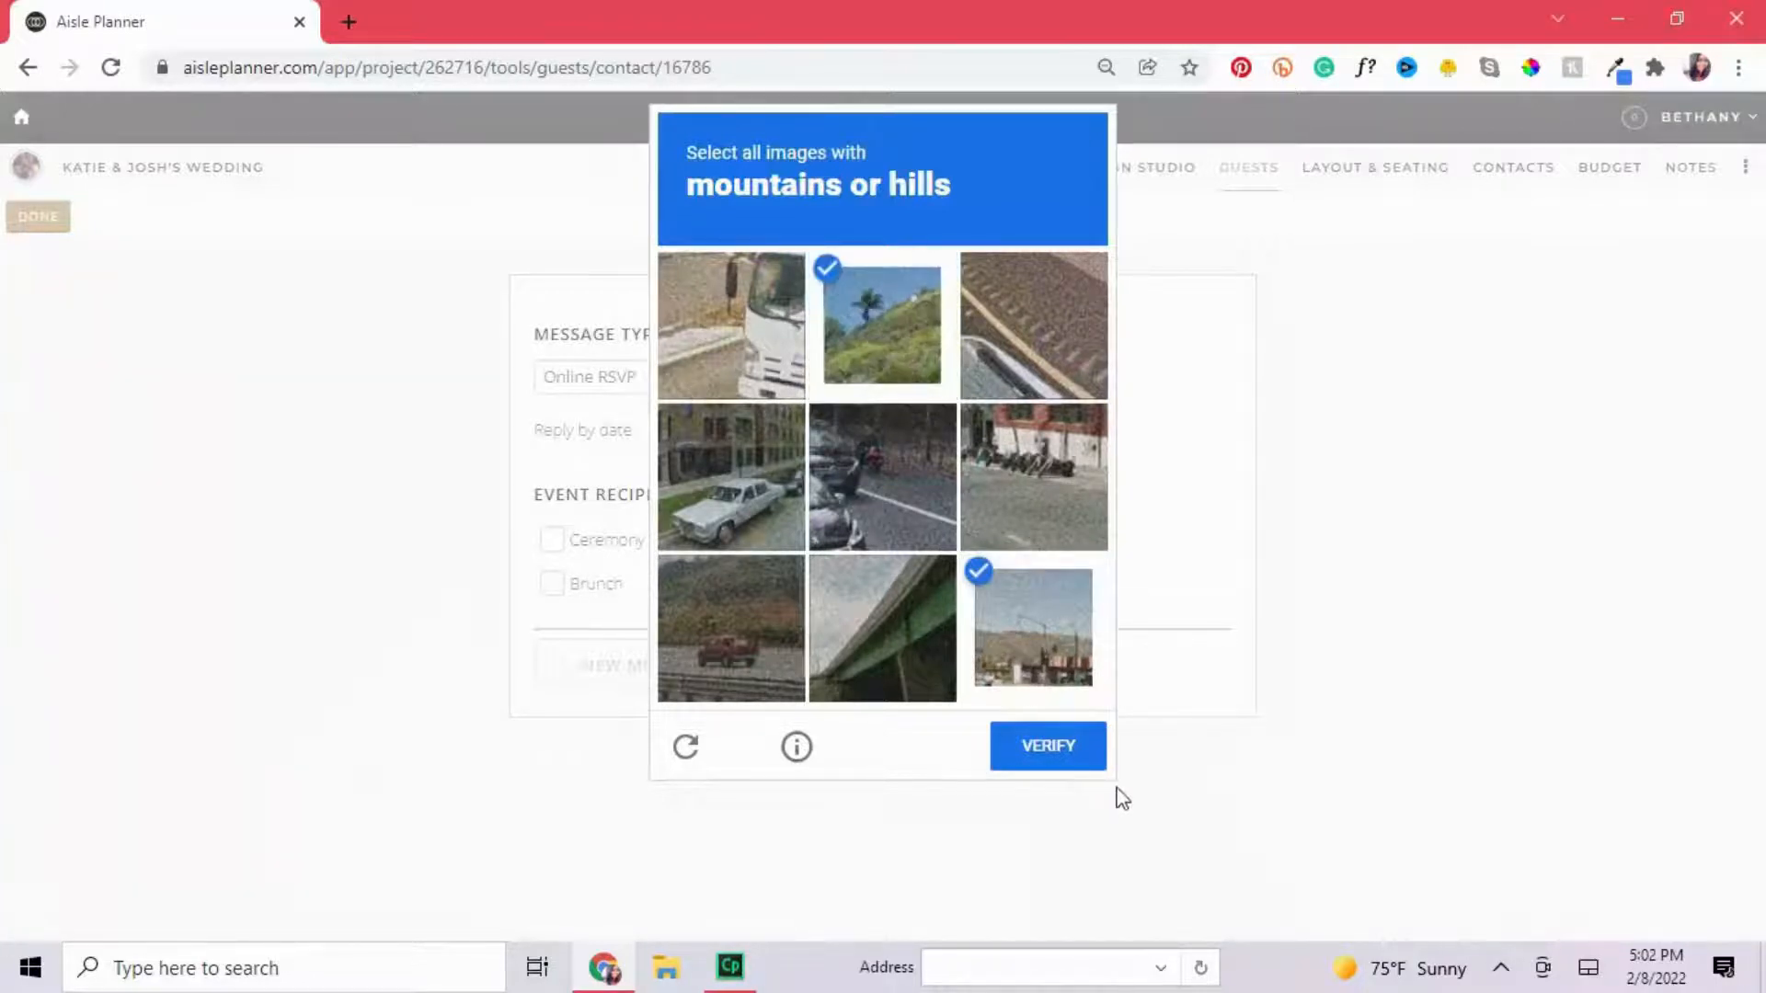
left_click(760, 611)
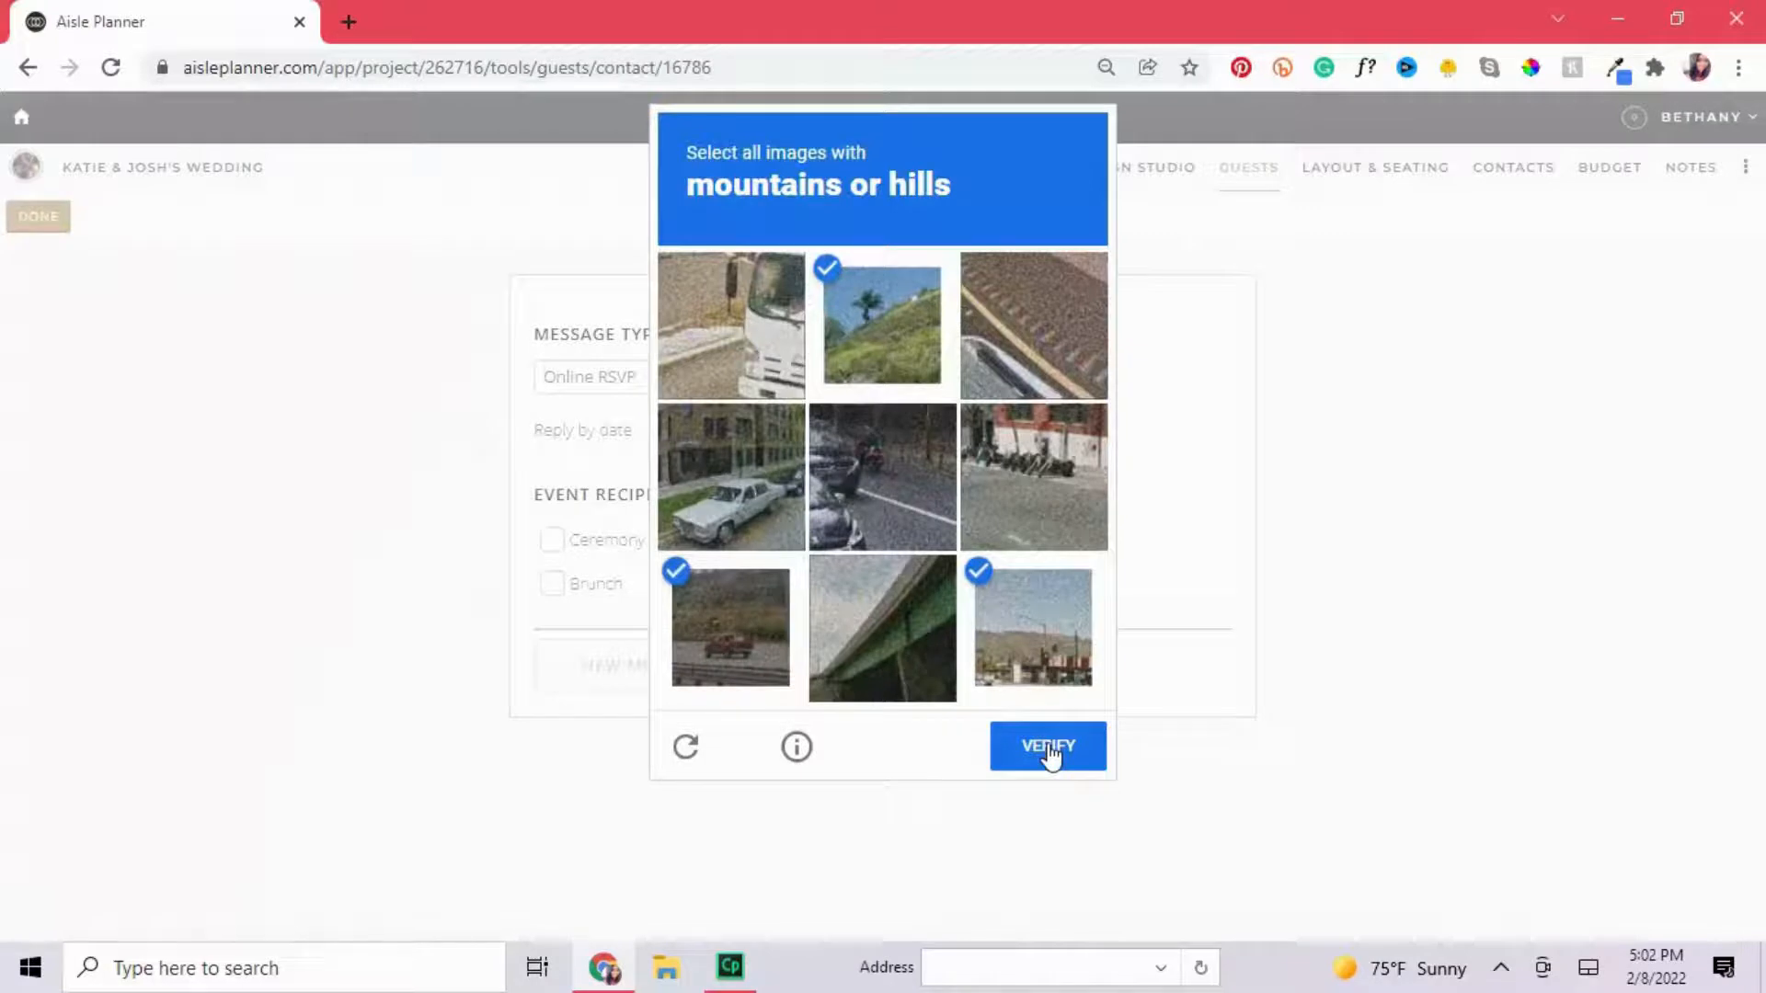
left_click(1049, 747)
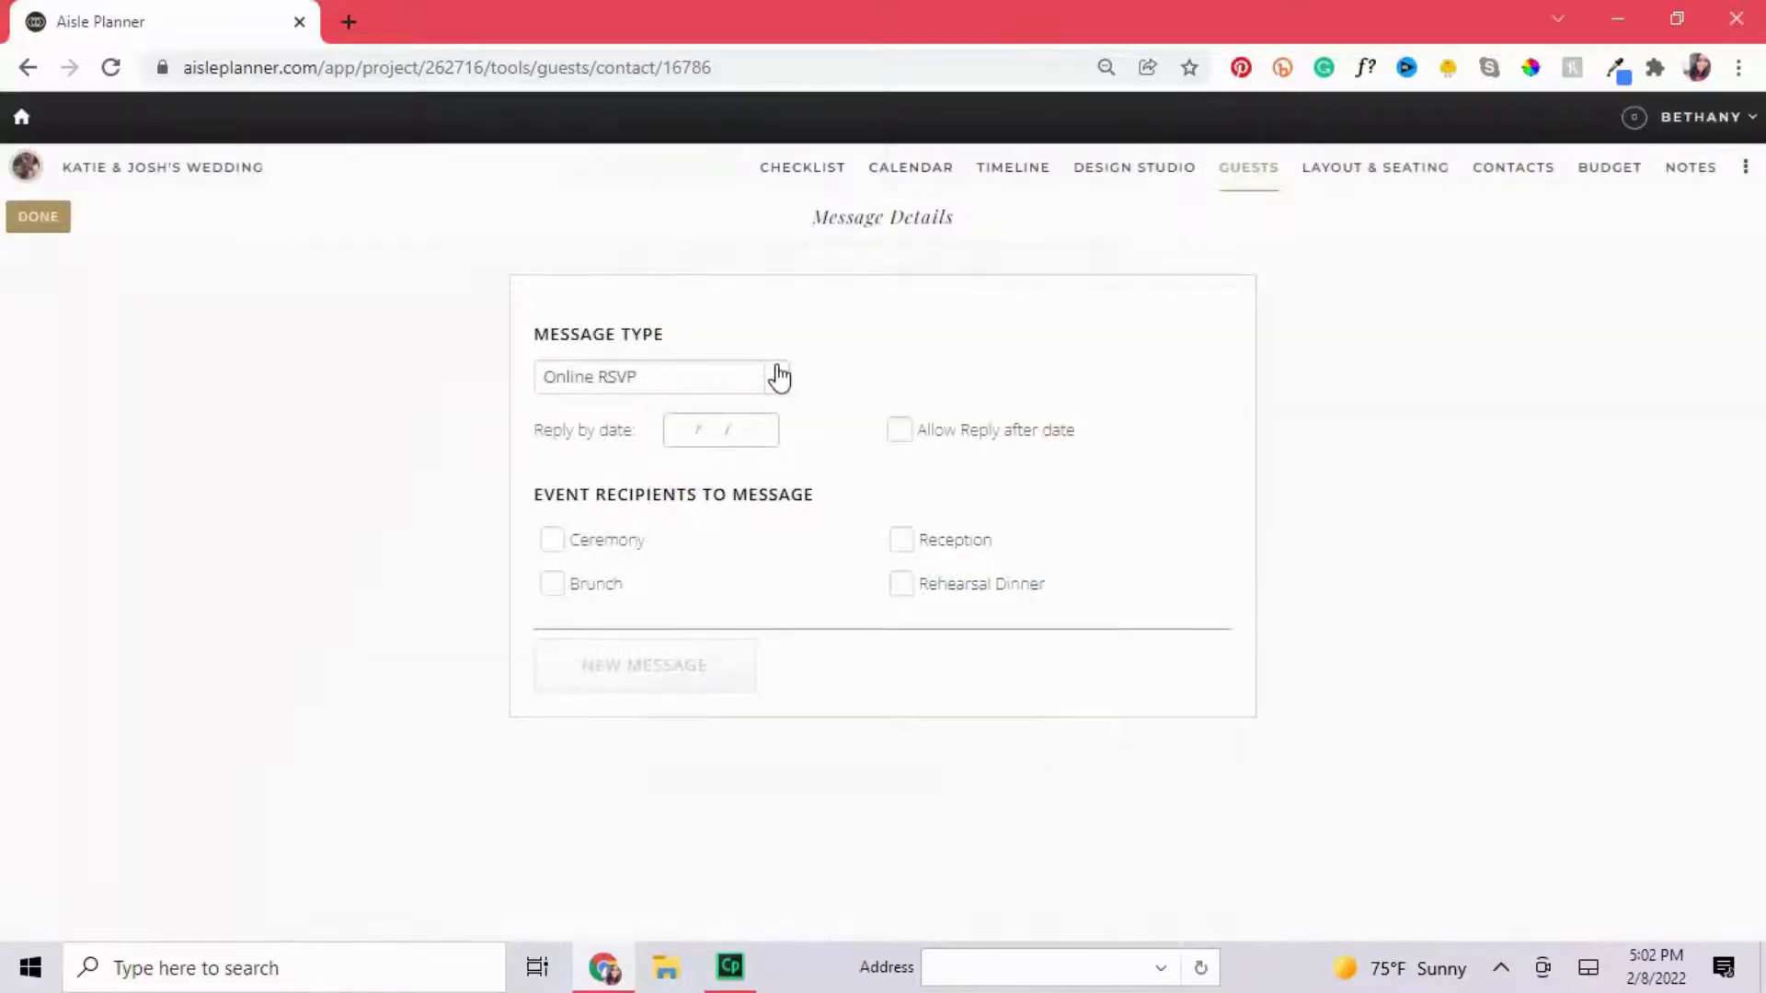
Set the message type to Message and create the new message for the Ceremony and Reception recipients.
left_click(777, 384)
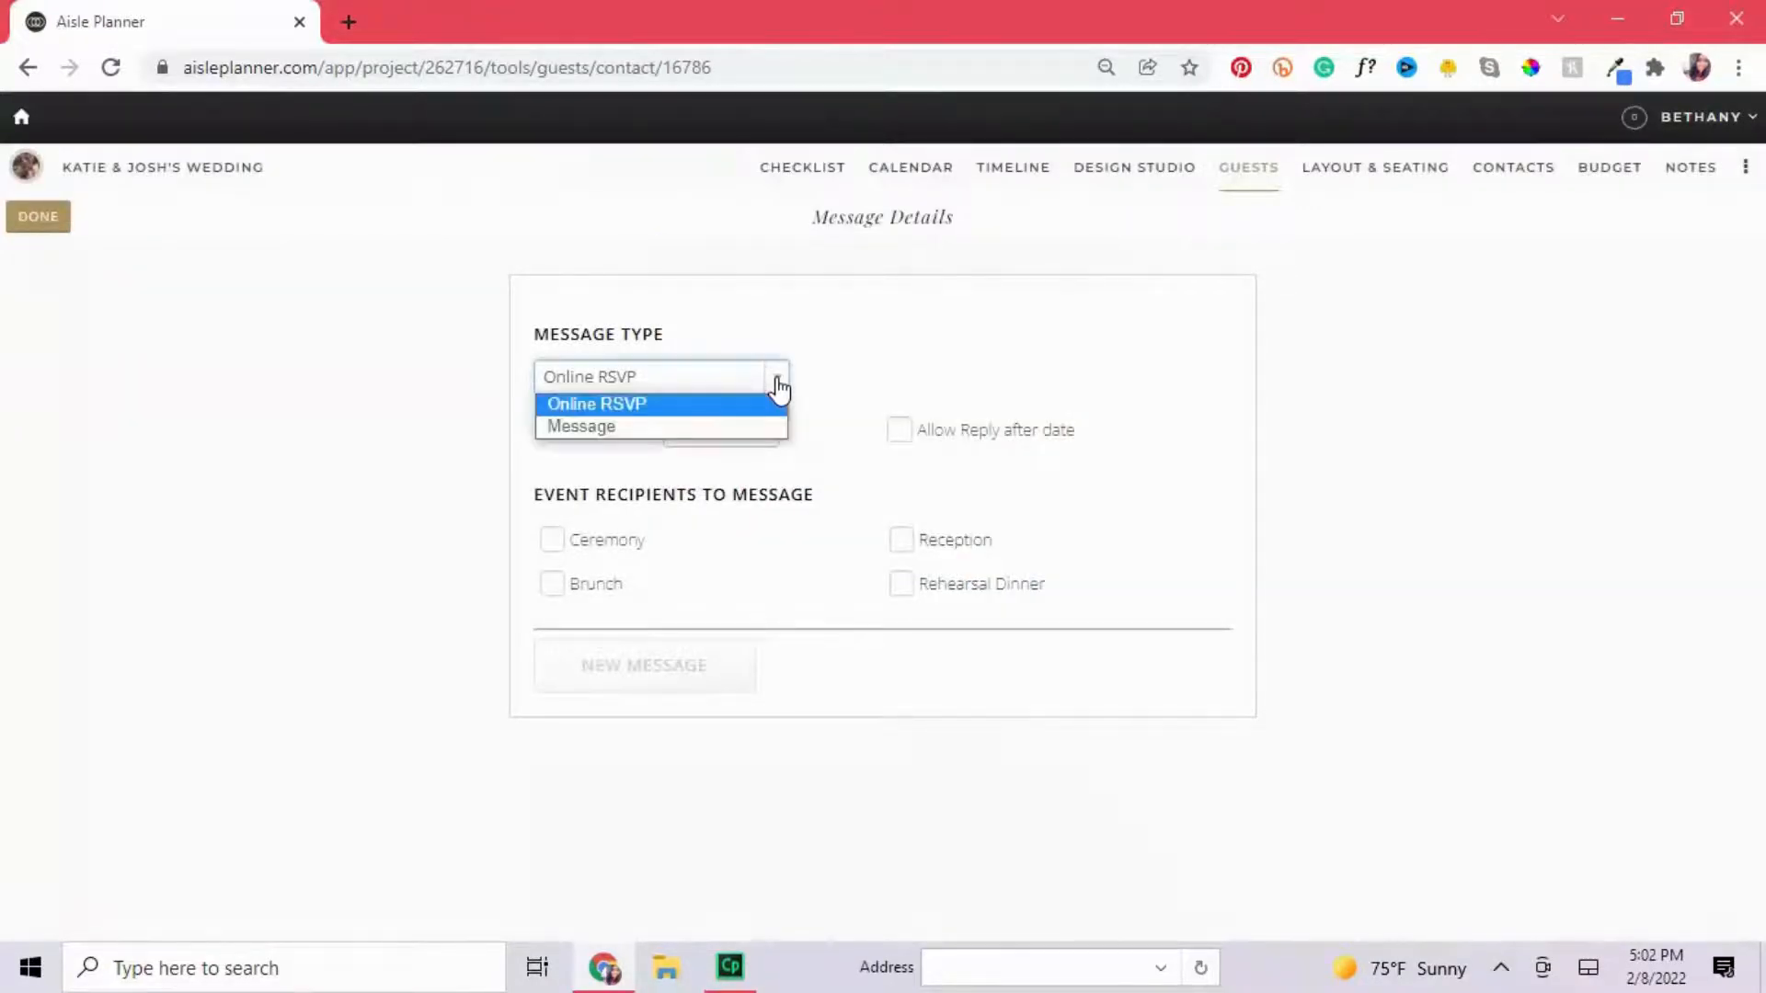
left_click(471, 386)
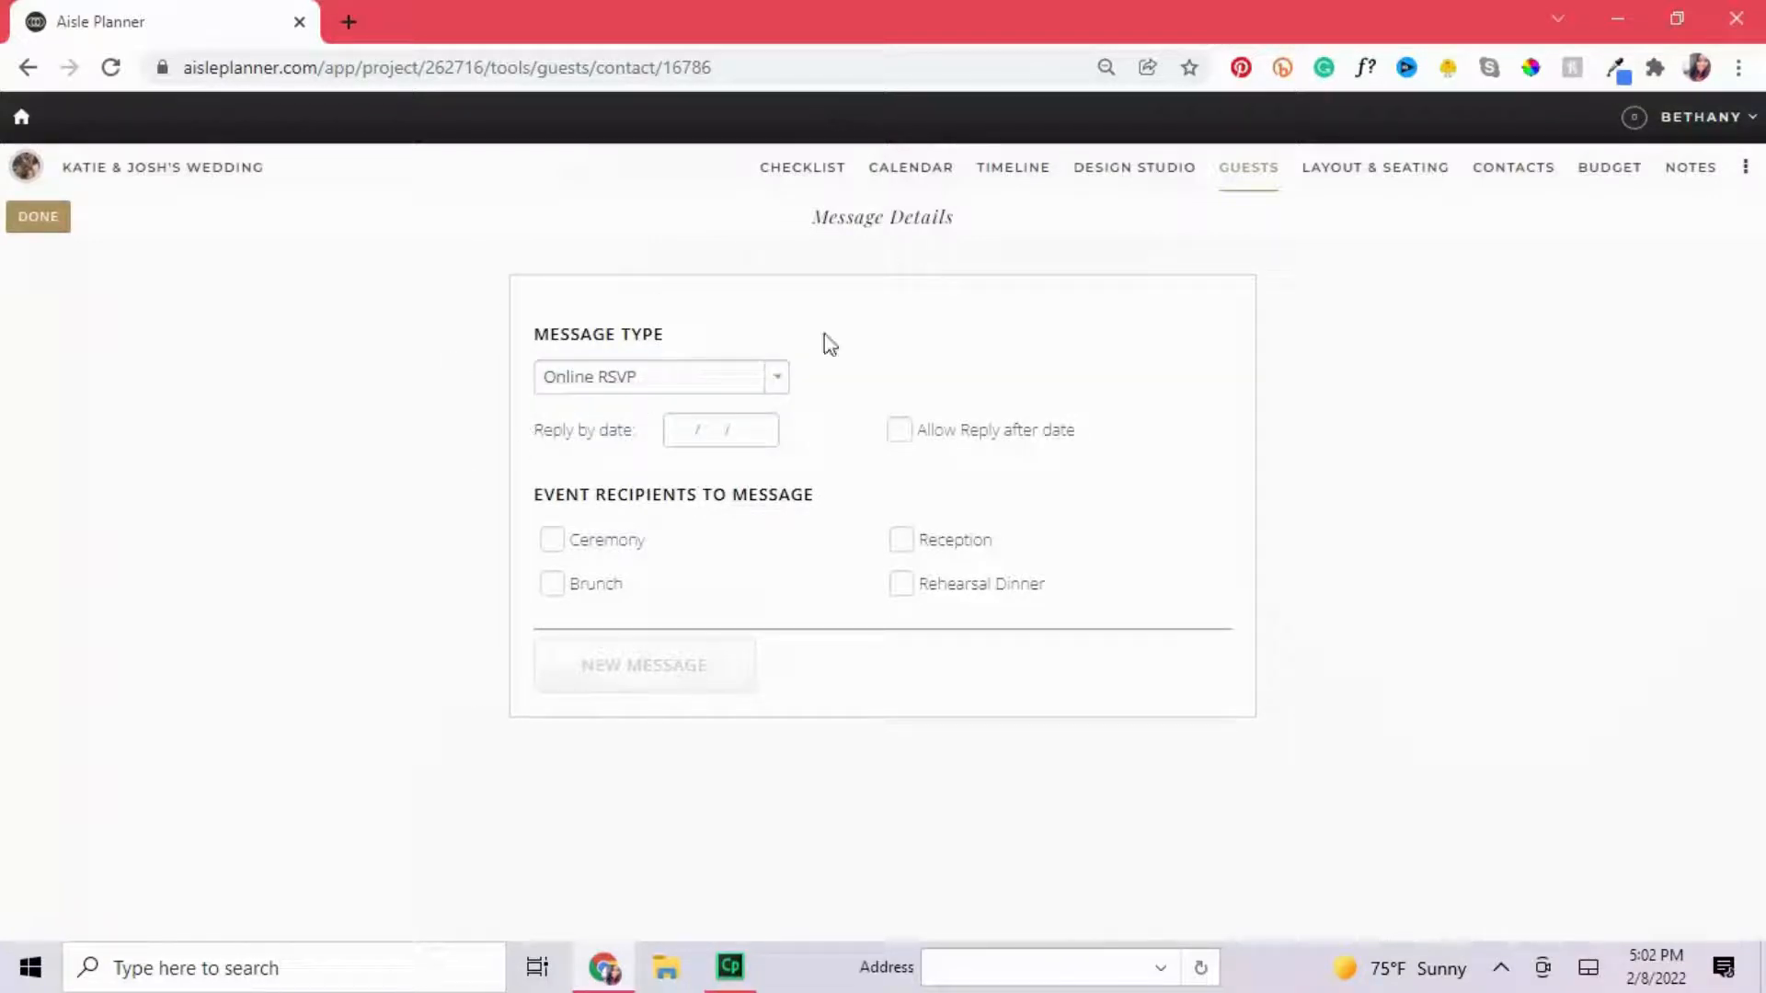
left_click(779, 386)
left_click(586, 429)
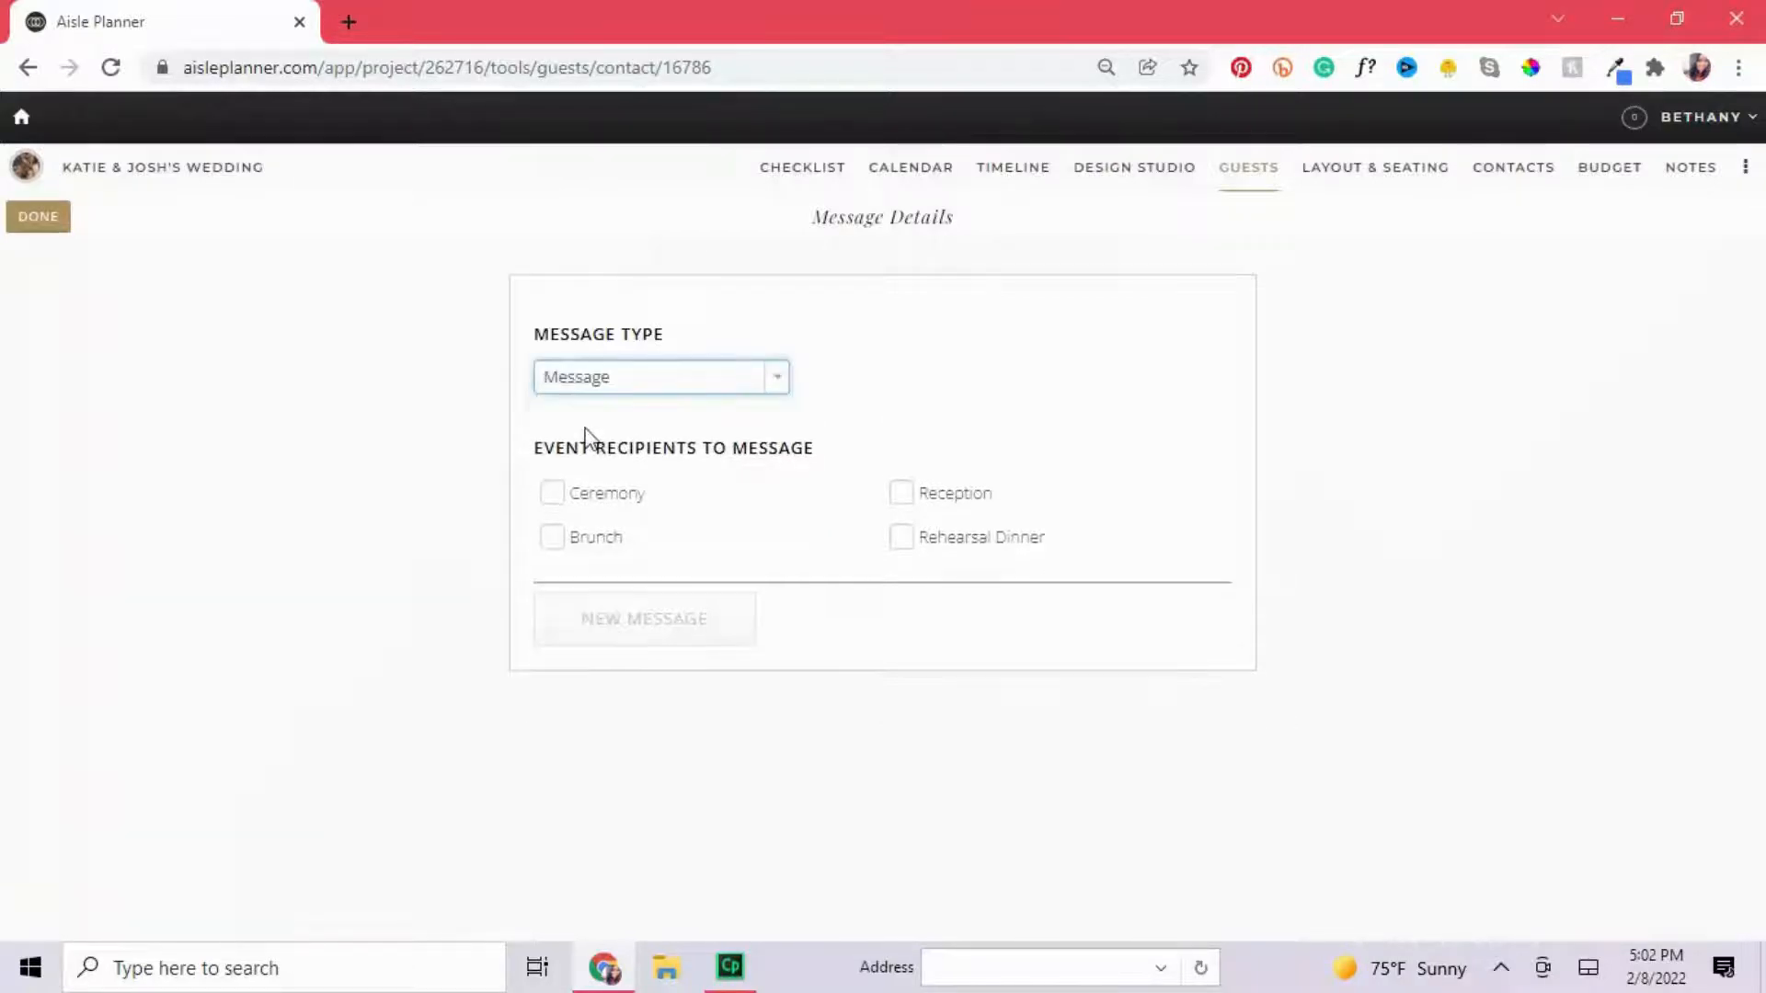
left_click(552, 503)
left_click(900, 496)
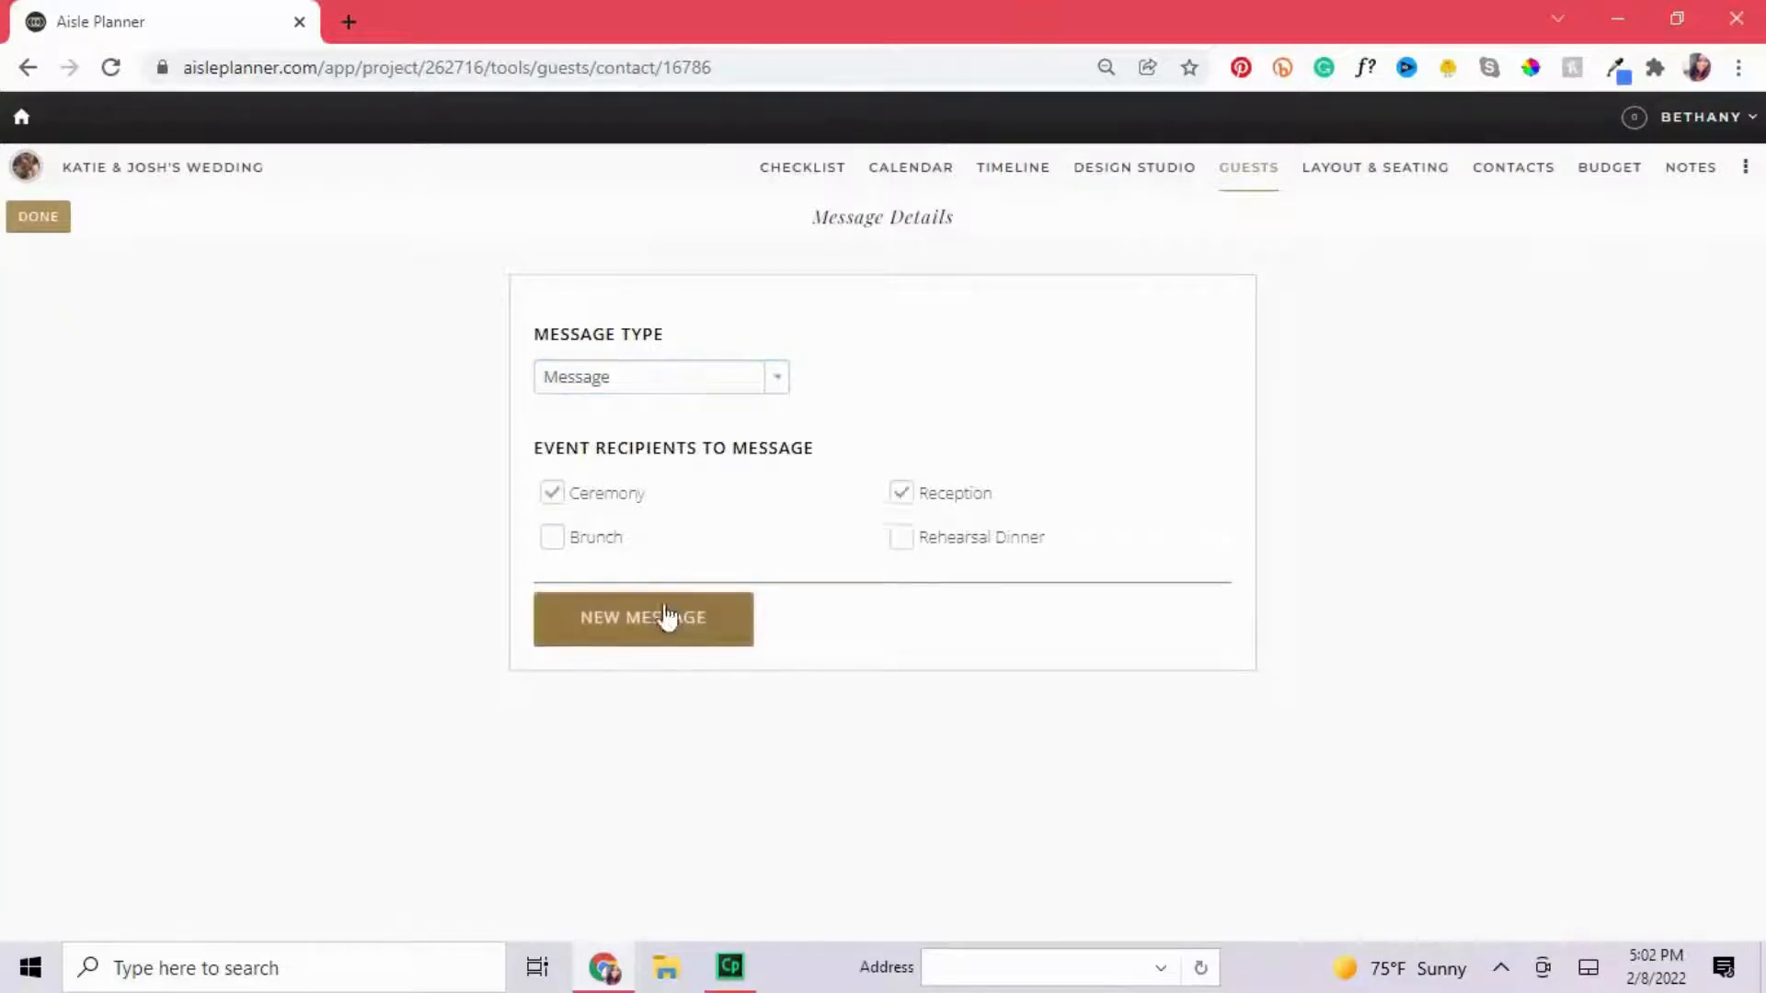
left_click(667, 617)
Examine the new message's recipient filter choices and its subject and message fields.
left_click(697, 646)
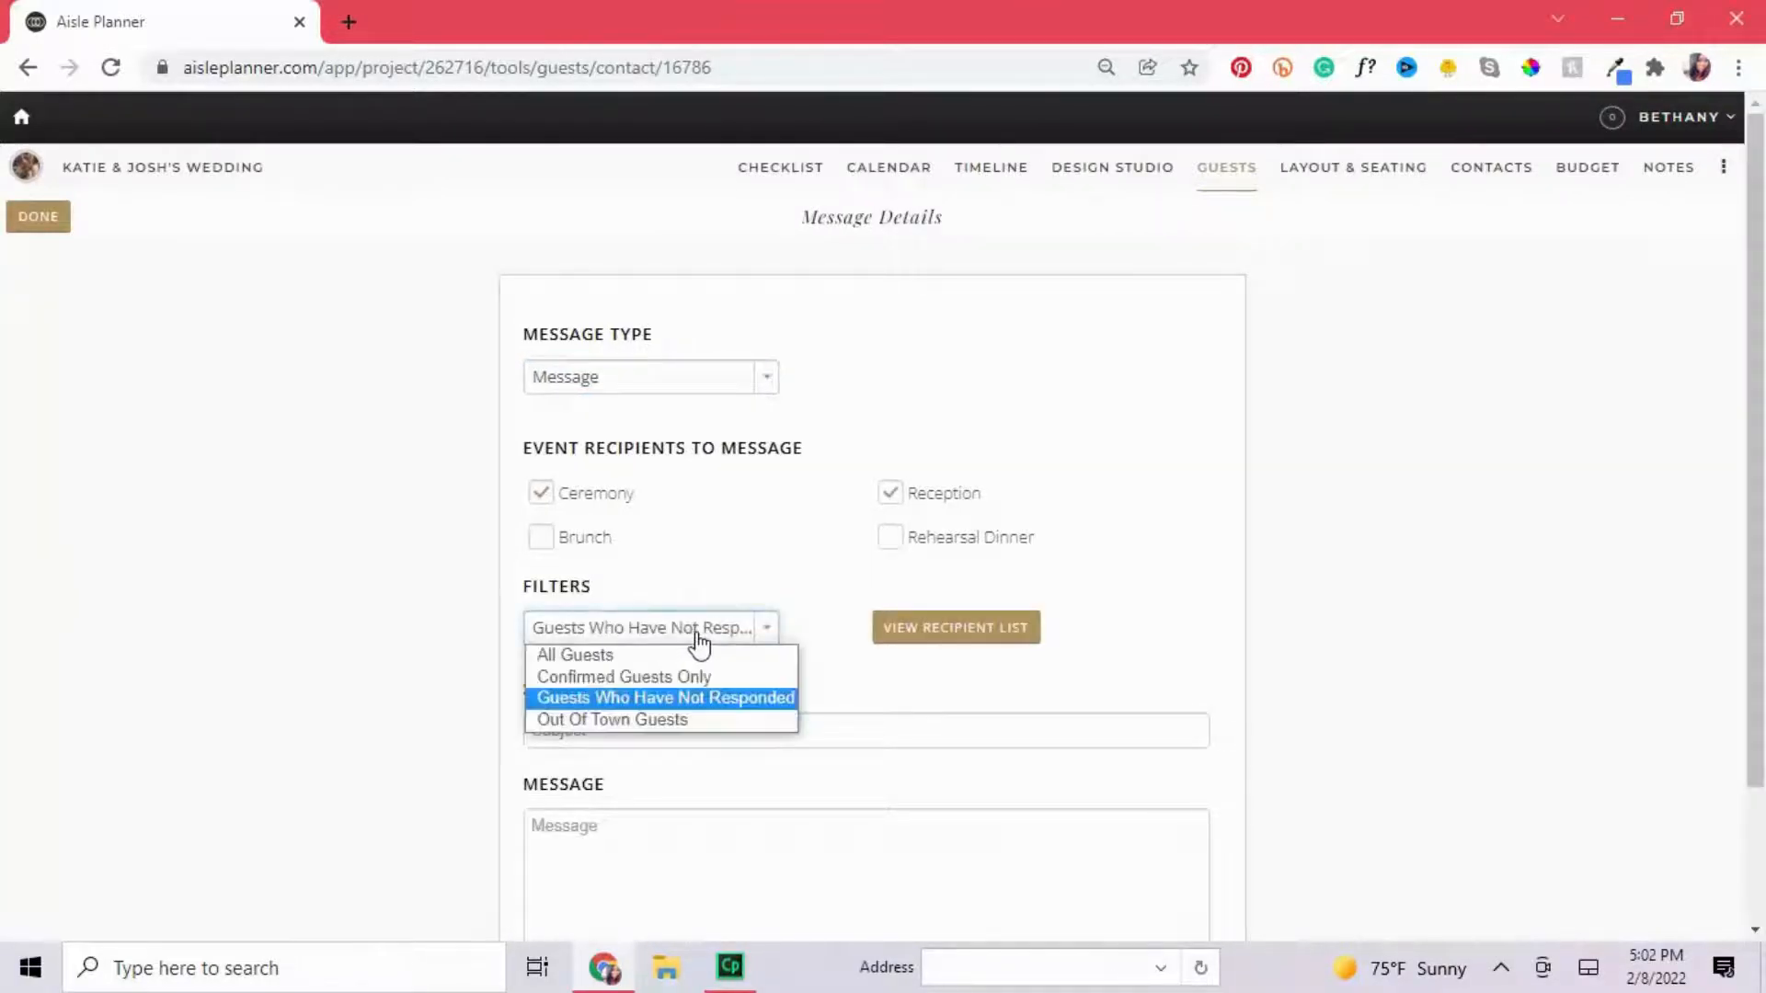
left_click(380, 644)
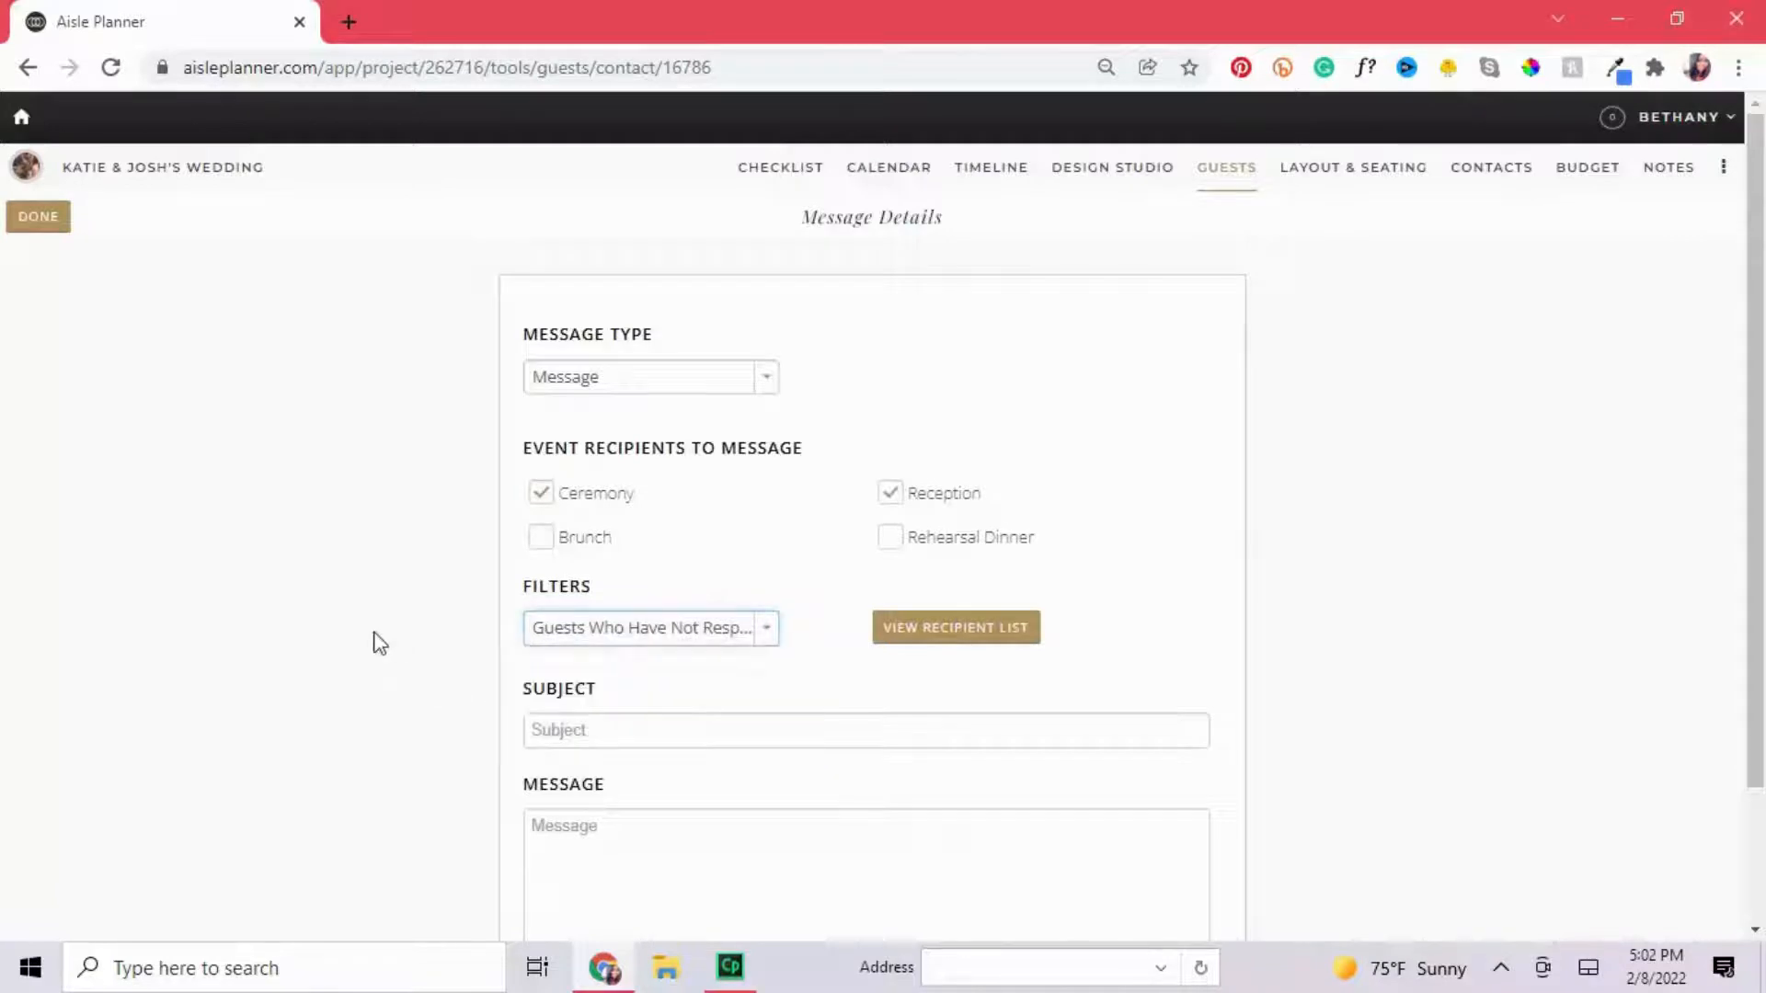
left_click(558, 730)
left_click(342, 648)
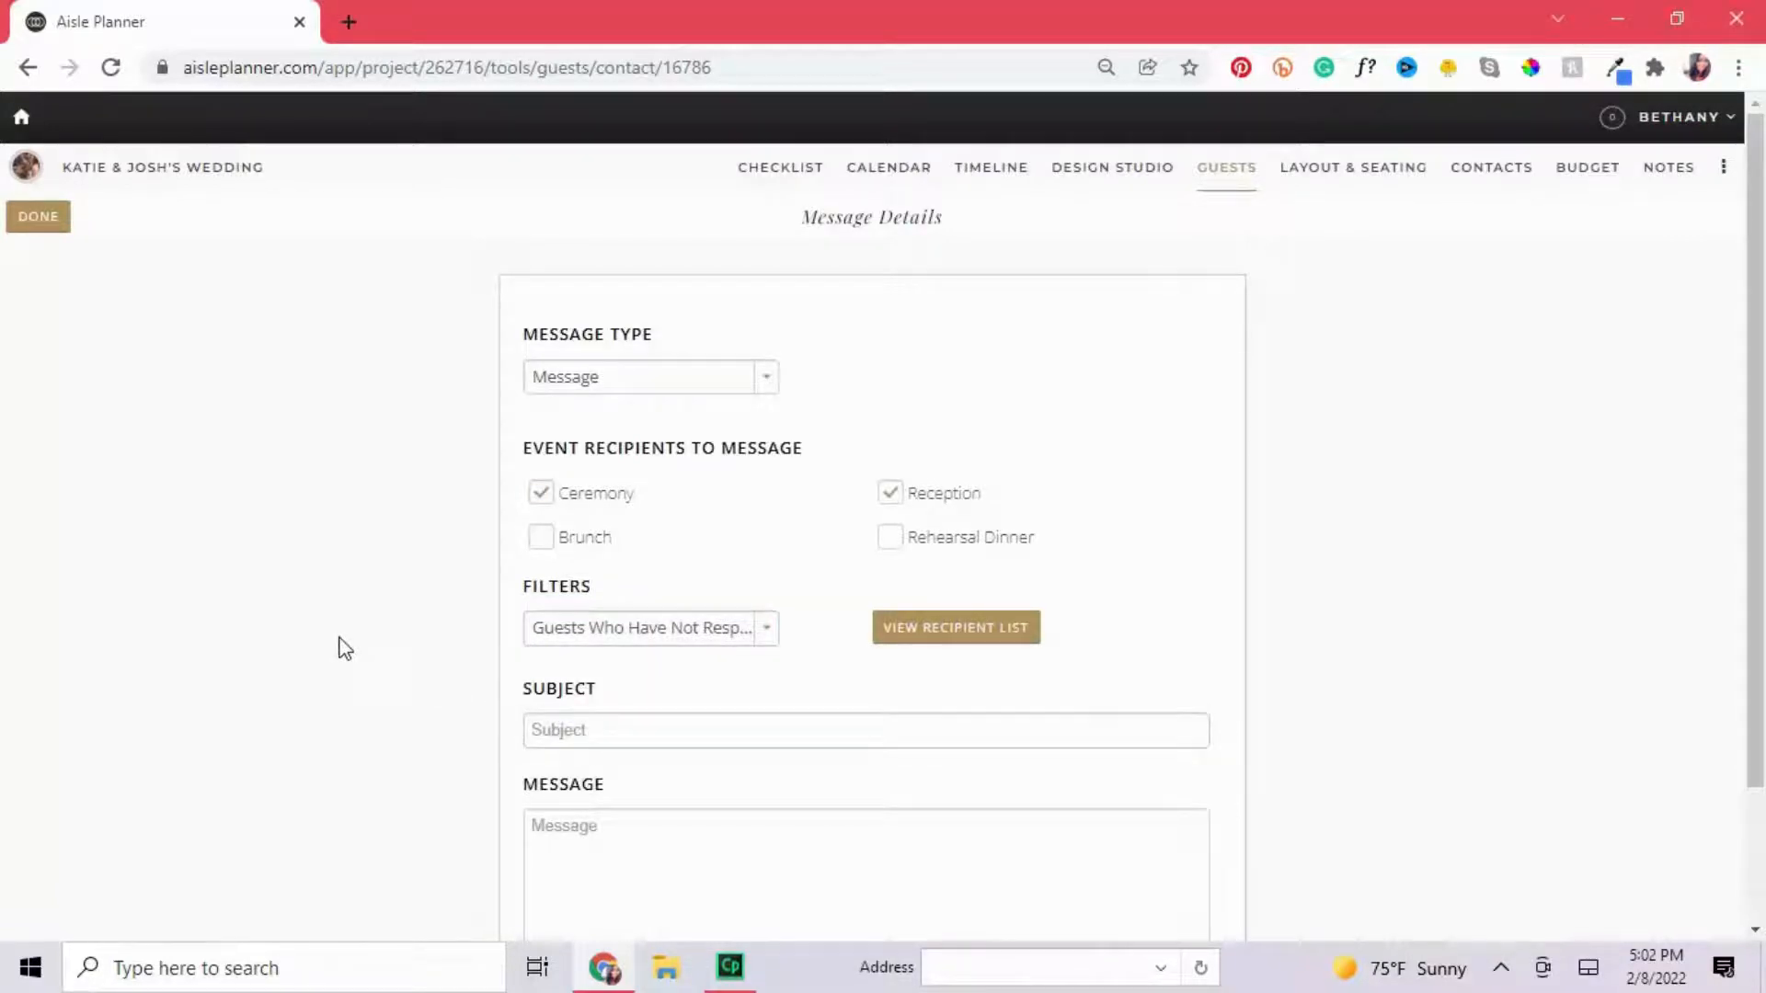
scroll(343, 648, "down", 2)
scroll(341, 650, "up", 2)
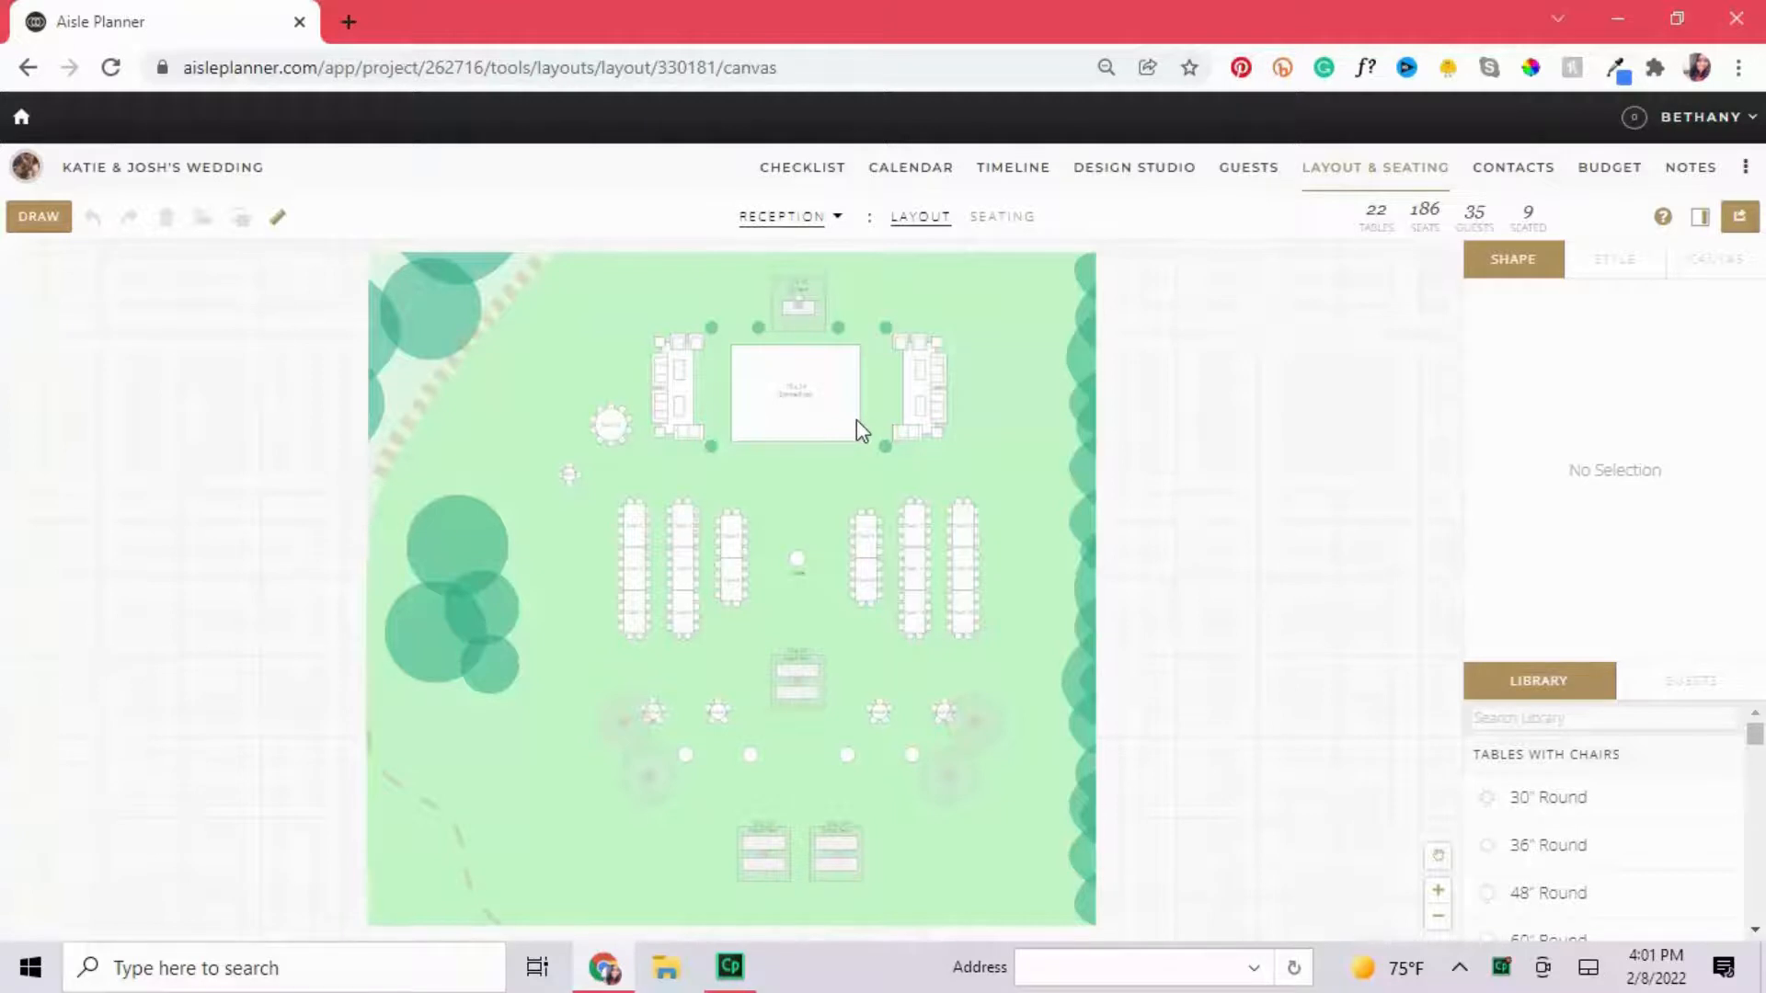
Examine the reception floor plan, its layout switching and management options, and the available drawing shapes.
left_click(830, 230)
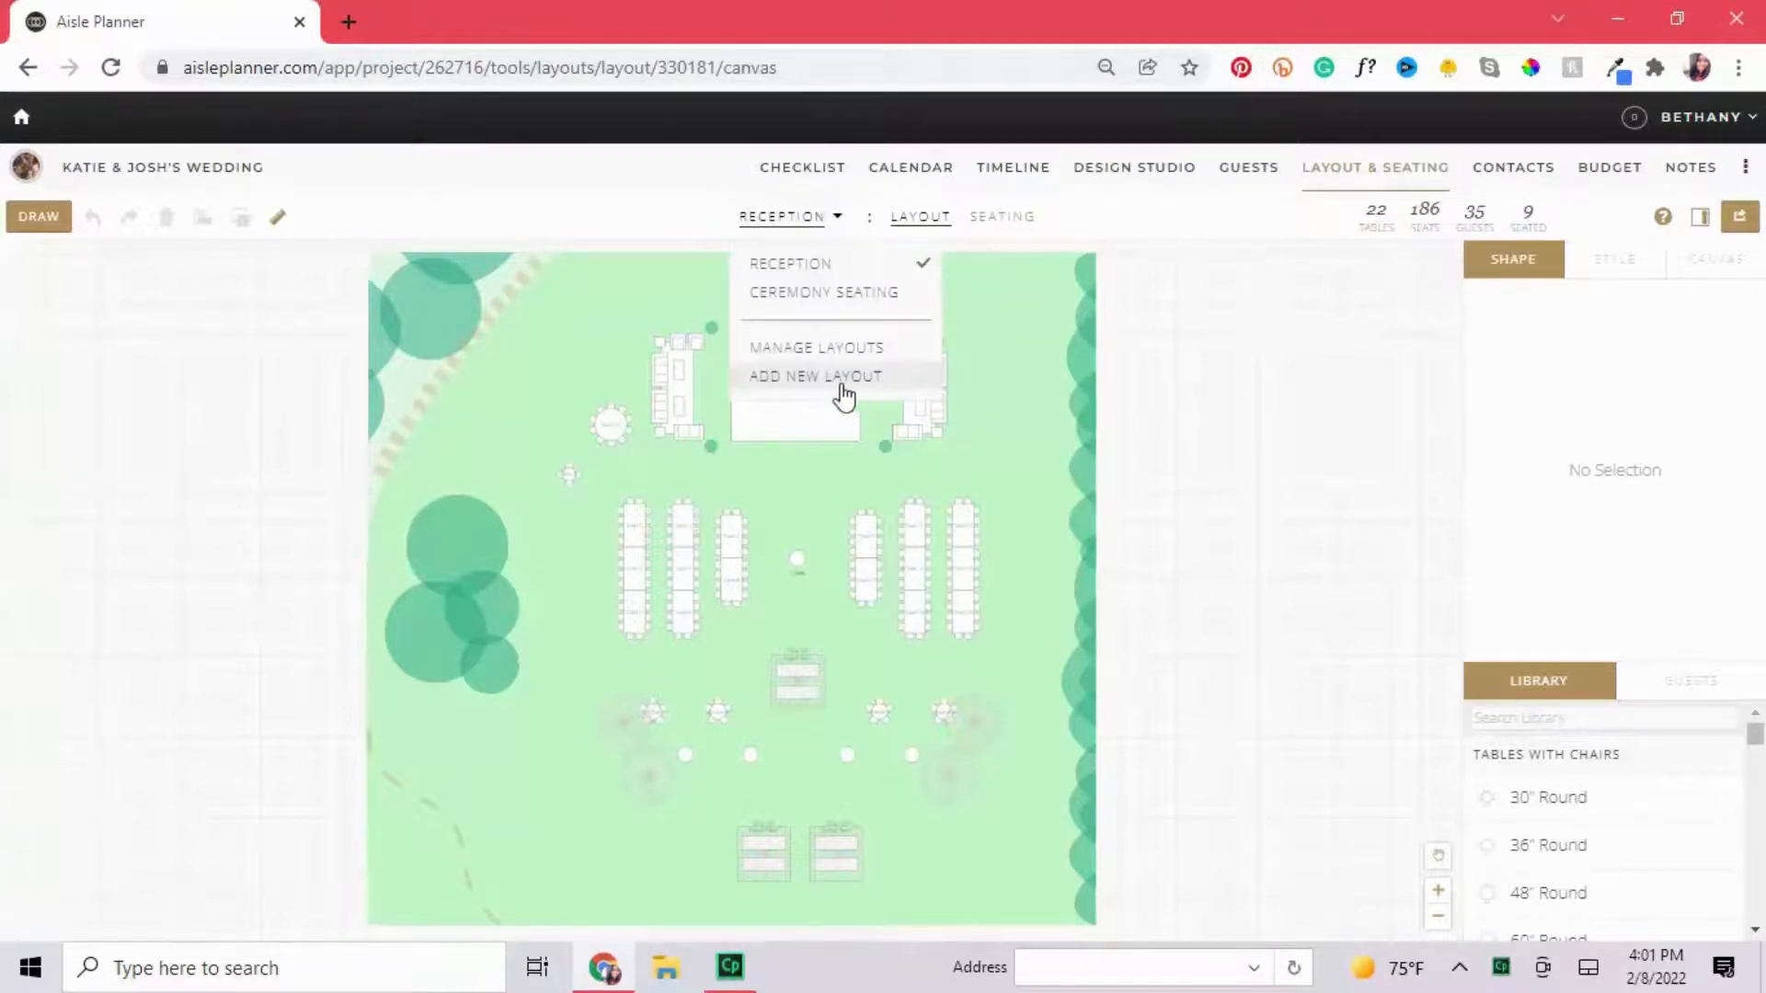
left_click(1194, 408)
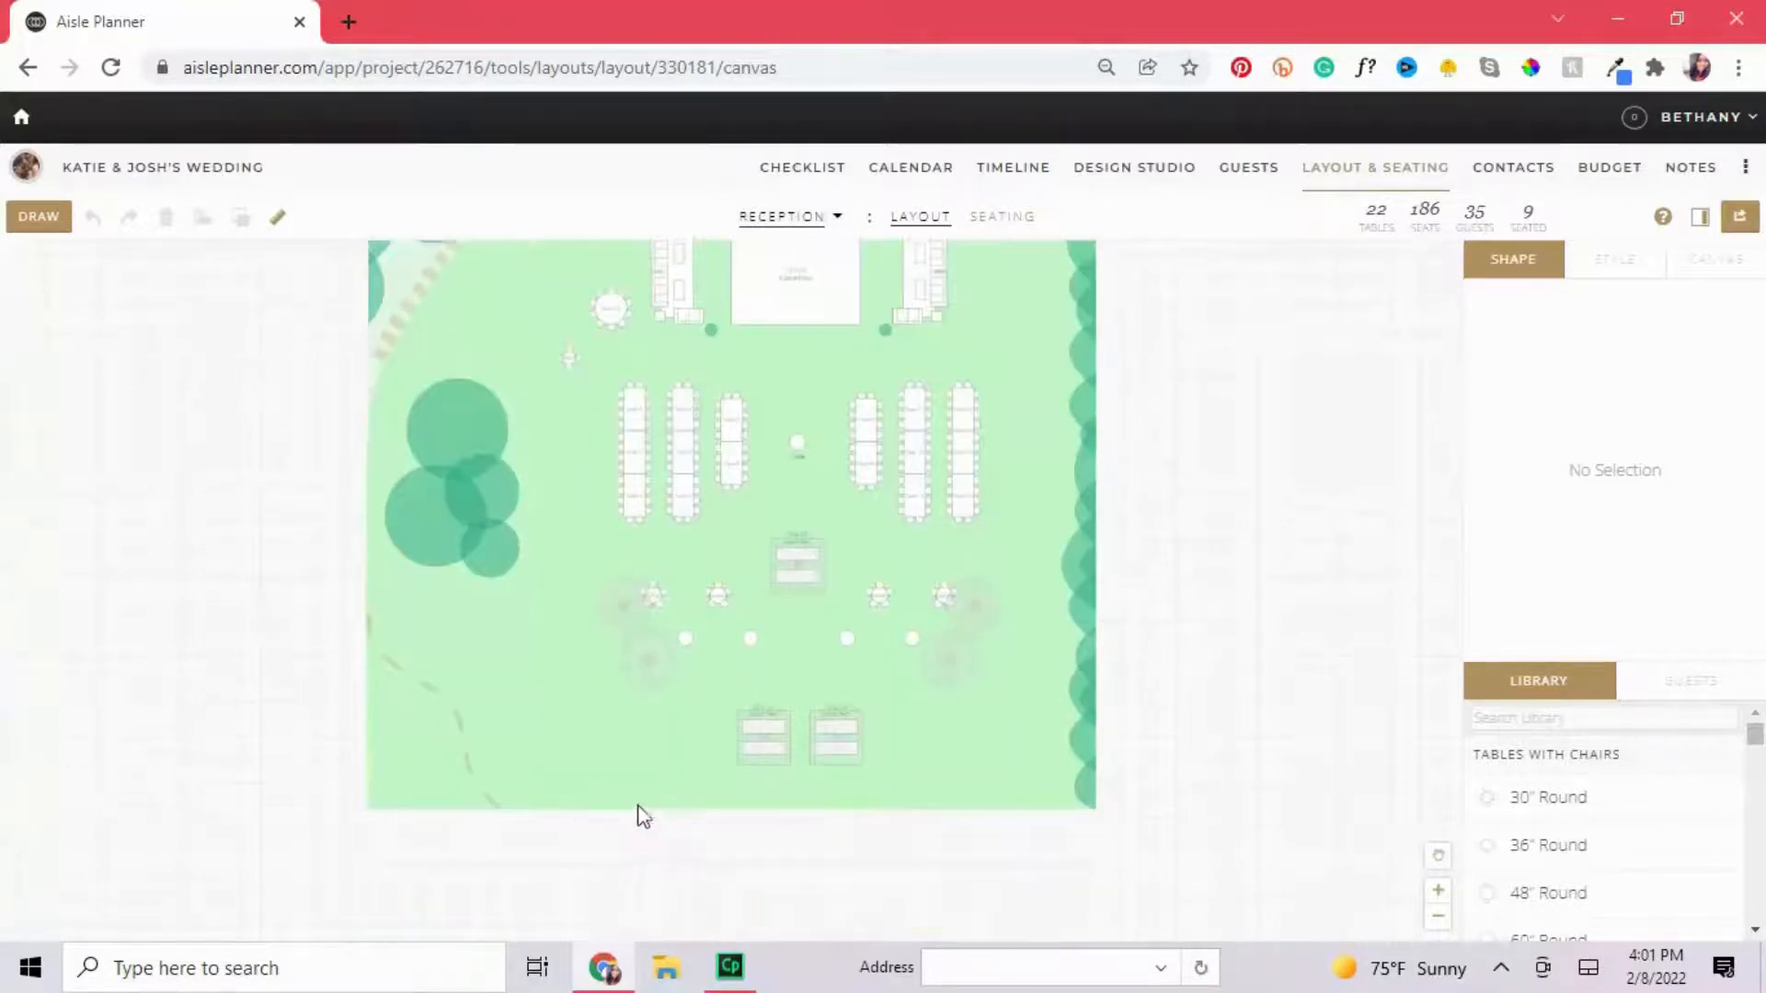
left_click(839, 219)
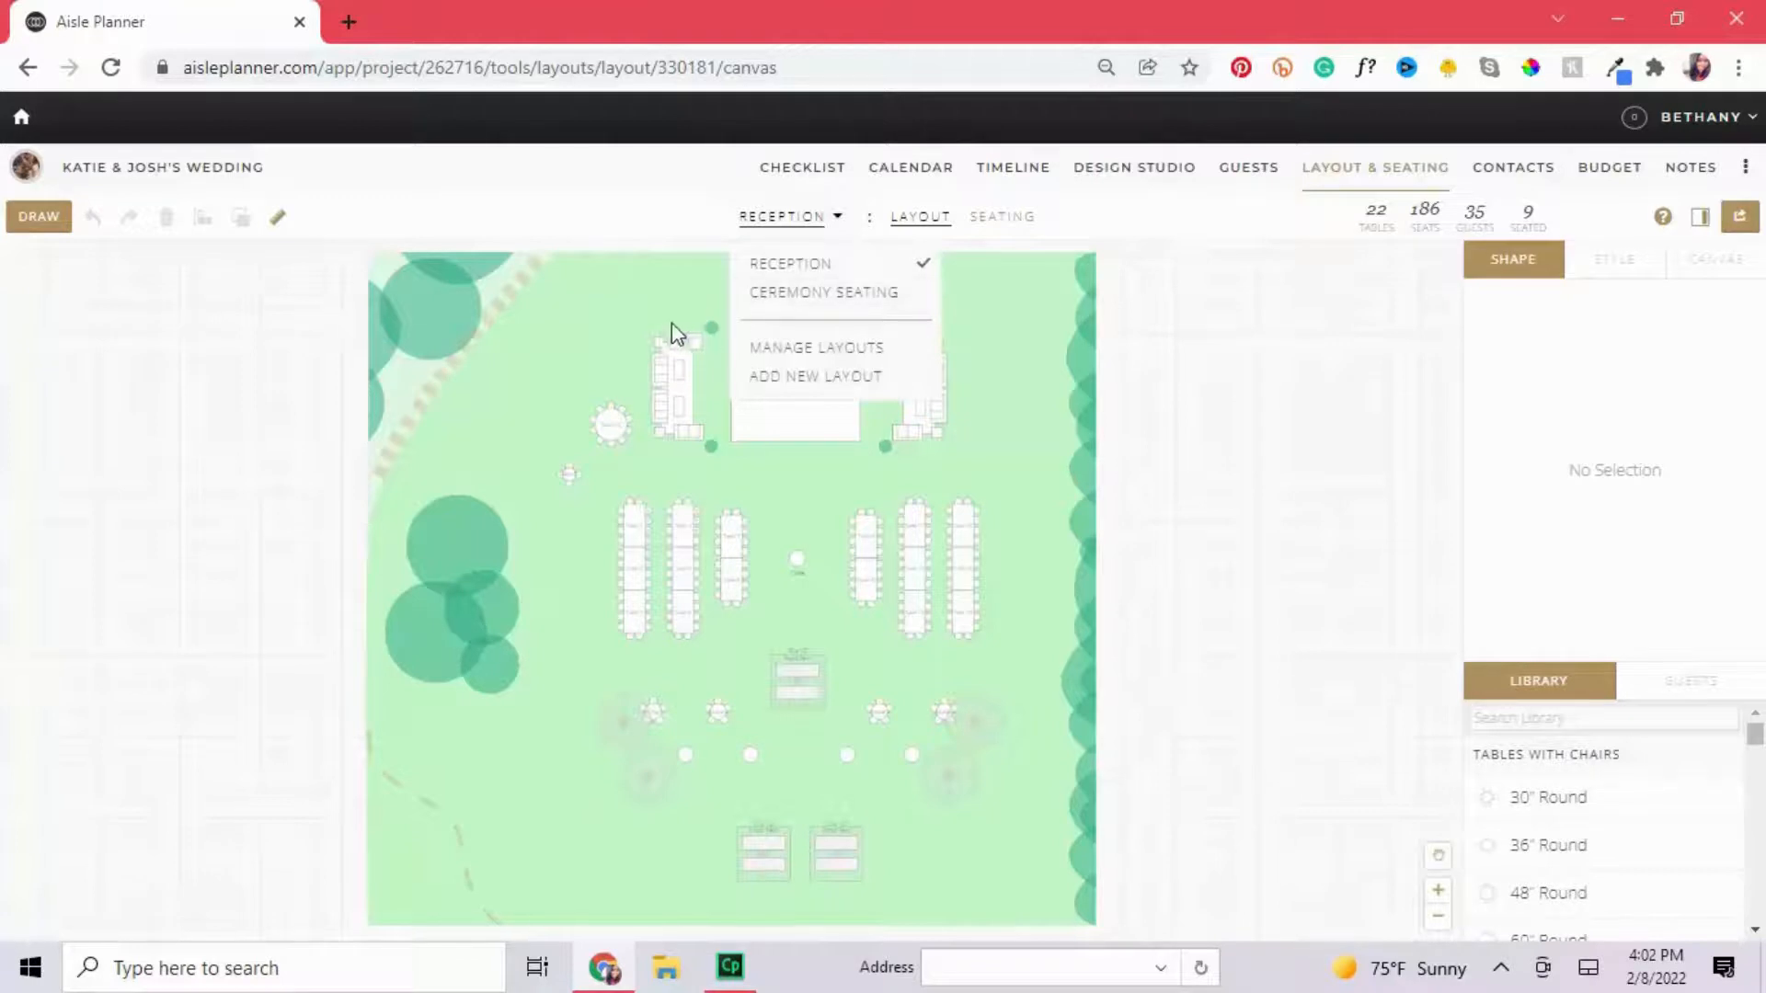
left_click(1276, 552)
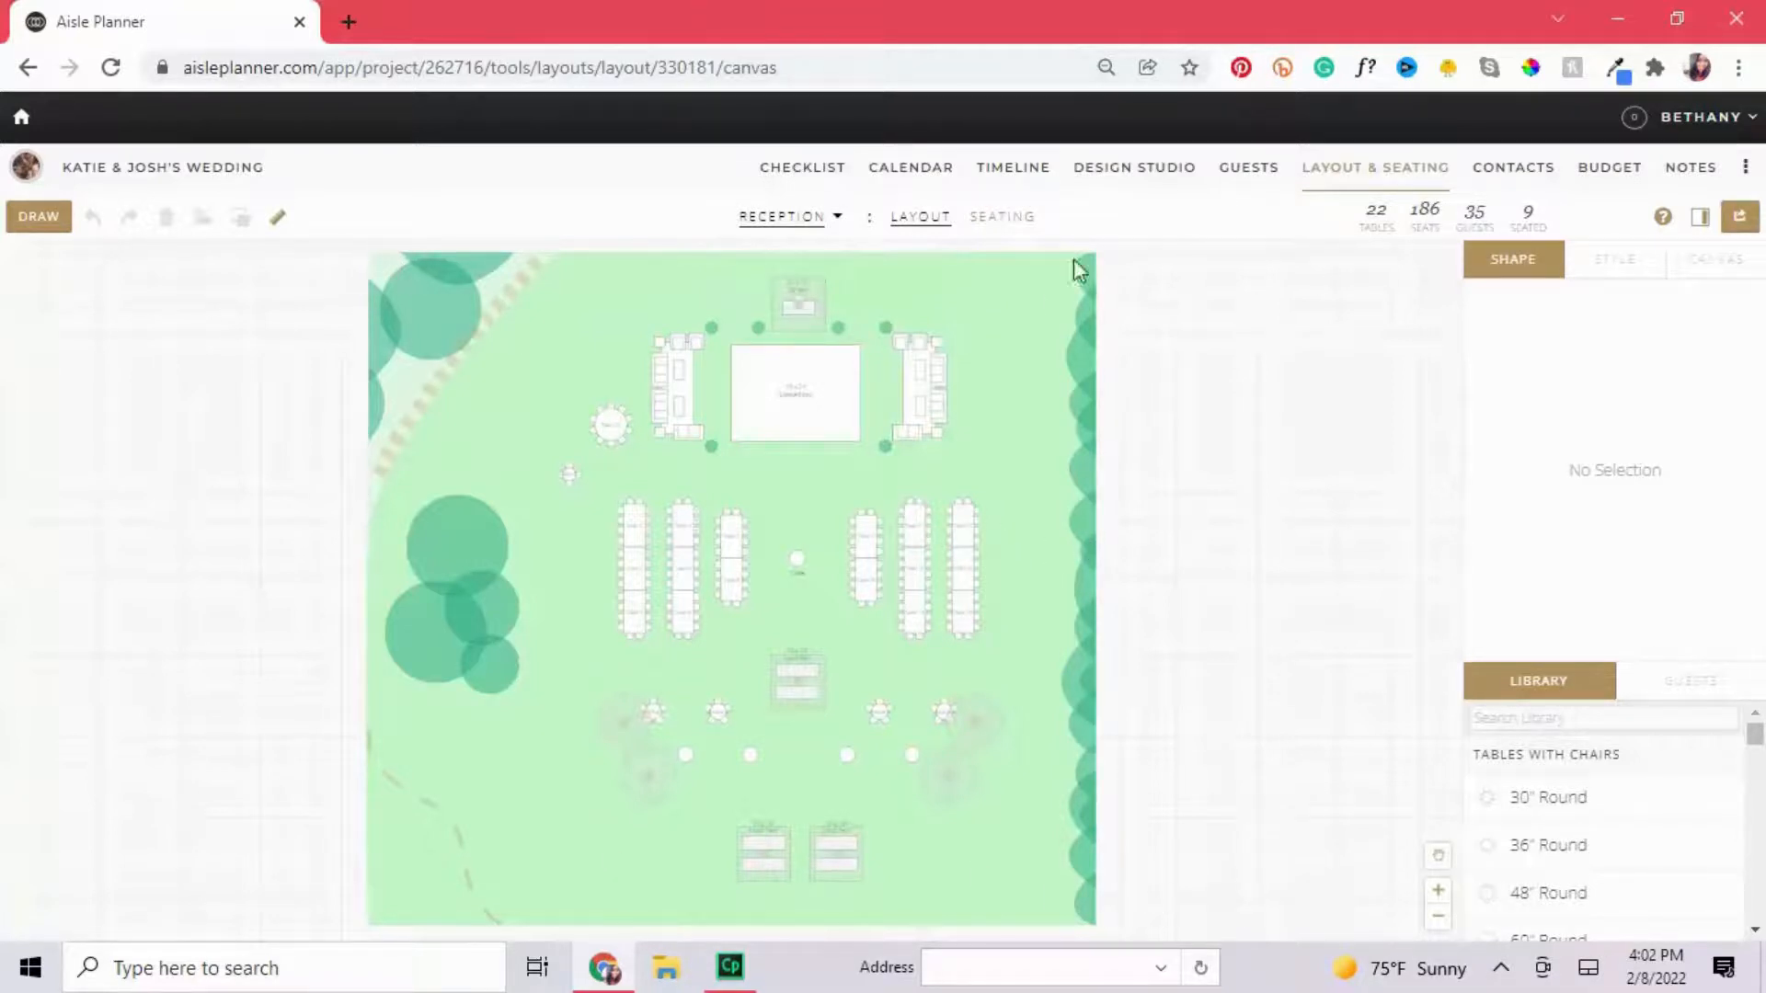
left_click(47, 222)
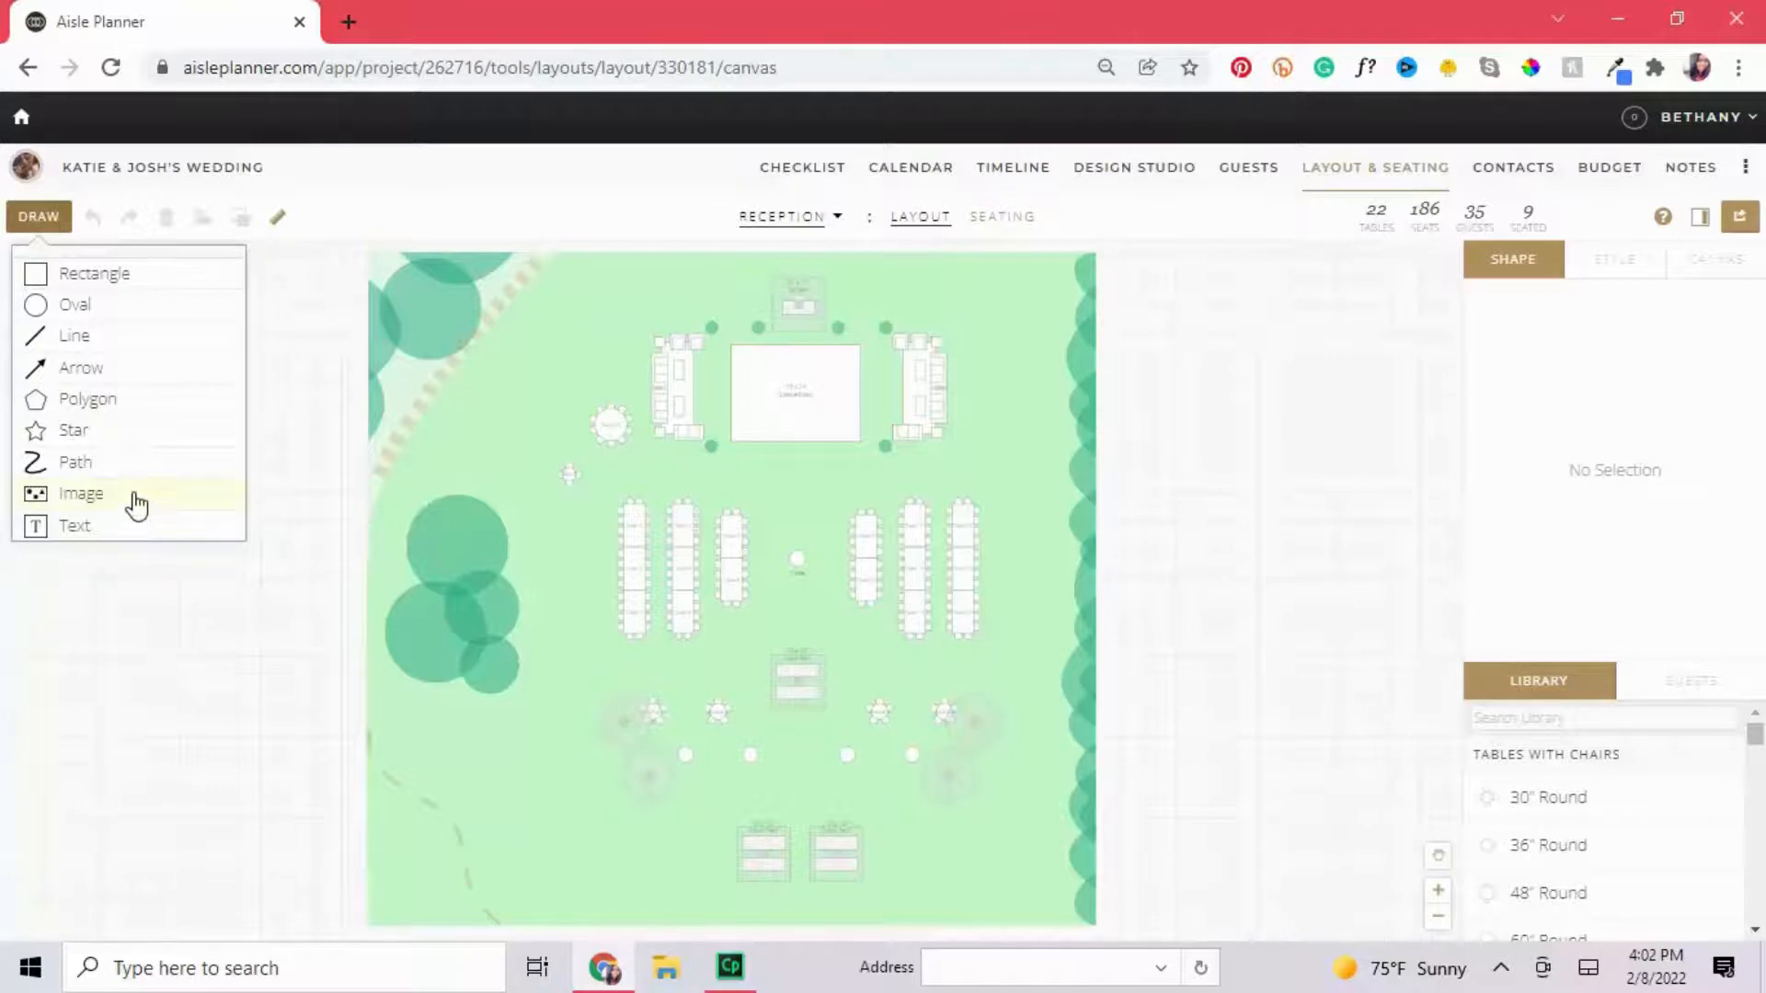
left_click(317, 731)
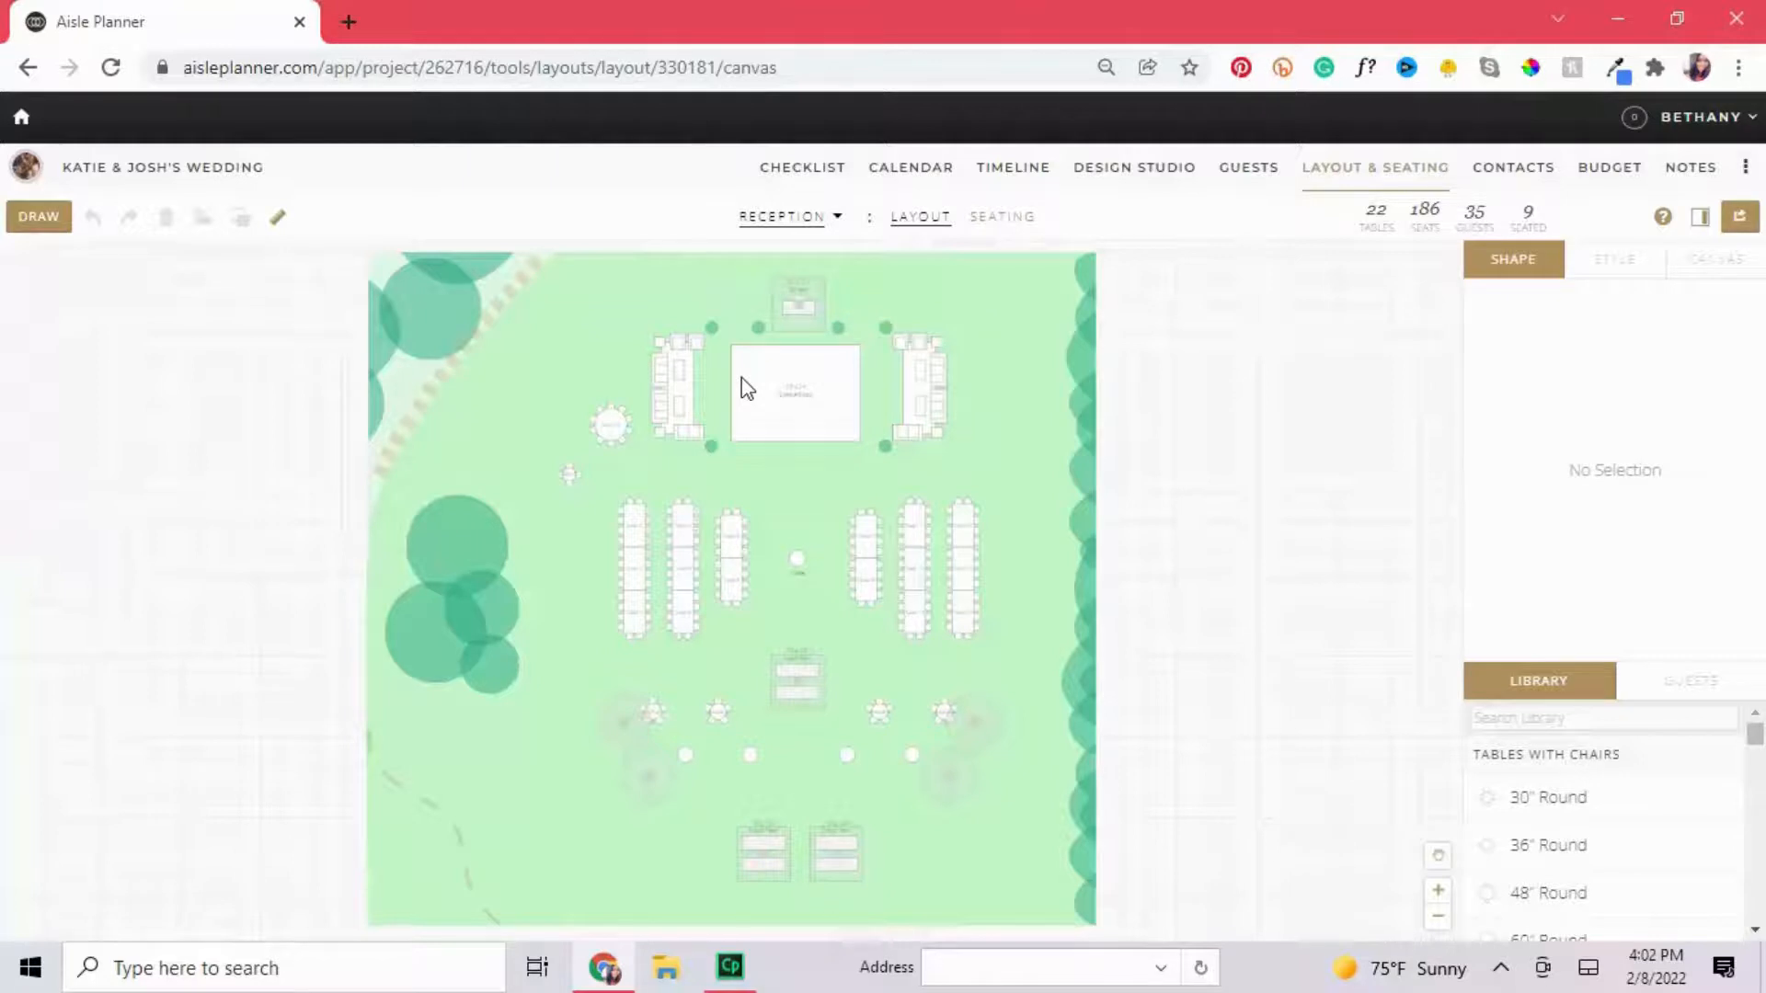
scroll(1288, 669, "down", 1)
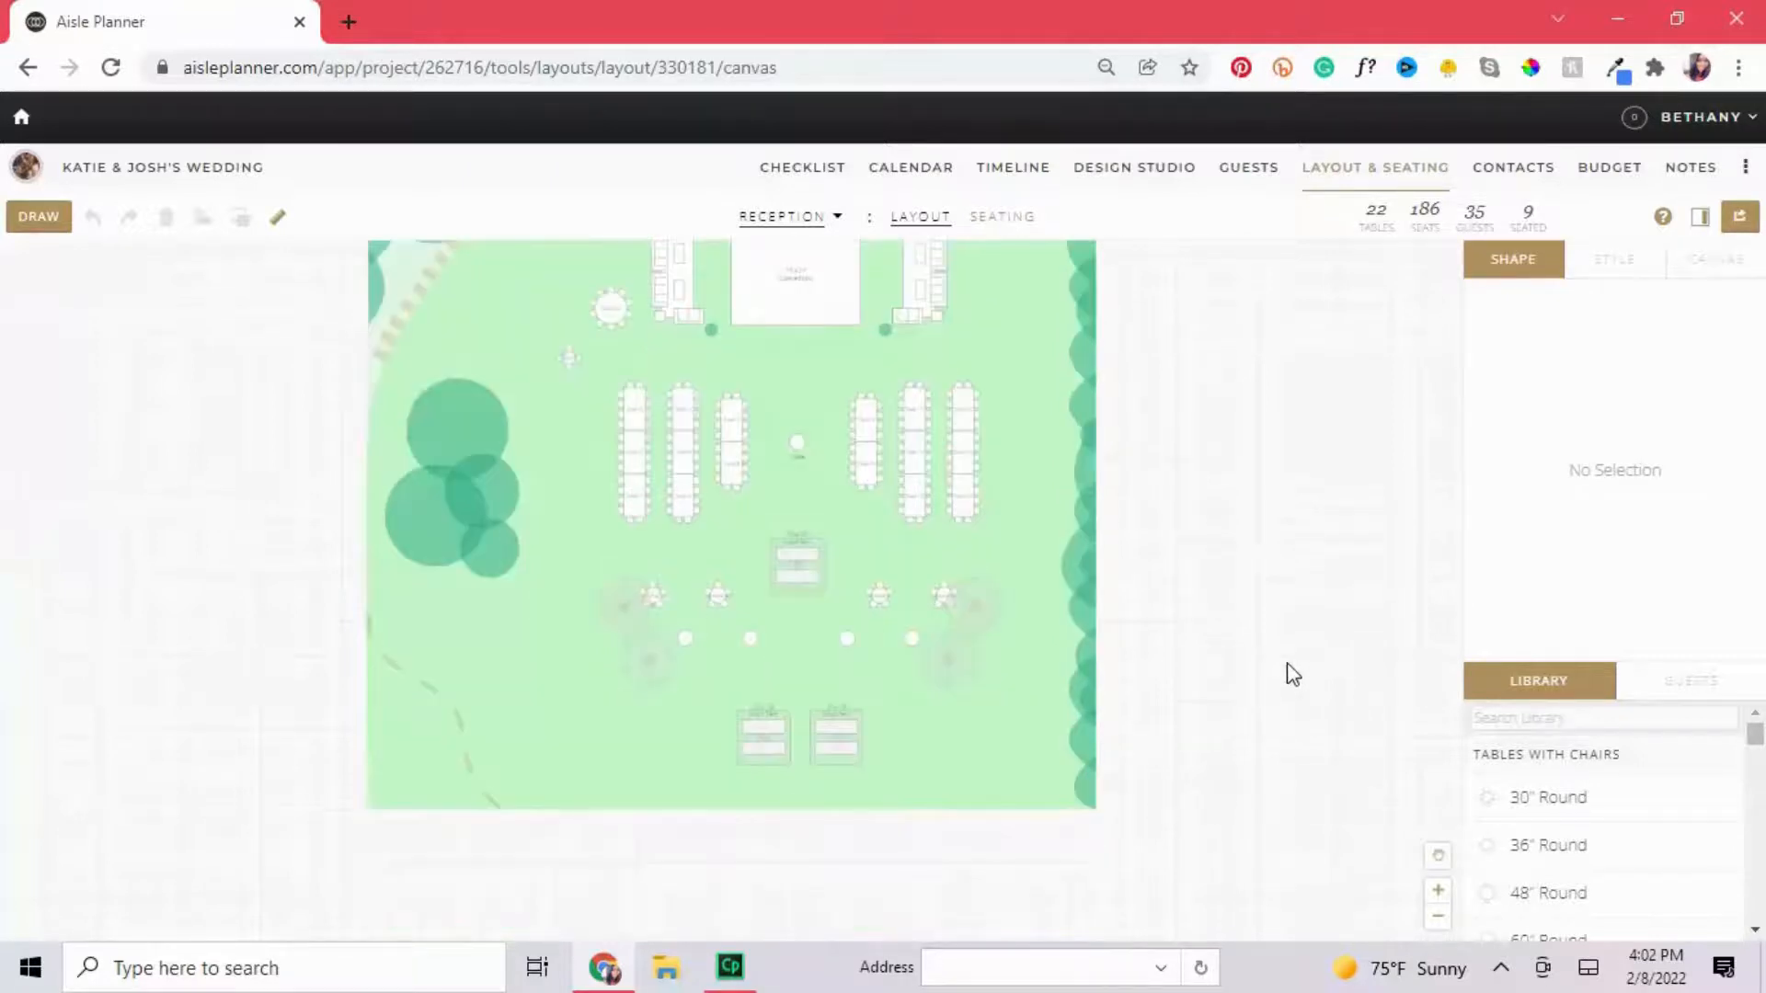
scroll(1292, 674, "up", 1)
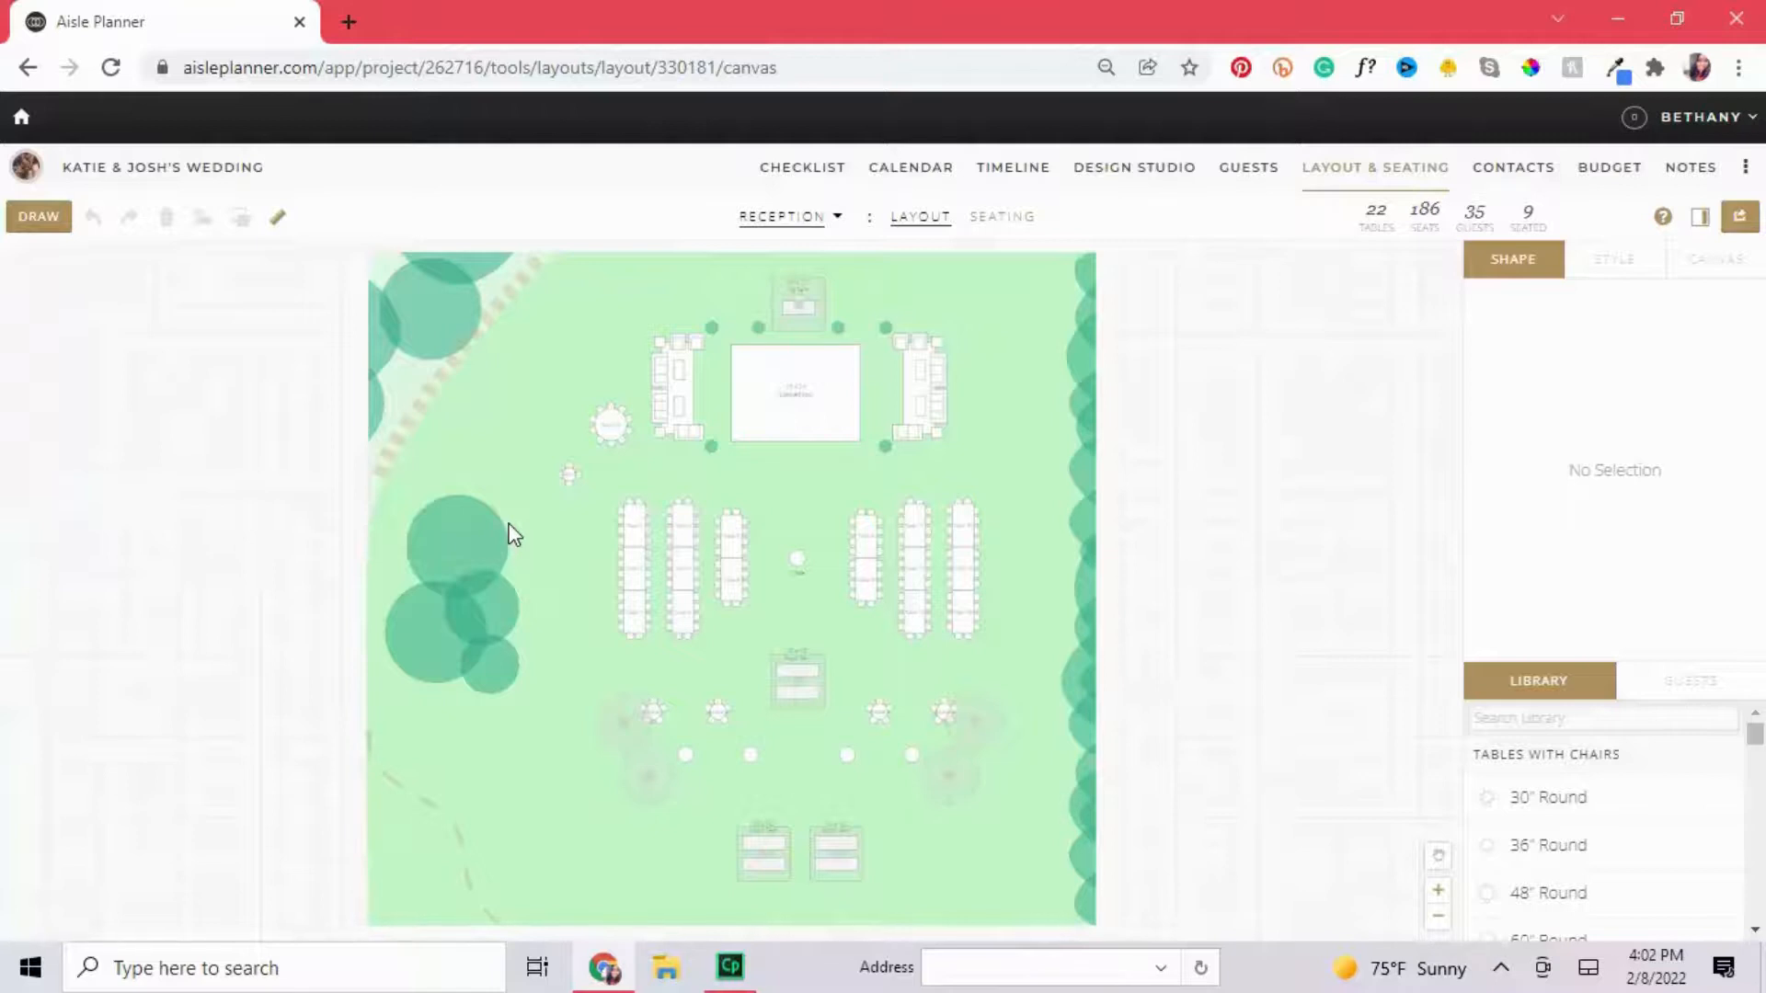
Select the long dining tables across the middle of the reception layout as a group and clear the selection.
left_click_drag(604, 543, 1067, 546)
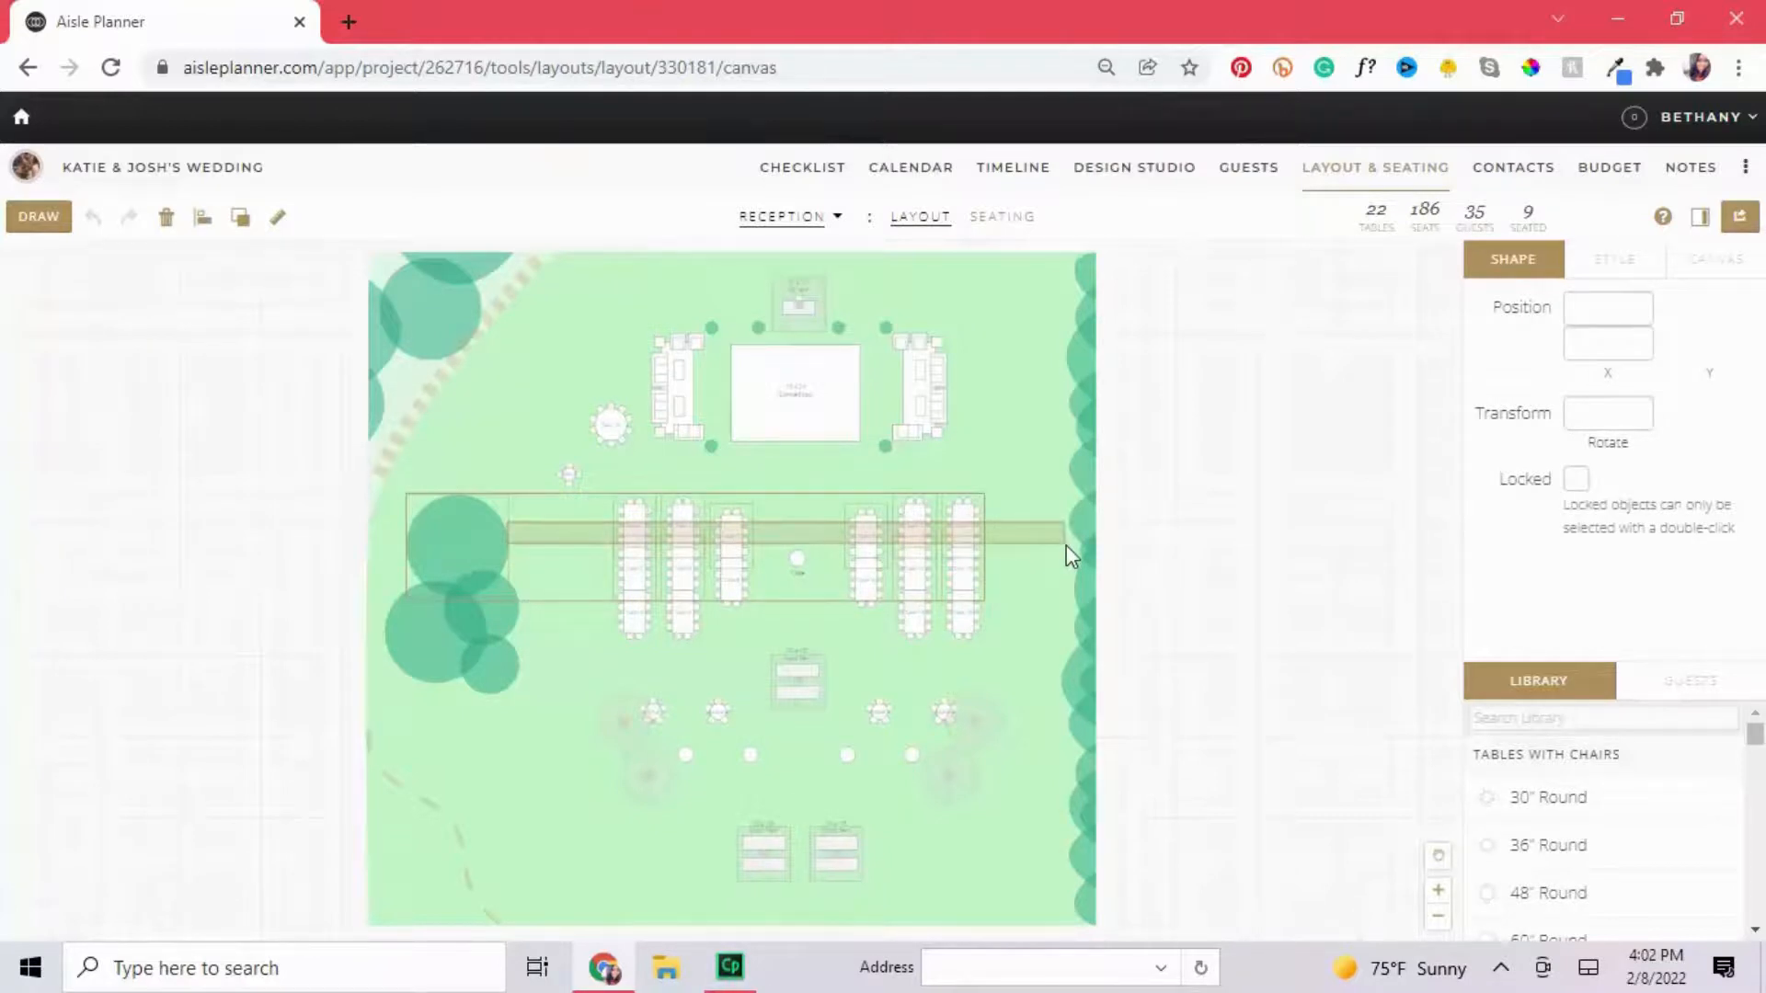
left_click_drag(1066, 544, 1067, 545)
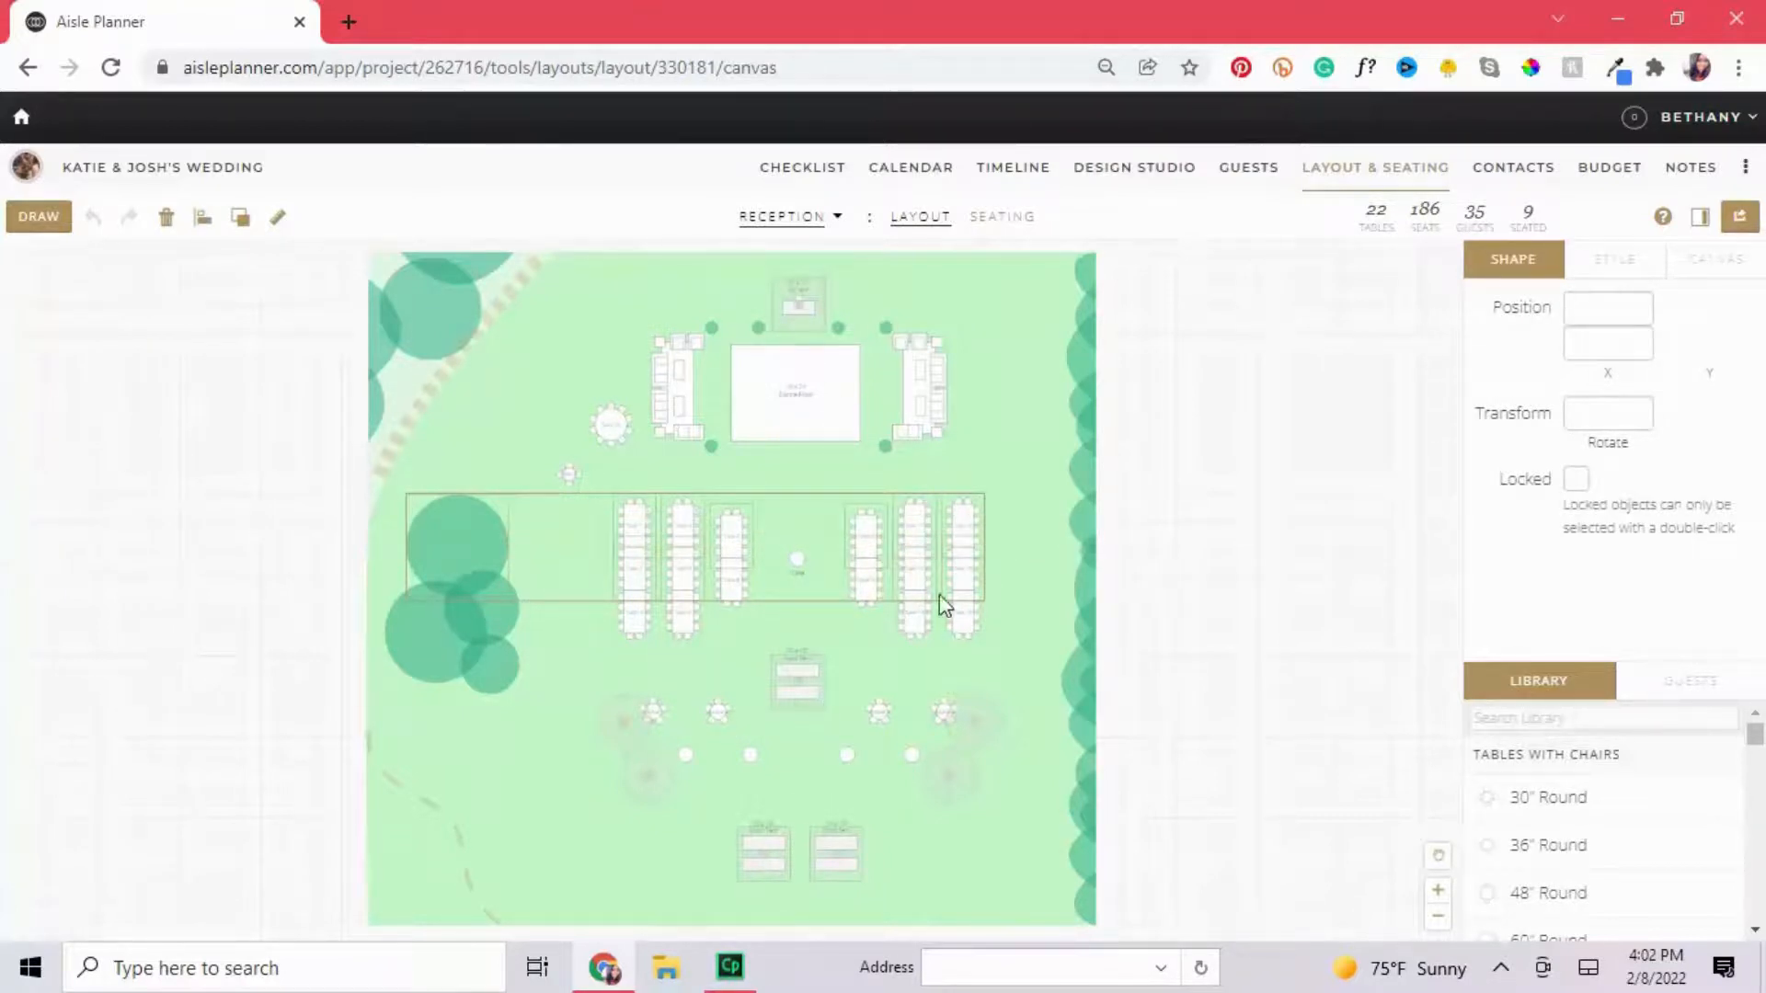
left_click(989, 629)
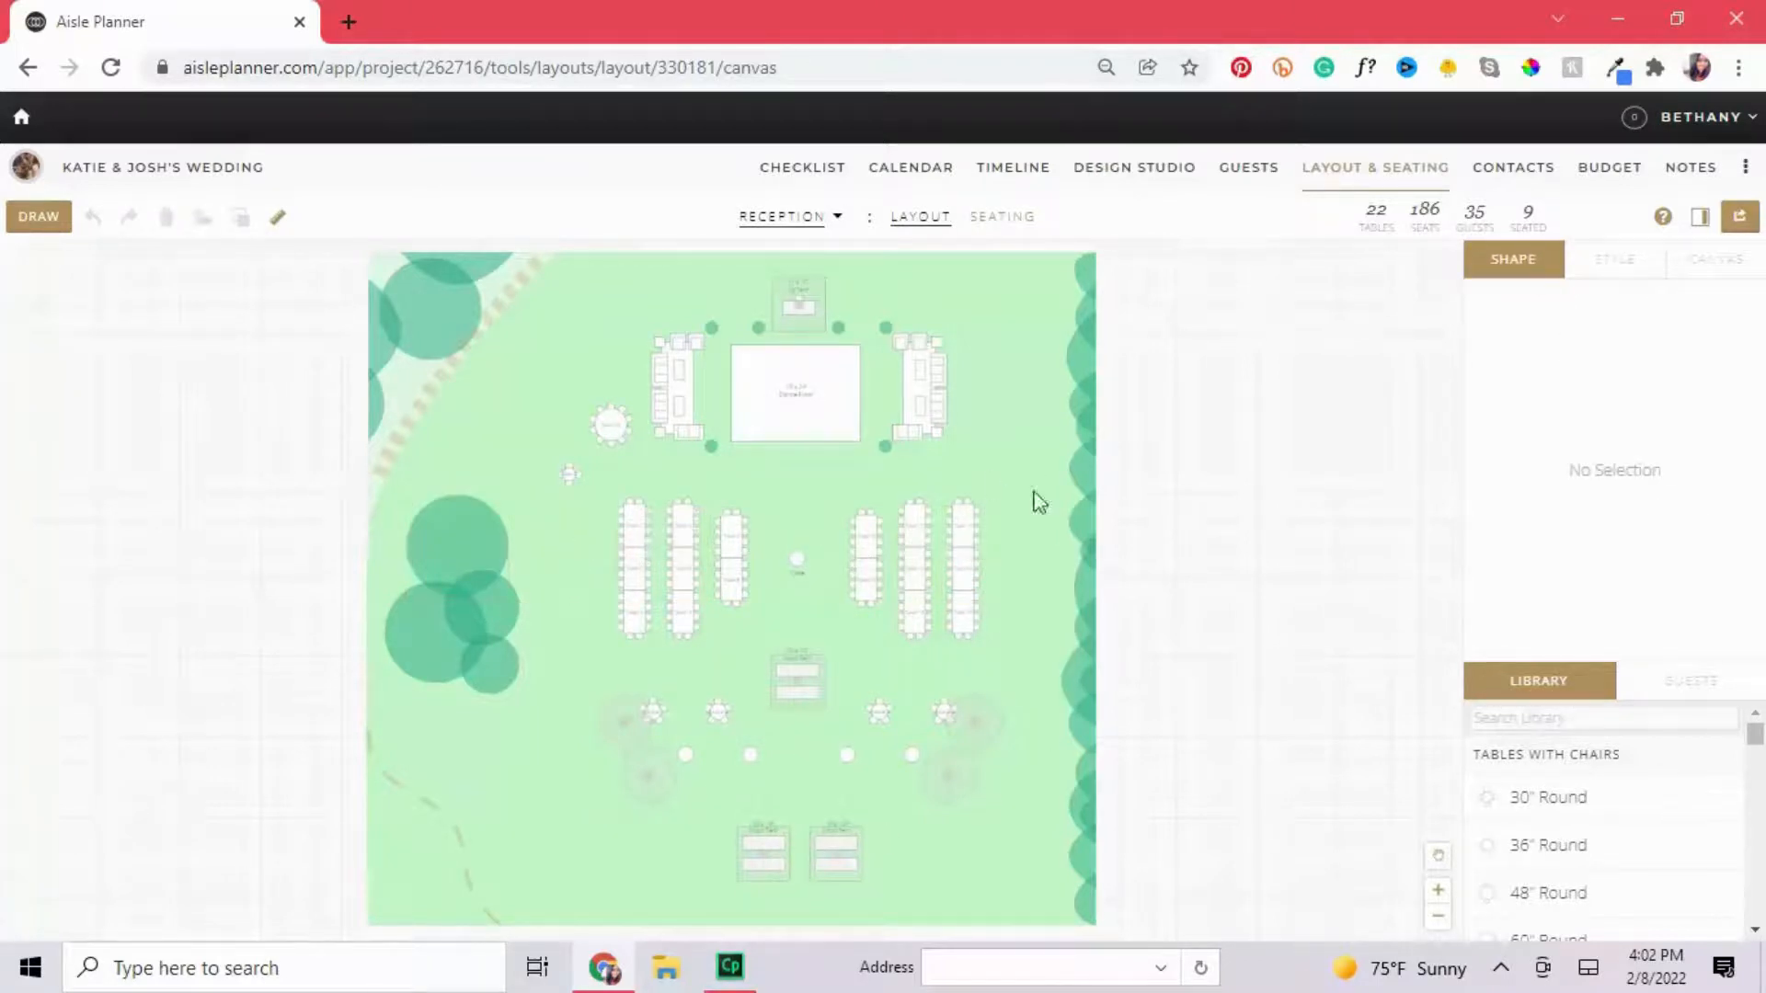
Try placing a 30" Round and a 72" Round table with chairs between the lounge seating and the tree line, and undo both placements.
left_click_drag(1628, 809, 1039, 454)
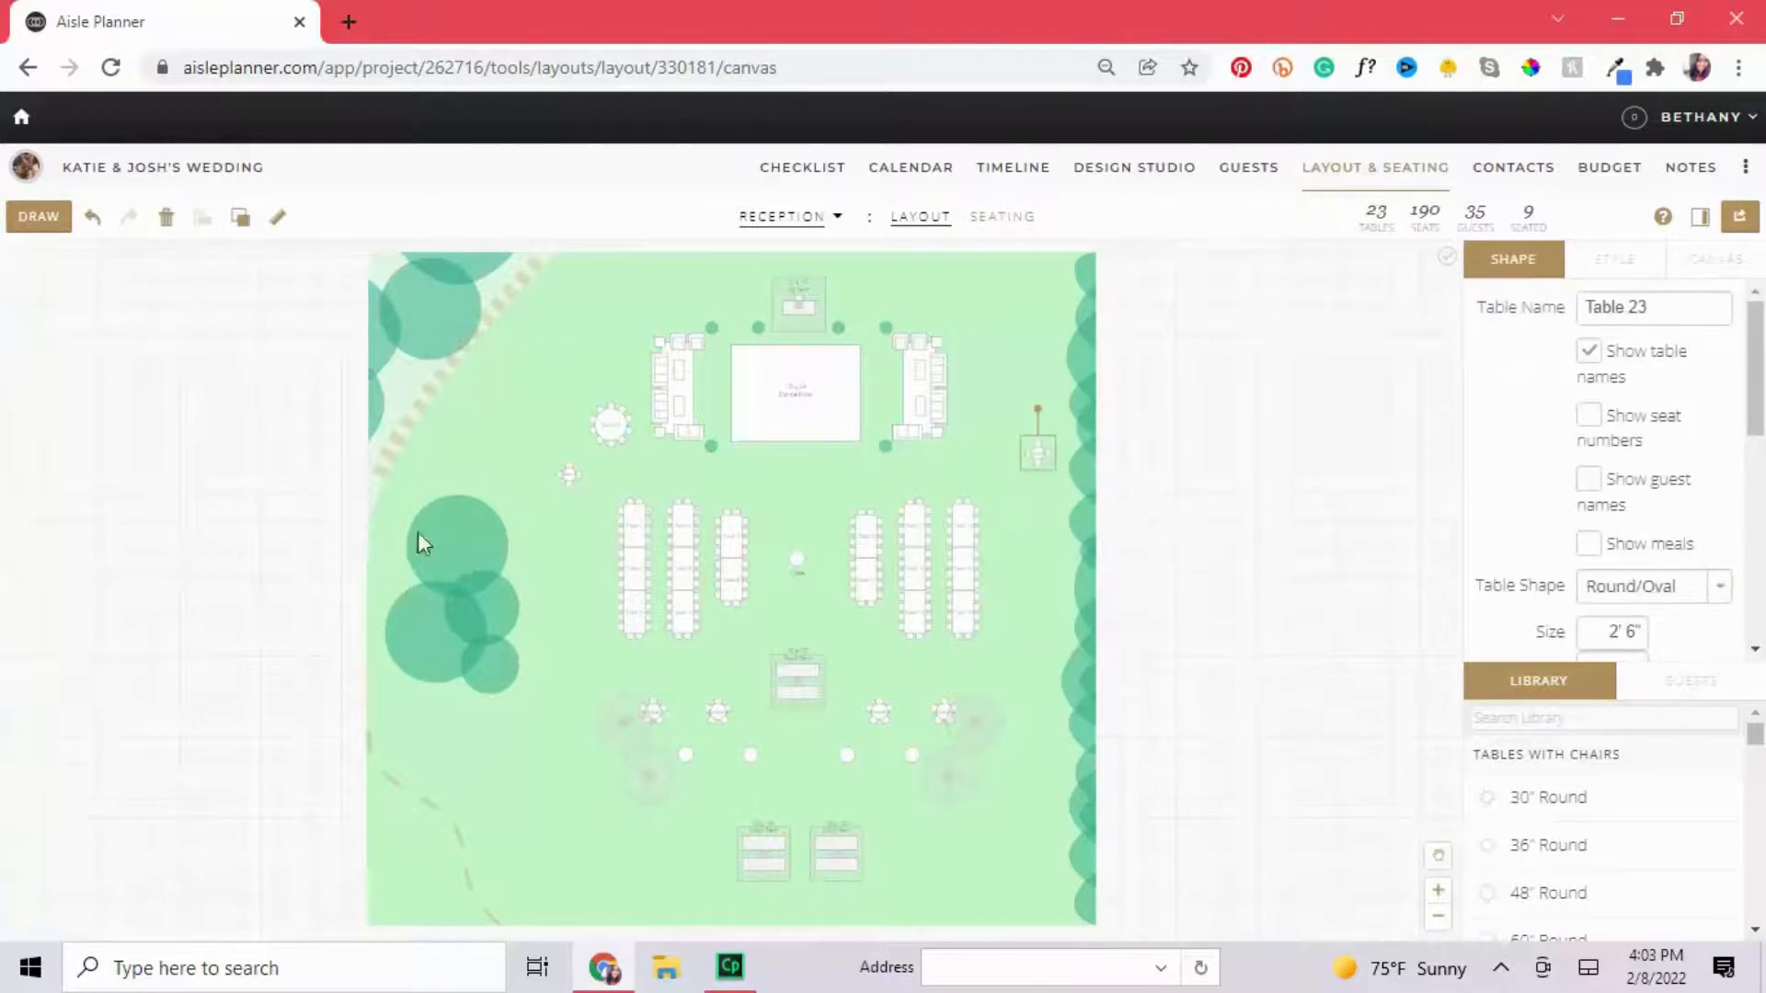
scroll(1613, 900, "down", 1)
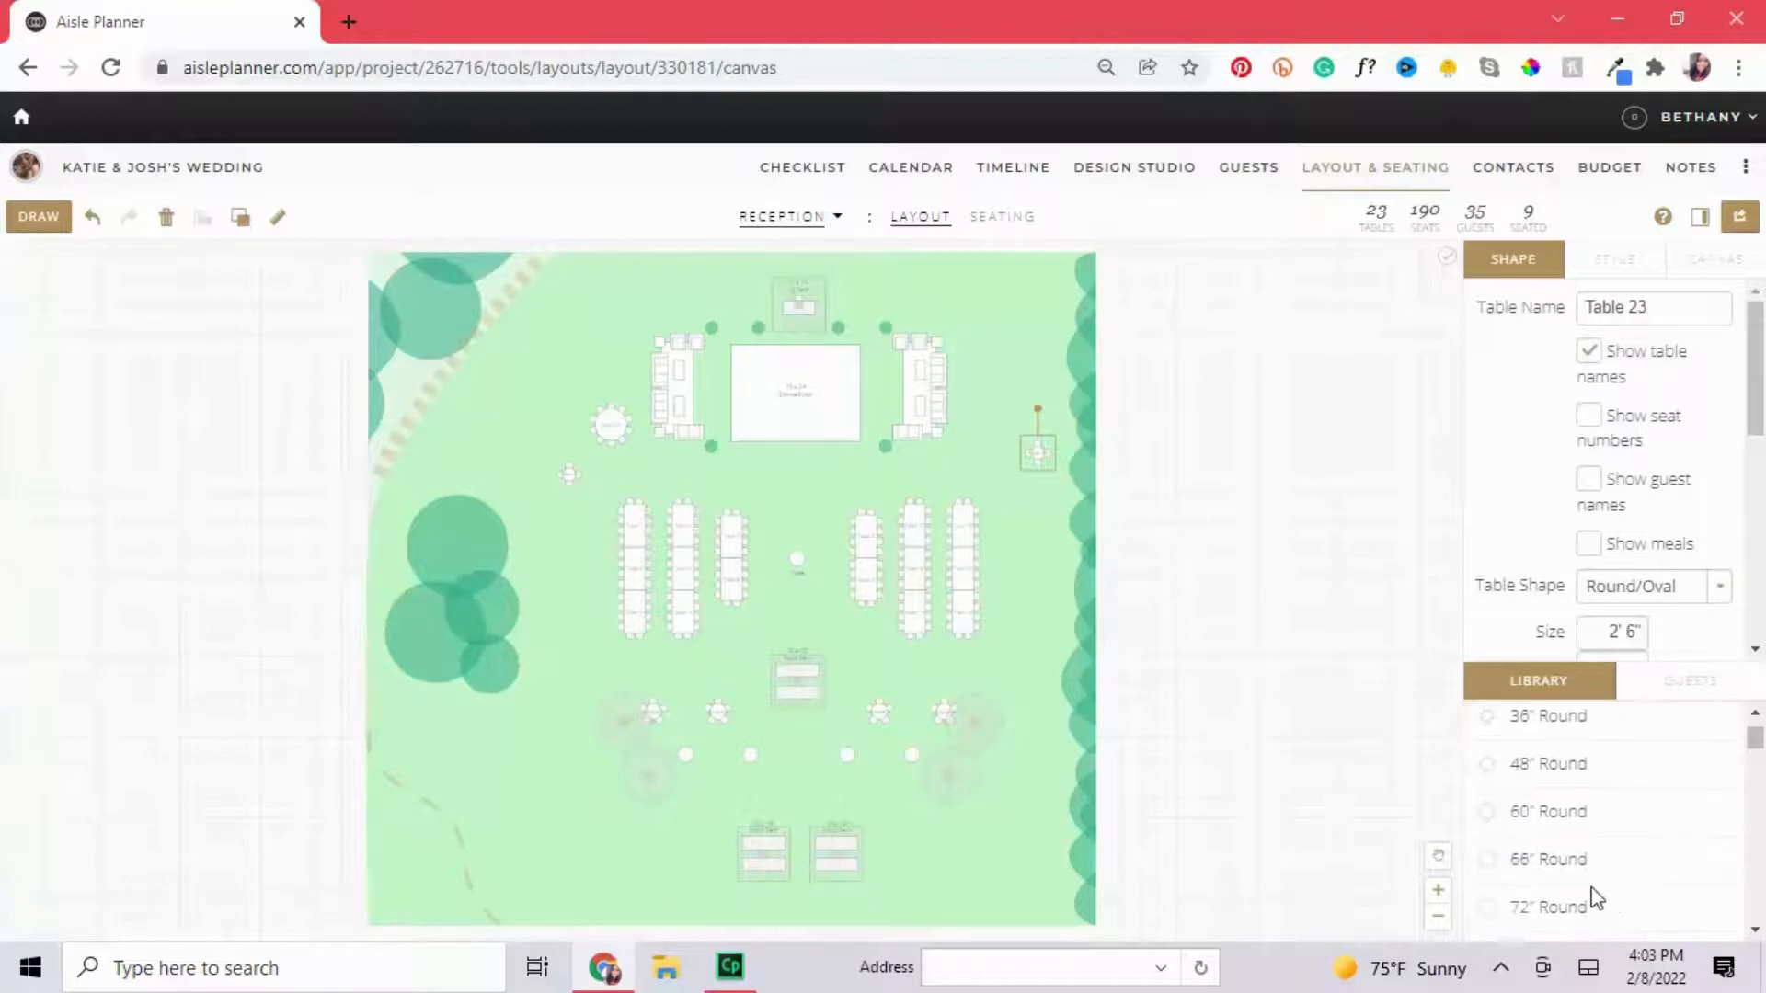
scroll(1559, 910, "down", 1)
left_click_drag(1548, 777, 982, 471)
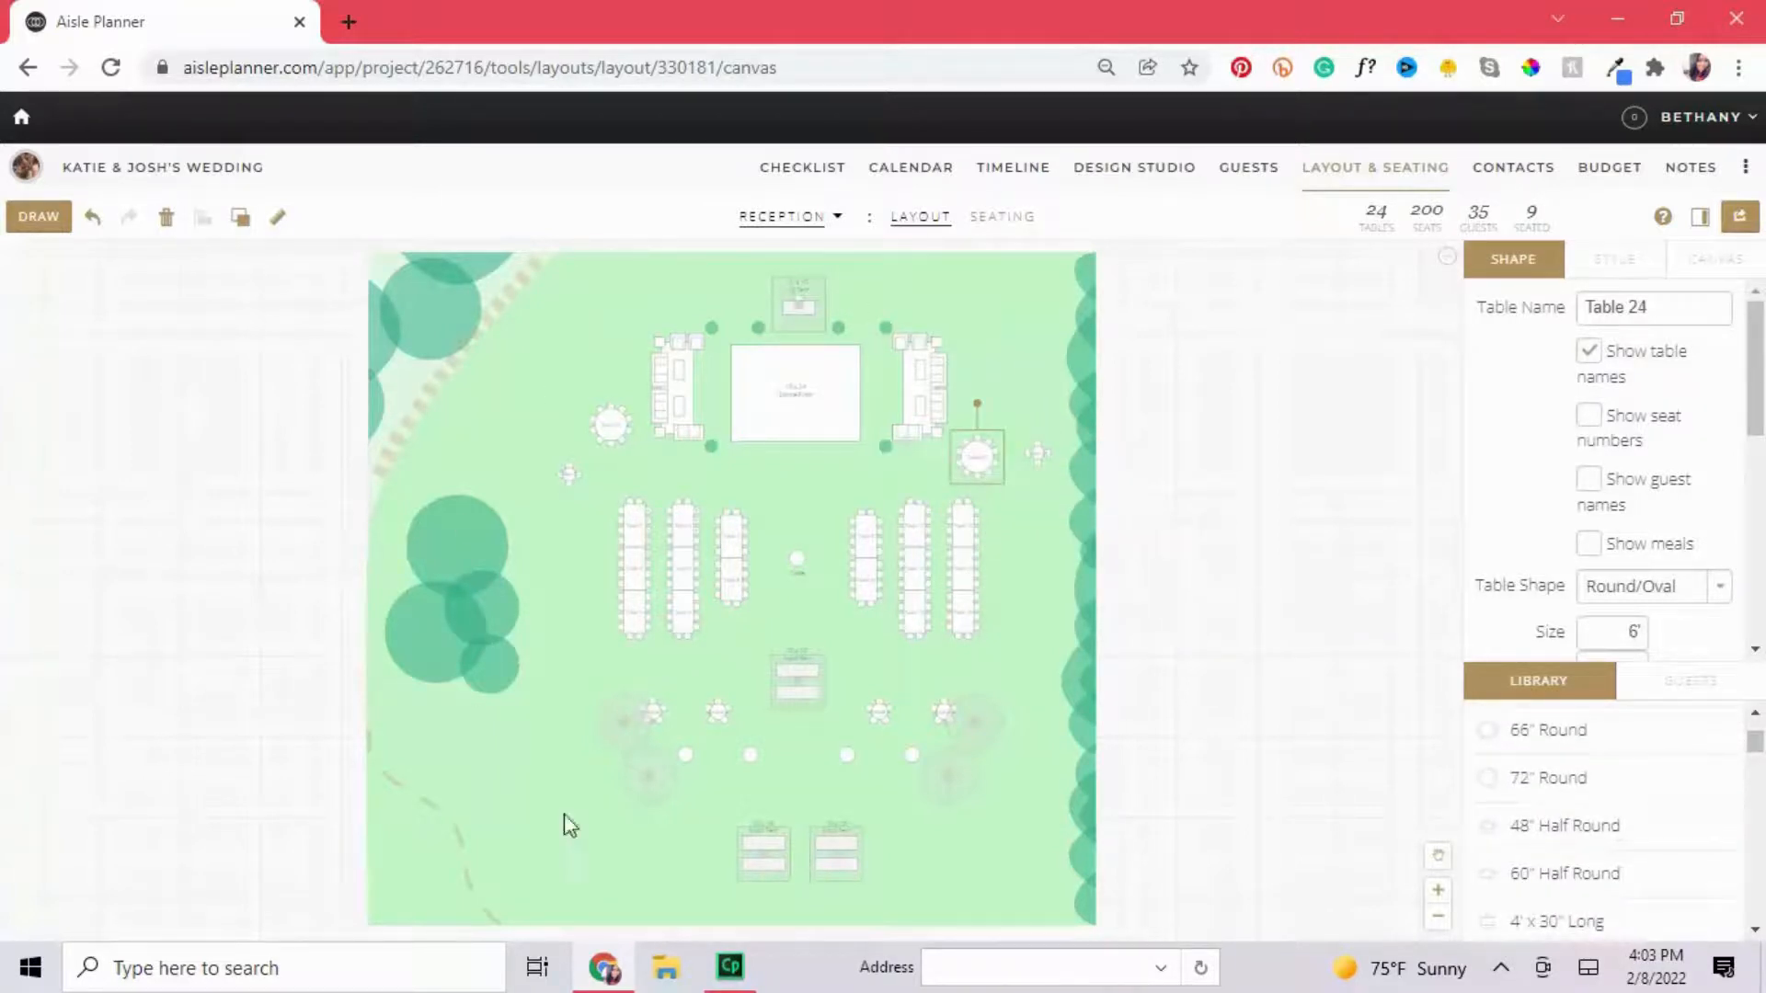
left_click(92, 217)
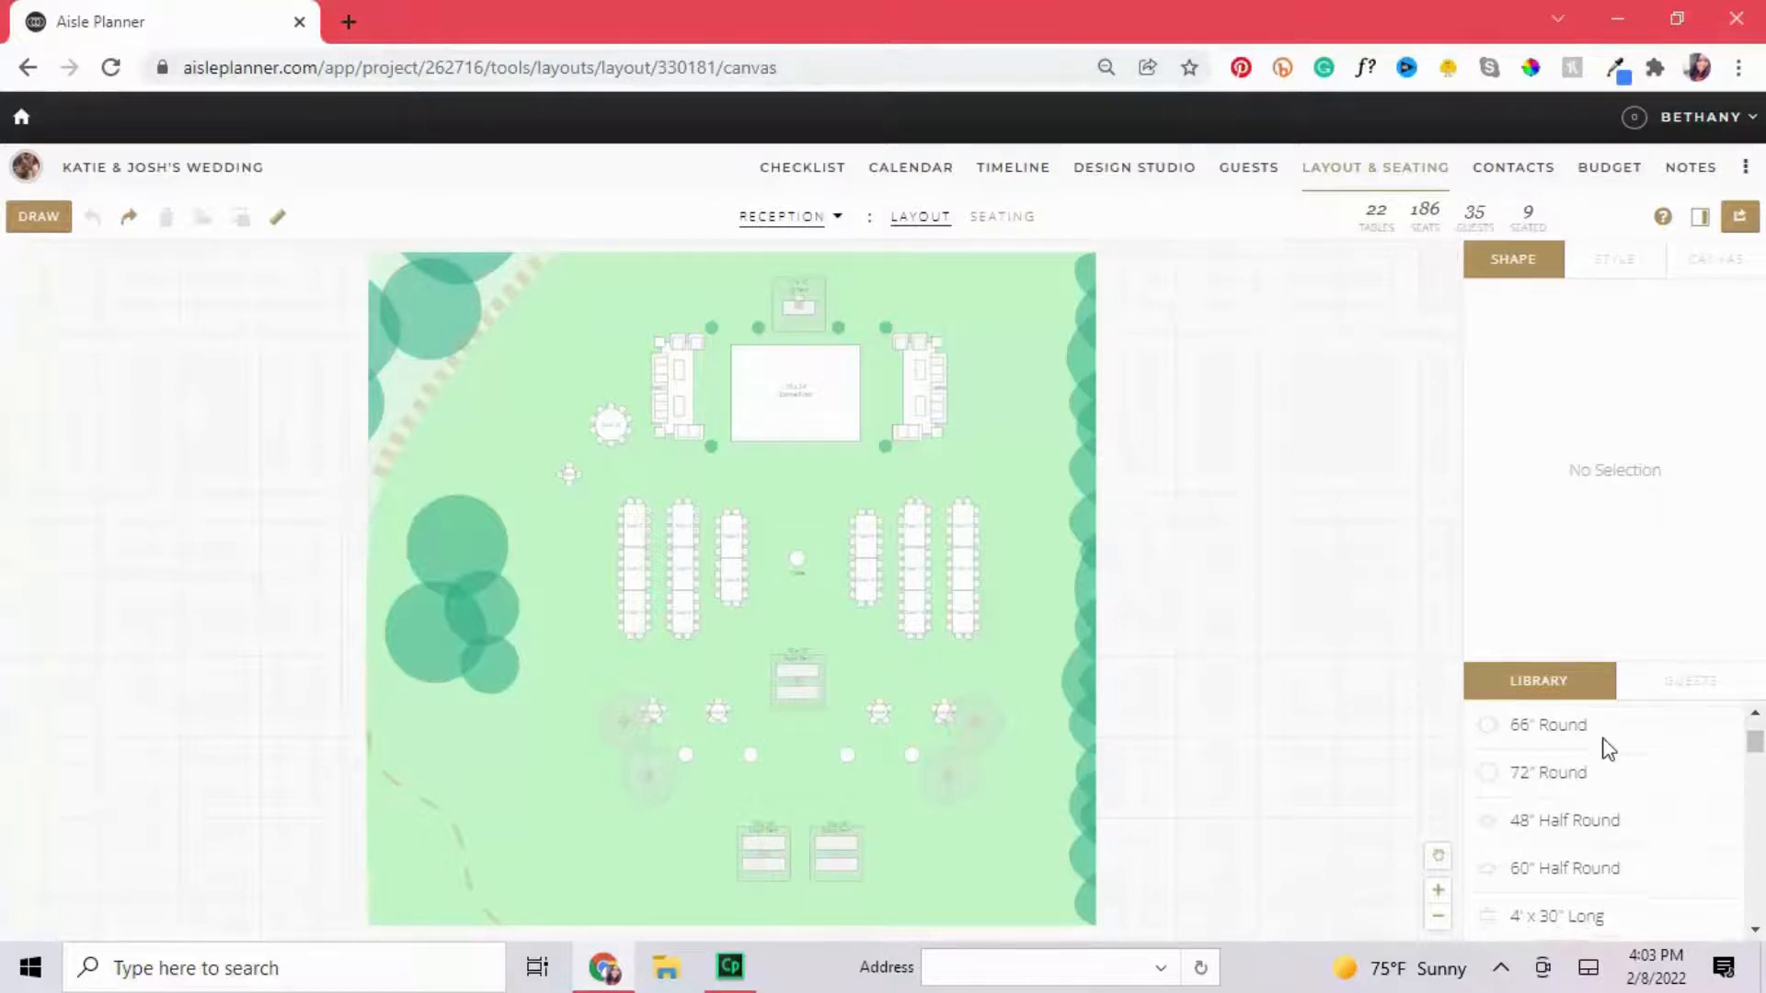
Browse the layout library's tables with and without chairs, lounge furniture, bars and ceremony seating.
scroll(1604, 744, "down", 3)
scroll(1636, 796, "down", 6)
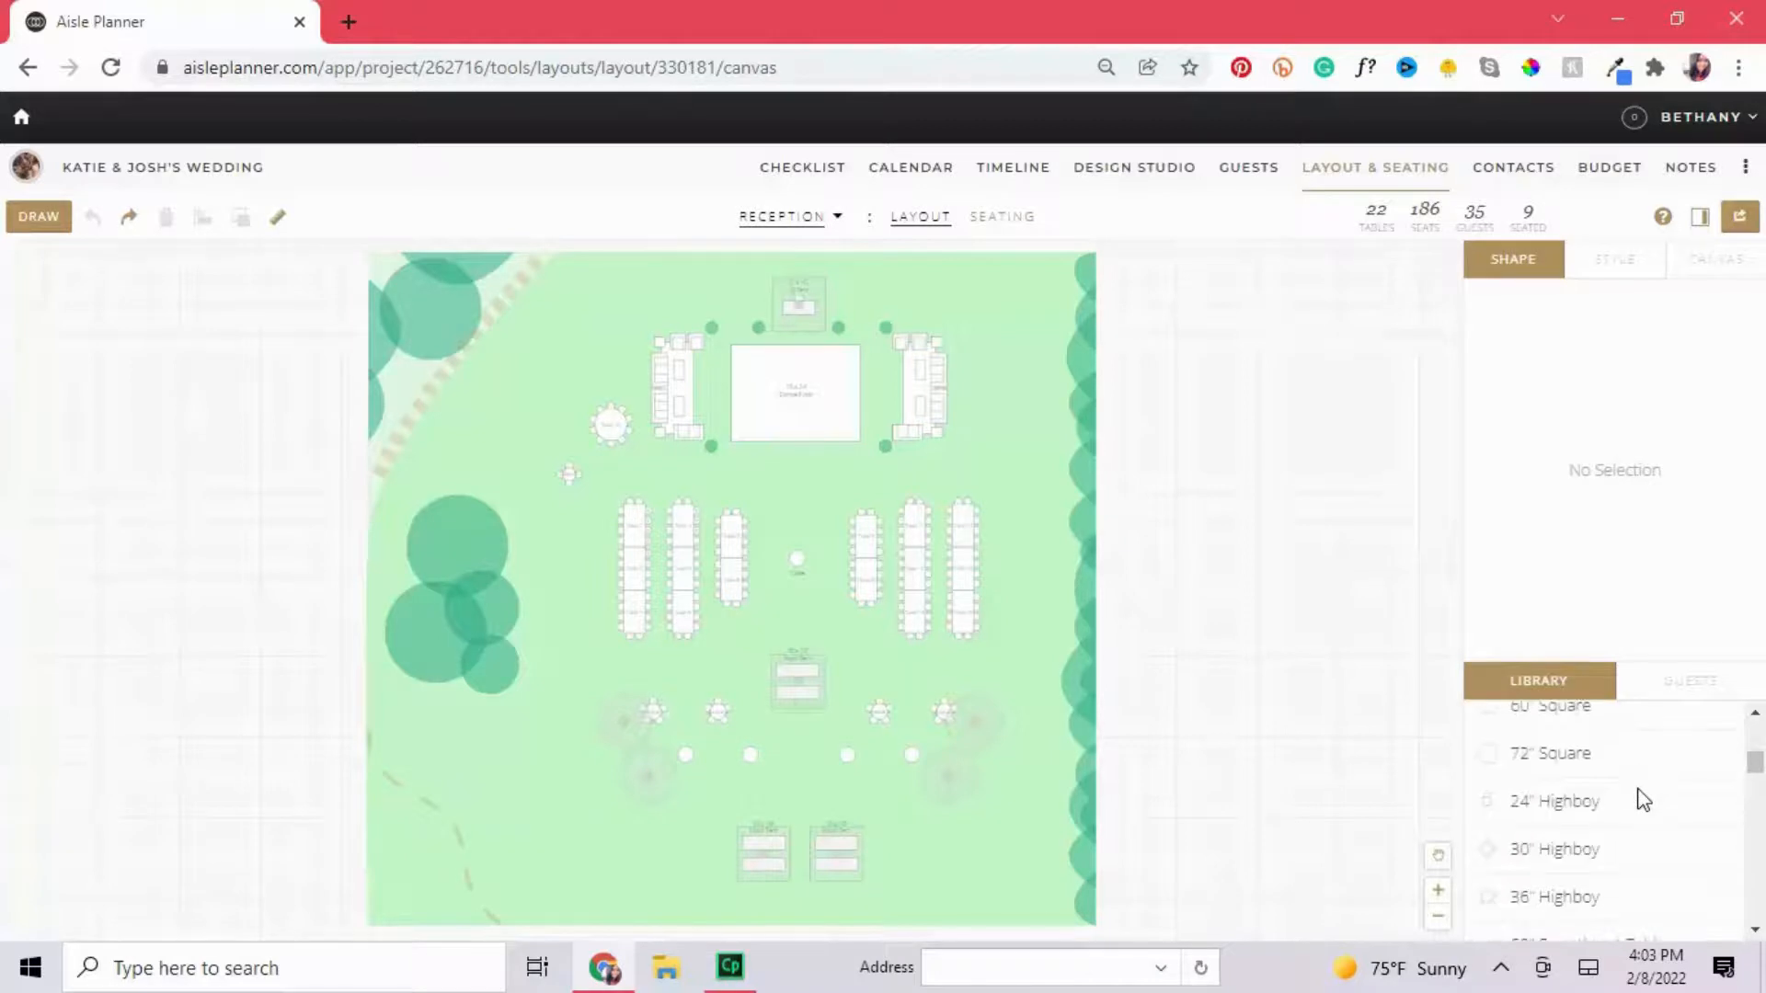
scroll(1643, 796, "down", 6)
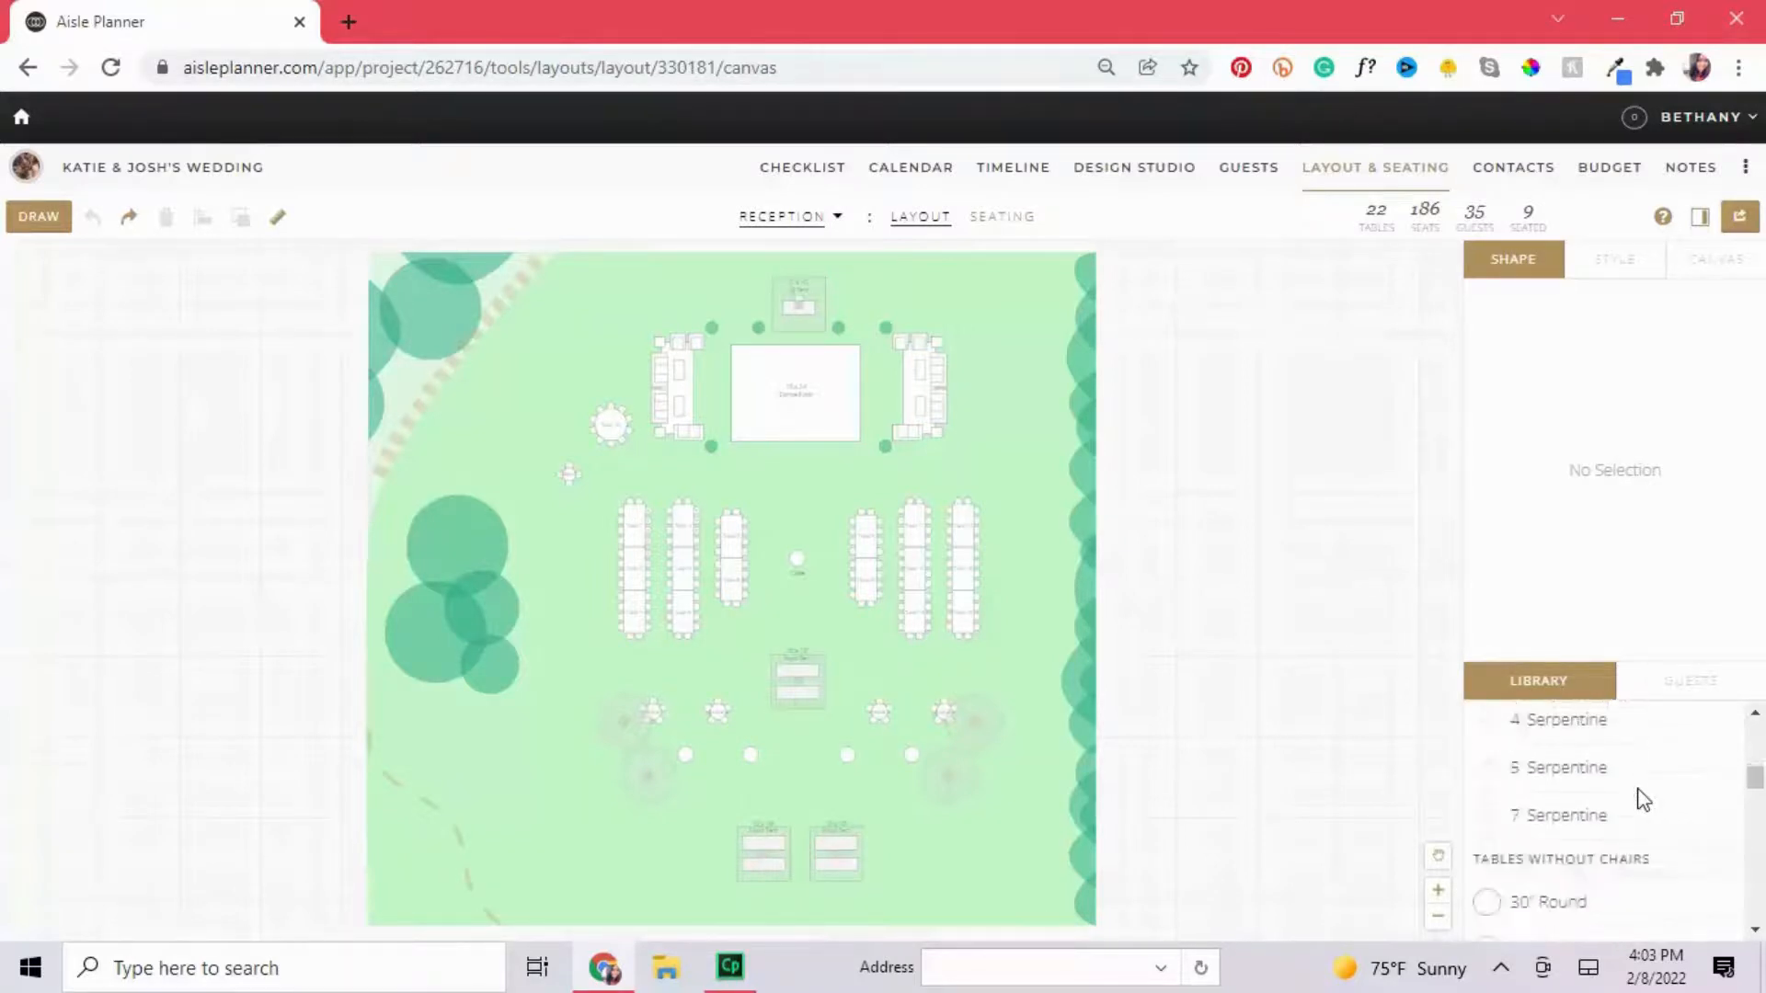
scroll(1642, 798, "down", 5)
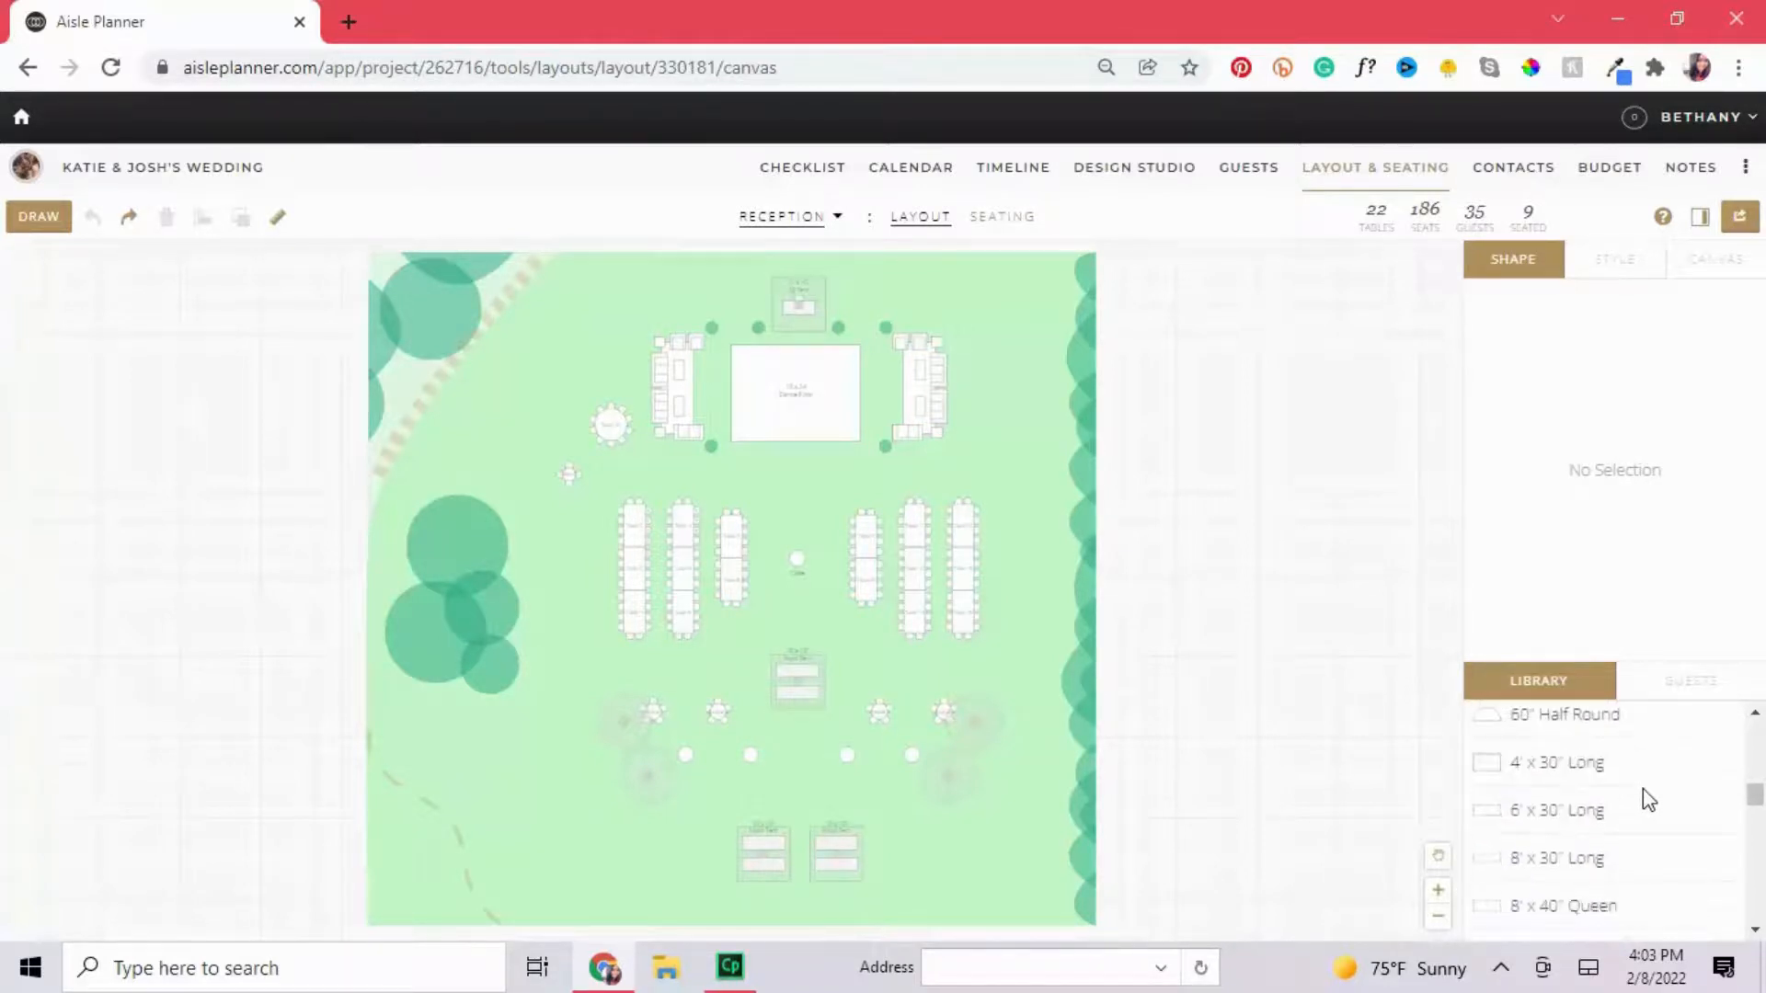
scroll(1642, 798, "down", 6)
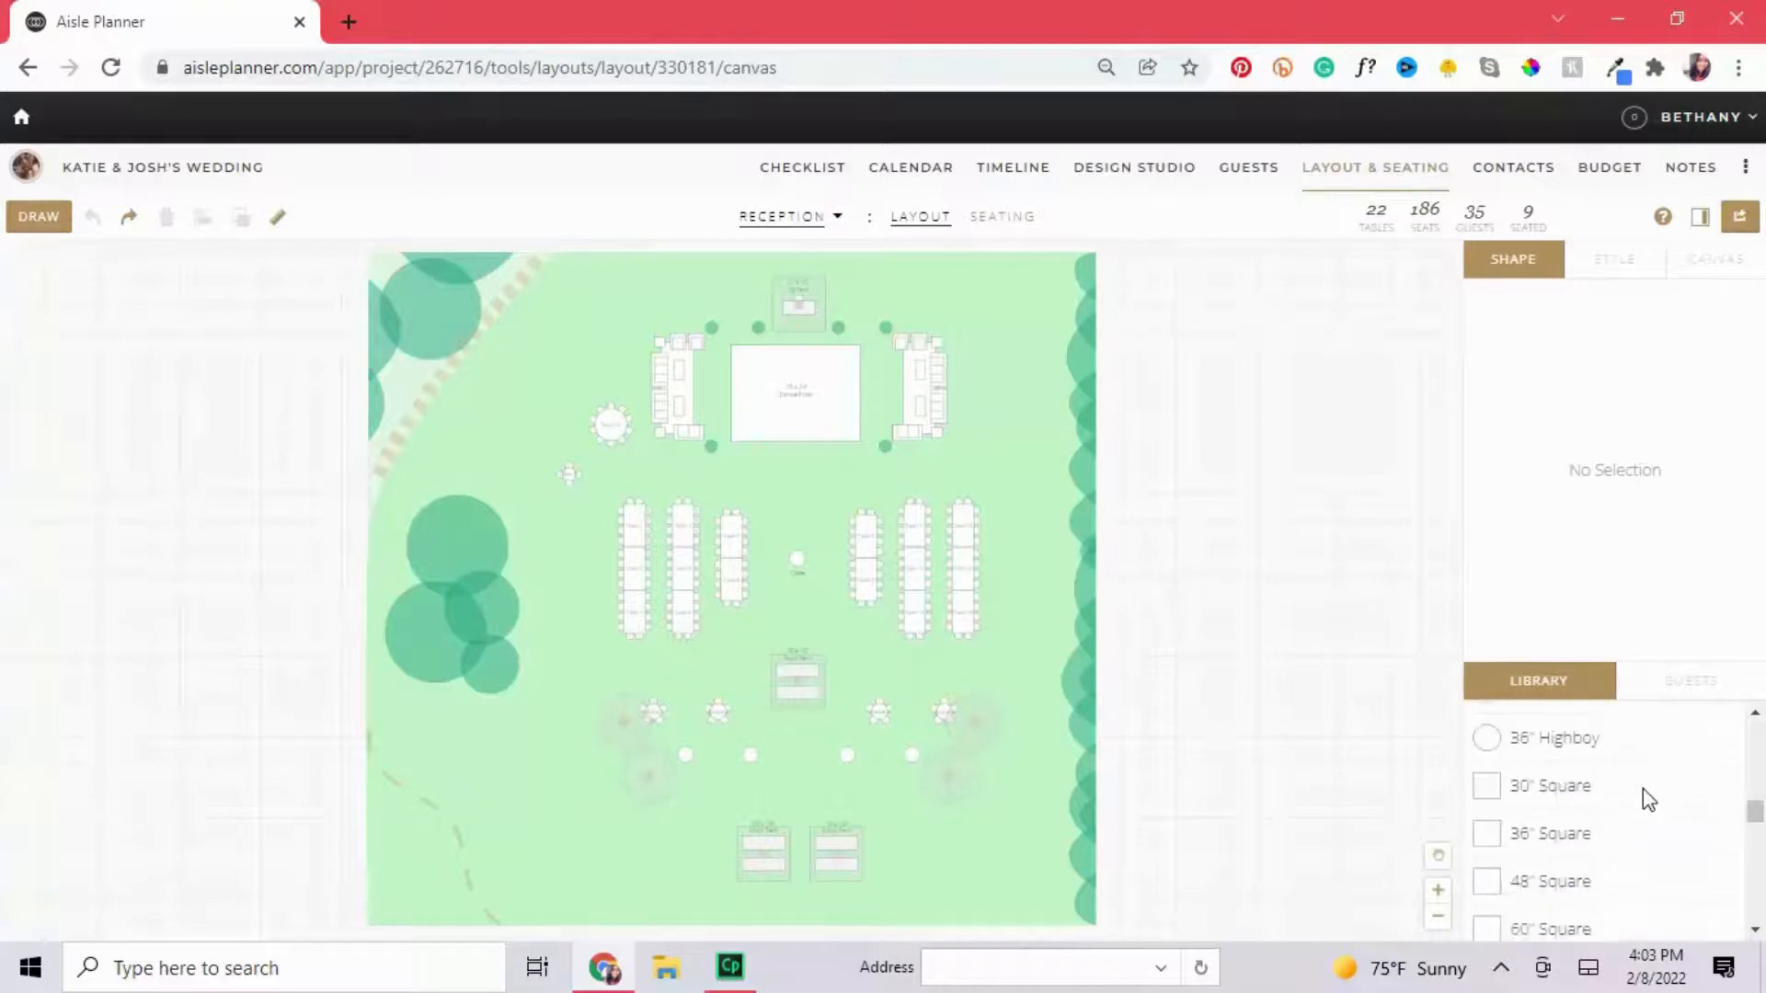
scroll(1645, 798, "down", 4)
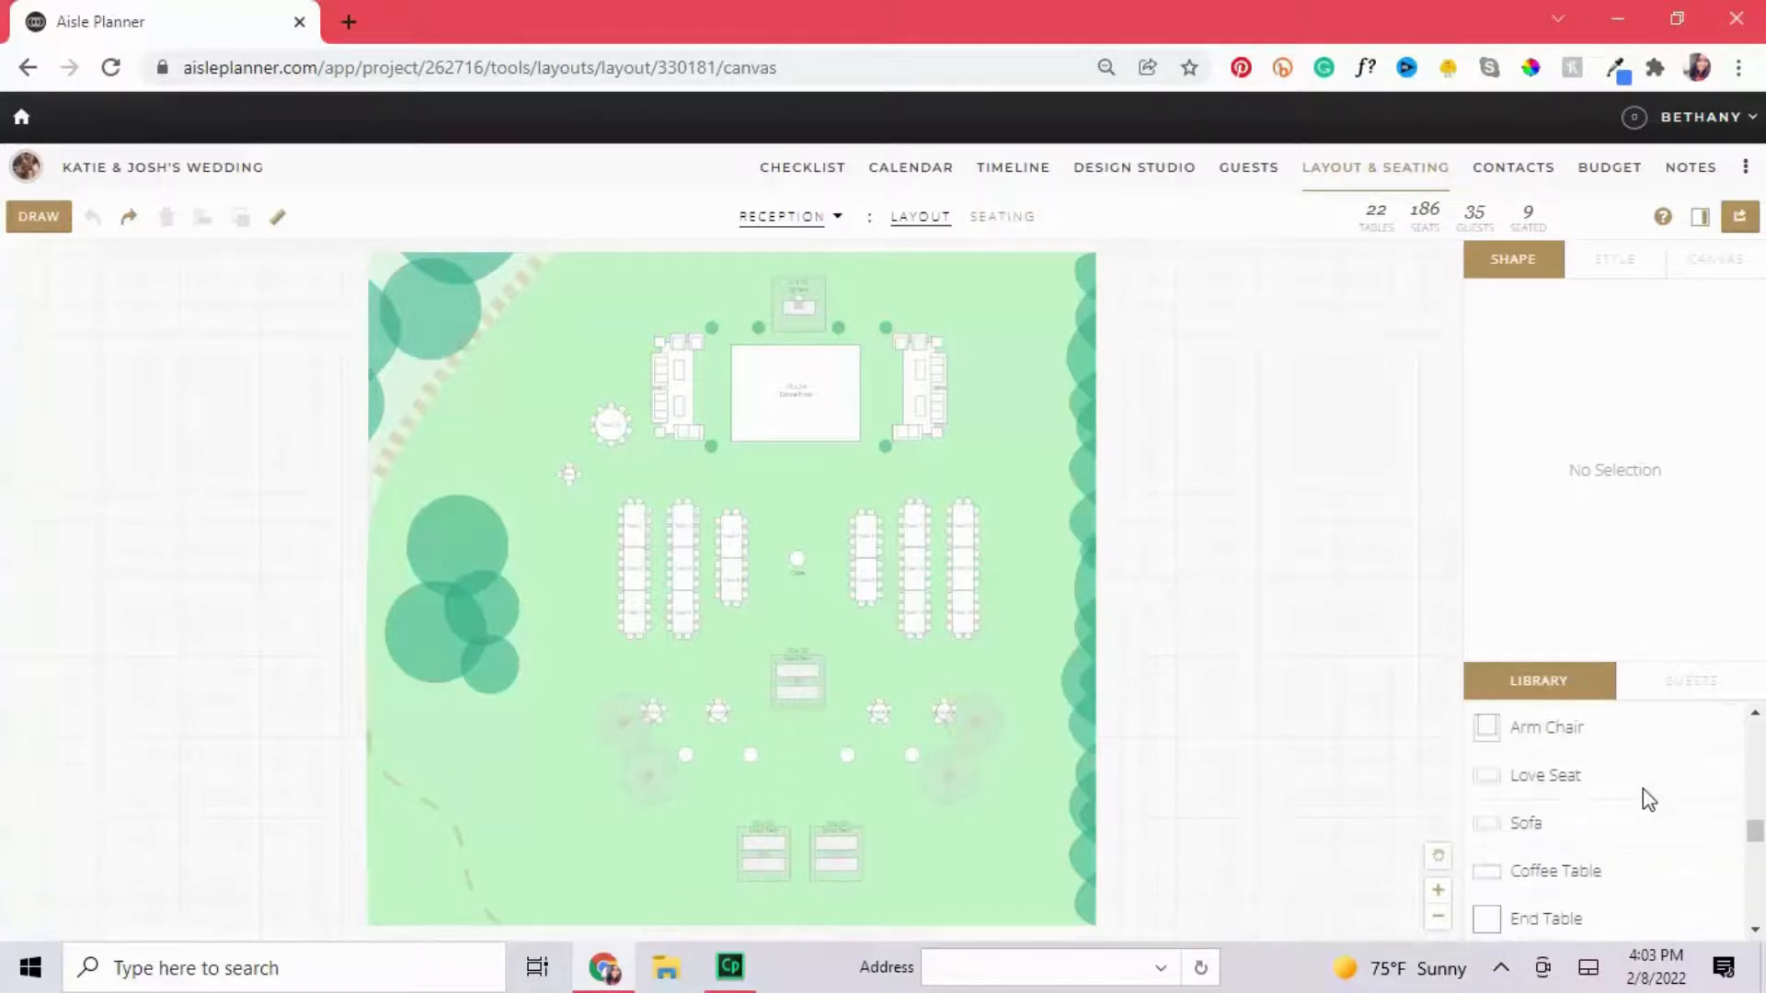
scroll(1644, 793, "down", 5)
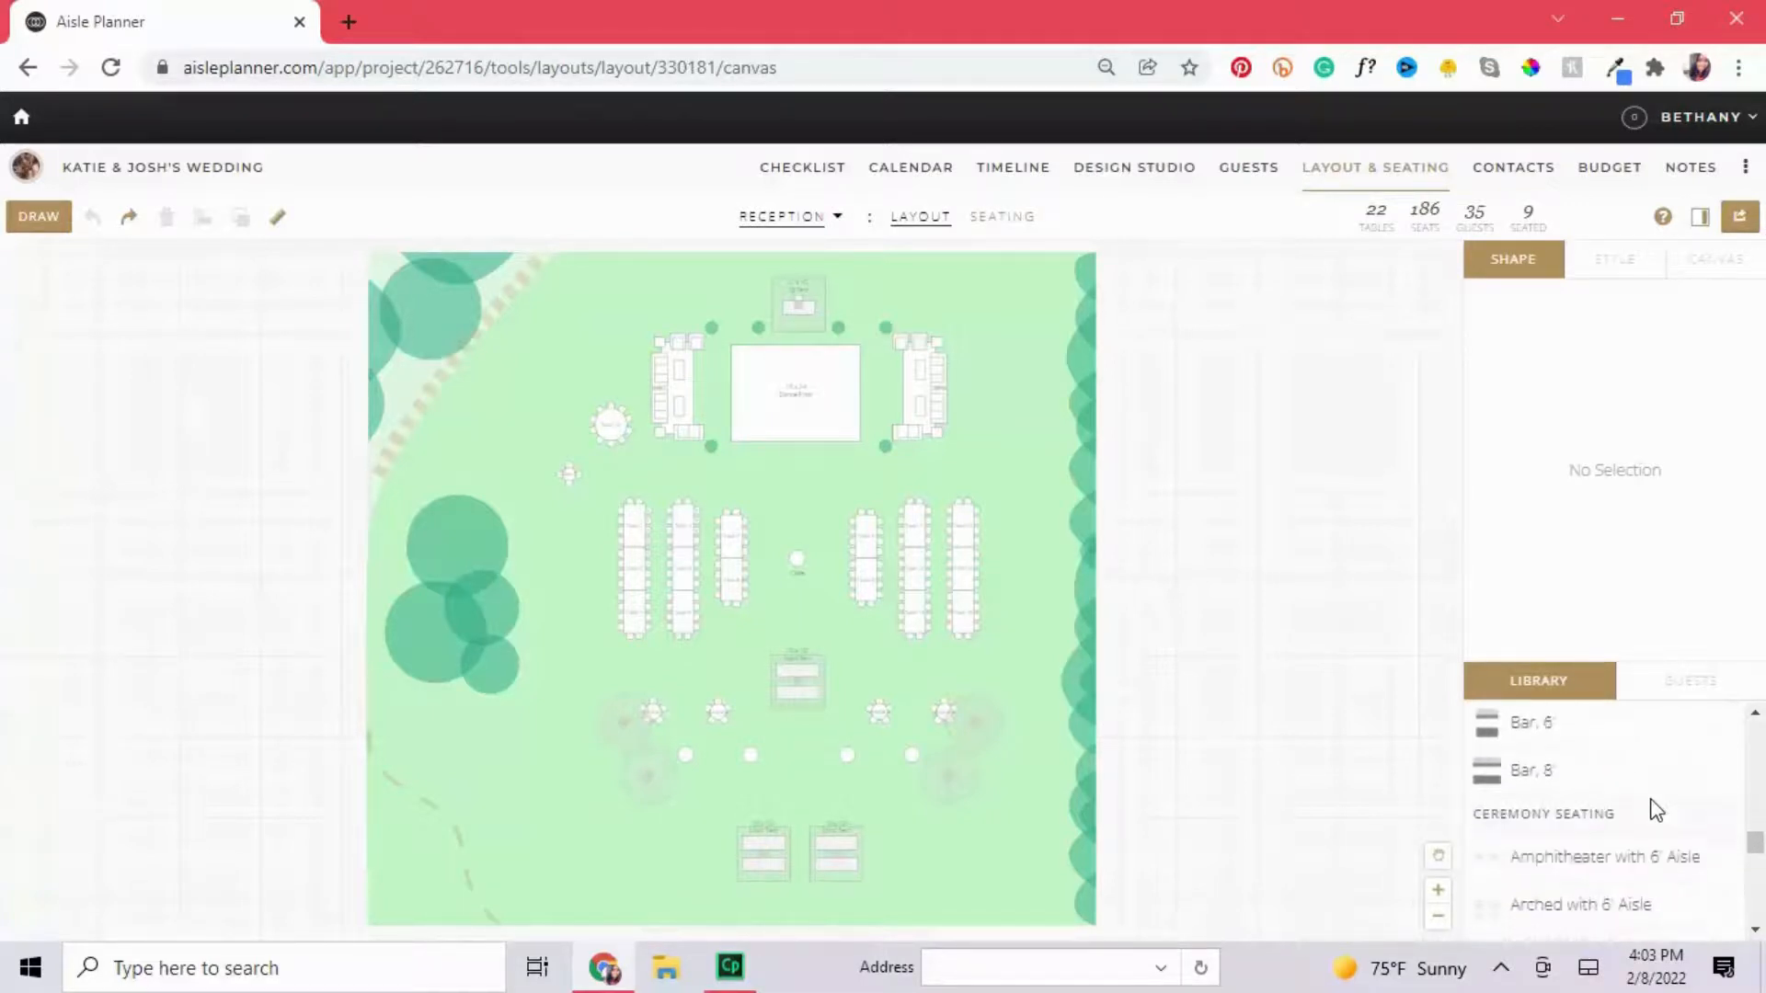
scroll(1655, 811, "down", 1)
scroll(1651, 808, "up", 12)
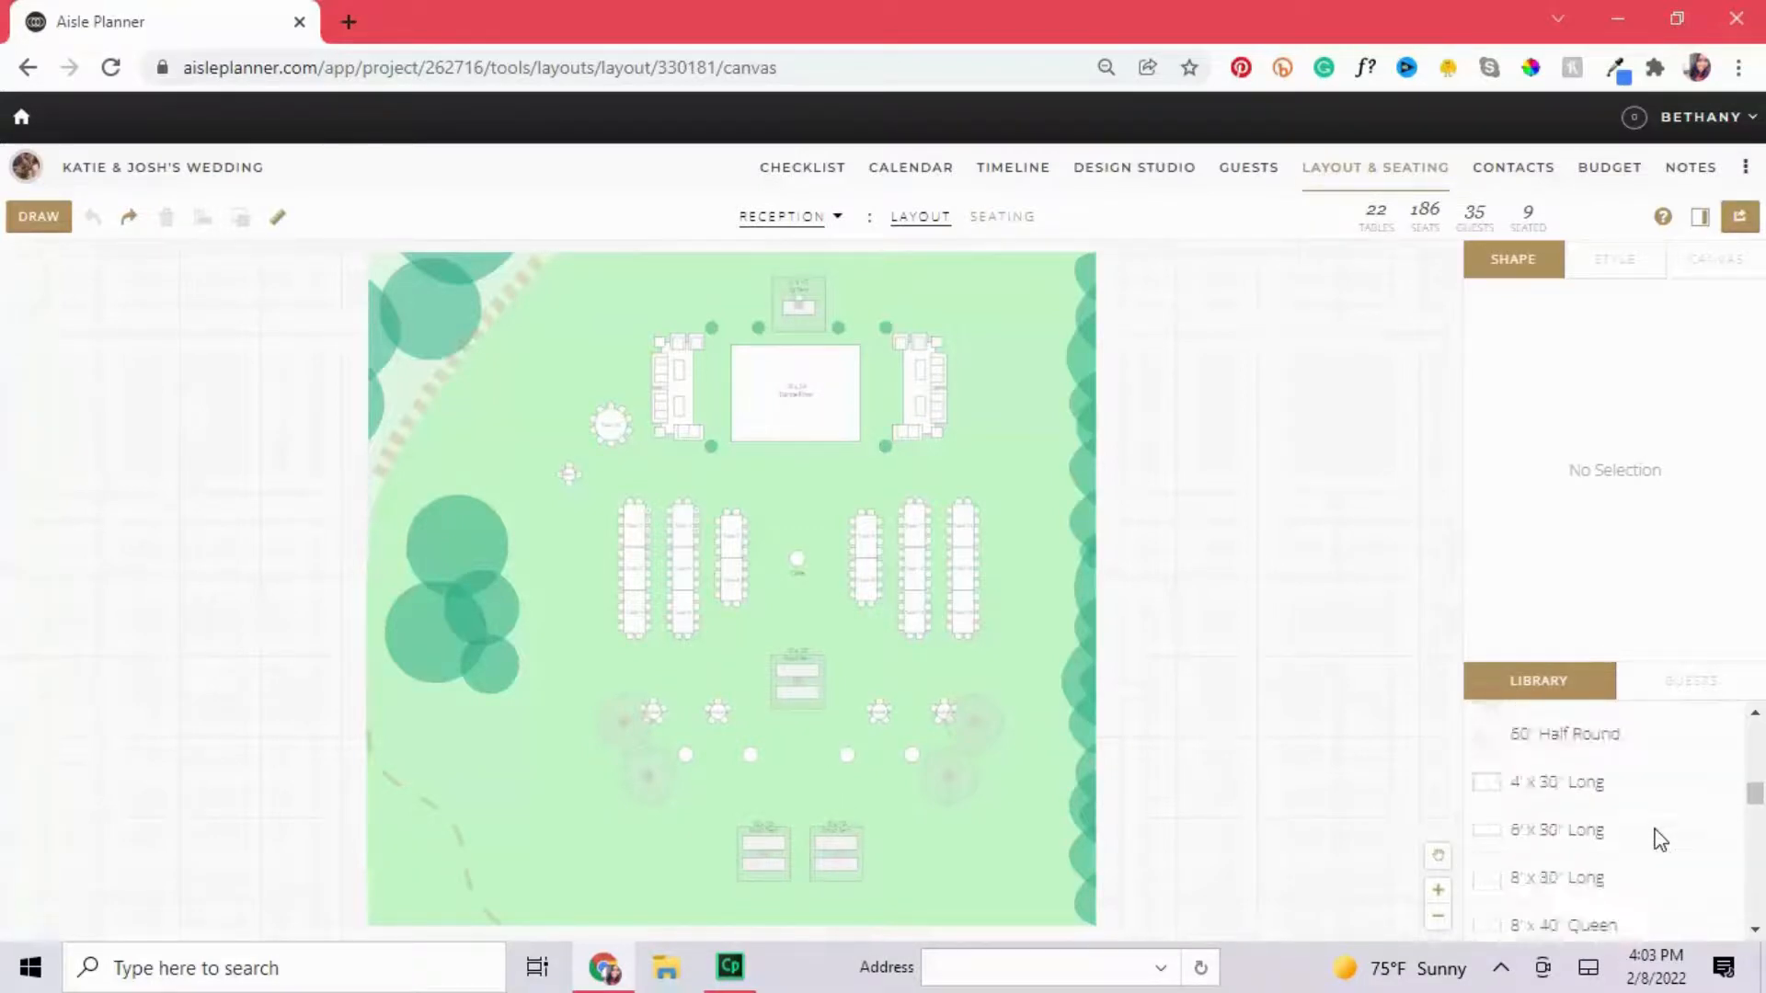
scroll(1656, 835, "down", 2)
scroll(1660, 837, "up", 5)
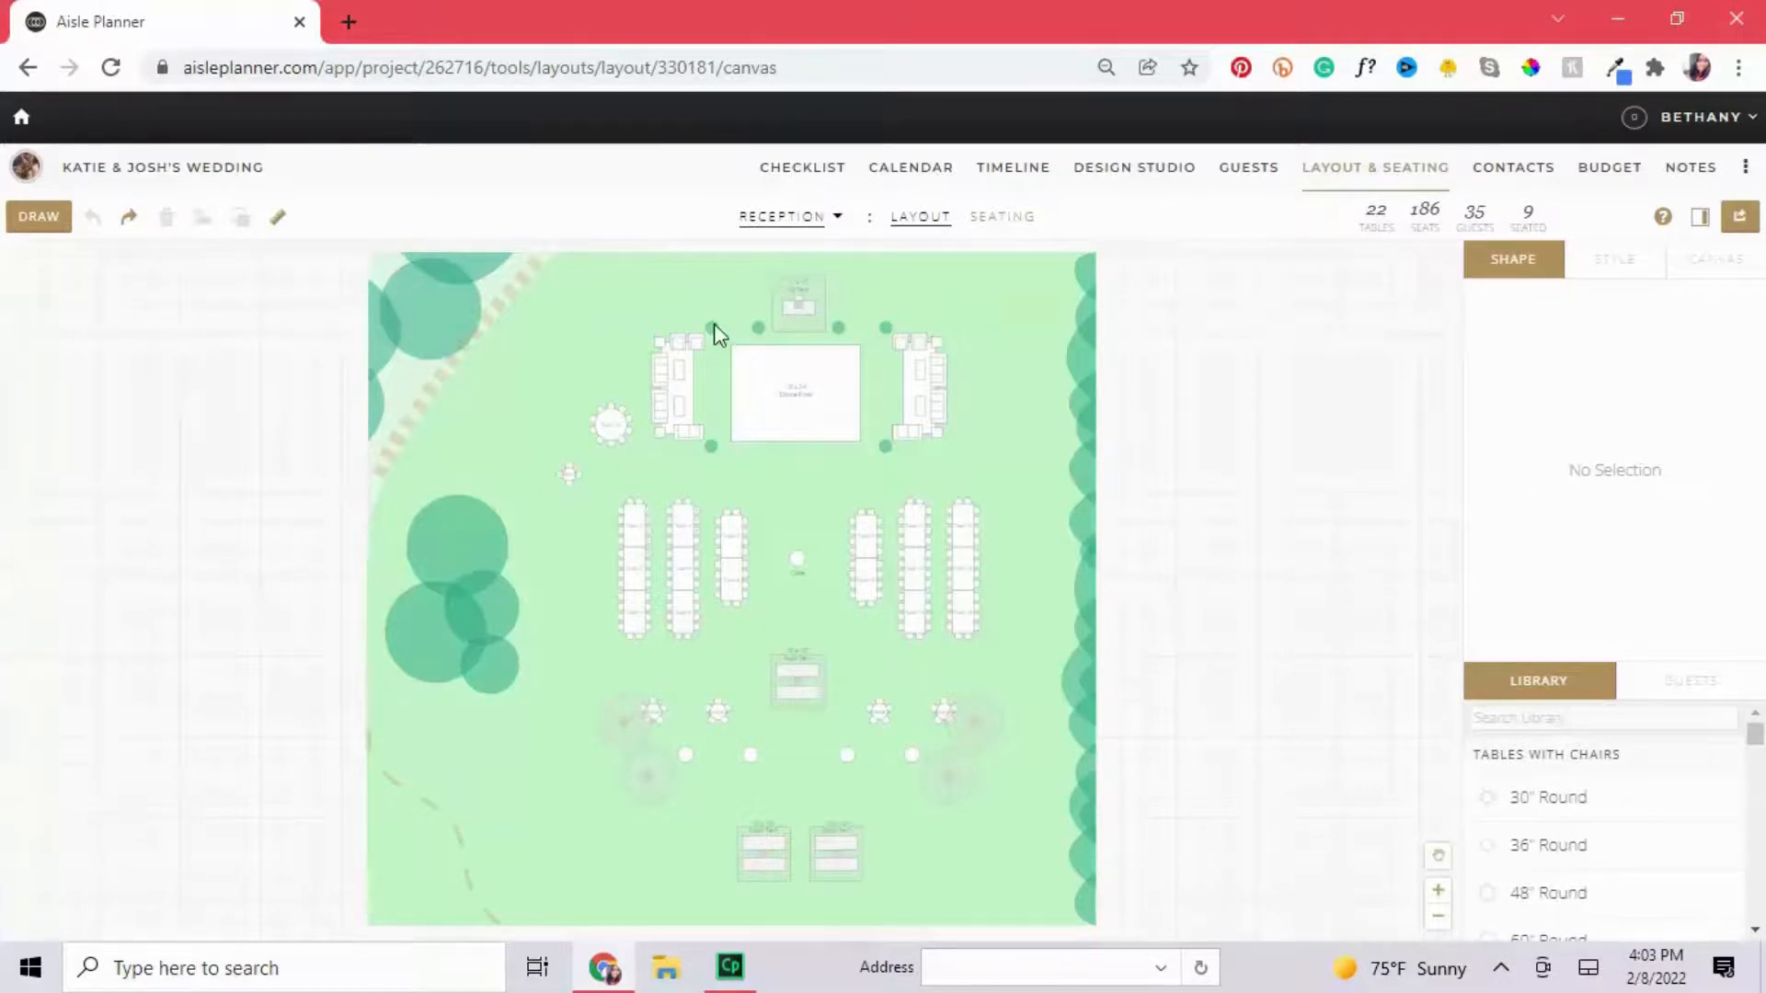
Select Table 1 on the reception layout and open its table name for editing.
left_click(1439, 890)
left_click(1439, 894)
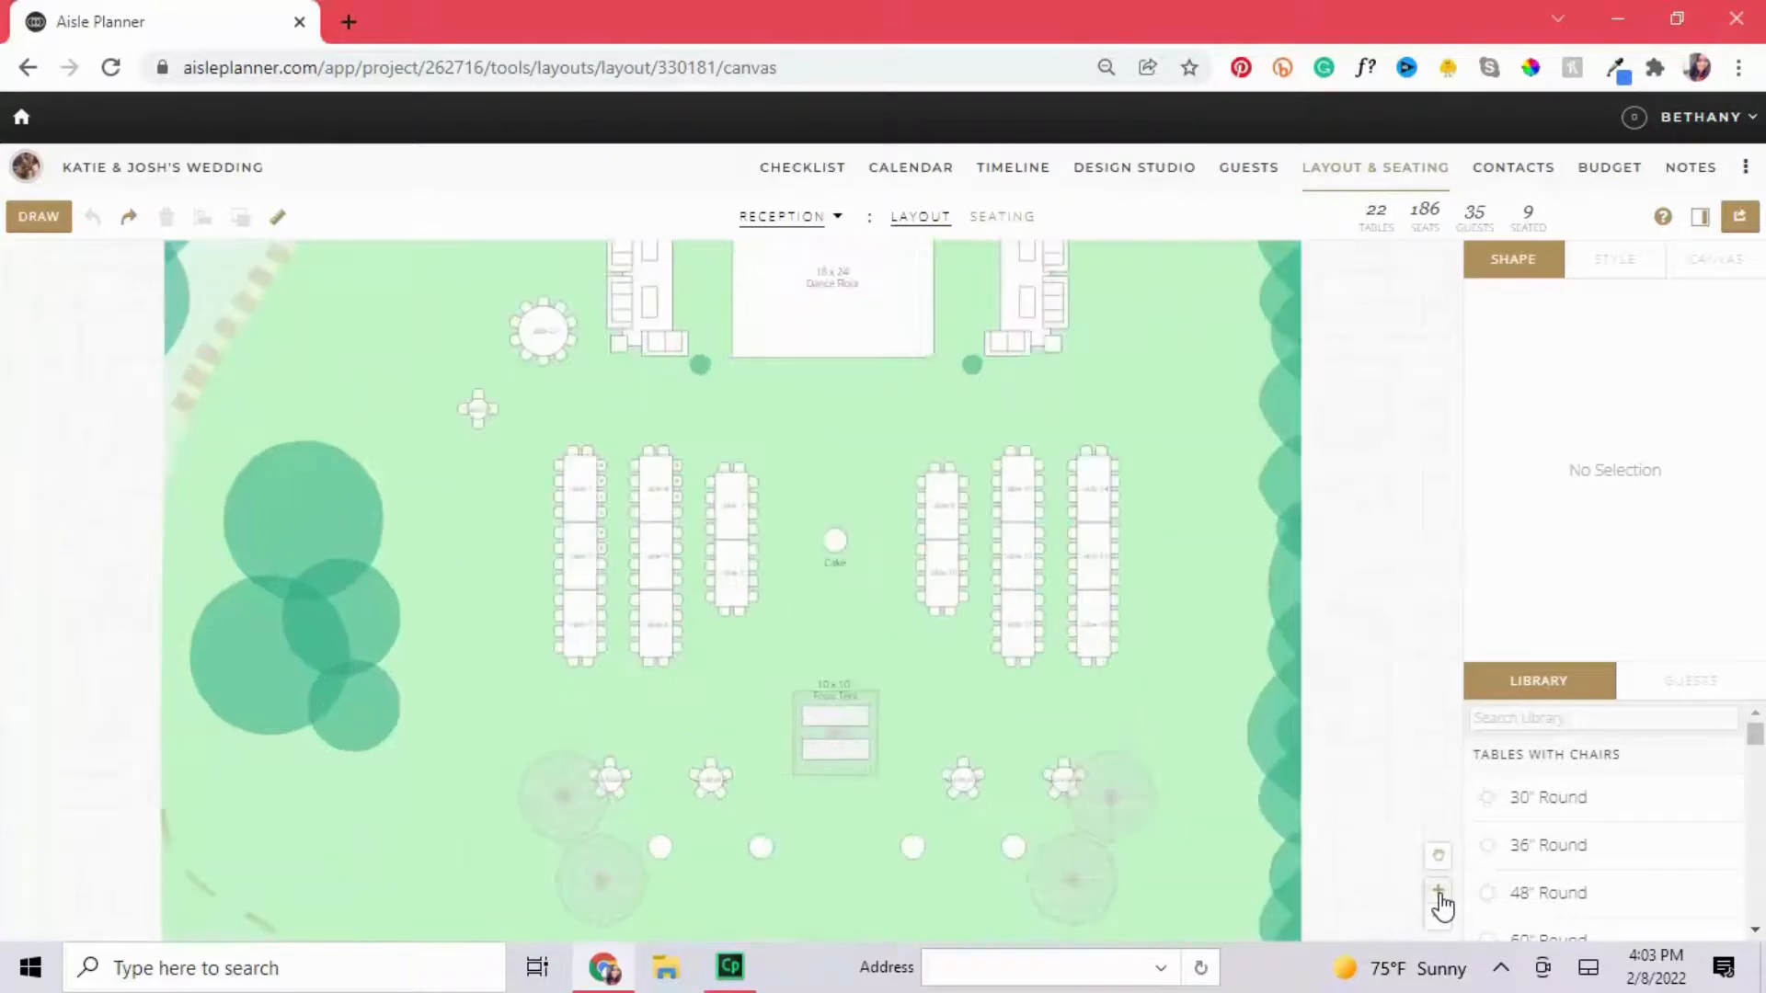
left_click(1439, 894)
left_click(1439, 892)
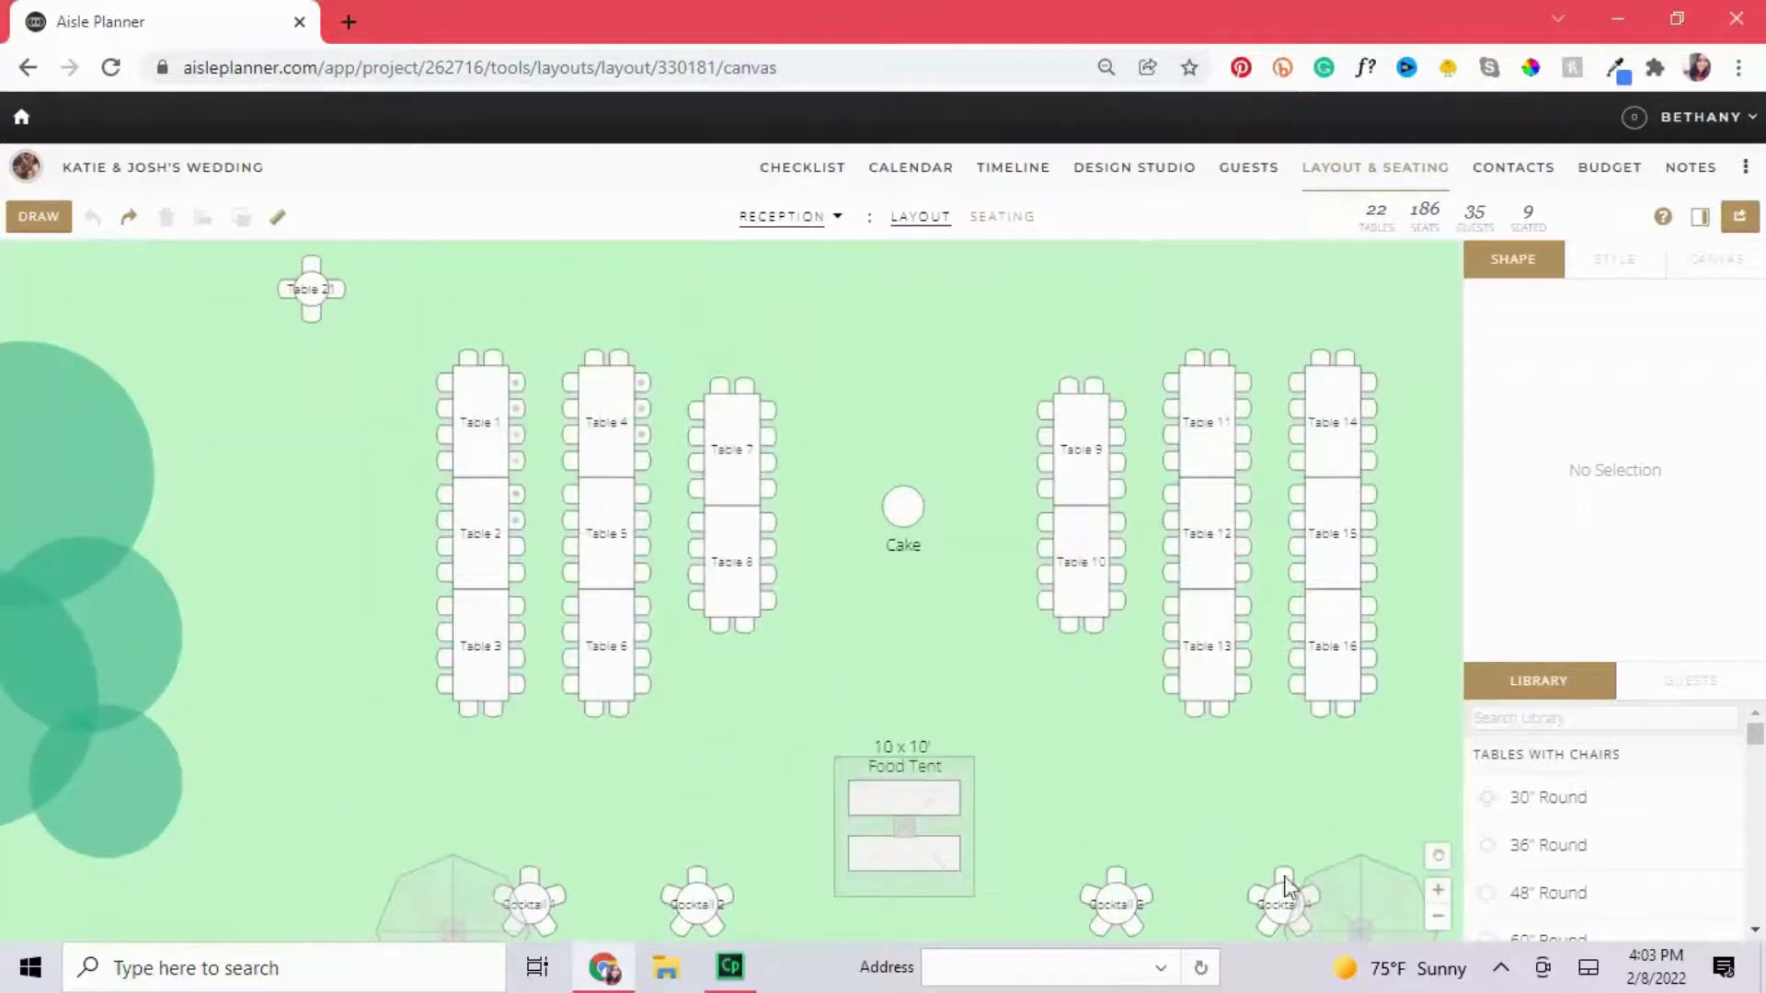
left_click(1439, 893)
left_click(1439, 894)
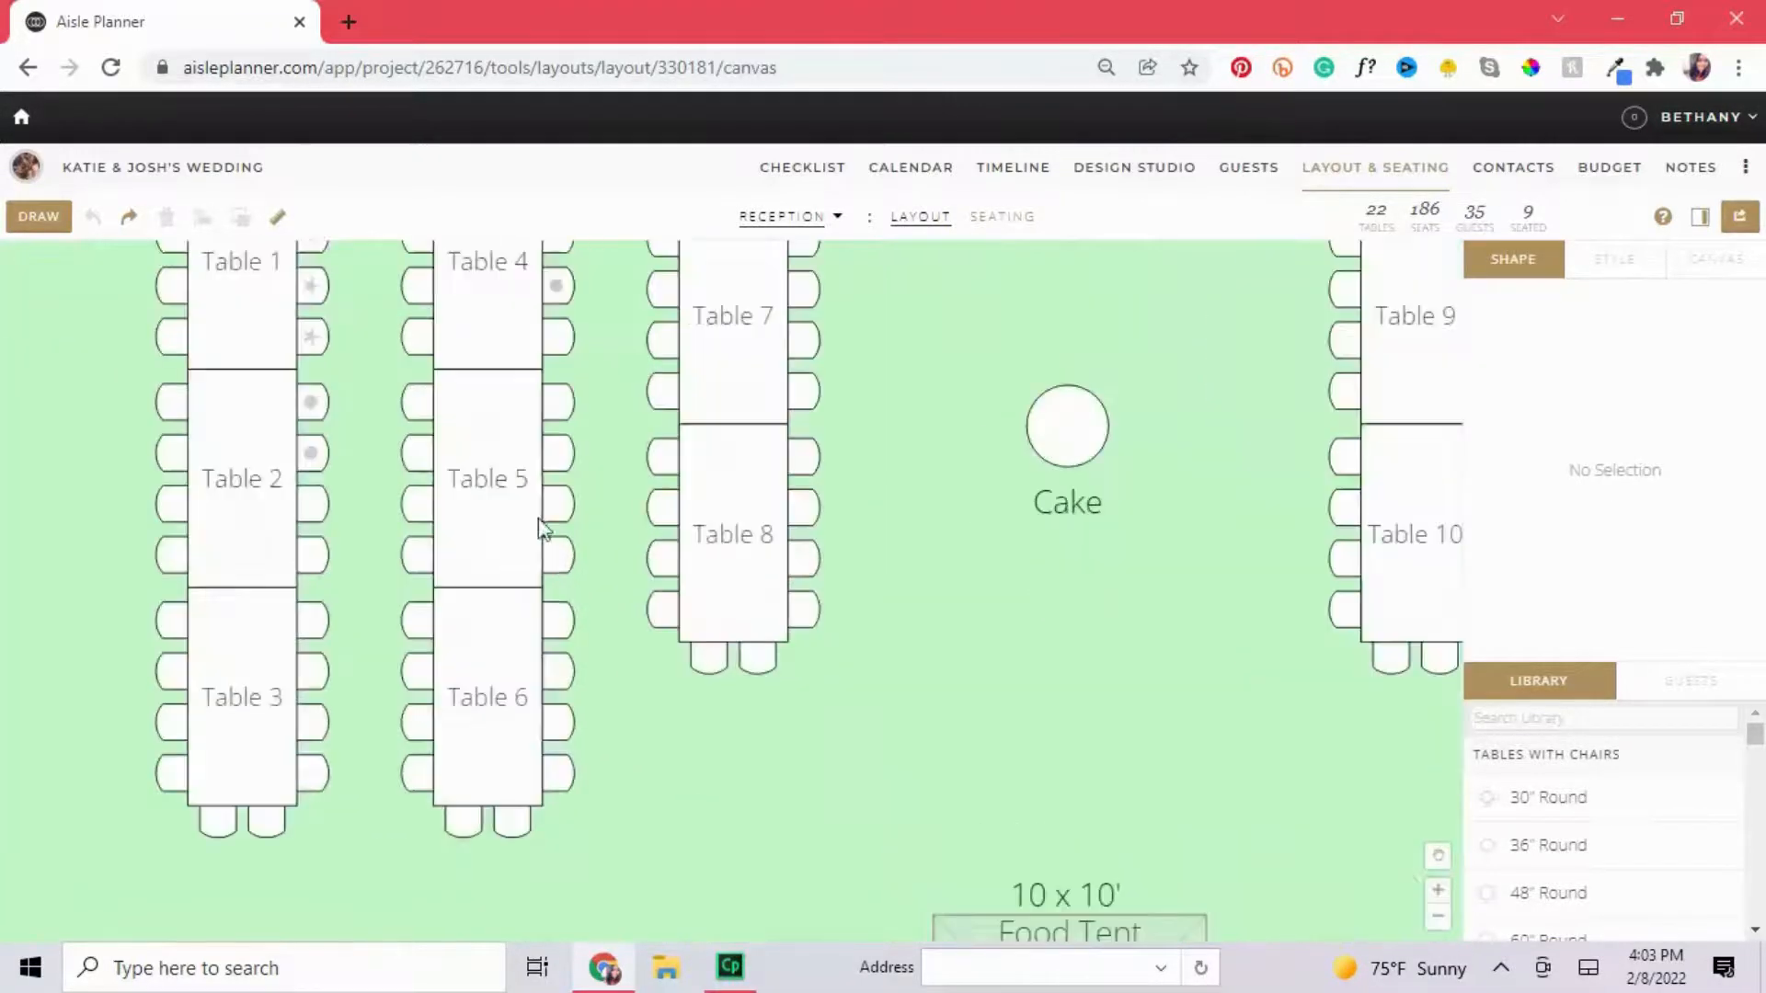
scroll(446, 493, "up", 3)
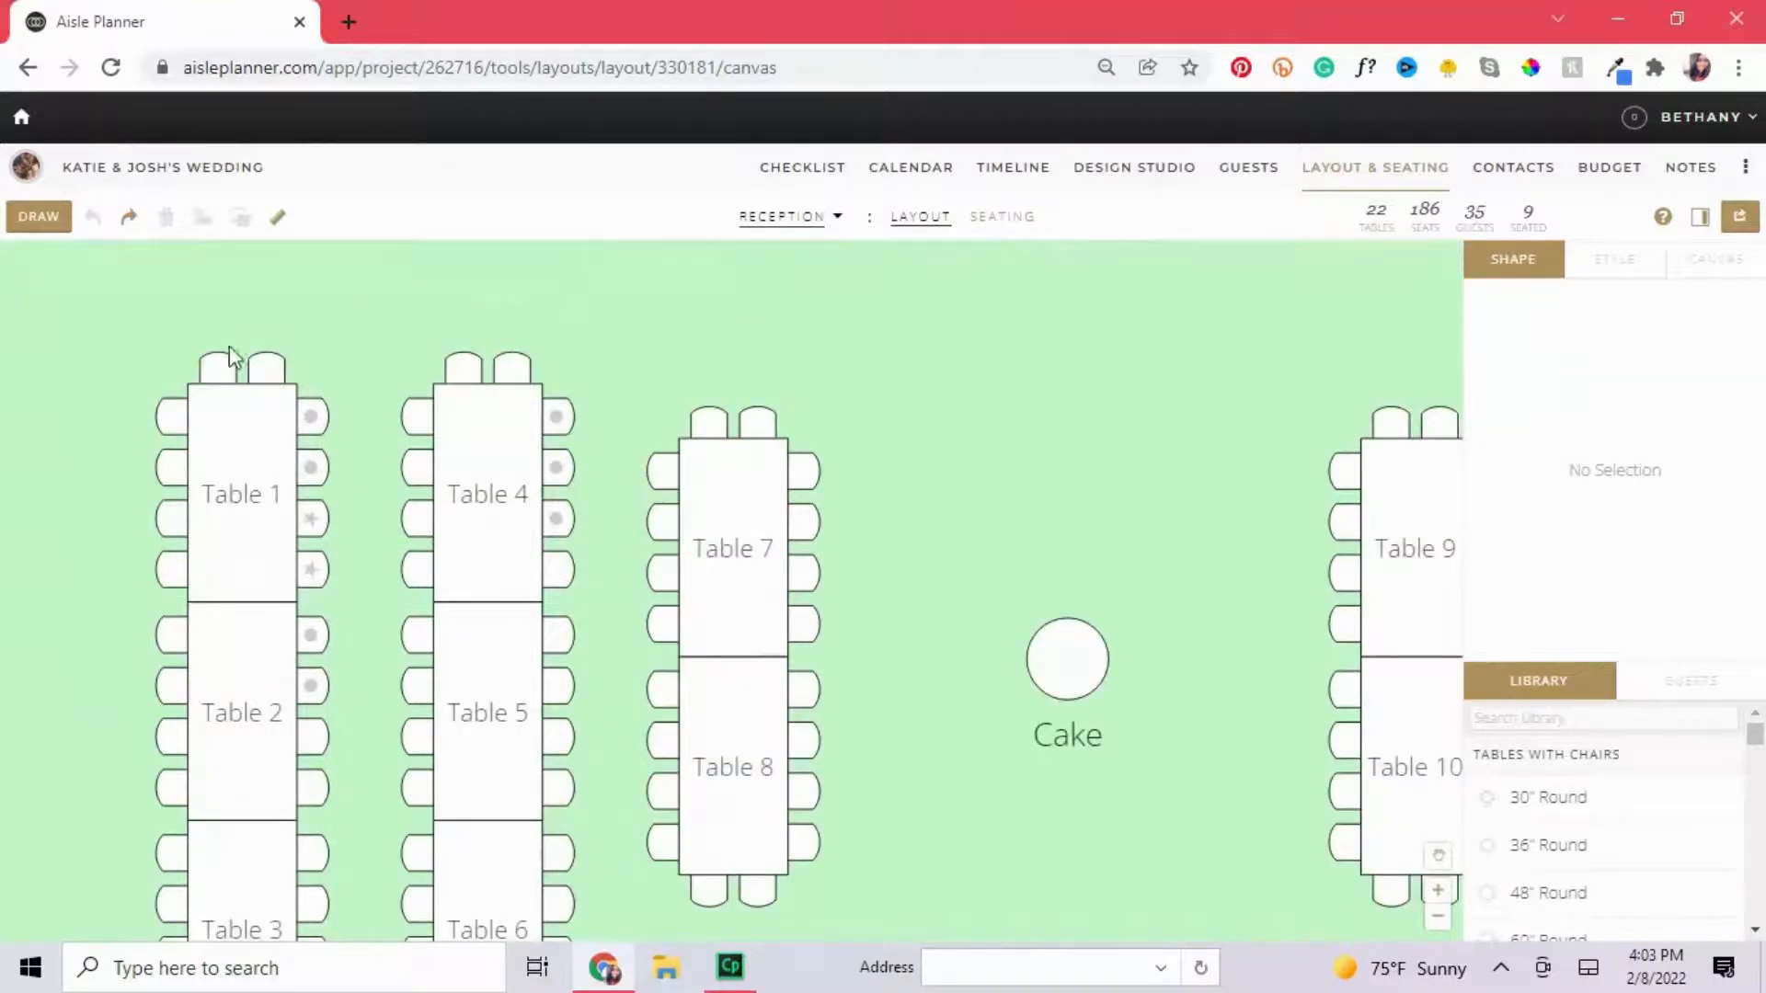
left_click(236, 501)
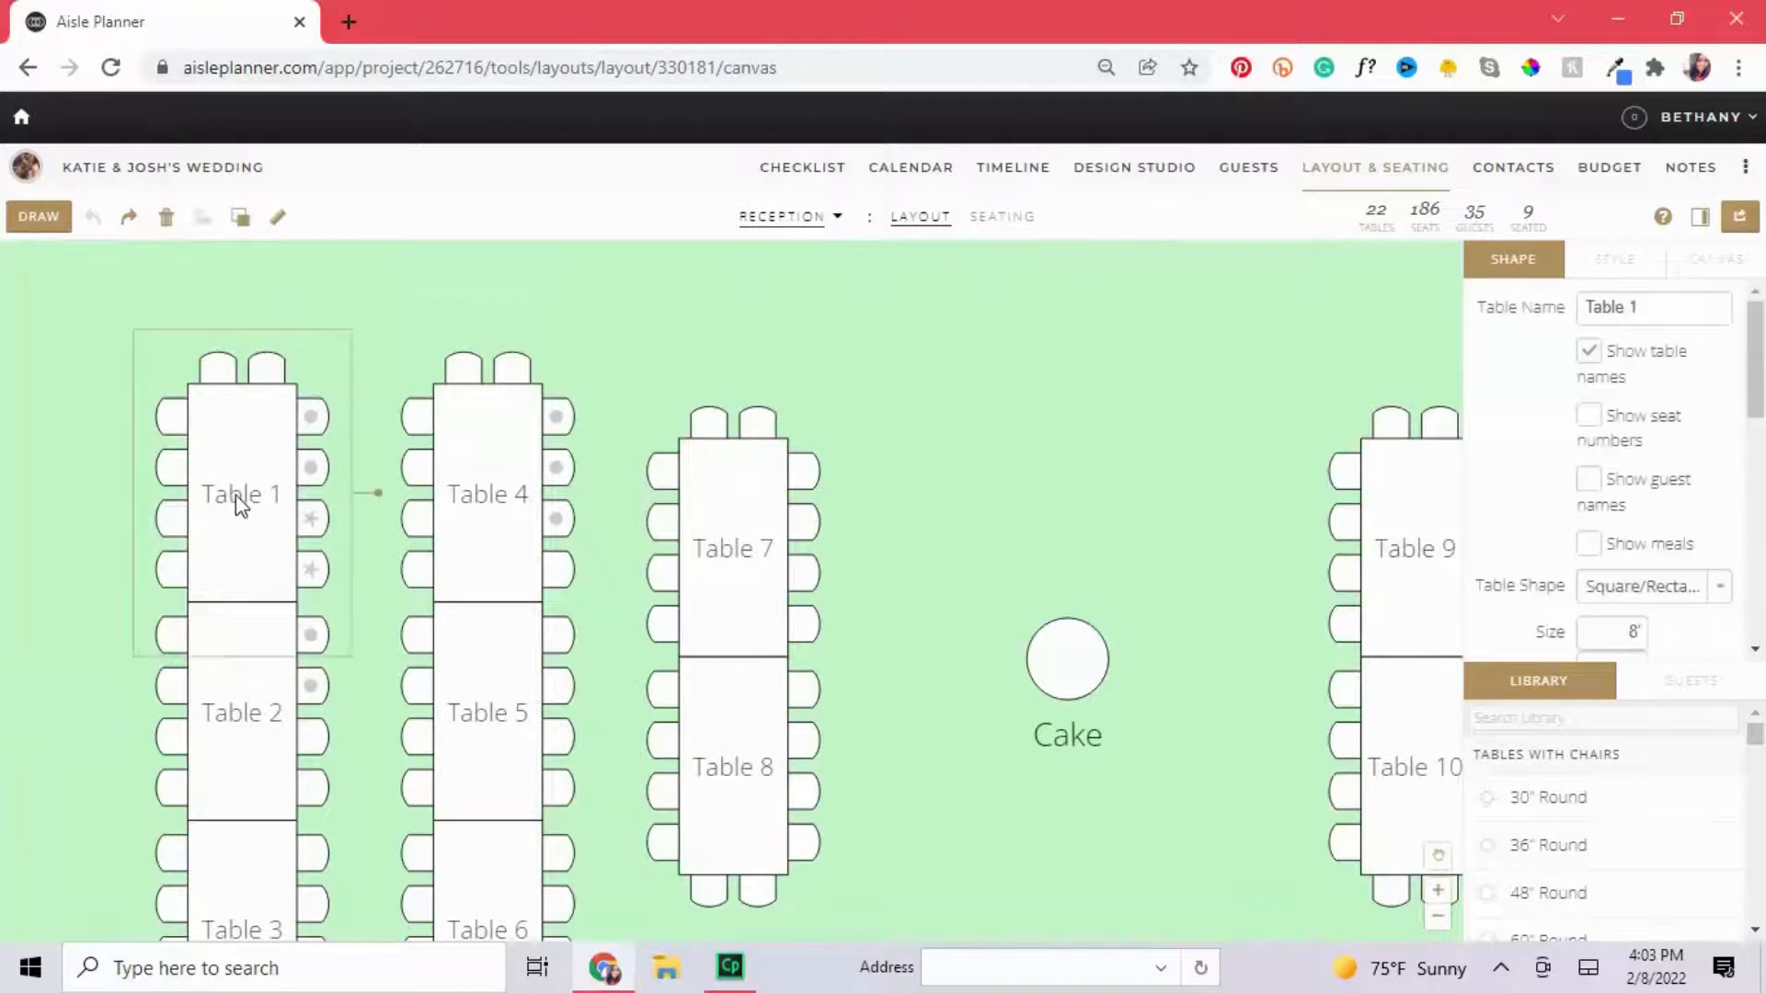
triple_click(1647, 312)
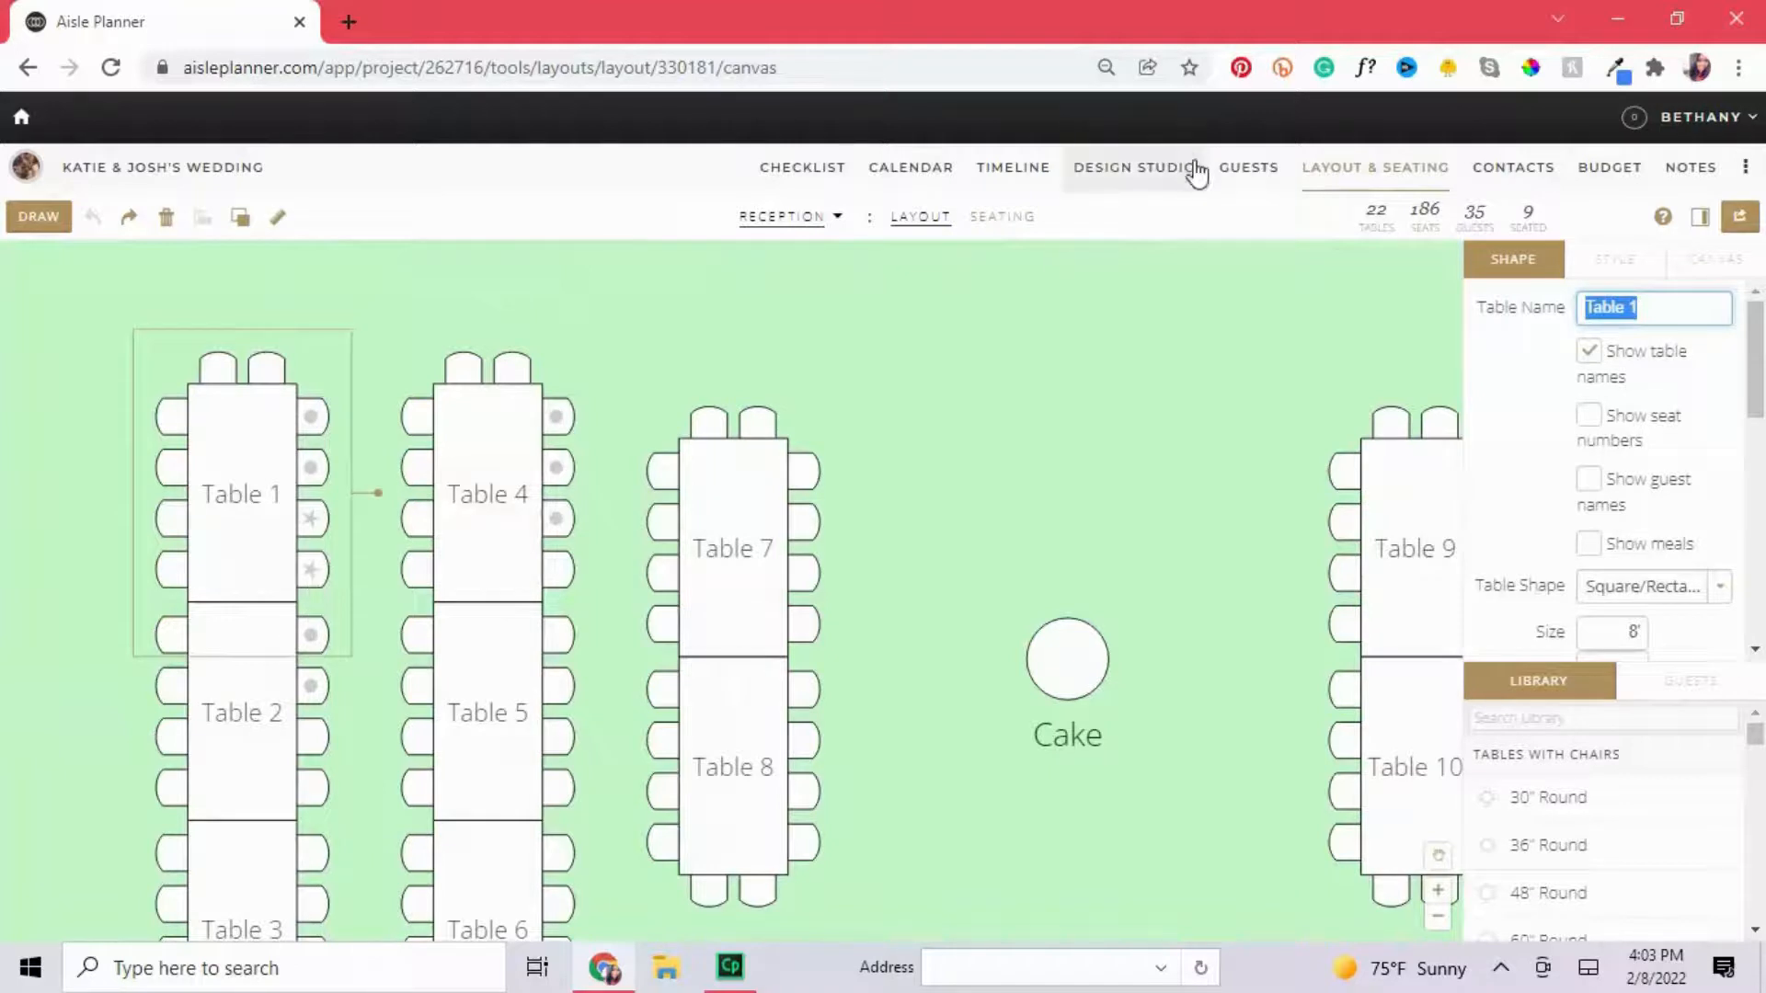
Switch the reception to its seating lists and assign a guest from the name search to seat 3 of Table 2.
left_click(1012, 220)
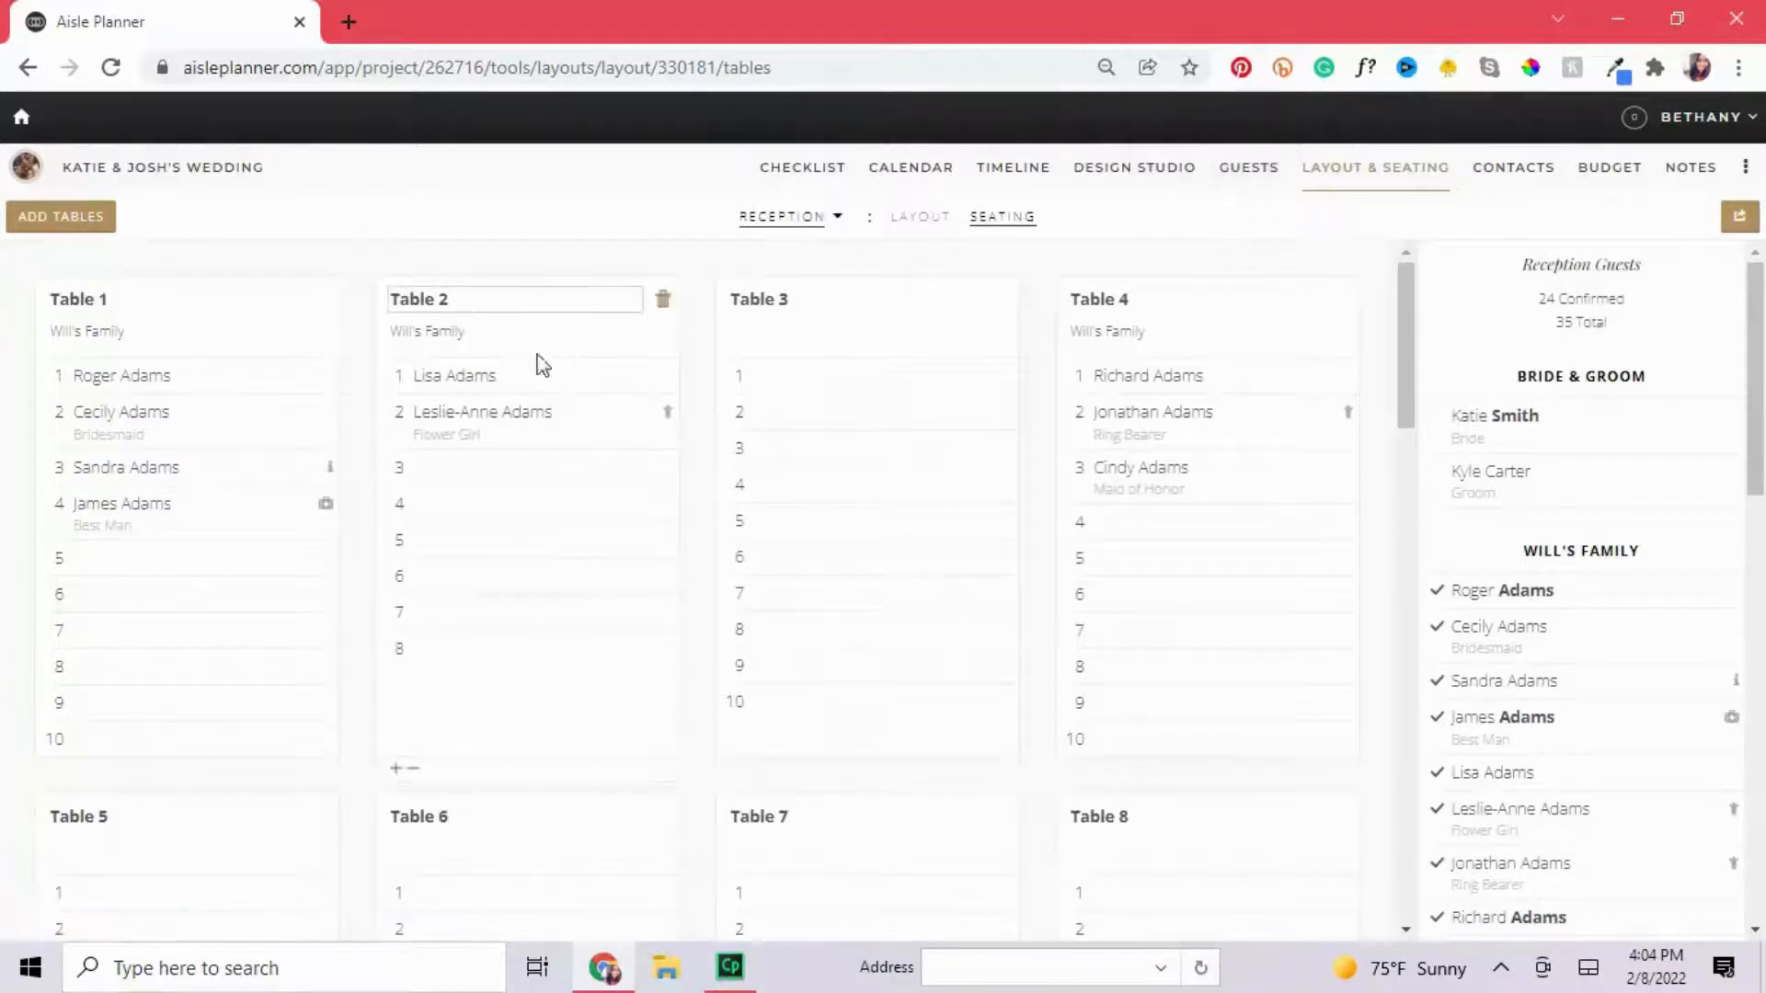
left_click(492, 466)
type("ada")
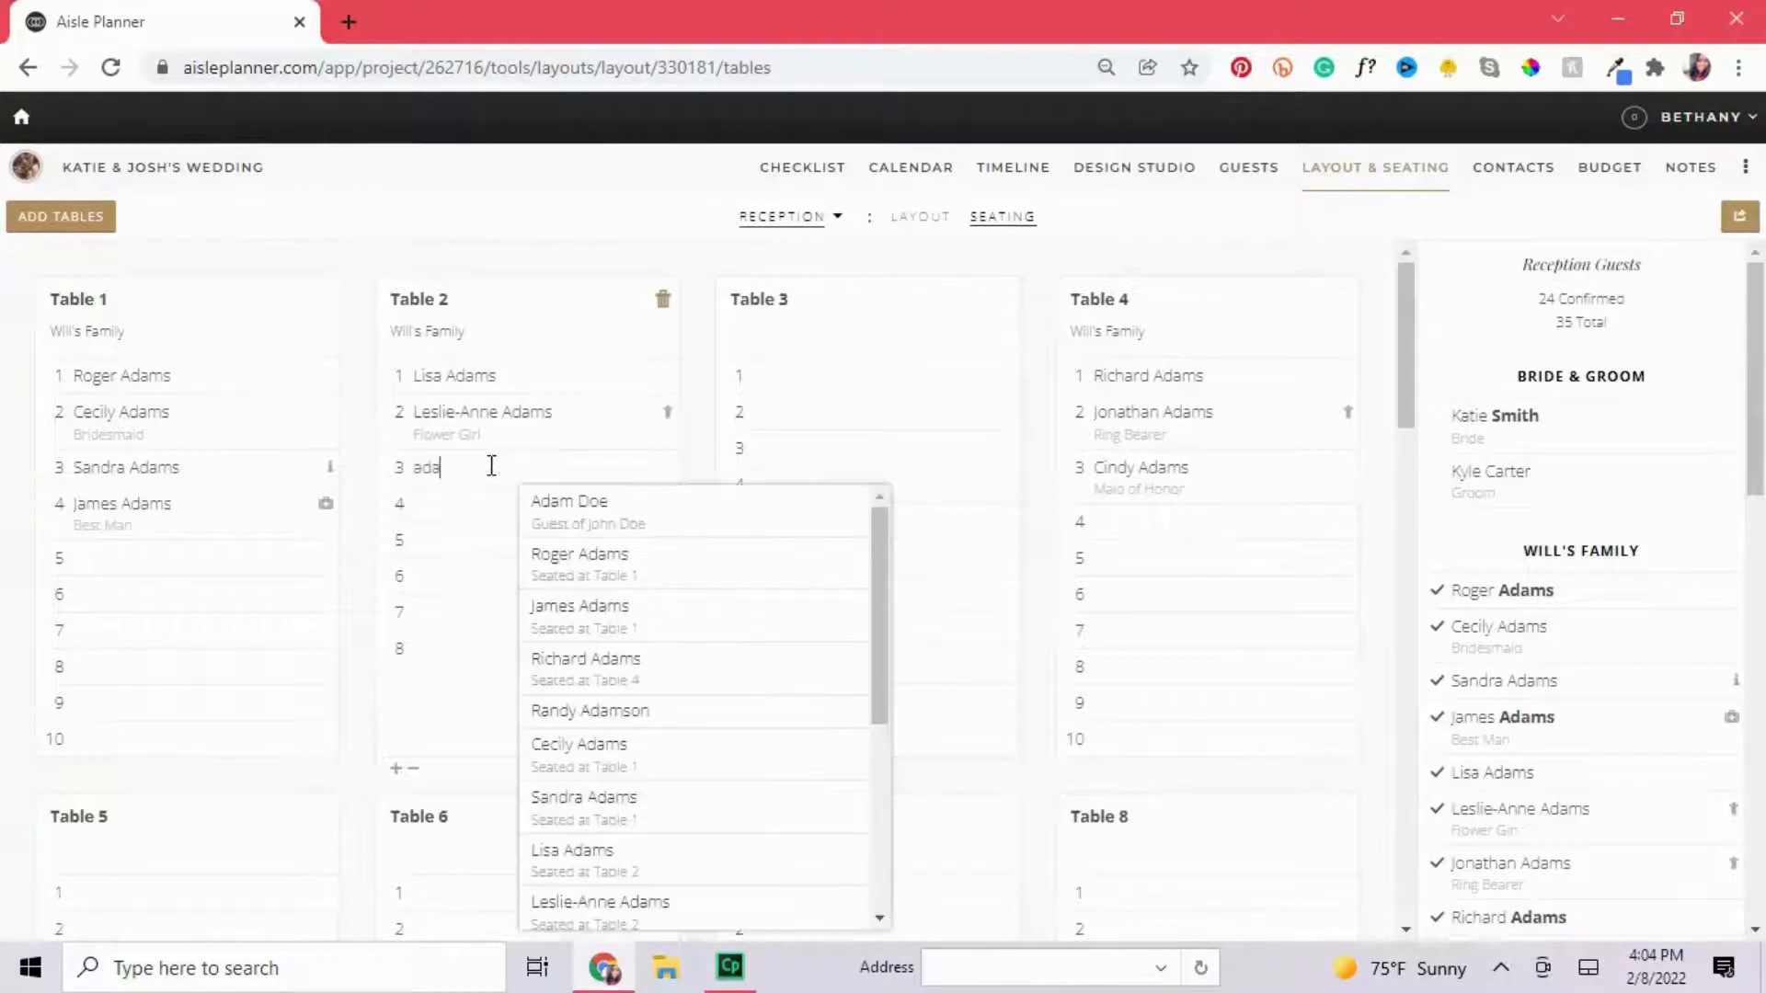
left_click(542, 504)
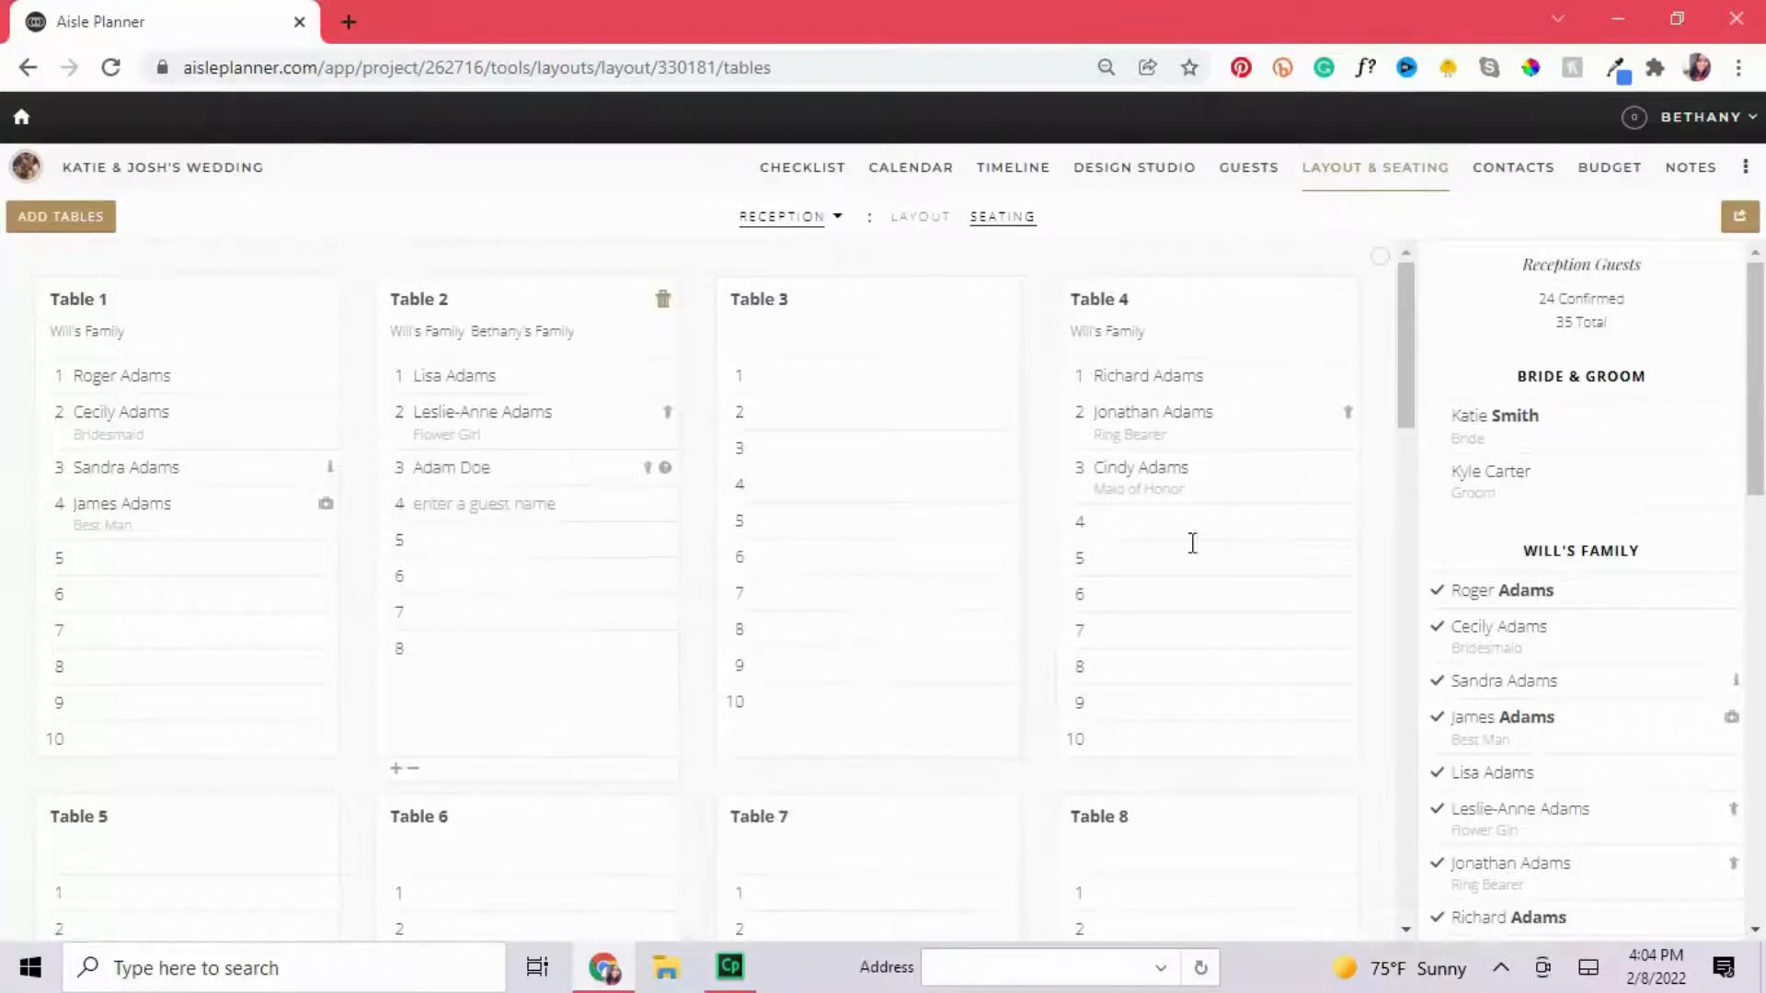
Assign the first two unseated guests in the groom's family group to seats 4 and 5 of Table 4.
scroll(1462, 728, "down", 1)
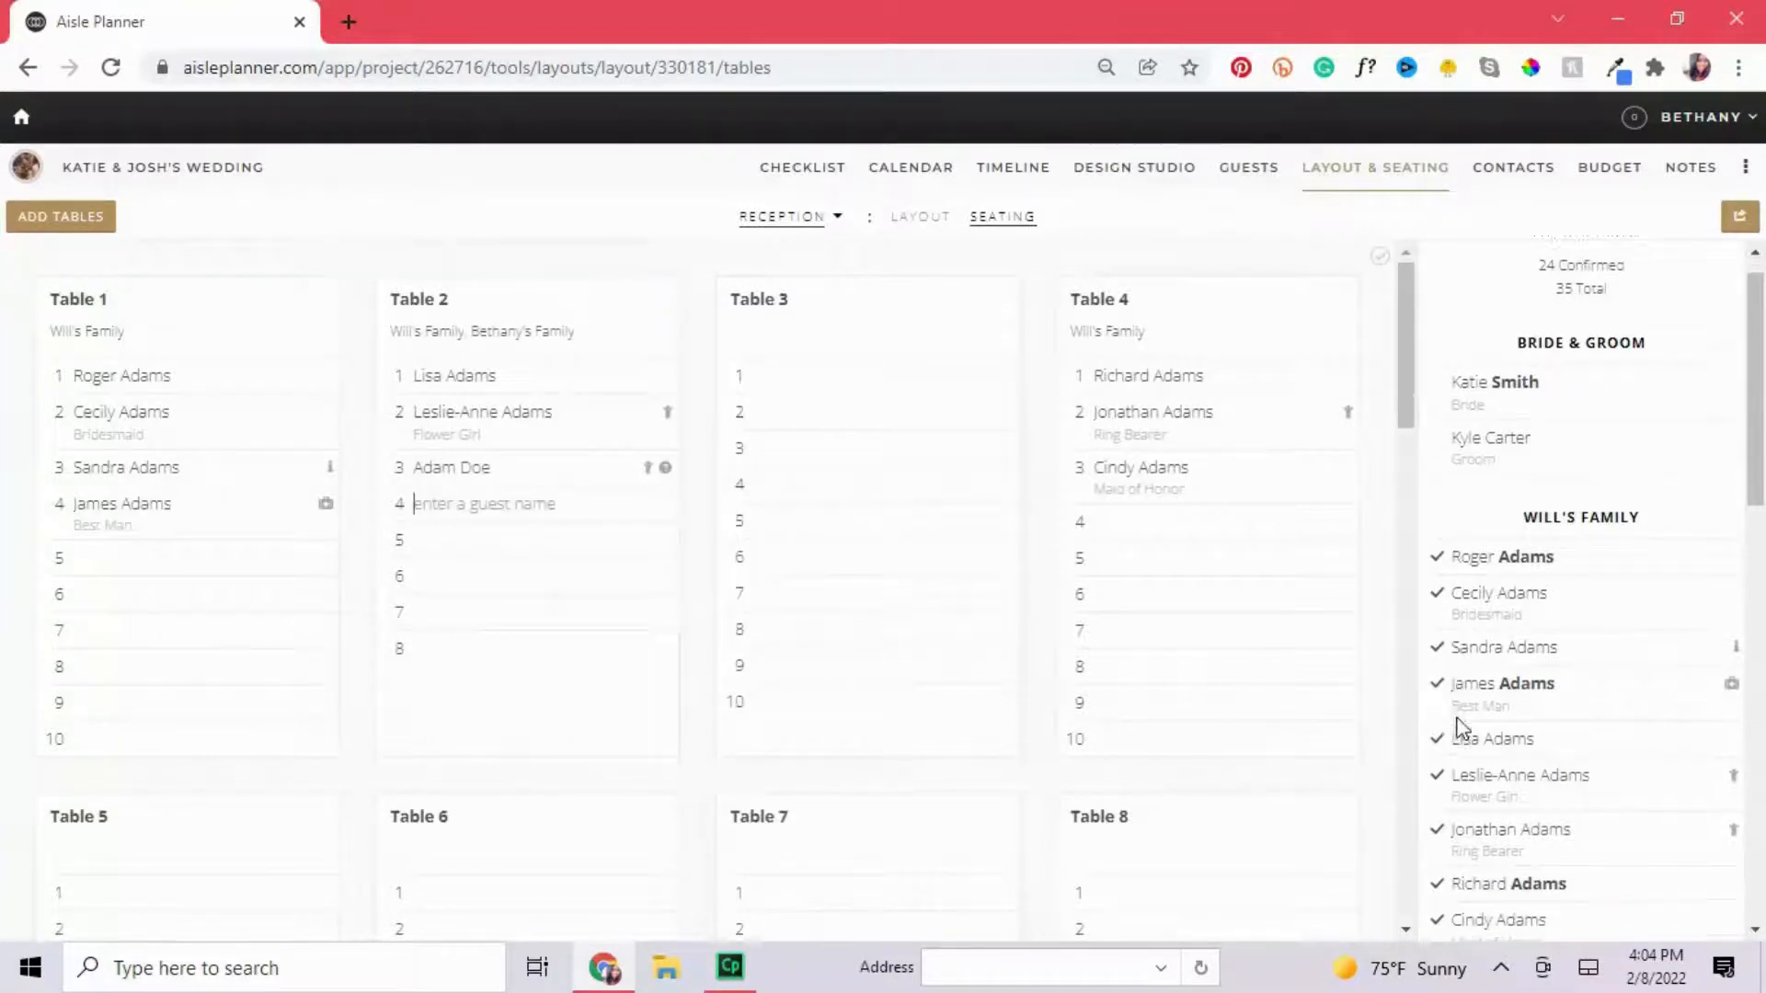
scroll(1462, 727, "down", 3)
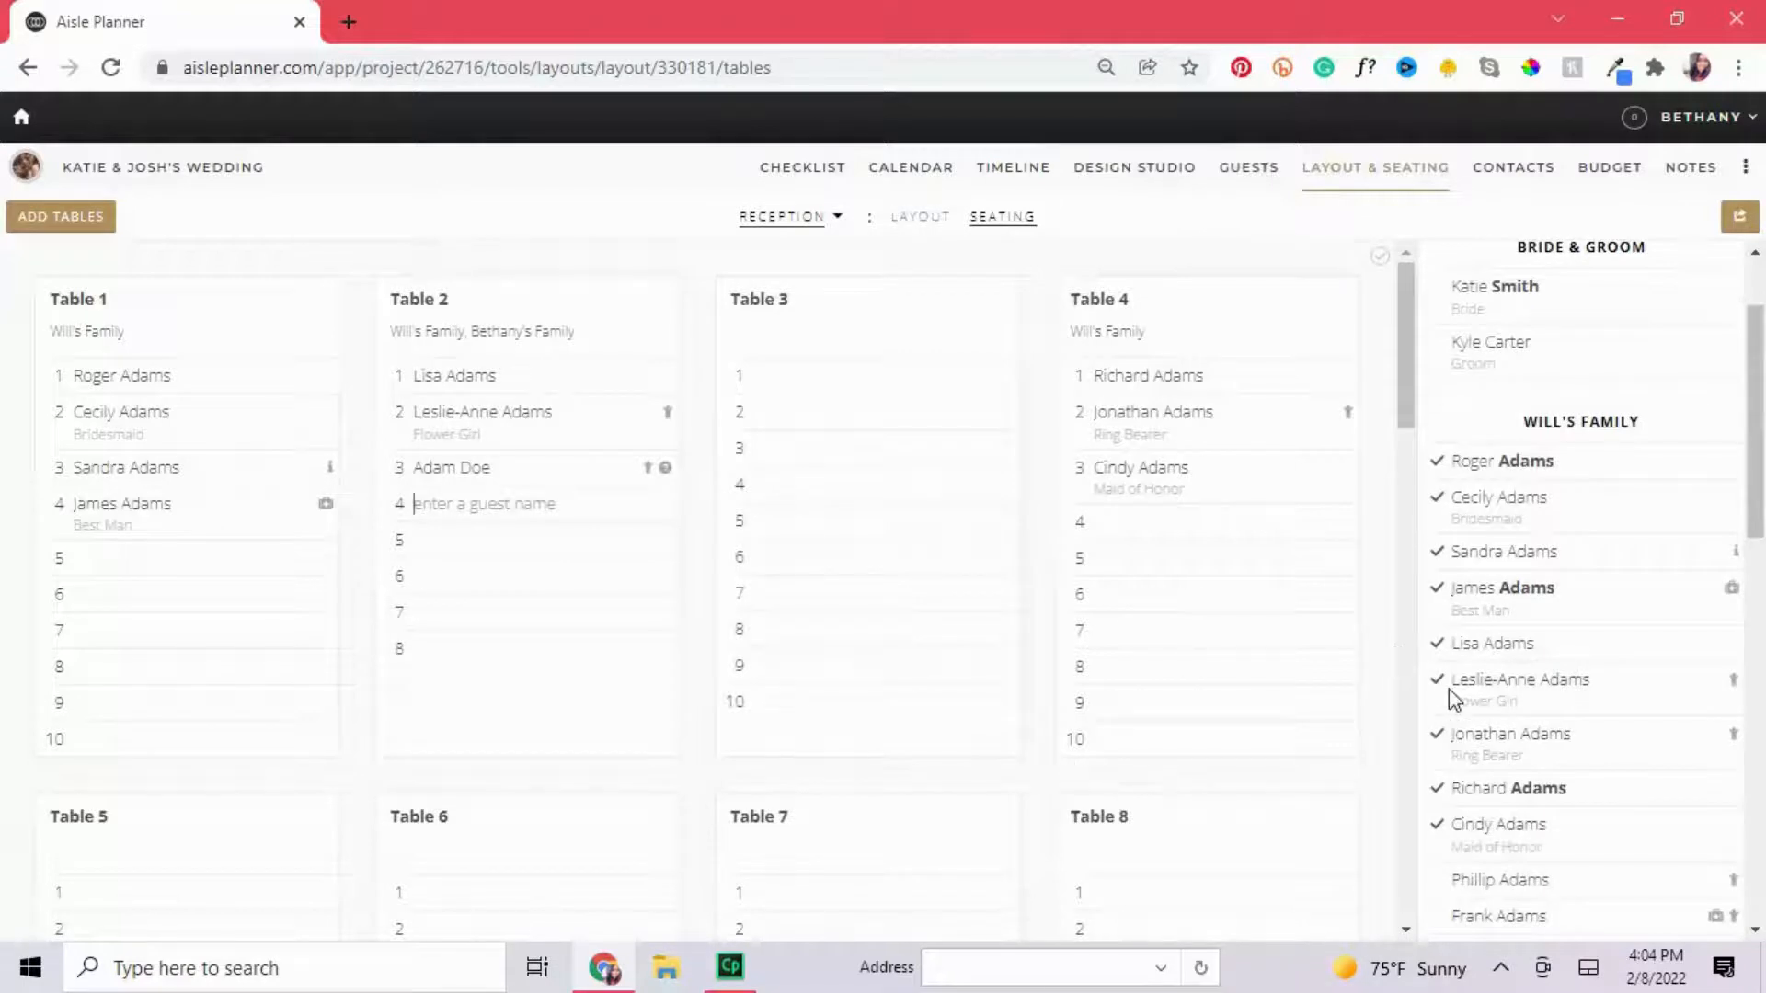
scroll(1453, 699, "down", 8)
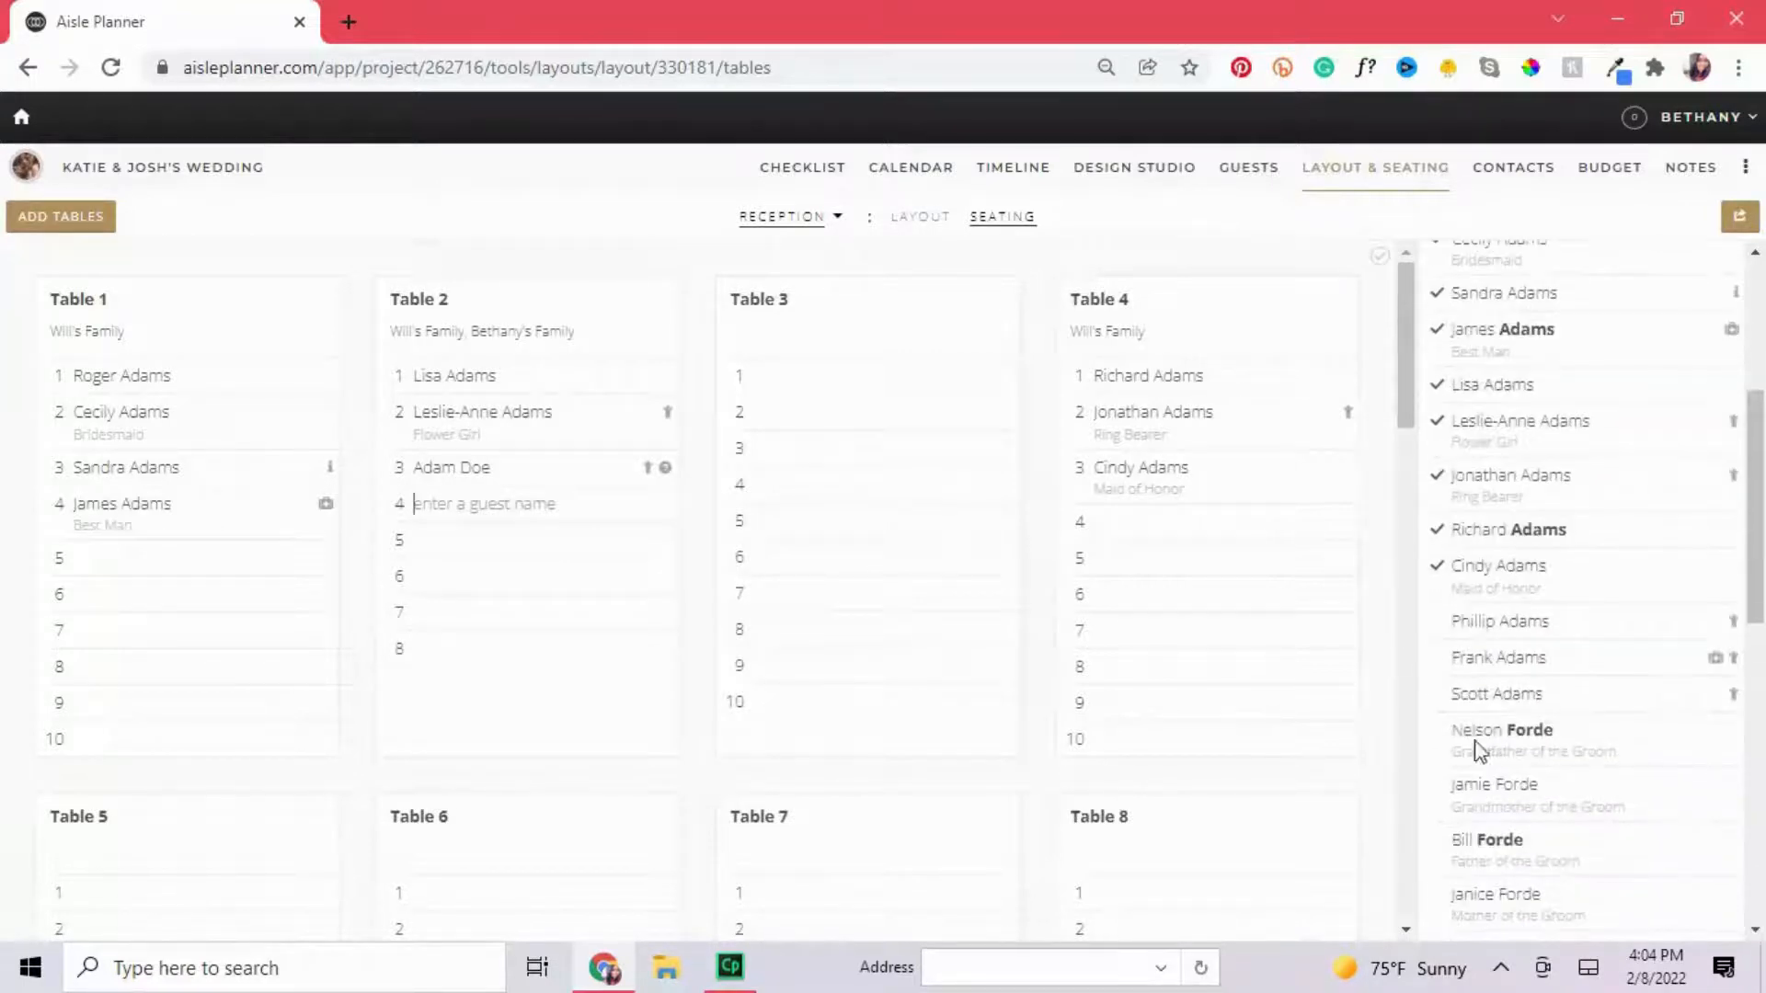
left_click_drag(1526, 623, 1214, 552)
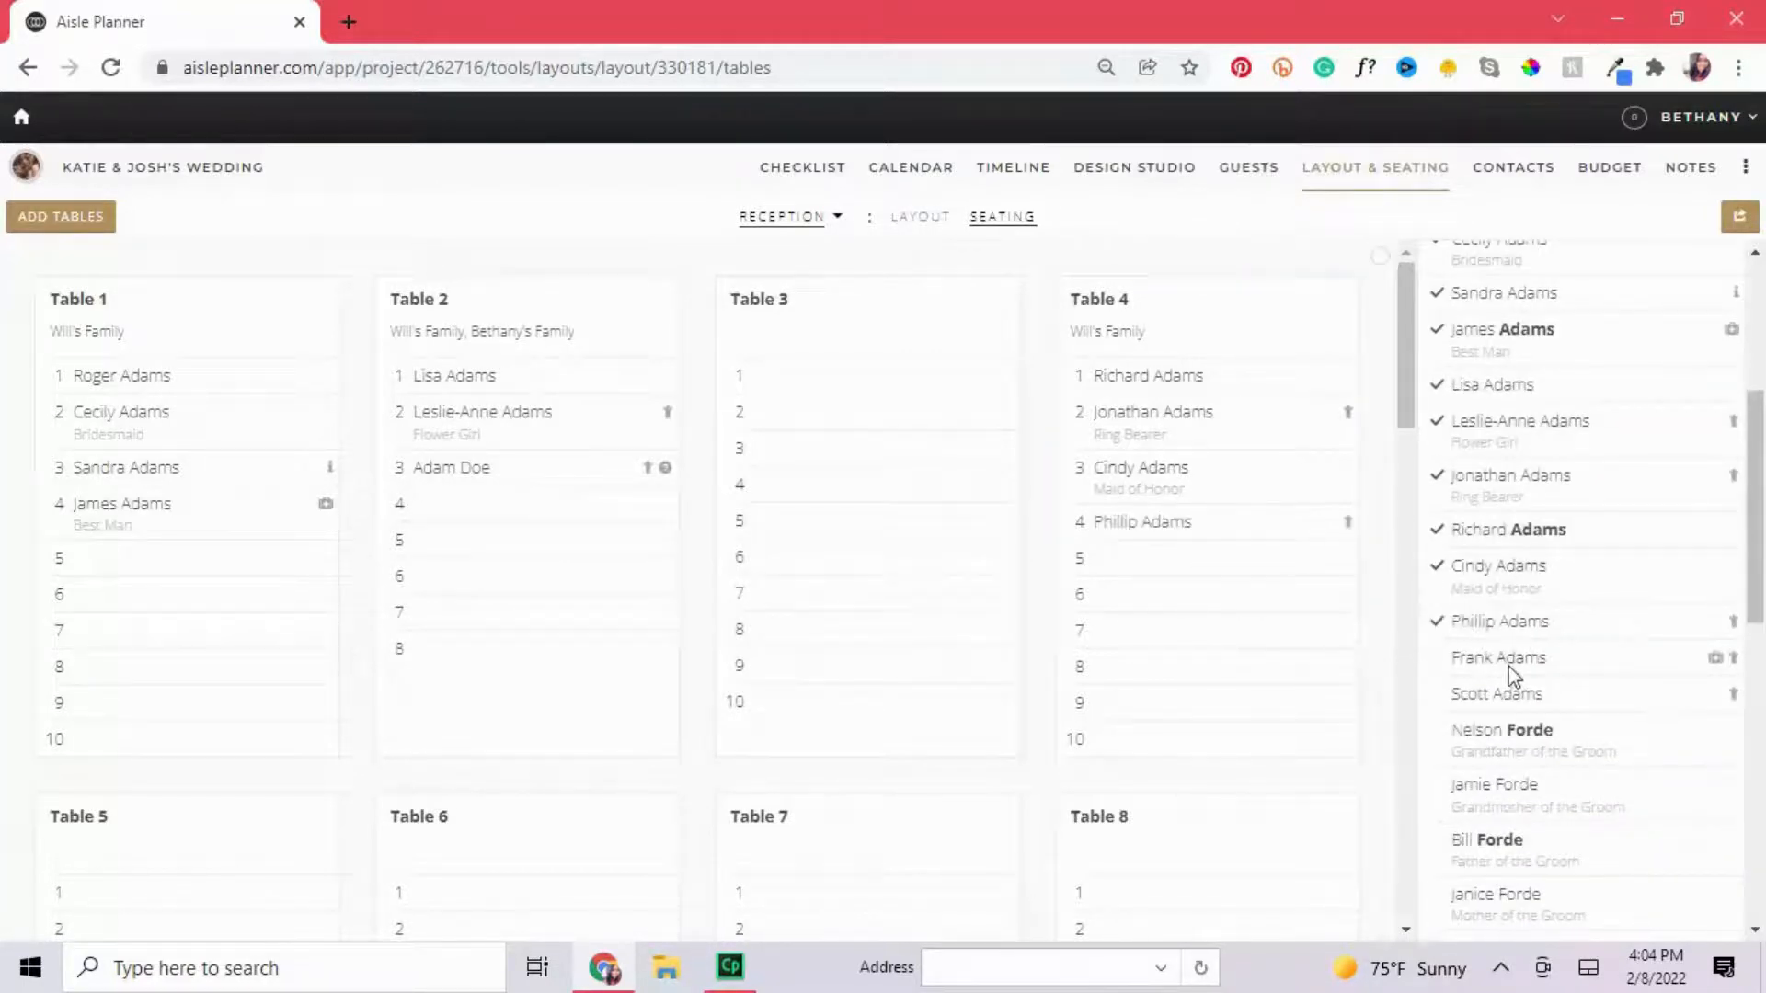
left_click_drag(1508, 671, 1149, 570)
Assign the two guests in the groom's friends group to seats 1 and 2 of Table 3.
scroll(1674, 708, "down", 3)
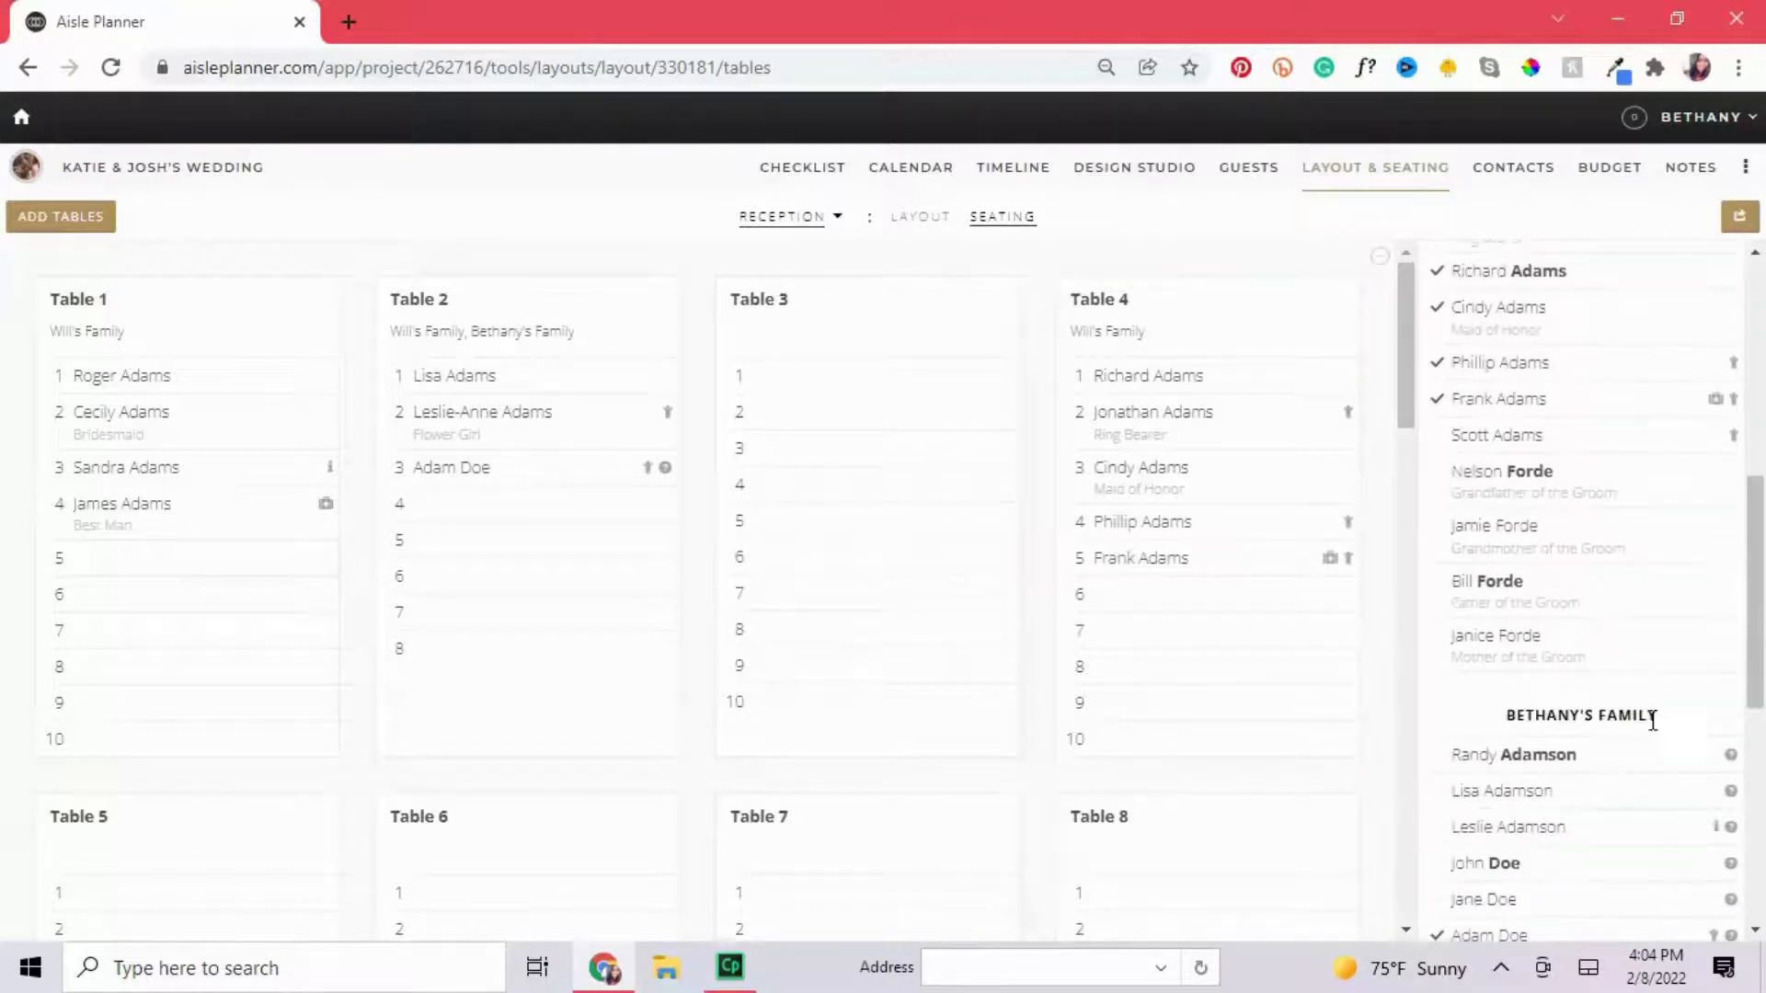
scroll(1563, 699, "down", 2)
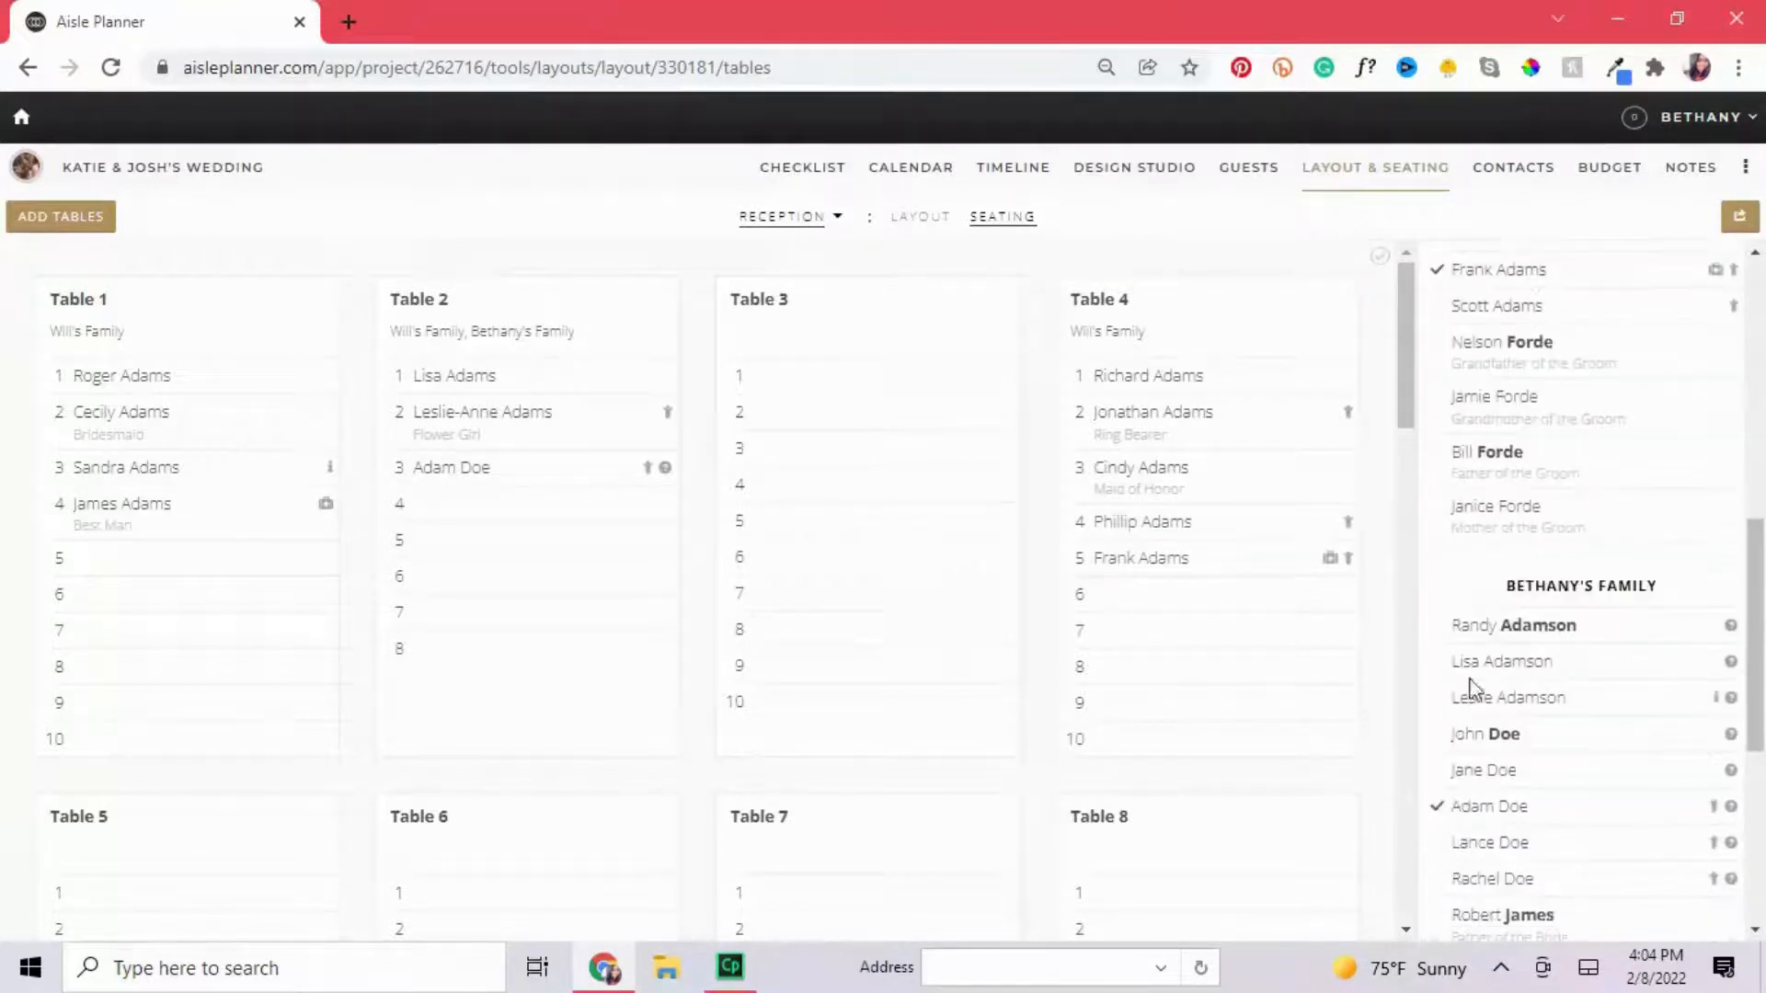
scroll(1513, 588, "down", 6)
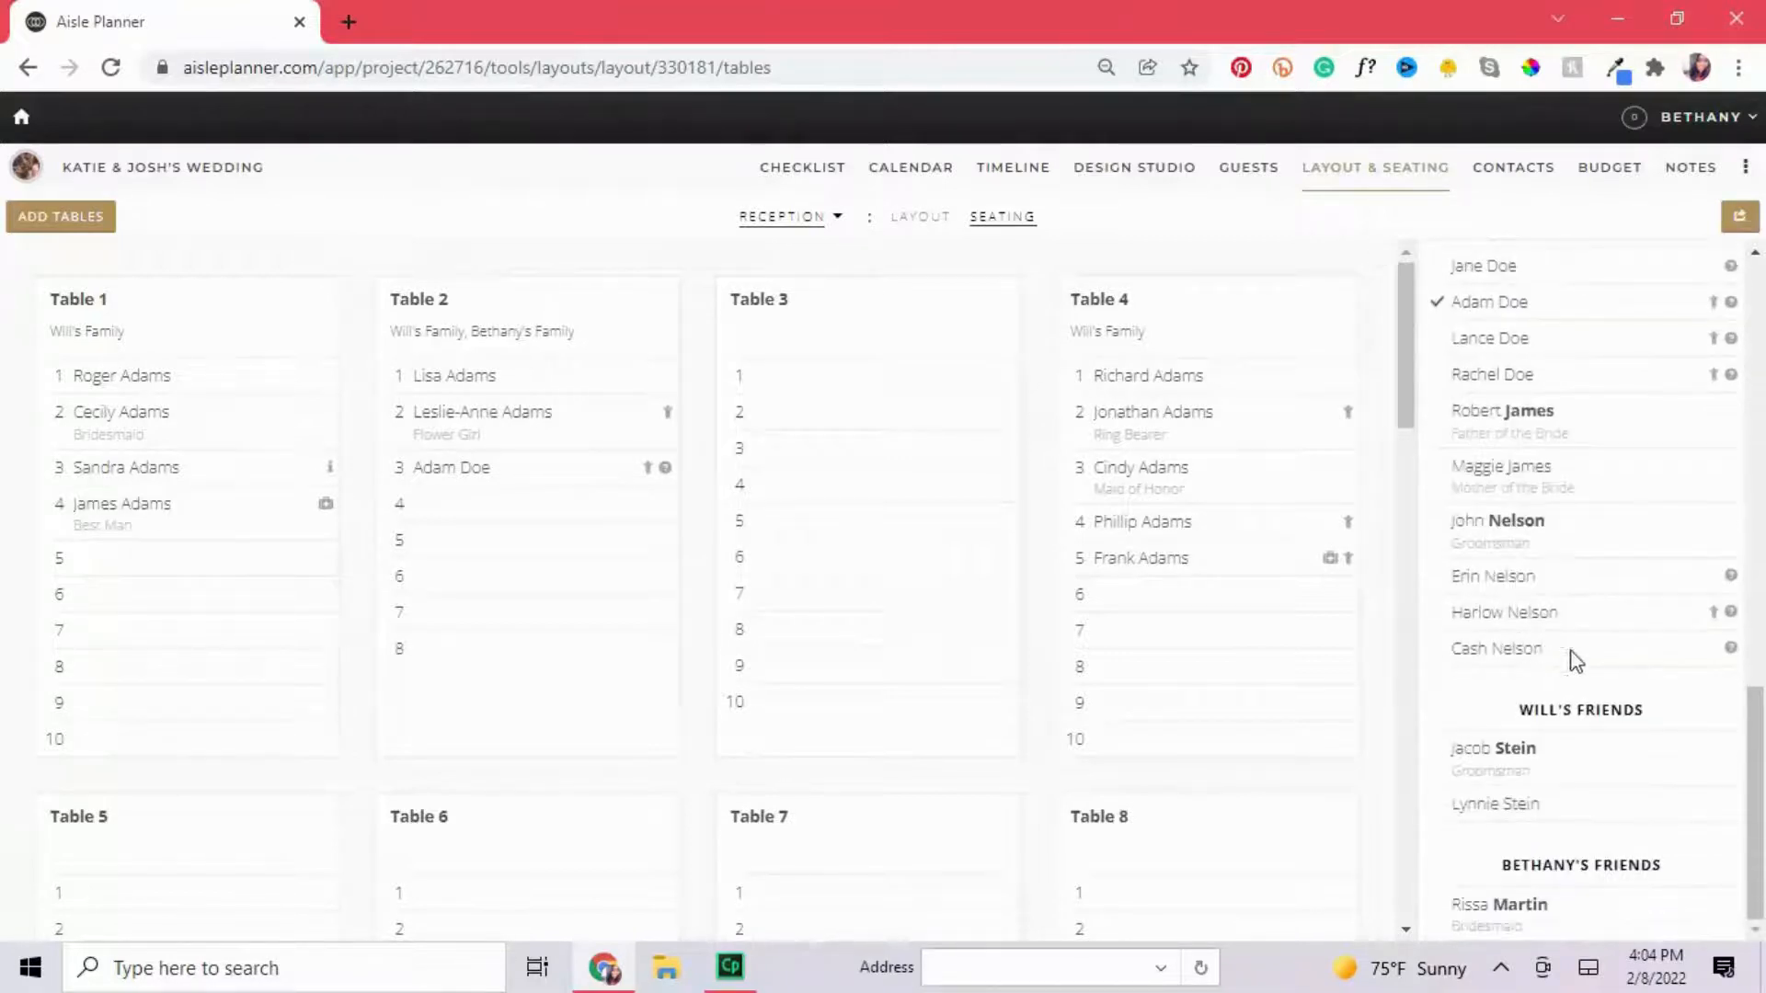
left_click_drag(1549, 773, 904, 663)
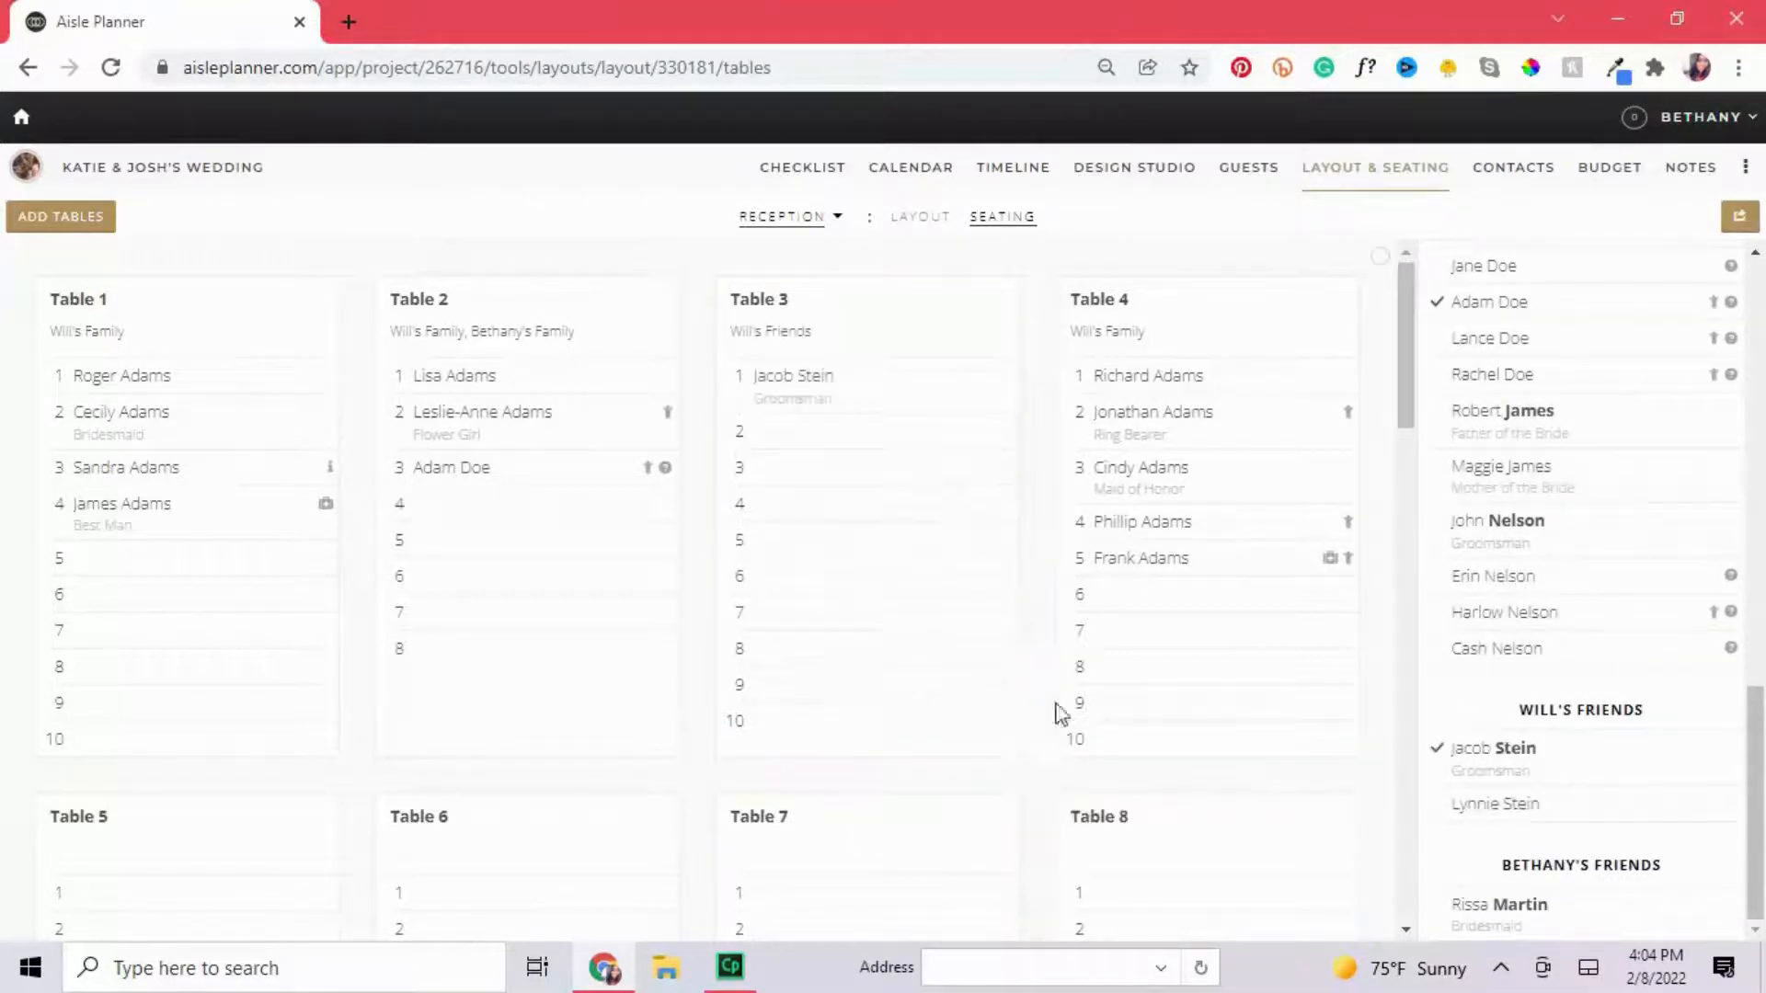
left_click_drag(1472, 802, 865, 447)
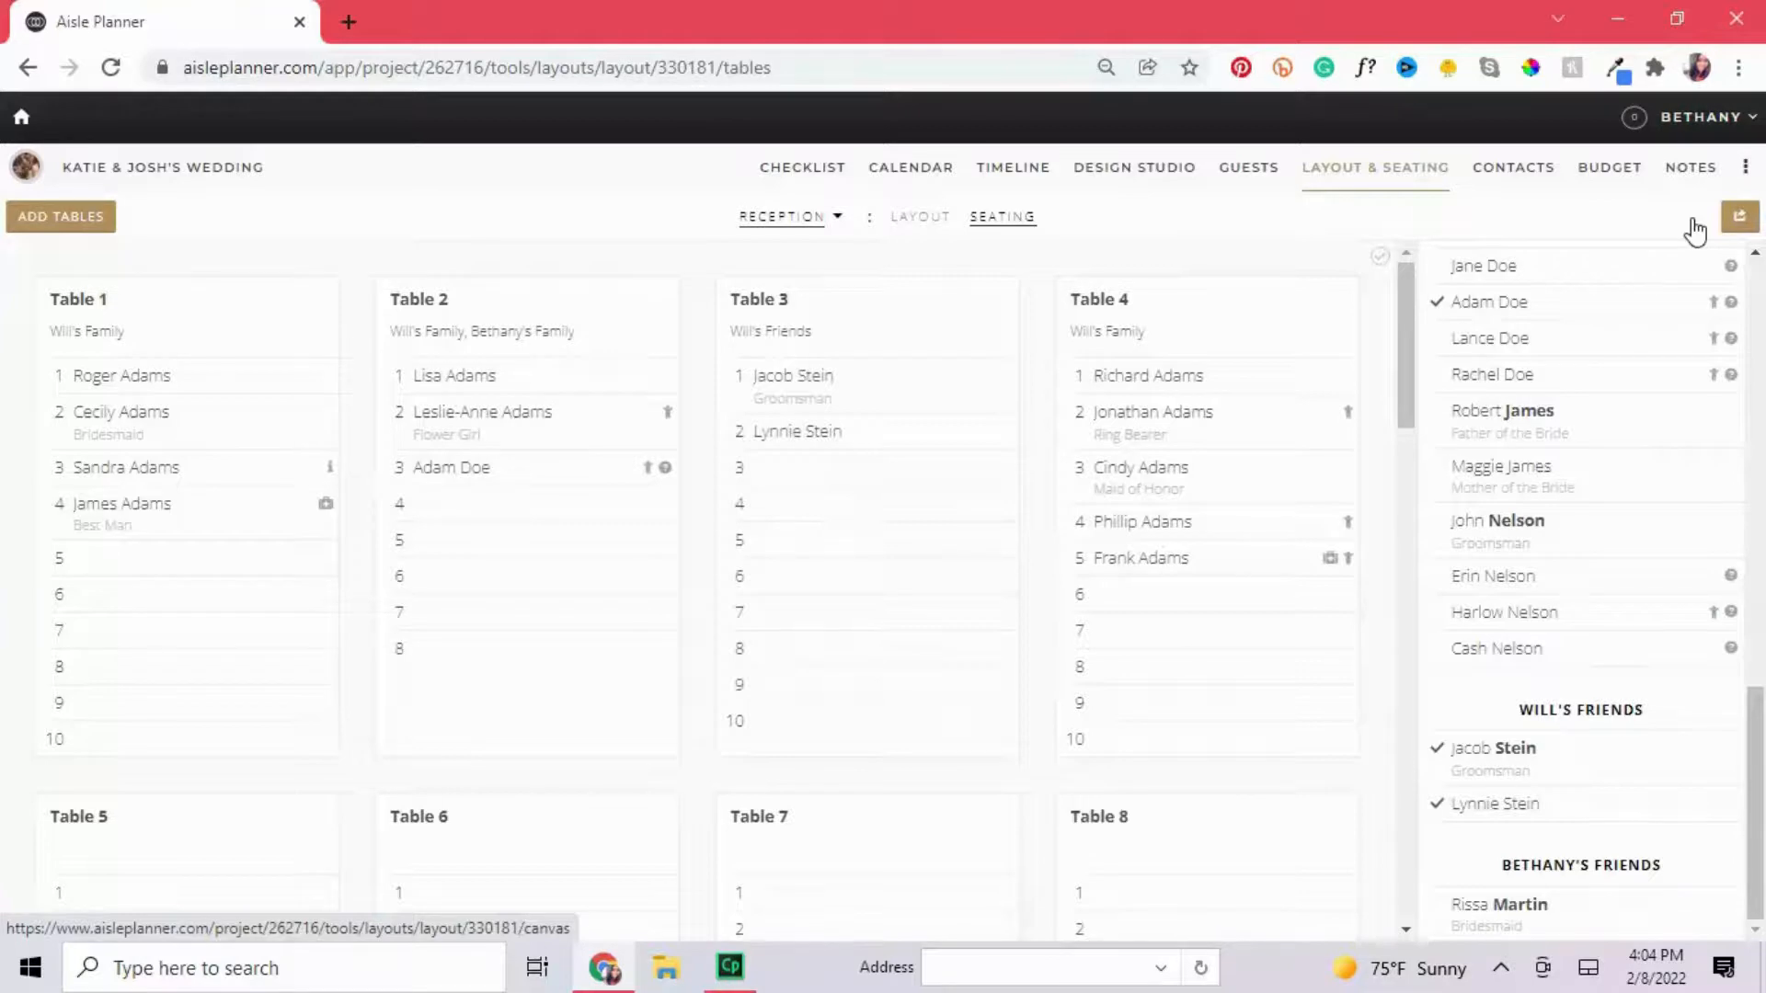
Return to the reception's layout, select seat 4 of Table 1 to view its seated guests, and look over the whole floor plan.
left_click(1695, 231)
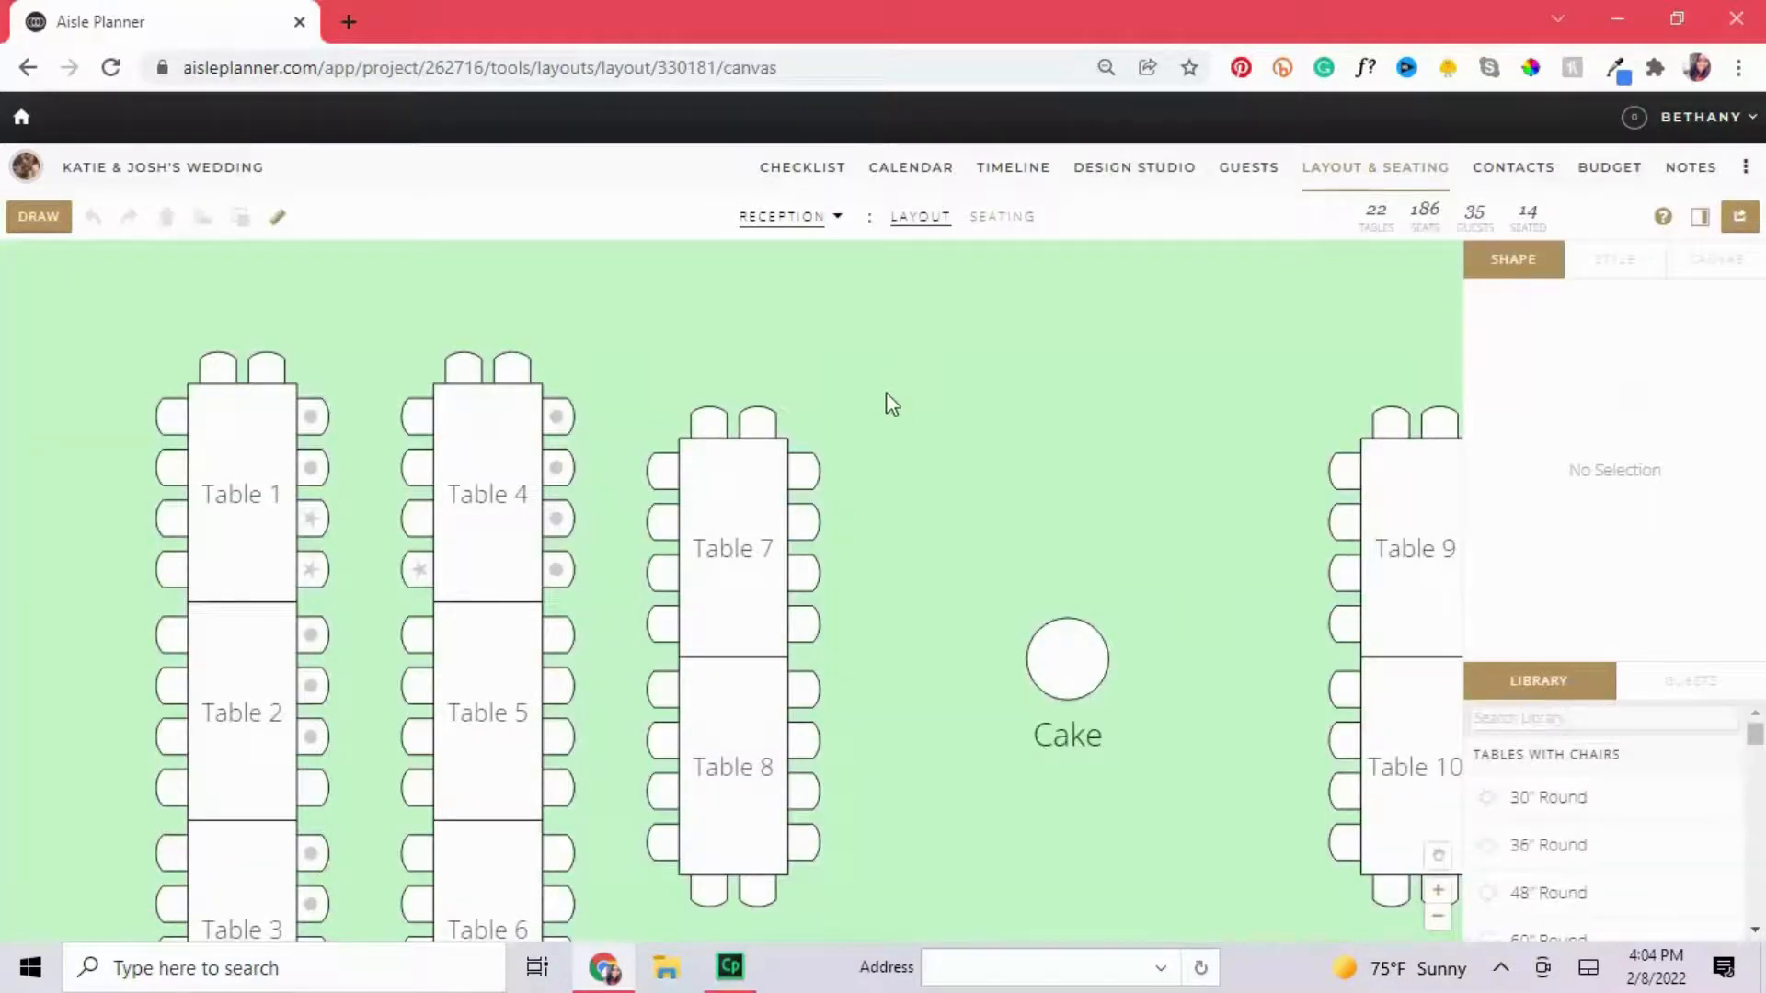
left_click(326, 556)
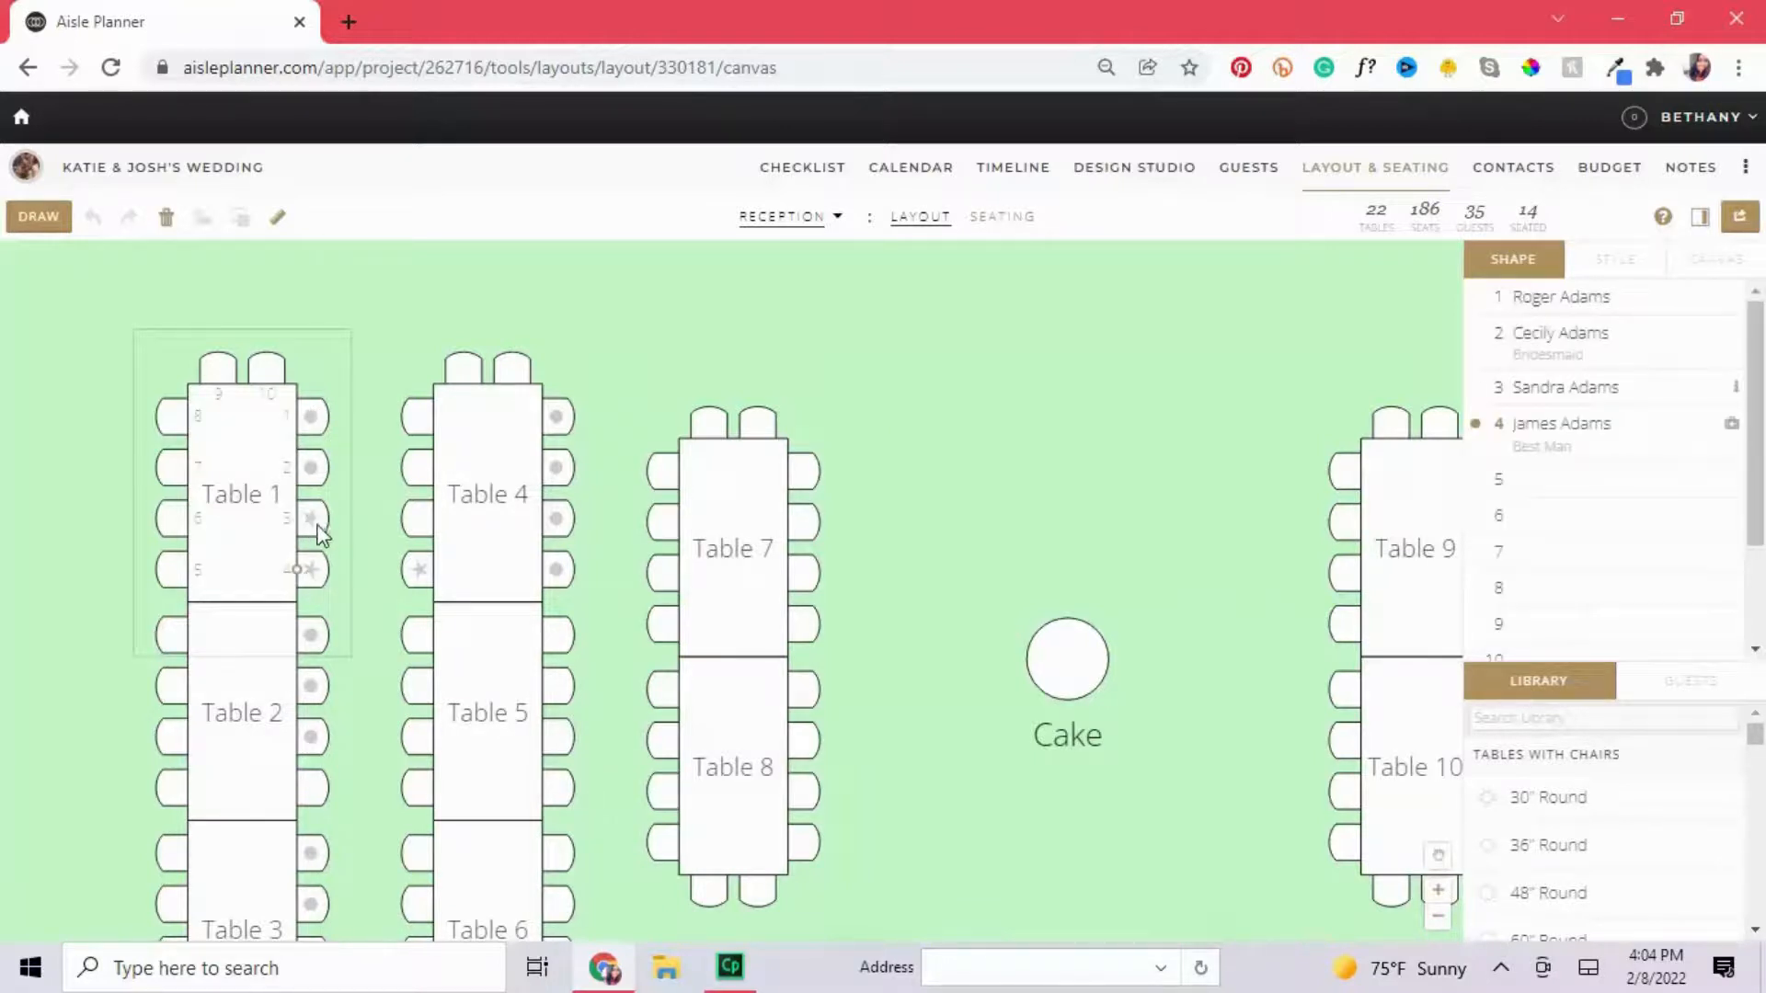
left_click(1441, 920)
left_click(1441, 920)
left_click(1441, 920)
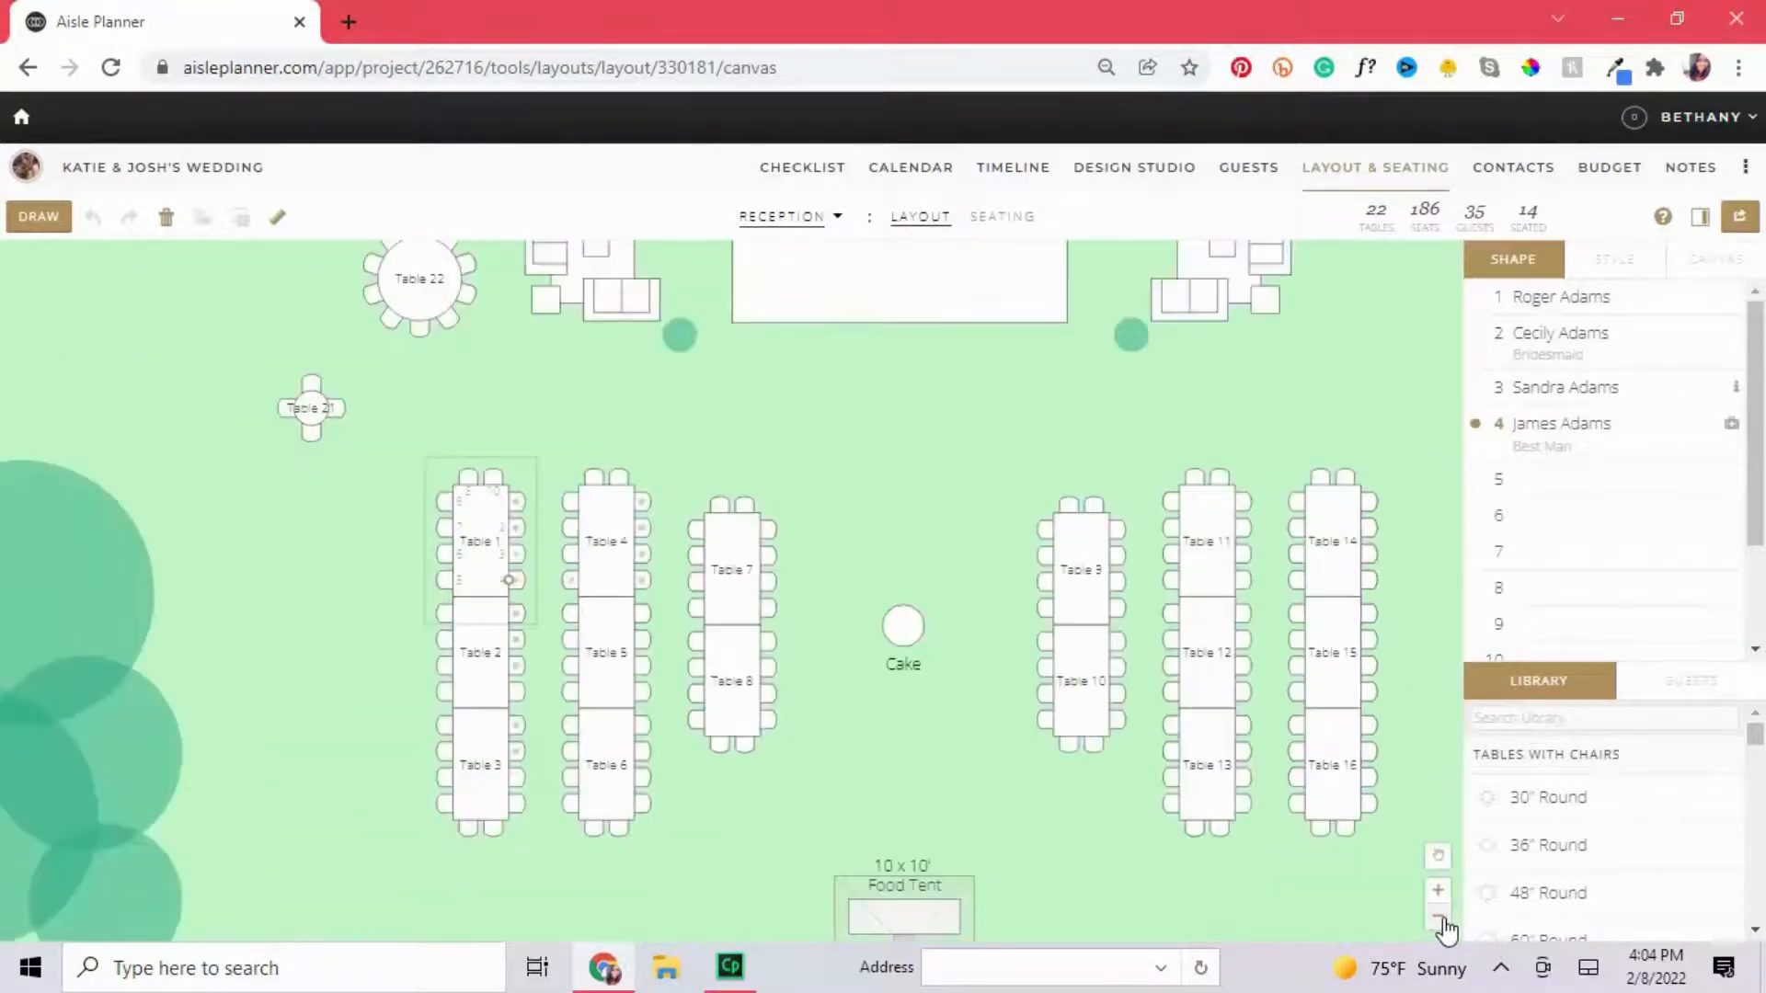
left_click(1441, 920)
left_click(1440, 919)
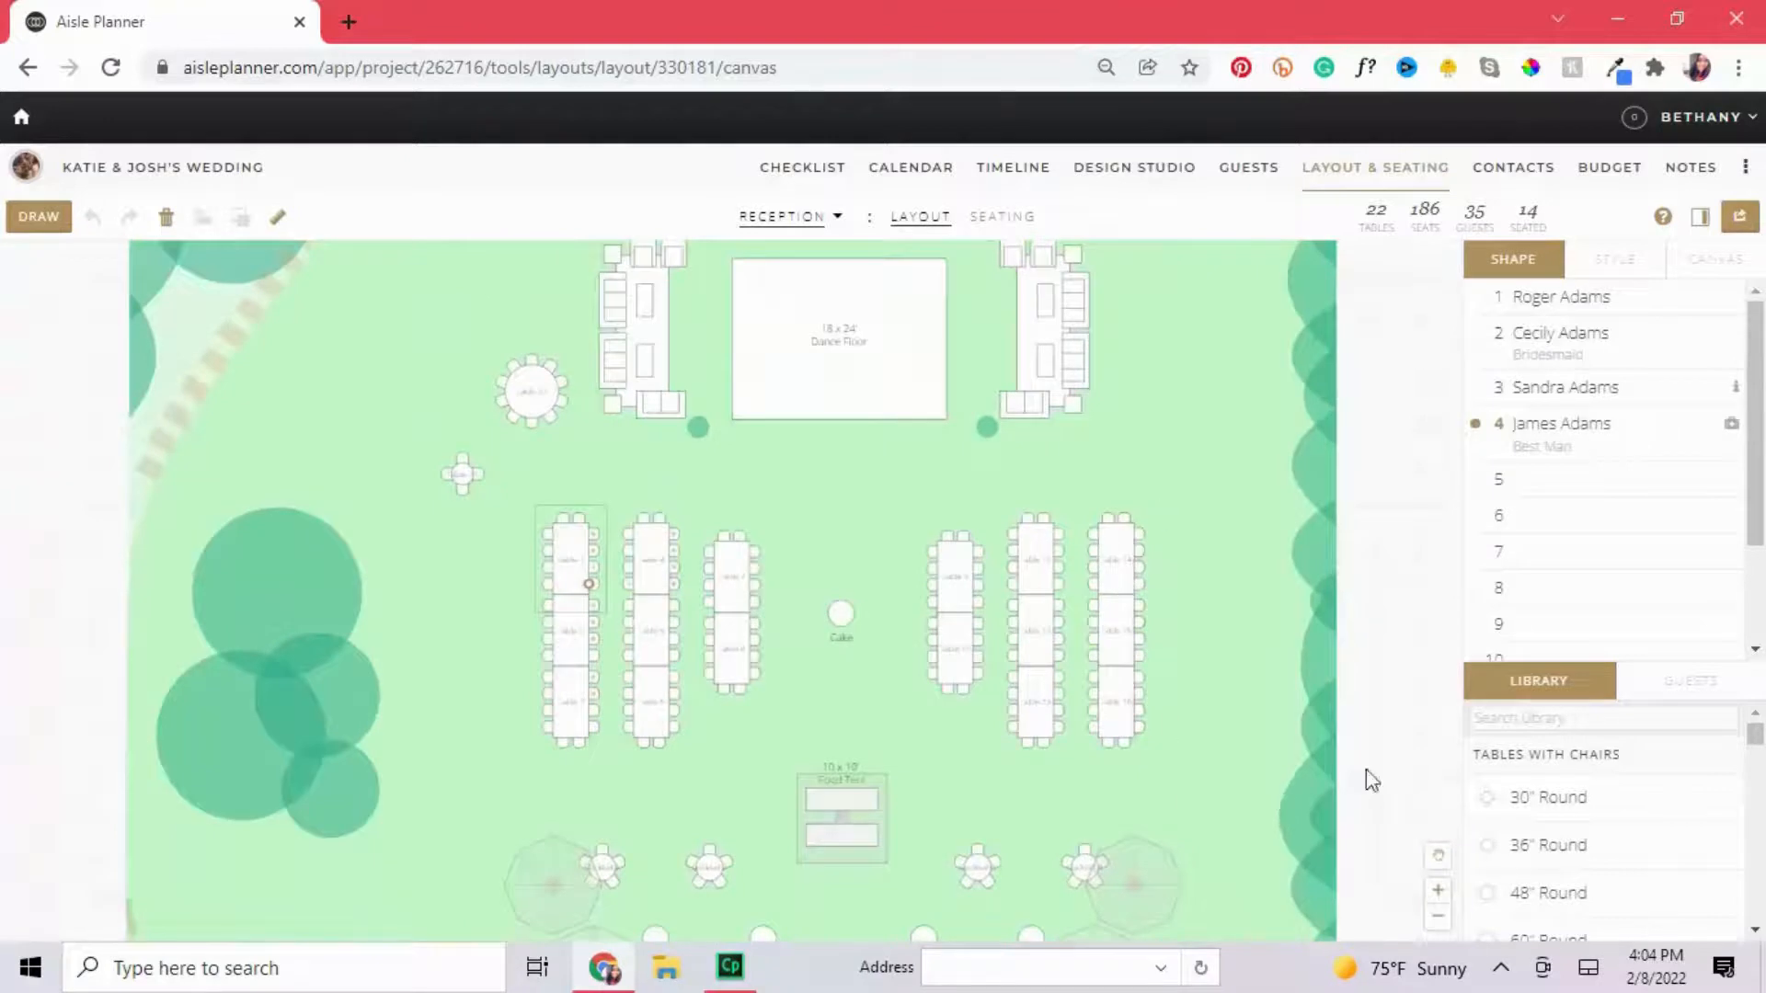
scroll(1304, 535, "up", 3)
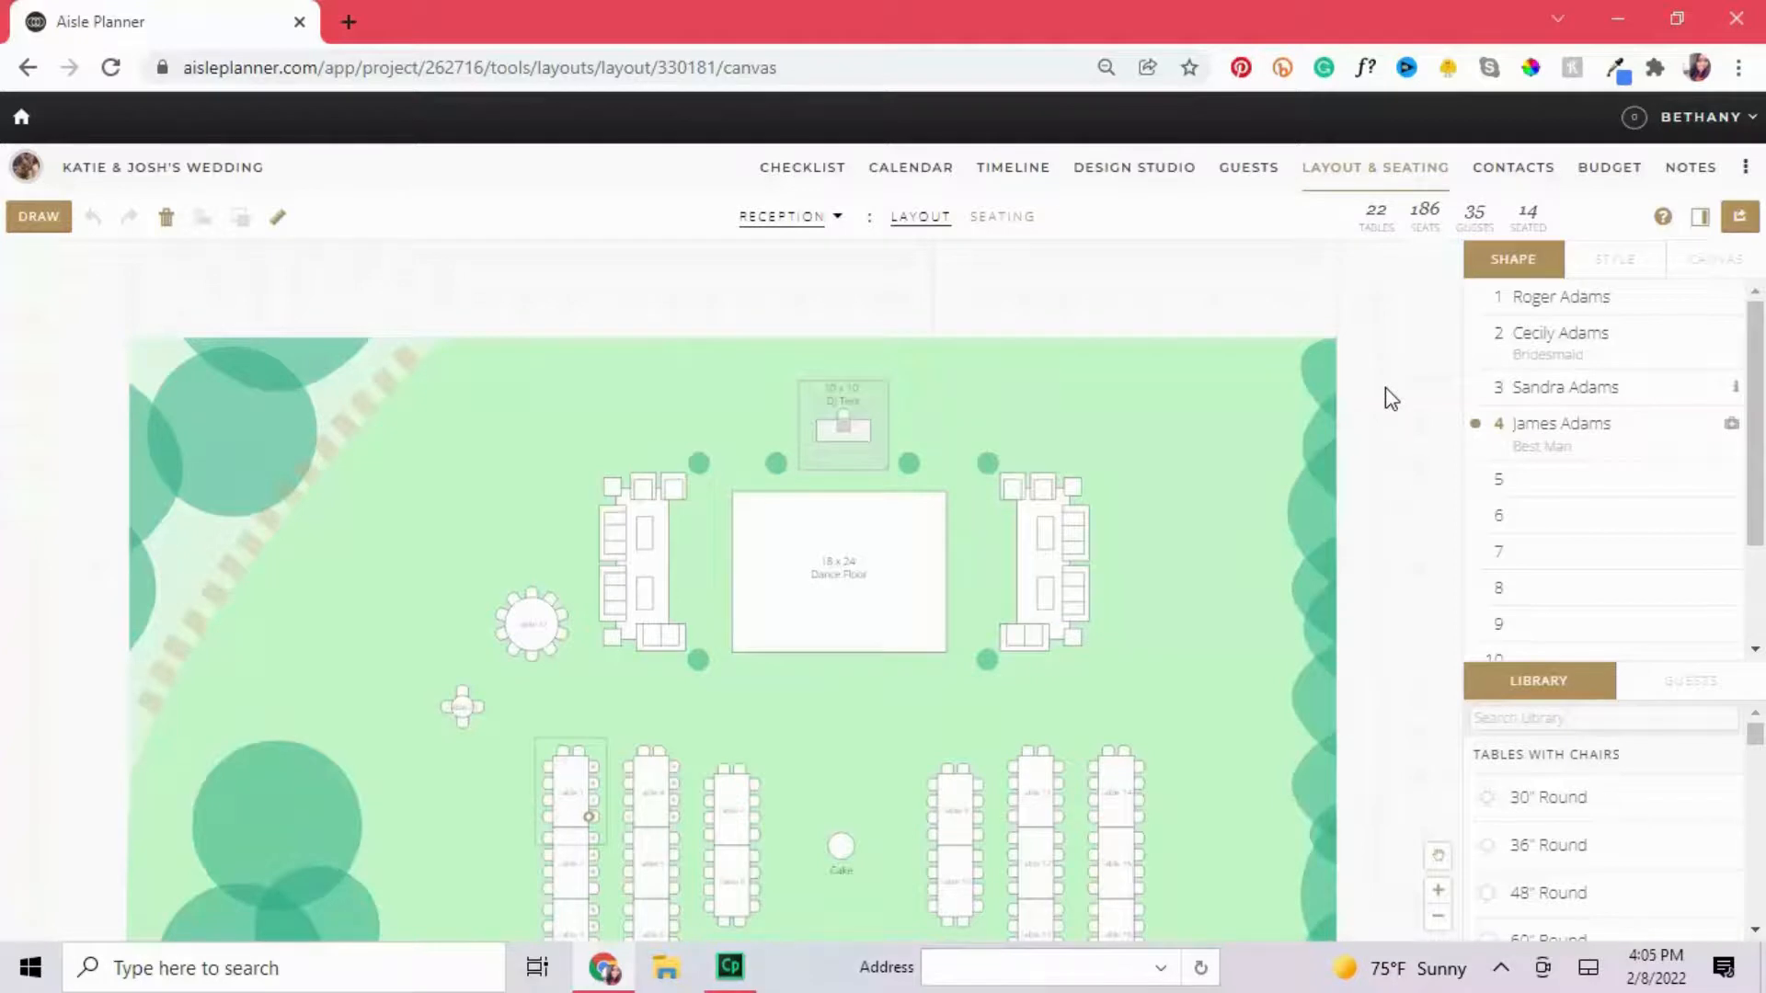
Open the wedding's contacts, browse the vendor cards by category, and view the comments and invoice files on the Bombshell Beauty card.
left_click(1535, 171)
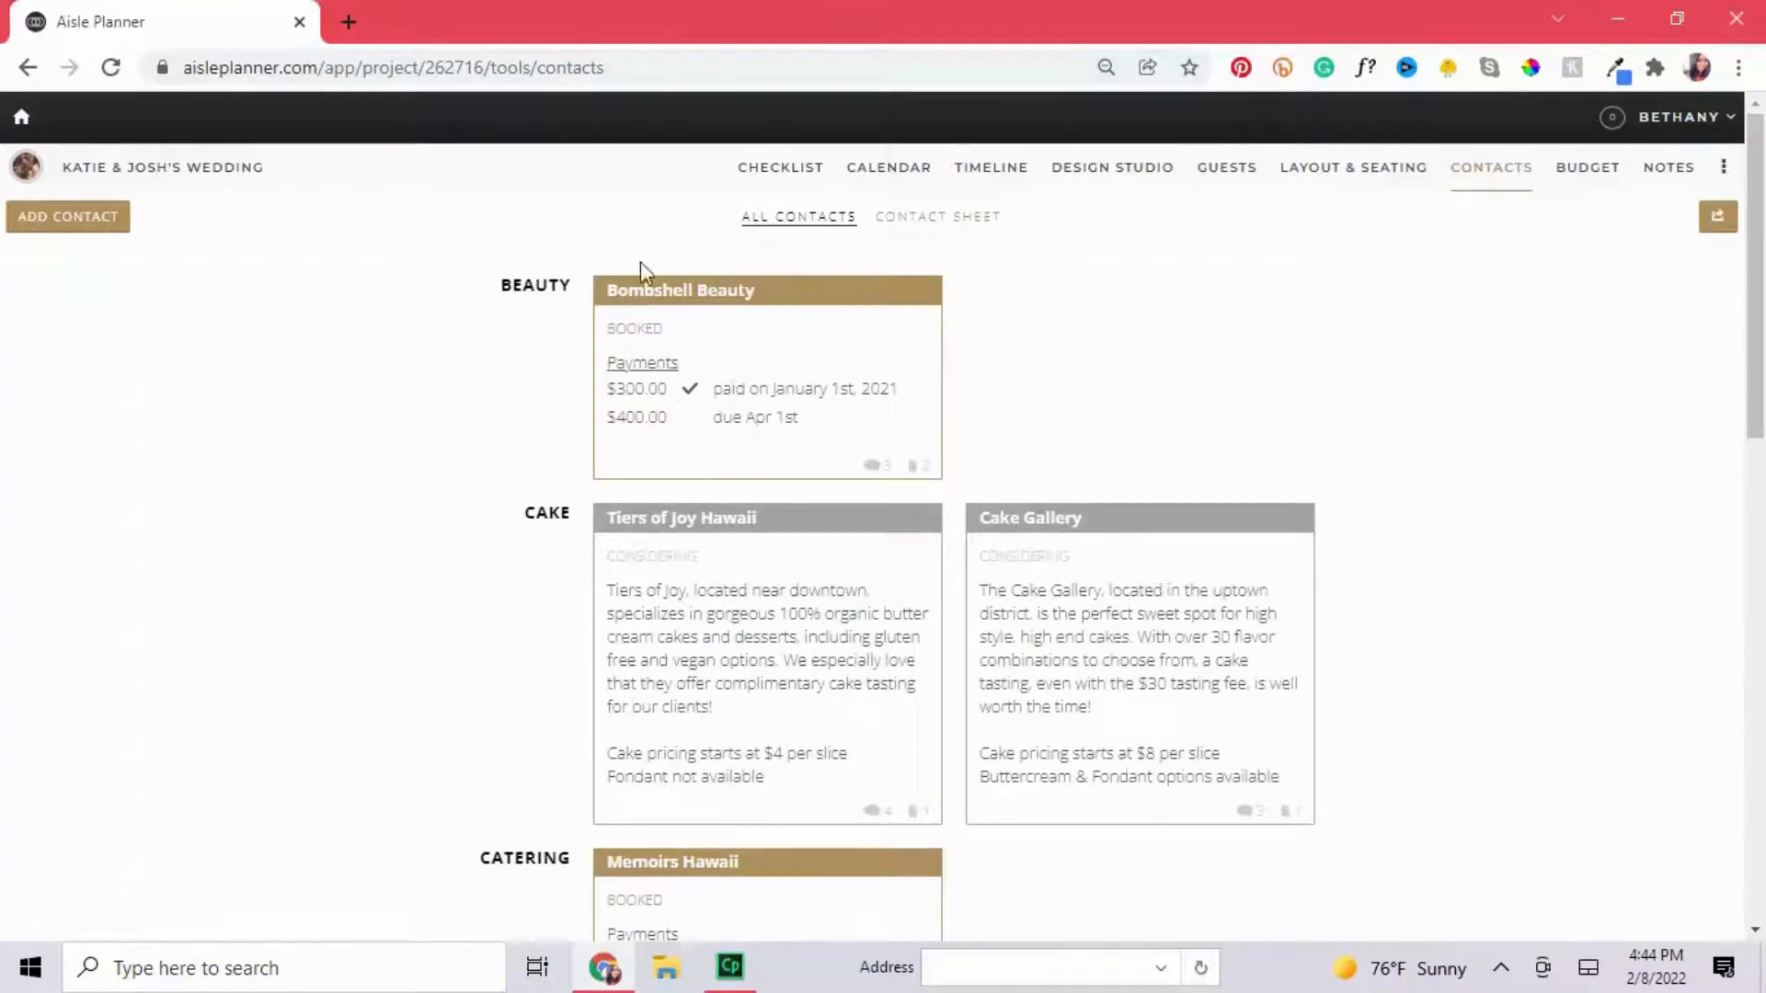
scroll(457, 311, "down", 3)
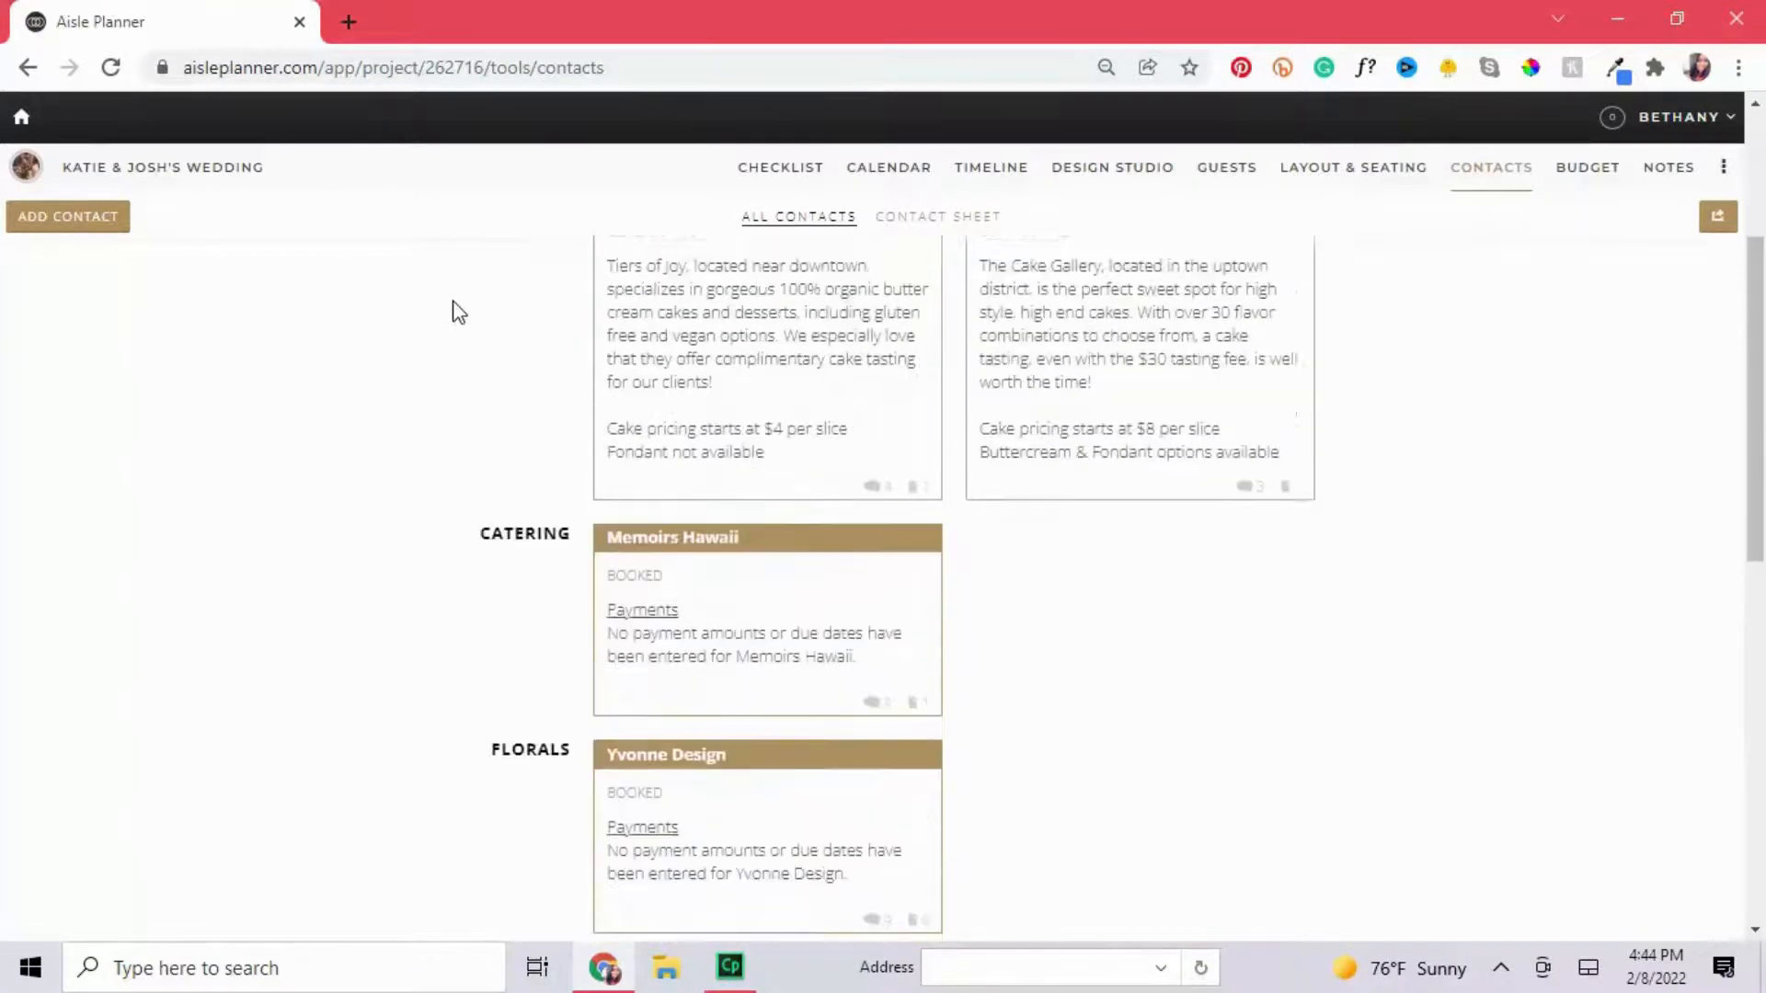
scroll(458, 313, "down", 5)
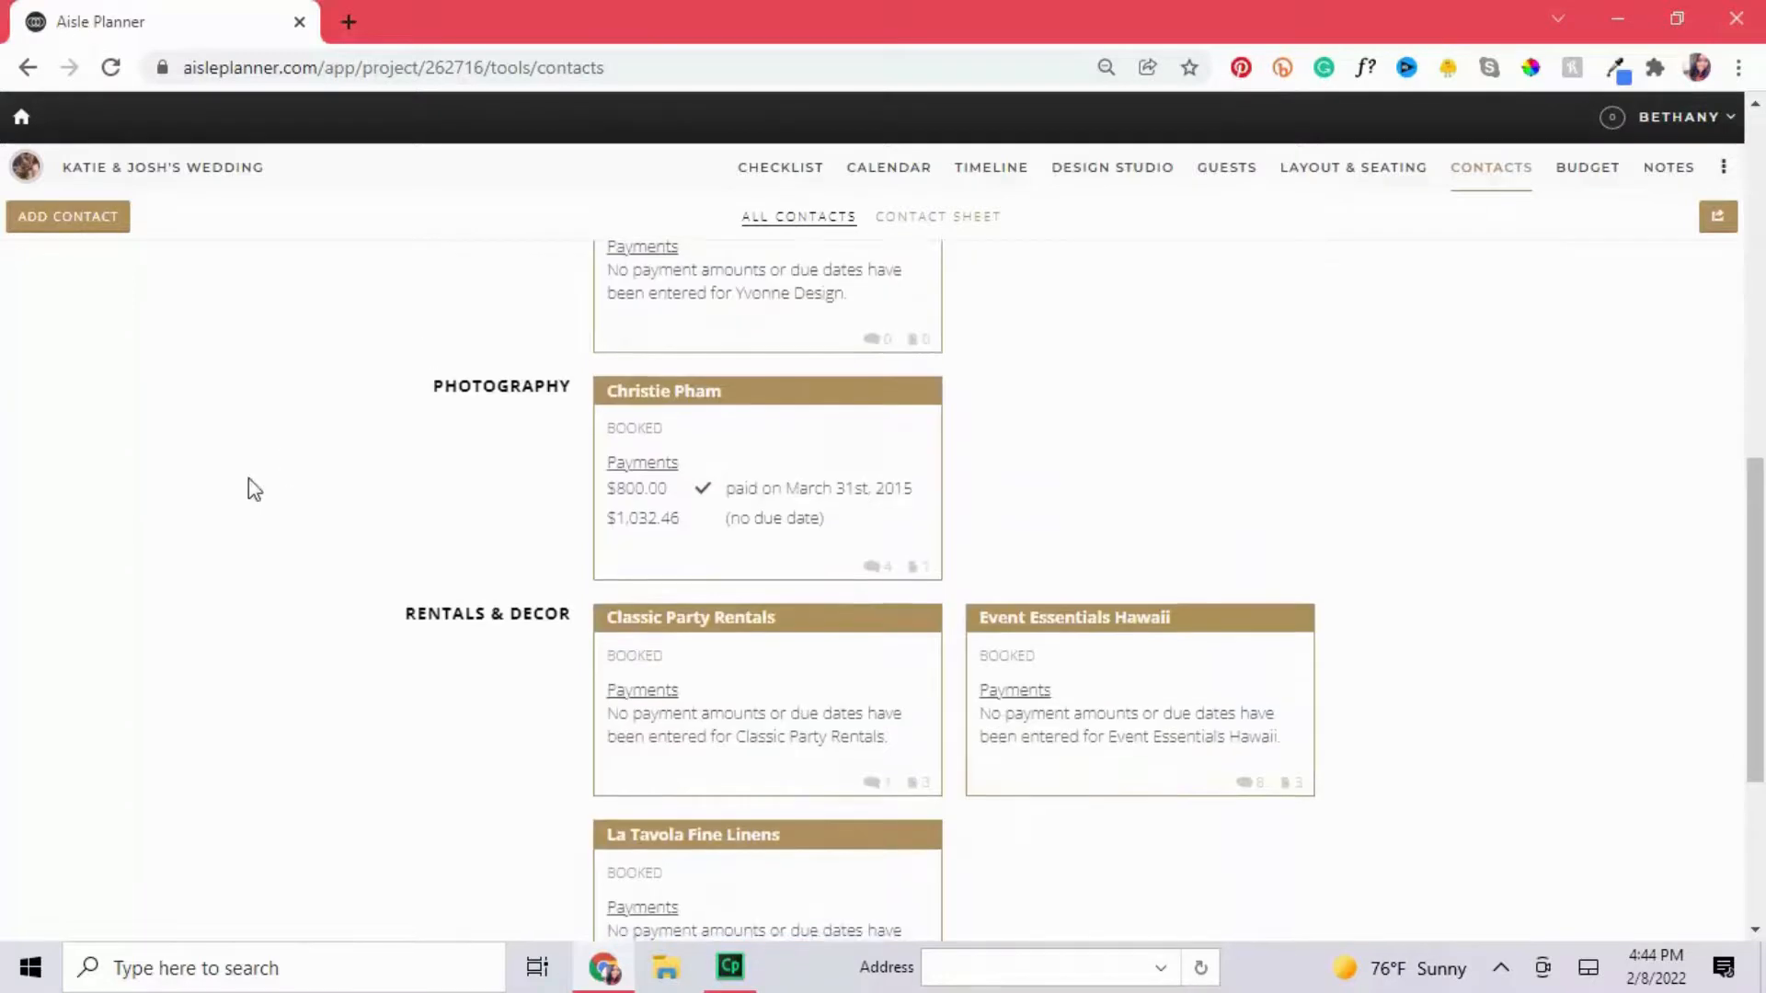
scroll(572, 731, "up", 9)
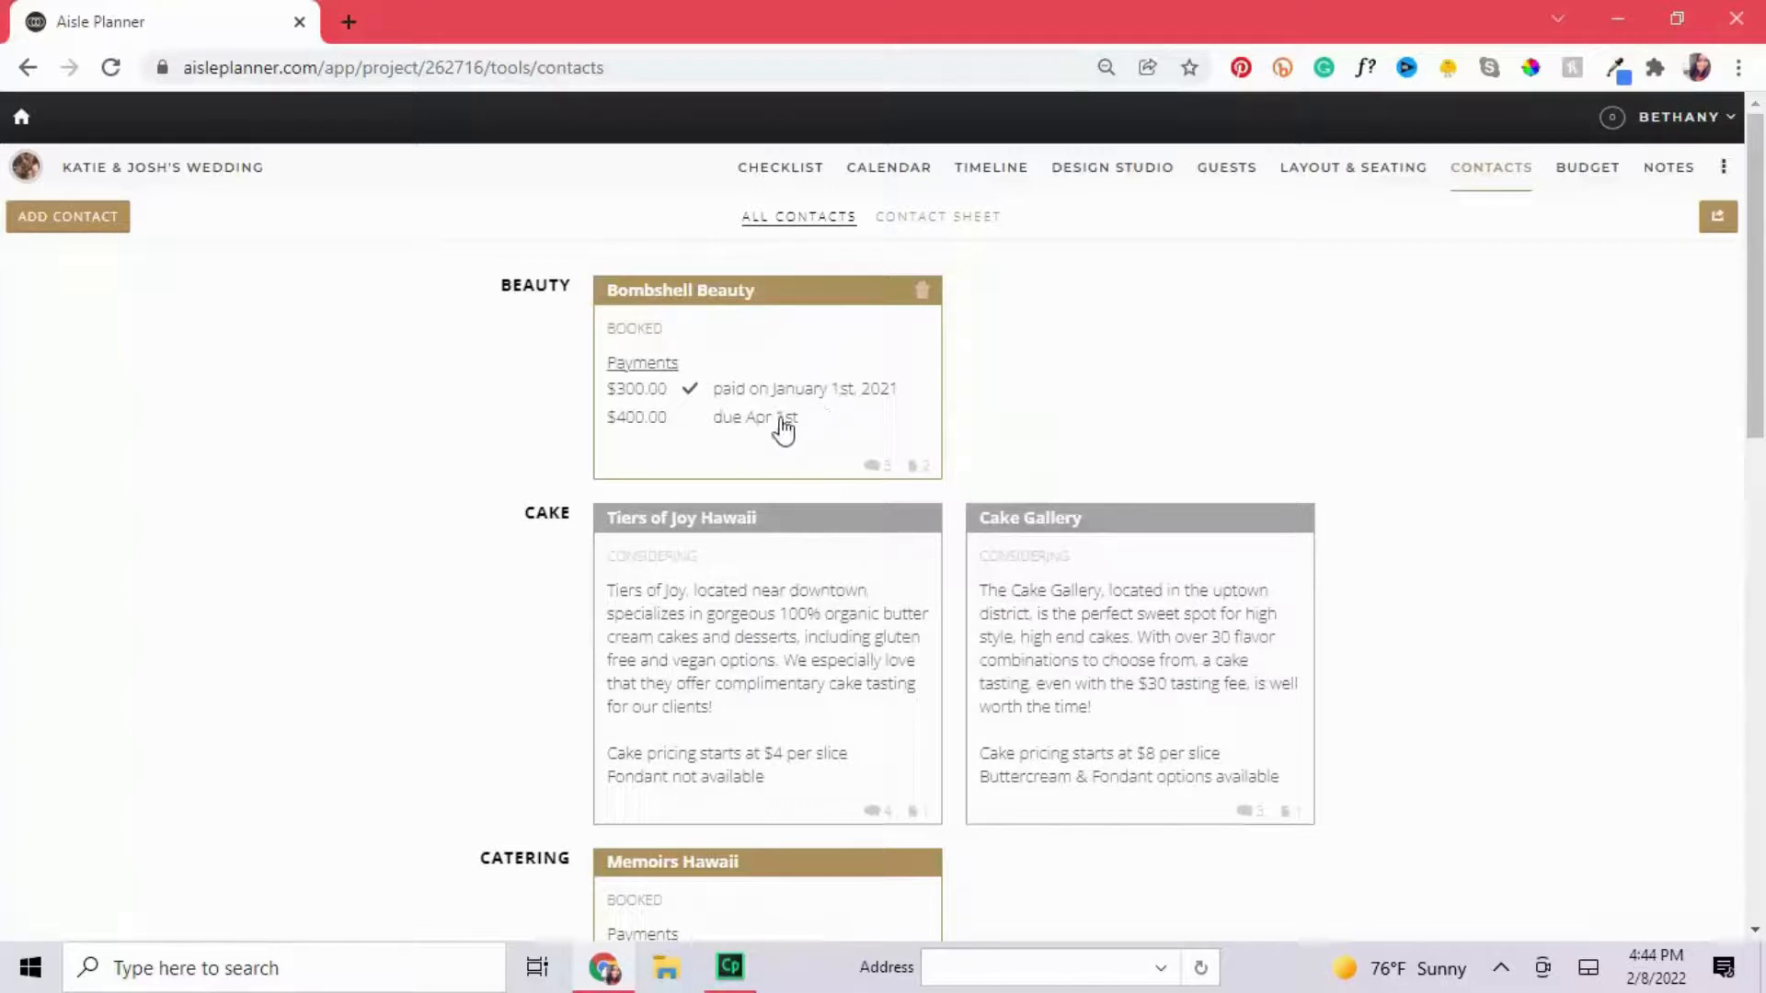
left_click(914, 467)
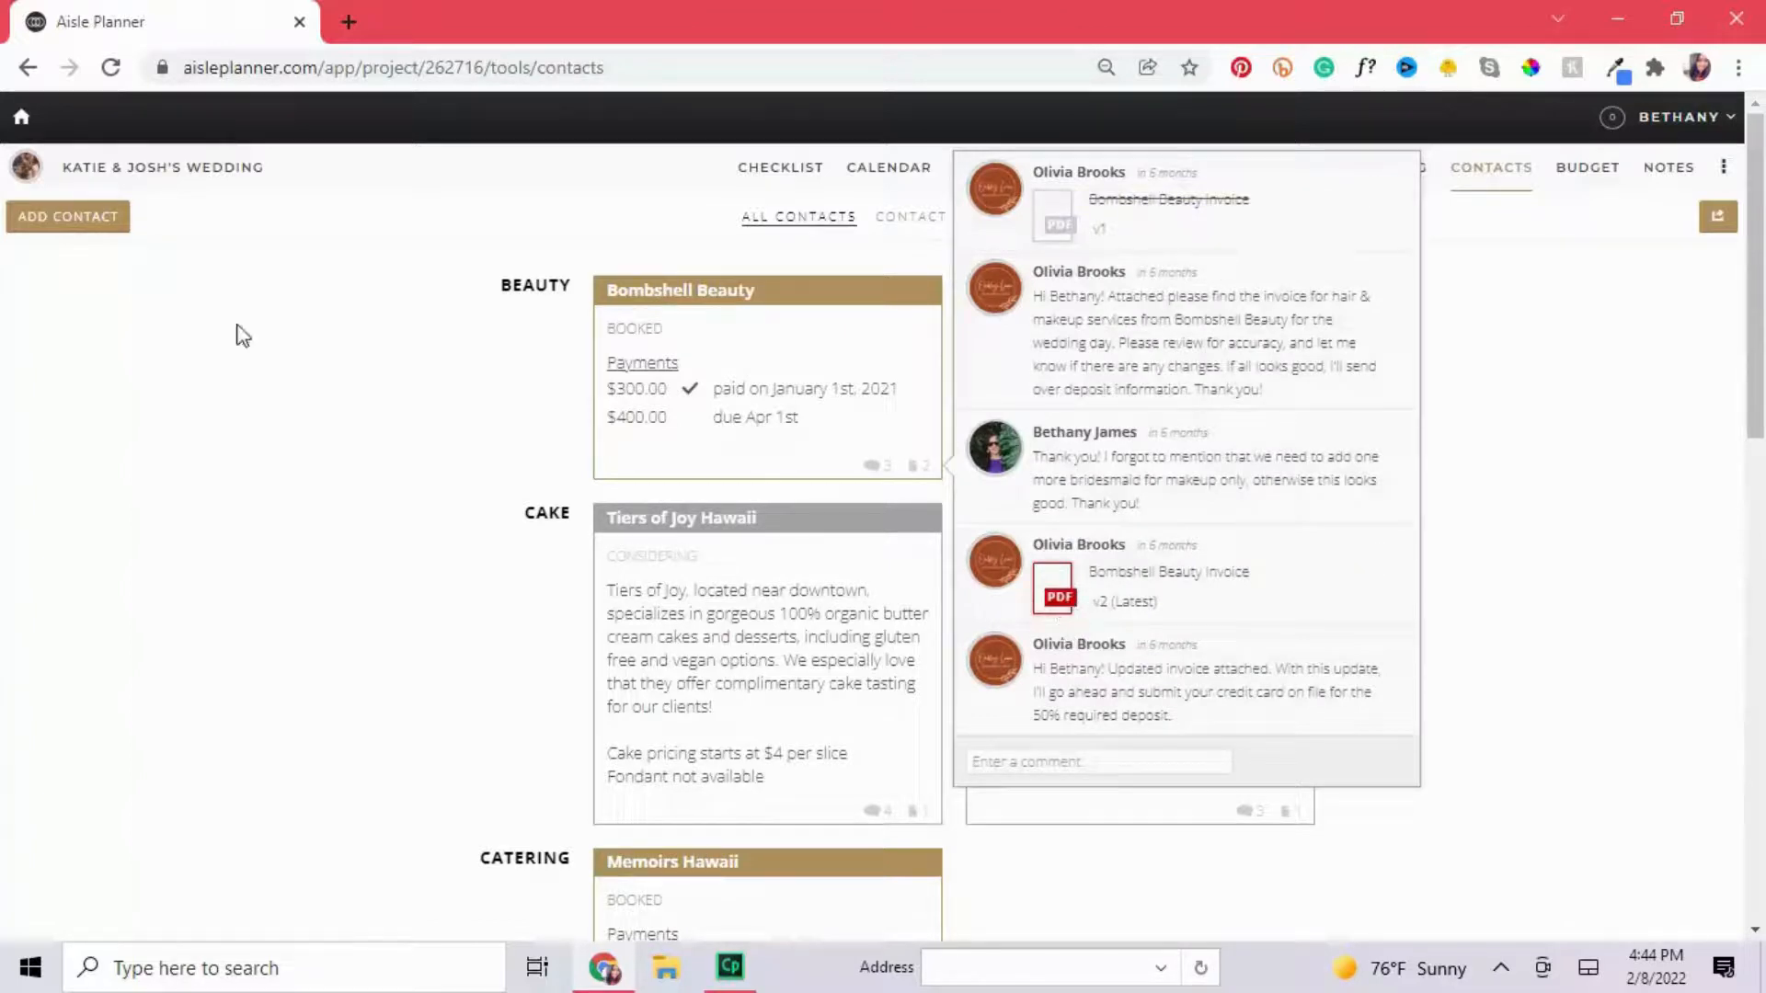
left_click(168, 359)
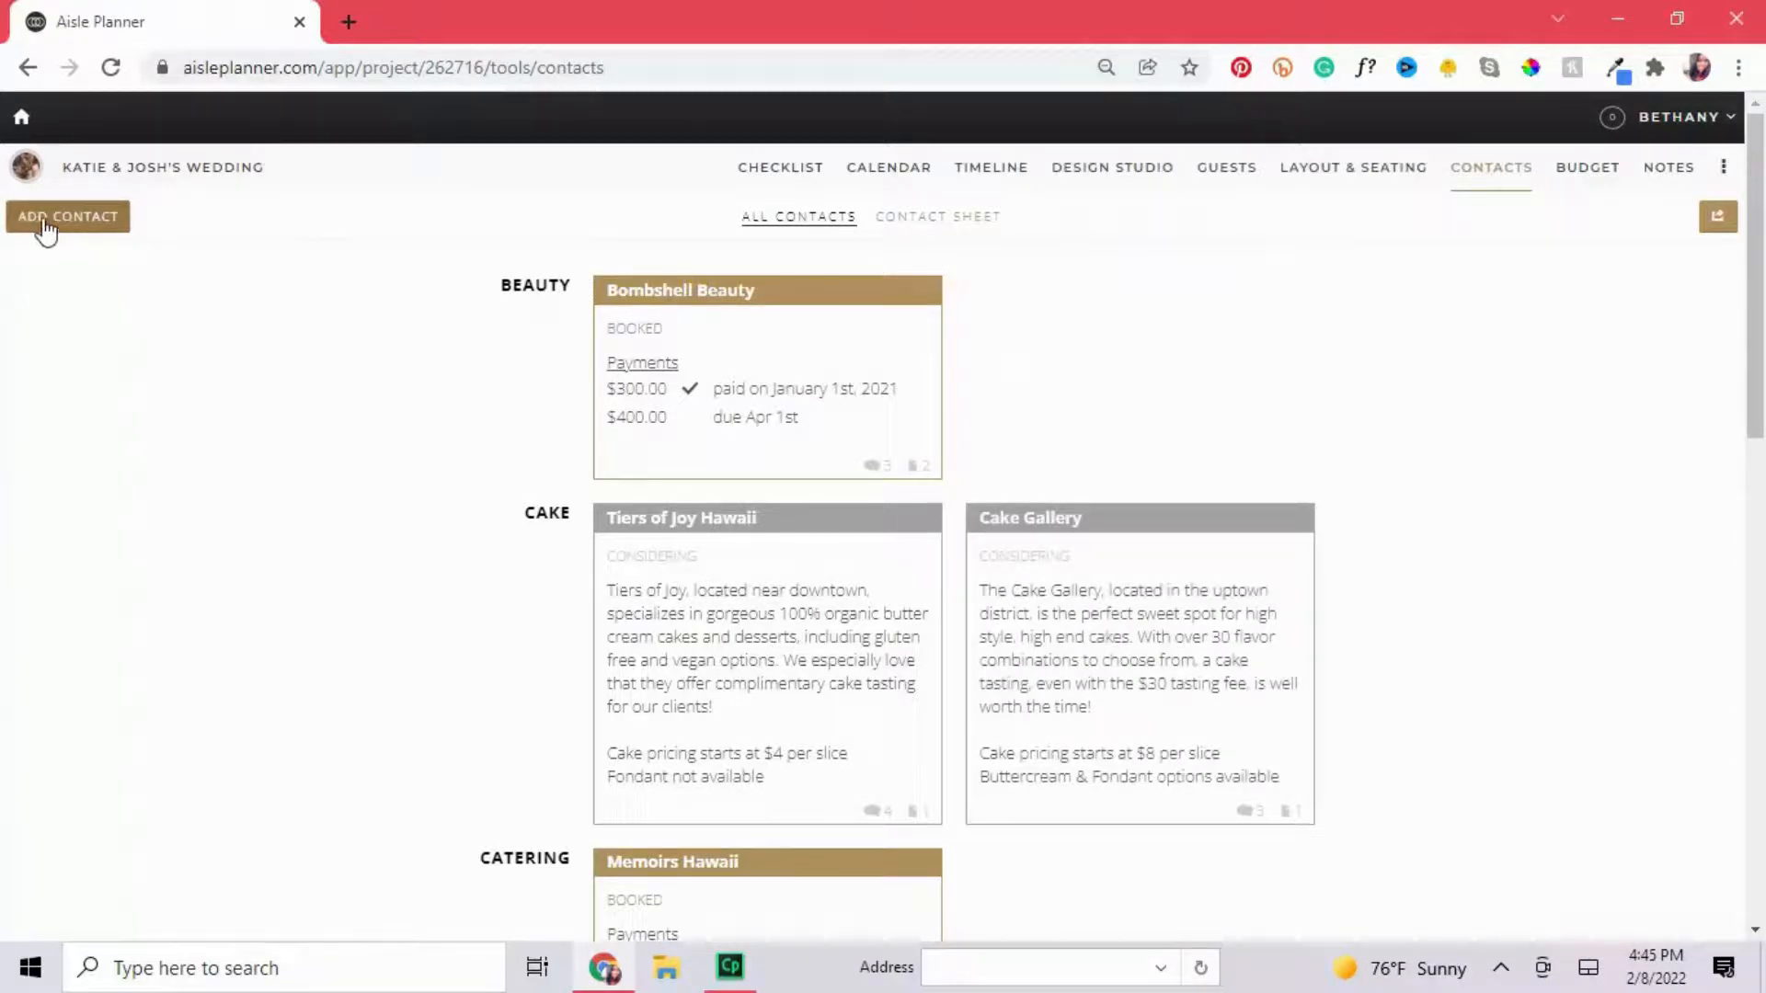
Open the Bombshell Beauty contact and review its contact information, additional information, payment schedule and the item types that can be added.
left_click(824, 350)
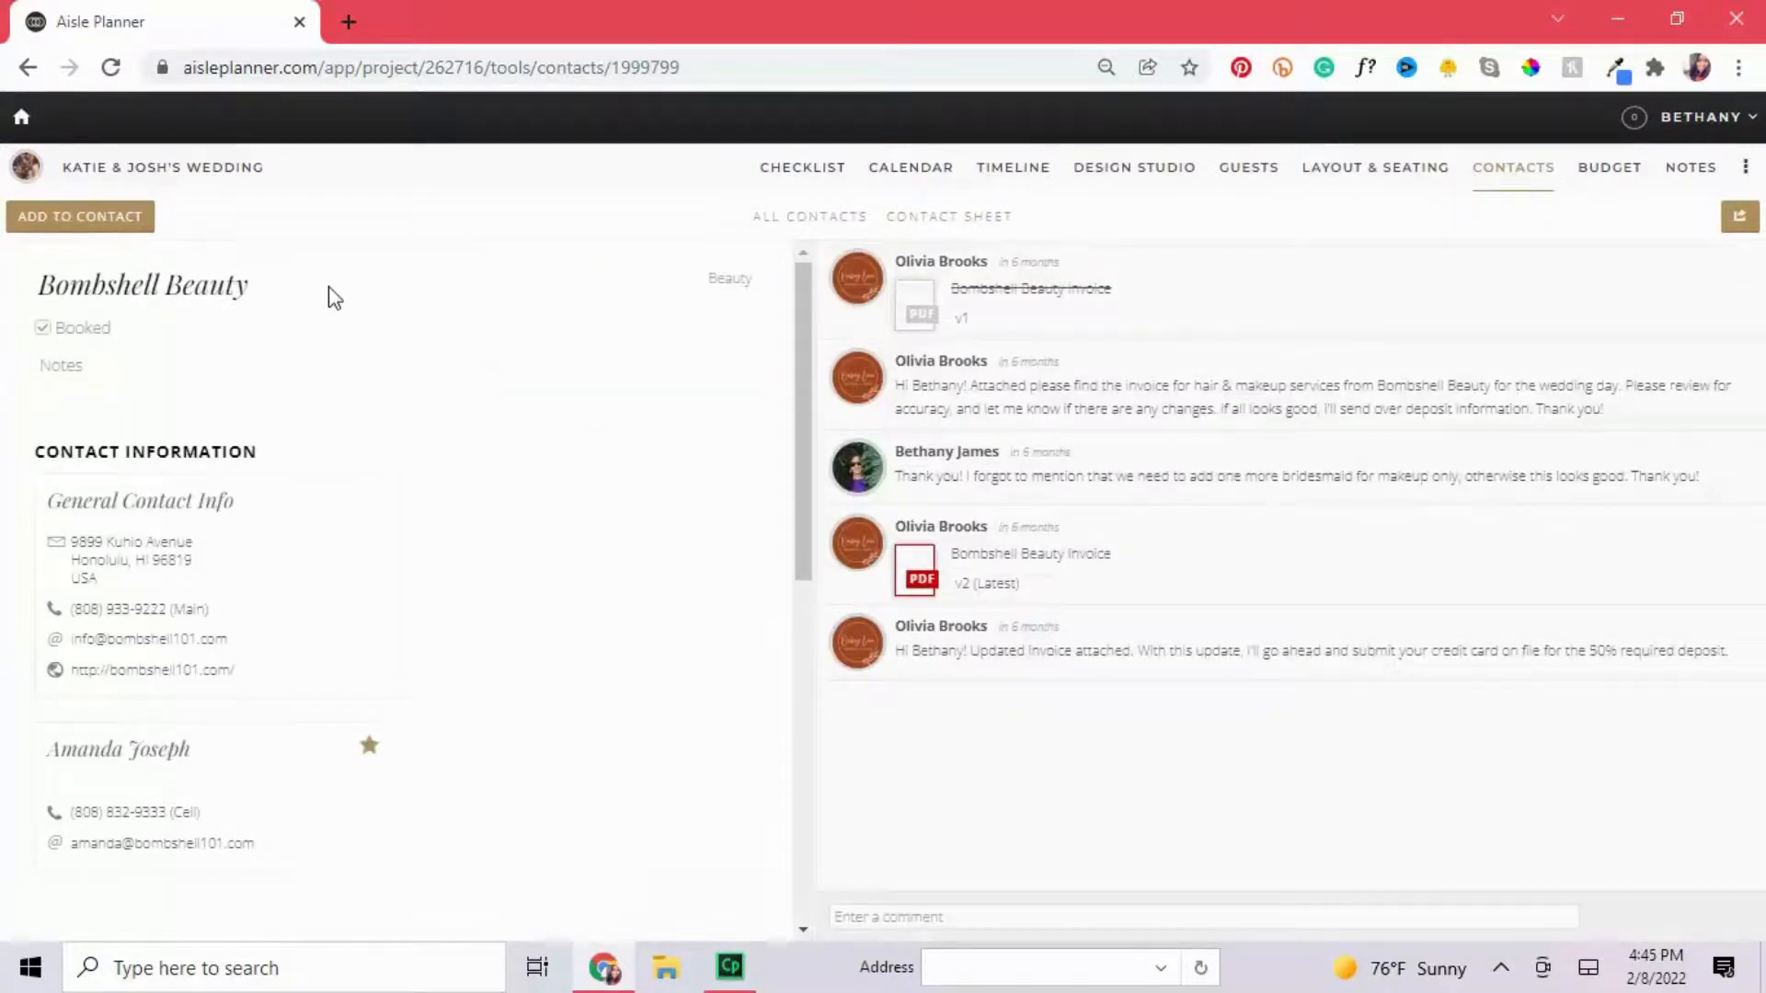
scroll(497, 464, "down", 1)
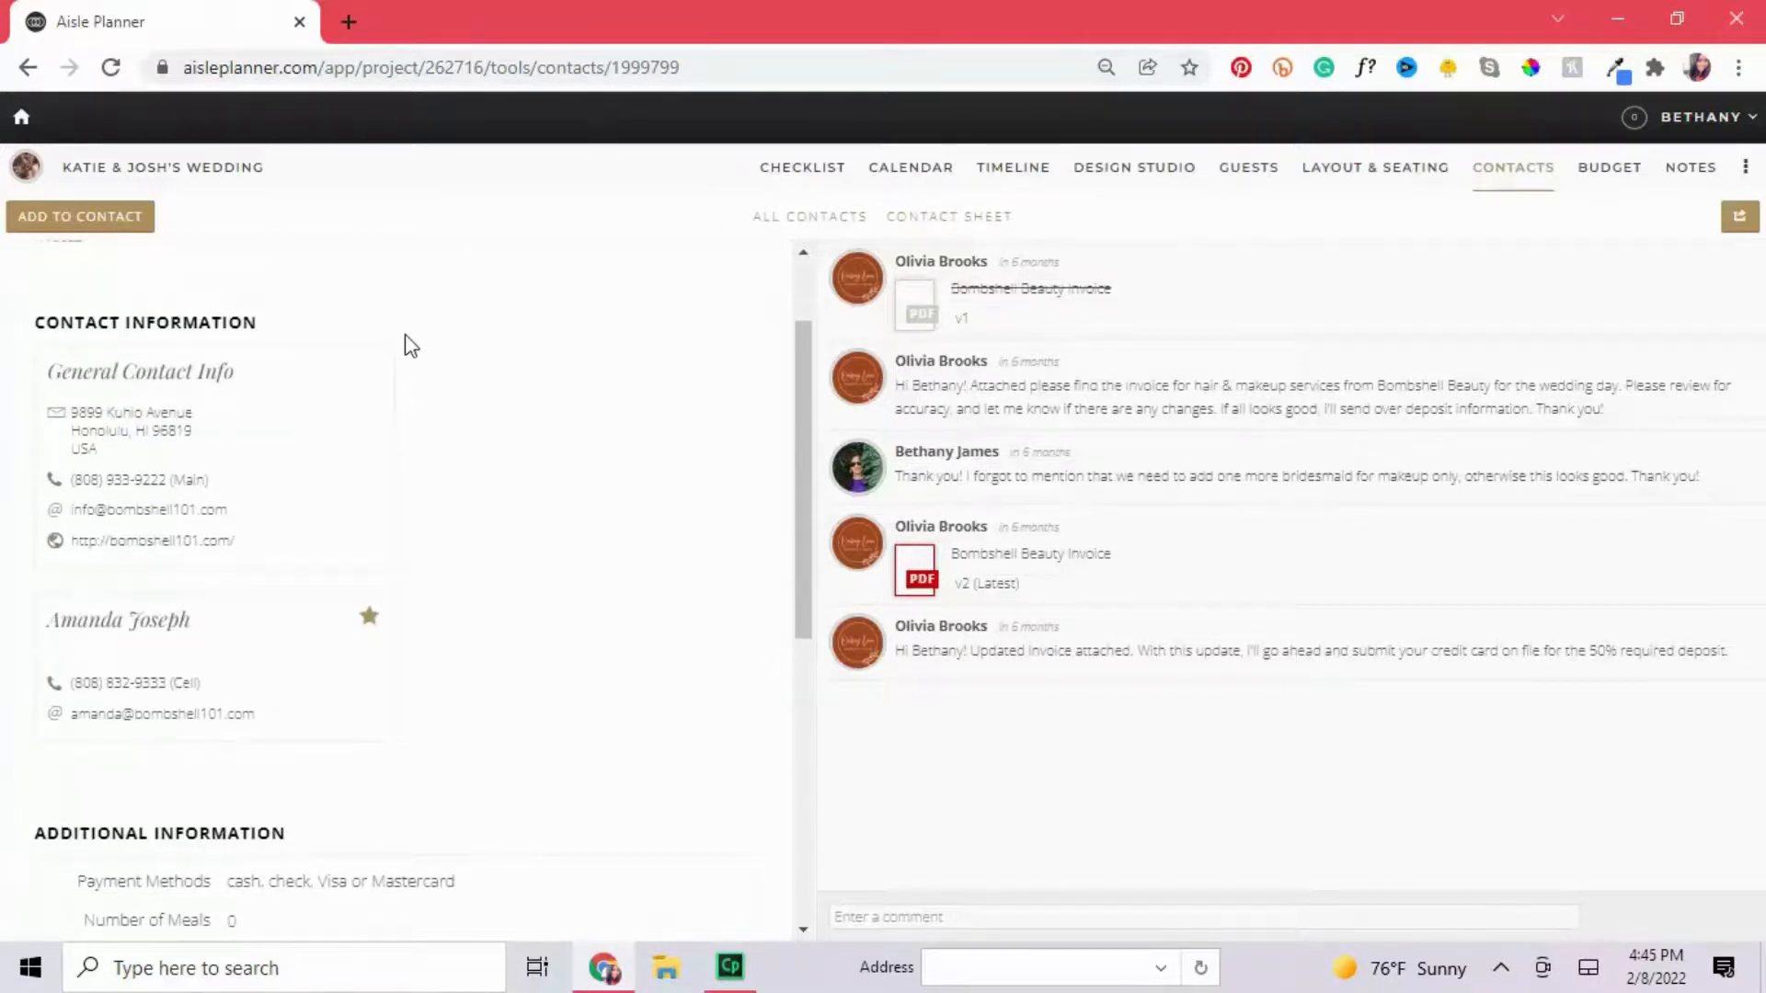
scroll(450, 546, "down", 1)
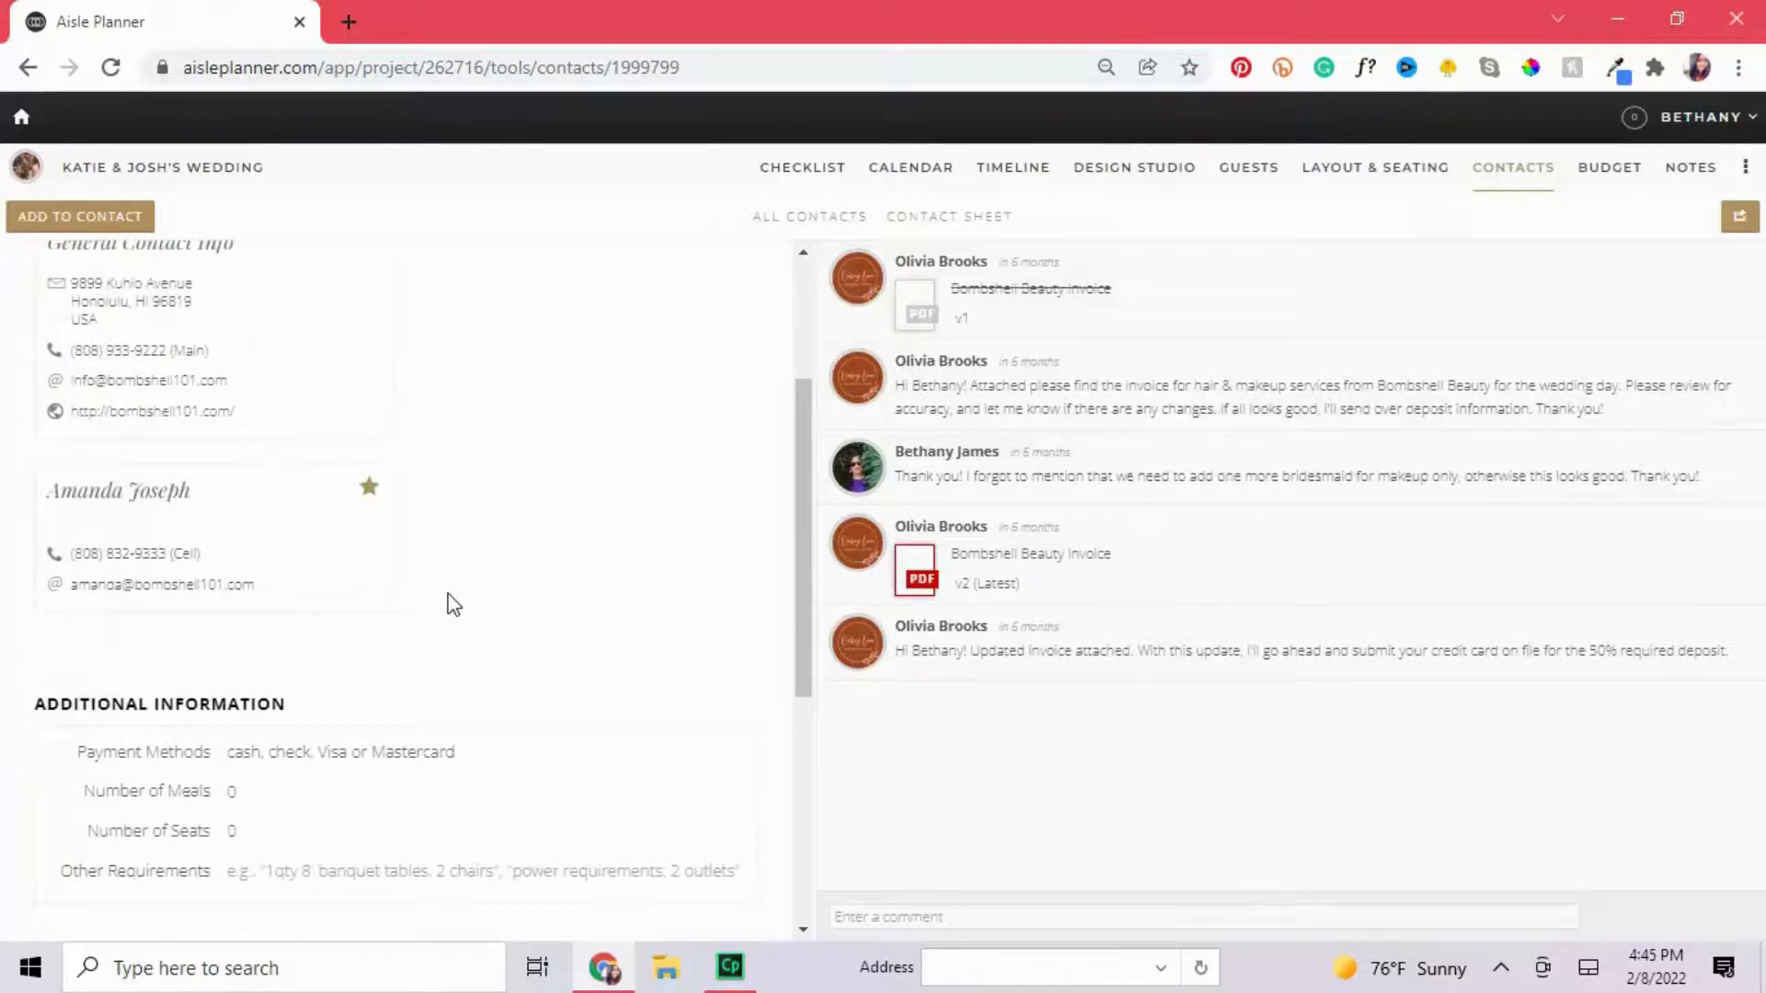
scroll(456, 609, "up", 1)
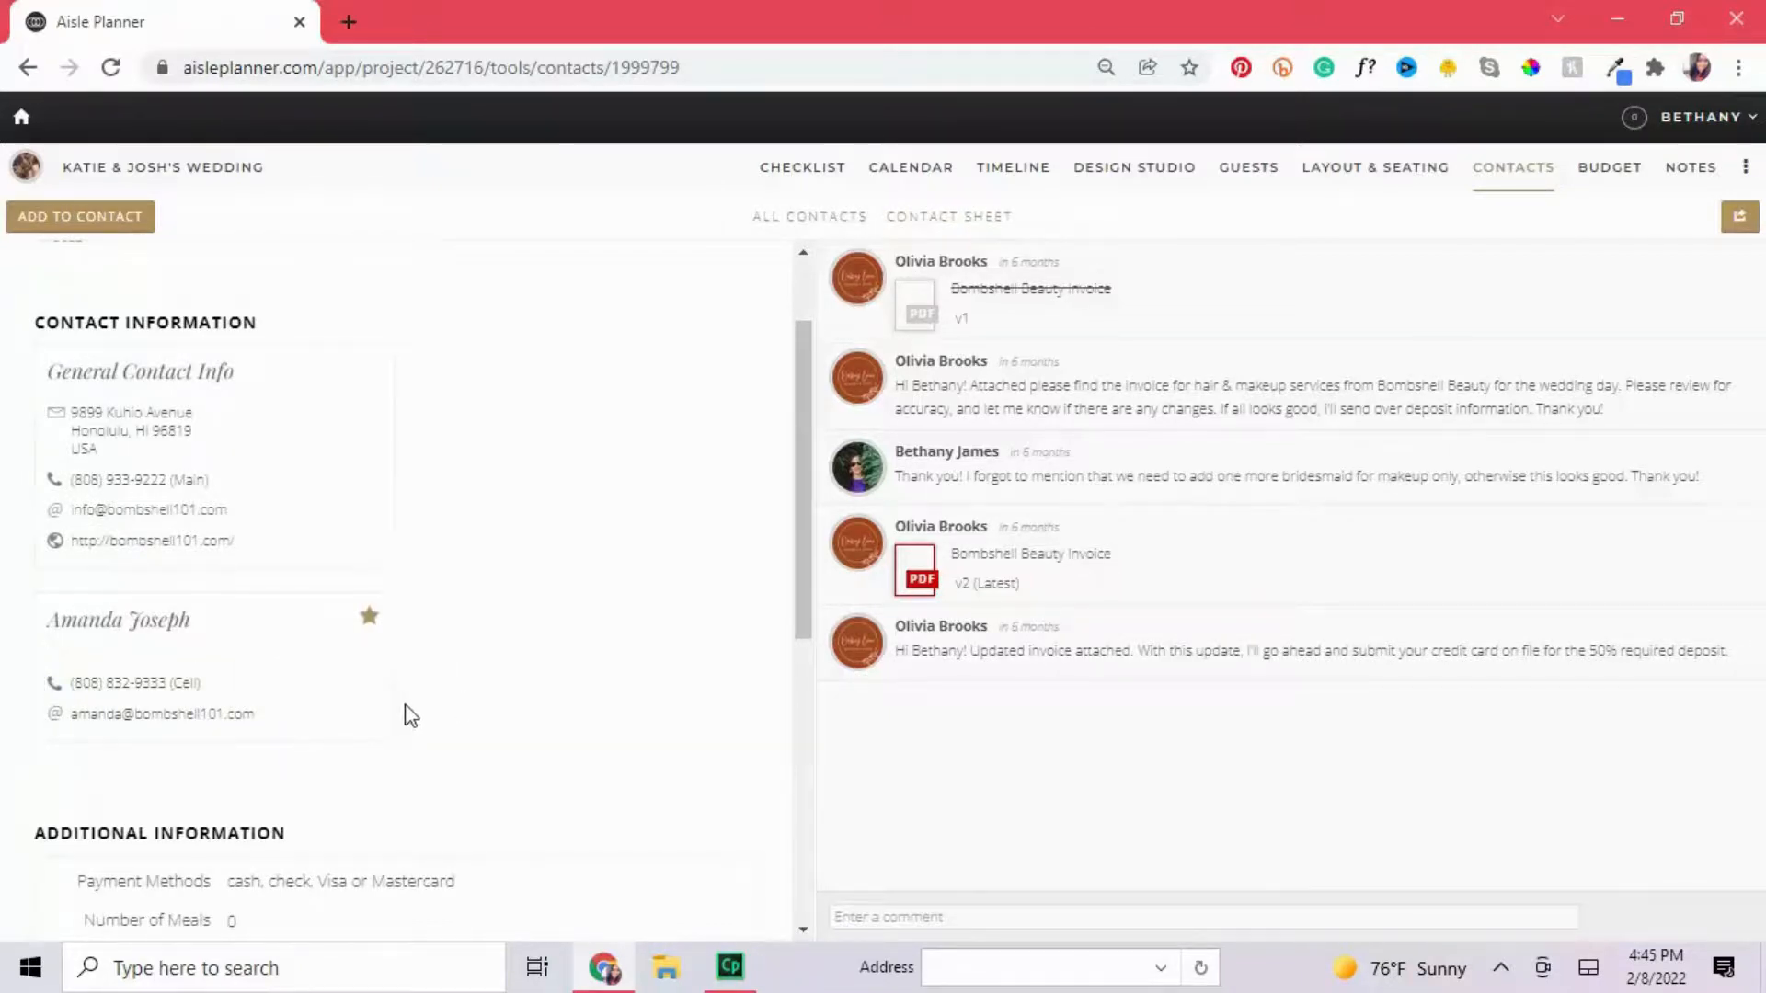
scroll(410, 715, "down", 3)
scroll(412, 412, "down", 2)
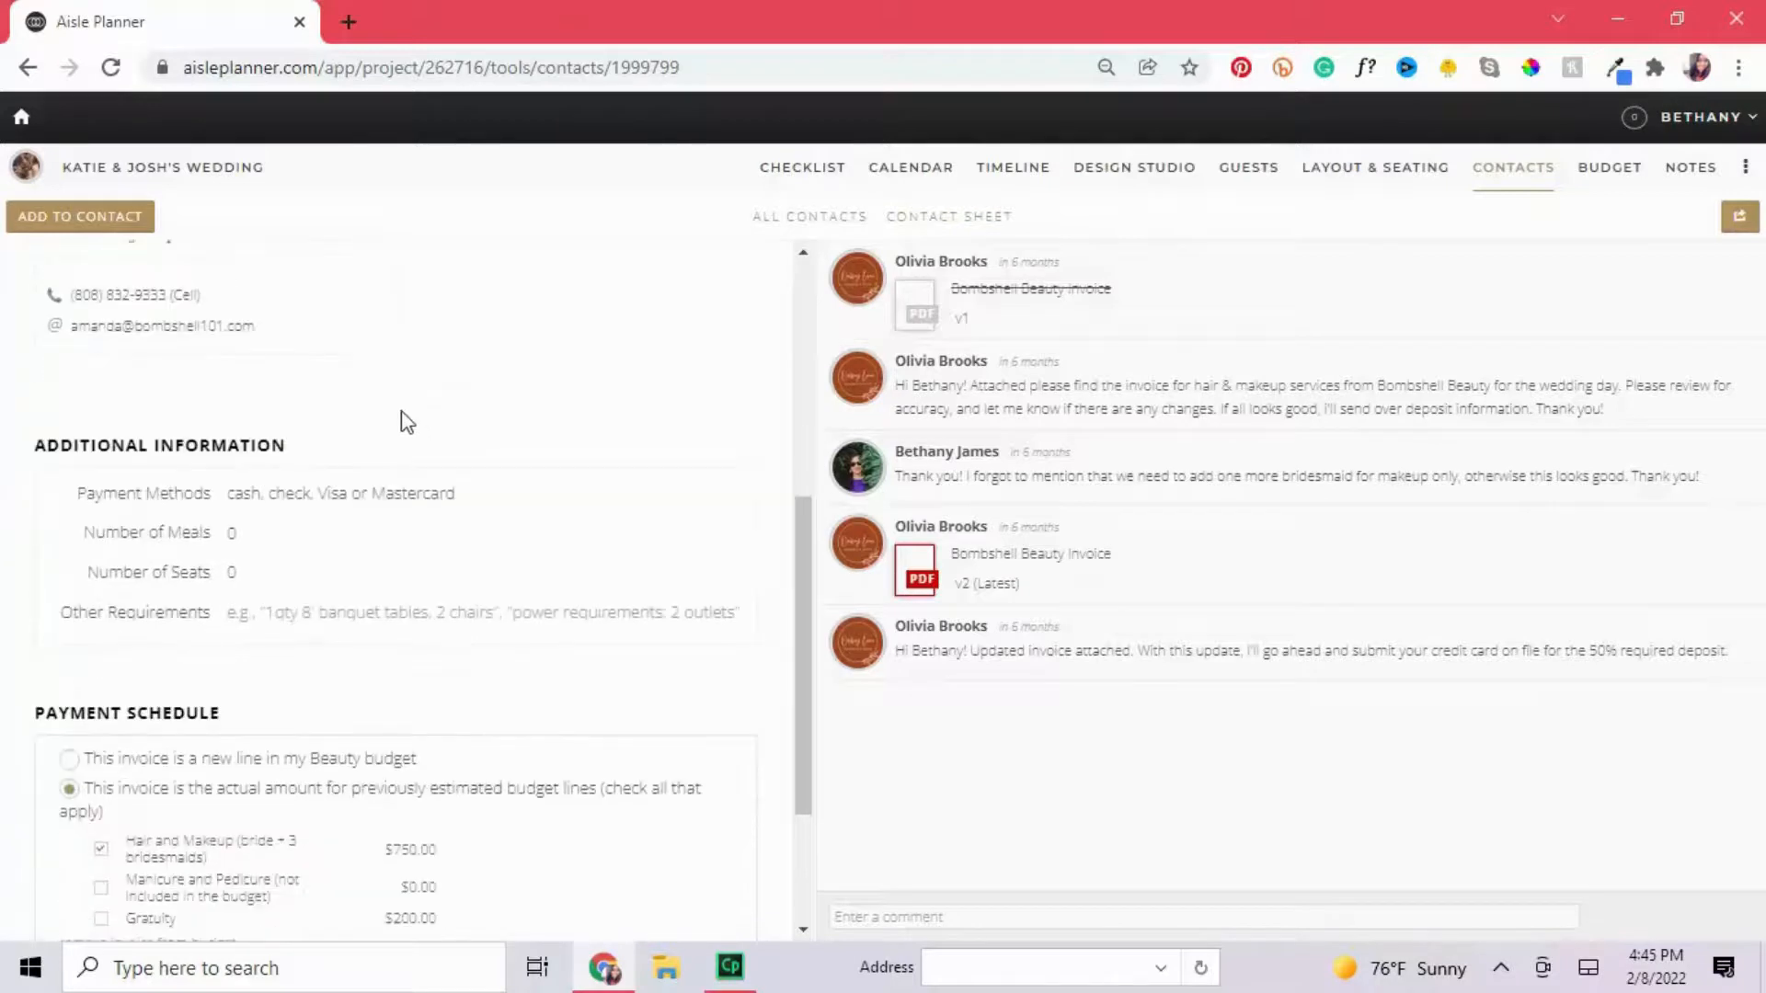
scroll(55, 557, "down", 2)
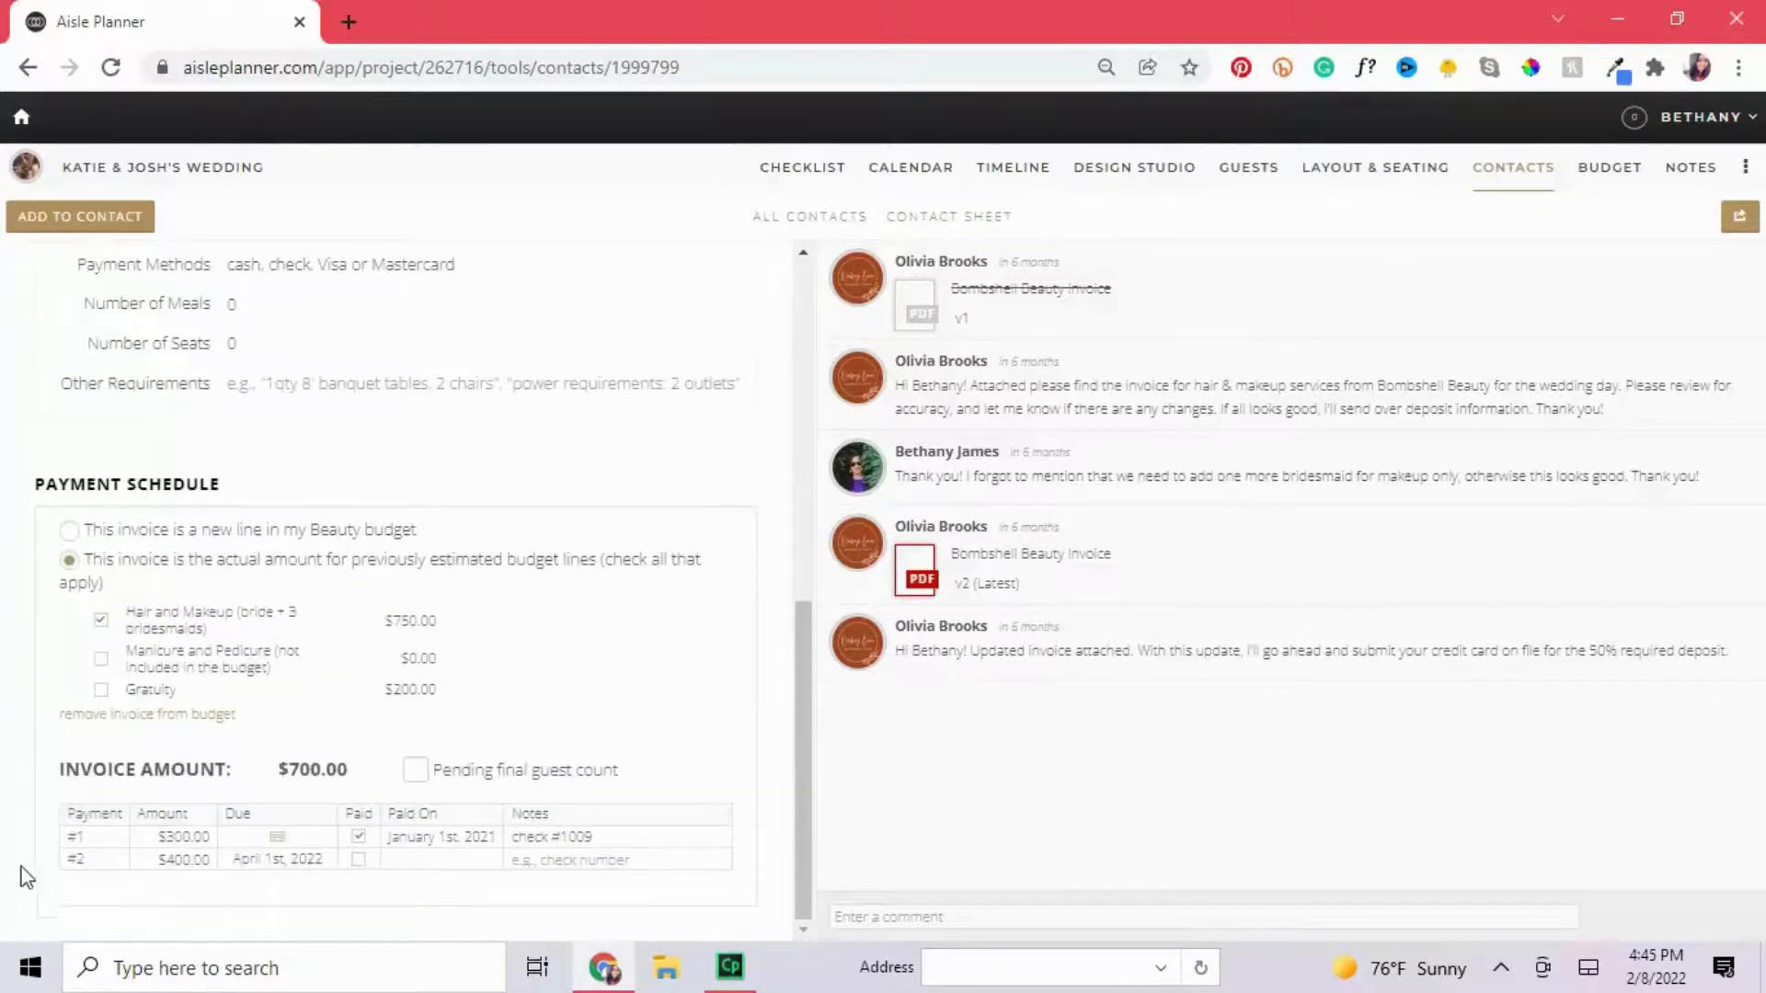
left_click(70, 221)
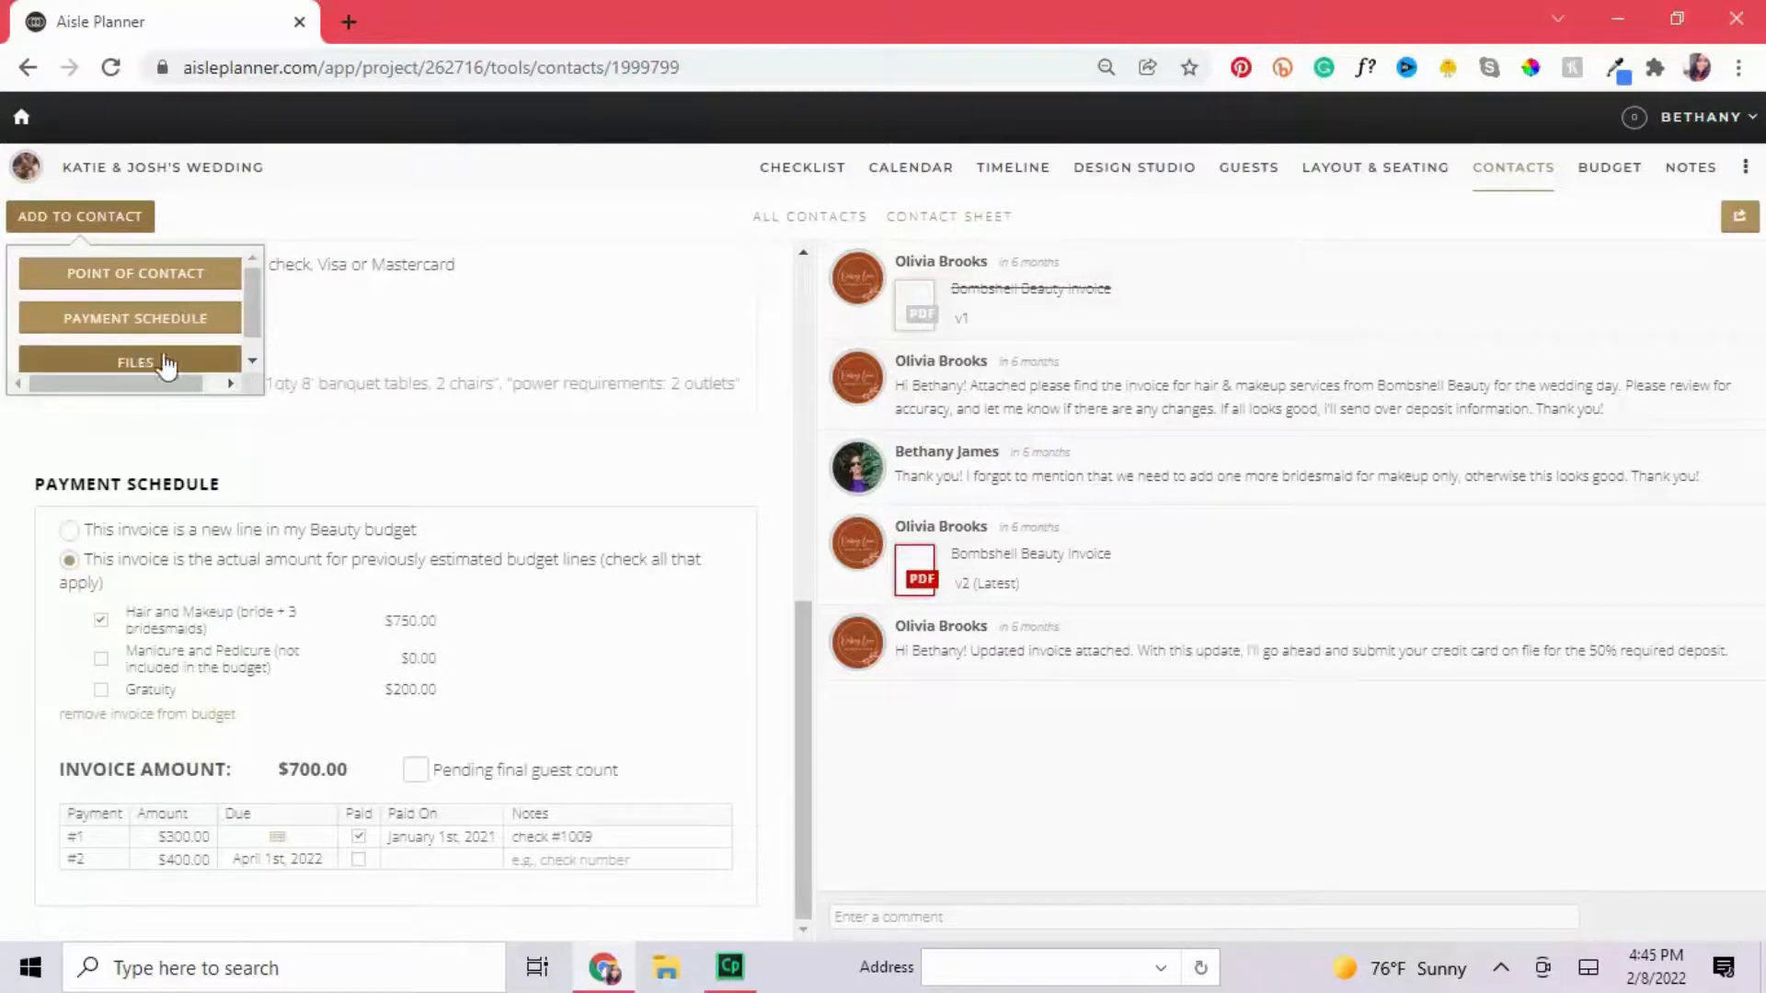
left_click(710, 467)
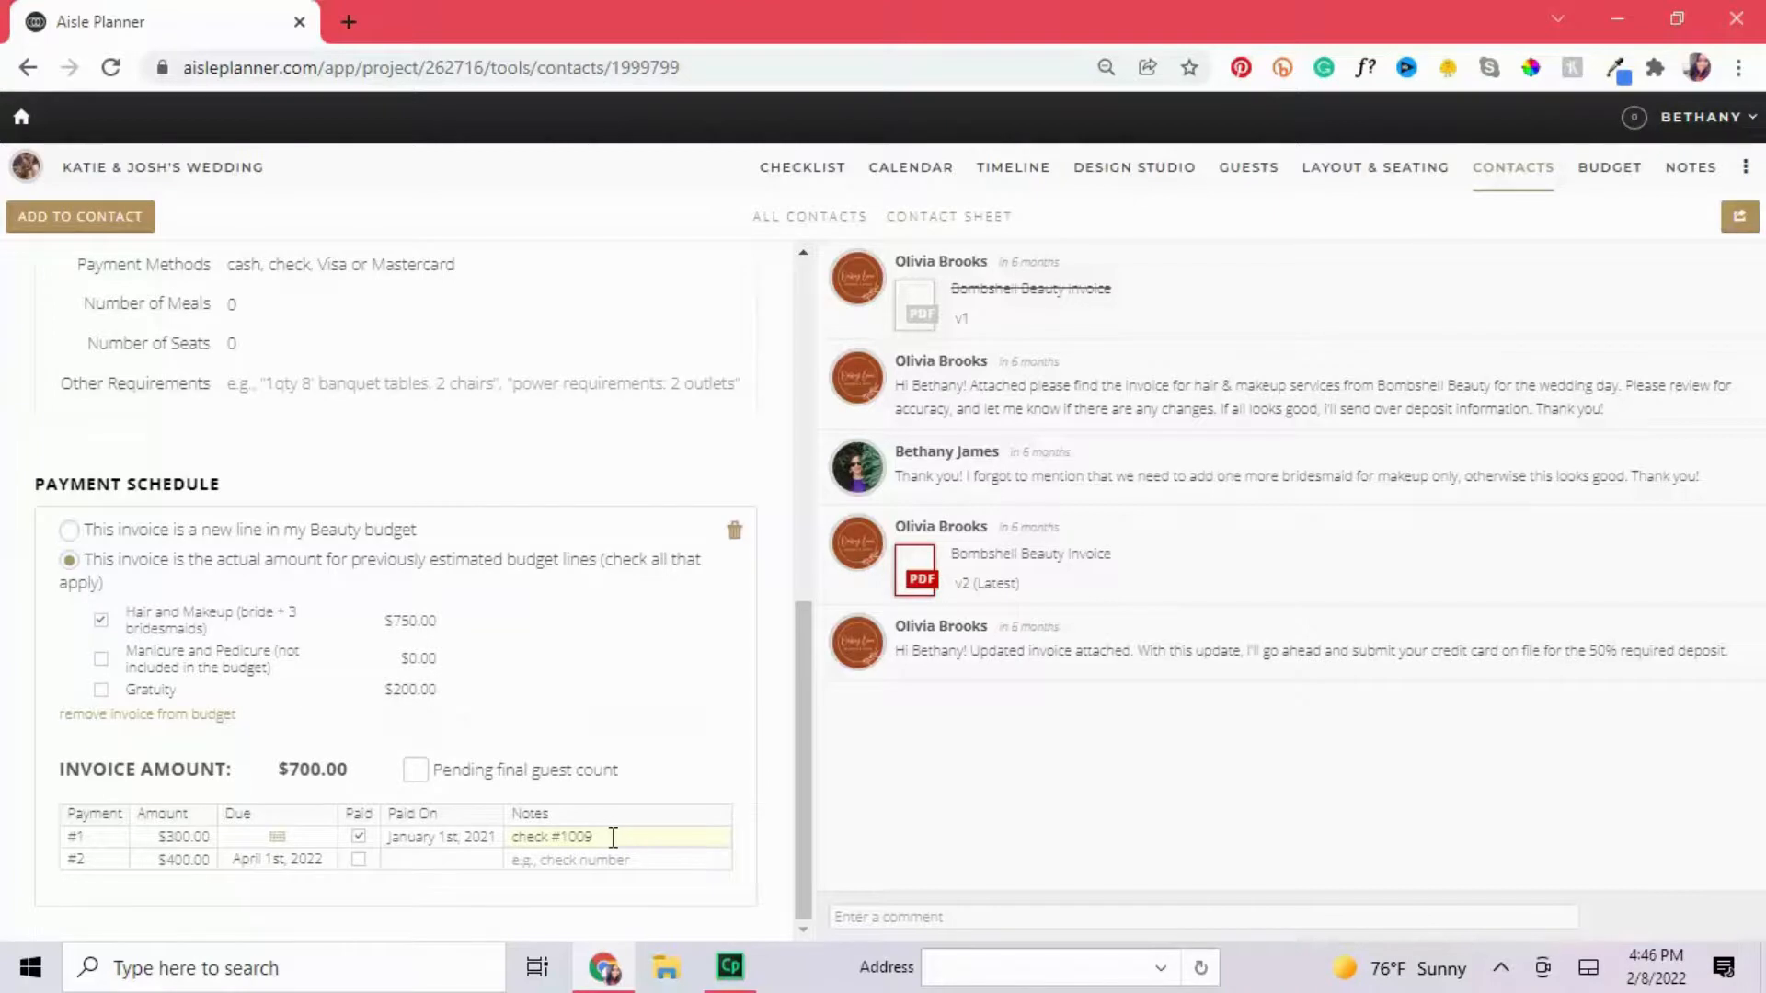
Set the amount of payment #2 in Bombshell Beauty's payment schedule to $200.00.
left_click(193, 861)
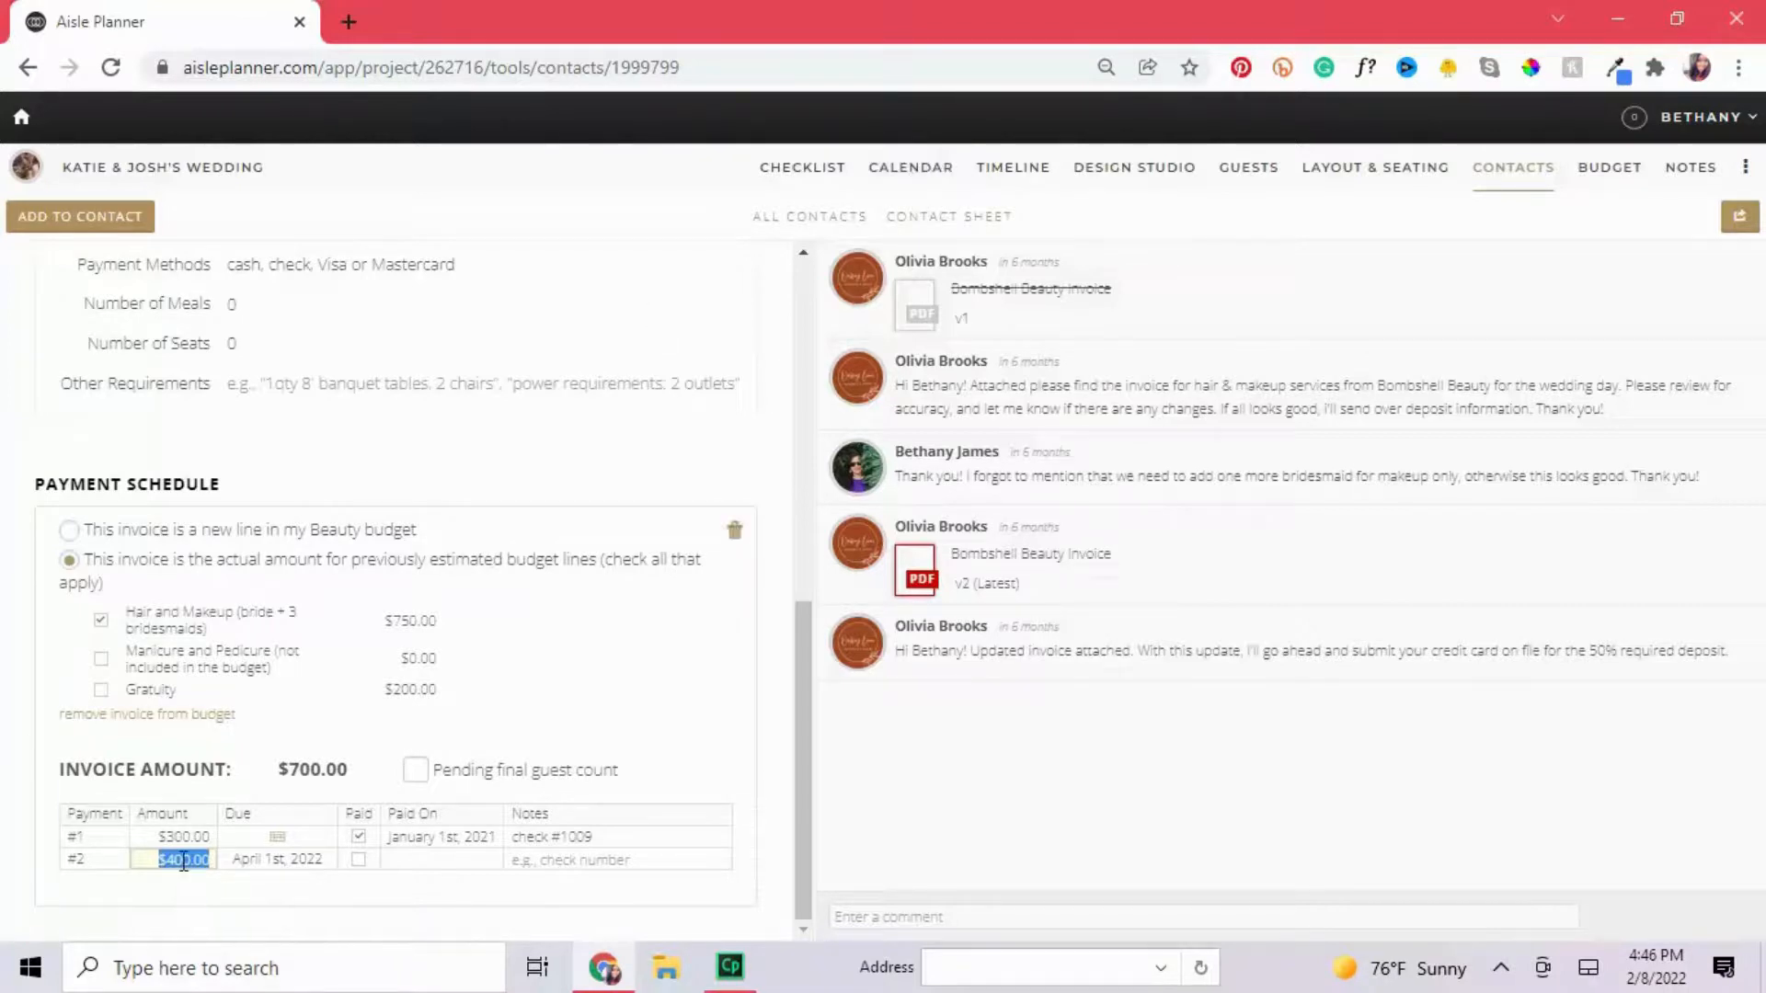
type("2")
key("Tab")
left_click(675, 708)
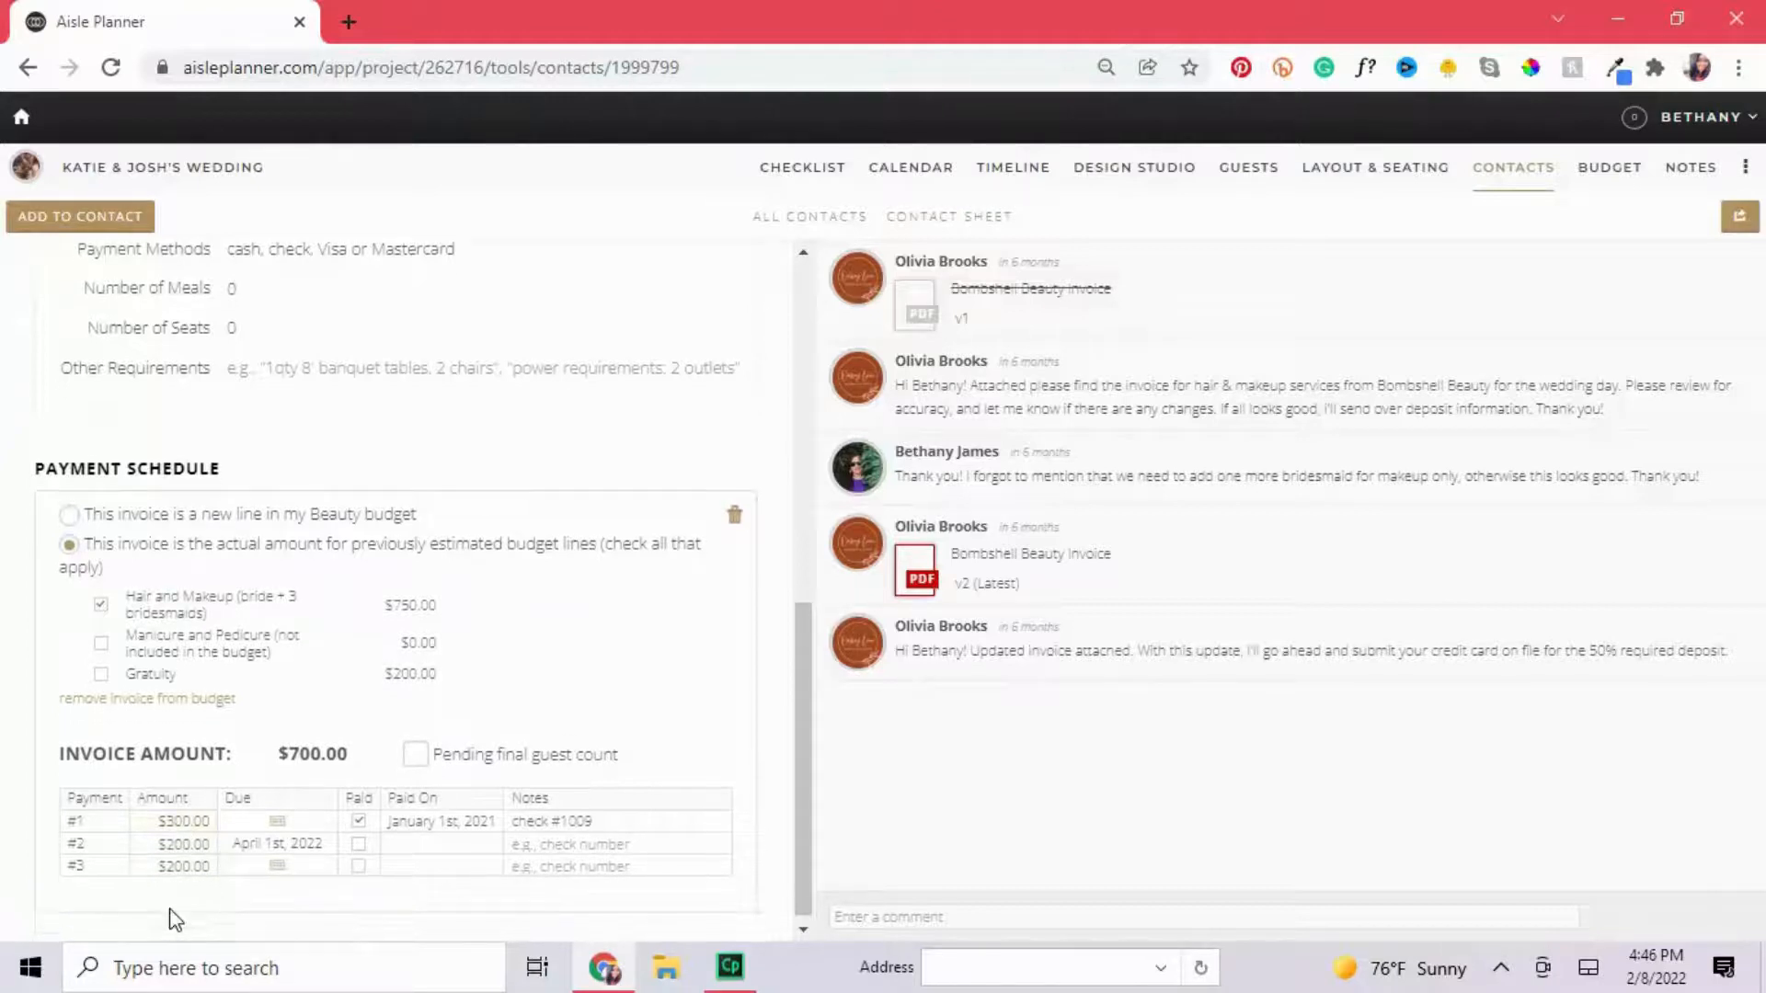
scroll(175, 915, "down", 1)
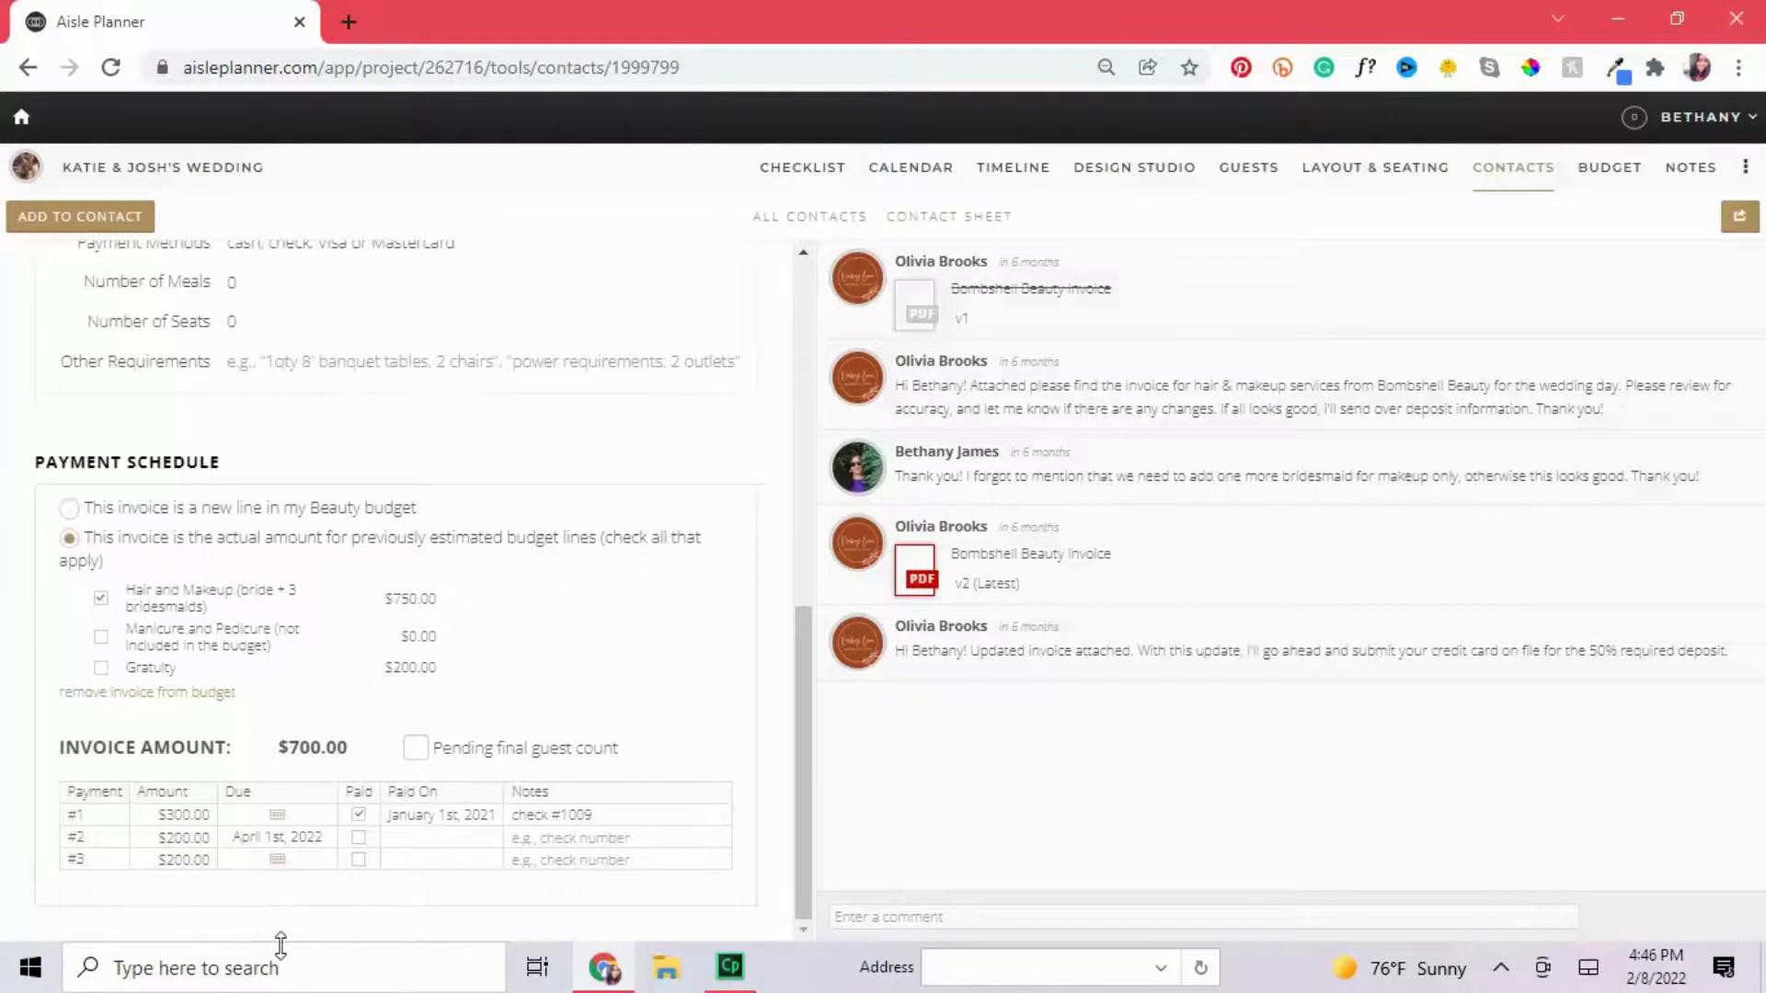
View the contact sheet of all booked vendors and return to the overview of all contacts.
scroll(631, 763, "up", 6)
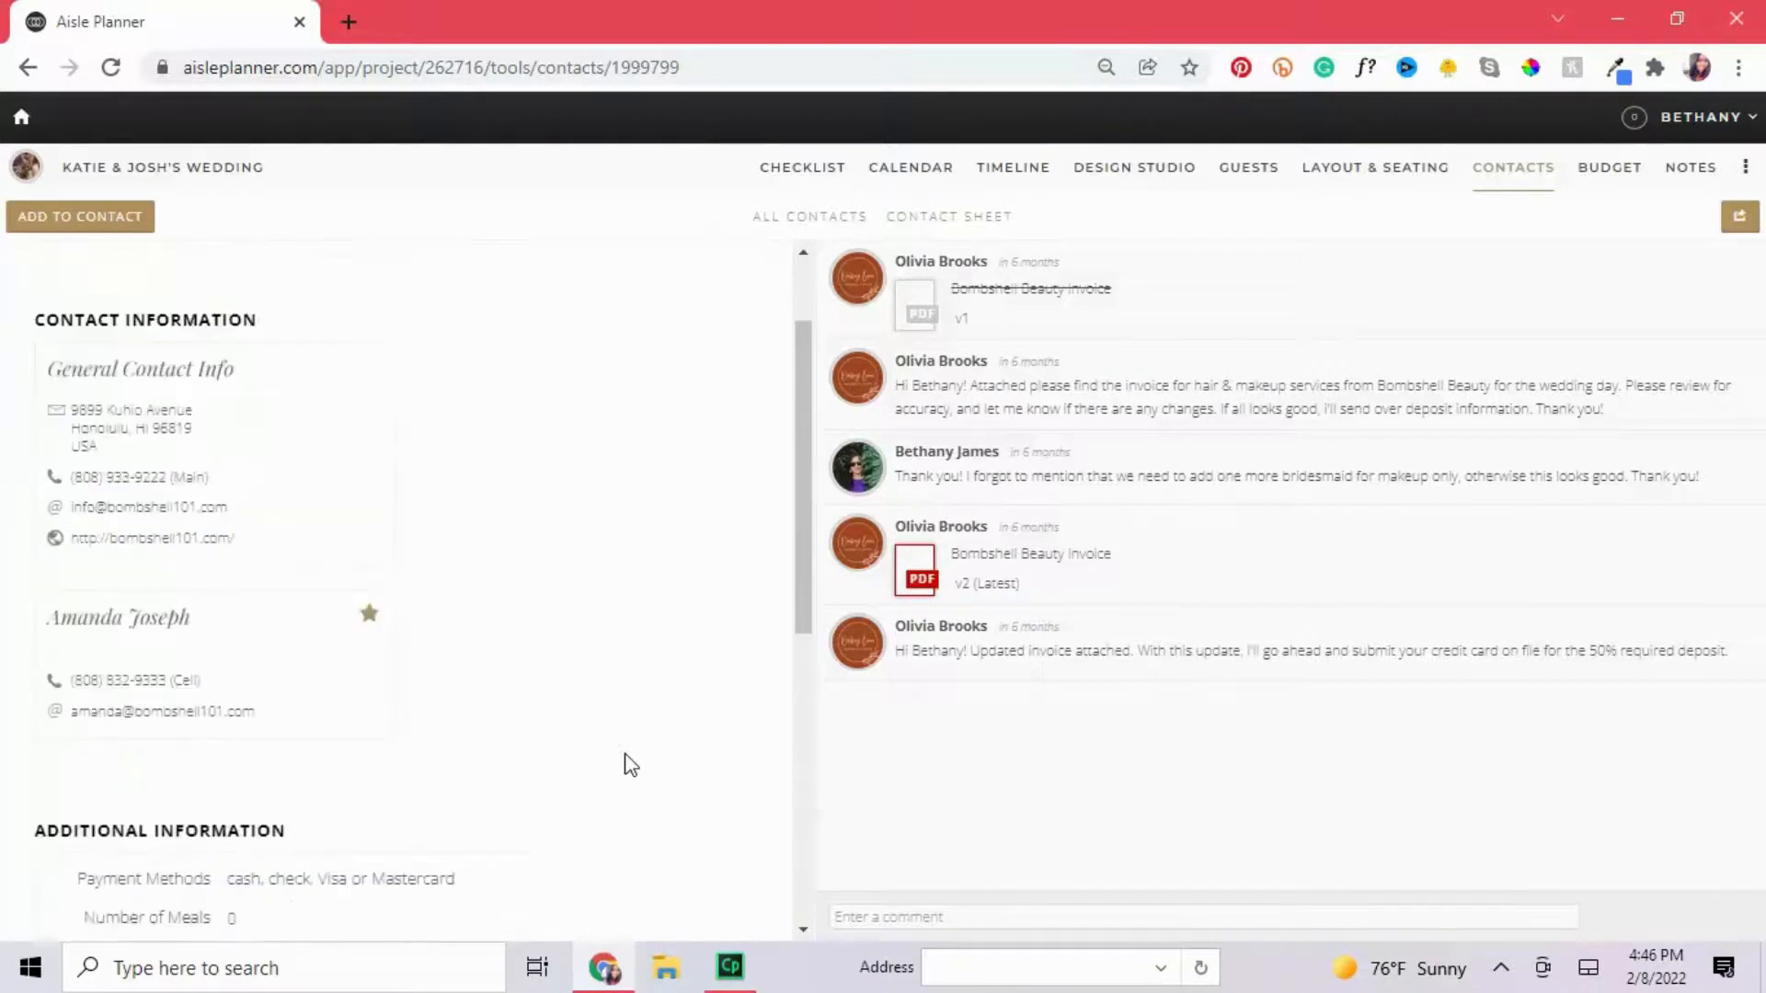
scroll(674, 577, "up", 2)
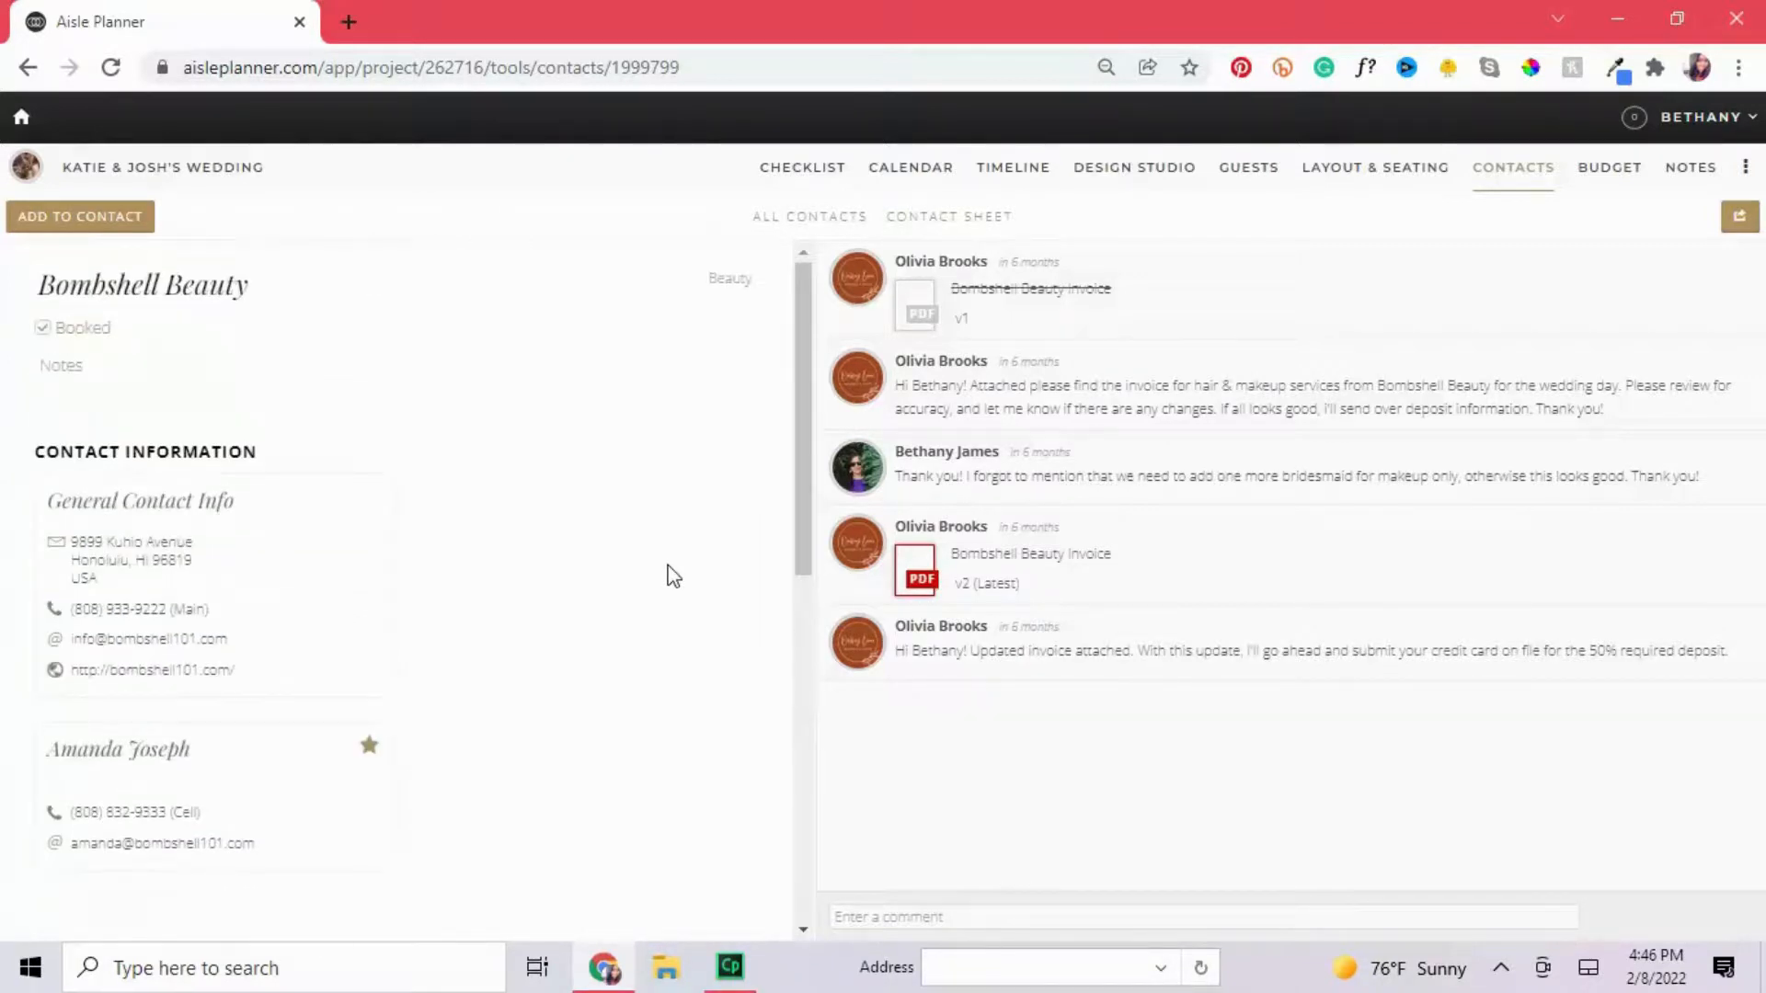
left_click(953, 226)
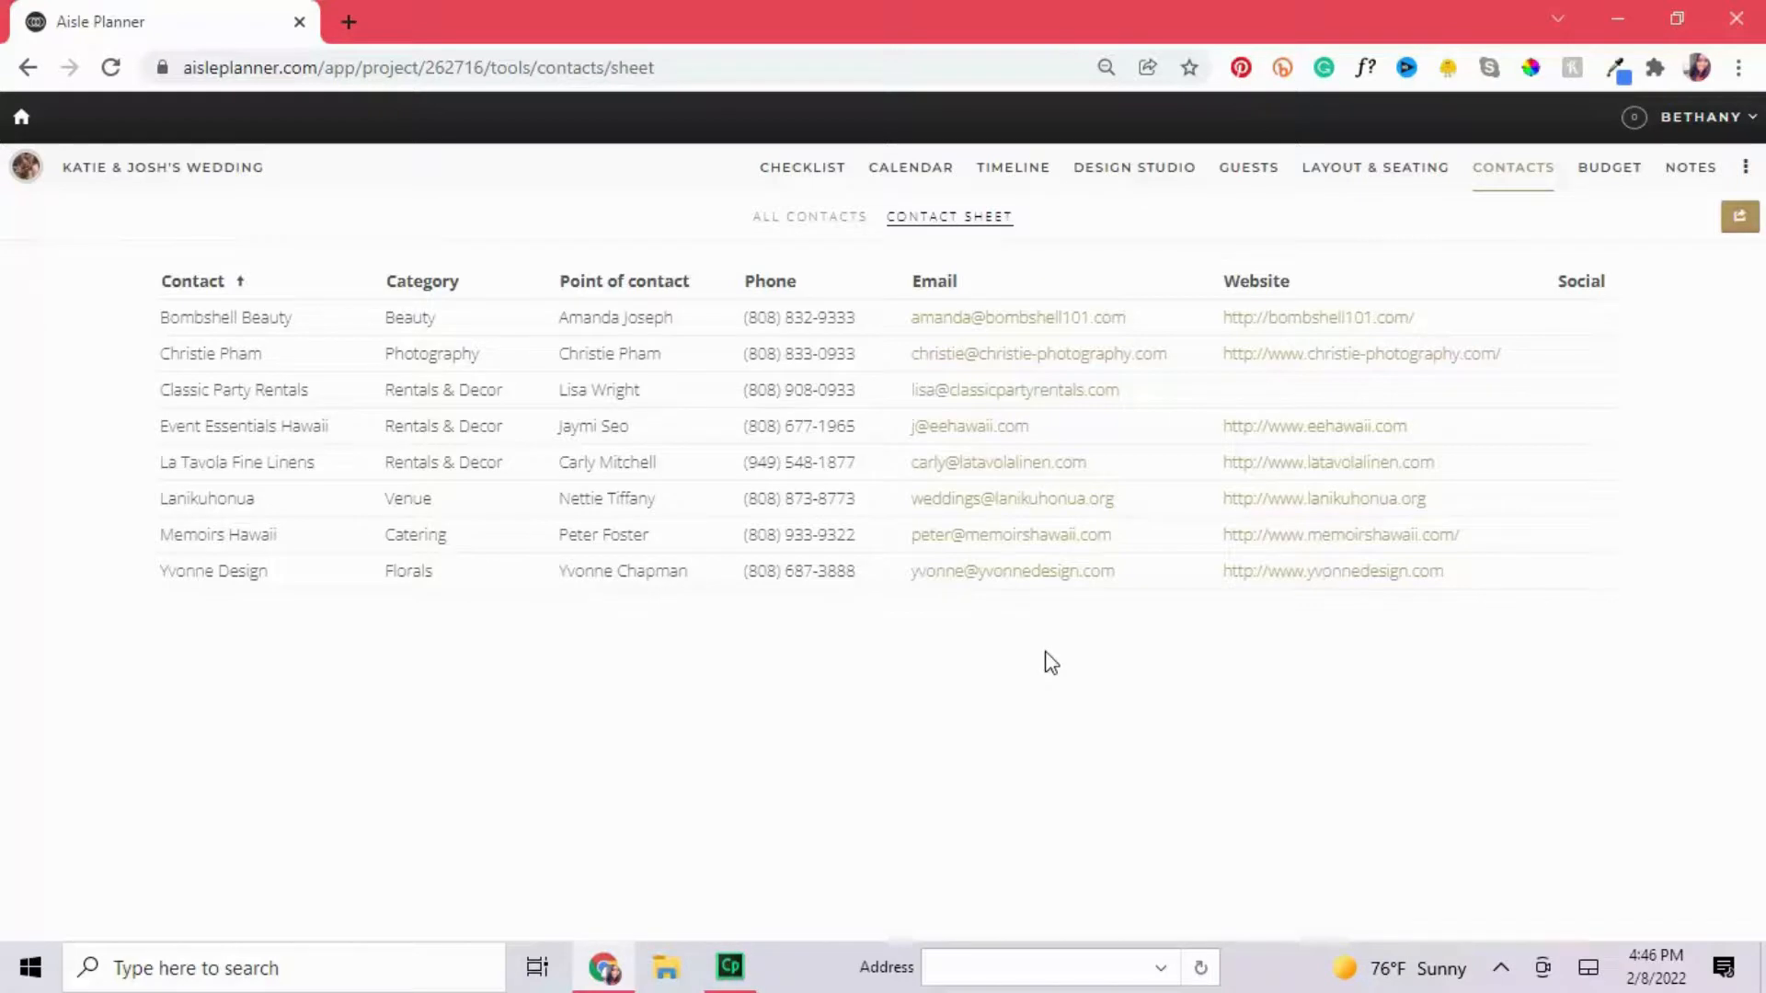
left_click(830, 218)
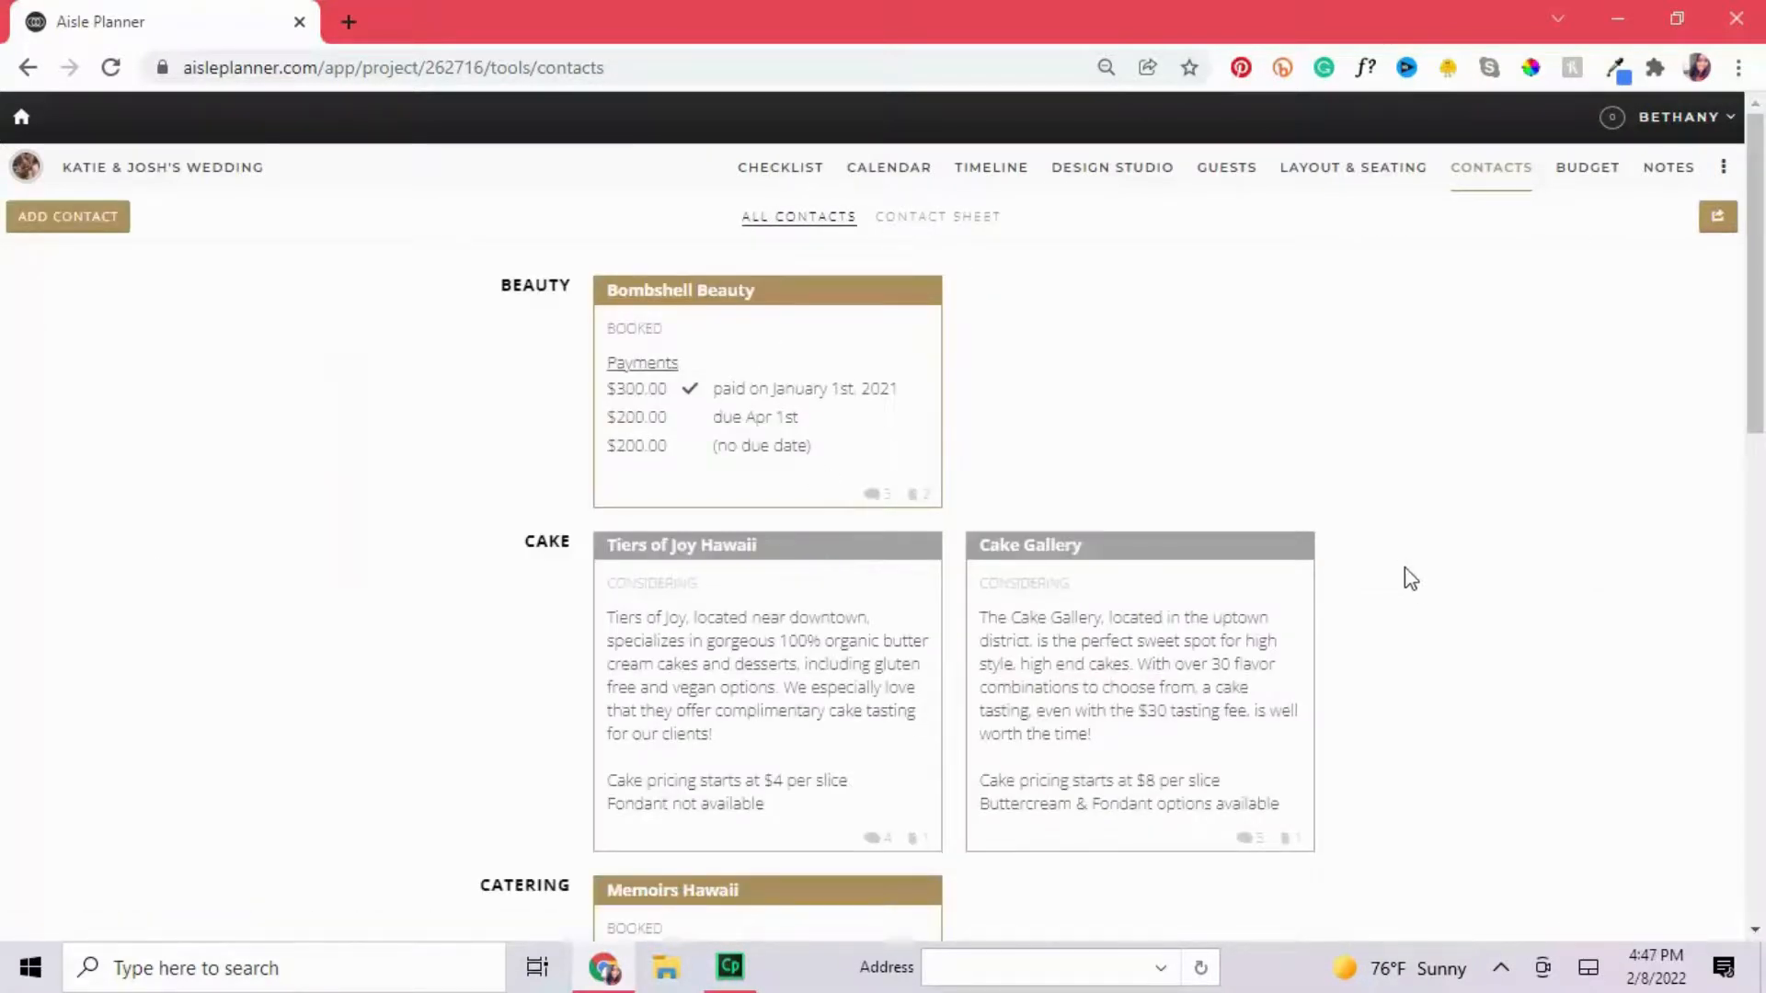
Open the wedding's budget and review the estimated, actual, paid and due amounts from Wedding Planner to Groom & Groomsmen Attire.
left_click(1569, 190)
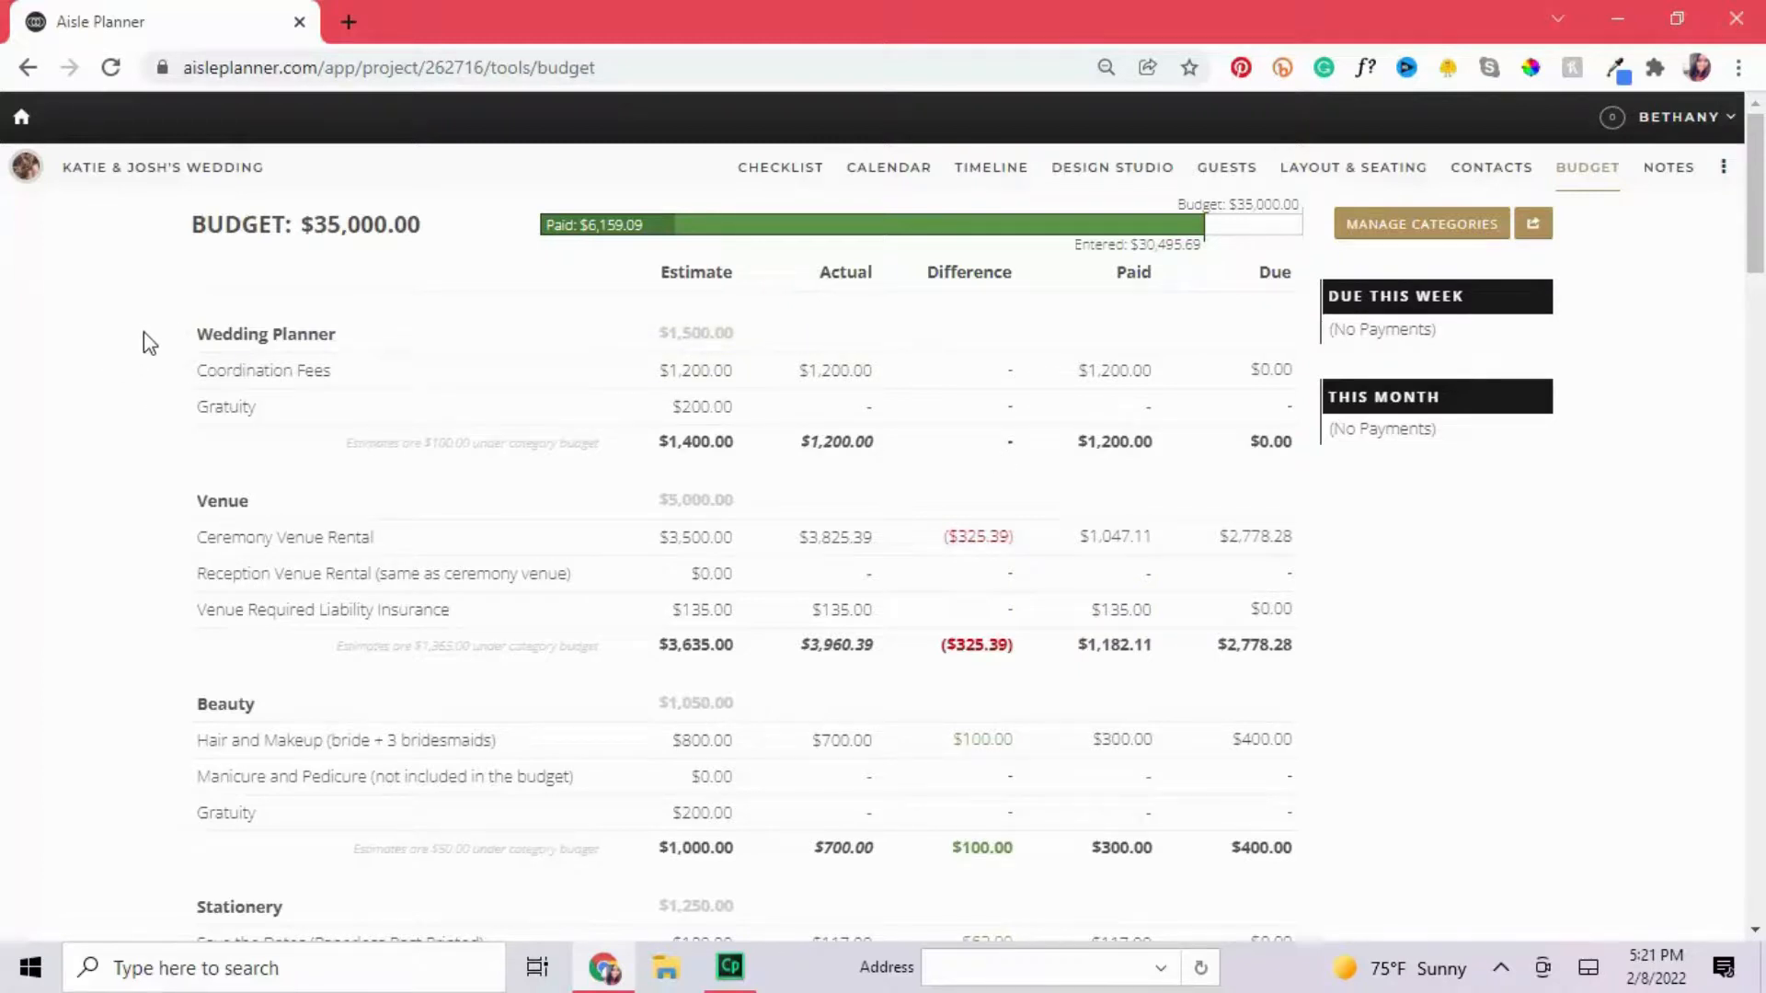
scroll(172, 508, "down", 3)
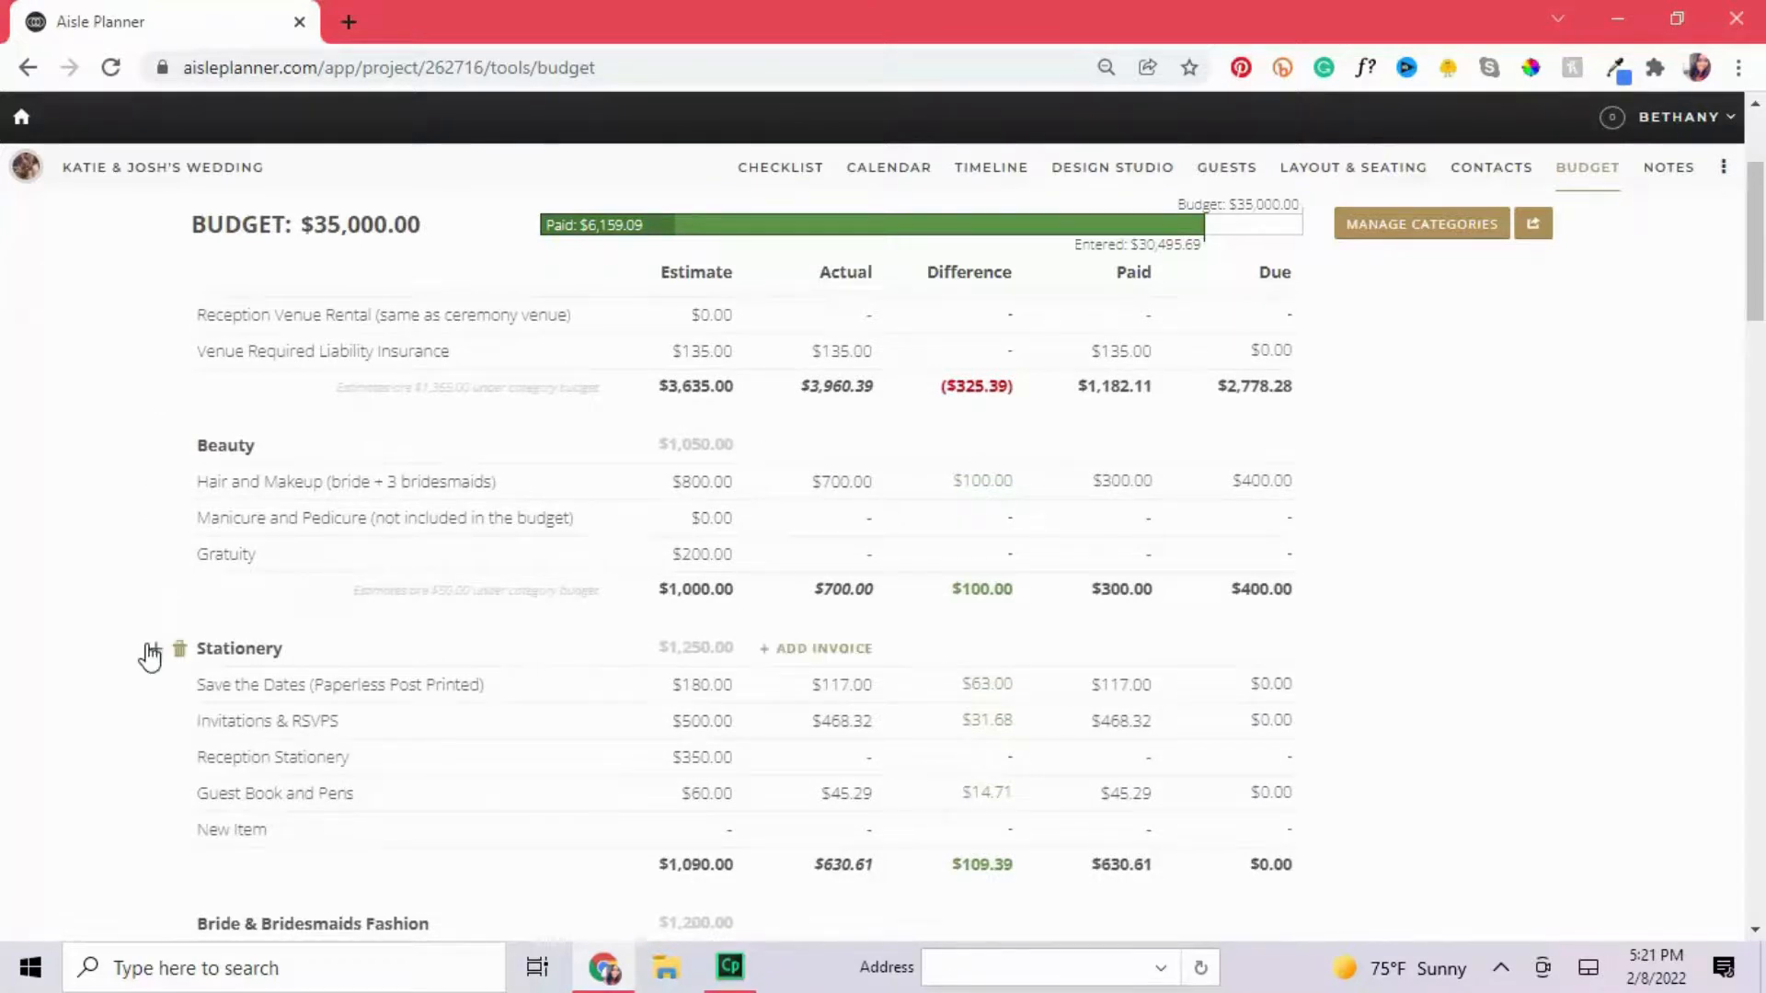
scroll(152, 644, "down", 1)
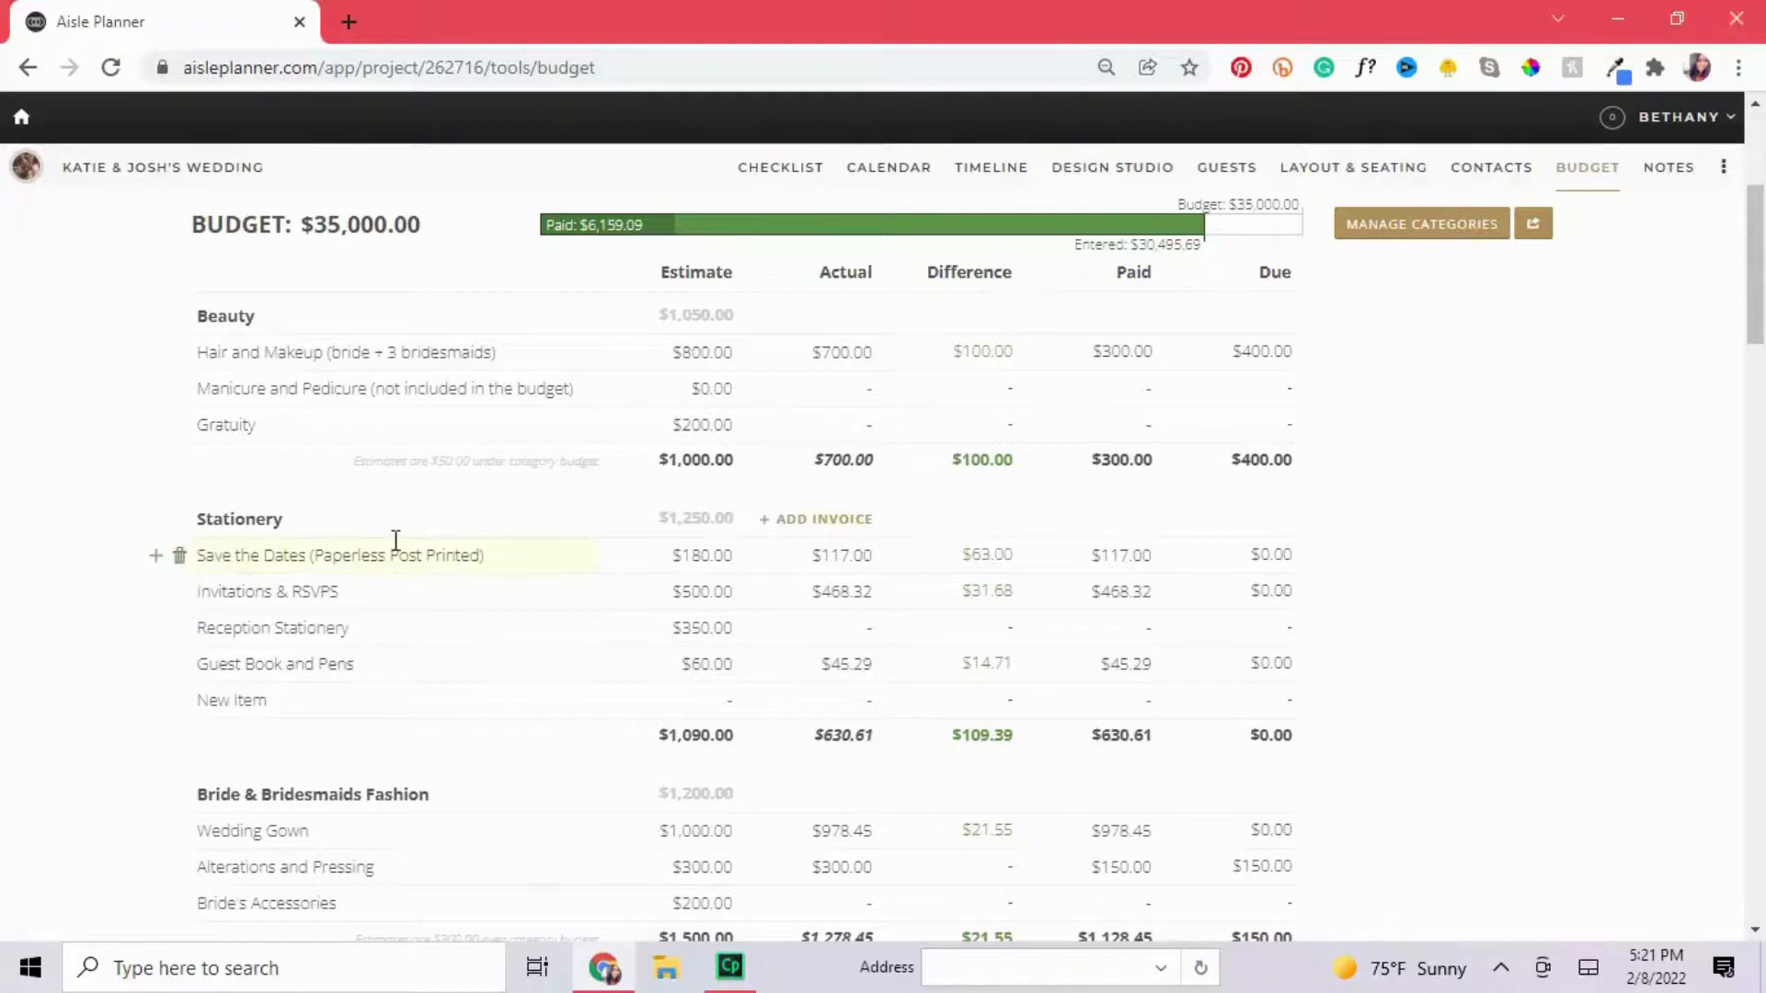
scroll(394, 540, "up", 4)
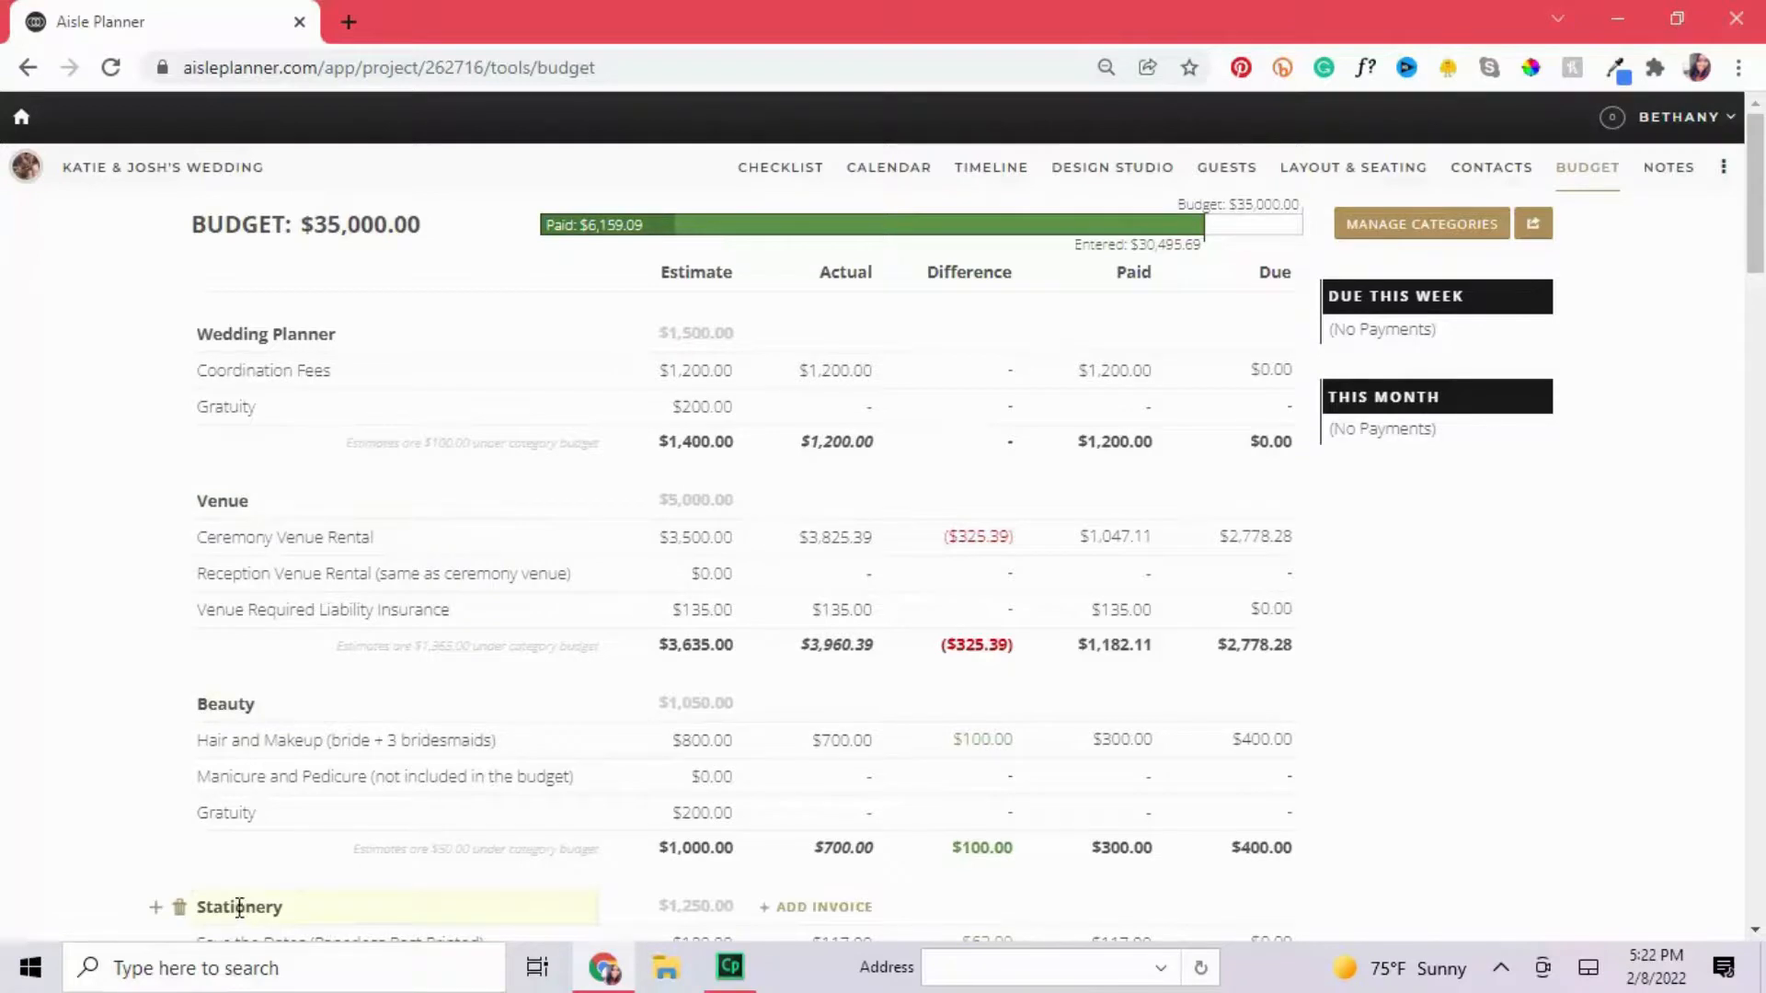
scroll(239, 907, "down", 5)
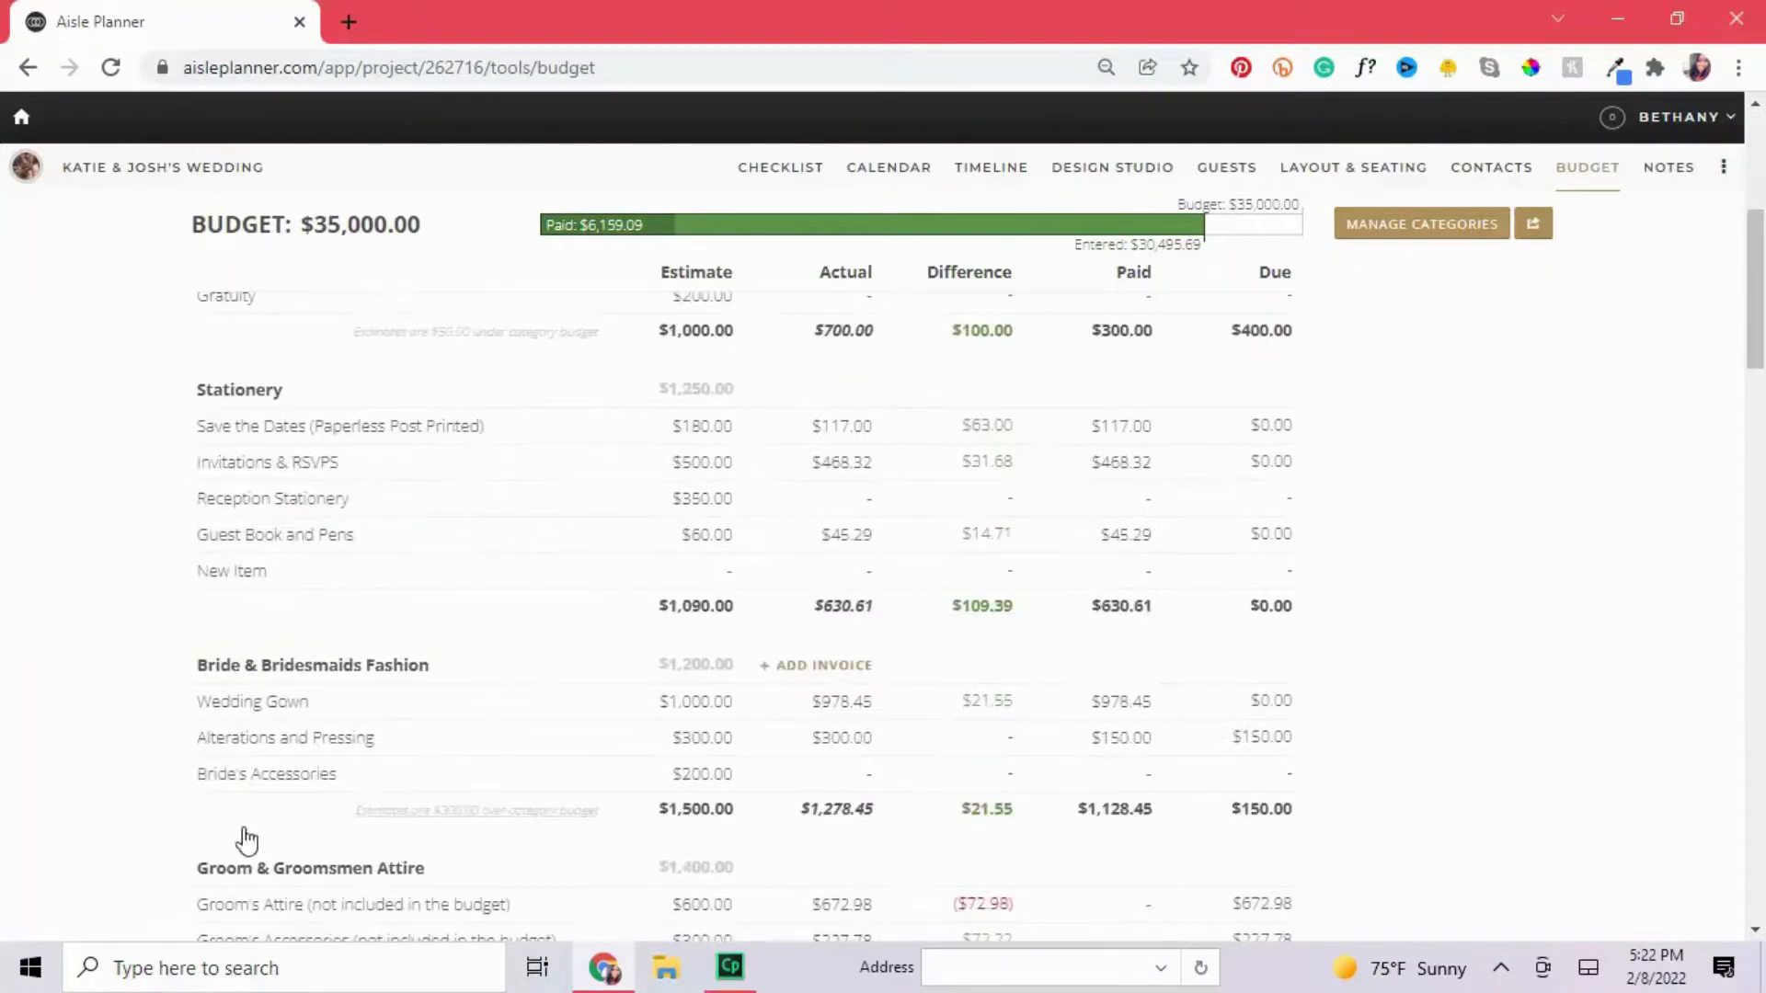
scroll(229, 856, "up", 5)
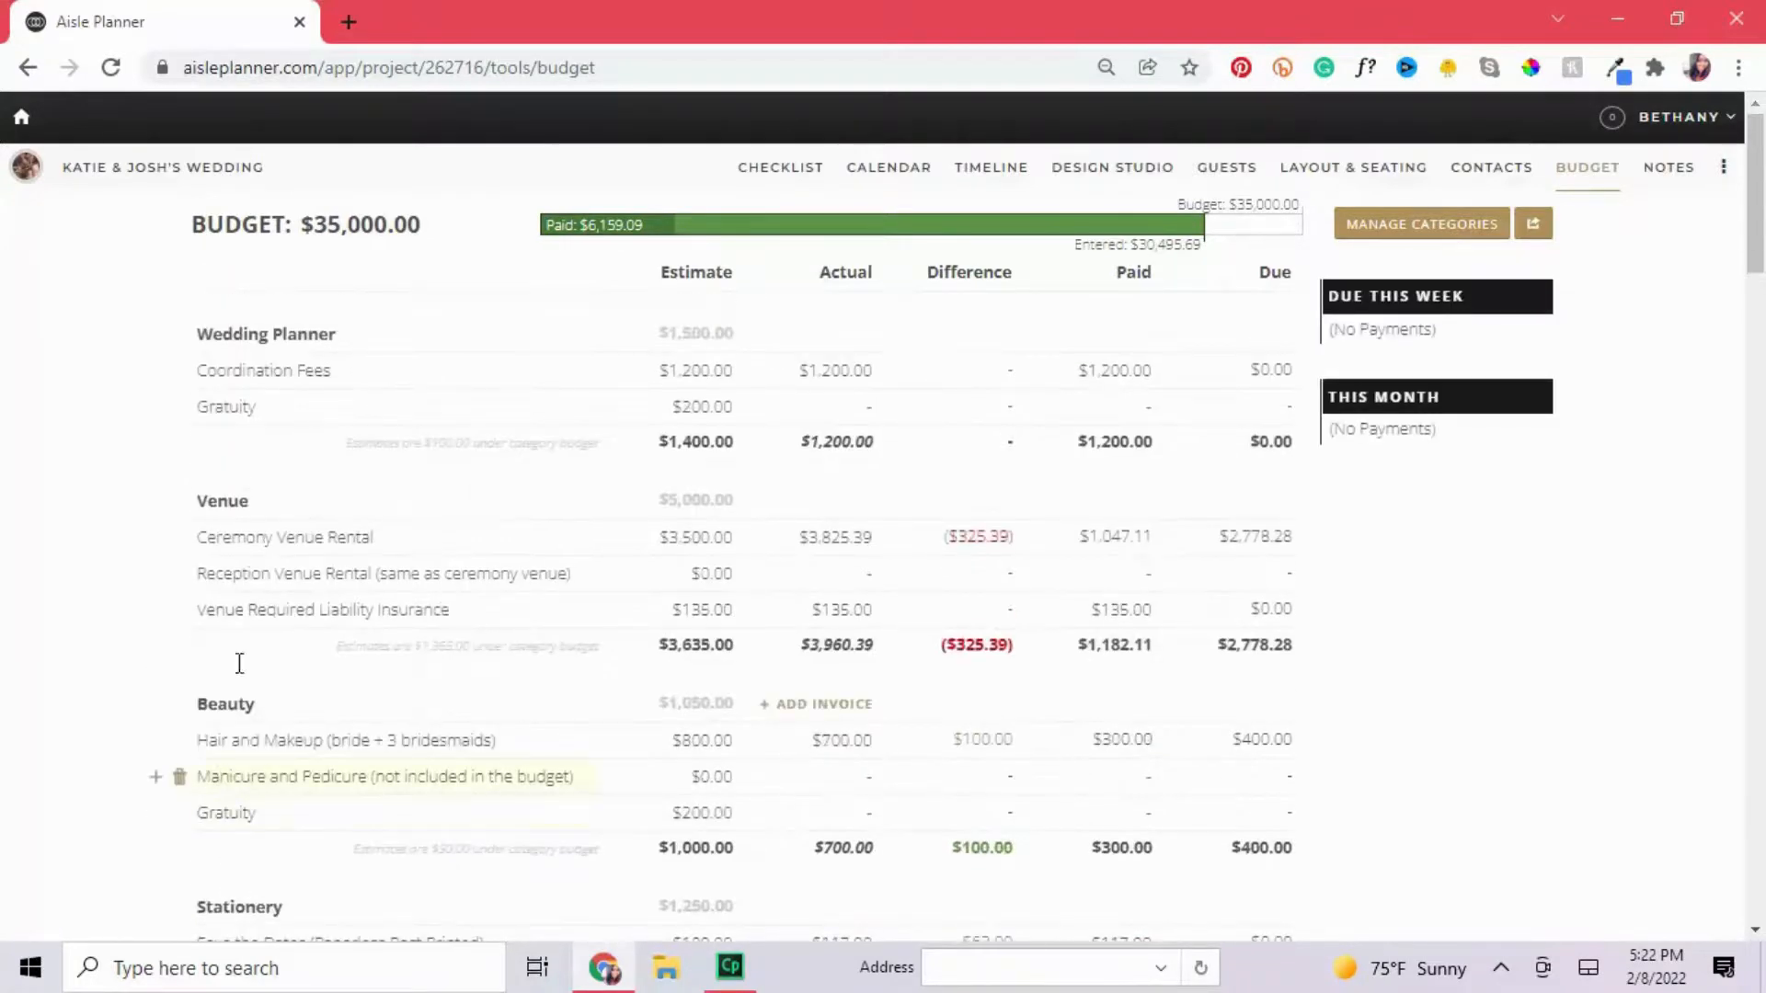
Open the Adjust Budgets worksheet and examine the editable overall budget and the category budgets from Wedding Planner to Bride & Bridesmaids Fashion.
left_click(366, 234)
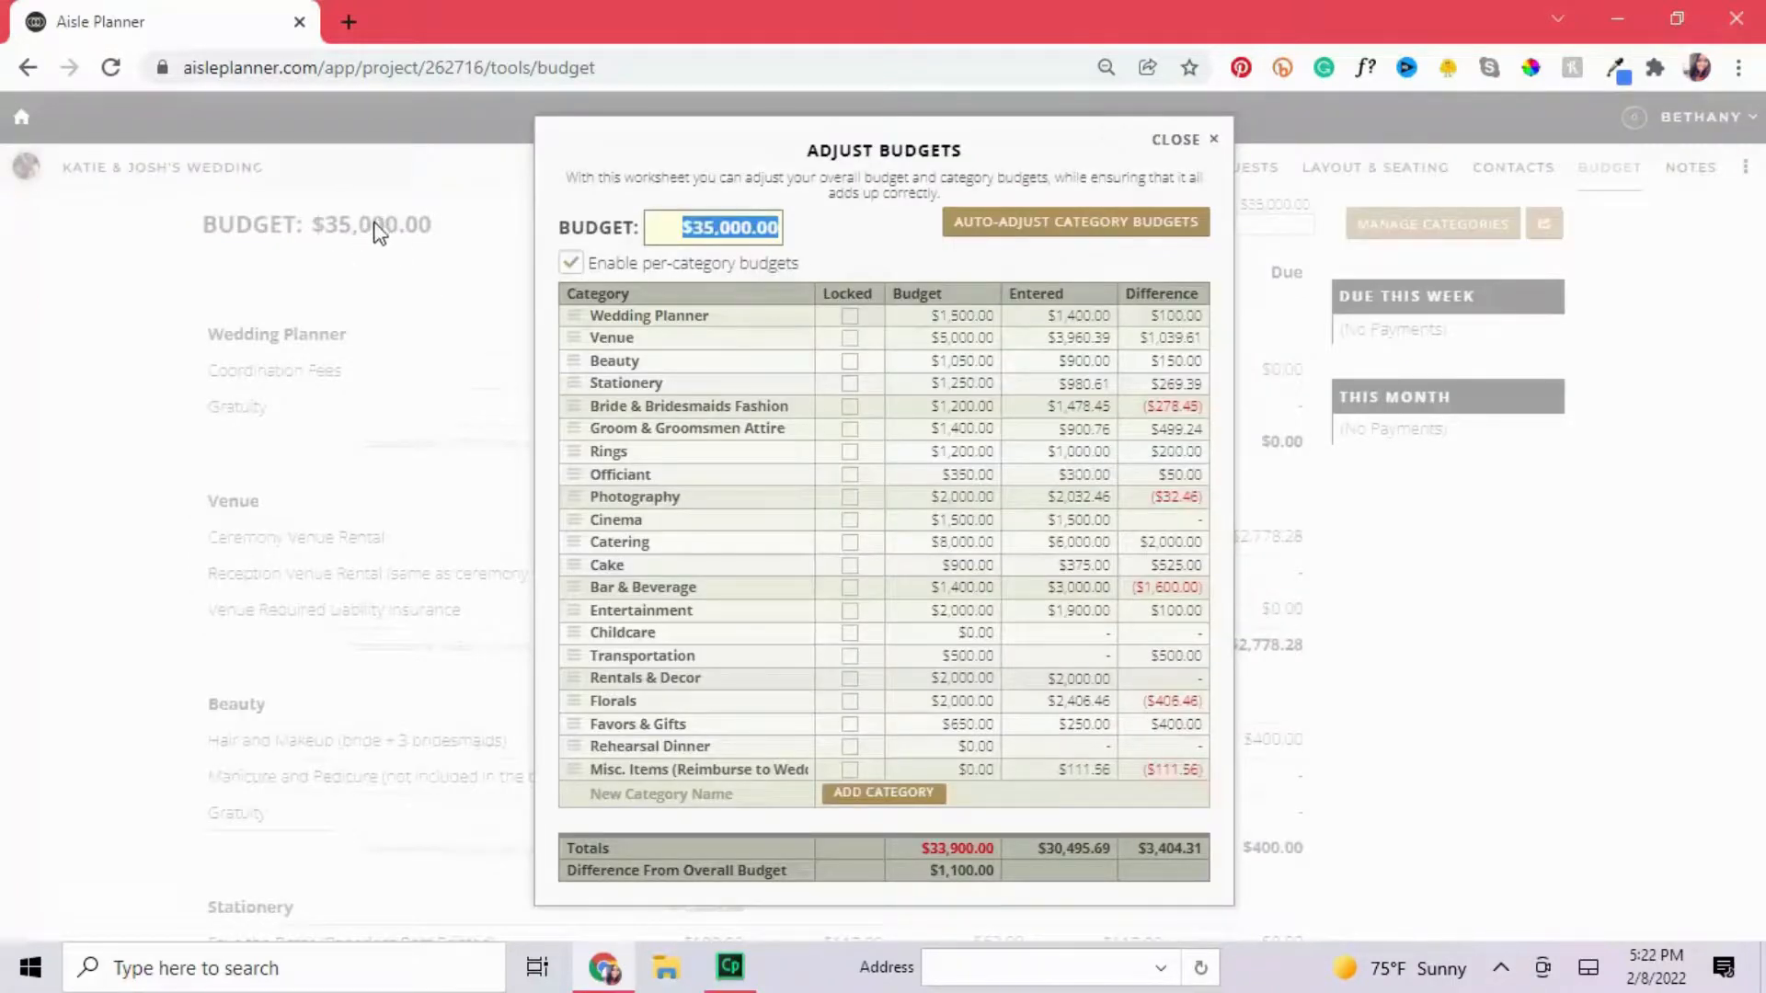
left_click(1208, 138)
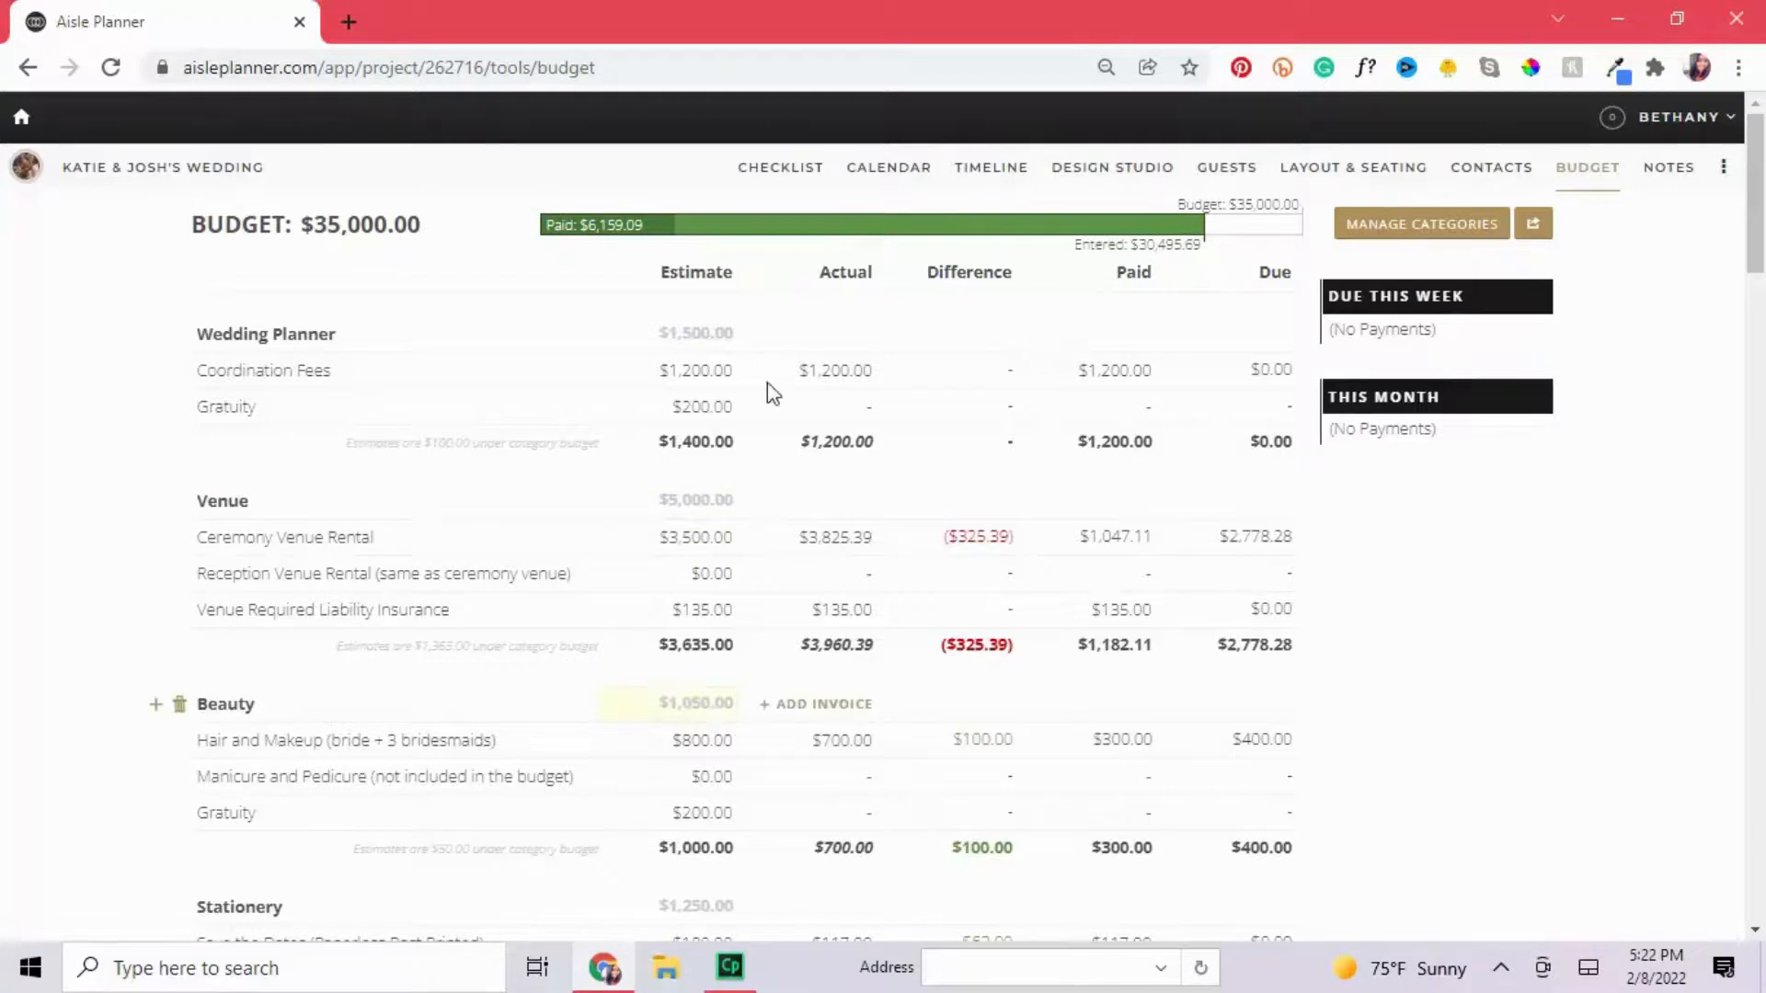
left_click(705, 337)
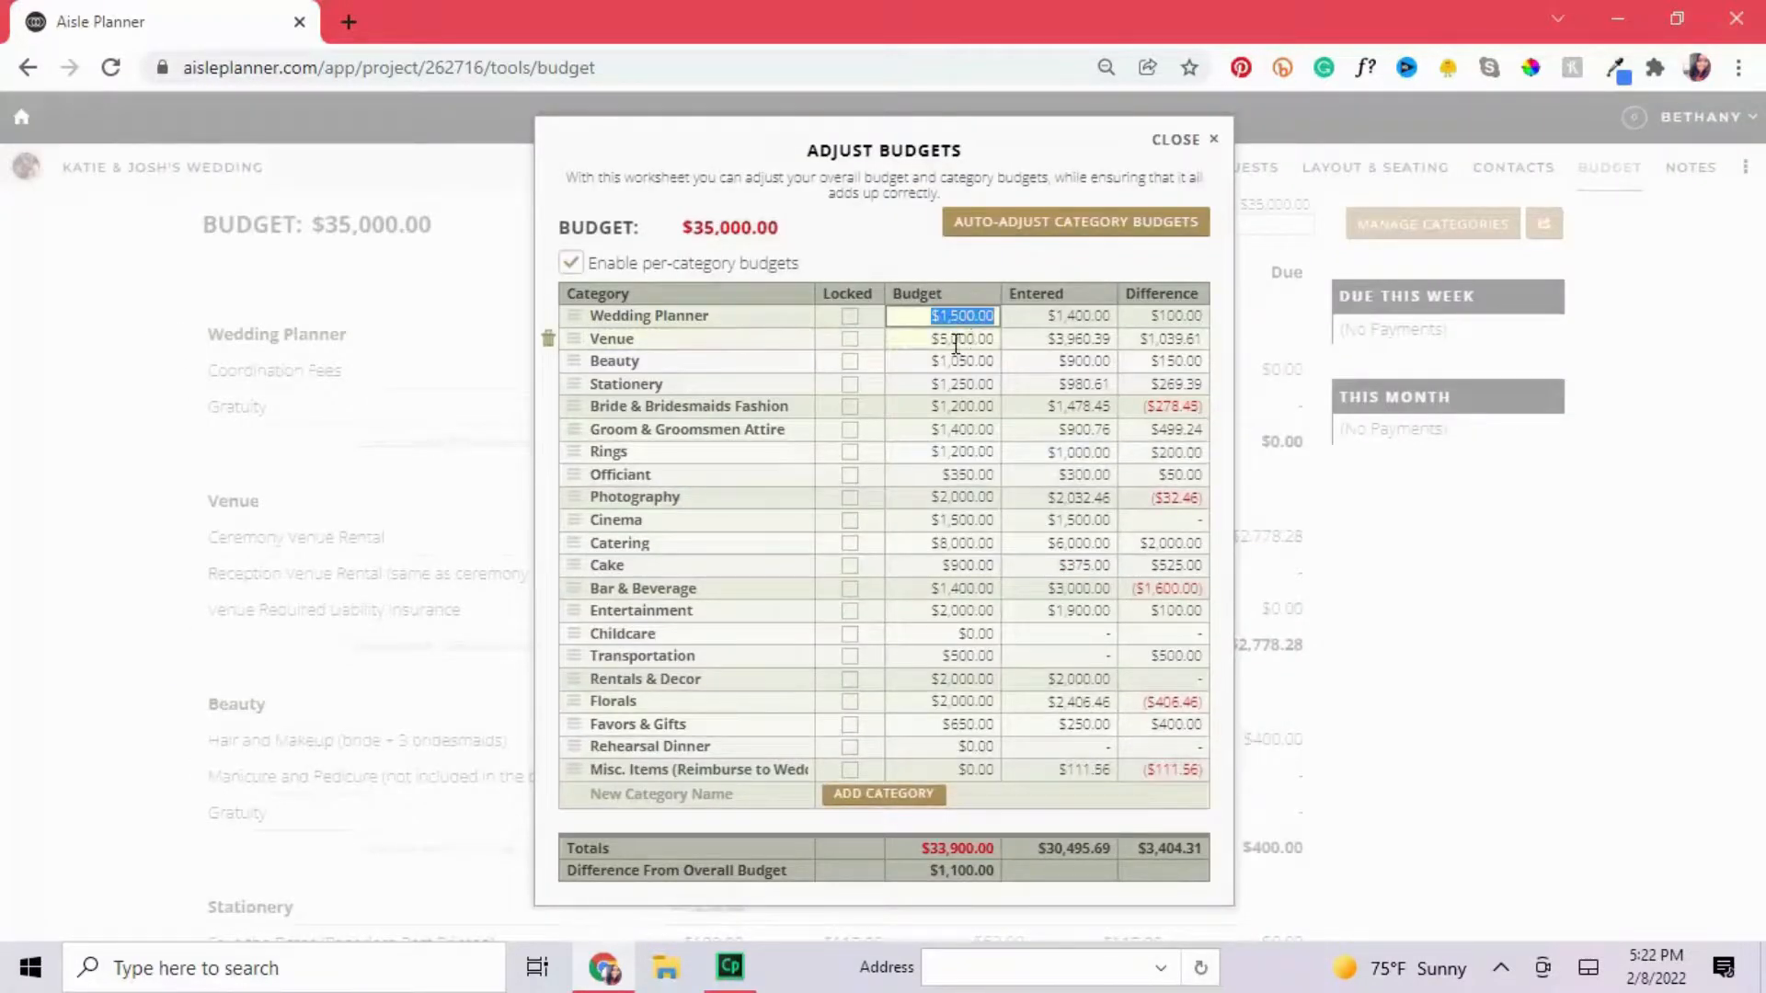
left_click(732, 230)
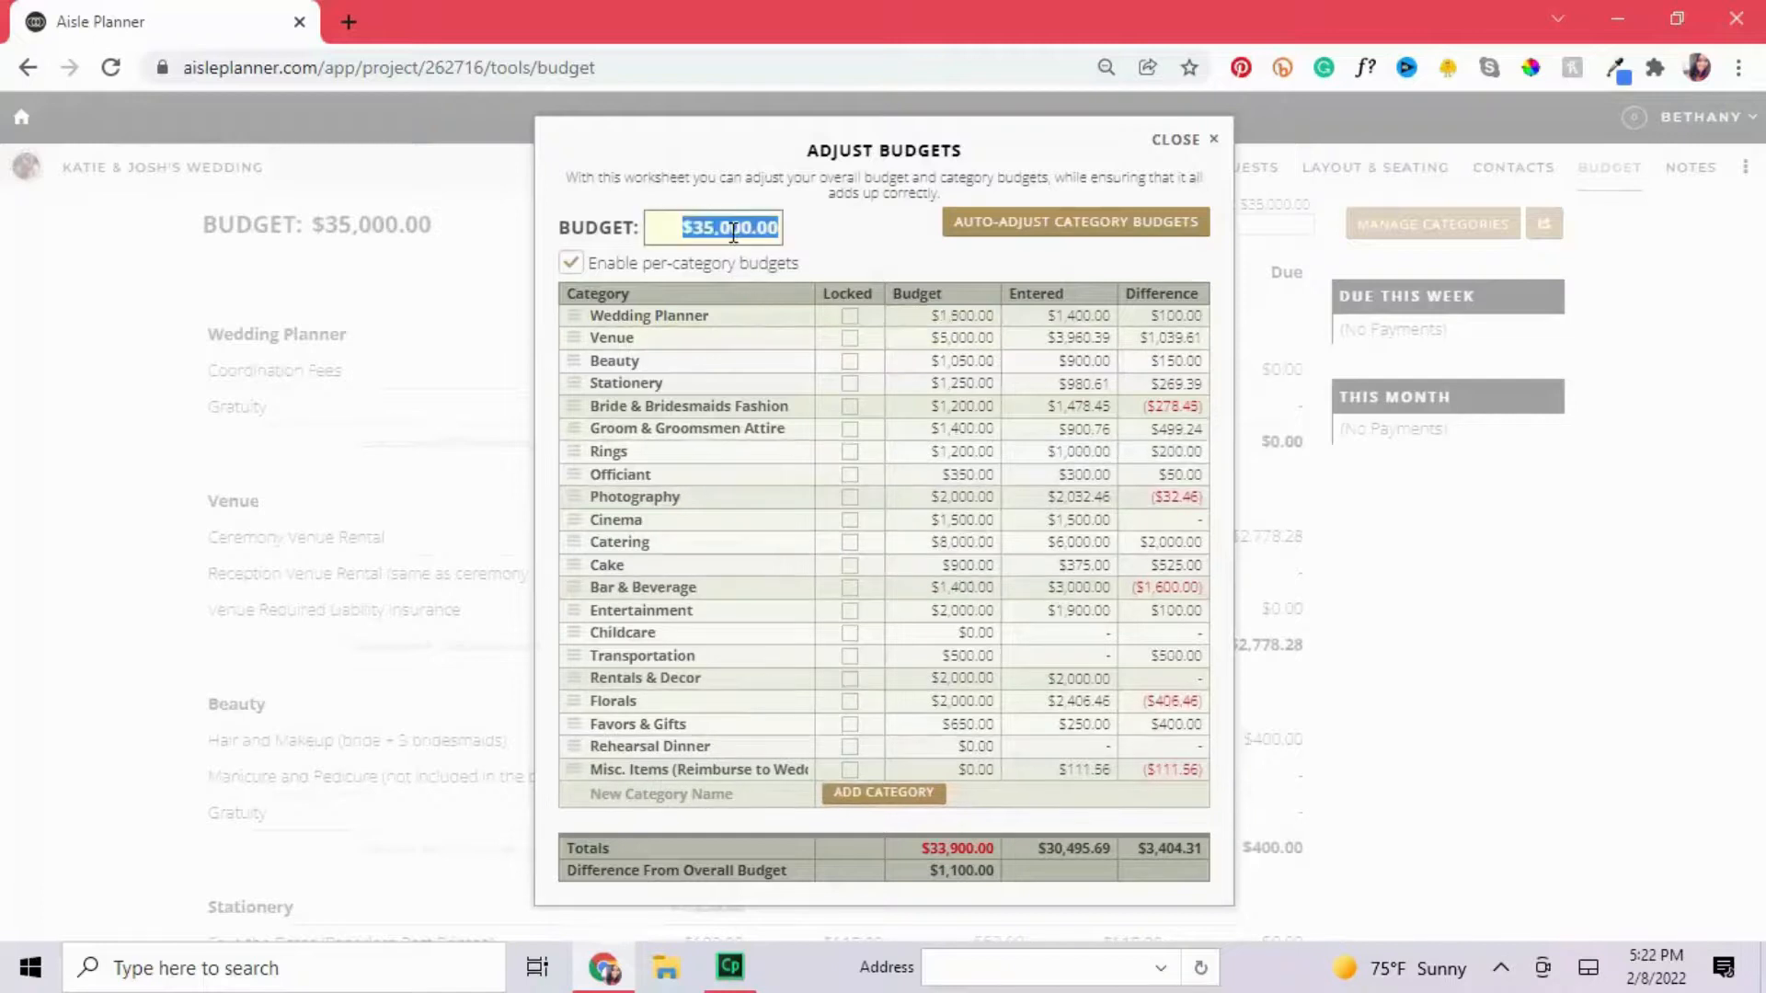
left_click(962, 324)
left_click(963, 338)
left_click(963, 360)
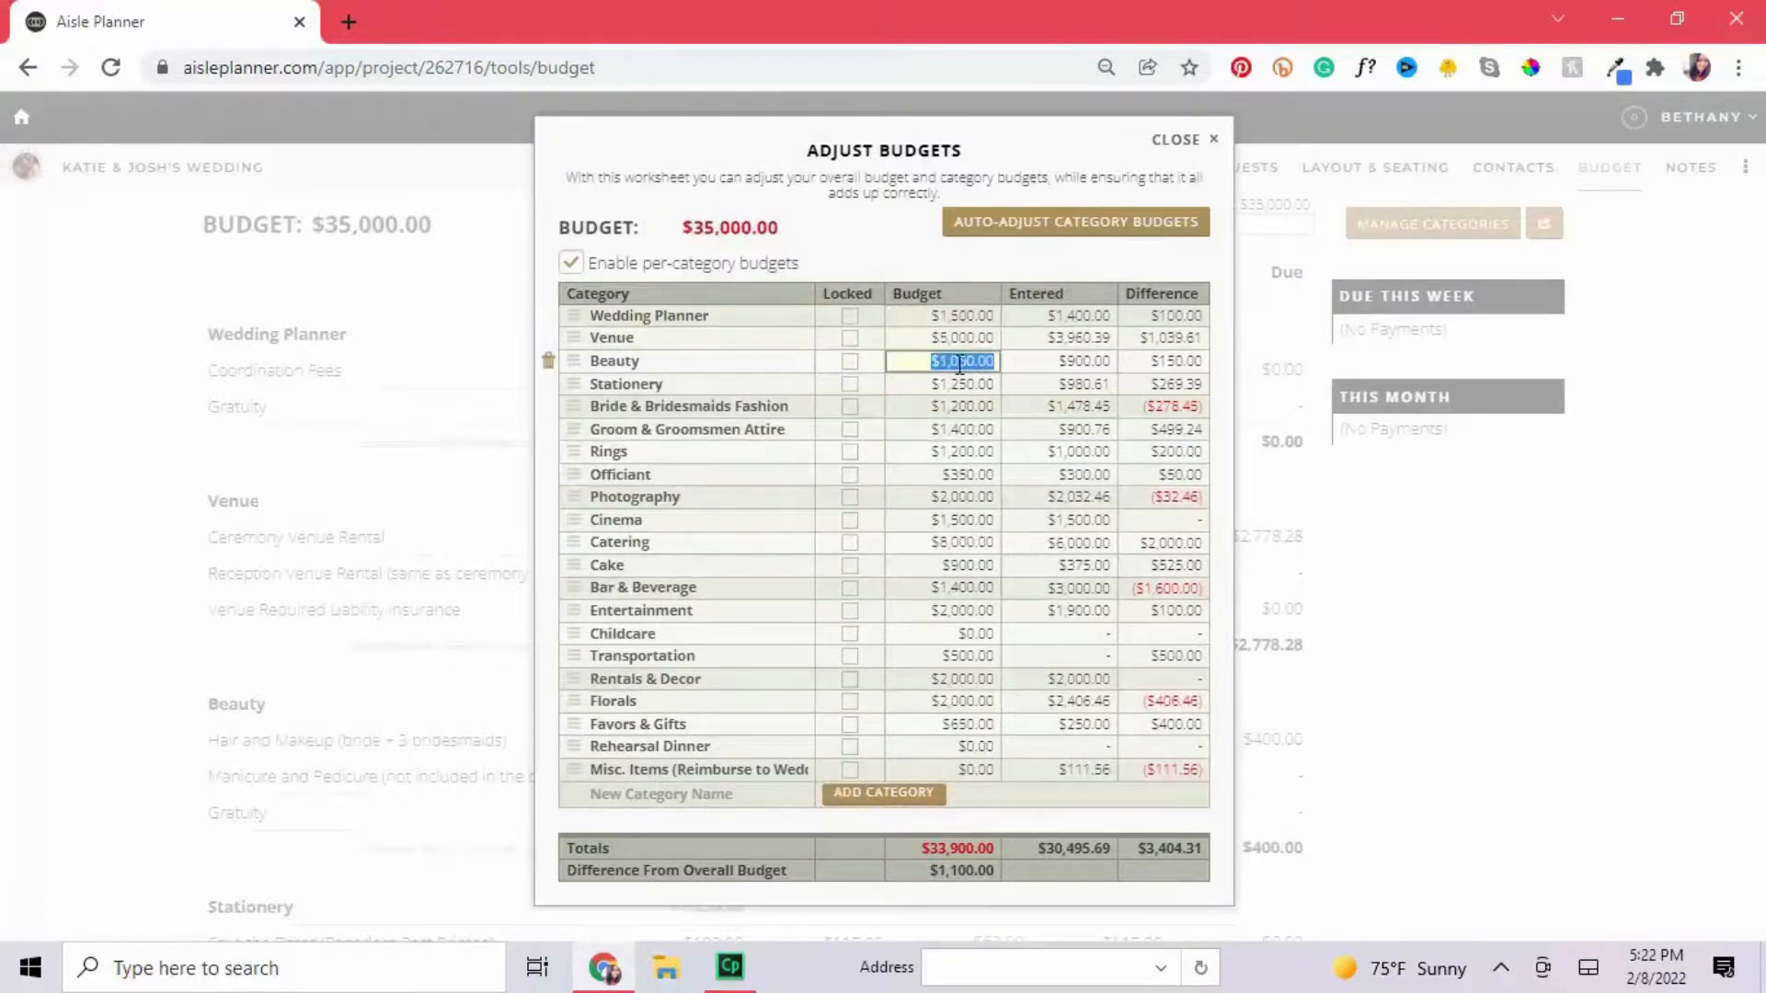
left_click(963, 383)
left_click(962, 407)
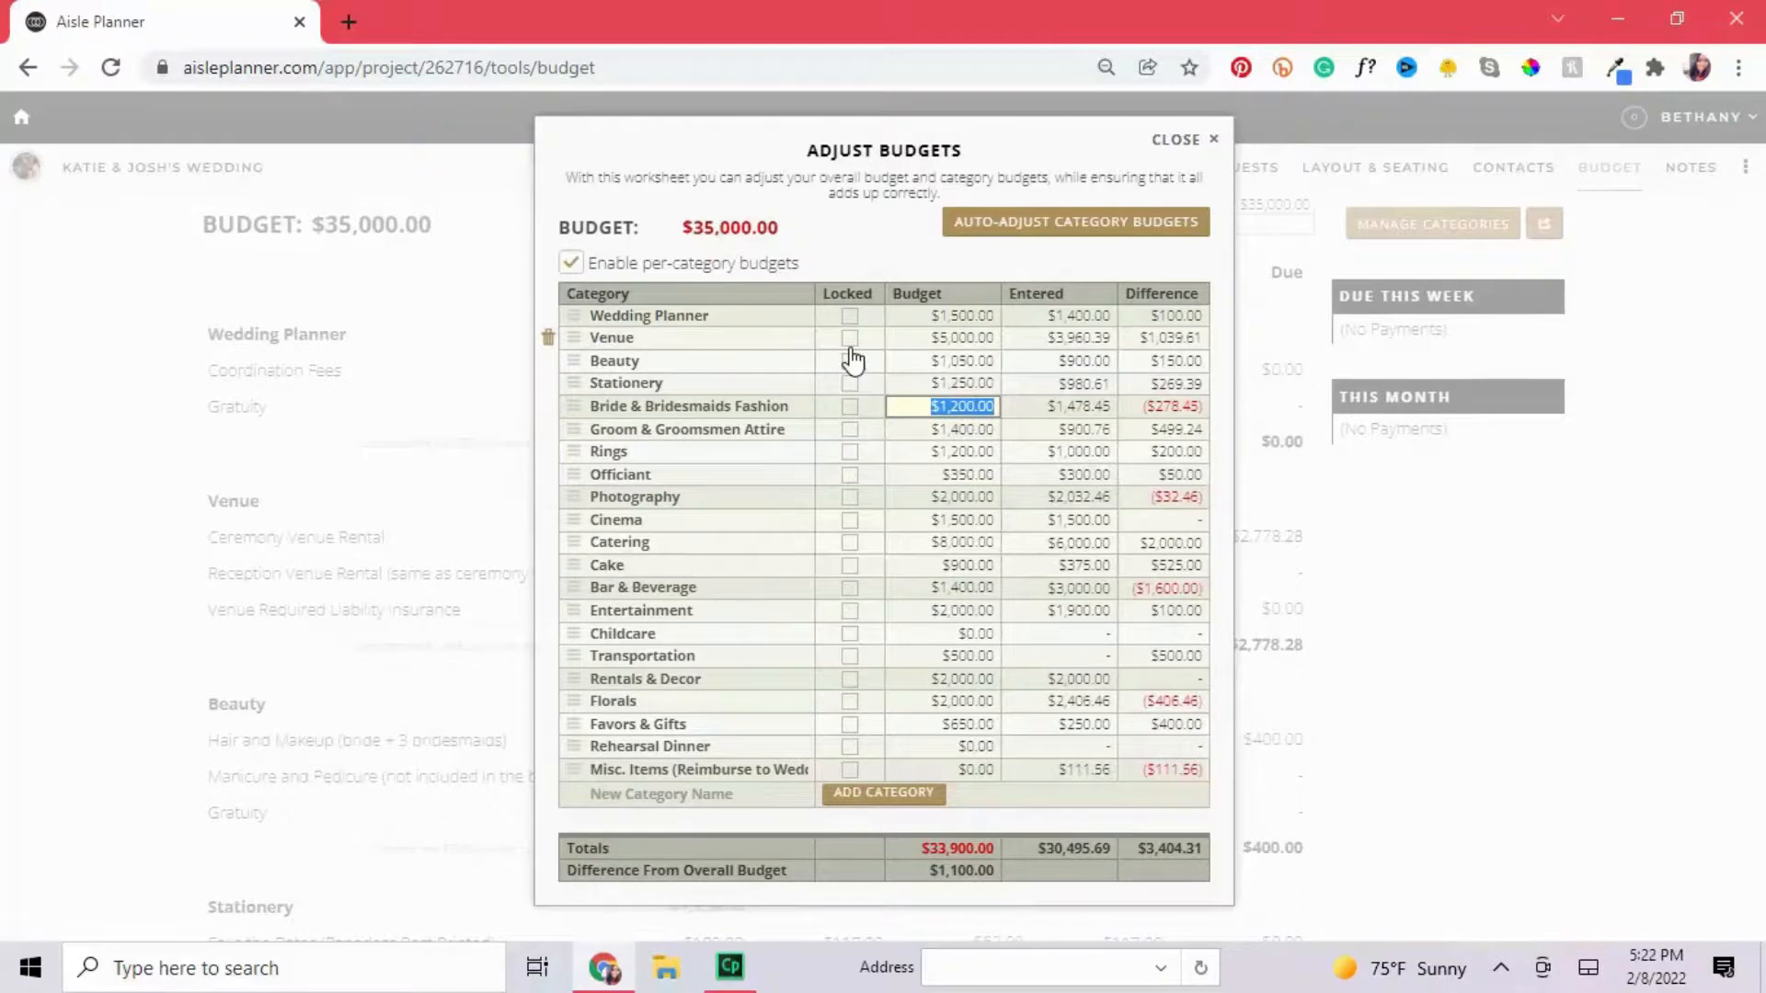
Lock the Venue category in the Adjust Budgets worksheet and set its budget to $7,000.00.
left_click(974, 340)
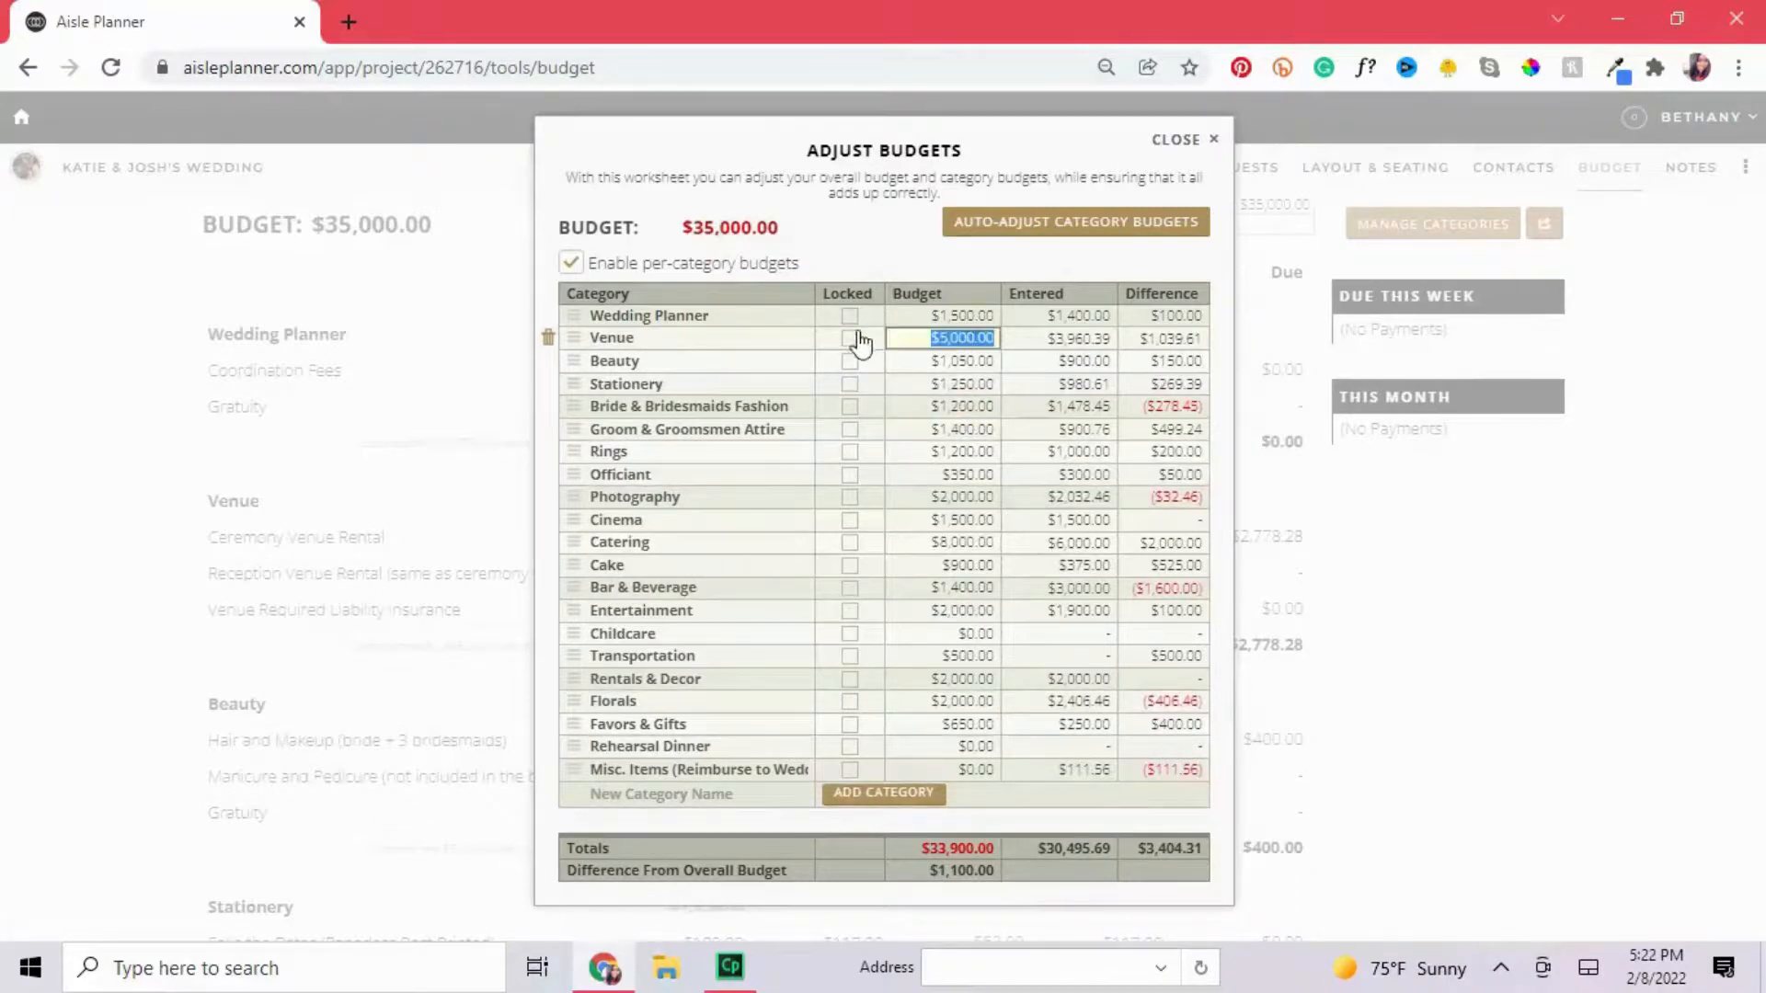
left_click(849, 342)
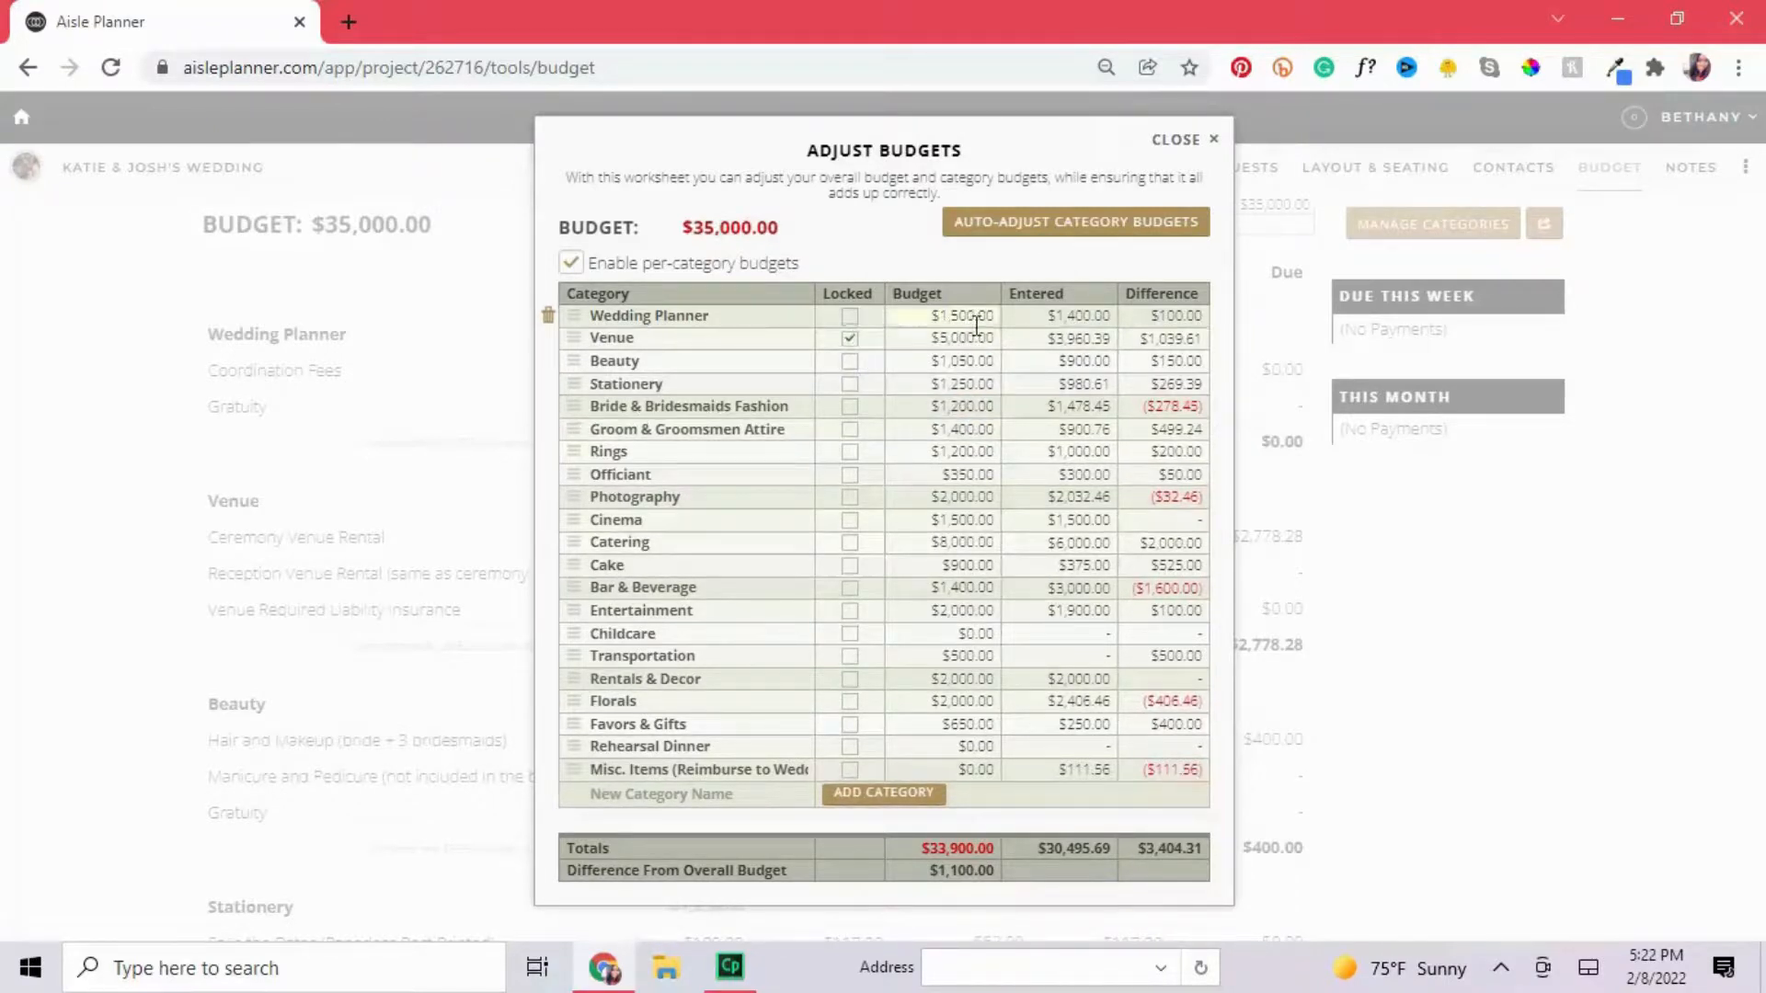
left_click(961, 338)
left_click(961, 341)
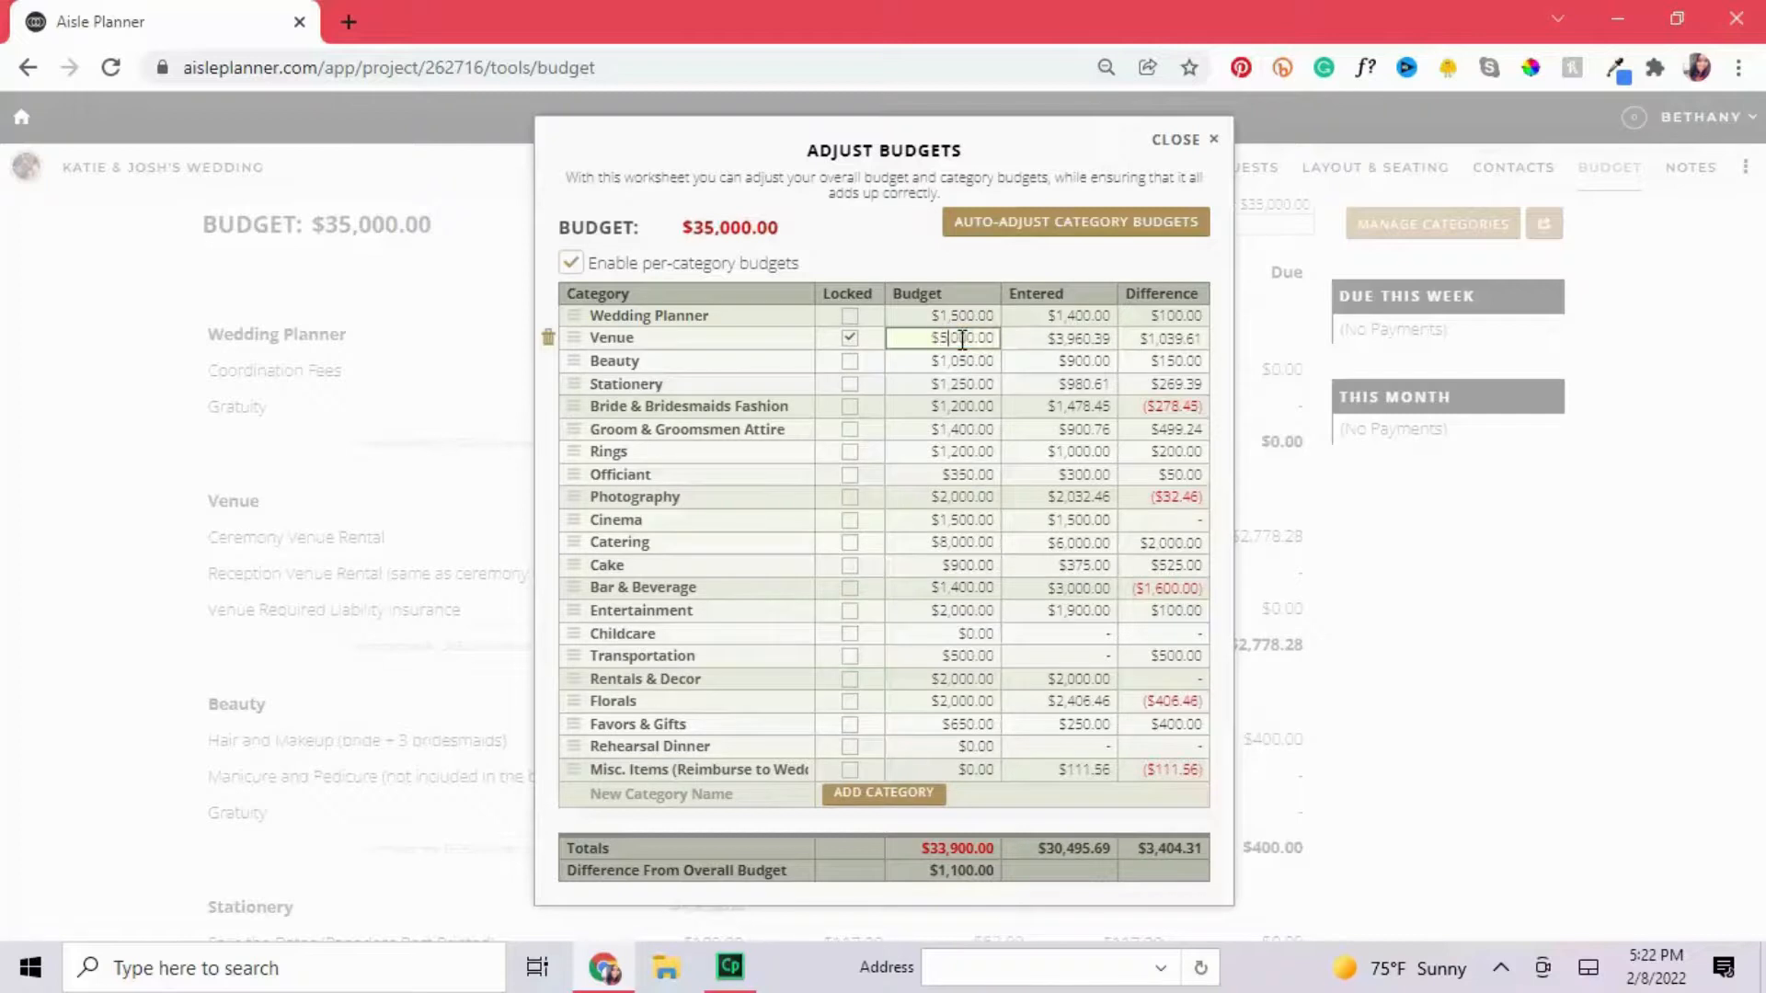
left_click(966, 406)
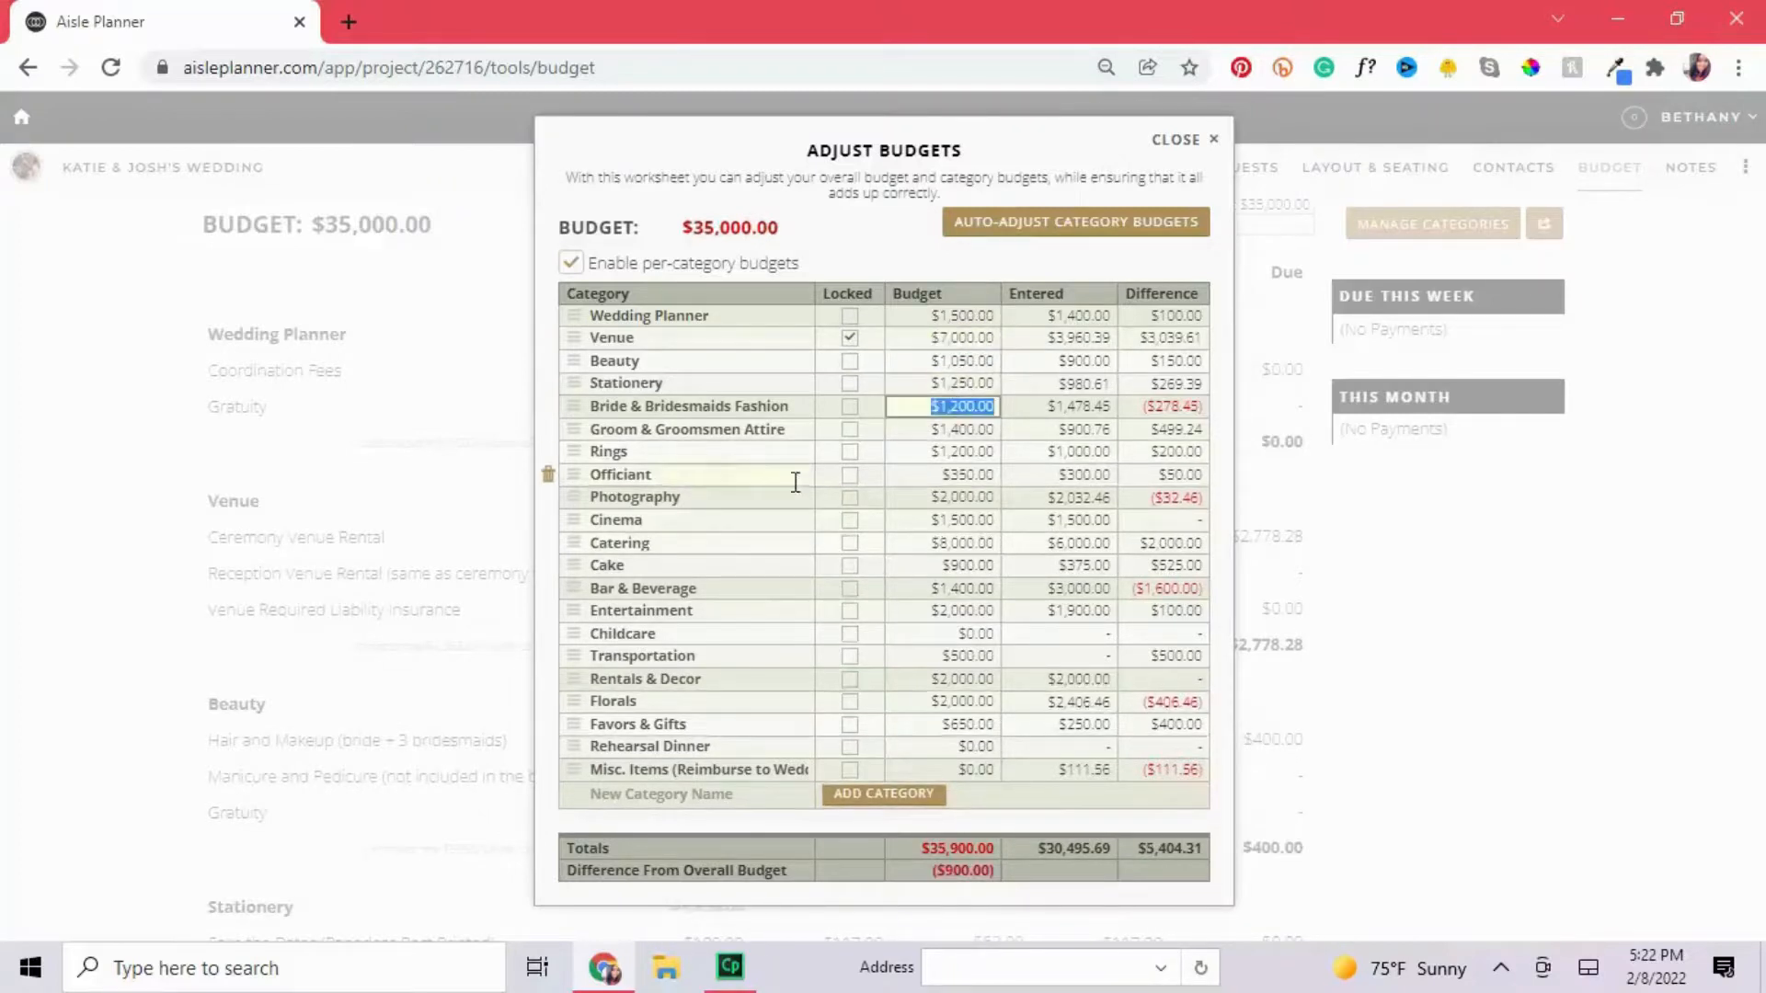
Set the Rings category's budget to $1,000.00 and lock it.
left_click(962, 451)
type("1000")
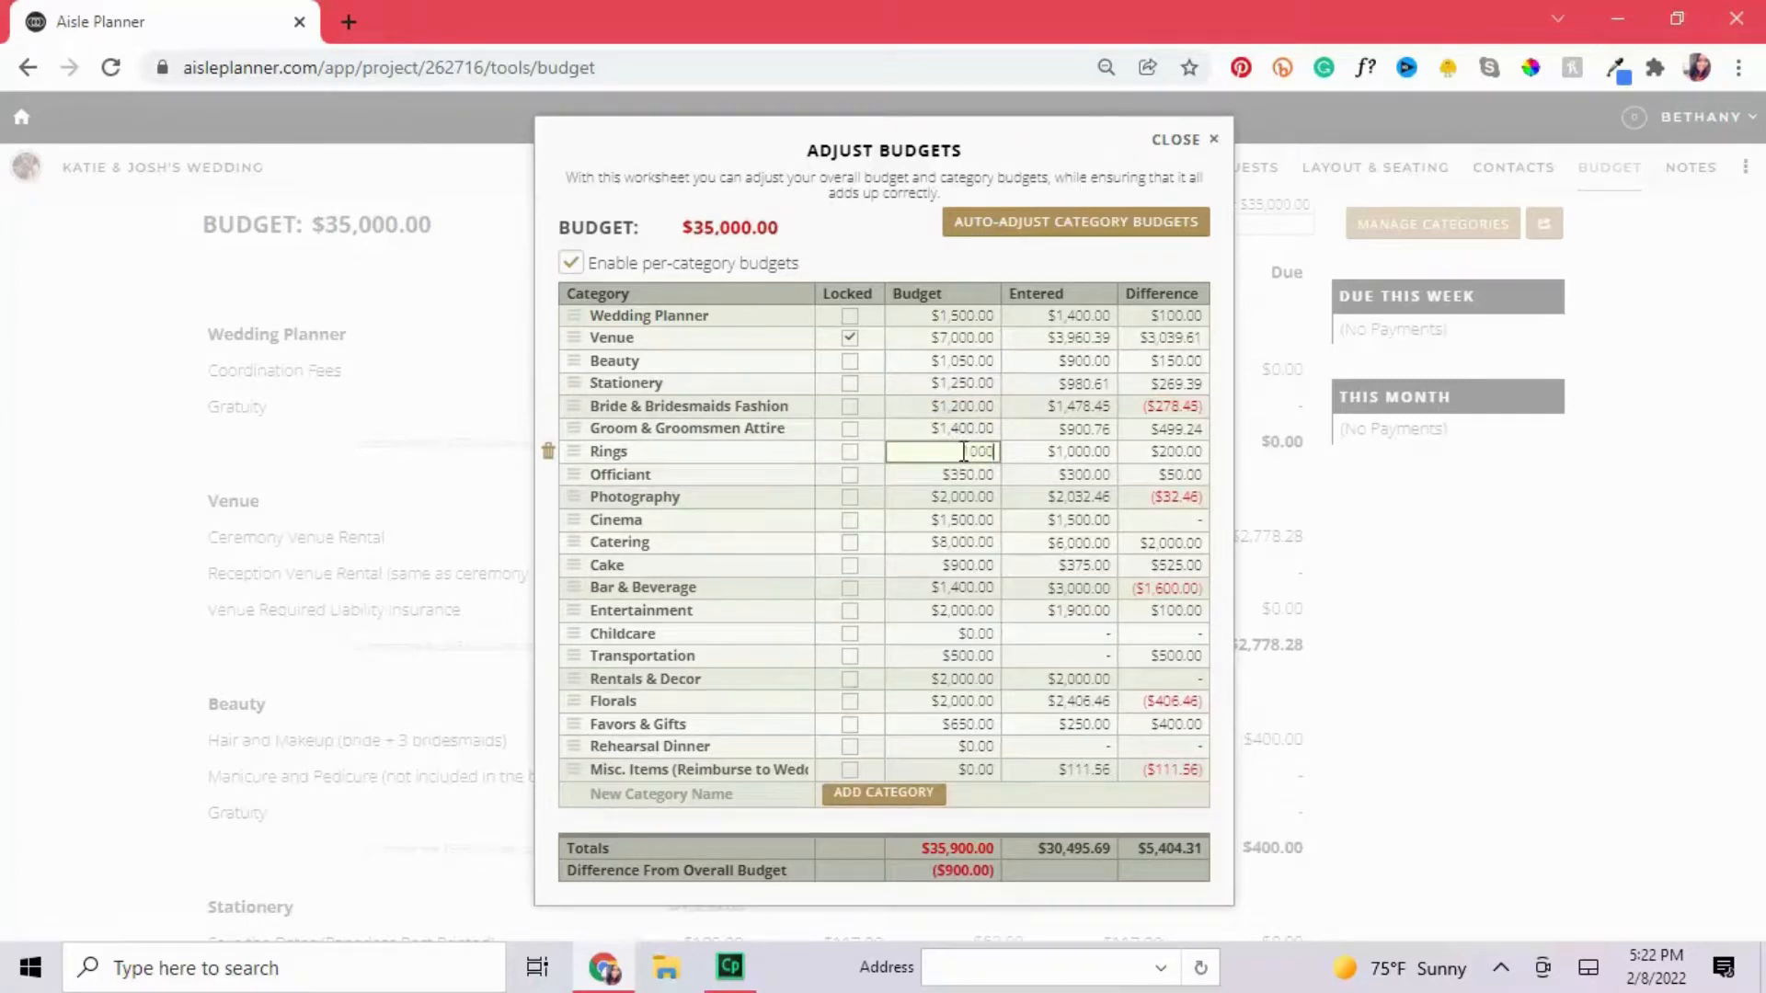
left_click(846, 454)
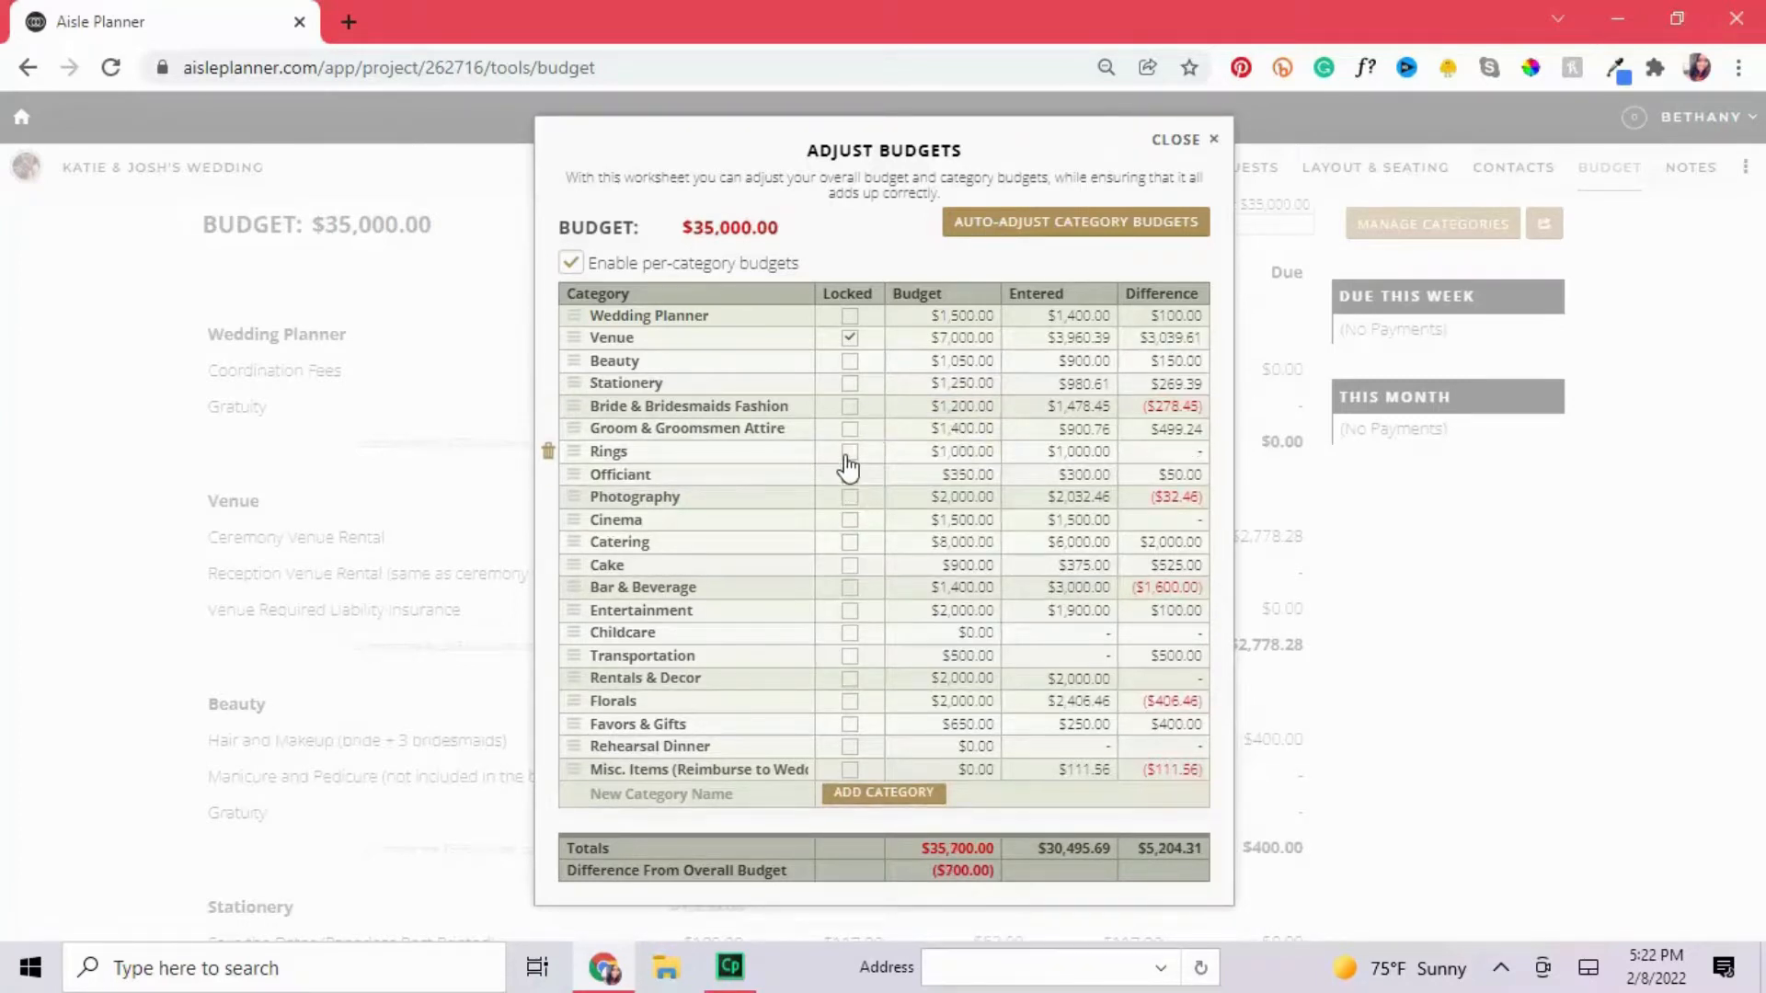
left_click(849, 451)
Auto-adjust the unlocked category budgets with Childcare also locked, and close the worksheet to review the updated budget.
left_click(1037, 234)
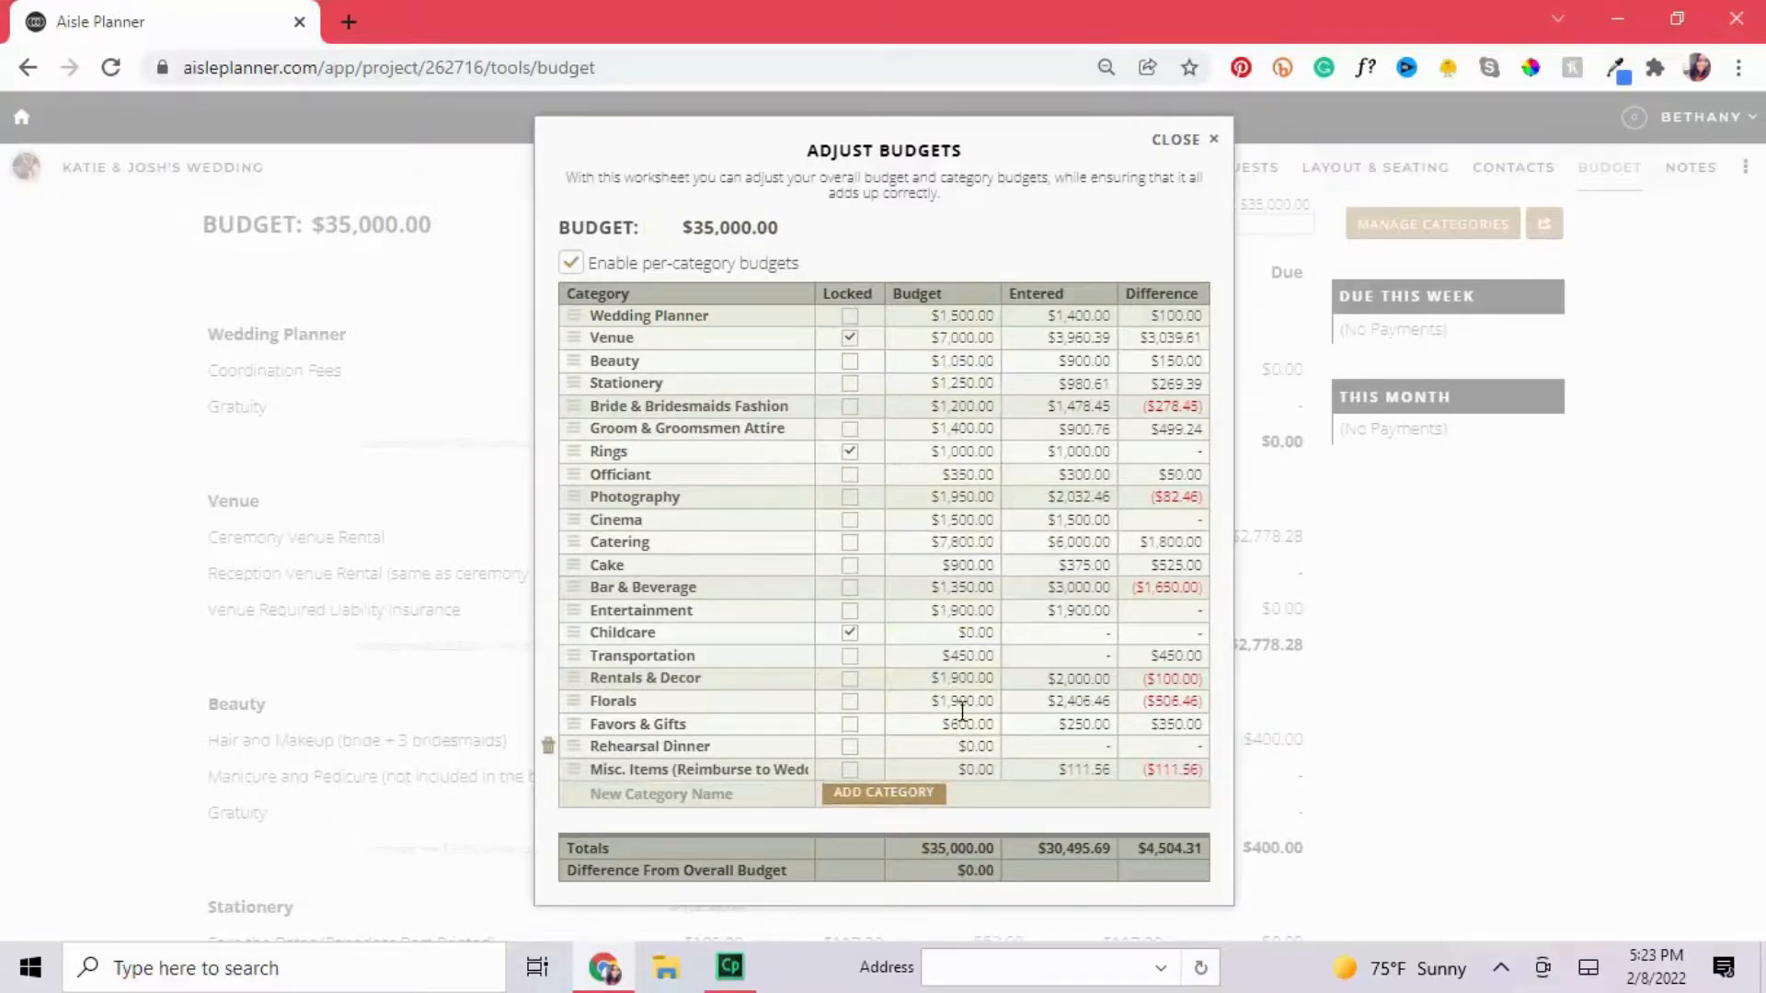
left_click(1185, 141)
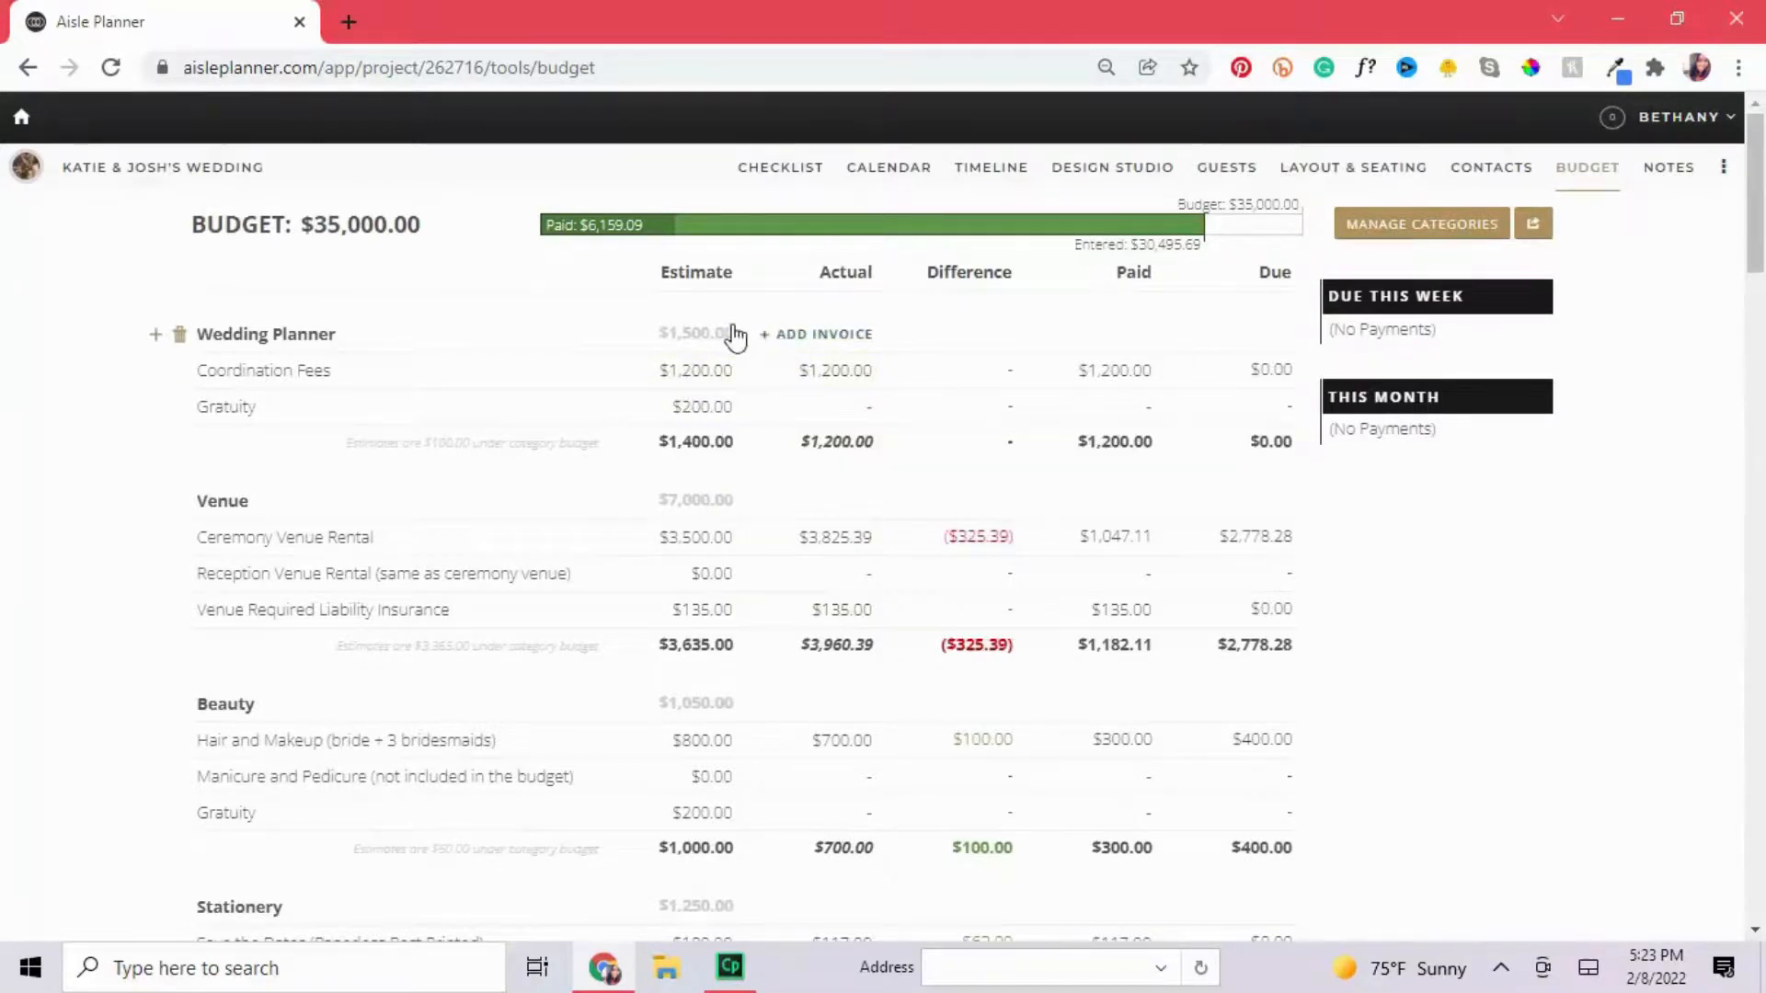
mouse_move(729, 352)
scroll(75, 385, "down", 3)
scroll(78, 387, "down", 3)
scroll(100, 441, "up", 6)
Open the wedding's notes and browse them by category, from the general notes and Cake through Photography and Stationery.
left_click(1670, 170)
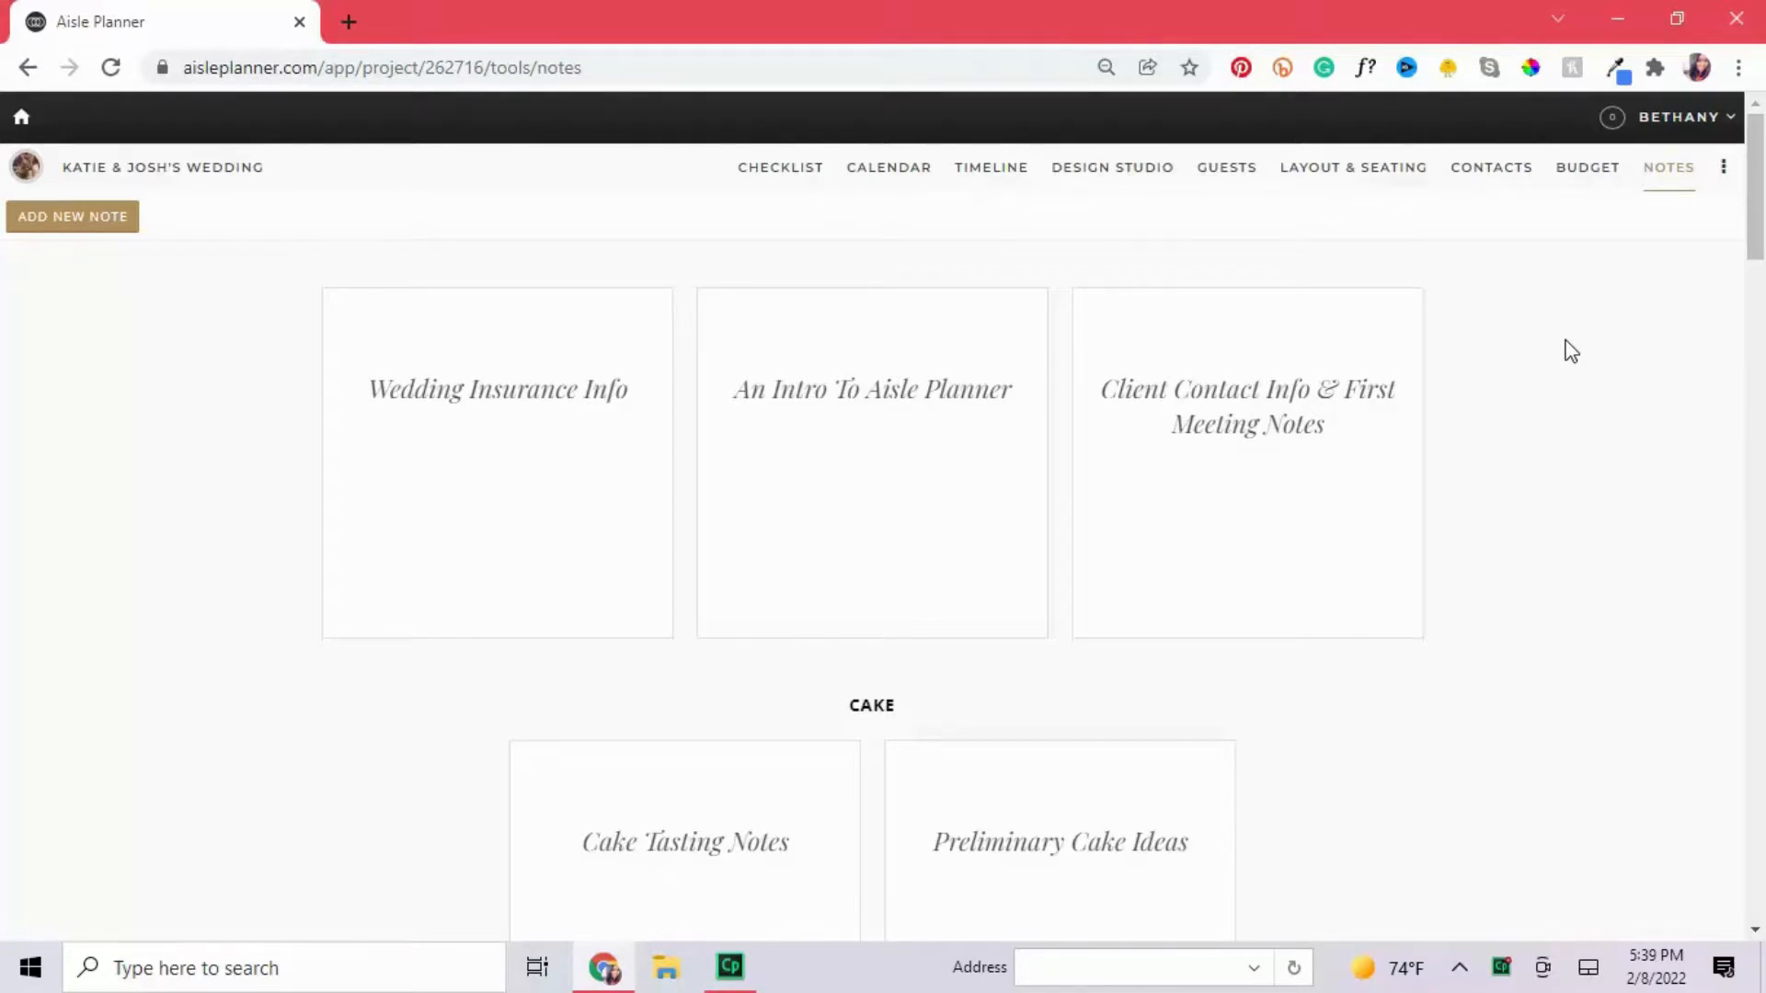
scroll(1566, 476, "down", 4)
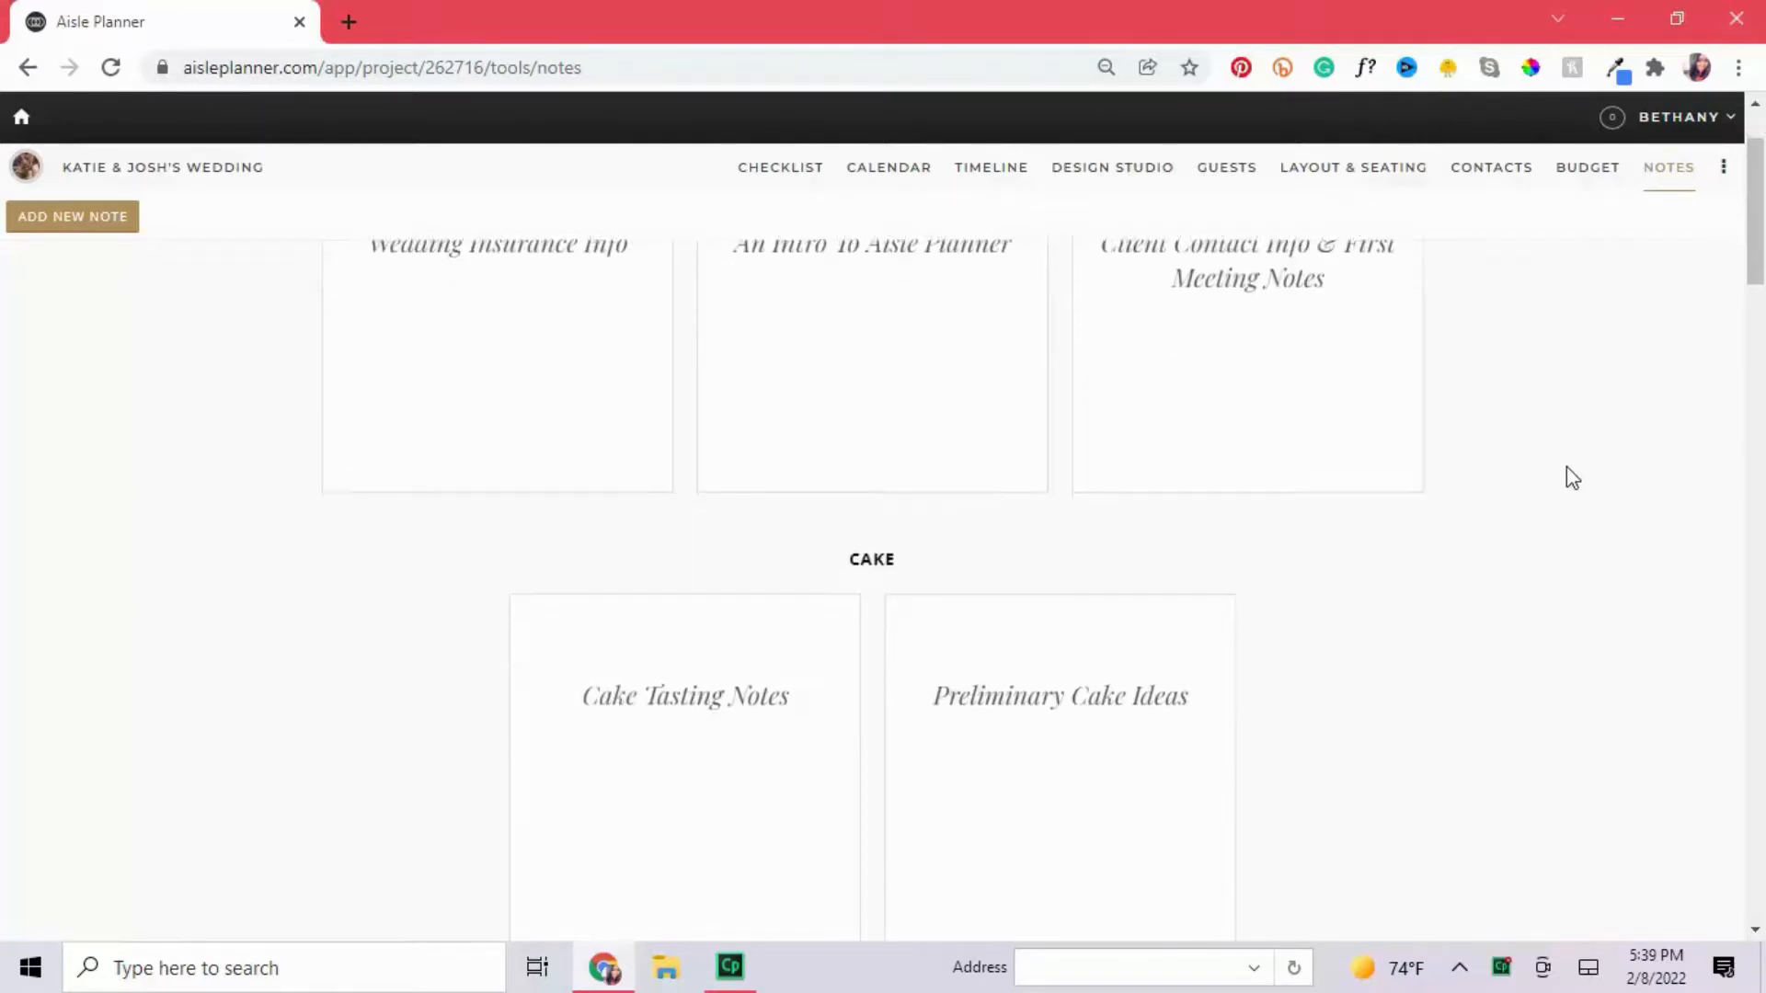
scroll(1578, 476, "down", 3)
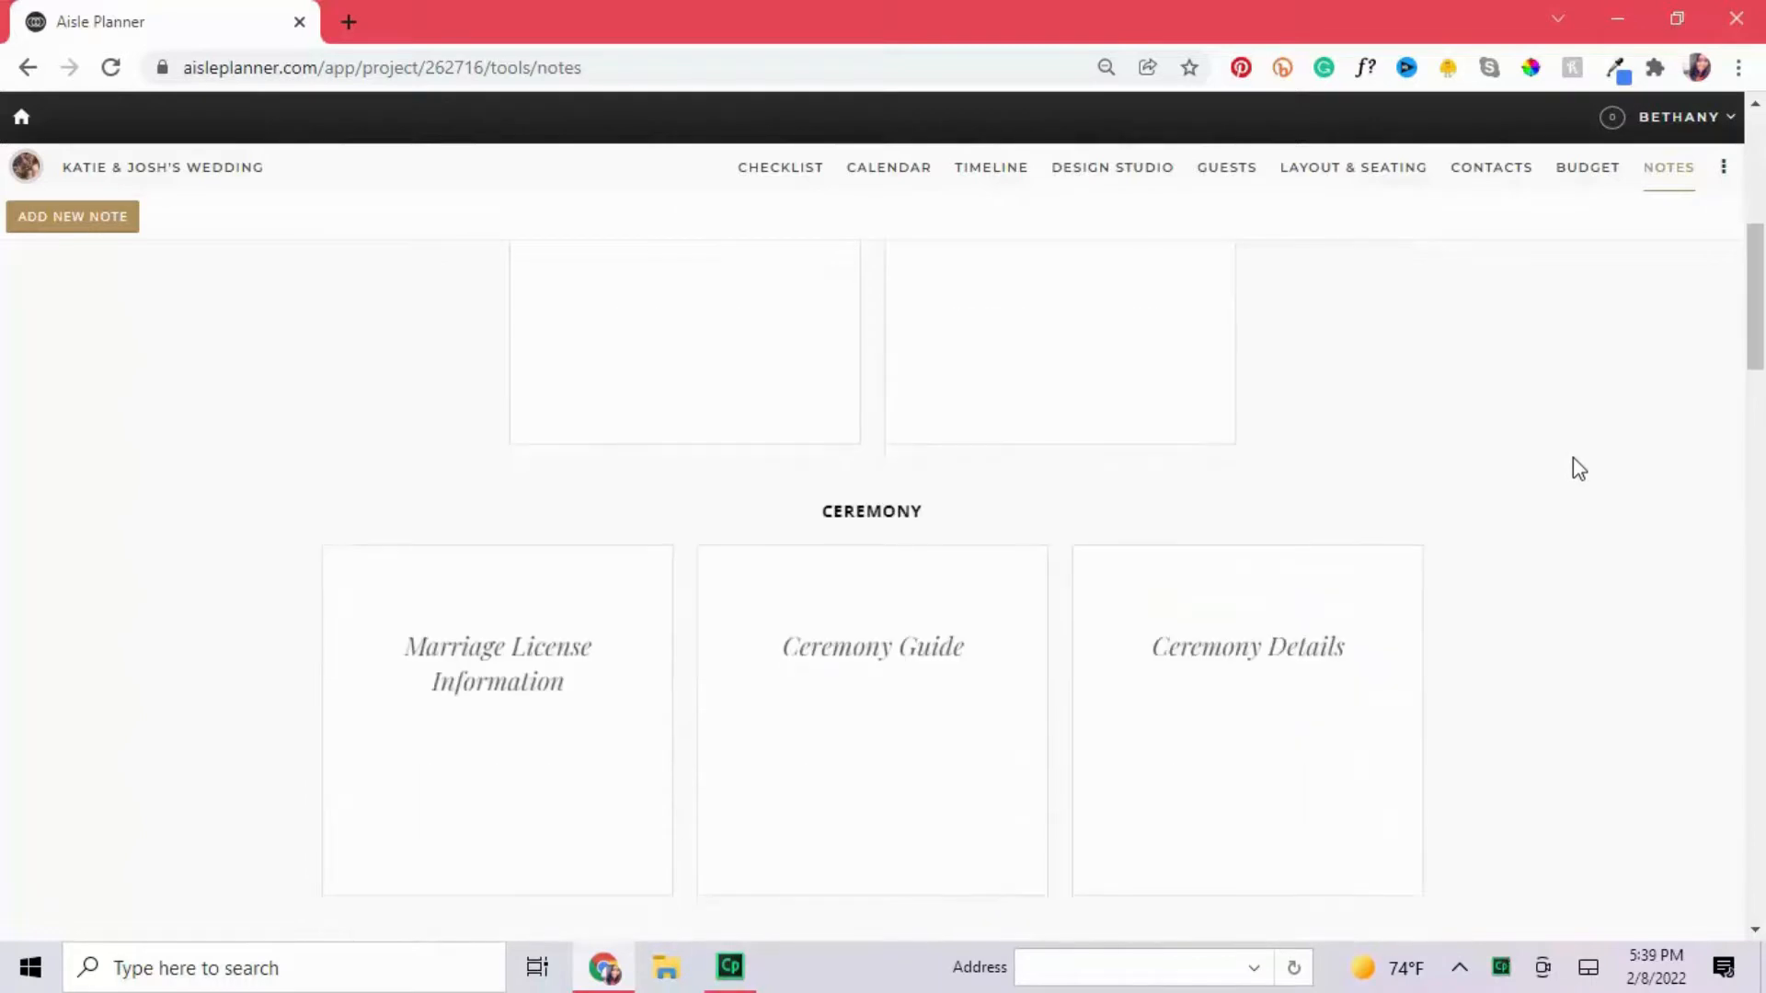
scroll(1578, 466, "down", 1)
scroll(1578, 467, "down", 2)
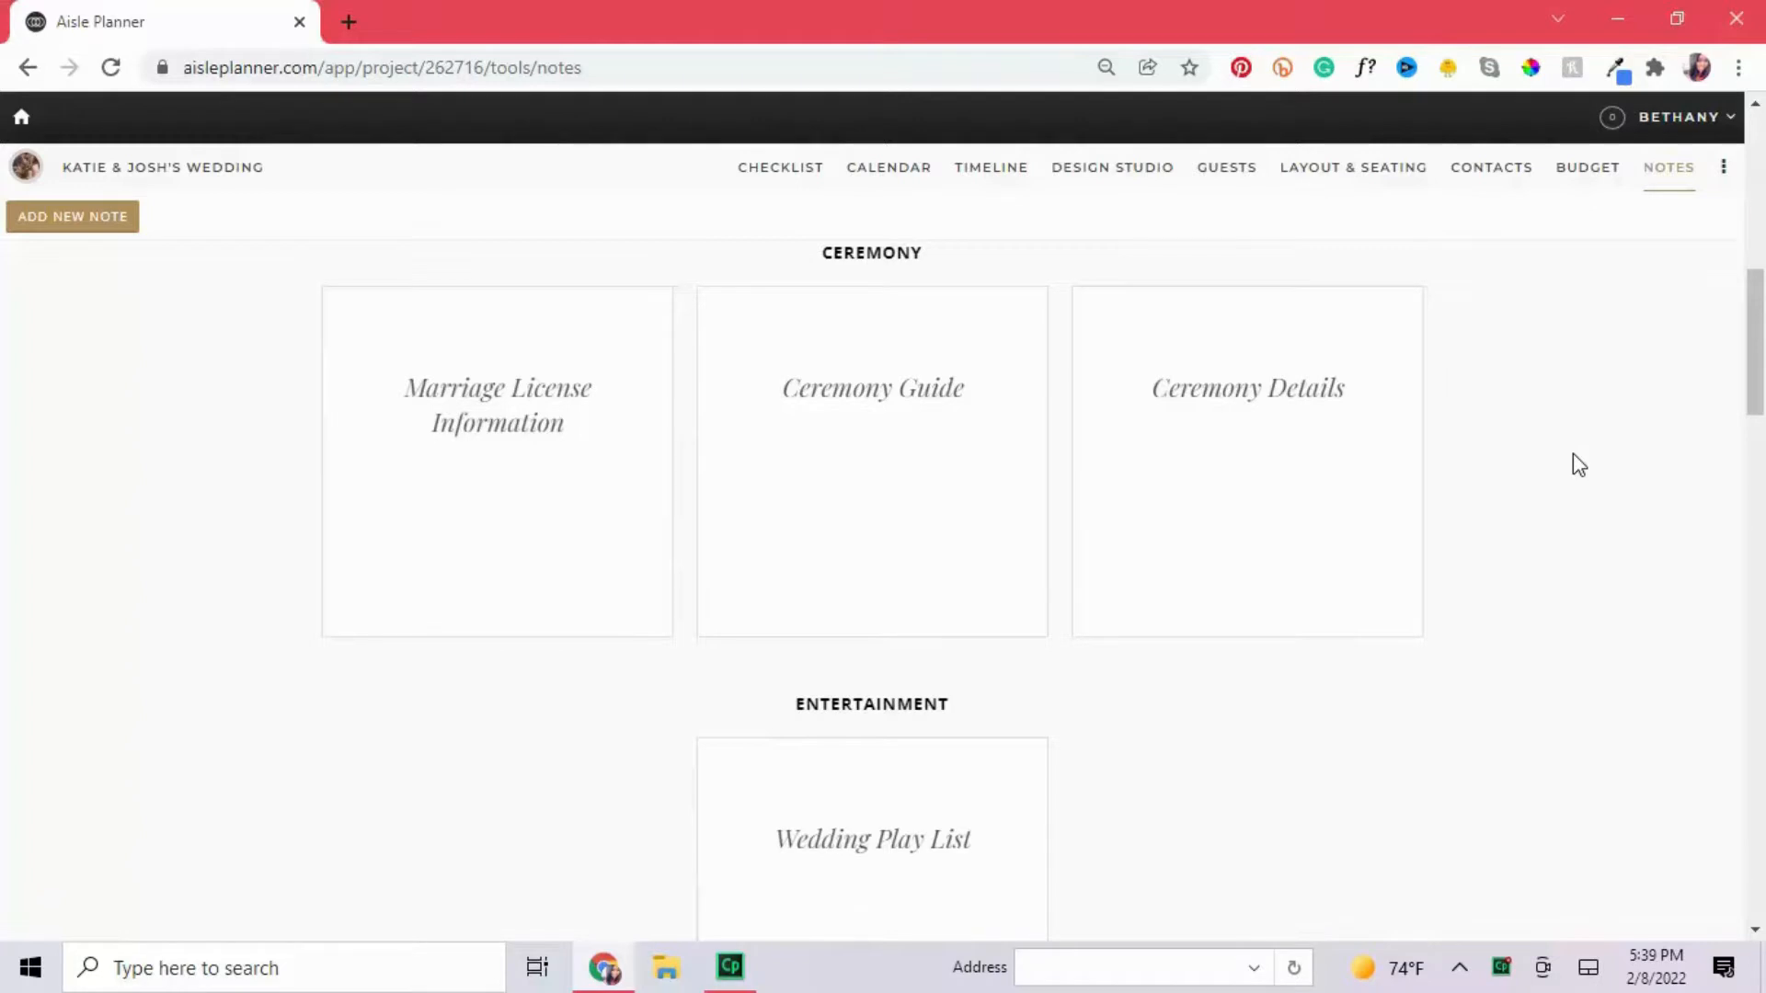
scroll(1572, 454, "down", 3)
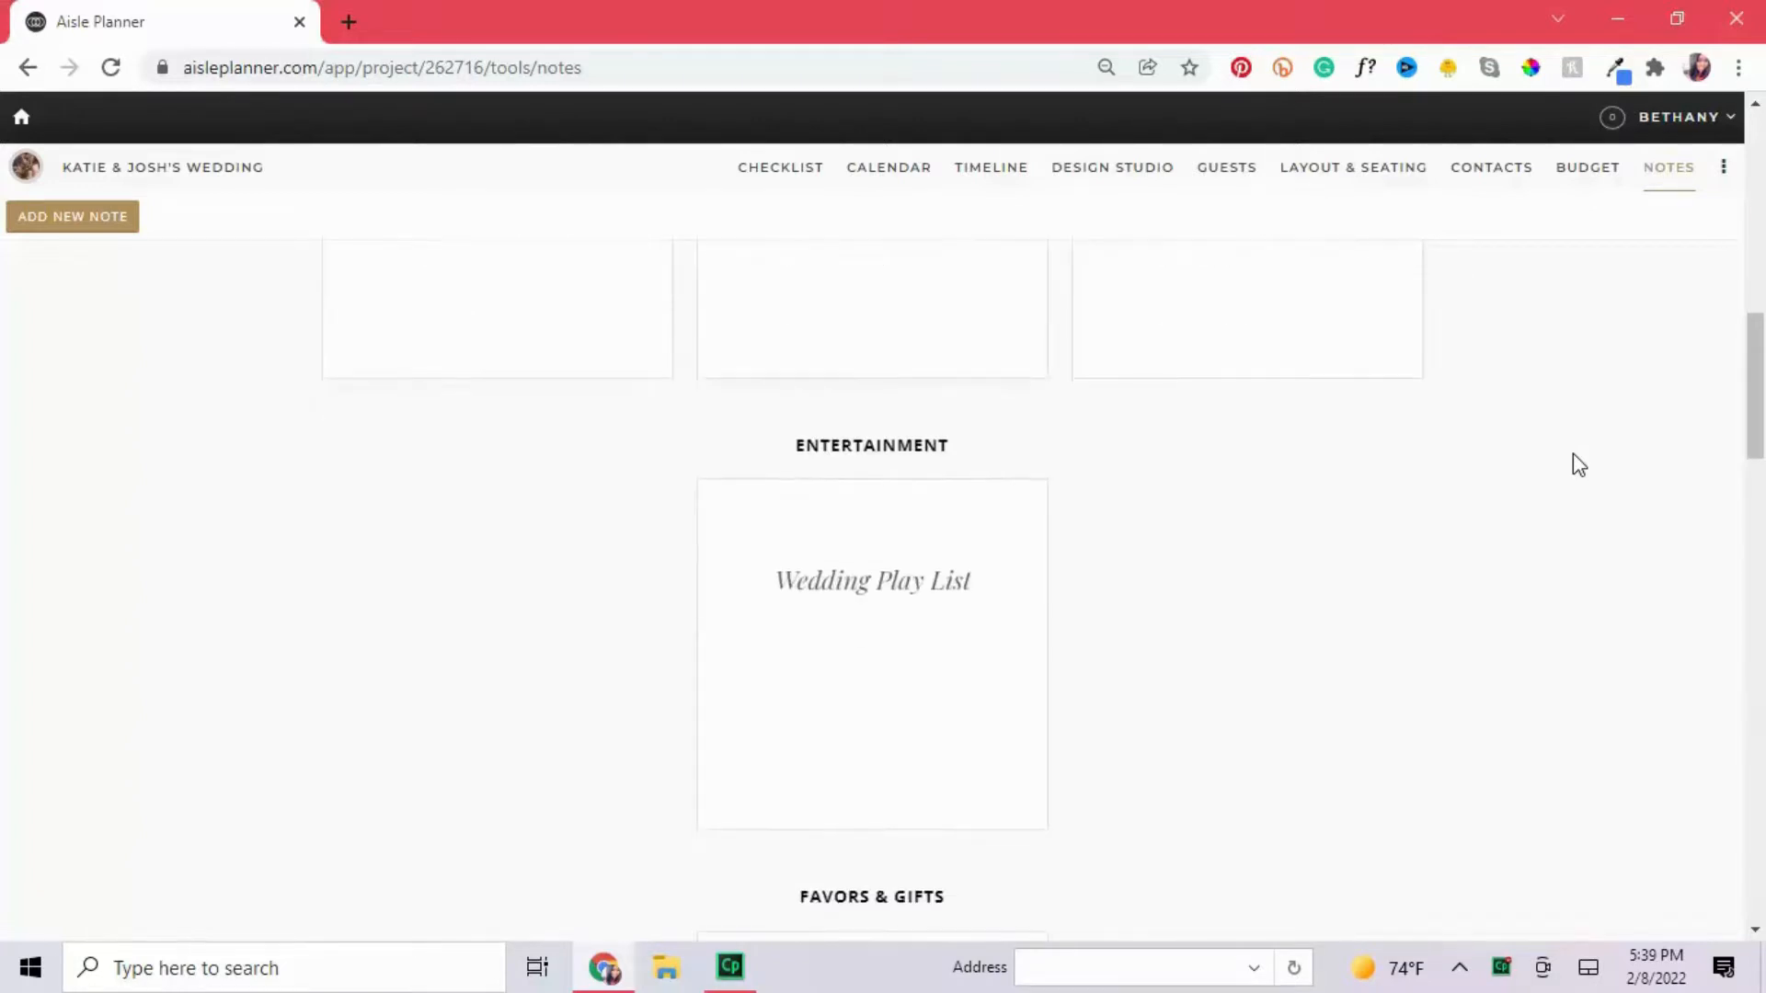
scroll(1579, 464, "down", 1)
scroll(1579, 464, "down", 1)
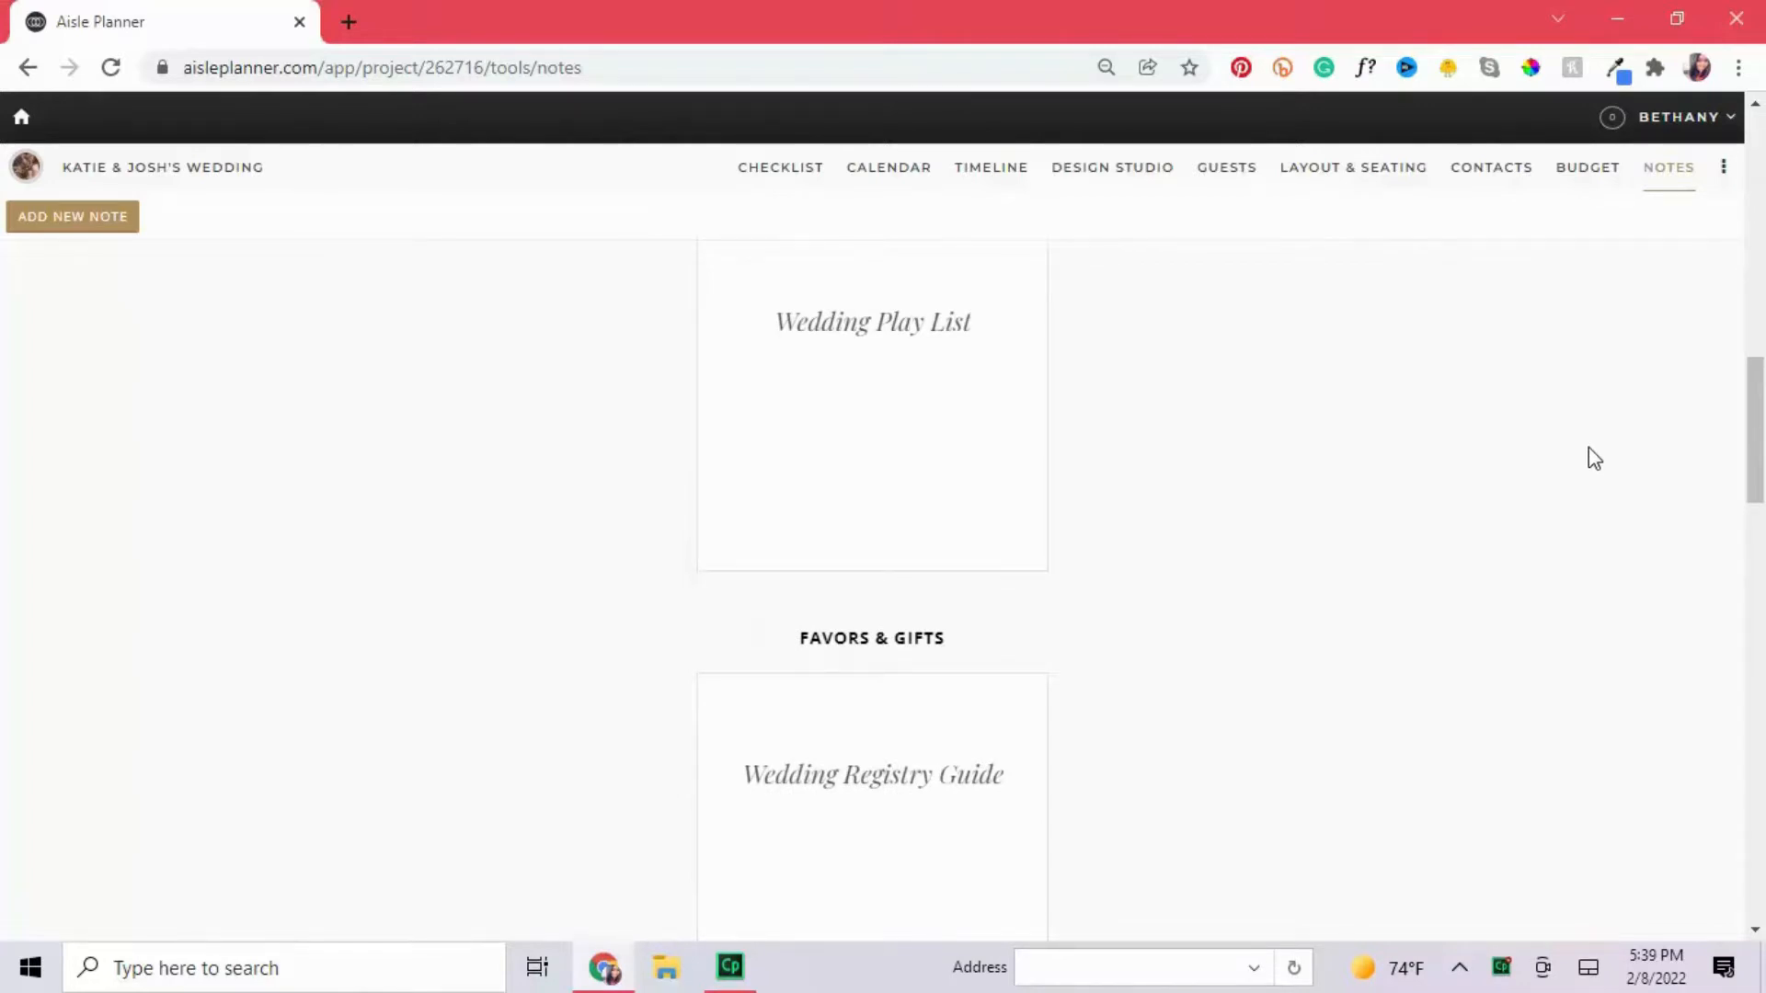
scroll(1600, 456, "down", 9)
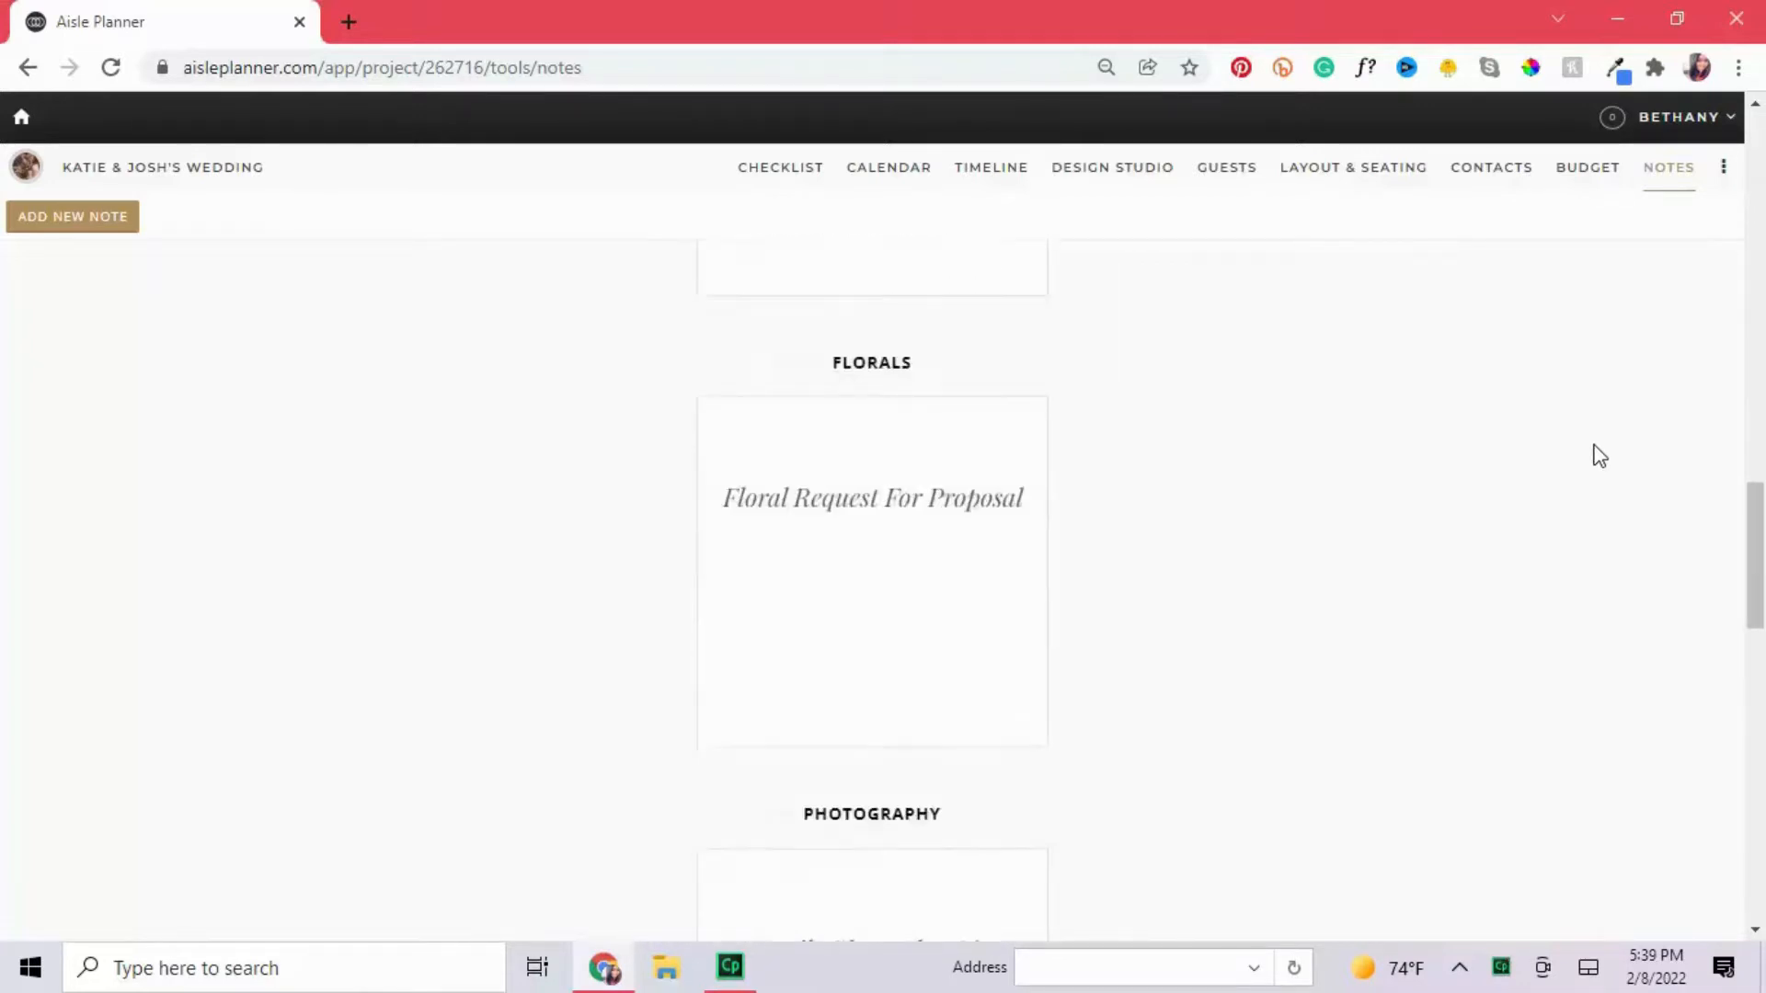
scroll(1601, 456, "down", 3)
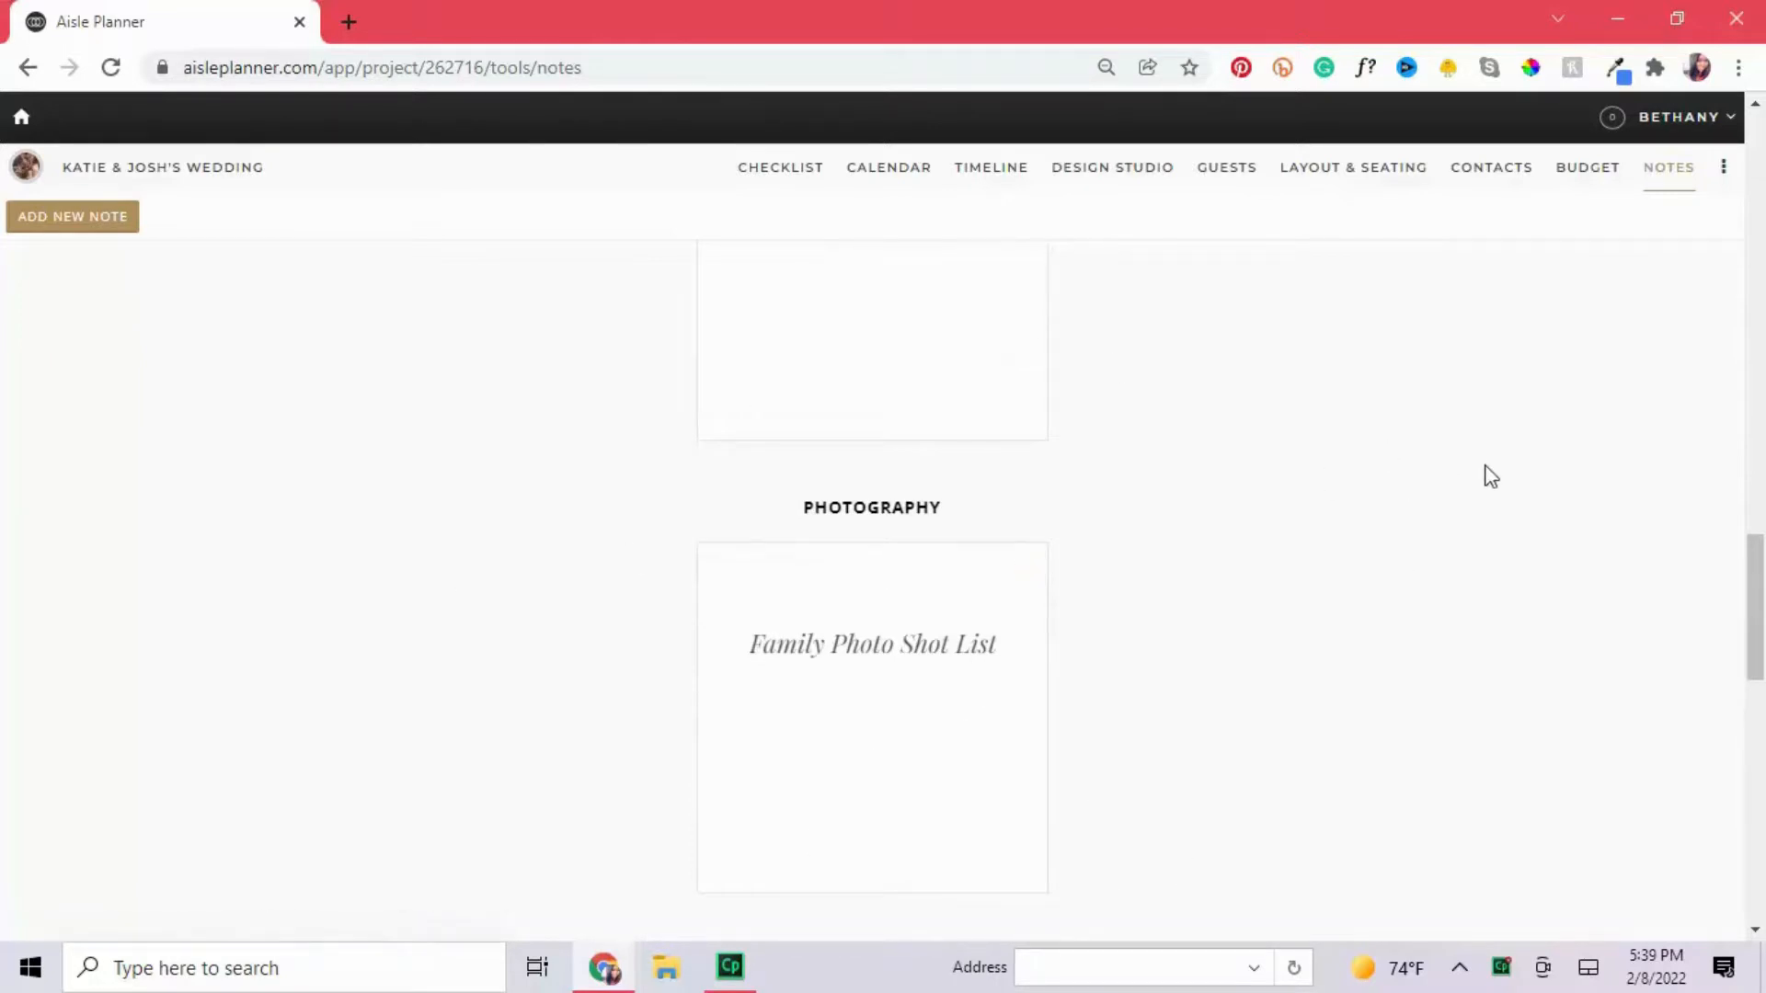
scroll(1241, 674, "down", 1)
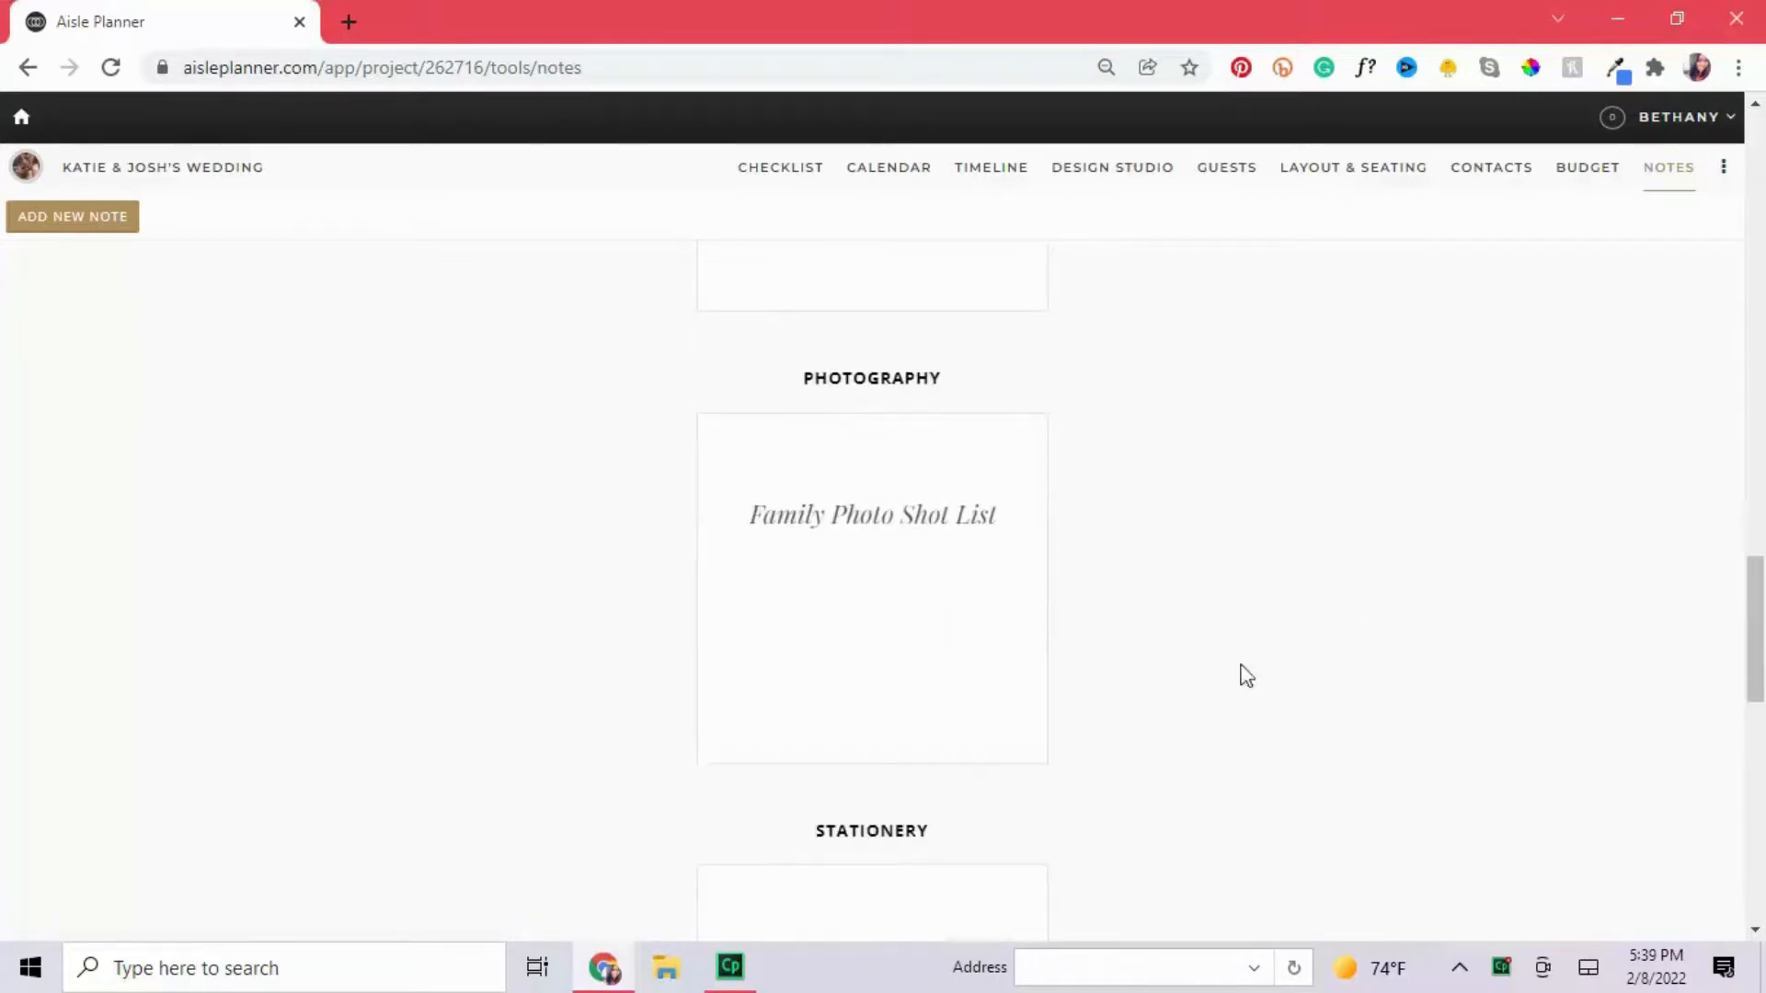
Open the Family Photo Shot List note, view its category choices, and turn its heading off and back on.
left_click(852, 531)
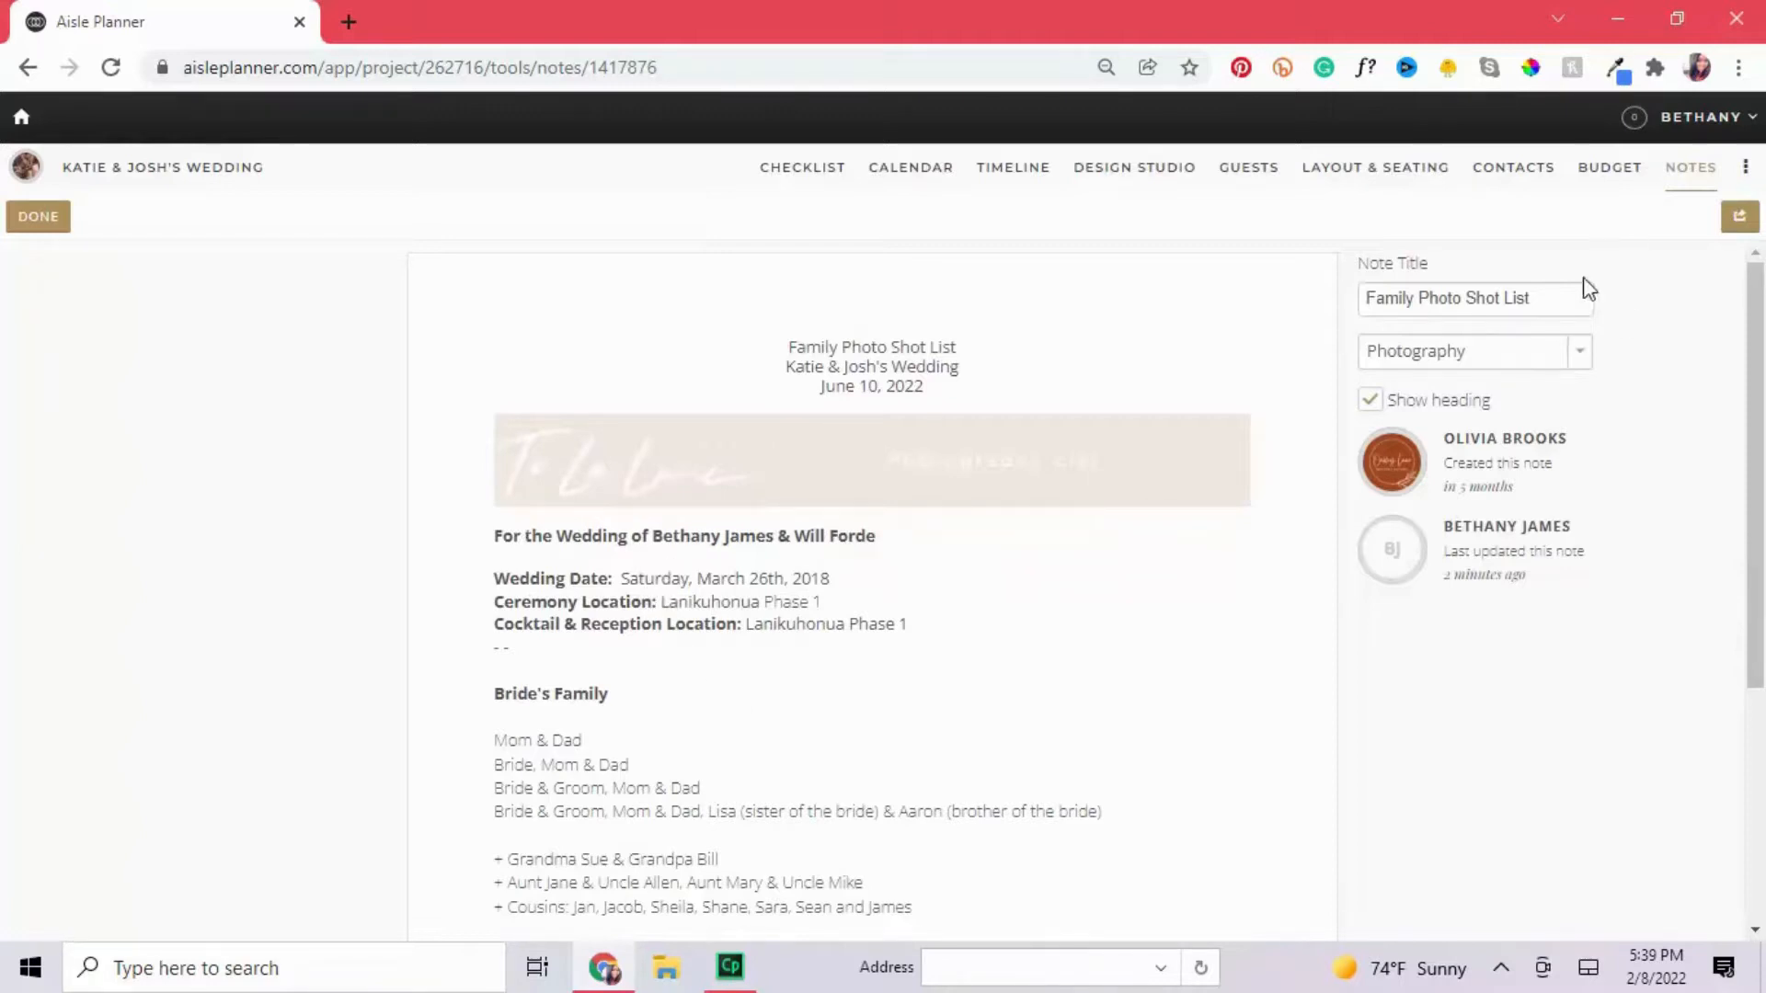
left_click(1566, 295)
left_click(1559, 364)
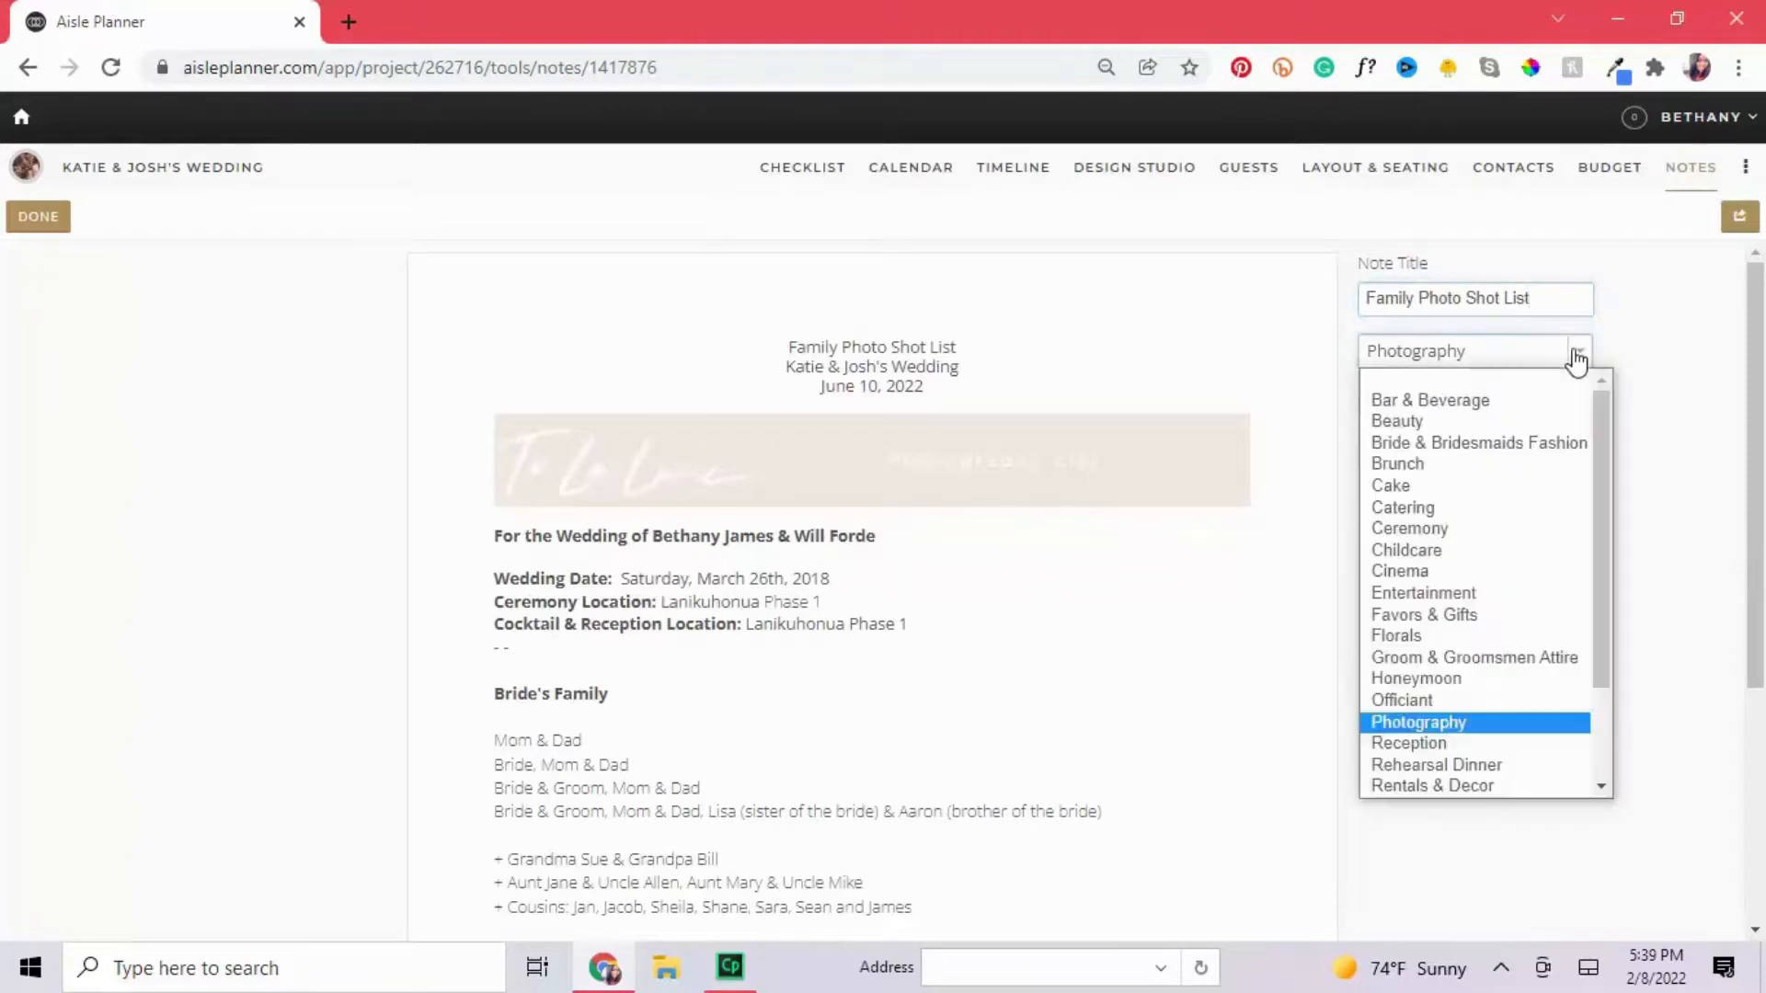
left_click(1692, 383)
left_click(1401, 405)
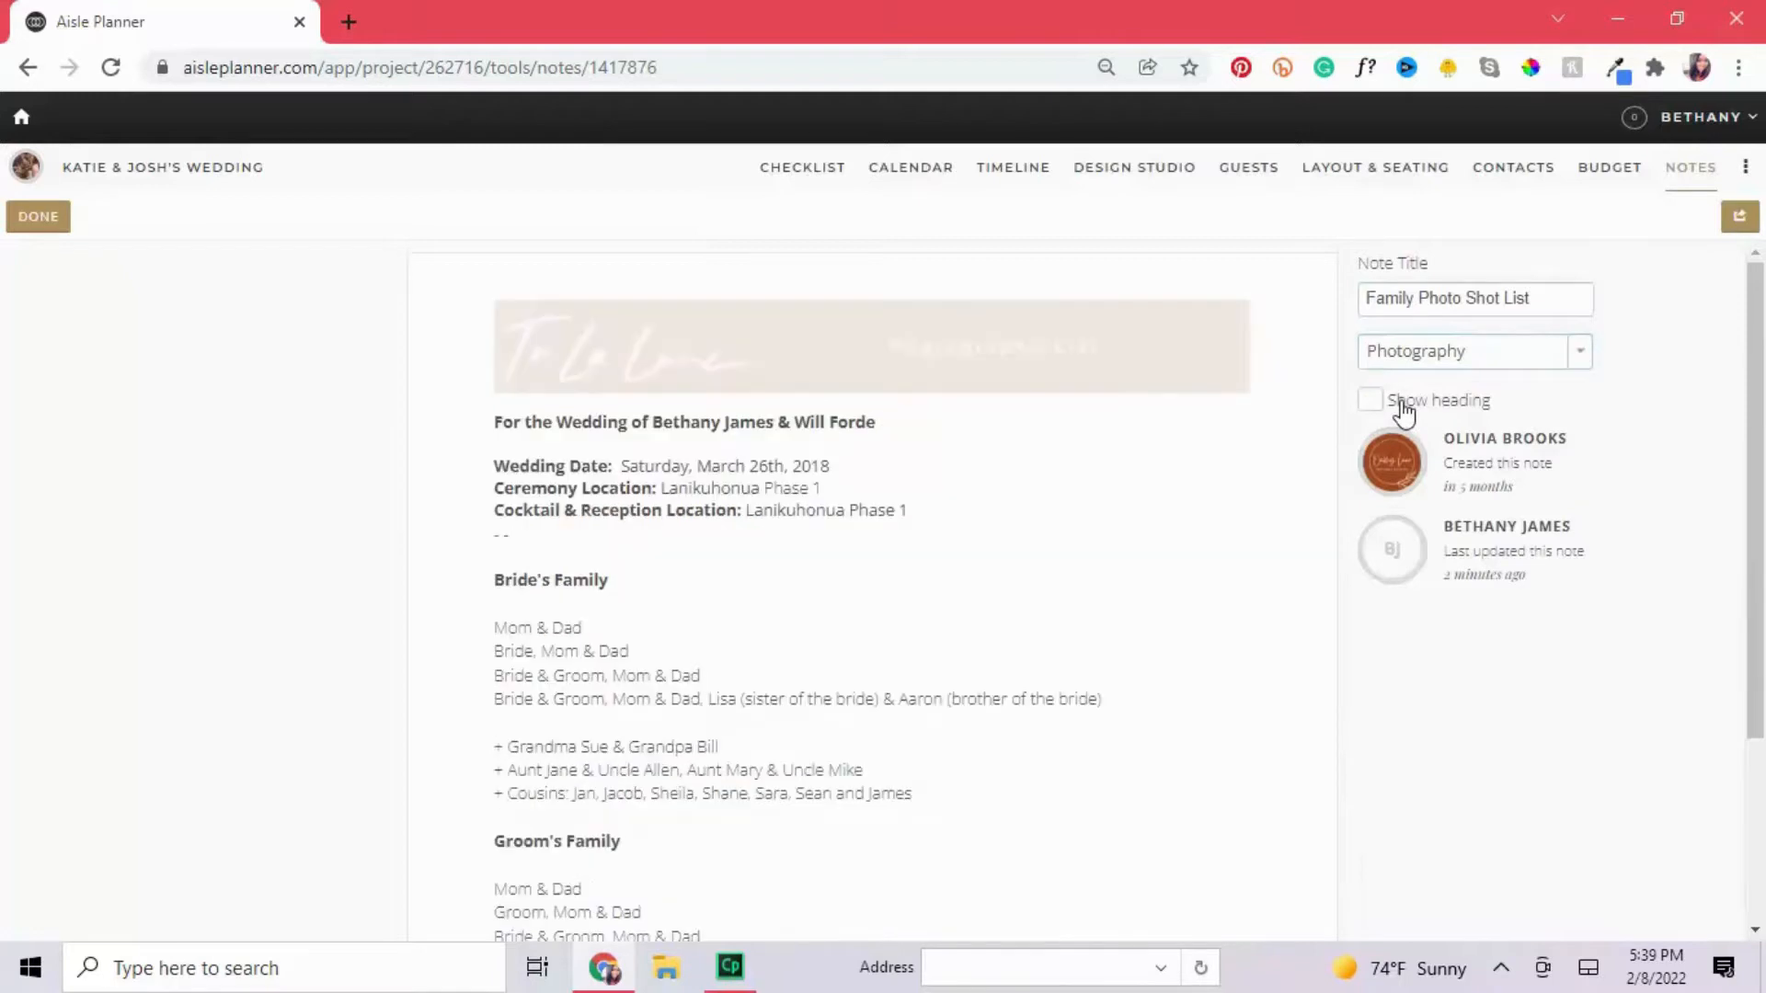
left_click(1402, 405)
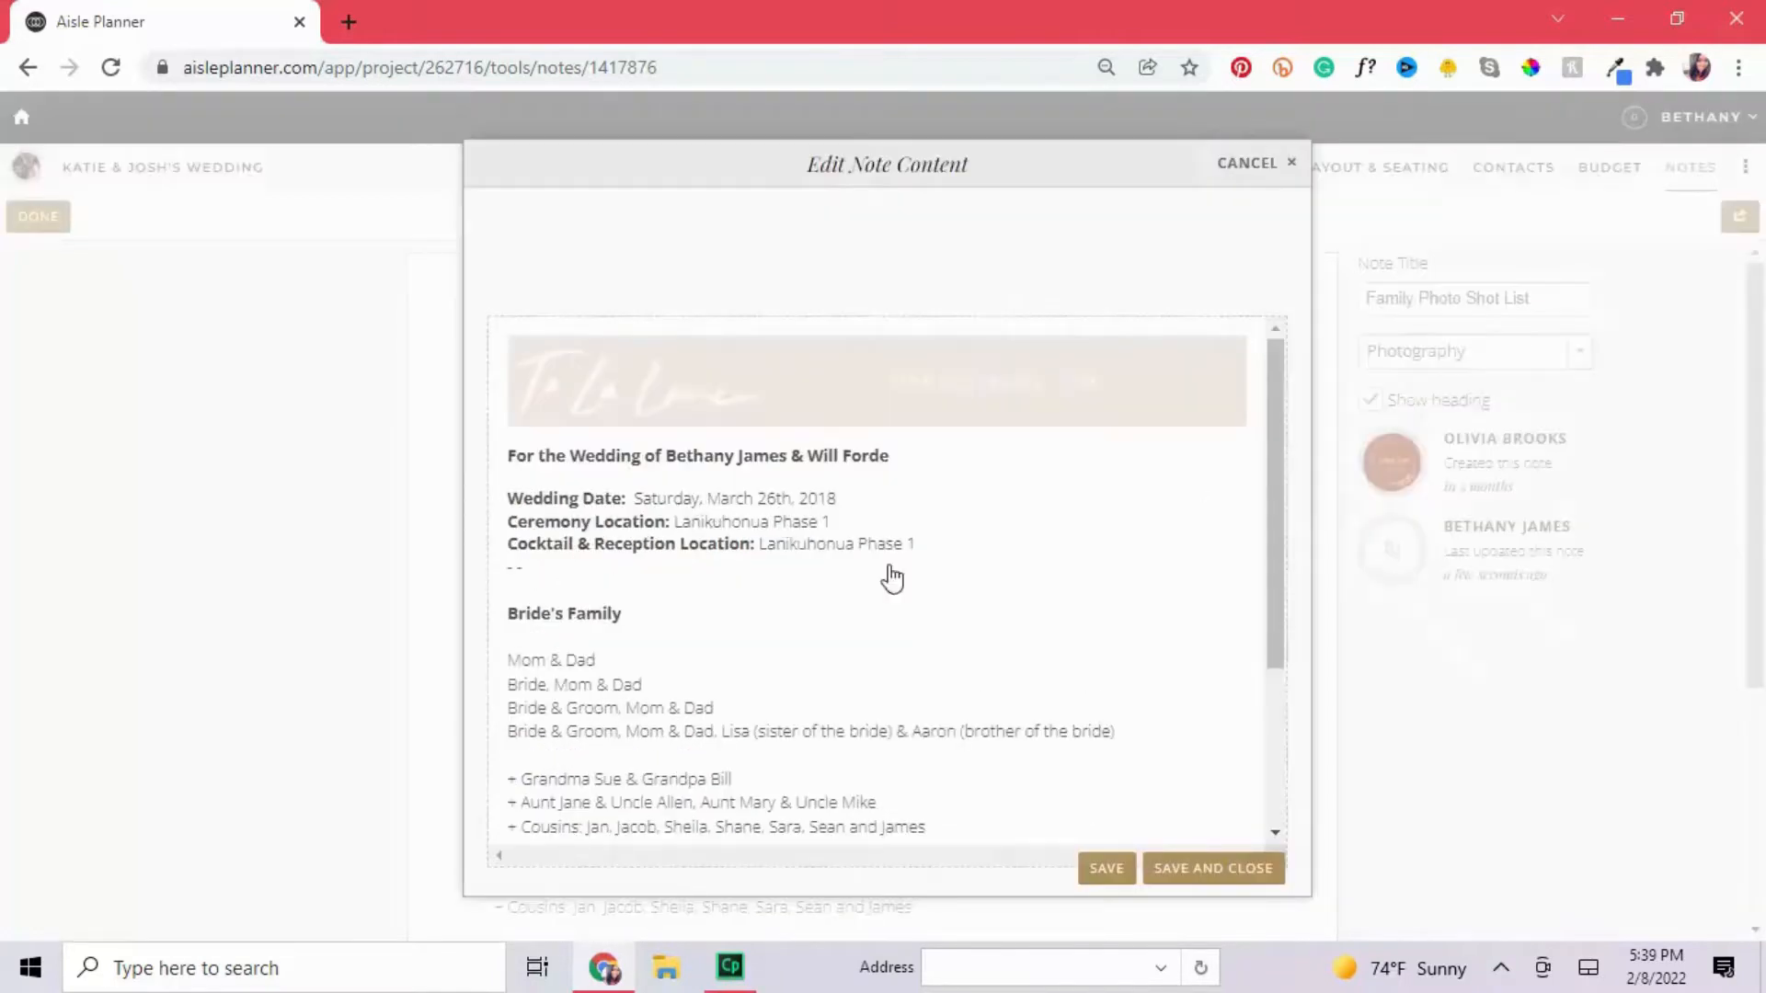
View the editable content and formatting options of the Family Photo Shot List note, and save and close the editor.
left_click(954, 525)
left_click_drag(888, 456, 861, 462)
left_click(946, 499)
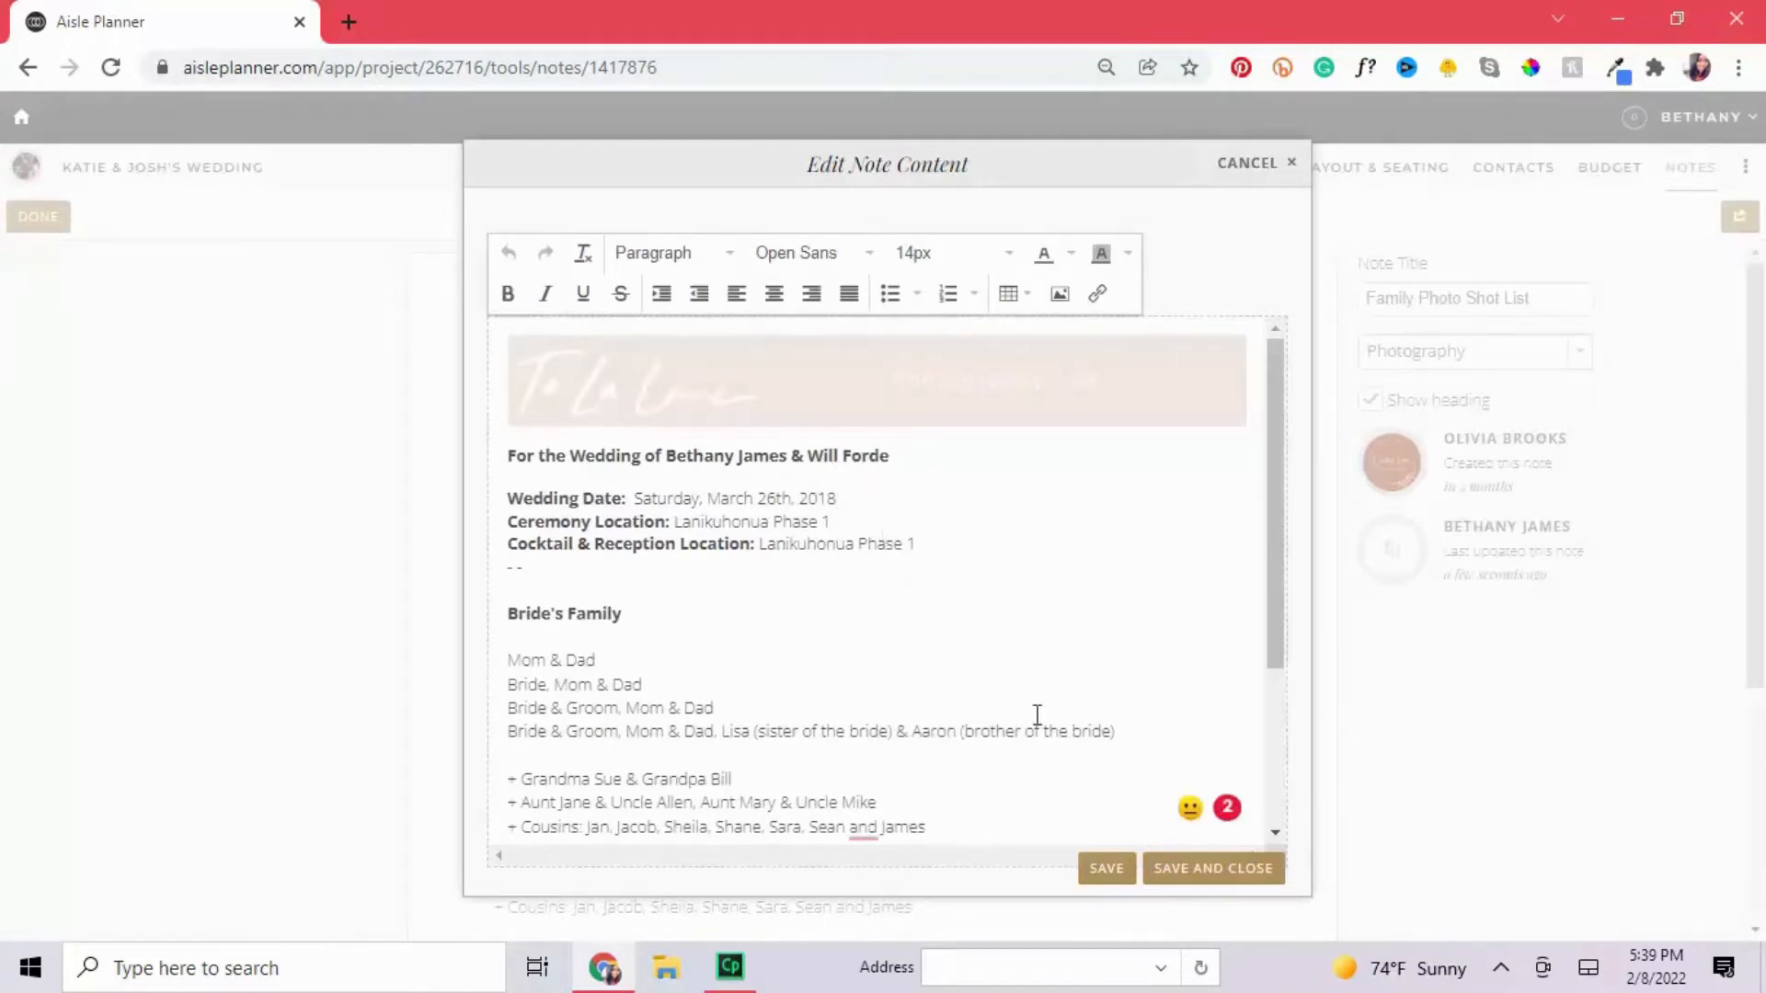
left_click(1230, 878)
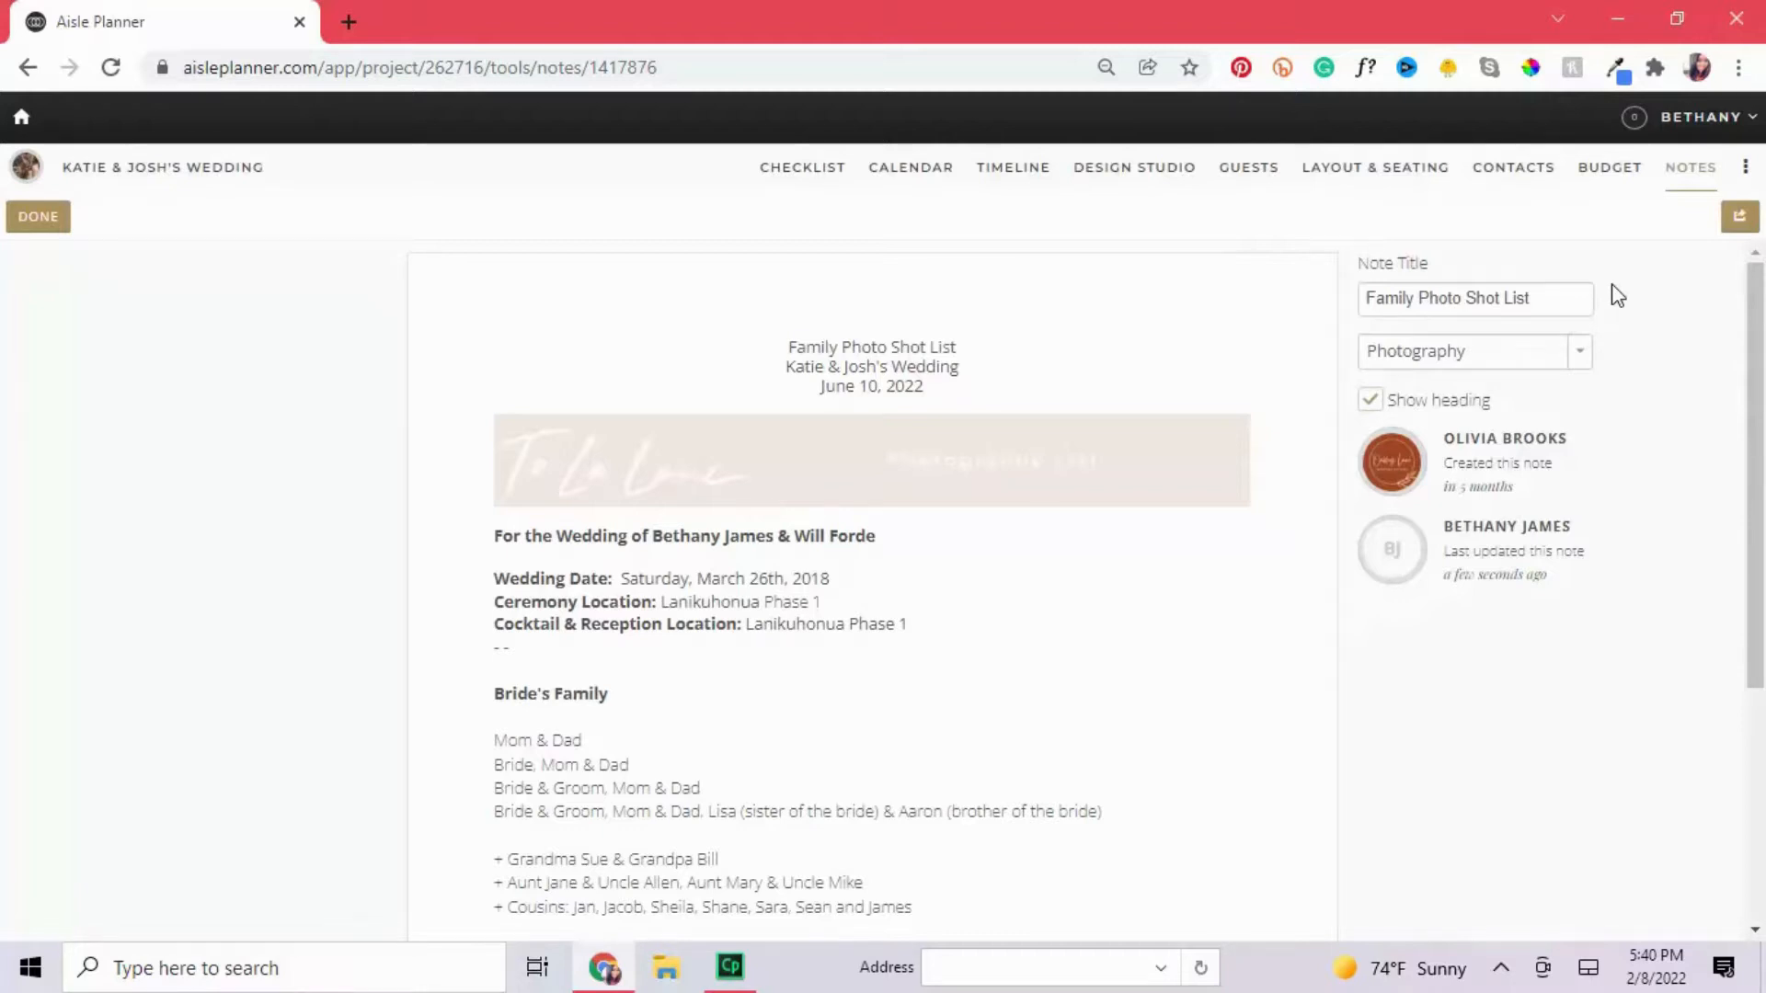
Close the Family Photo Shot List note to return to the notes overview, and view the project's additional options.
left_click(35, 219)
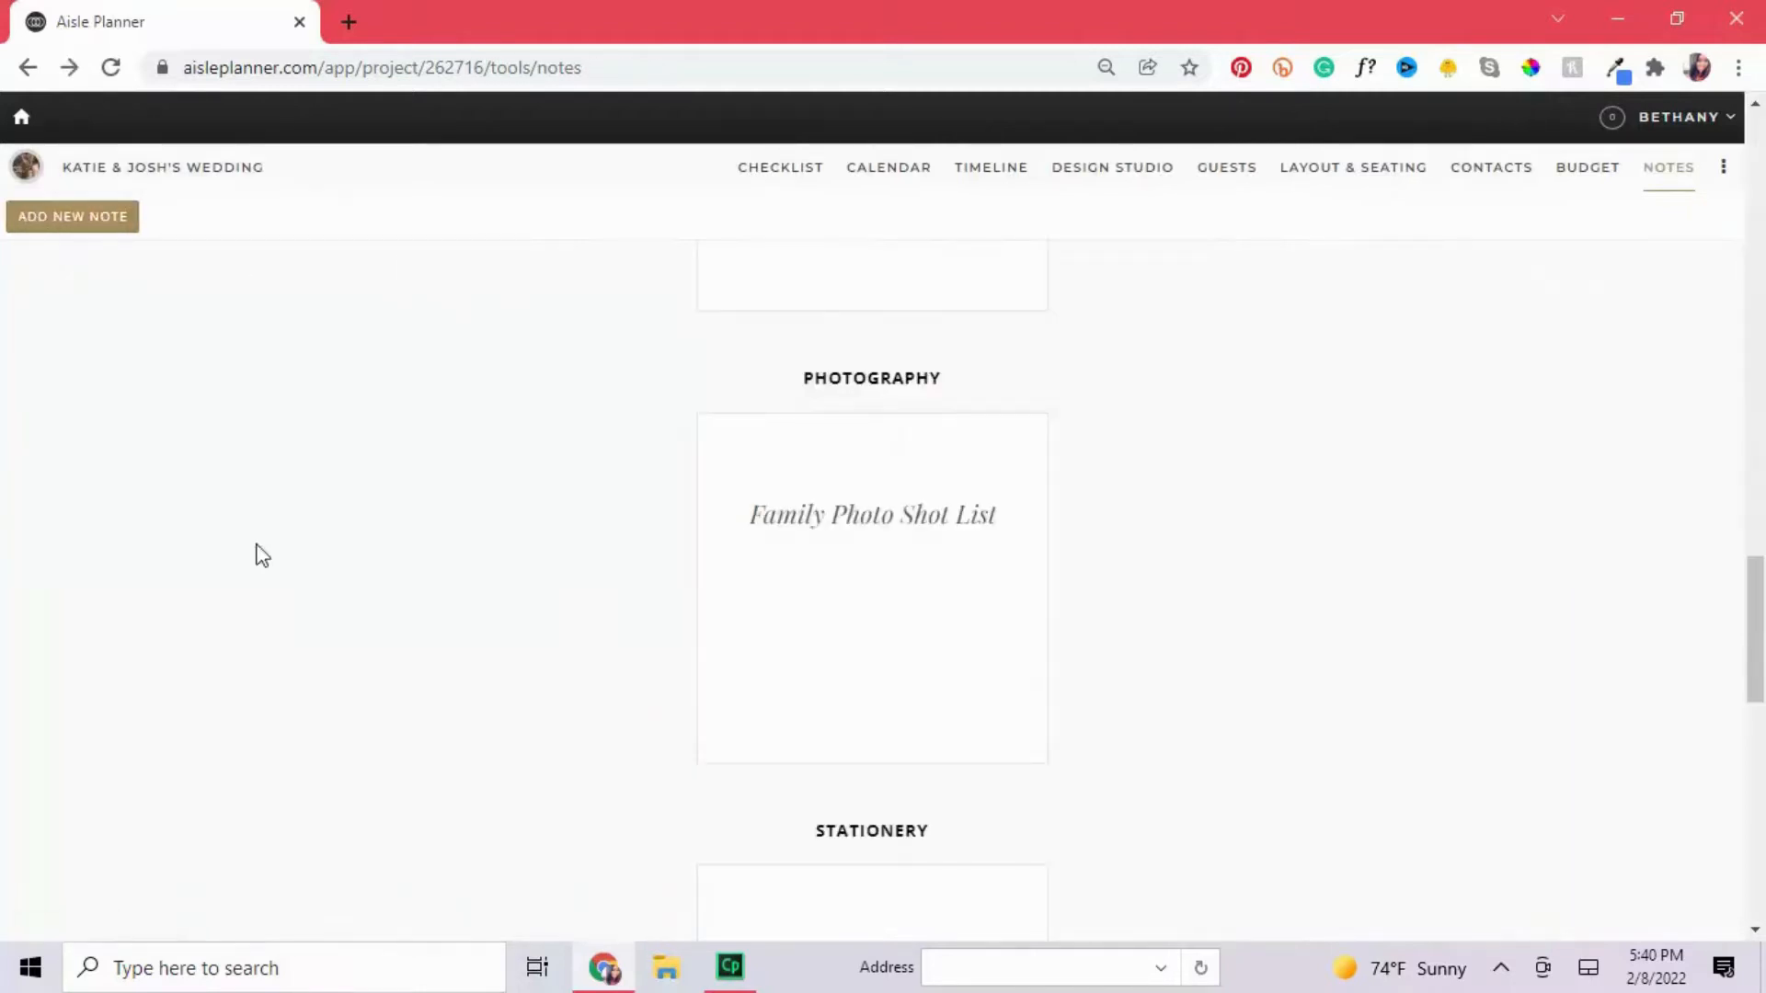
scroll(713, 556, "up", 15)
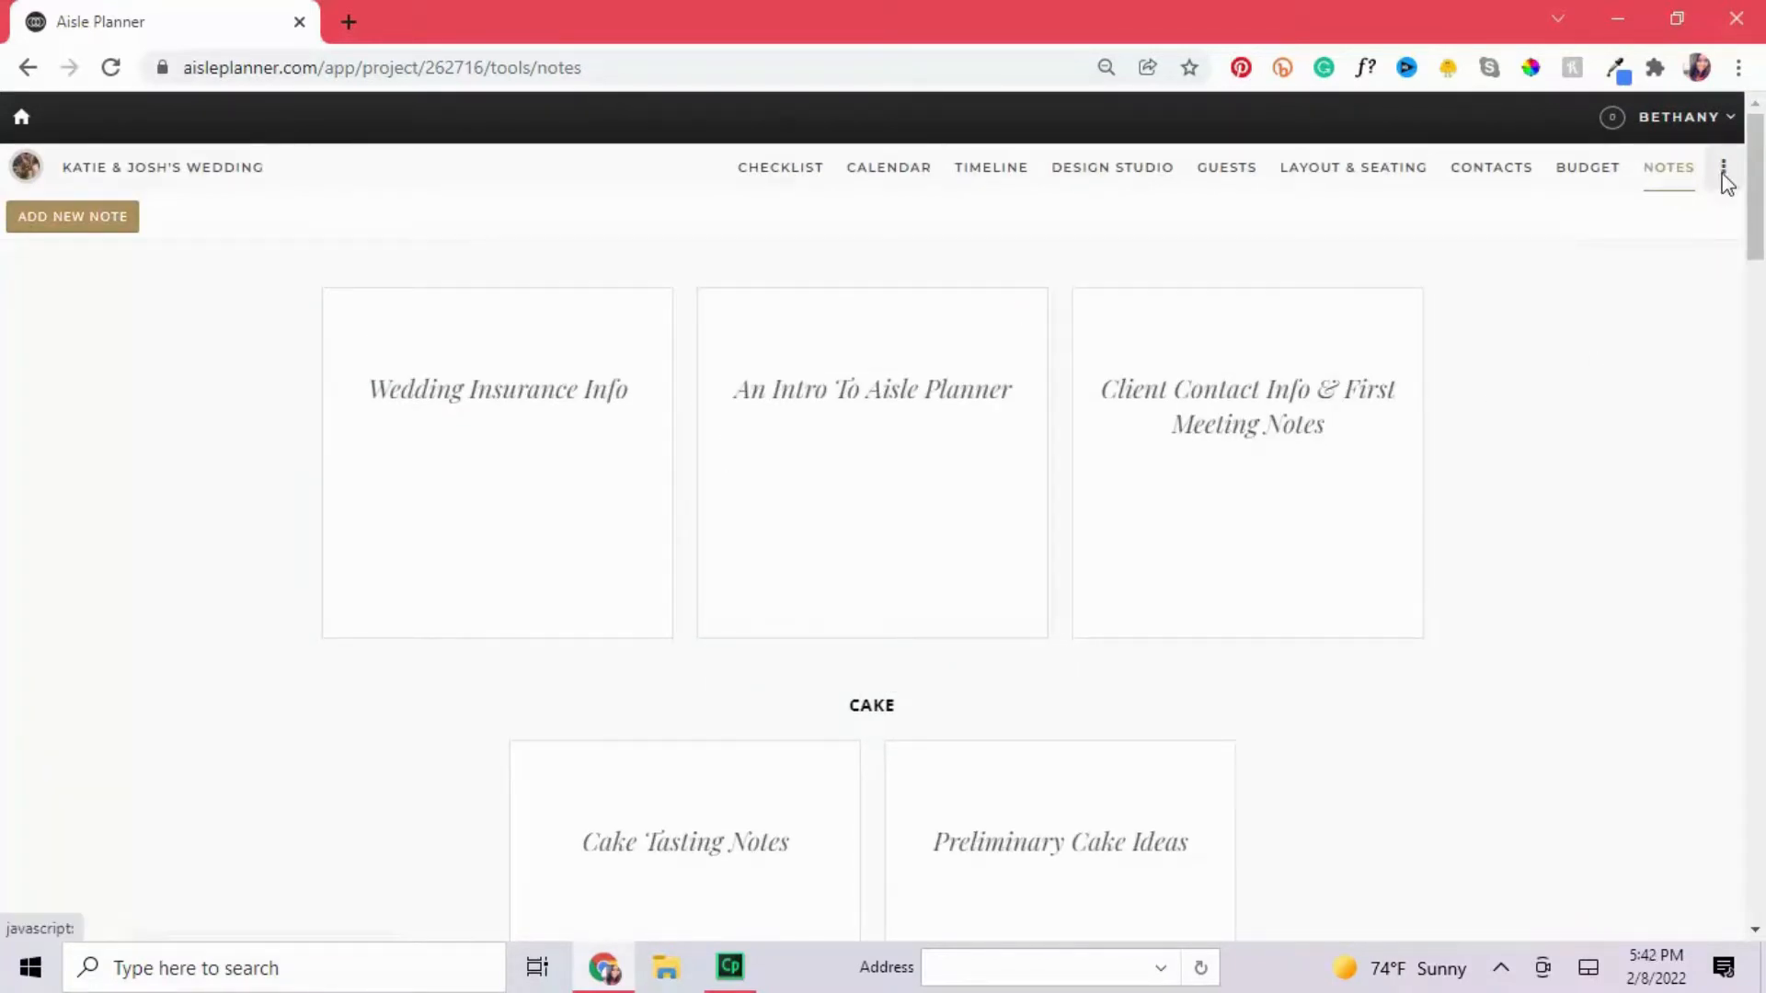
left_click(1723, 169)
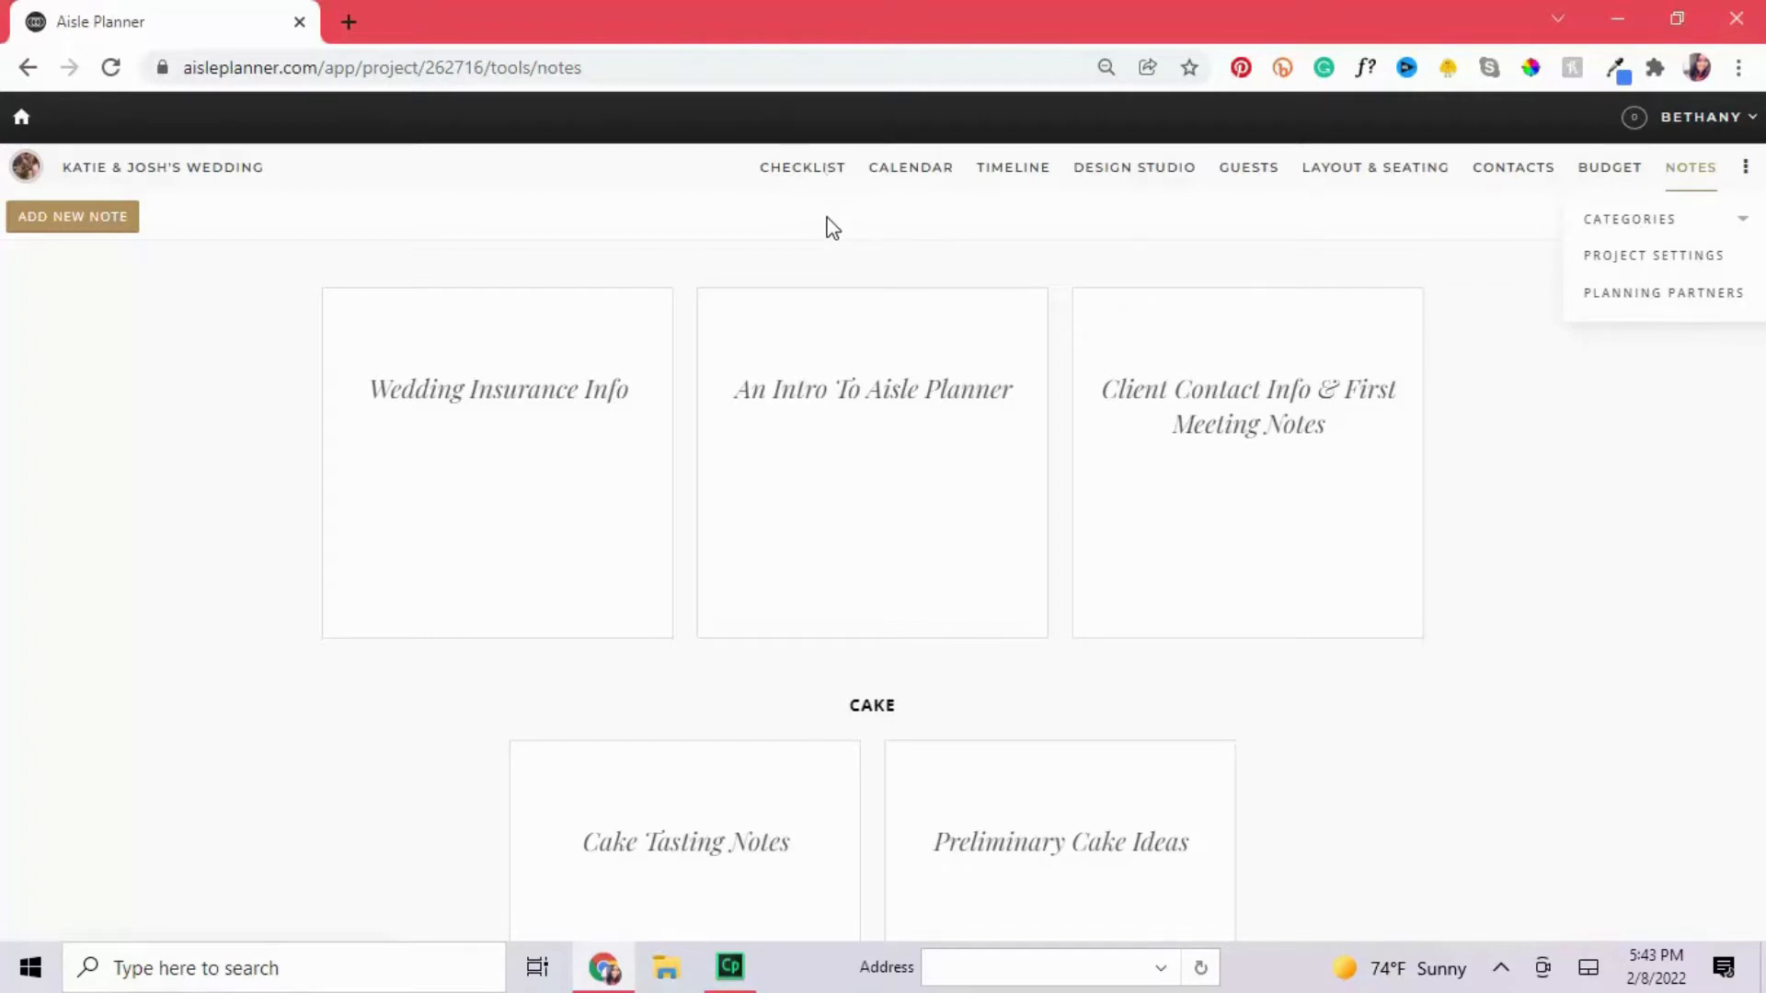
left_click(1421, 229)
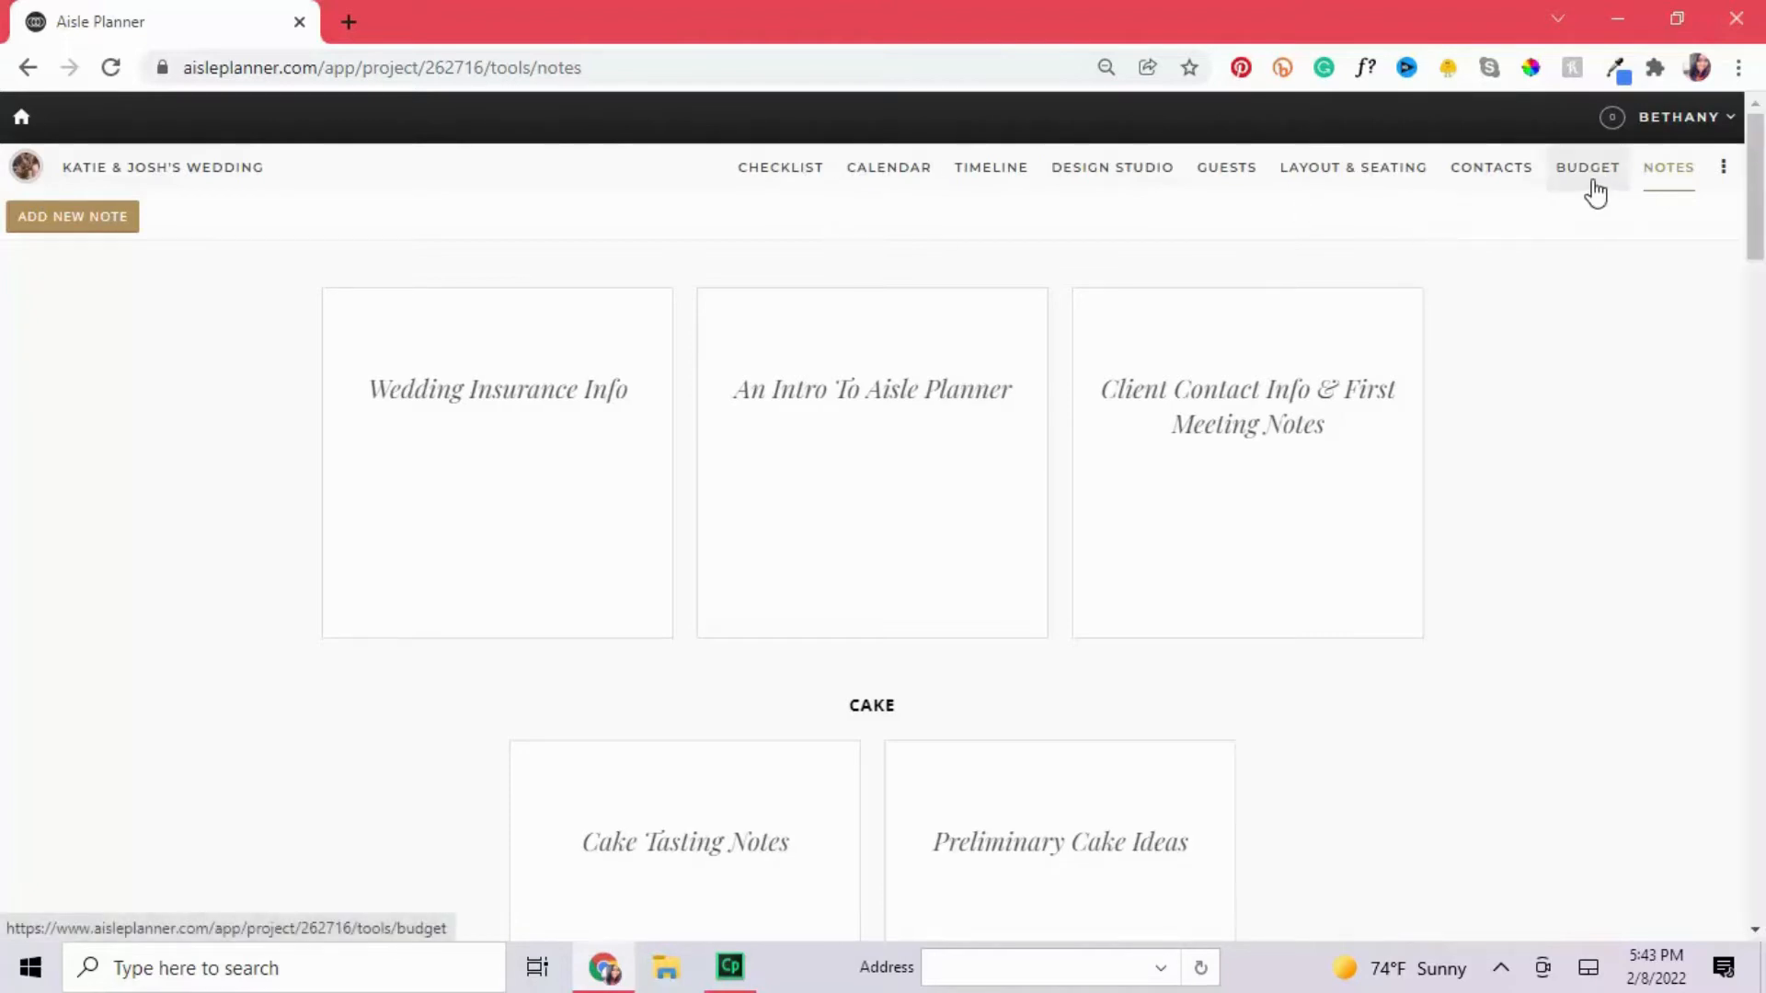
Open the project's Beauty category page and review its Hair Styles guide, checklist tasks and Bombshell Beauty vendor payments.
left_click(1723, 169)
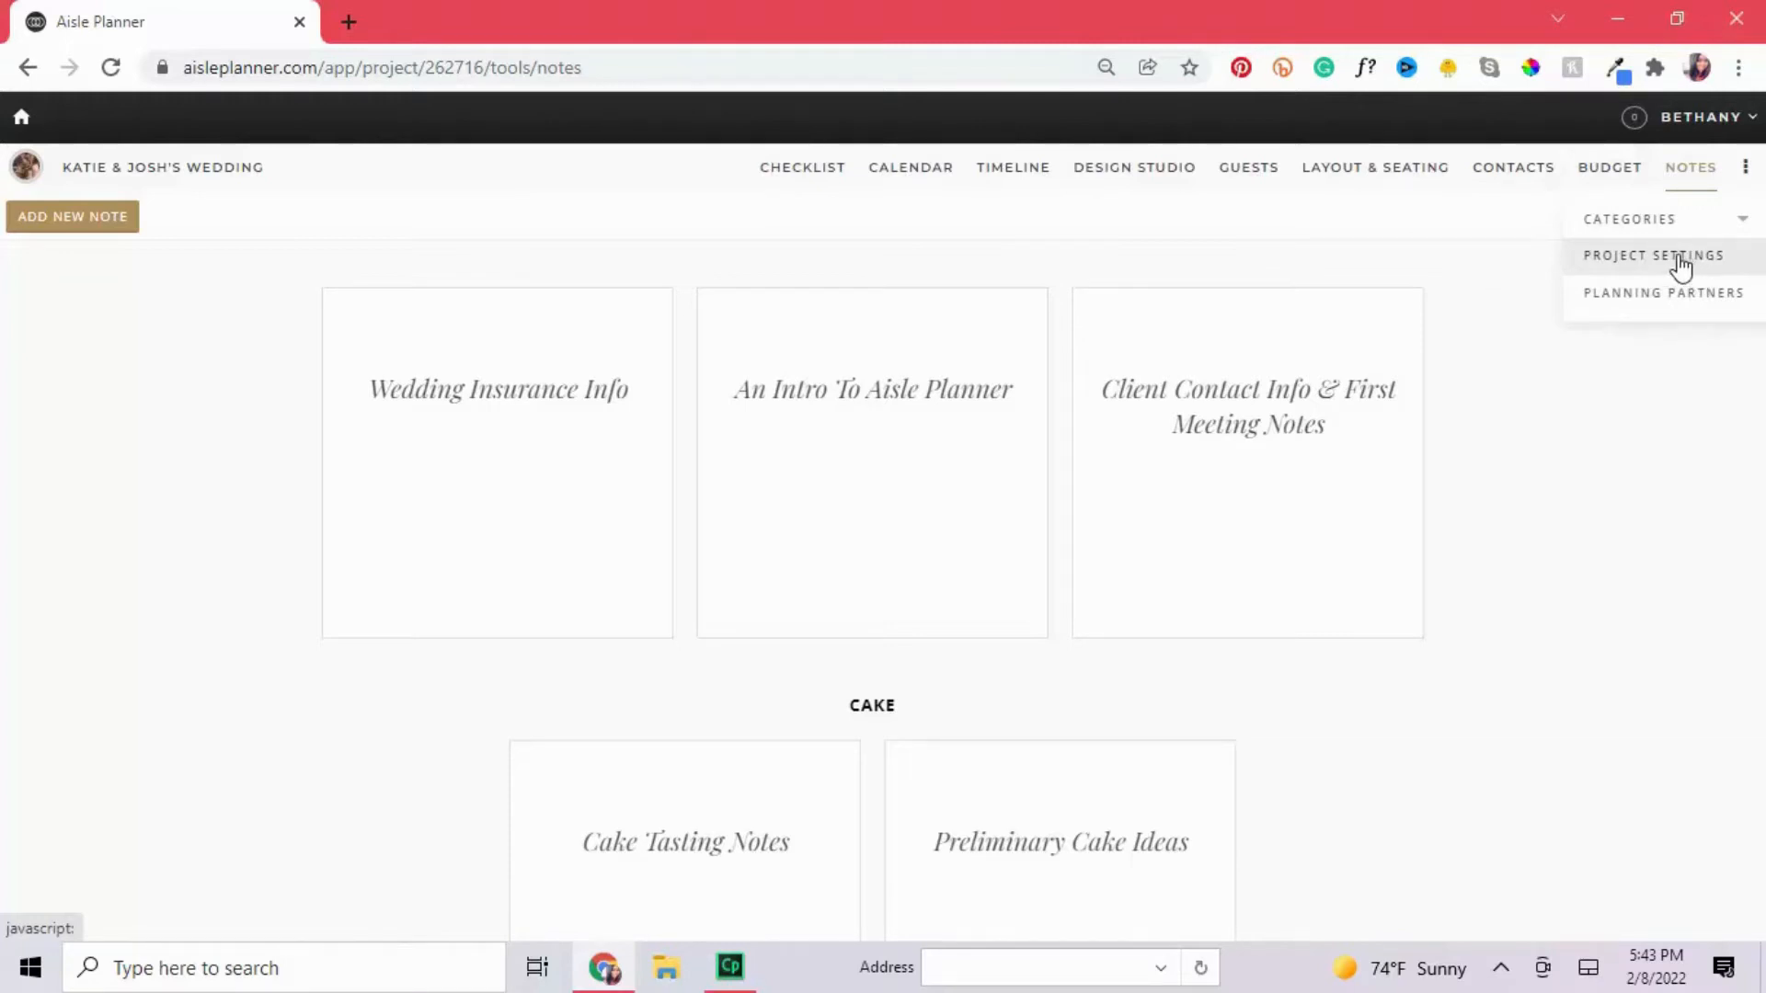
left_click(1692, 228)
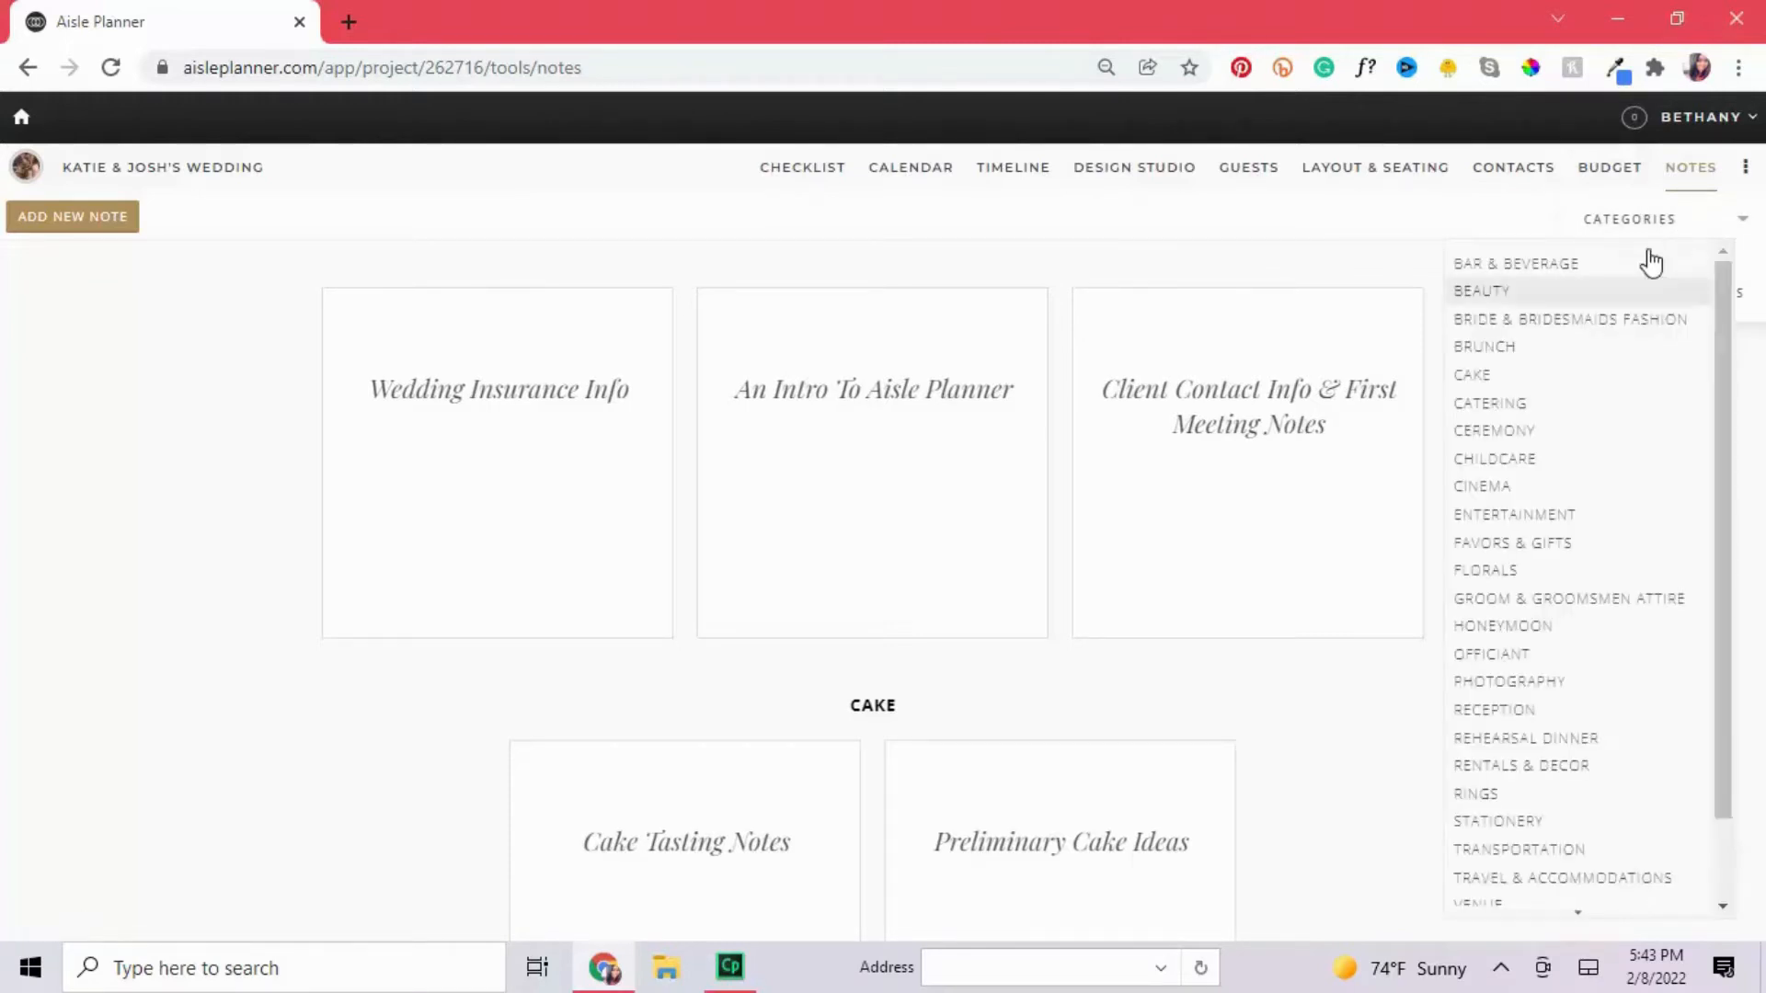
left_click(1504, 299)
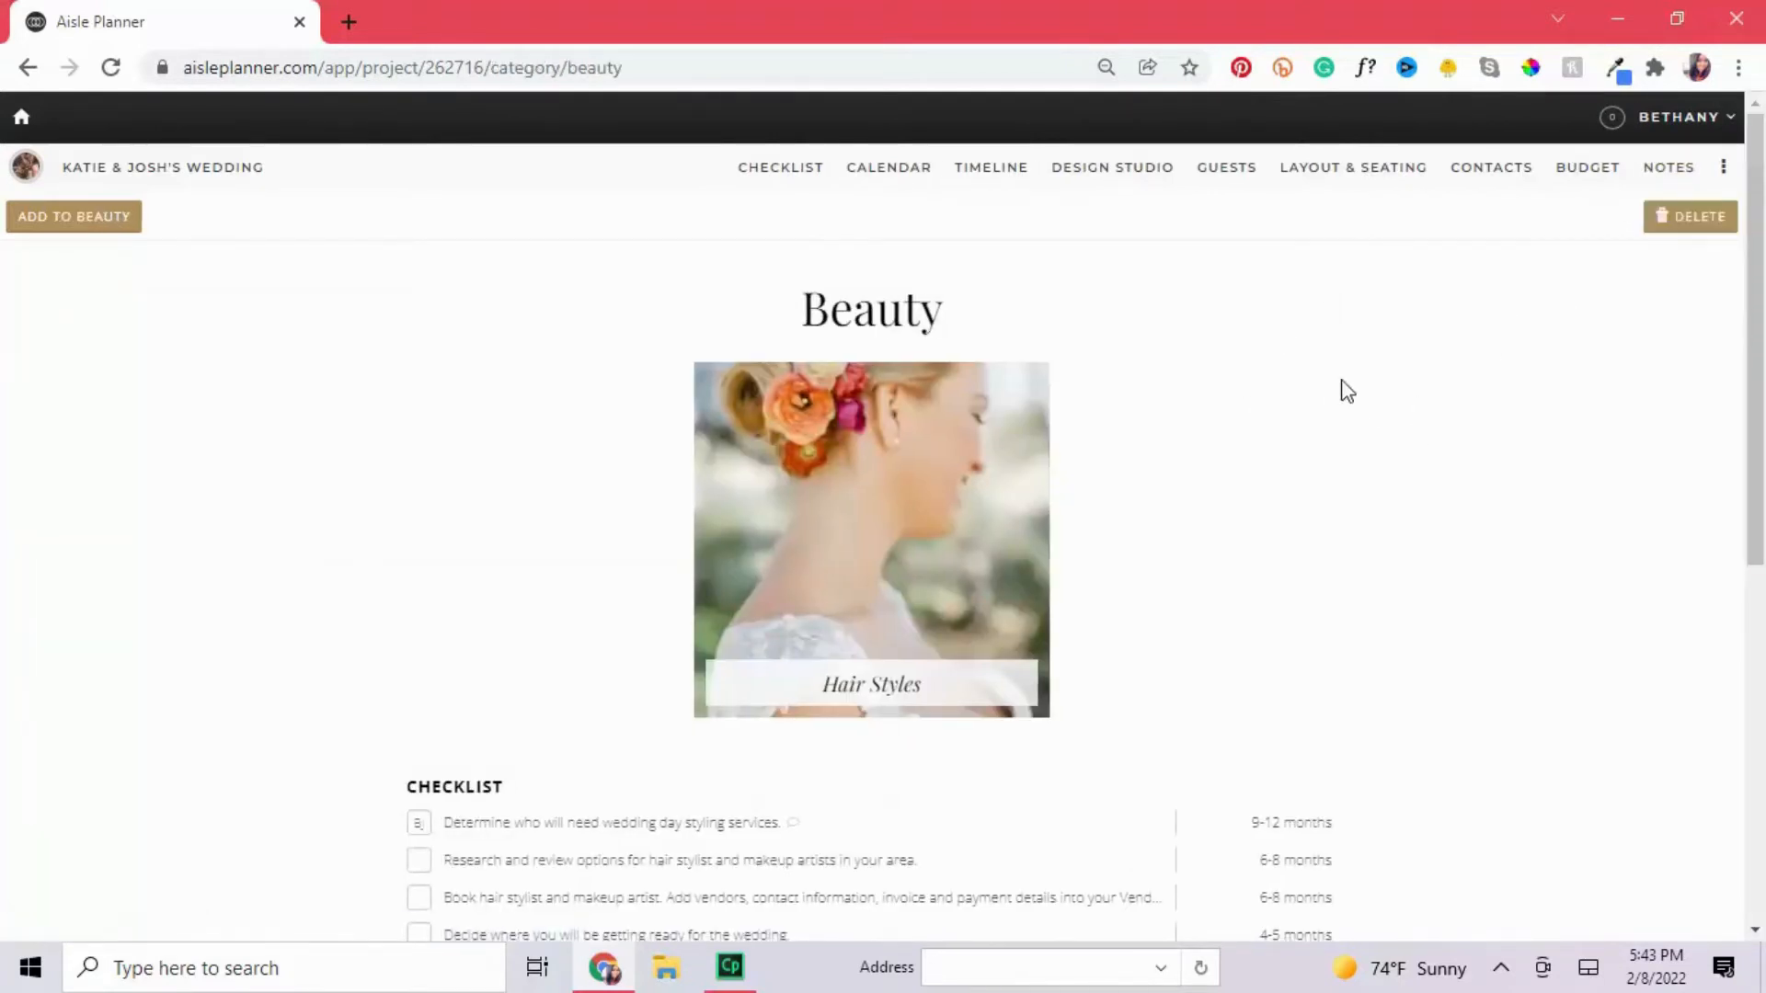
scroll(1531, 287, "down", 1)
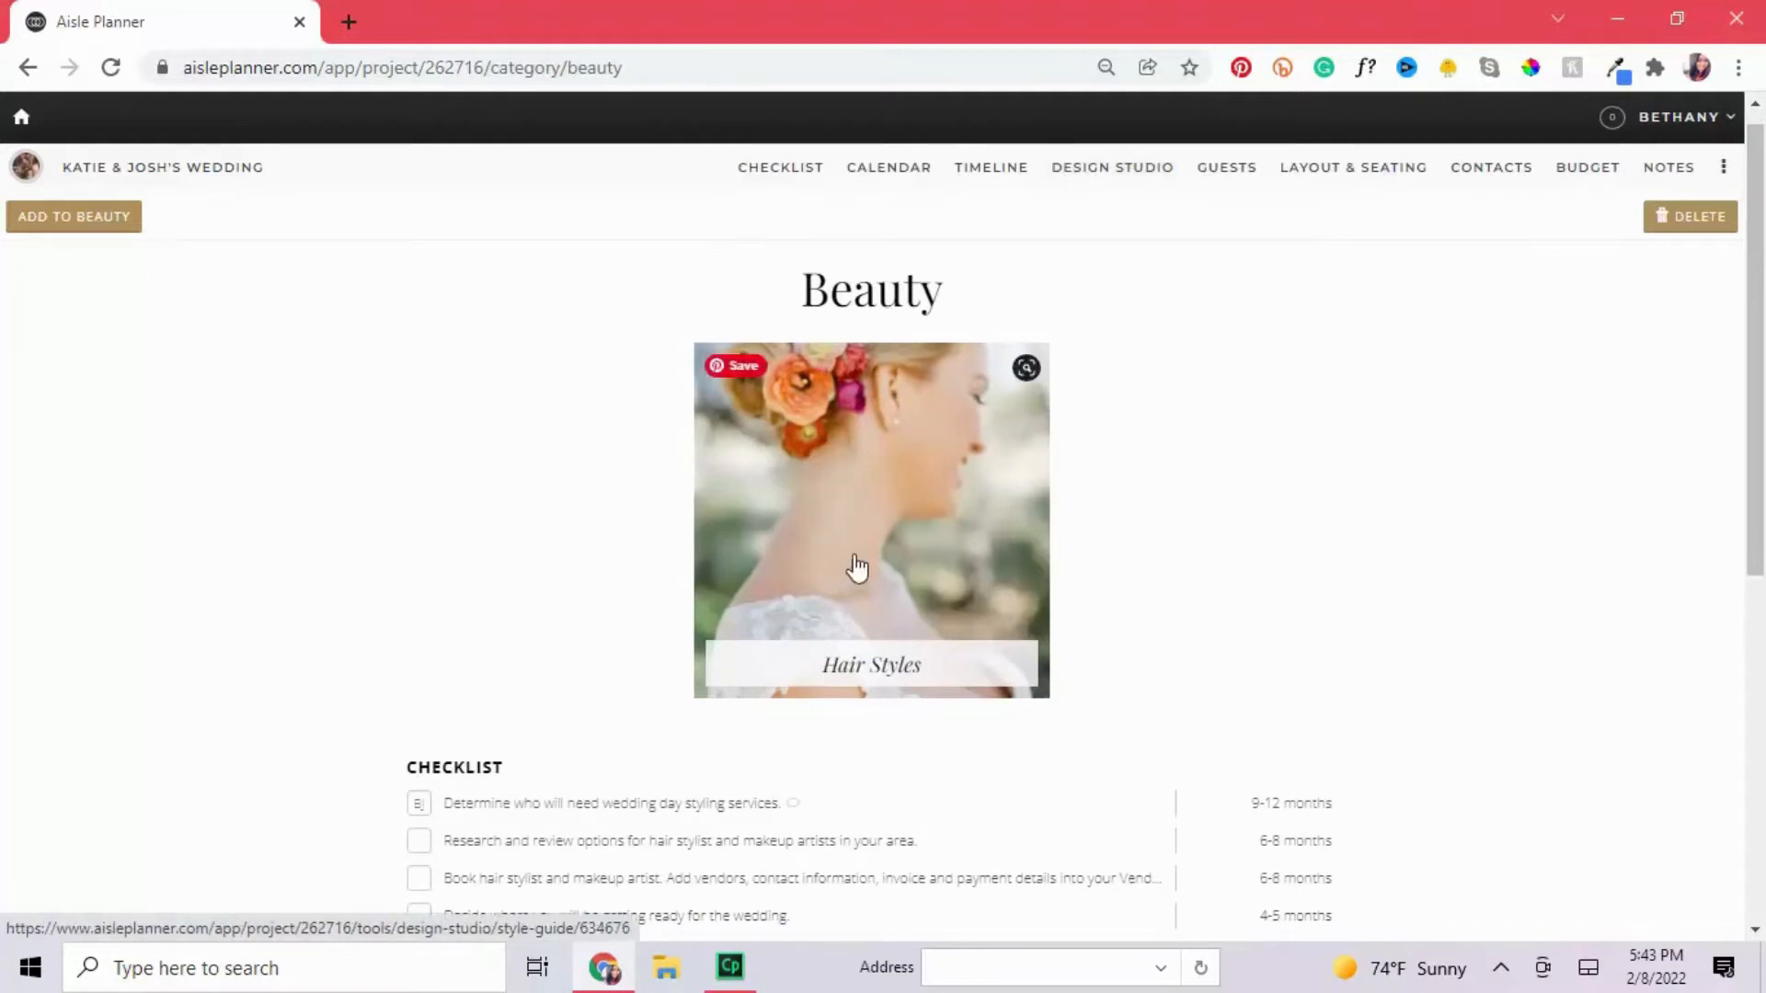
scroll(857, 552, "down", 3)
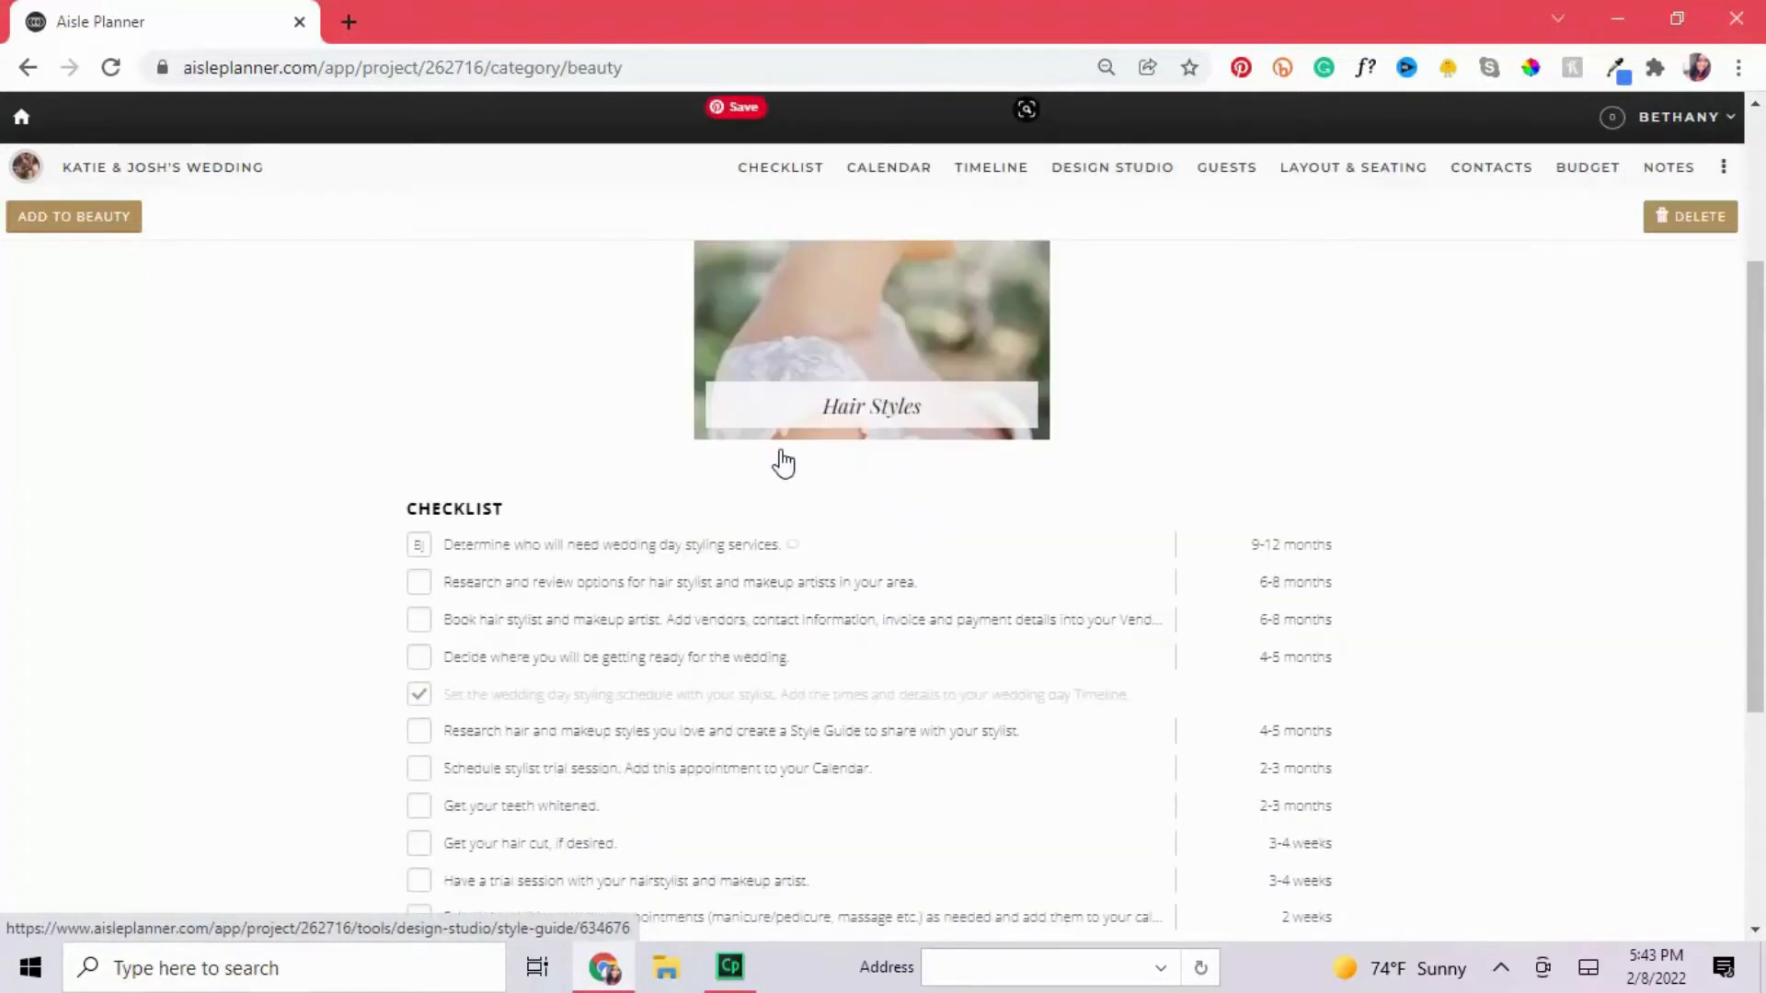
scroll(356, 513, "down", 2)
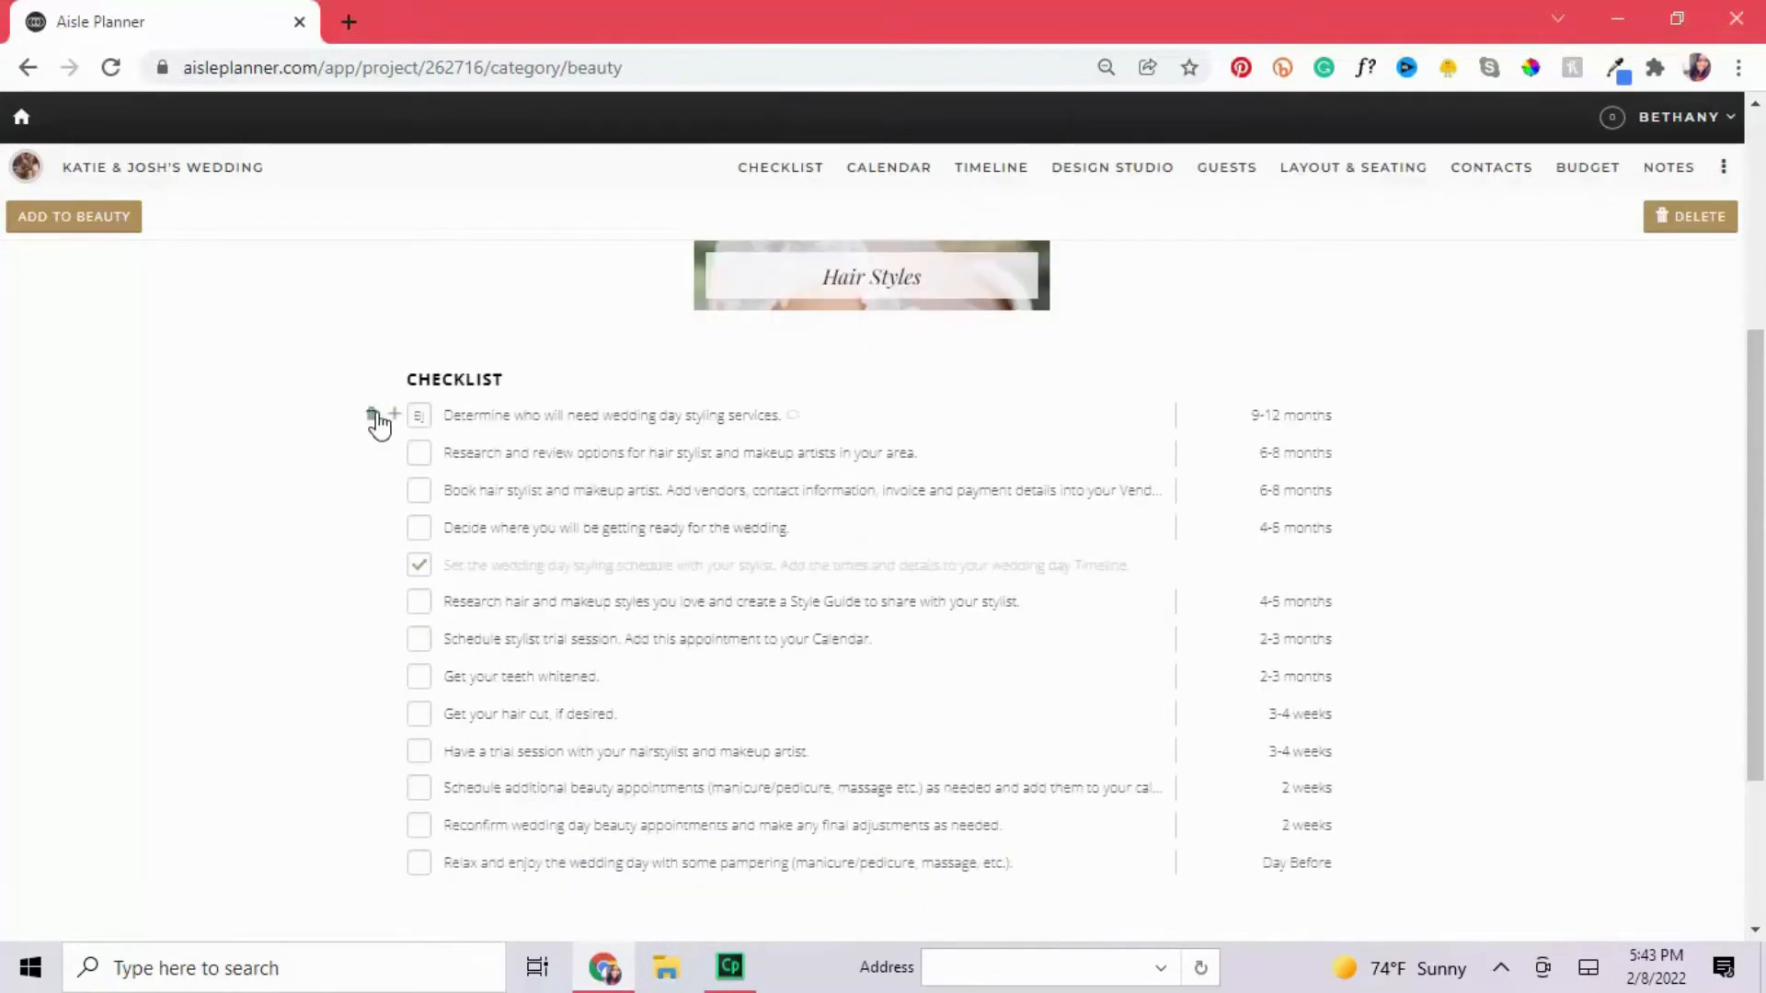
scroll(356, 460, "down", 3)
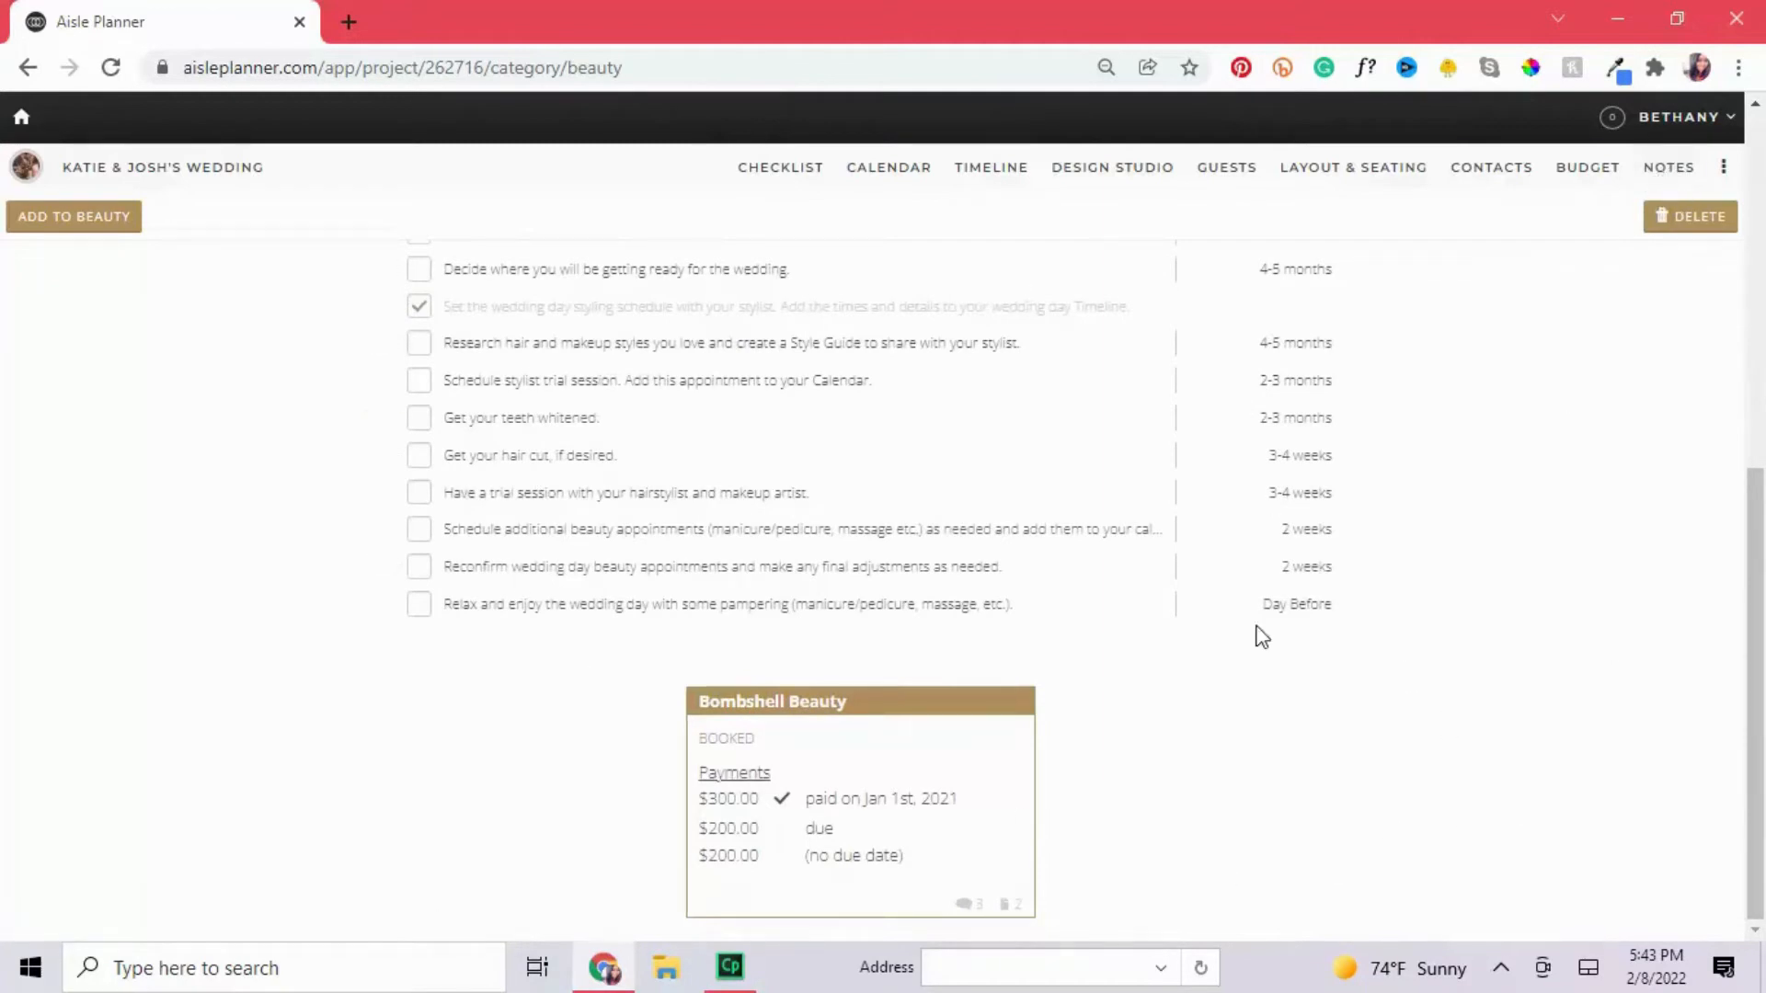
scroll(1423, 638, "up", 7)
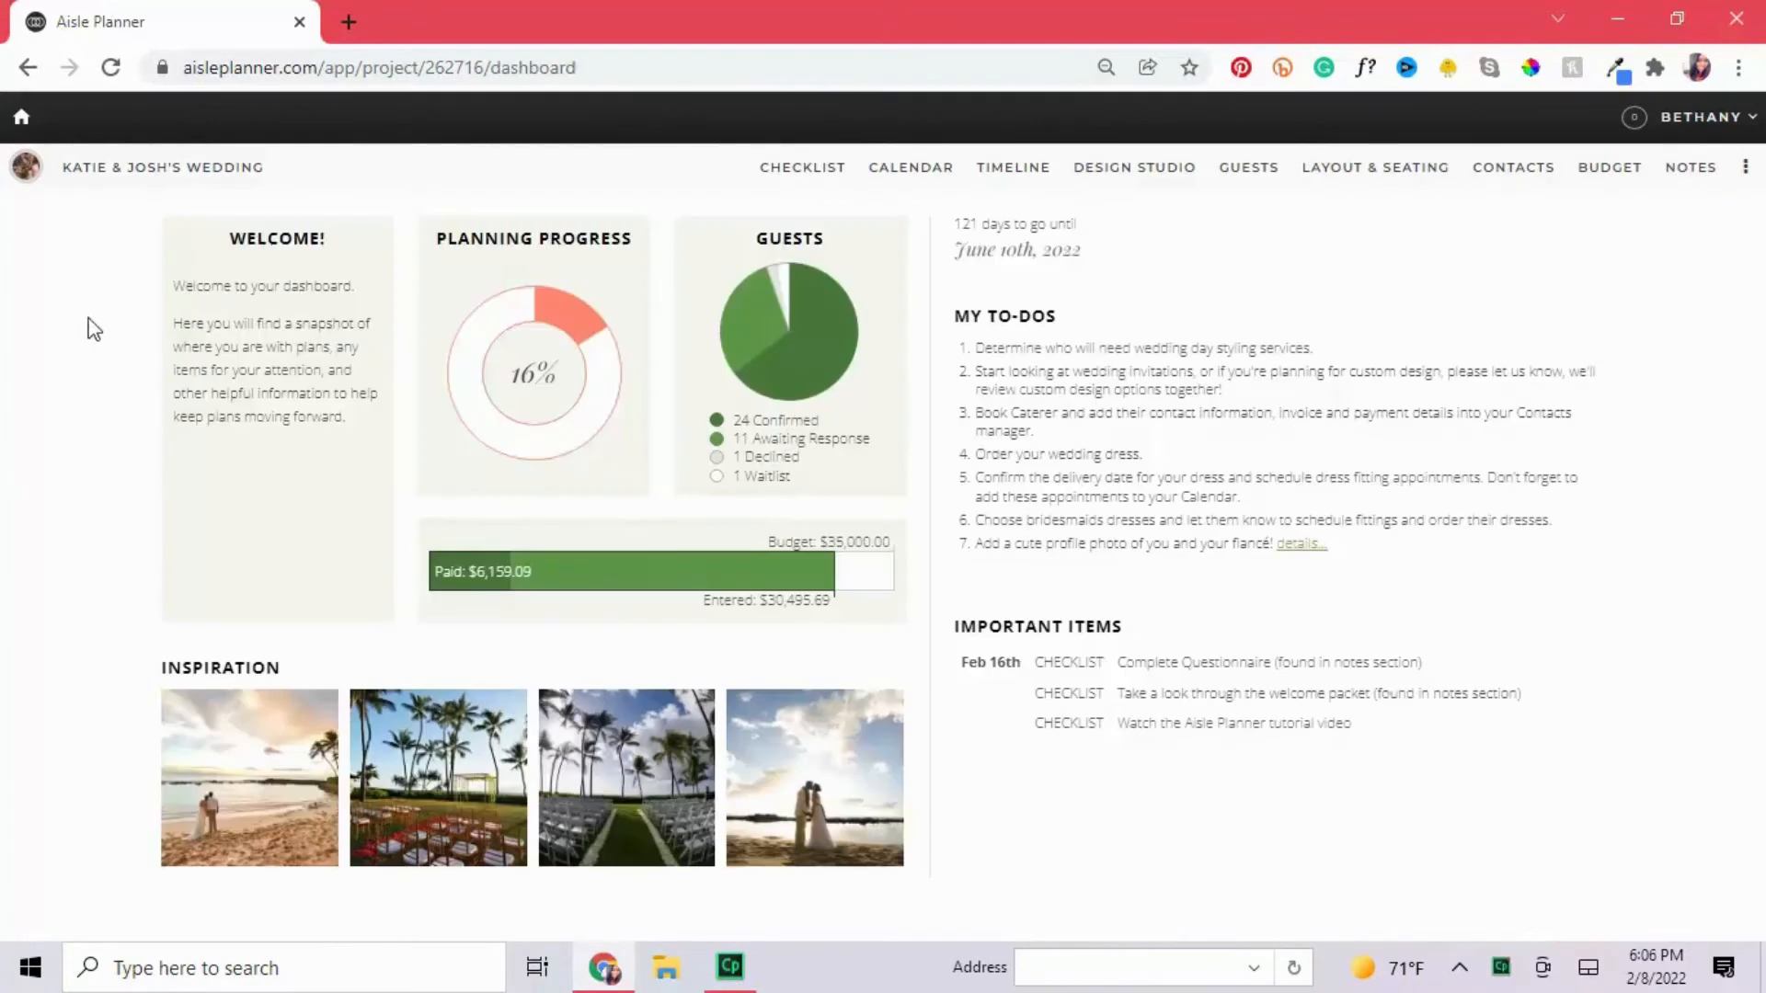